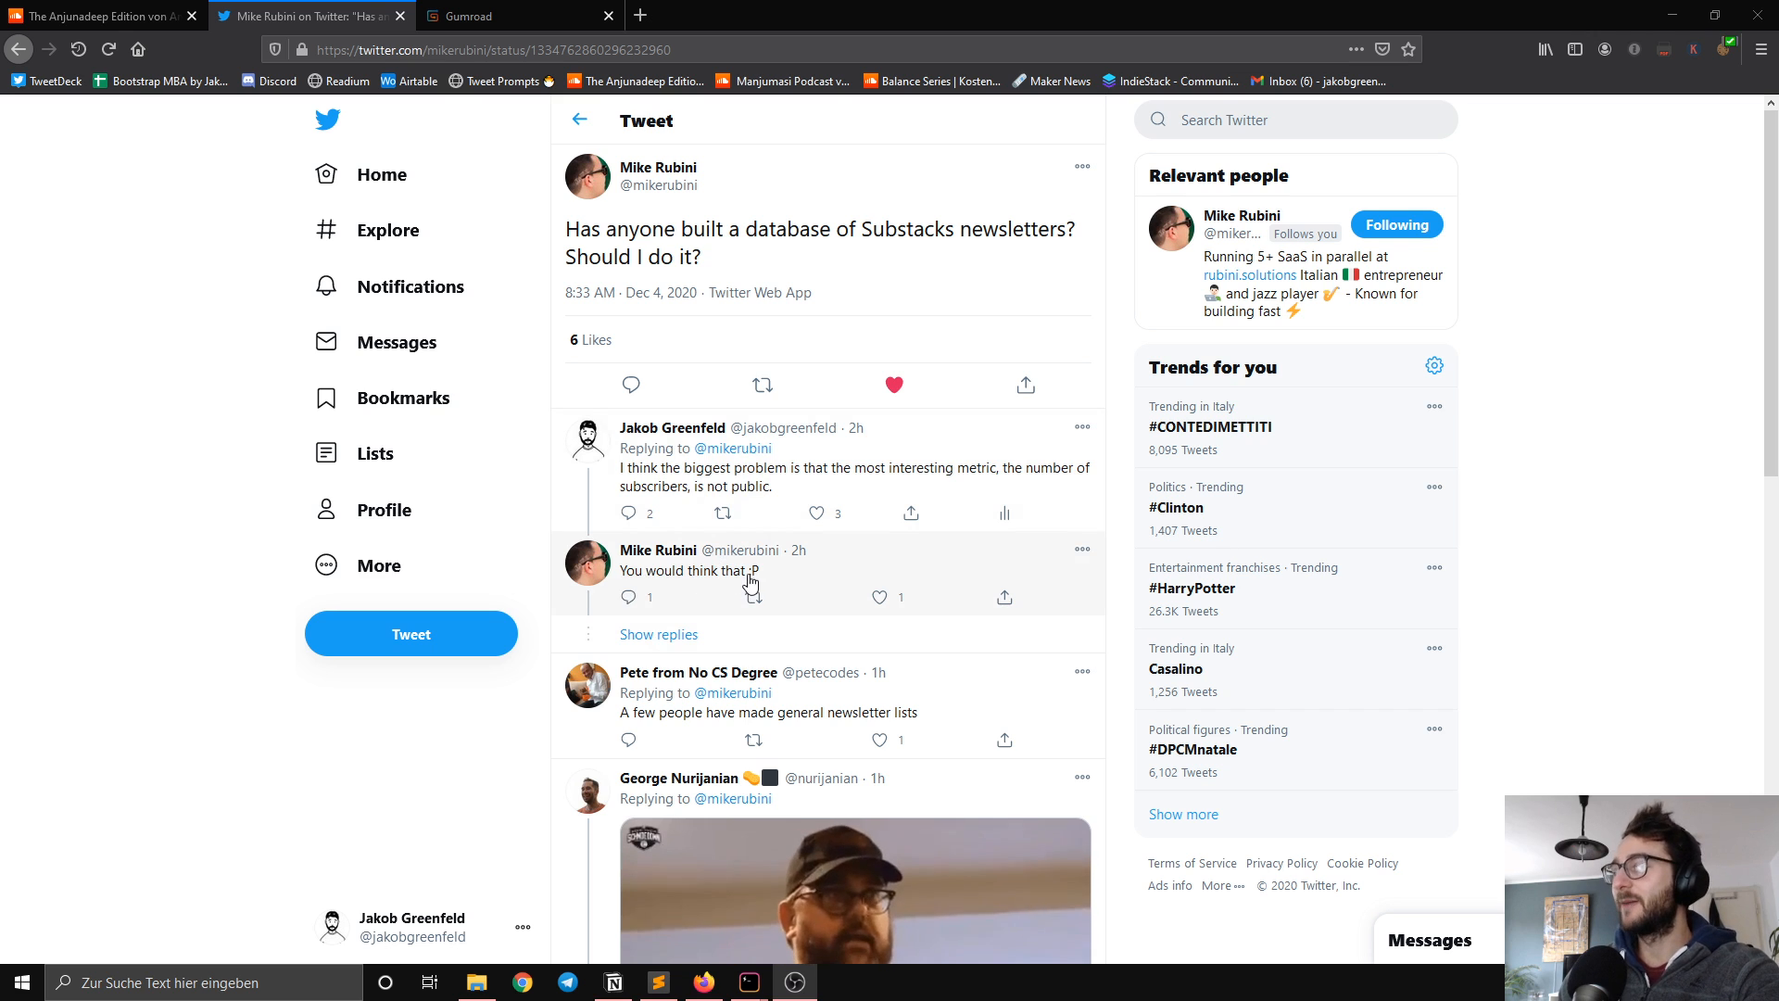
Step: Expand the hidden replies under the tweet about a Substack newsletter database and read the conversation
{"action": "left_click", "coordinate": [671, 633]}
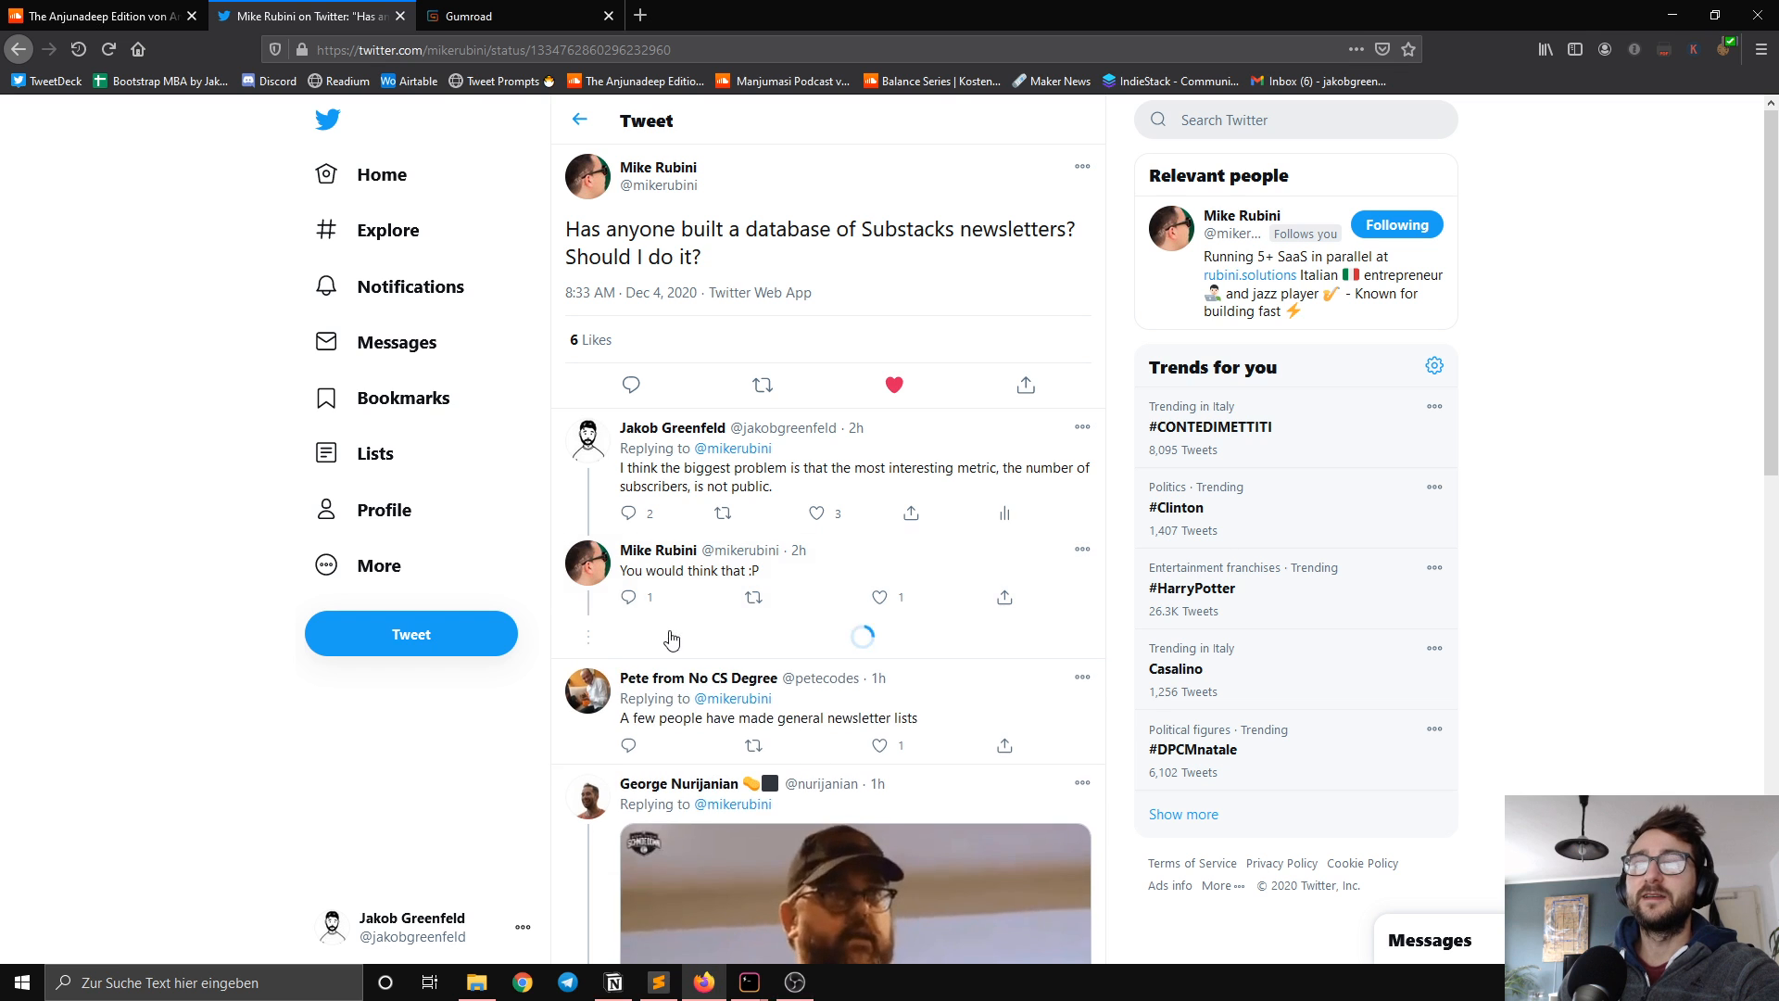
{"action": "mouse_move", "coordinate": [670, 628]}
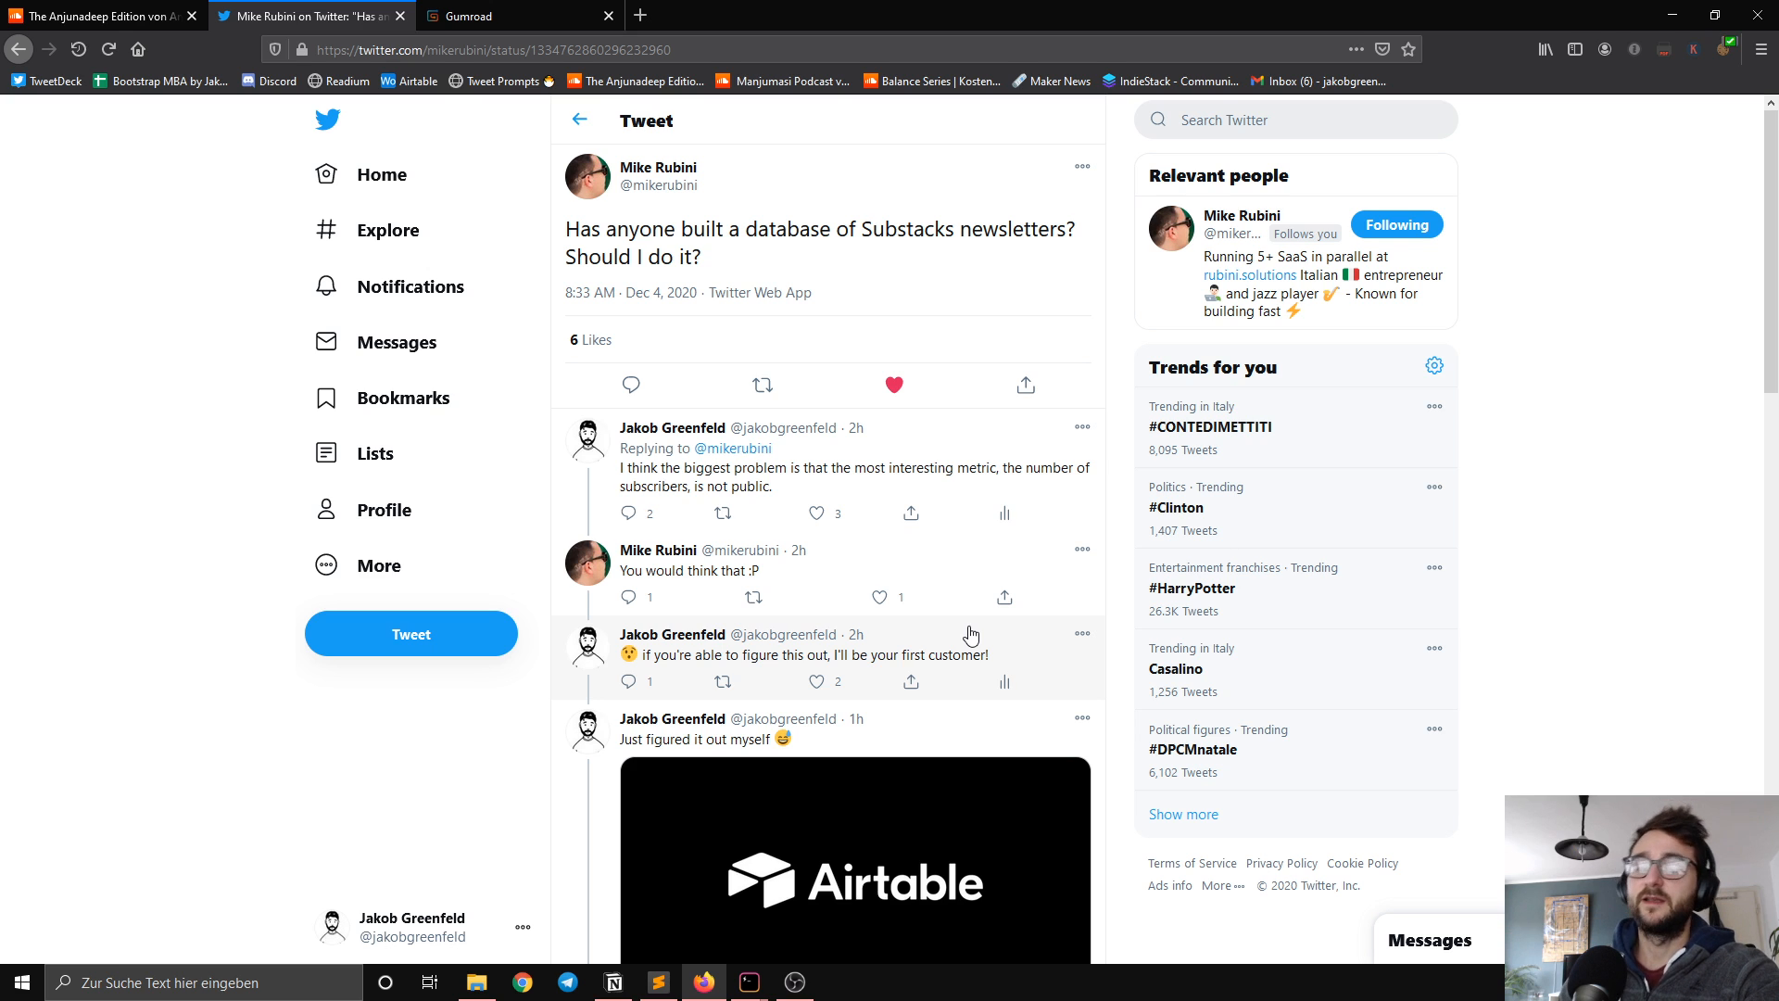
{"action": "scroll", "coordinate": [926, 637], "scroll_direction": "down", "scroll_amount": 1}
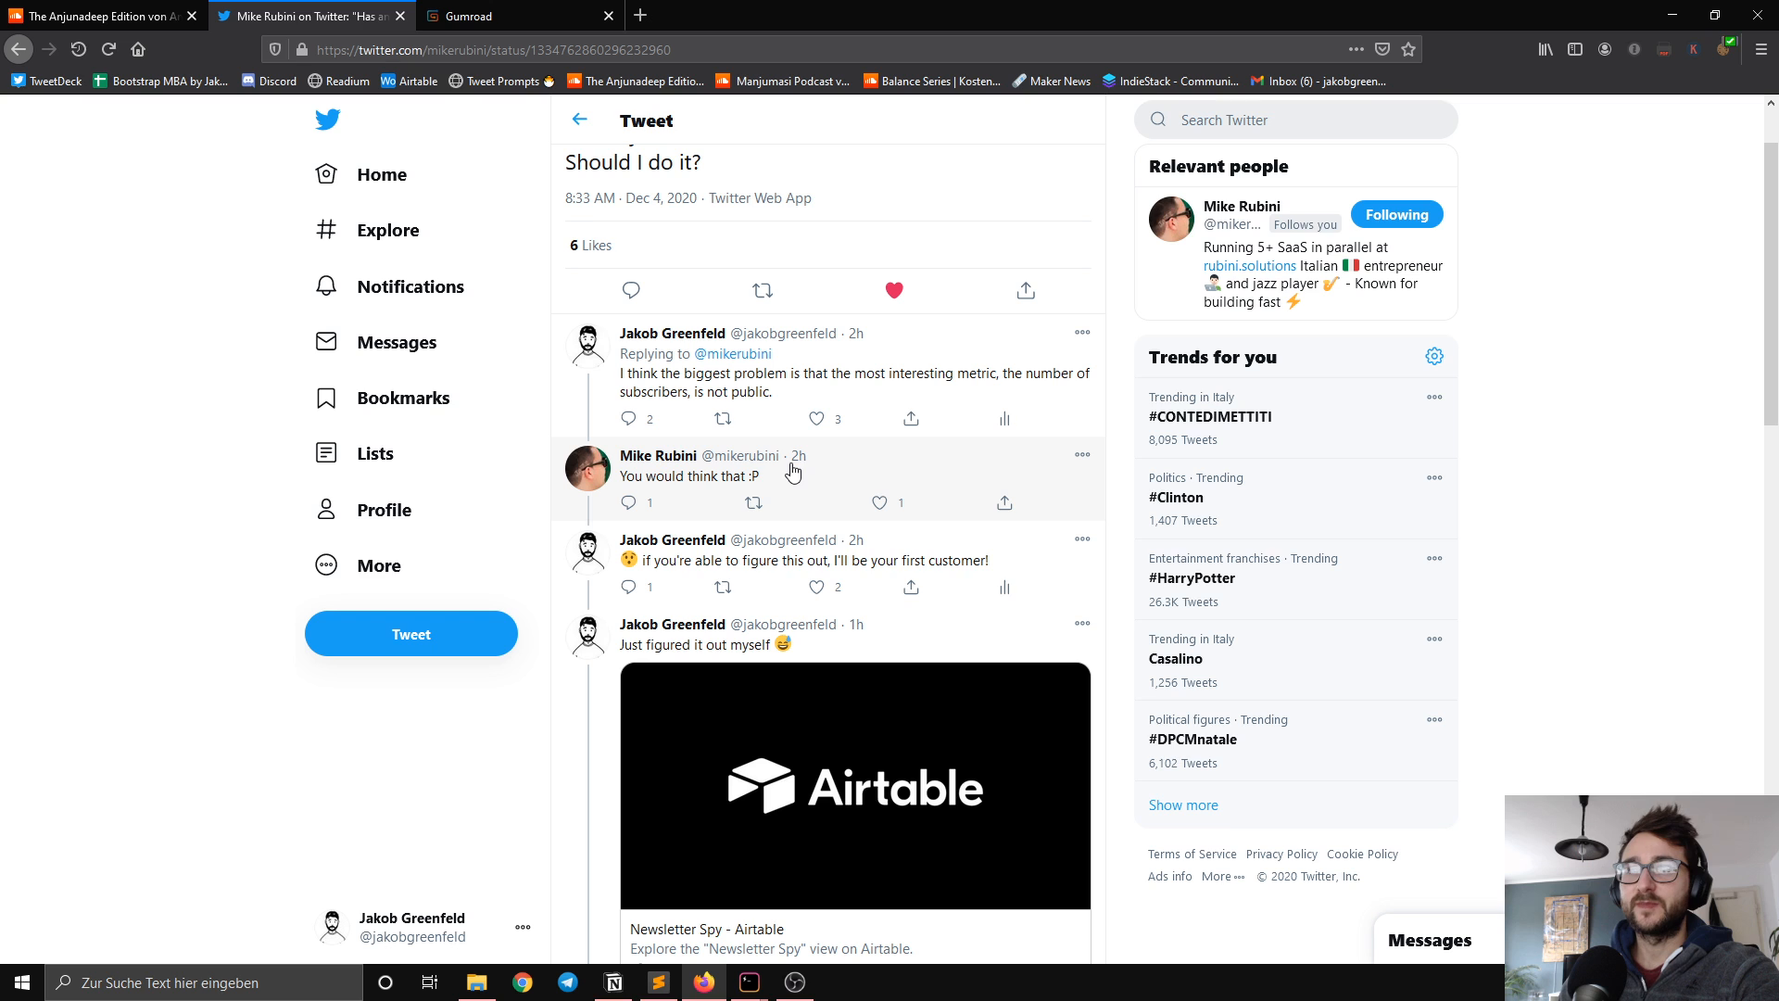
{"action": "scroll", "coordinate": [792, 474], "scroll_direction": "up", "scroll_amount": 1}
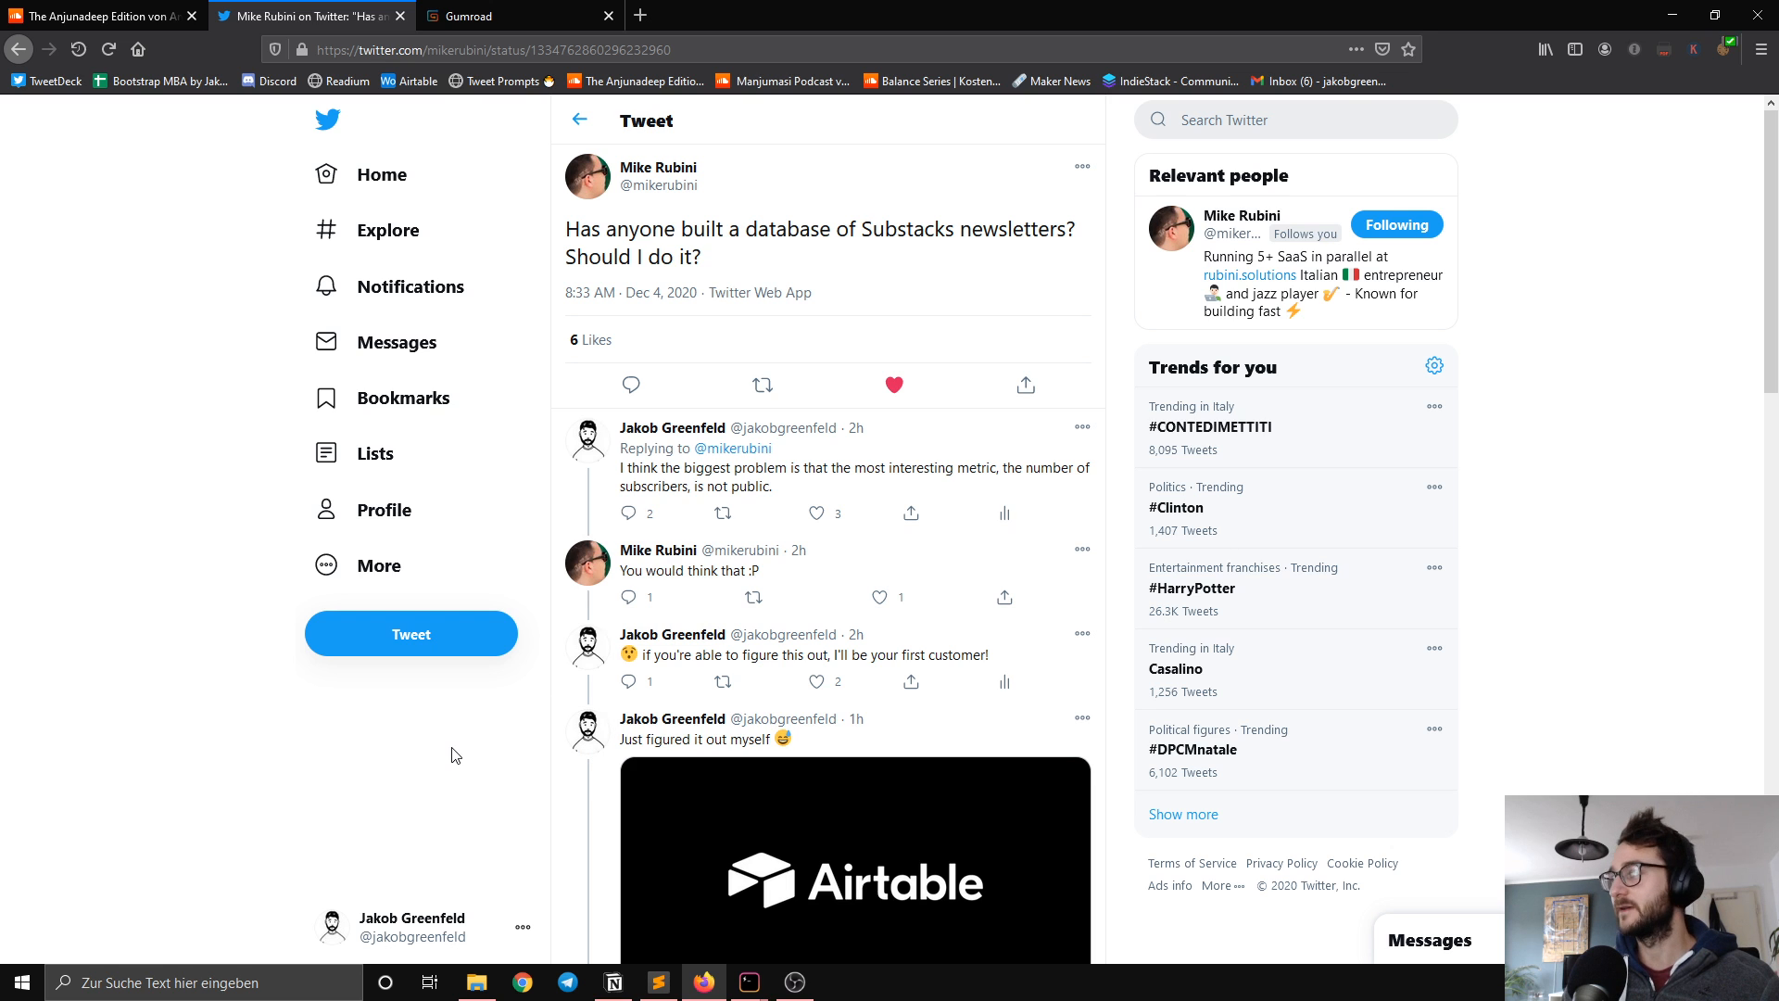
Step: Switch to the Hyper terminal and look through the scraped Substack newsletter output
{"action": "mouse_move", "coordinate": [751, 990]}
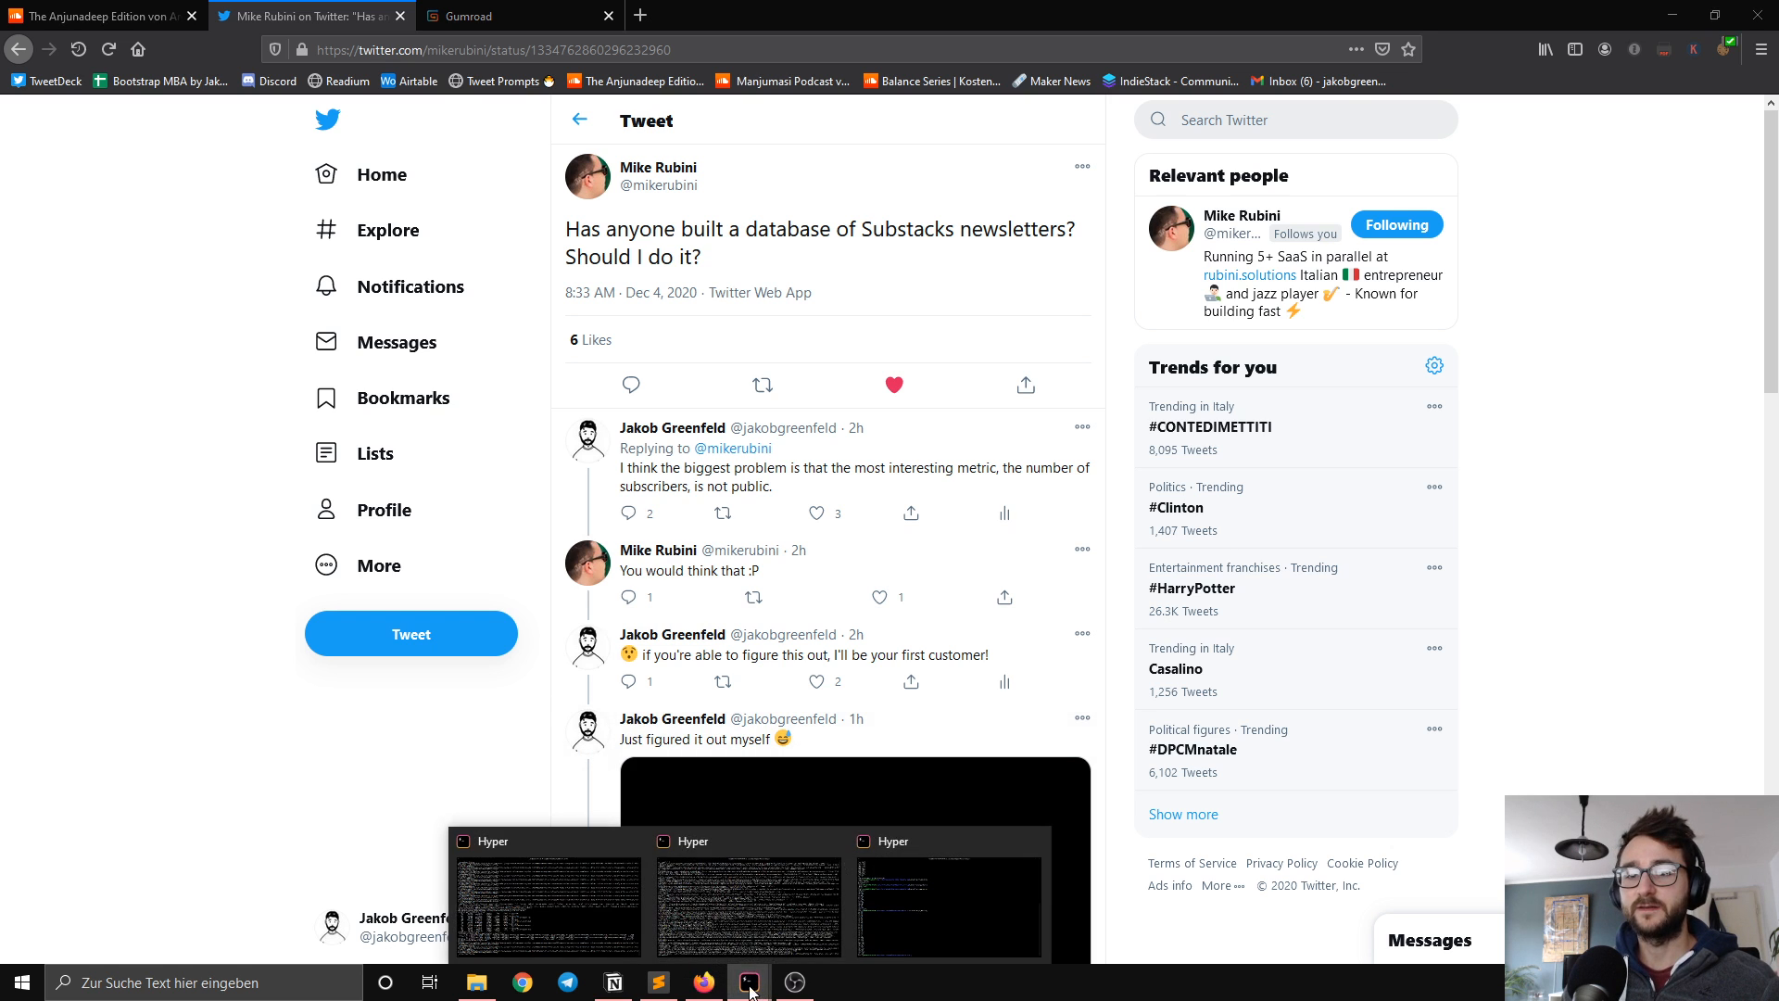
{"action": "left_click", "coordinate": [748, 925]}
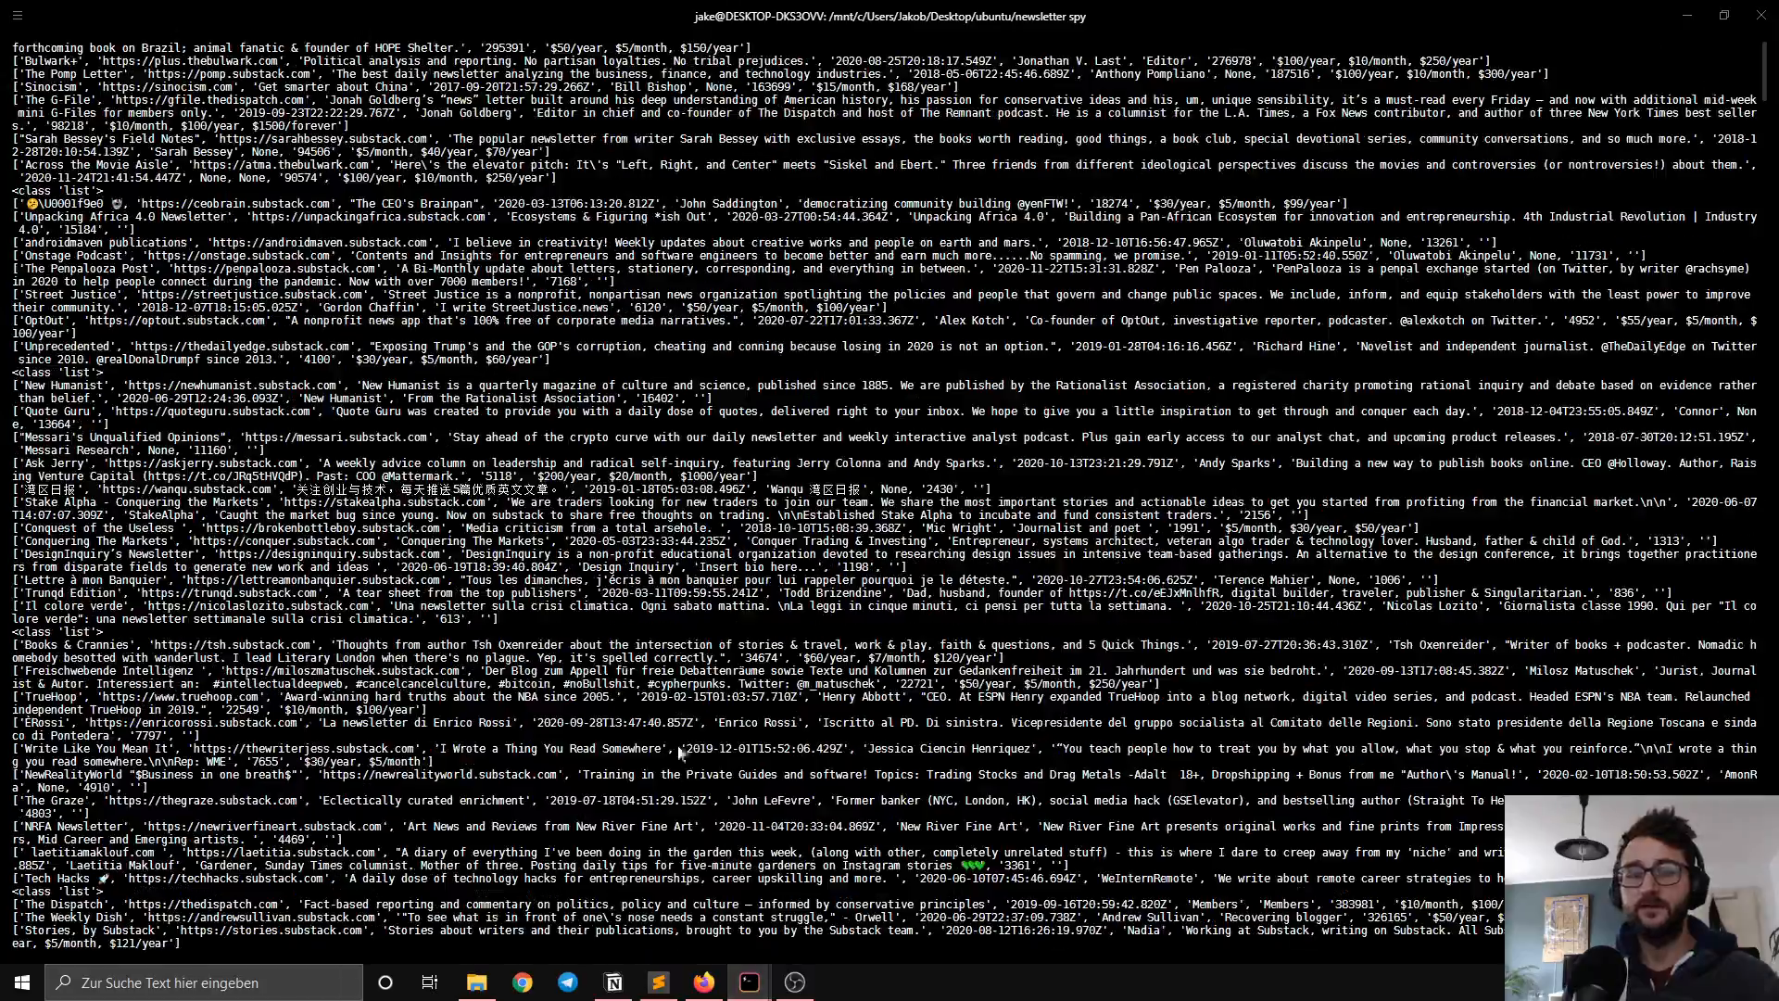
{"action": "scroll", "coordinate": [681, 752], "scroll_direction": "down", "scroll_amount": 20}
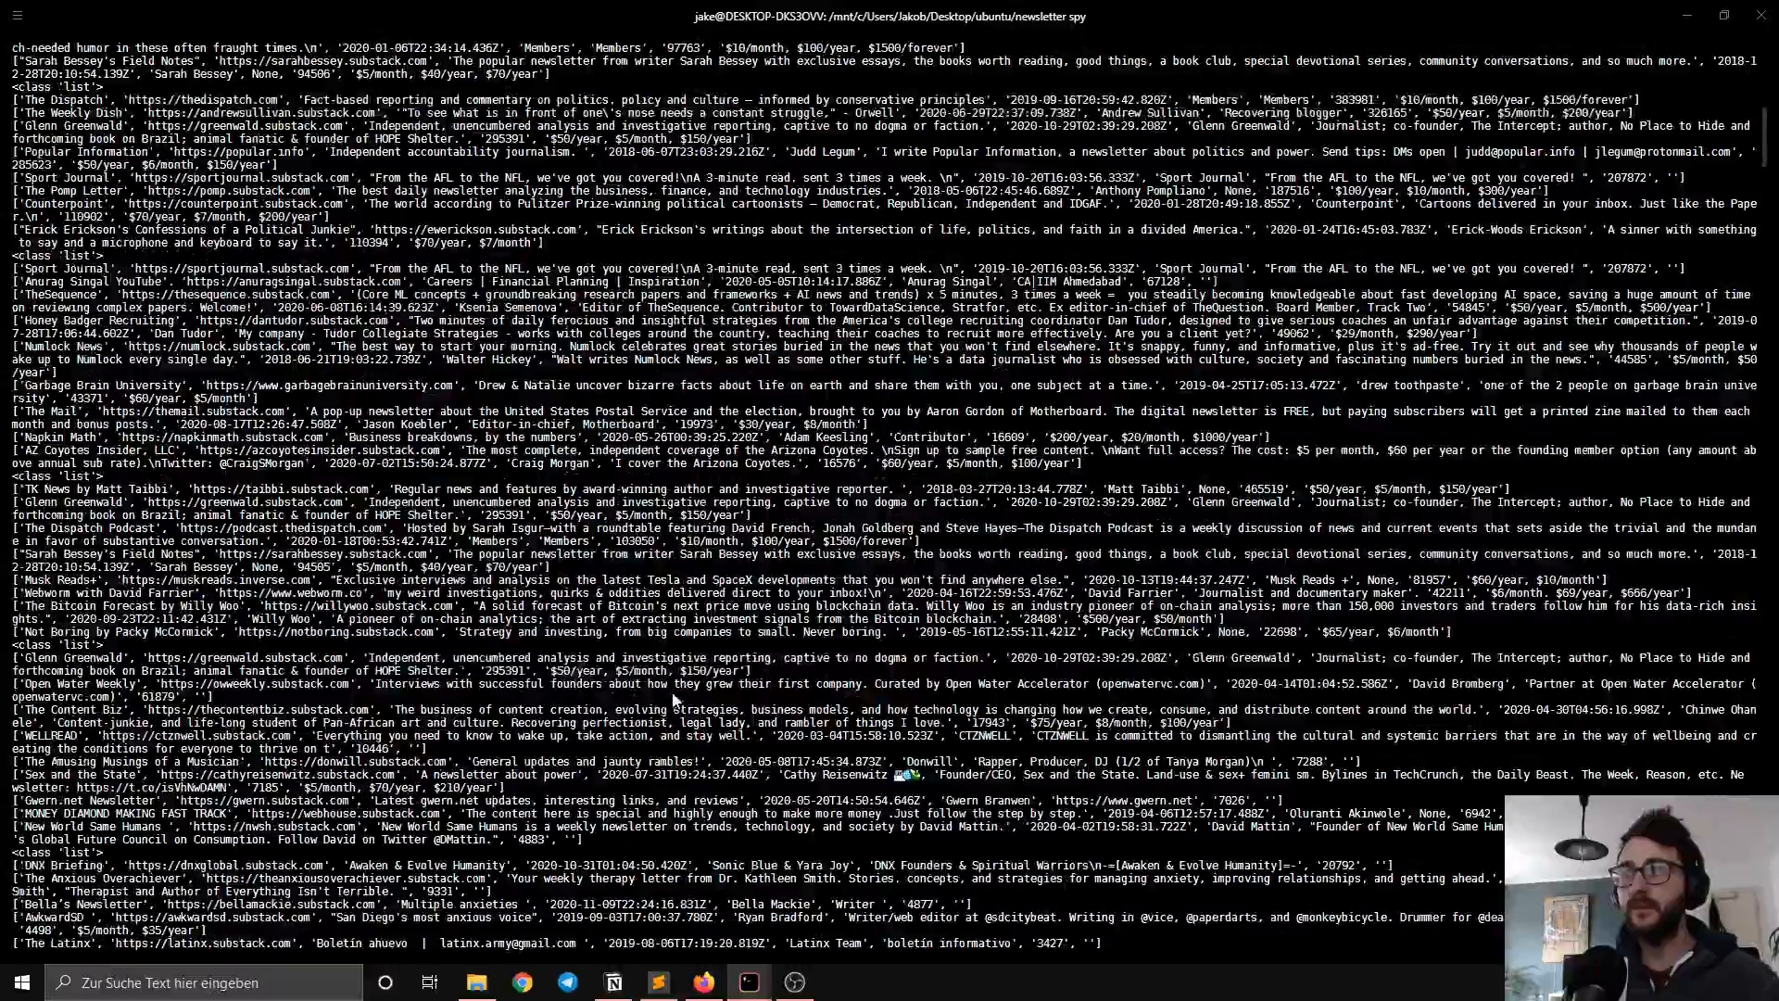
{"action": "scroll", "coordinate": [674, 699], "scroll_direction": "down", "scroll_amount": 9}
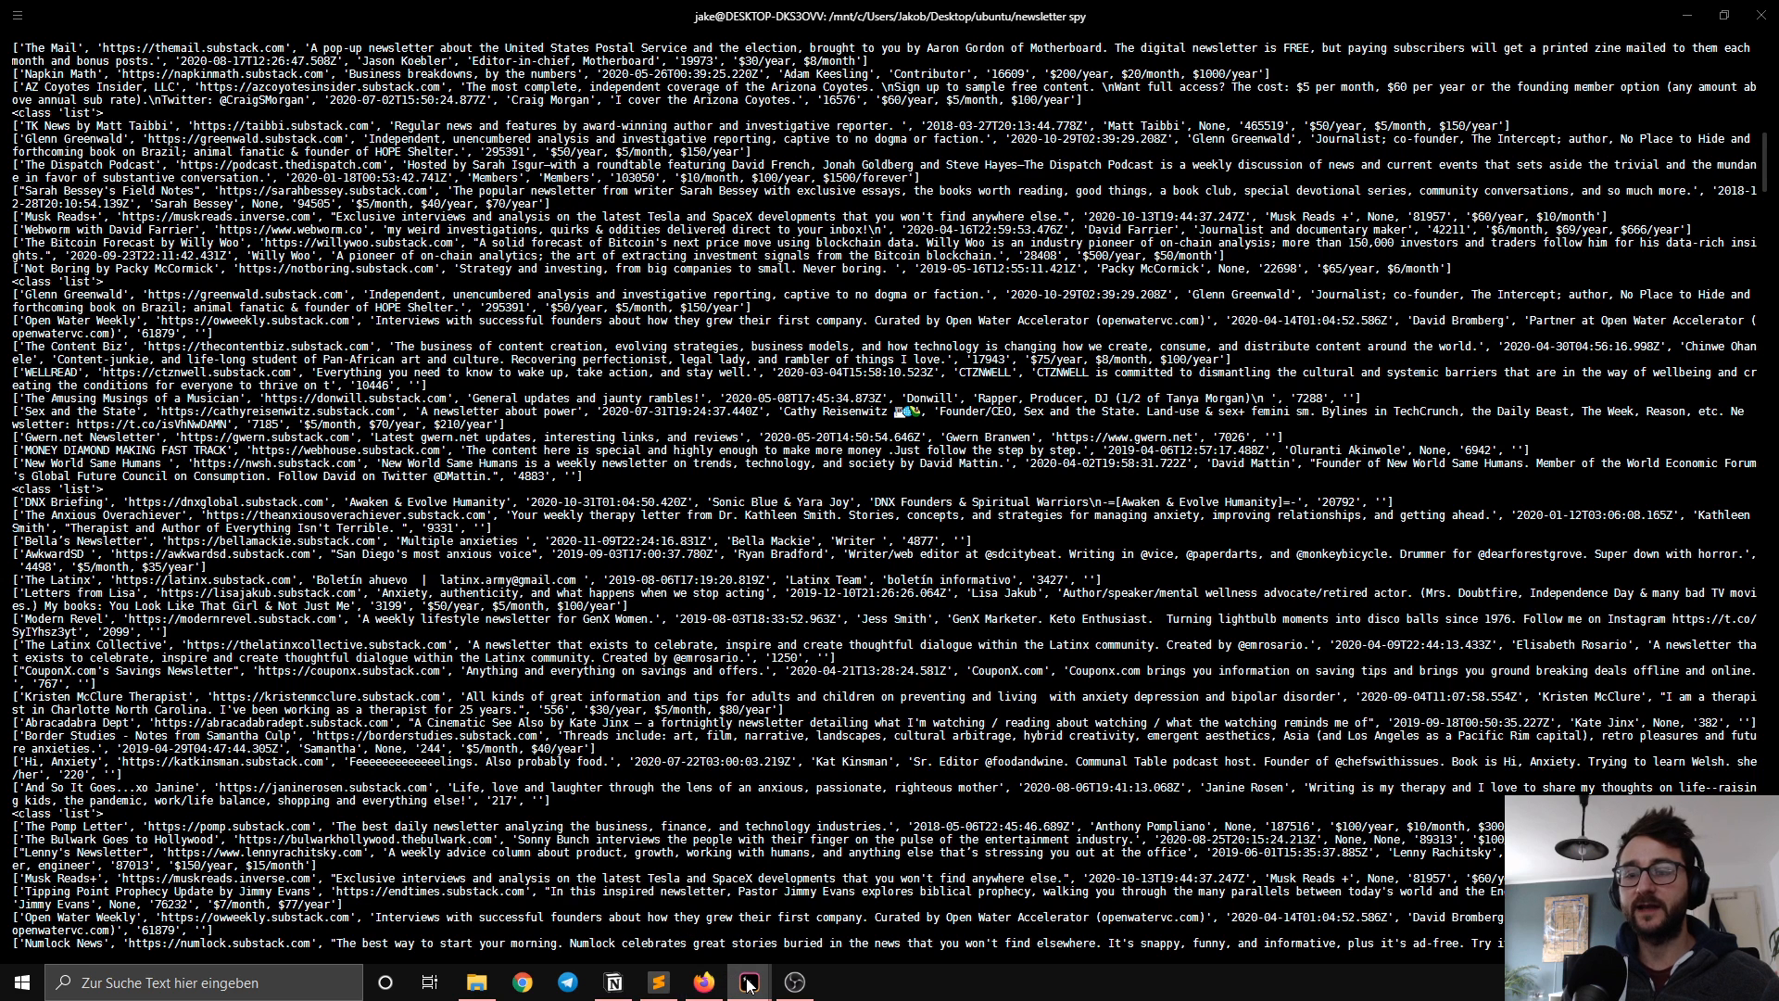
{"action": "mouse_move", "coordinate": [749, 984]}
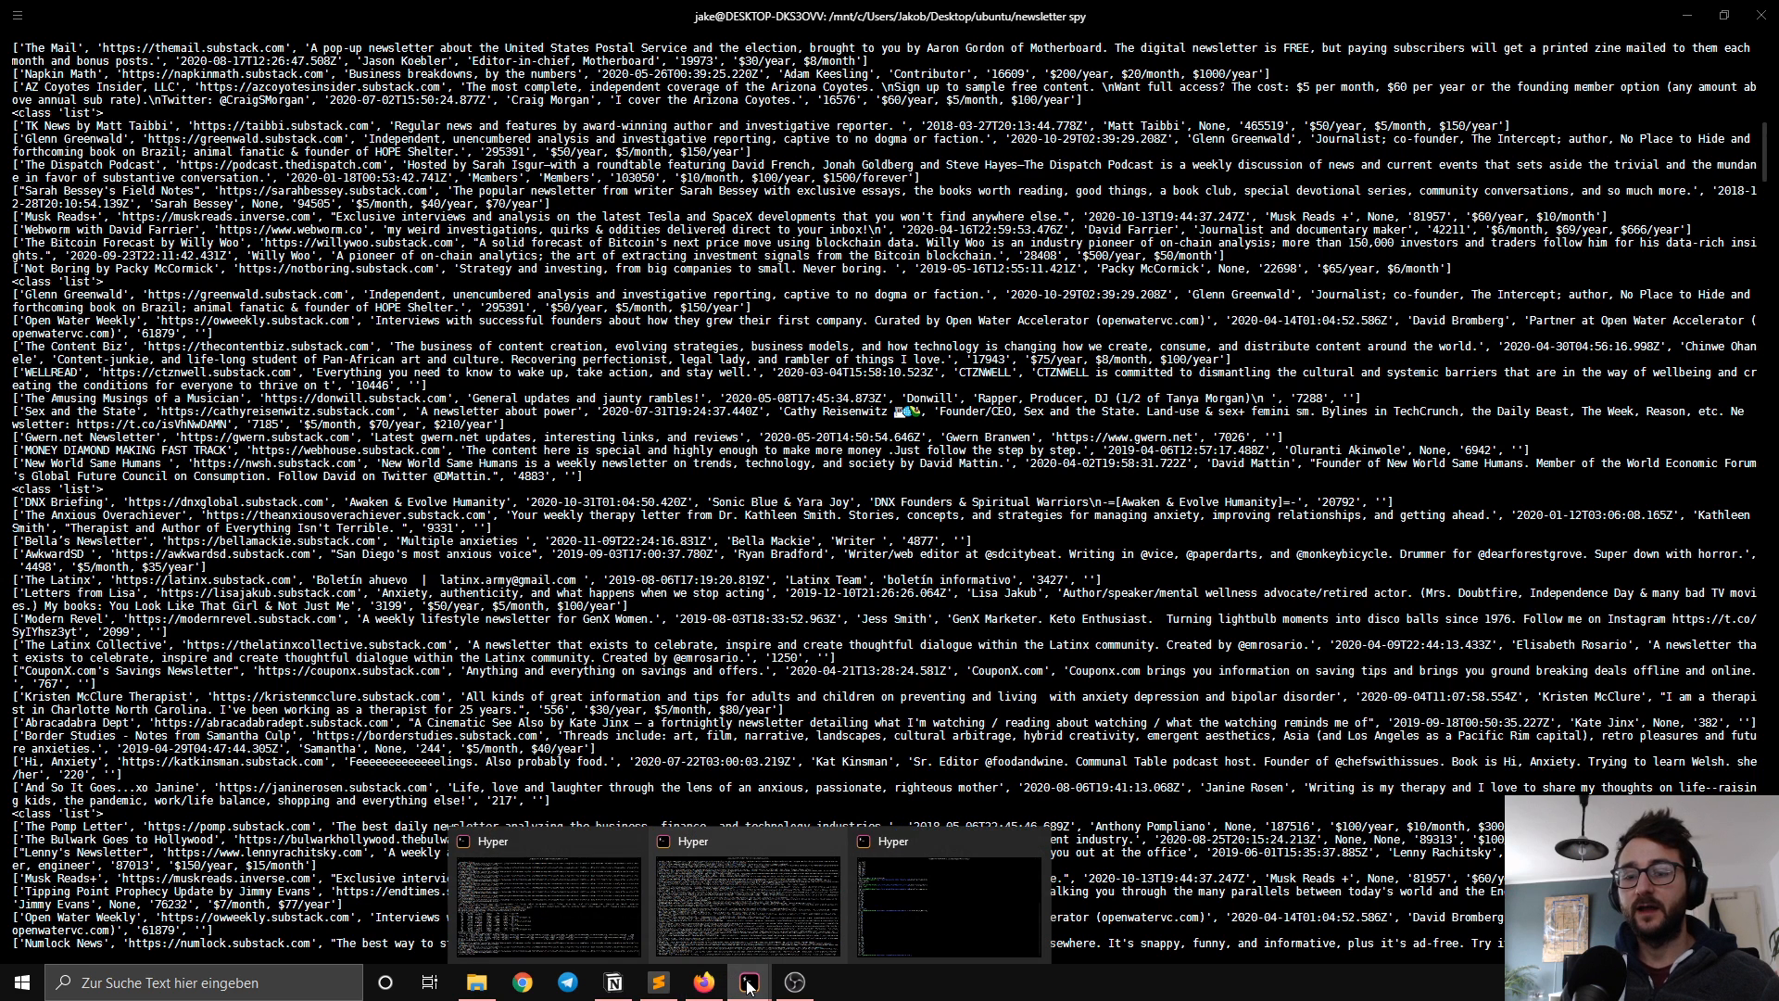
Step: Switch back to Firefox and open Airtable in a new browser tab
{"action": "left_click", "coordinate": [704, 977]}
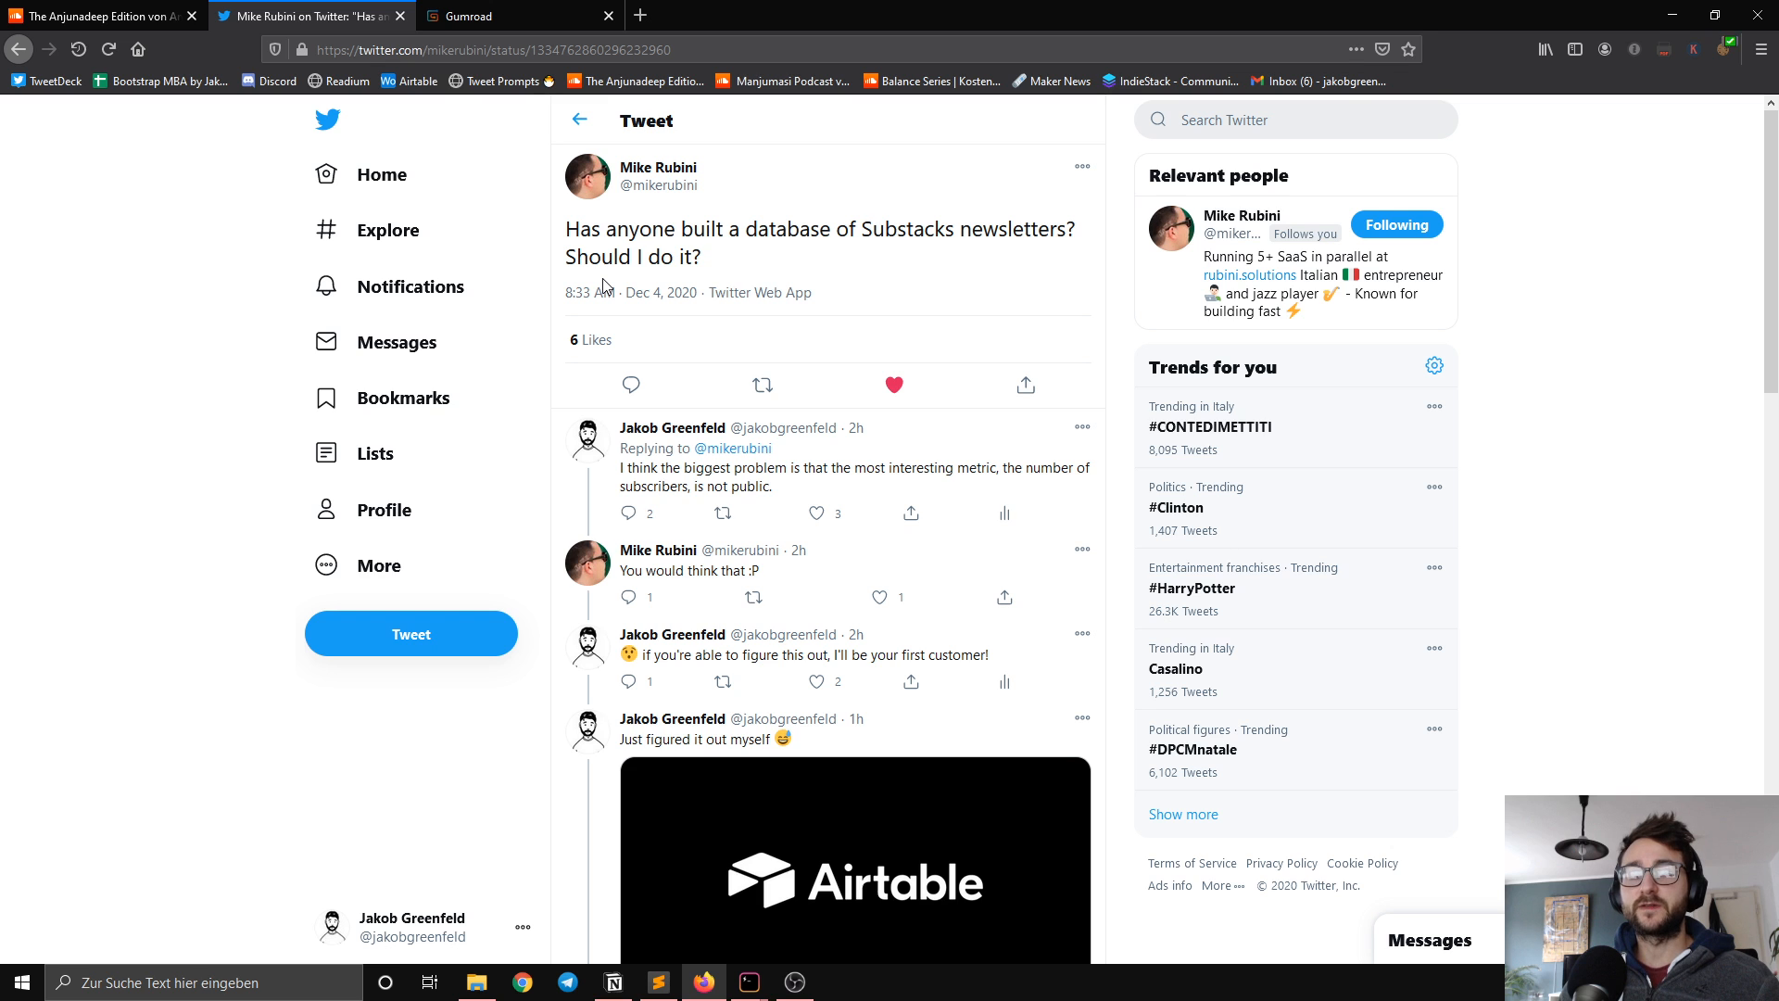
{"action": "left_click", "coordinate": [641, 17]}
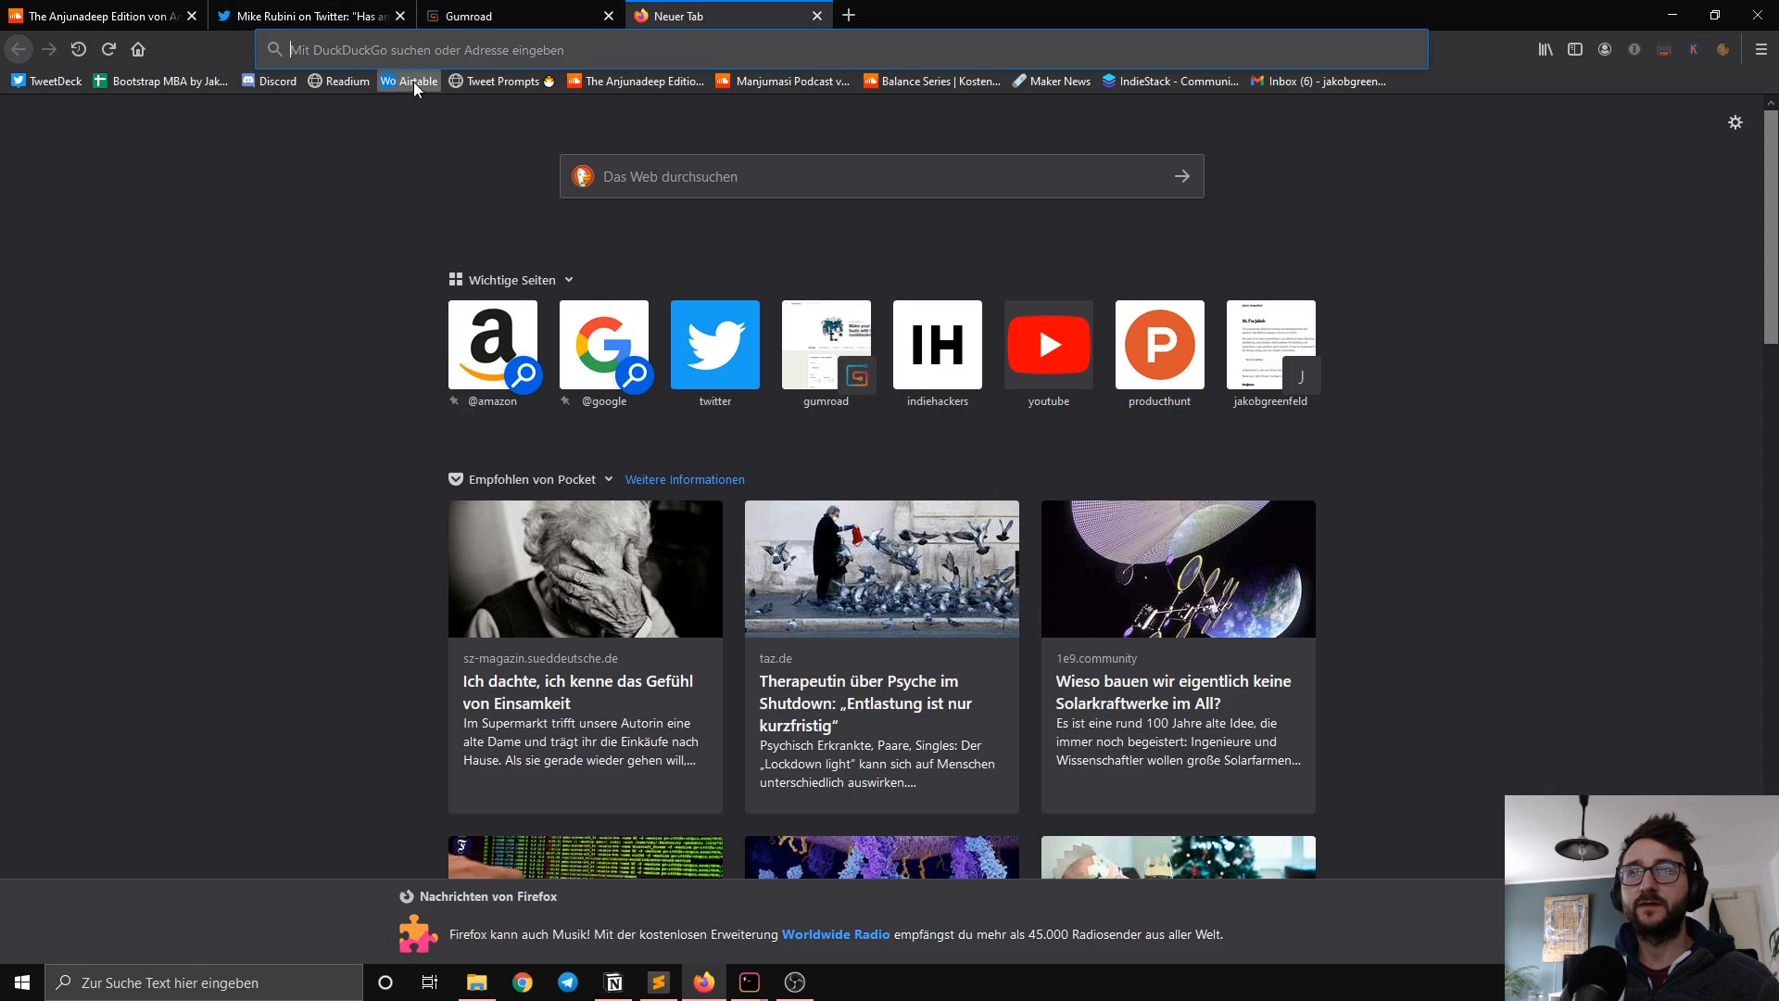
{"action": "left_click", "coordinate": [414, 81]}
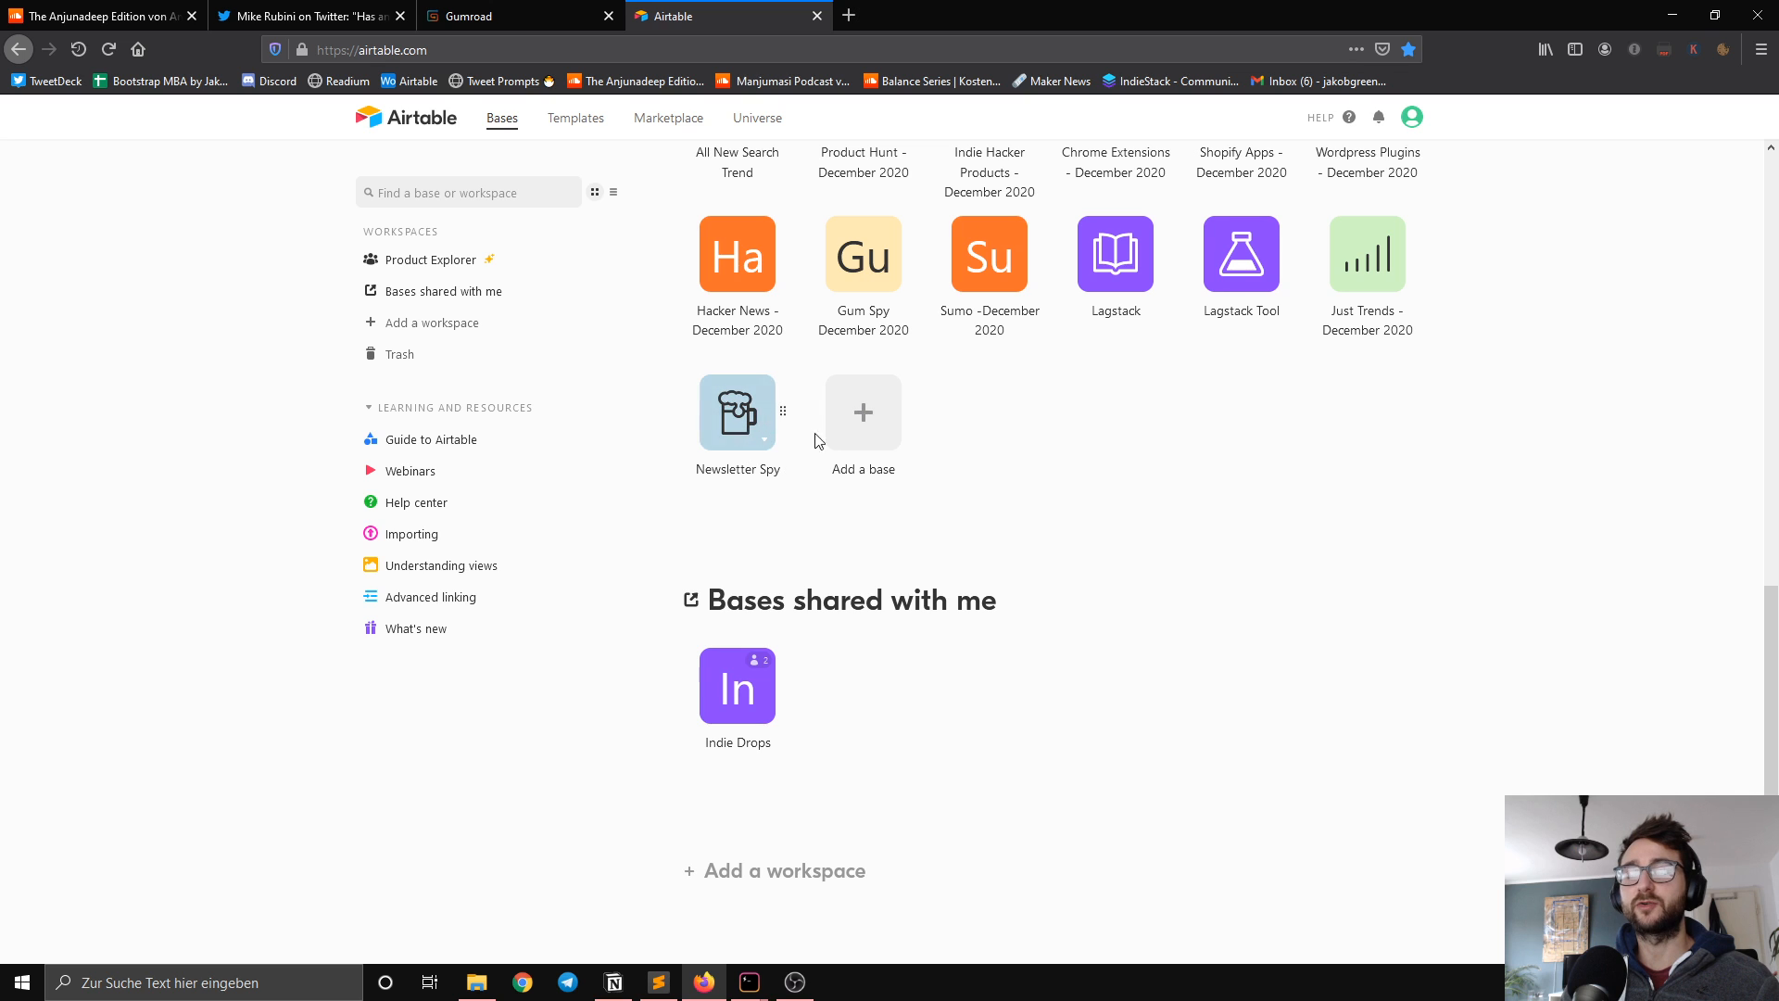
Step: Create a new base from scratch, name it "Newsletter Spy" and give it the checkbox icon
{"action": "left_click", "coordinate": [862, 415]}
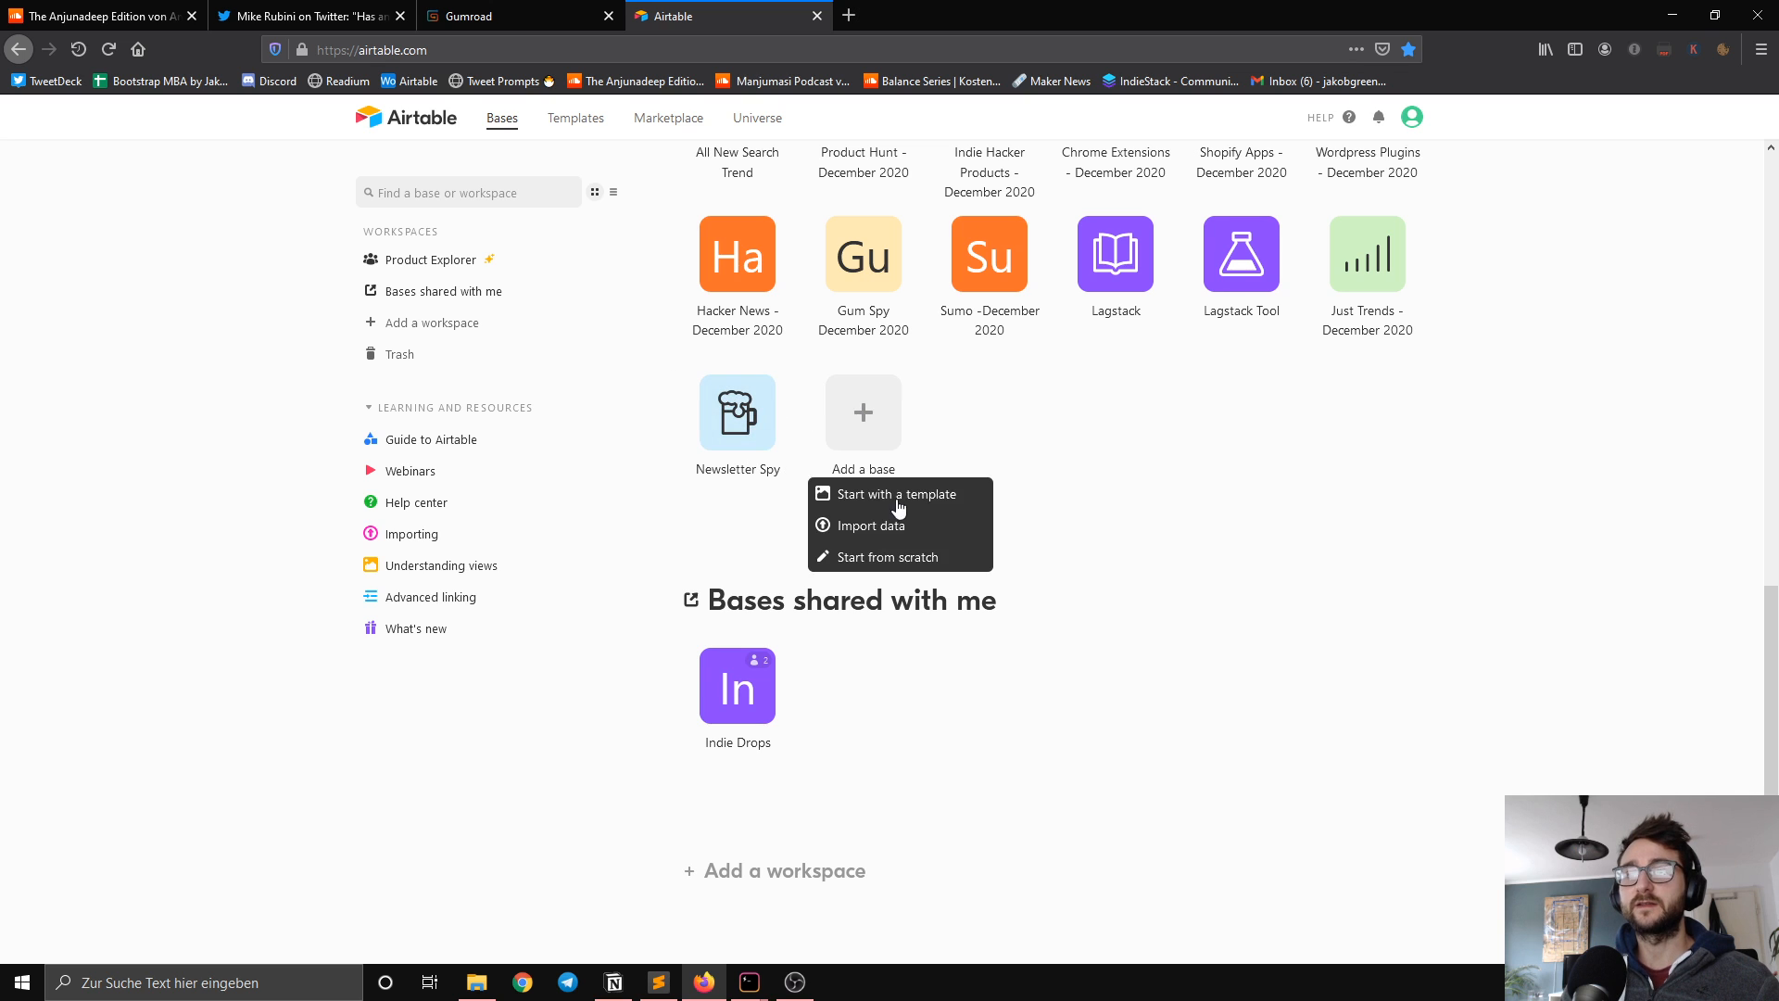
{"action": "left_click", "coordinate": [887, 556]}
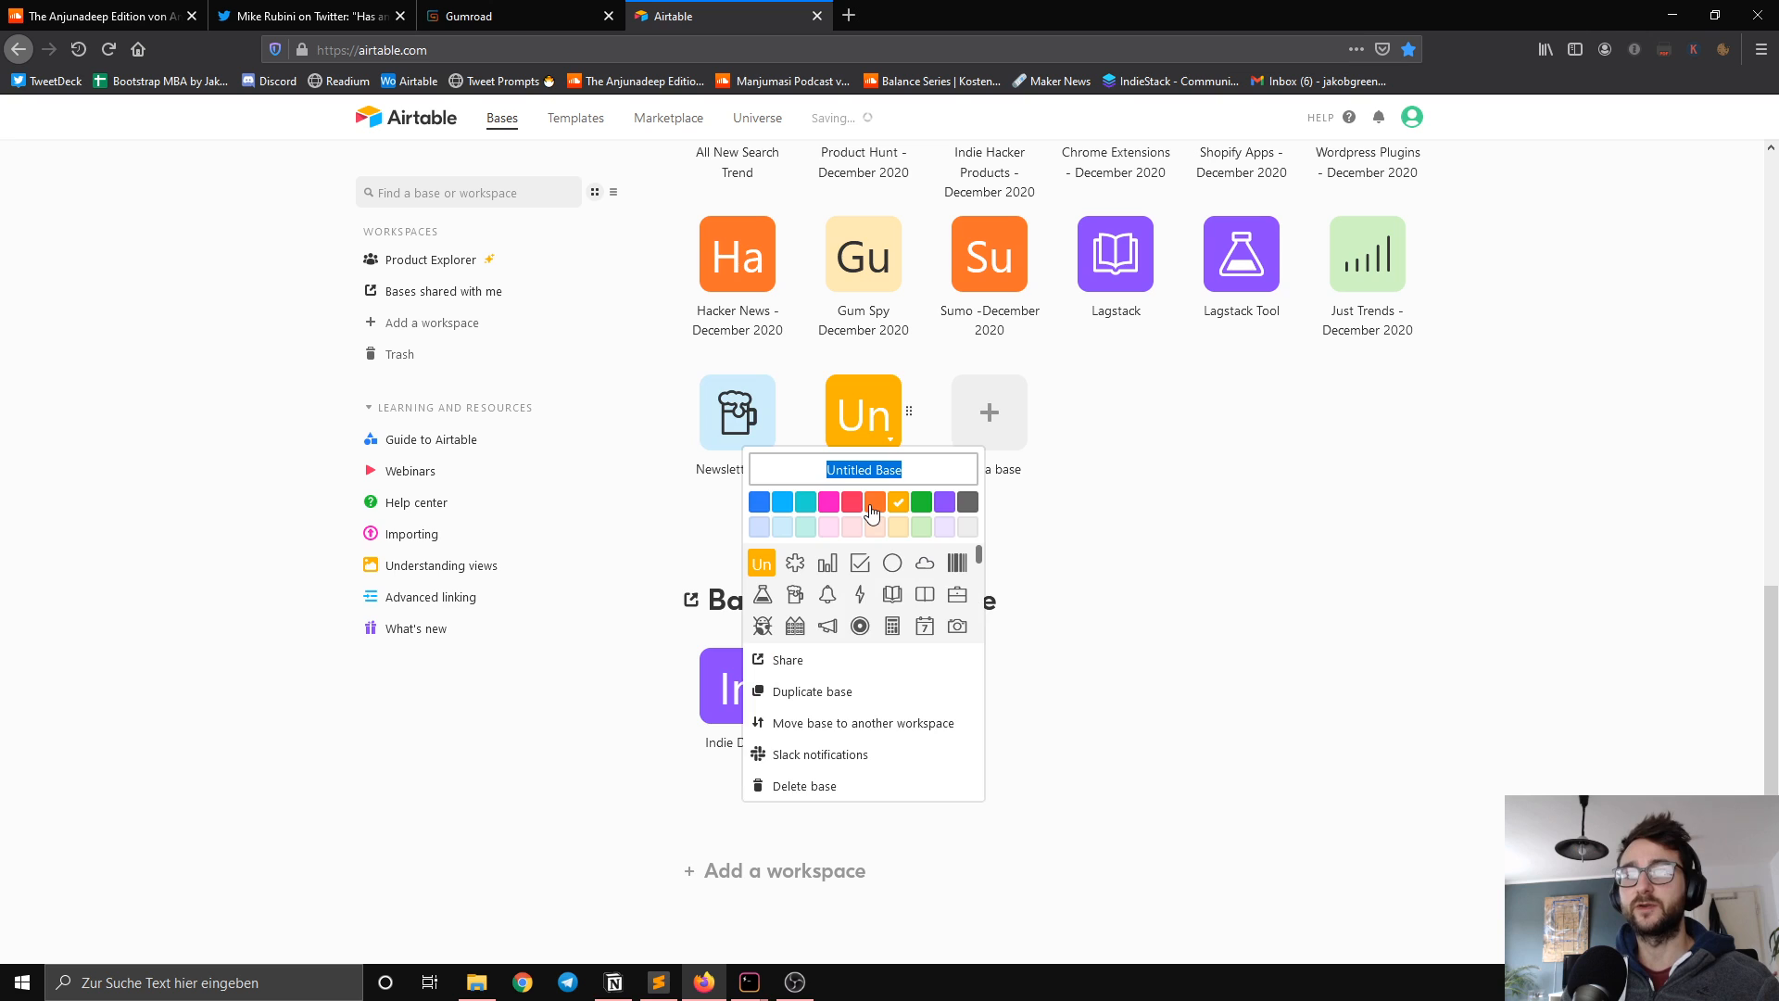
{"action": "type", "text": "News"}
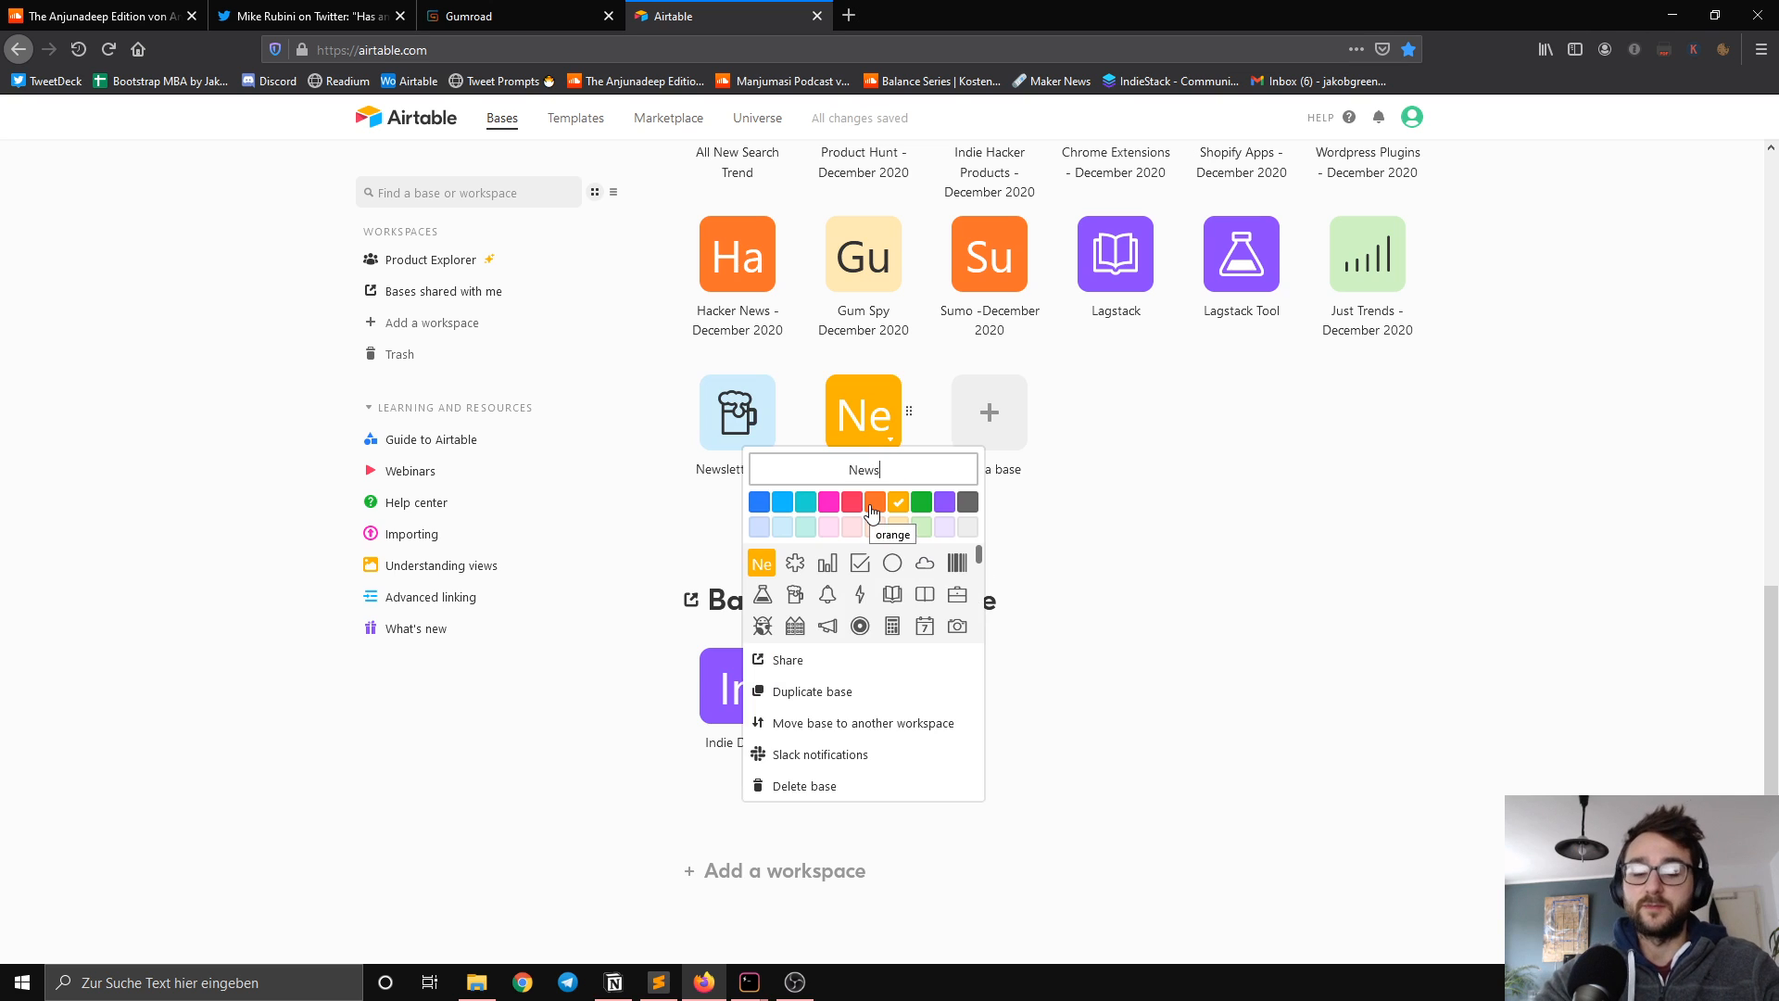
{"action": "type", "text": "letter Sp"}
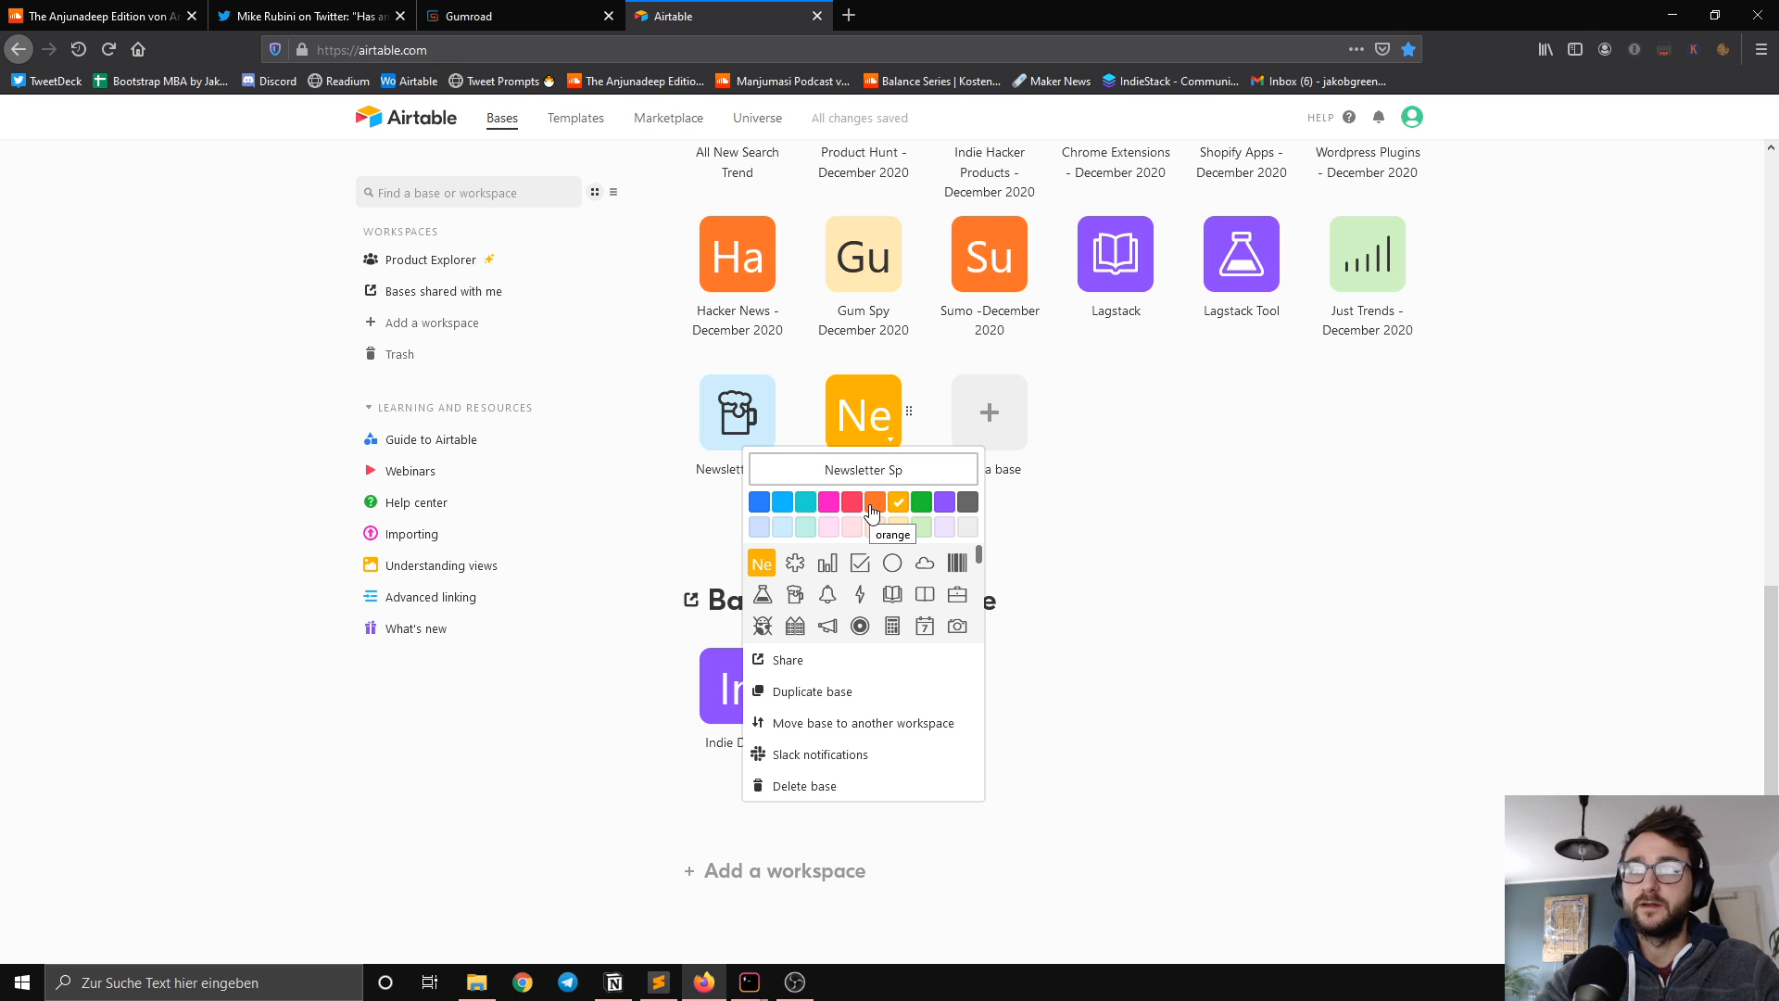
{"action": "type", "text": "y"}
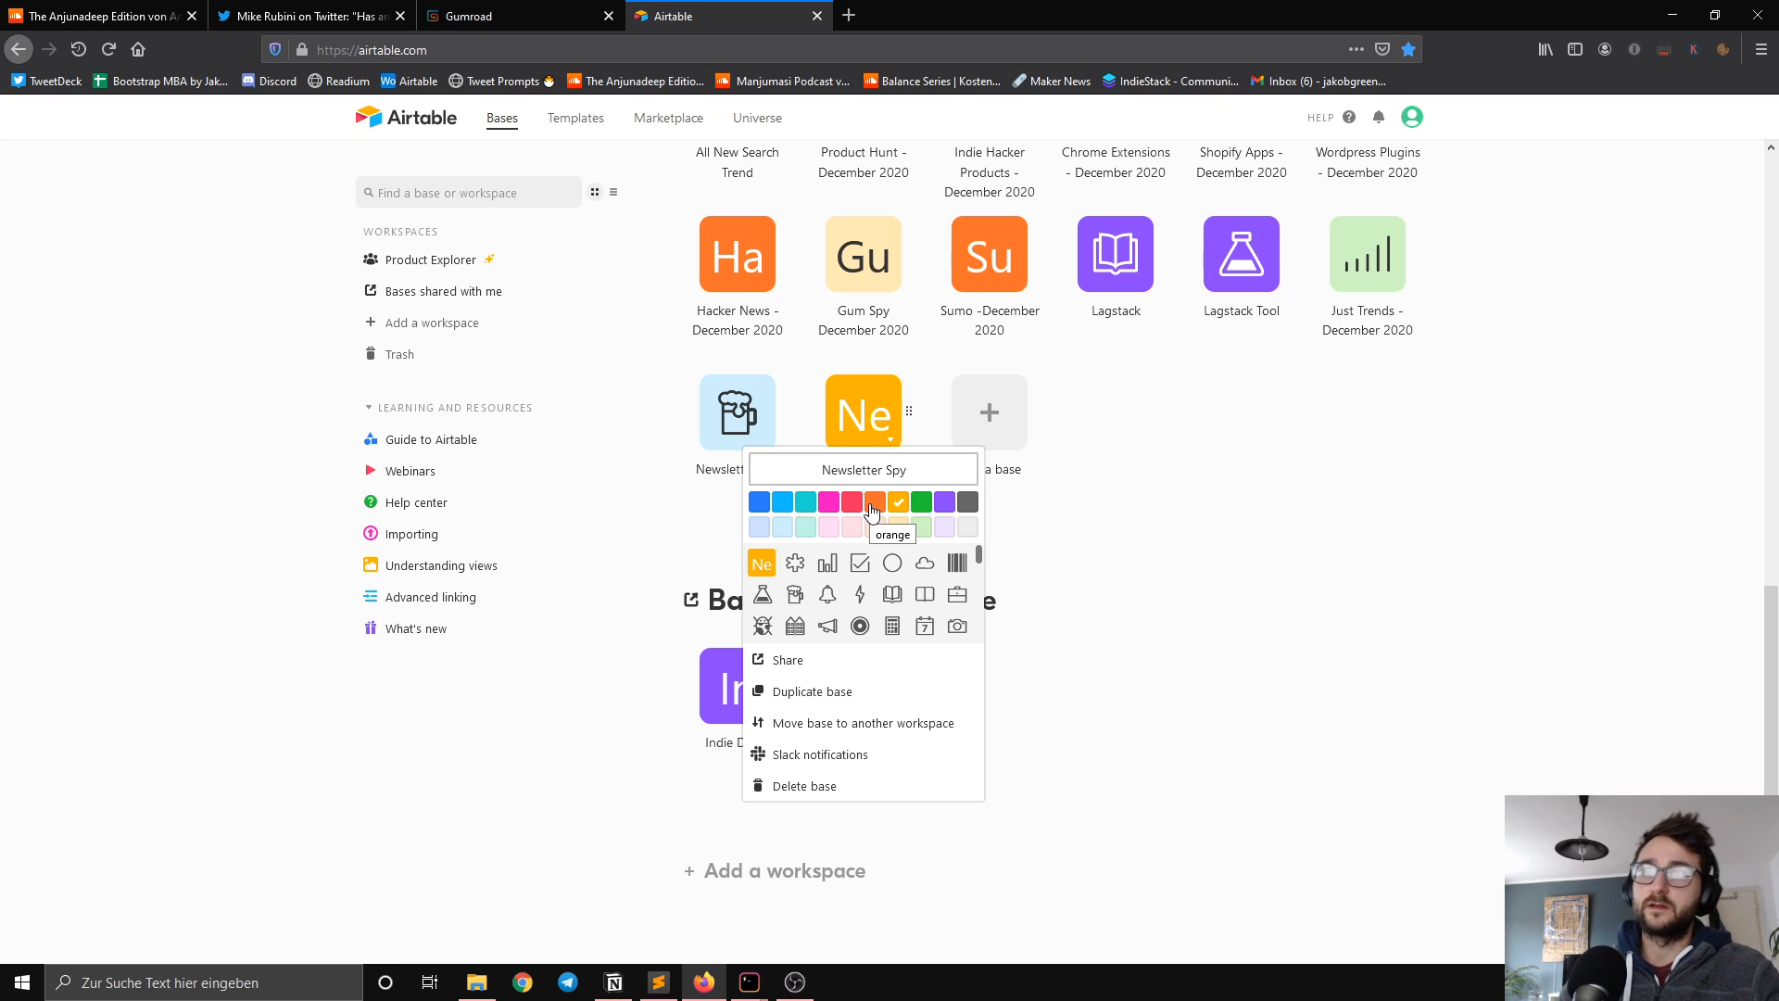
{"action": "left_click", "coordinate": [859, 567]}
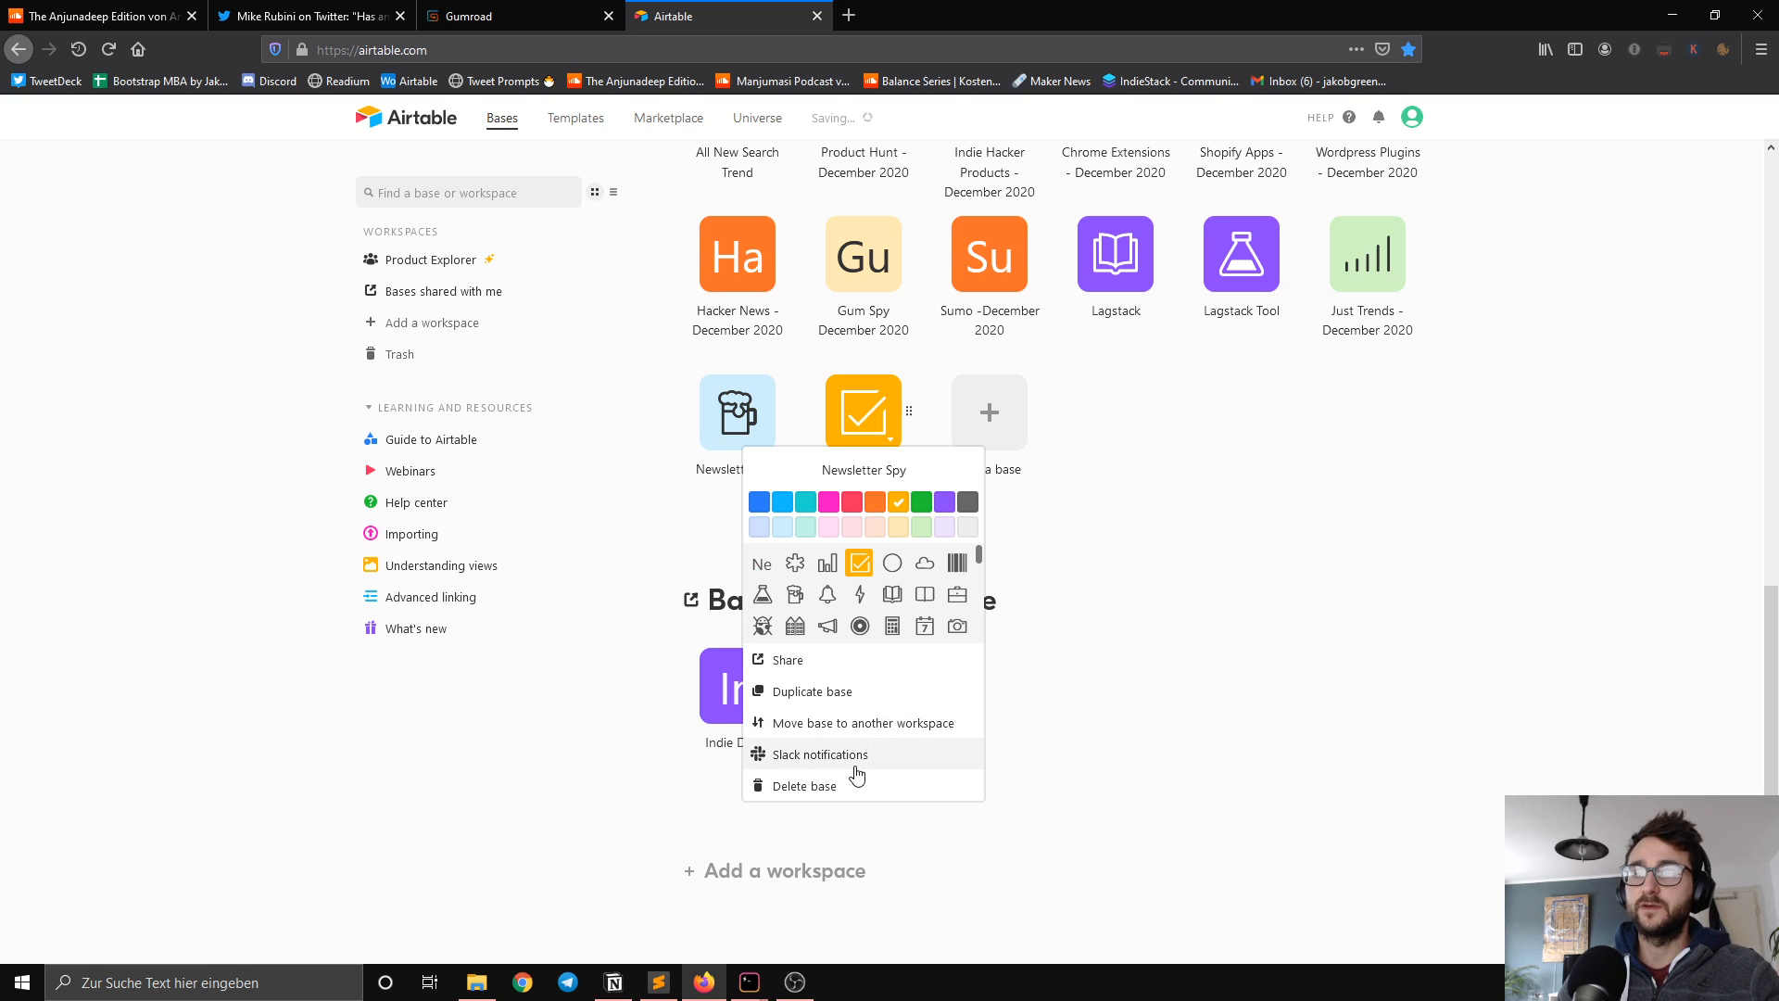
{"action": "left_click", "coordinate": [1147, 709]}
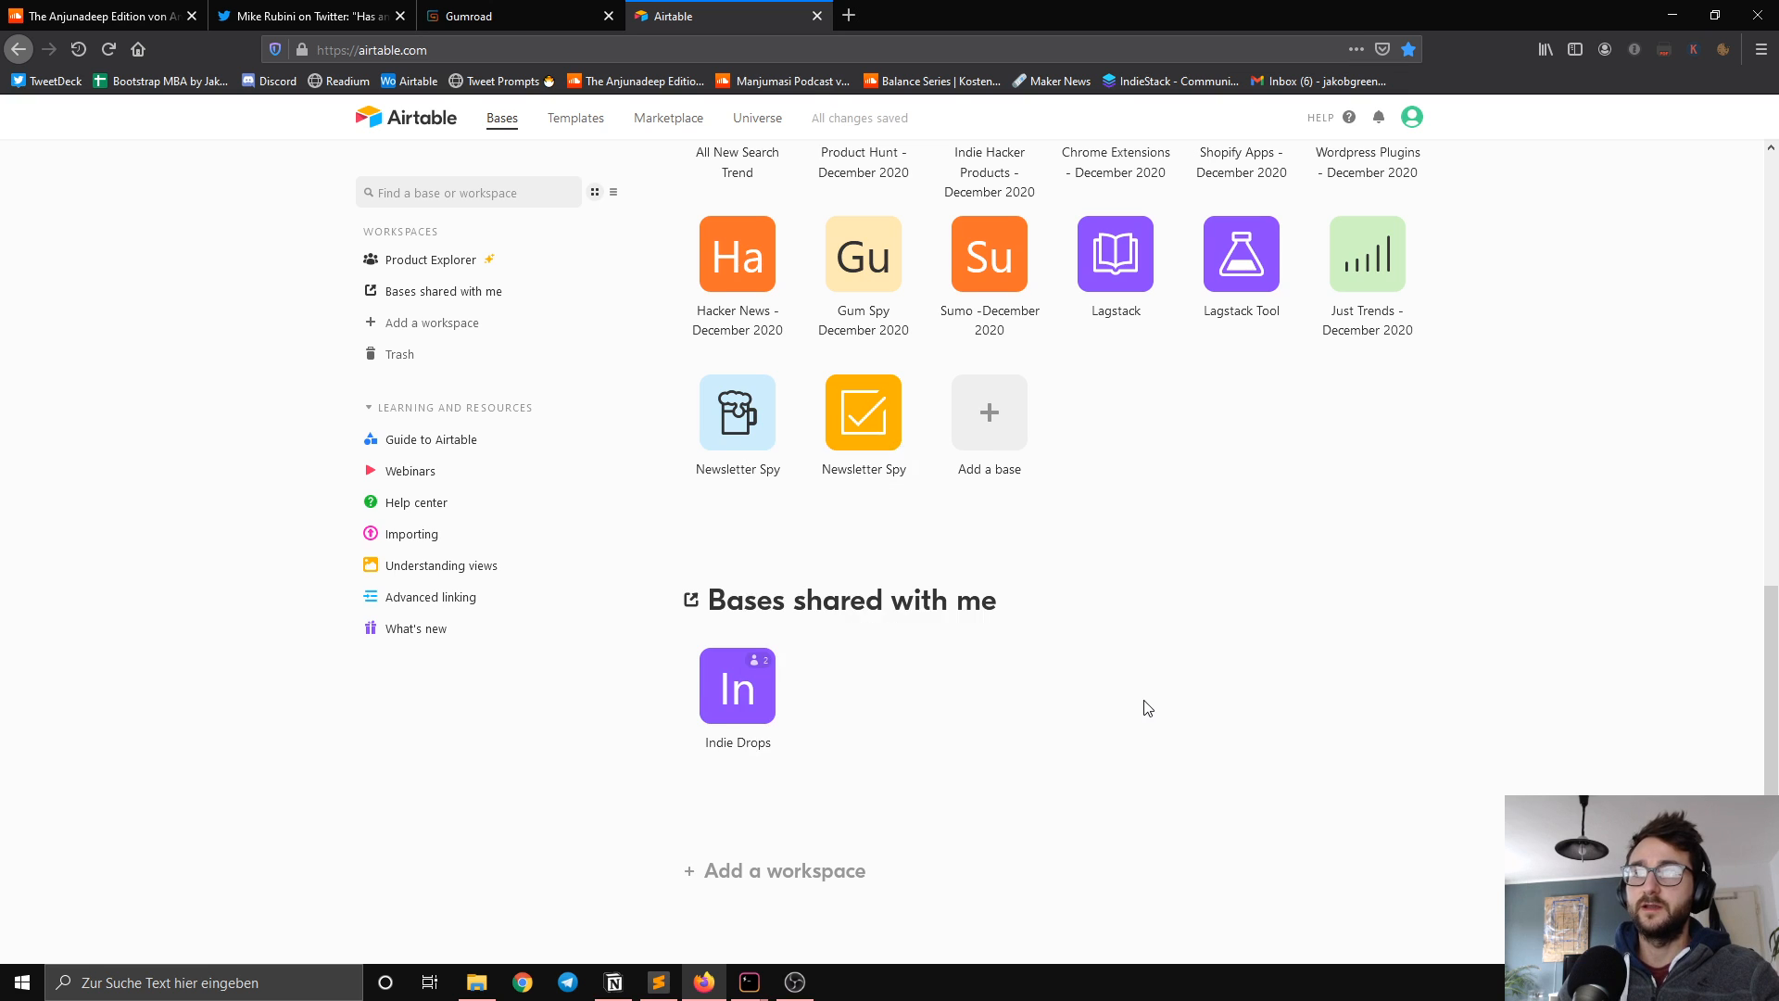
Step: Open the new Newsletter Spy base and delete the Notes, Attachments and Status fields from Table 1
{"action": "left_click", "coordinate": [862, 411]}
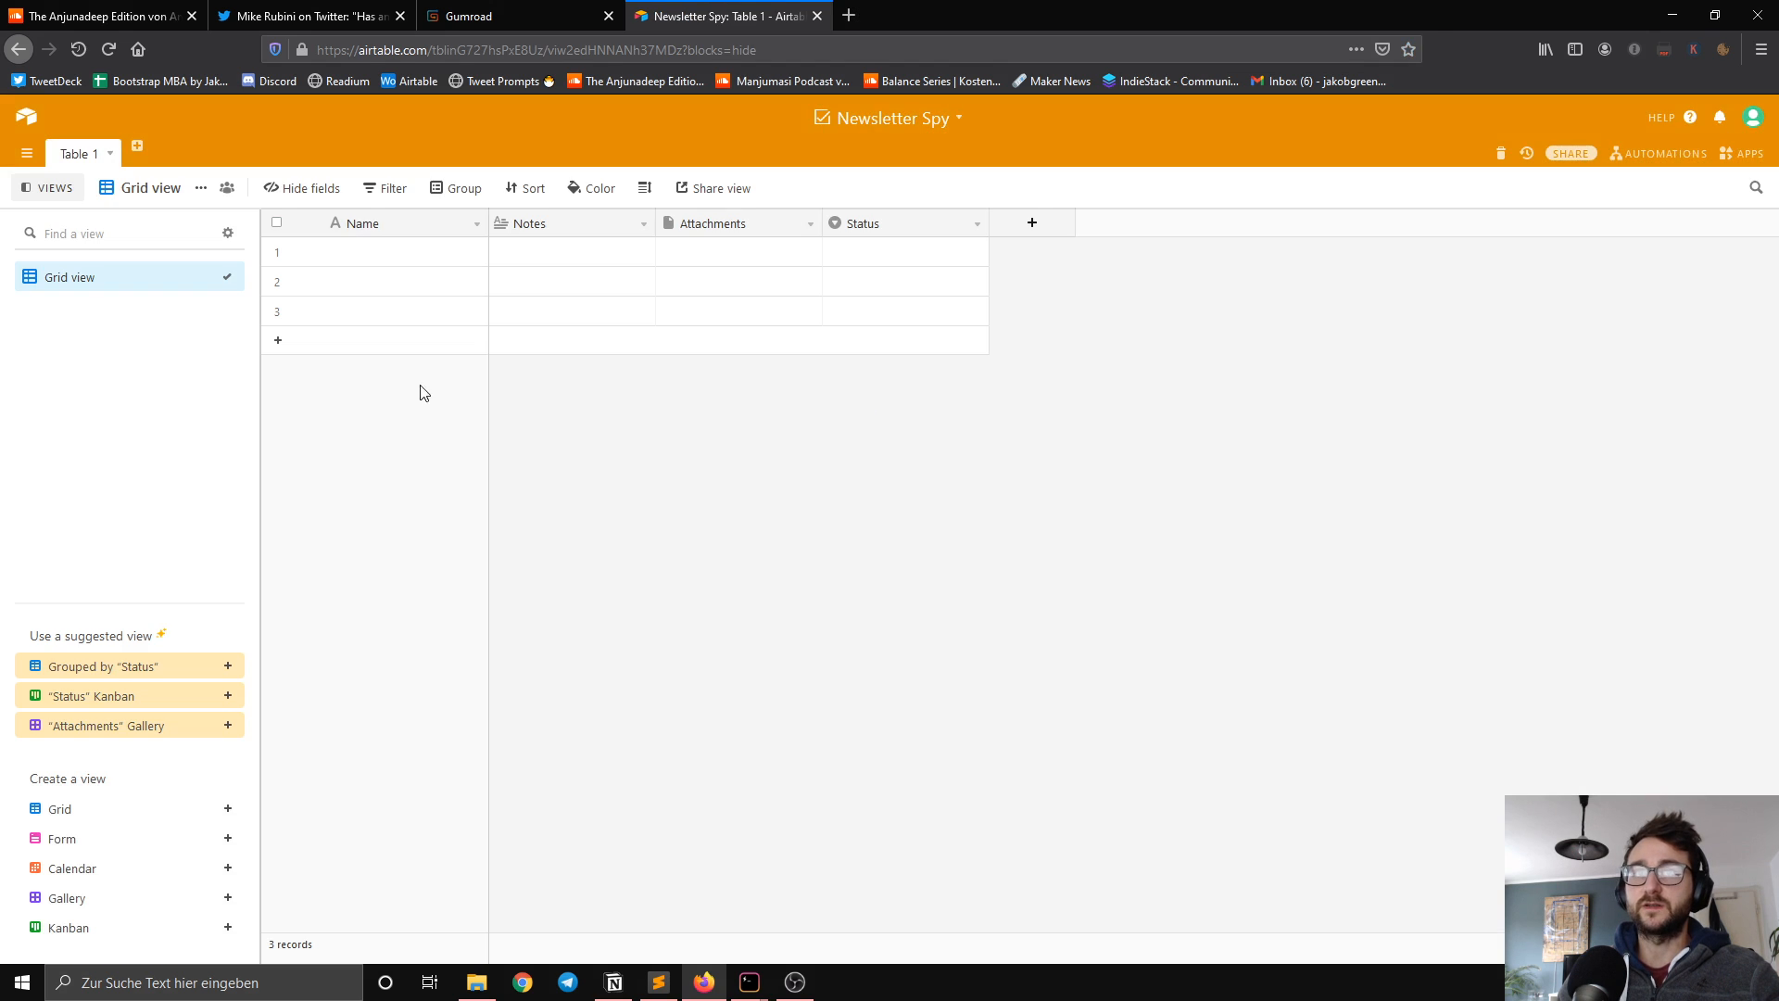
{"action": "left_click", "coordinate": [643, 224]}
{"action": "left_click", "coordinate": [619, 630]}
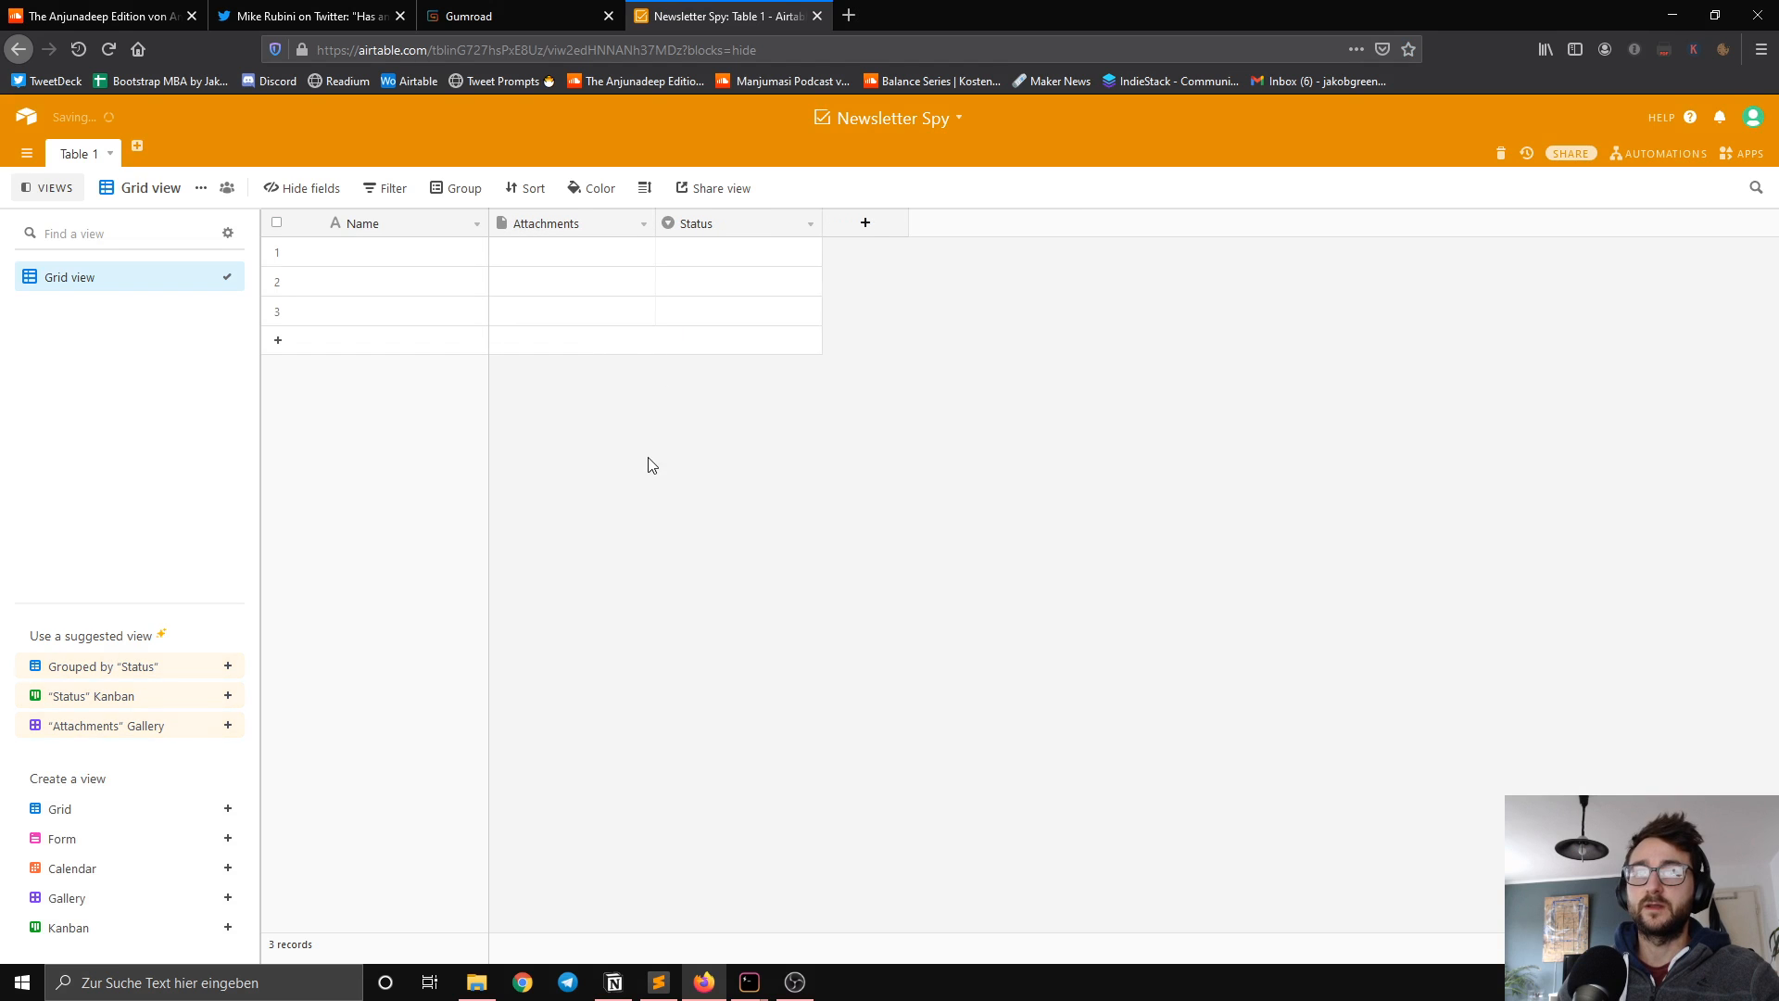
{"action": "left_click", "coordinate": [643, 223]}
{"action": "left_click", "coordinate": [622, 630]}
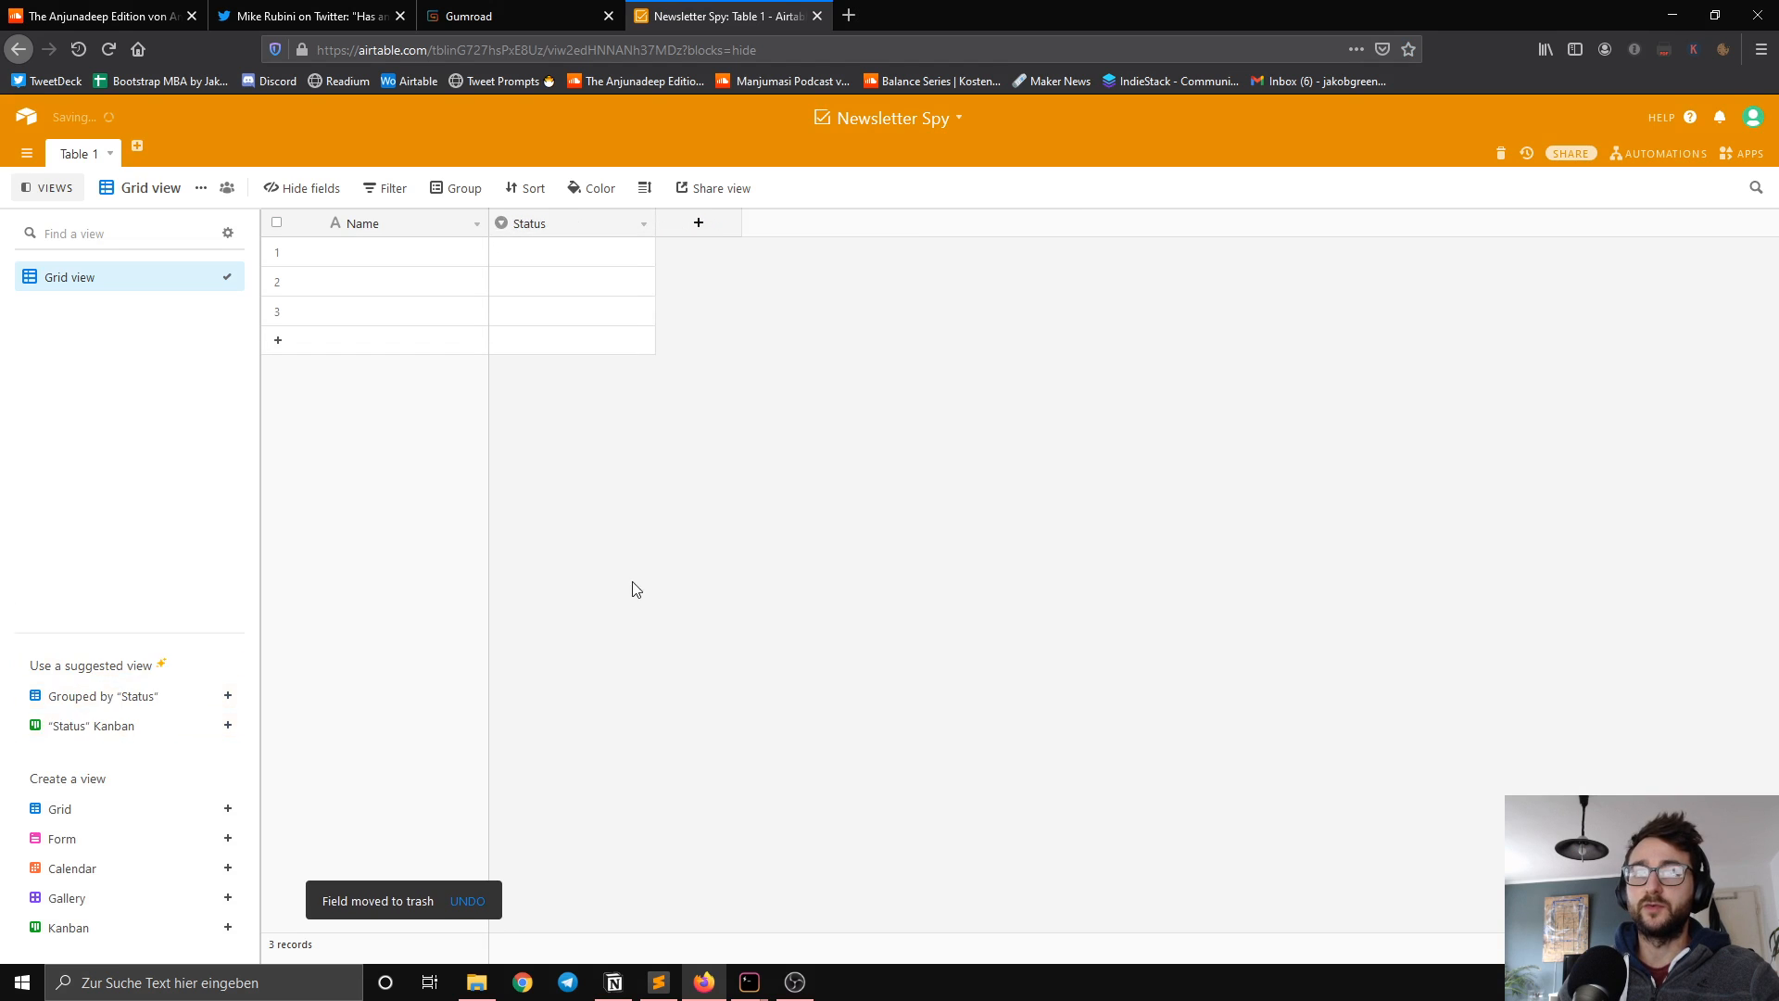
{"action": "left_click", "coordinate": [643, 223]}
{"action": "left_click", "coordinate": [585, 631]}
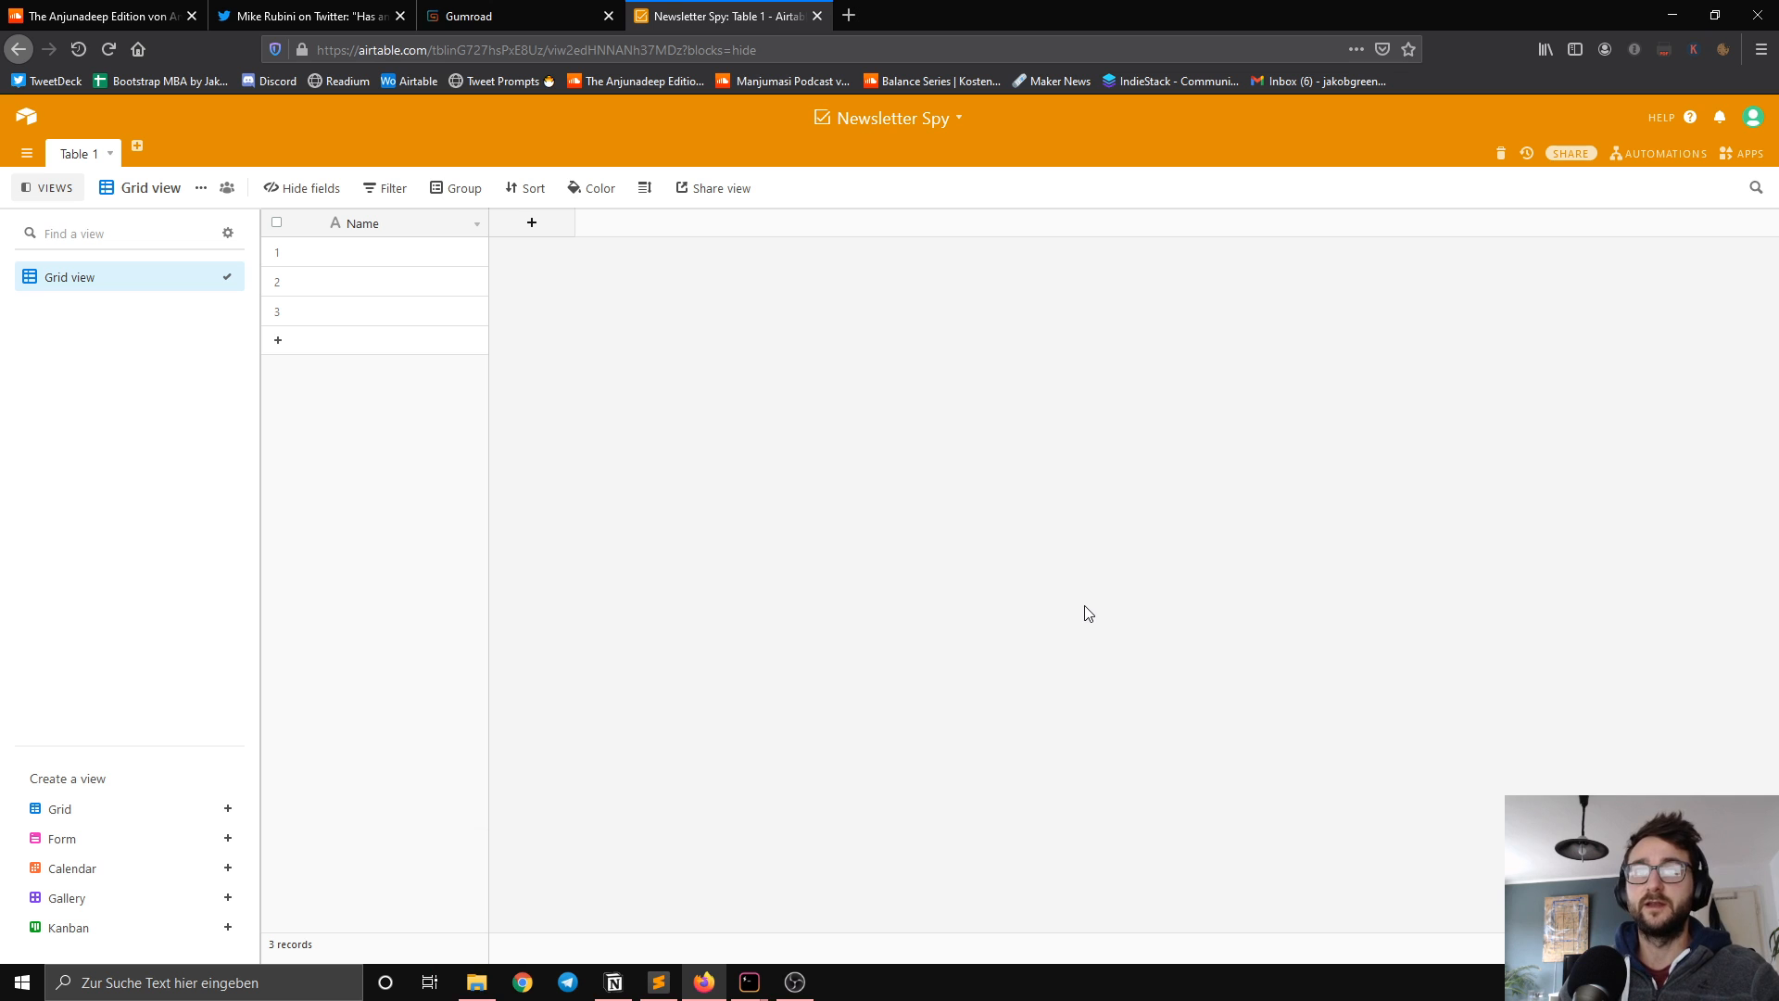
Step: Open subs.csv from the newsletter spy folder in LibreOffice Calc, accepting the UTF-8 text import with tab, comma and semicolon separators
{"action": "left_click", "coordinate": [476, 982]}
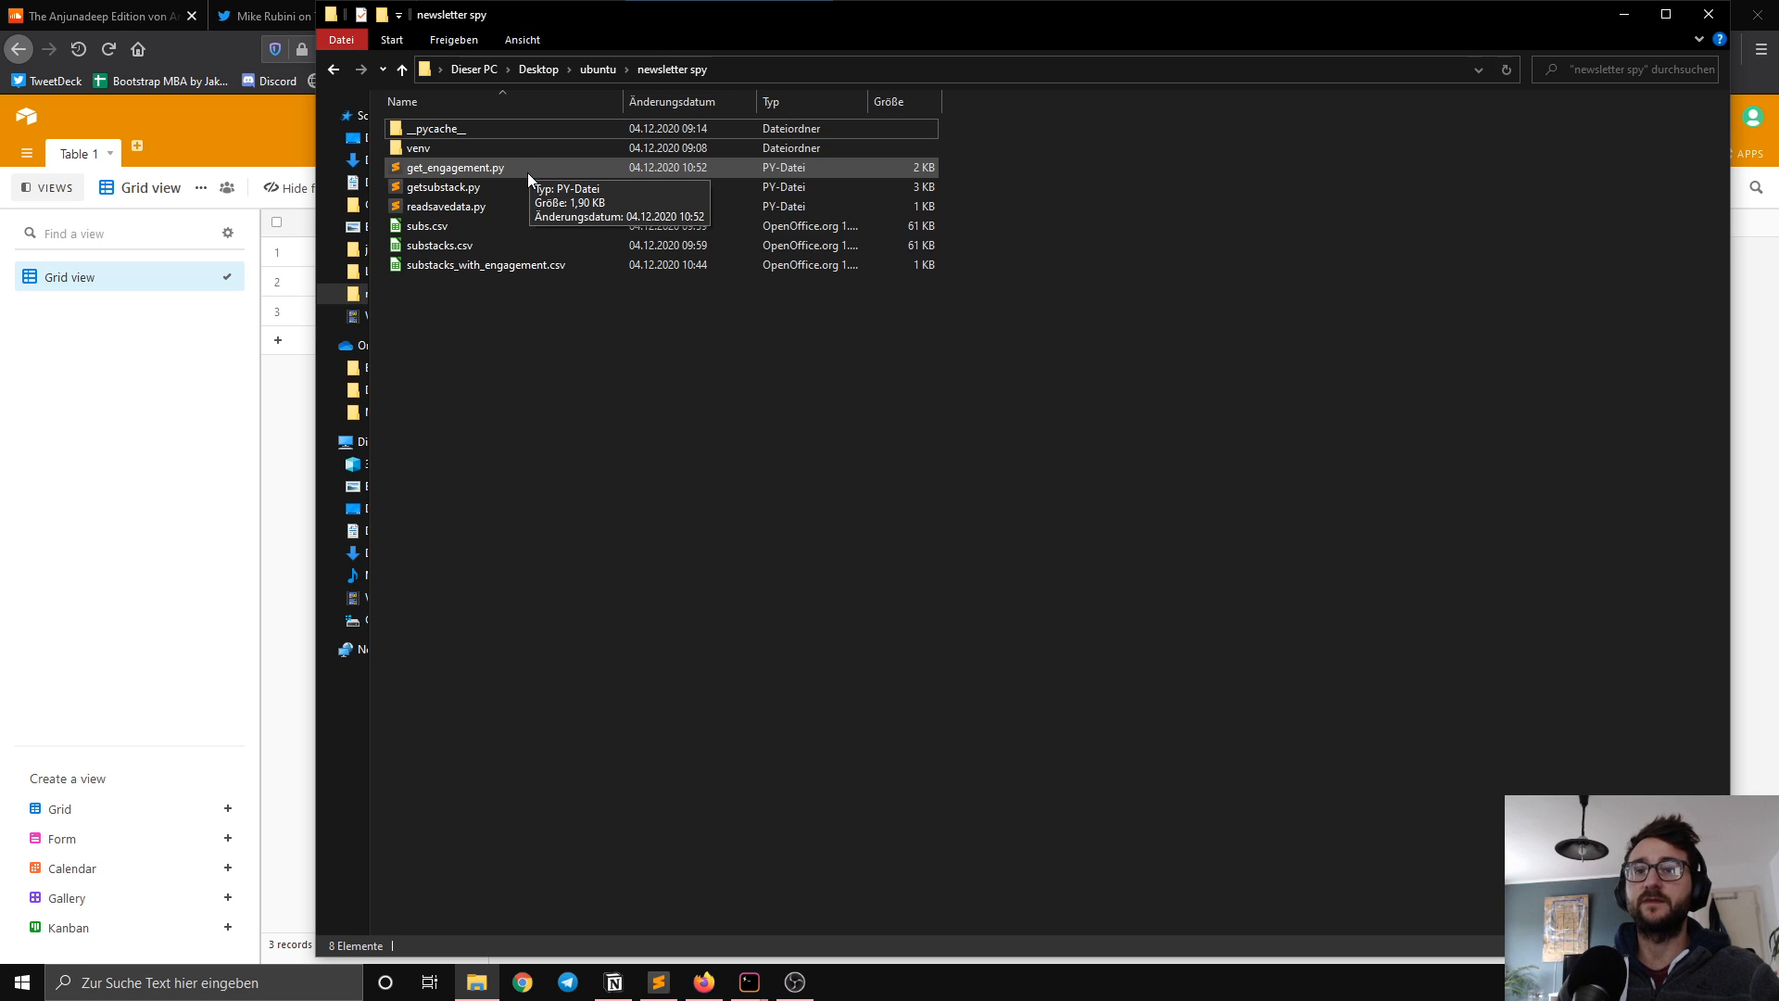
{"action": "double_click", "coordinate": [454, 226]}
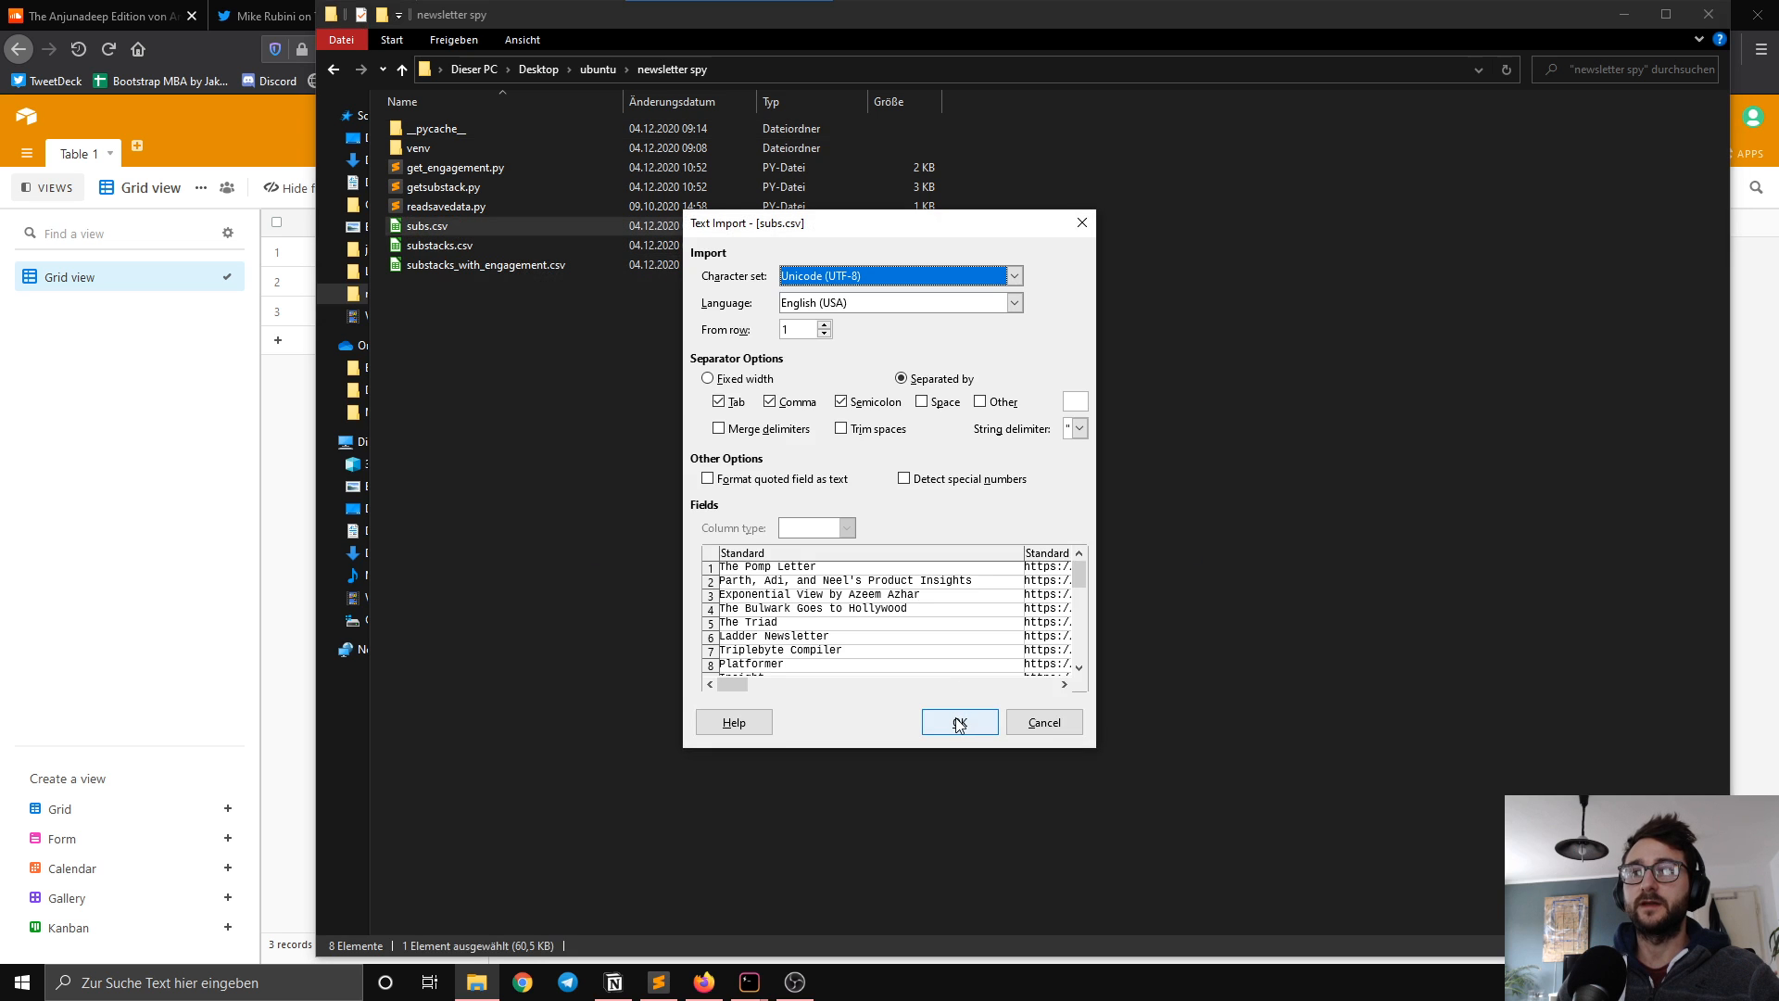
{"action": "left_click", "coordinate": [959, 722]}
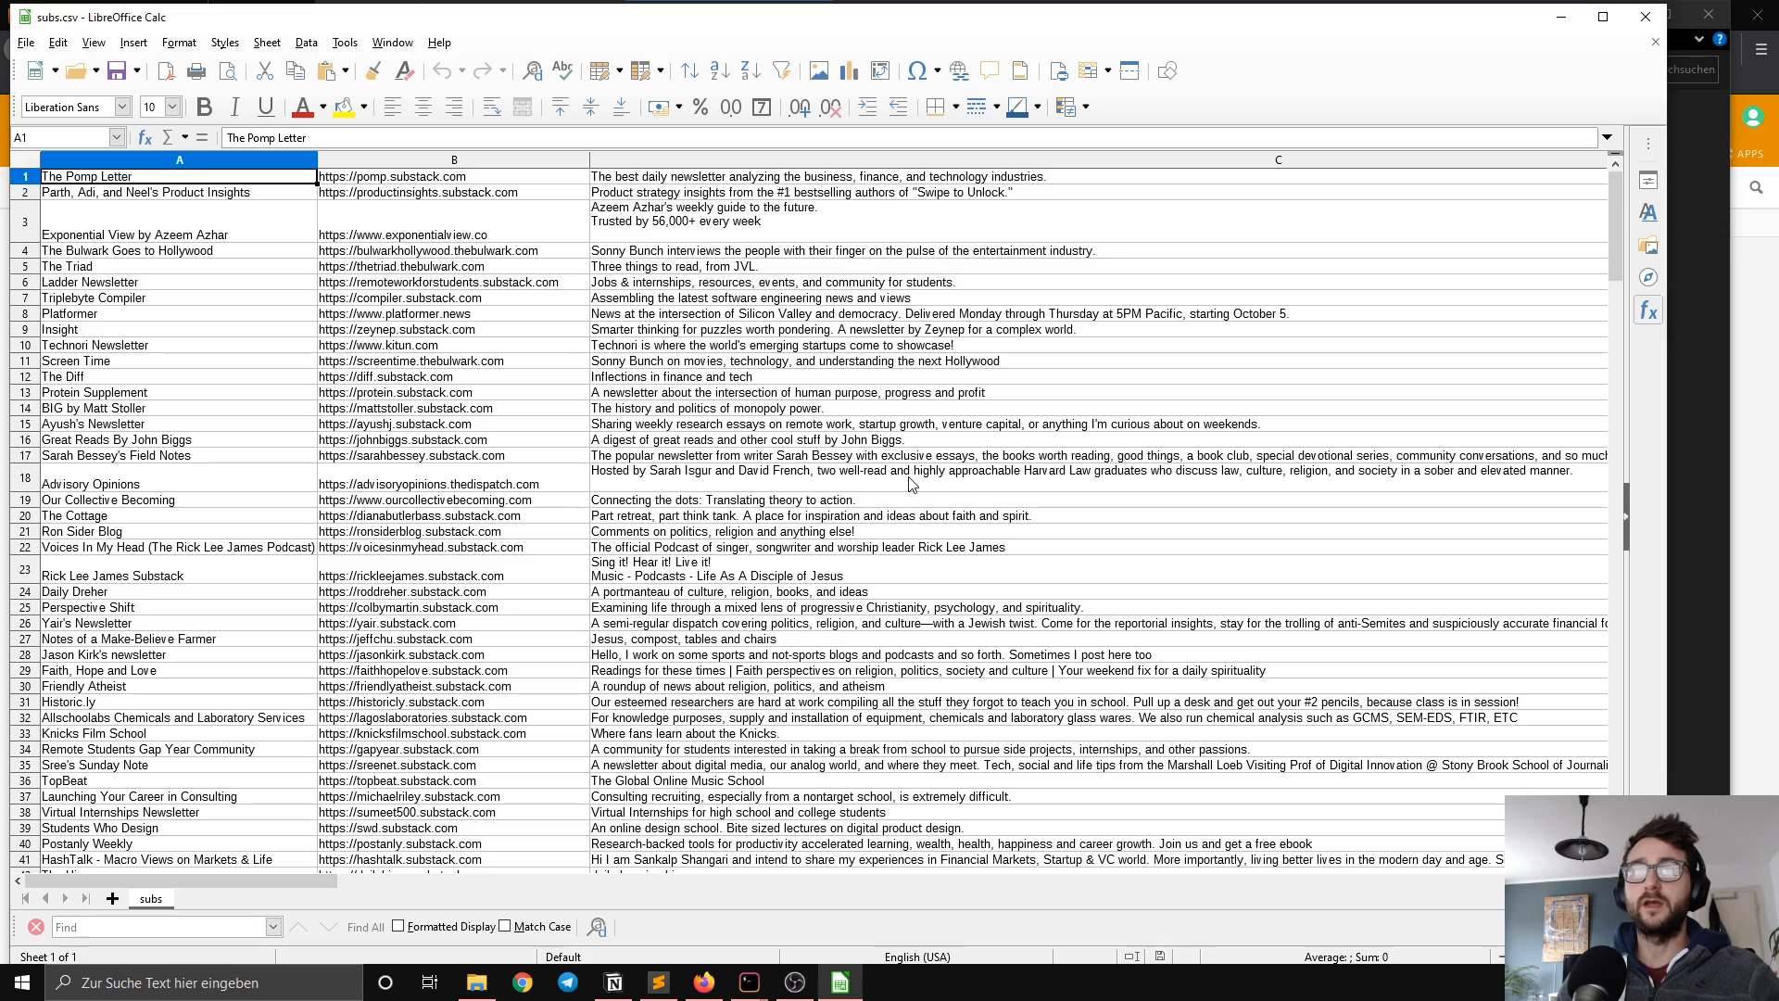
Step: Review the newsletter rows and columns in subs.csv, and copy the whole data range A1:H216
{"action": "scroll", "coordinate": [1386, 451], "scroll_direction": "down", "scroll_amount": 20}
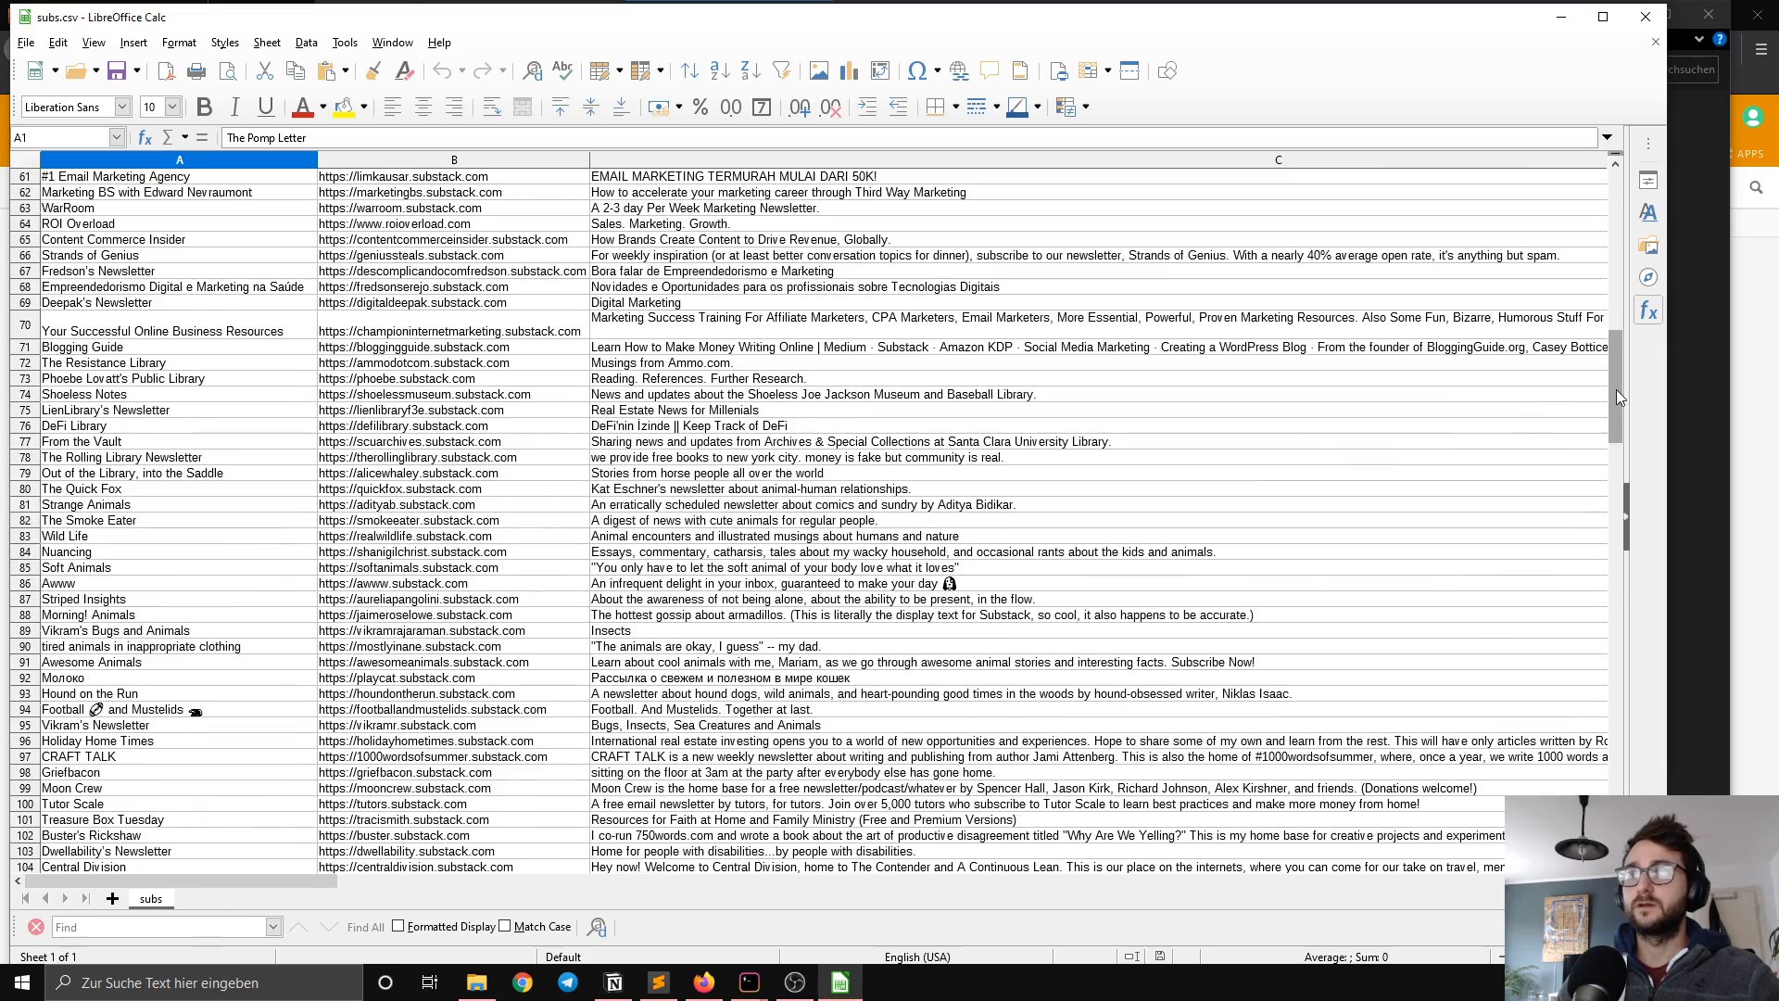
{"action": "left_click_drag", "start_coordinate": [1616, 395], "coordinate": [1579, 150]}
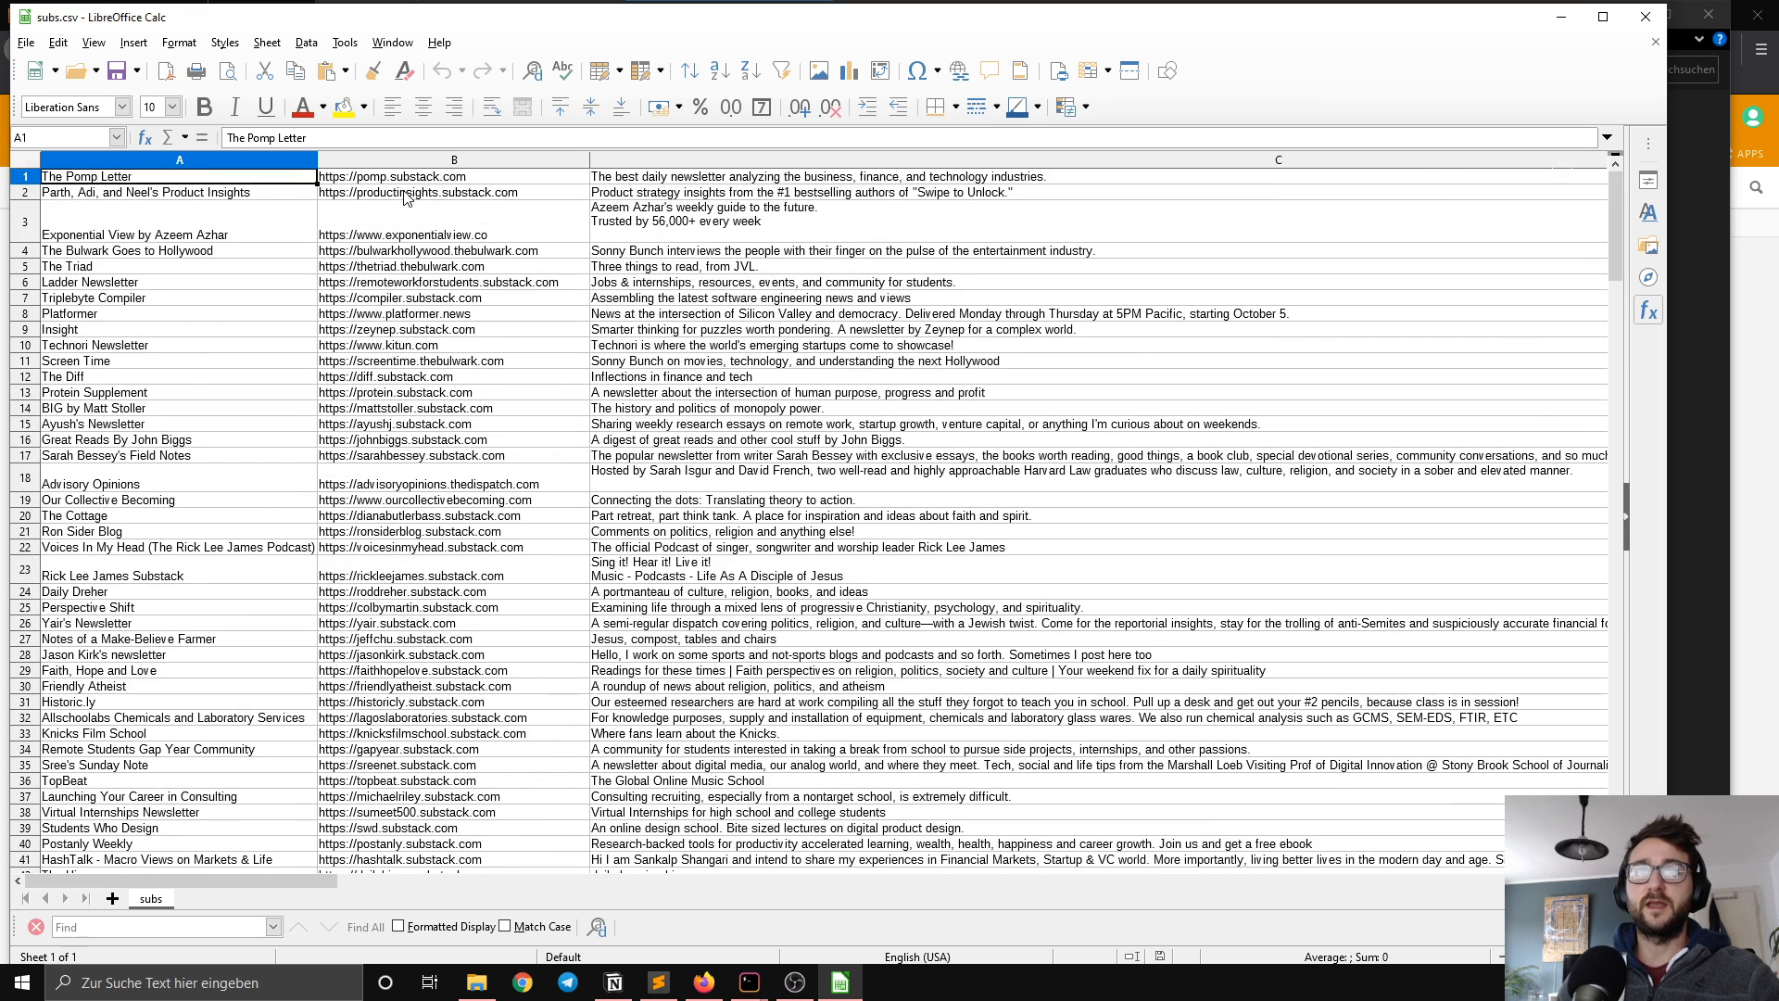
{"action": "left_click_drag", "start_coordinate": [252, 887], "coordinate": [186, 897]}
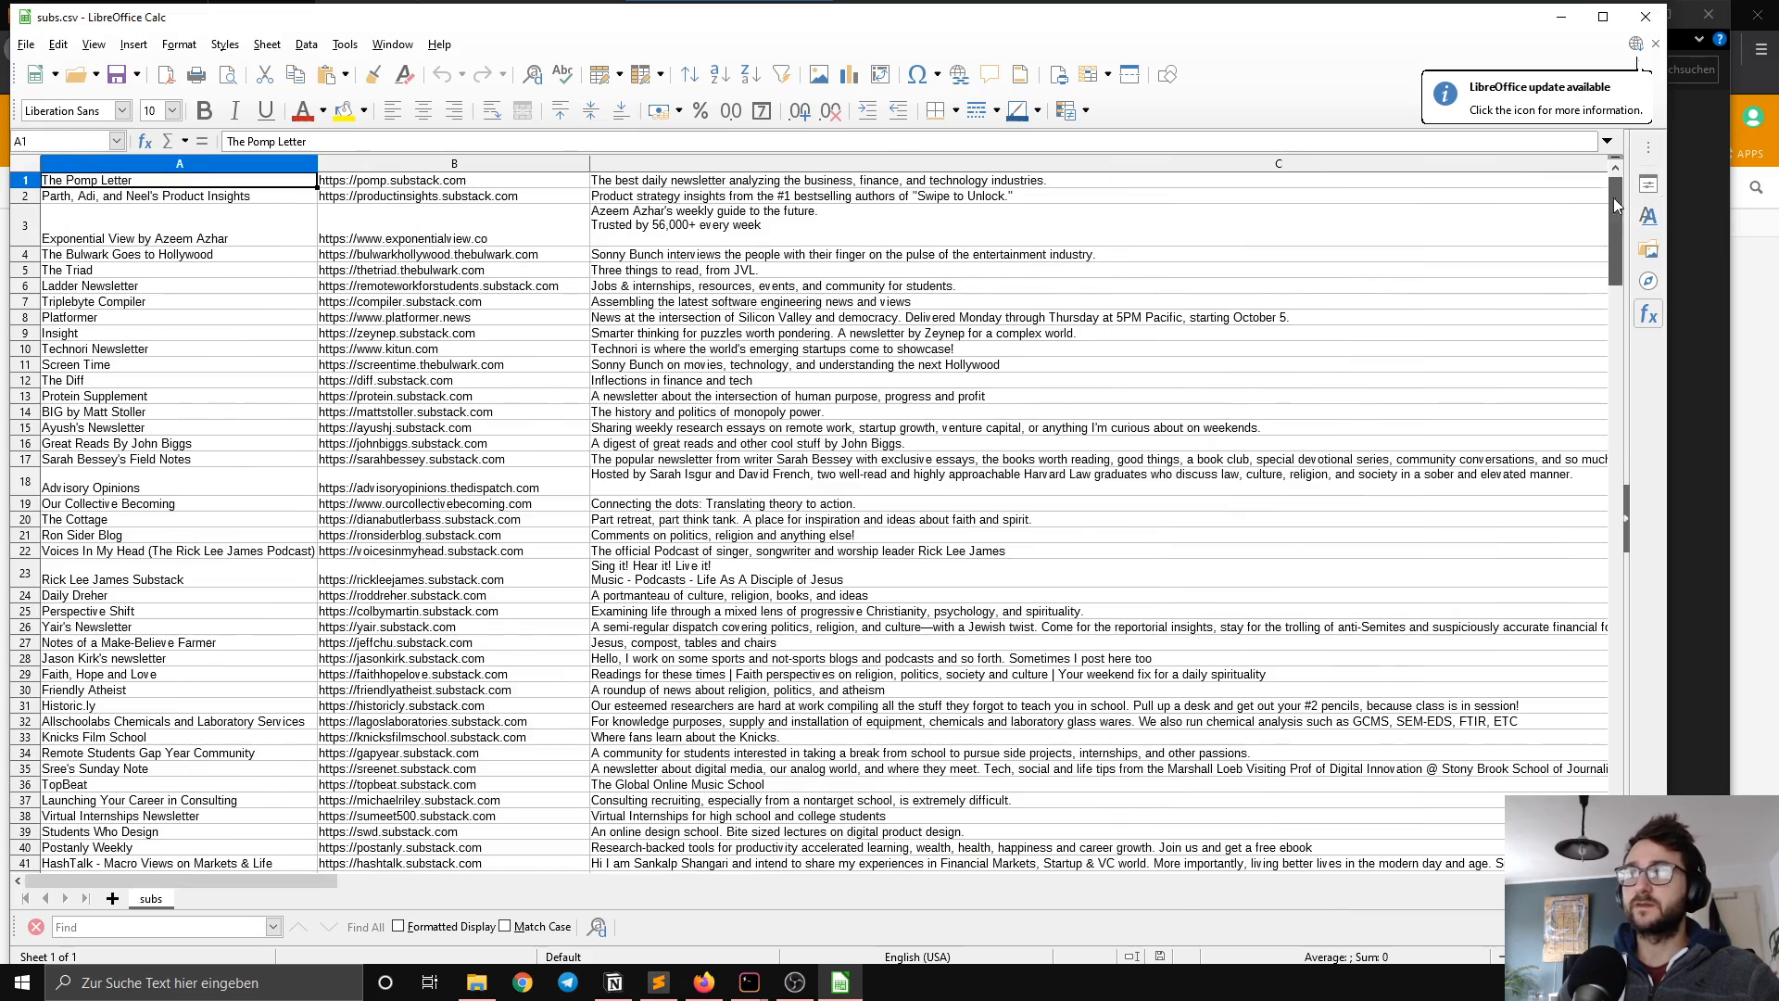
{"action": "left_click_drag", "start_coordinate": [1614, 197], "coordinate": [1560, 723]}
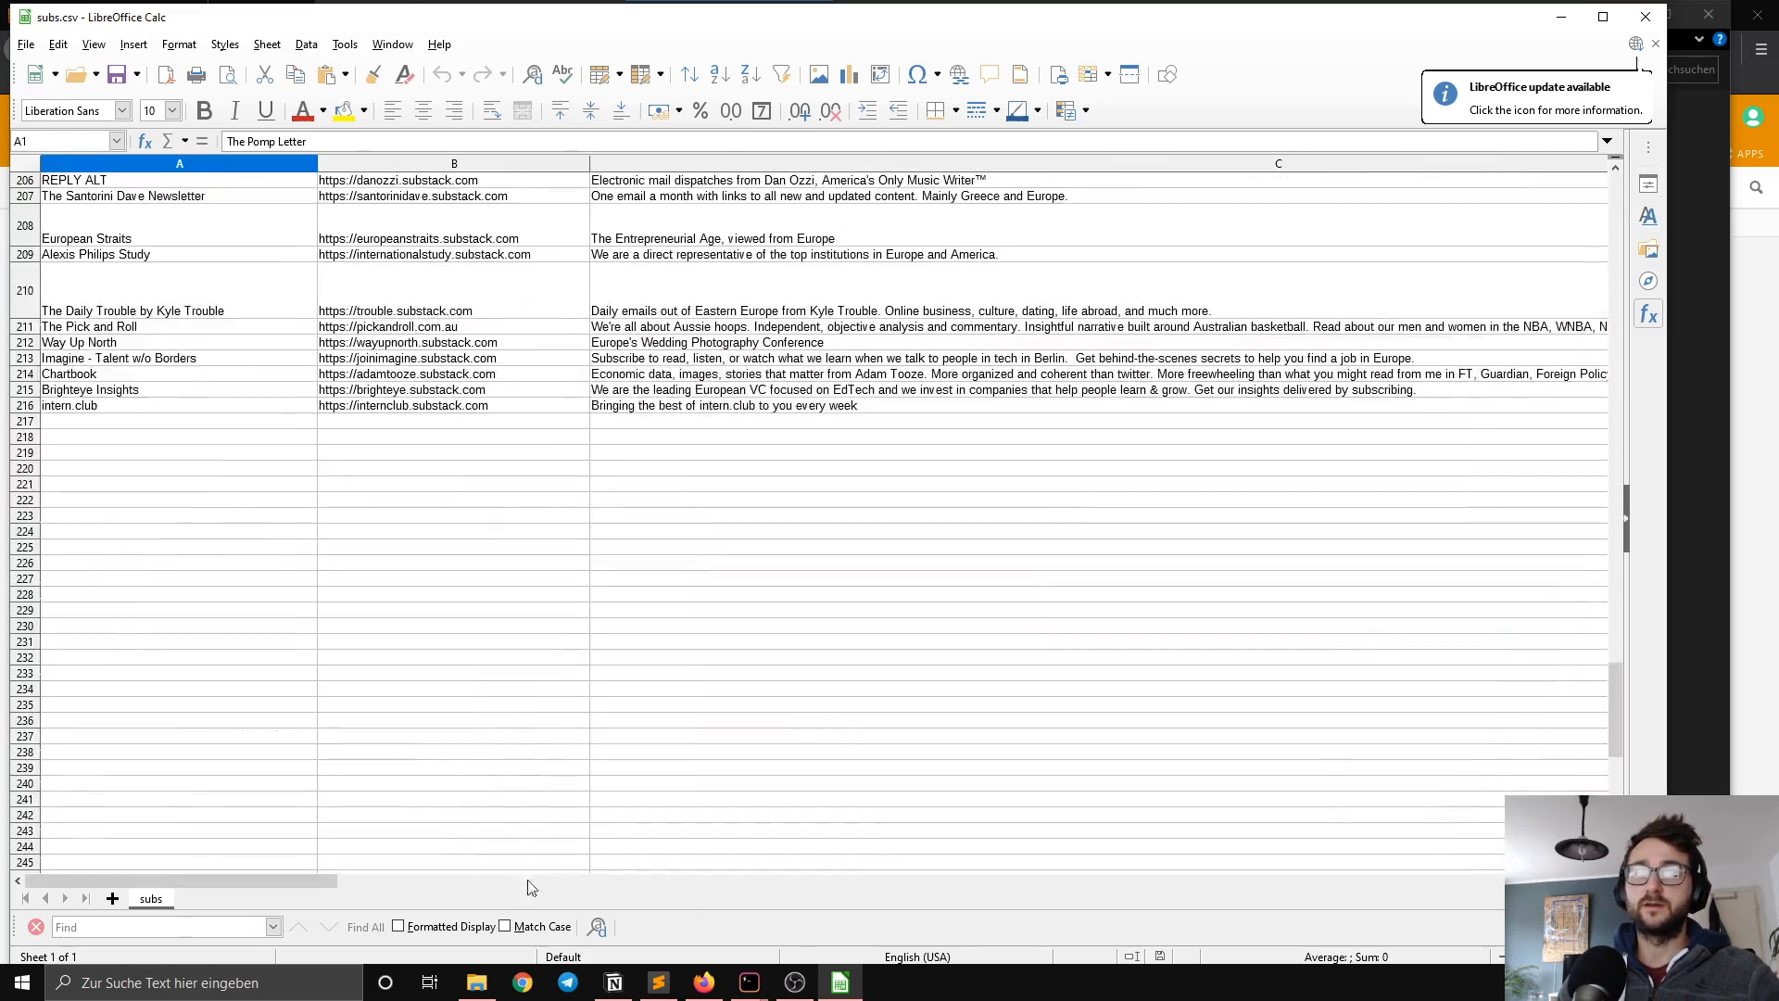
{"action": "left_click_drag", "start_coordinate": [274, 880], "coordinate": [1277, 897]}
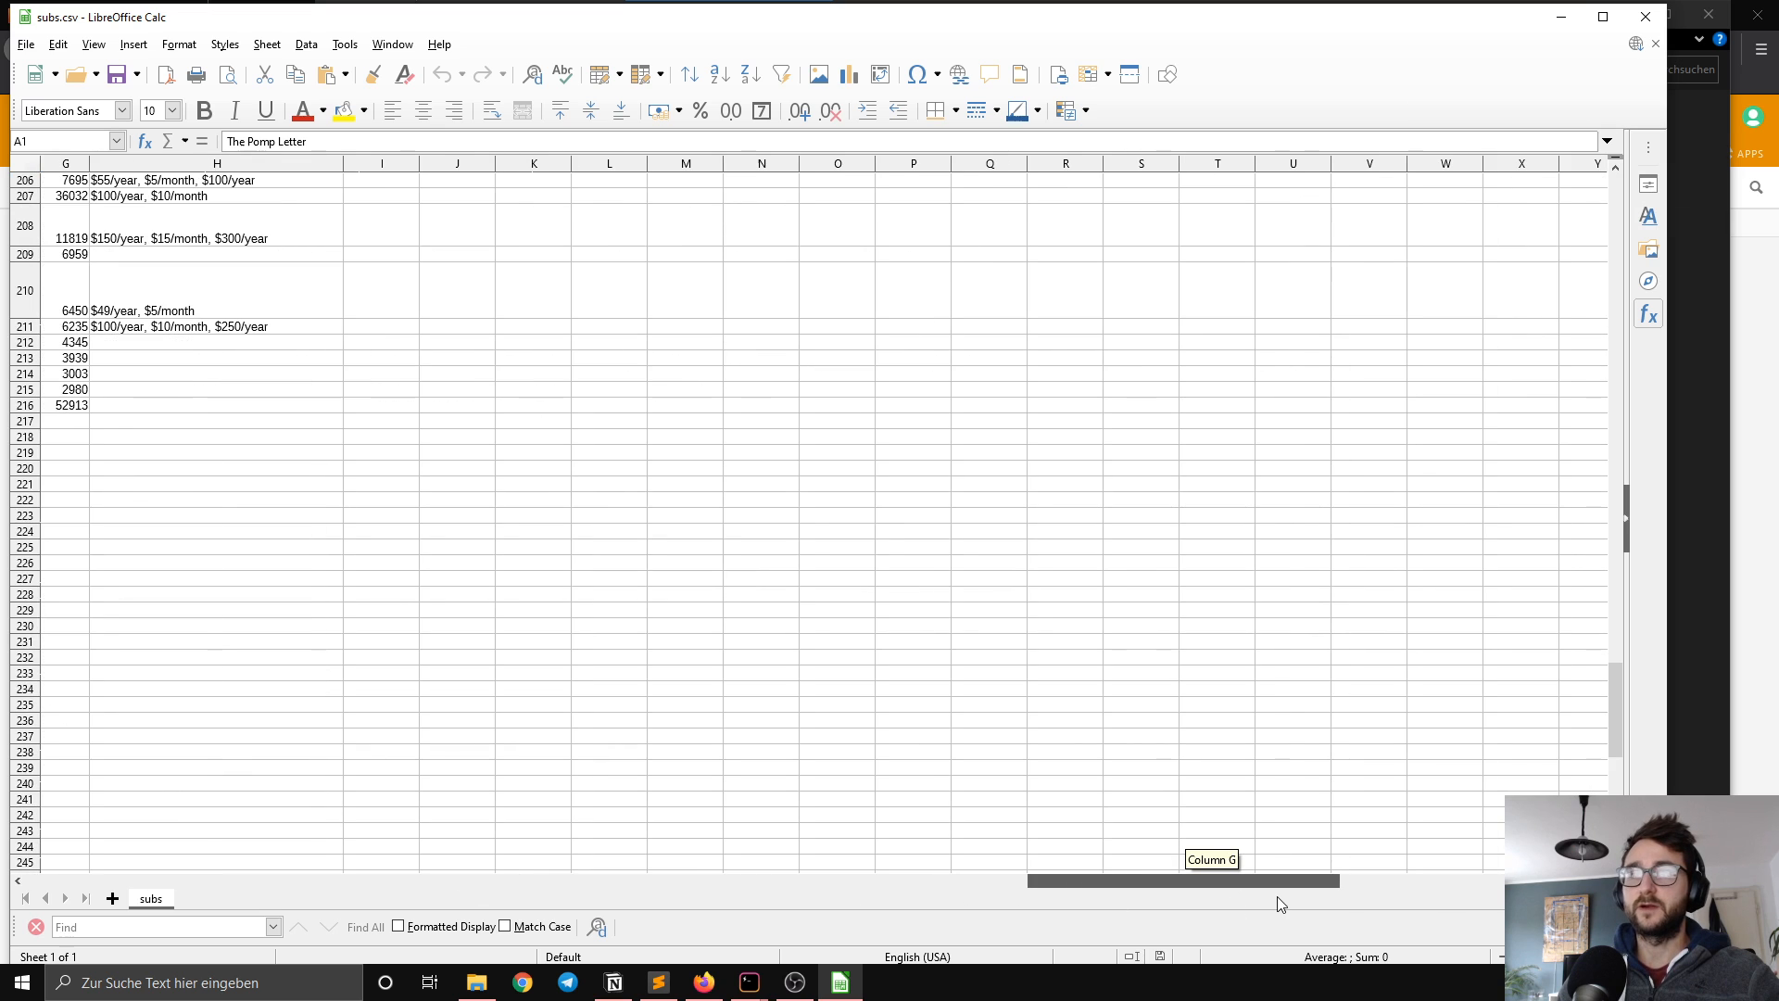
{"action": "left_click", "coordinate": [151, 407], "text": "shift"}
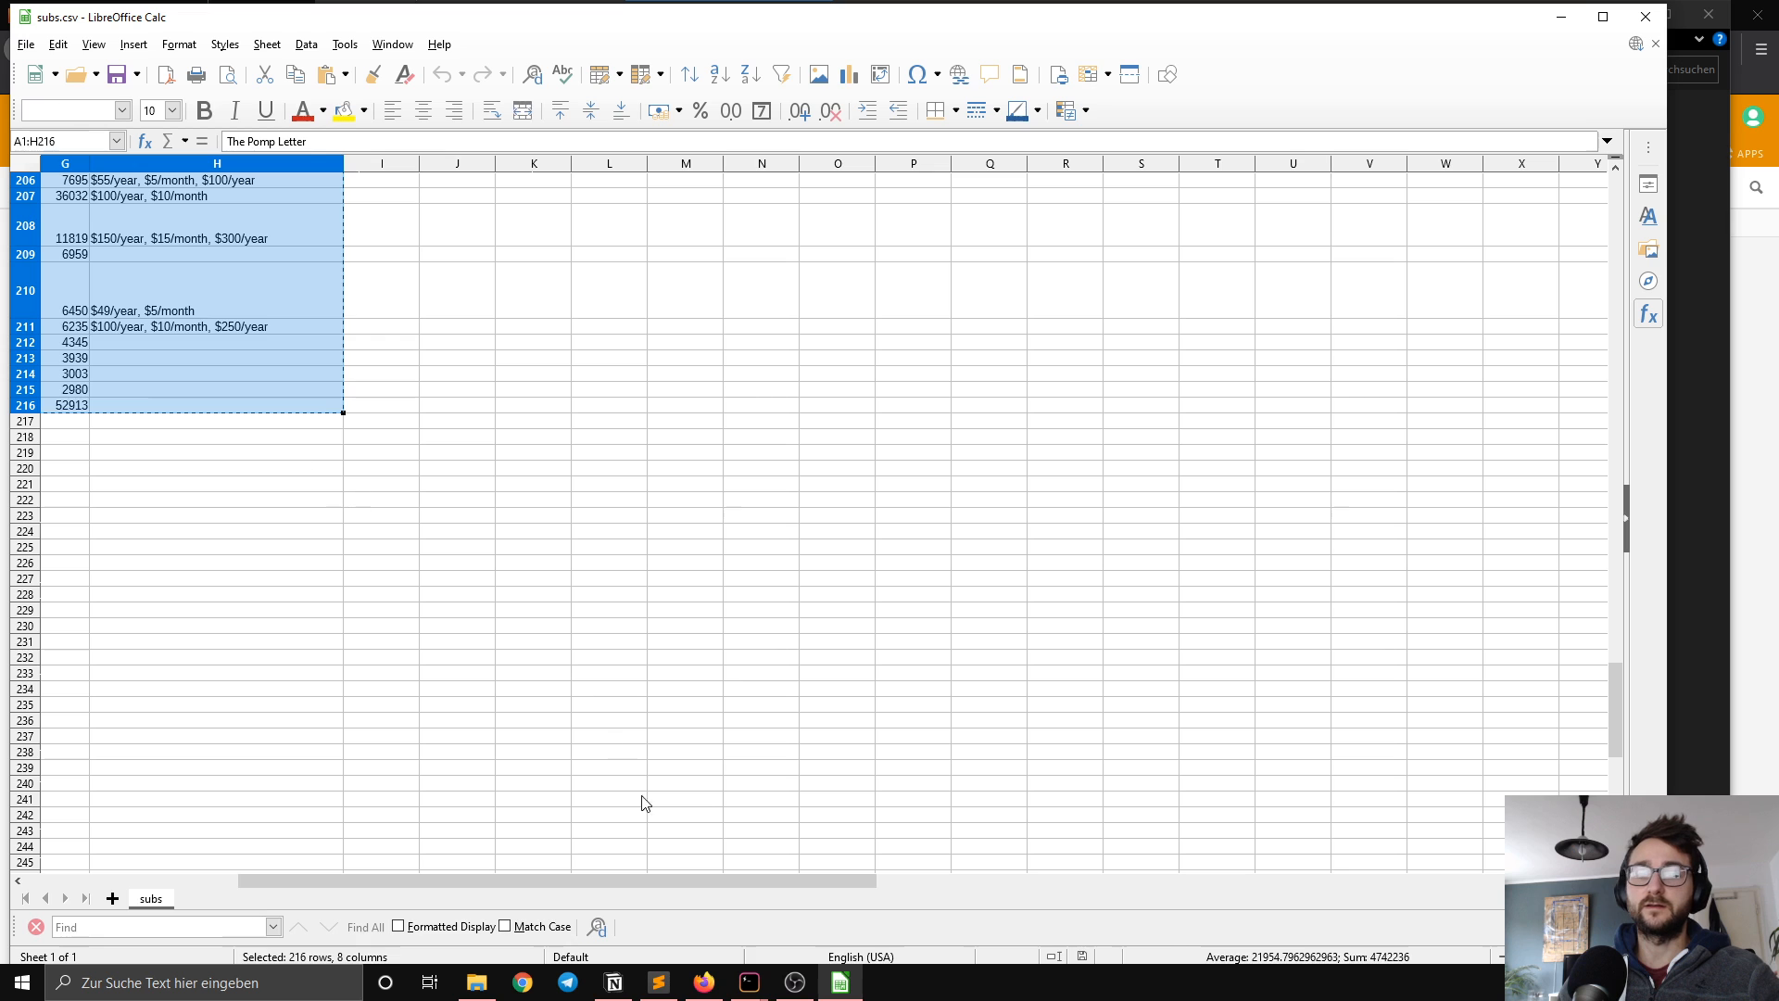
{"action": "key", "text": "ctrl+c"}
Step: Switch to the Airtable base in Firefox and paste the data from the first Name cell, expanding the table to fit all cells
{"action": "left_click", "coordinate": [704, 982]}
{"action": "left_click", "coordinate": [387, 258]}
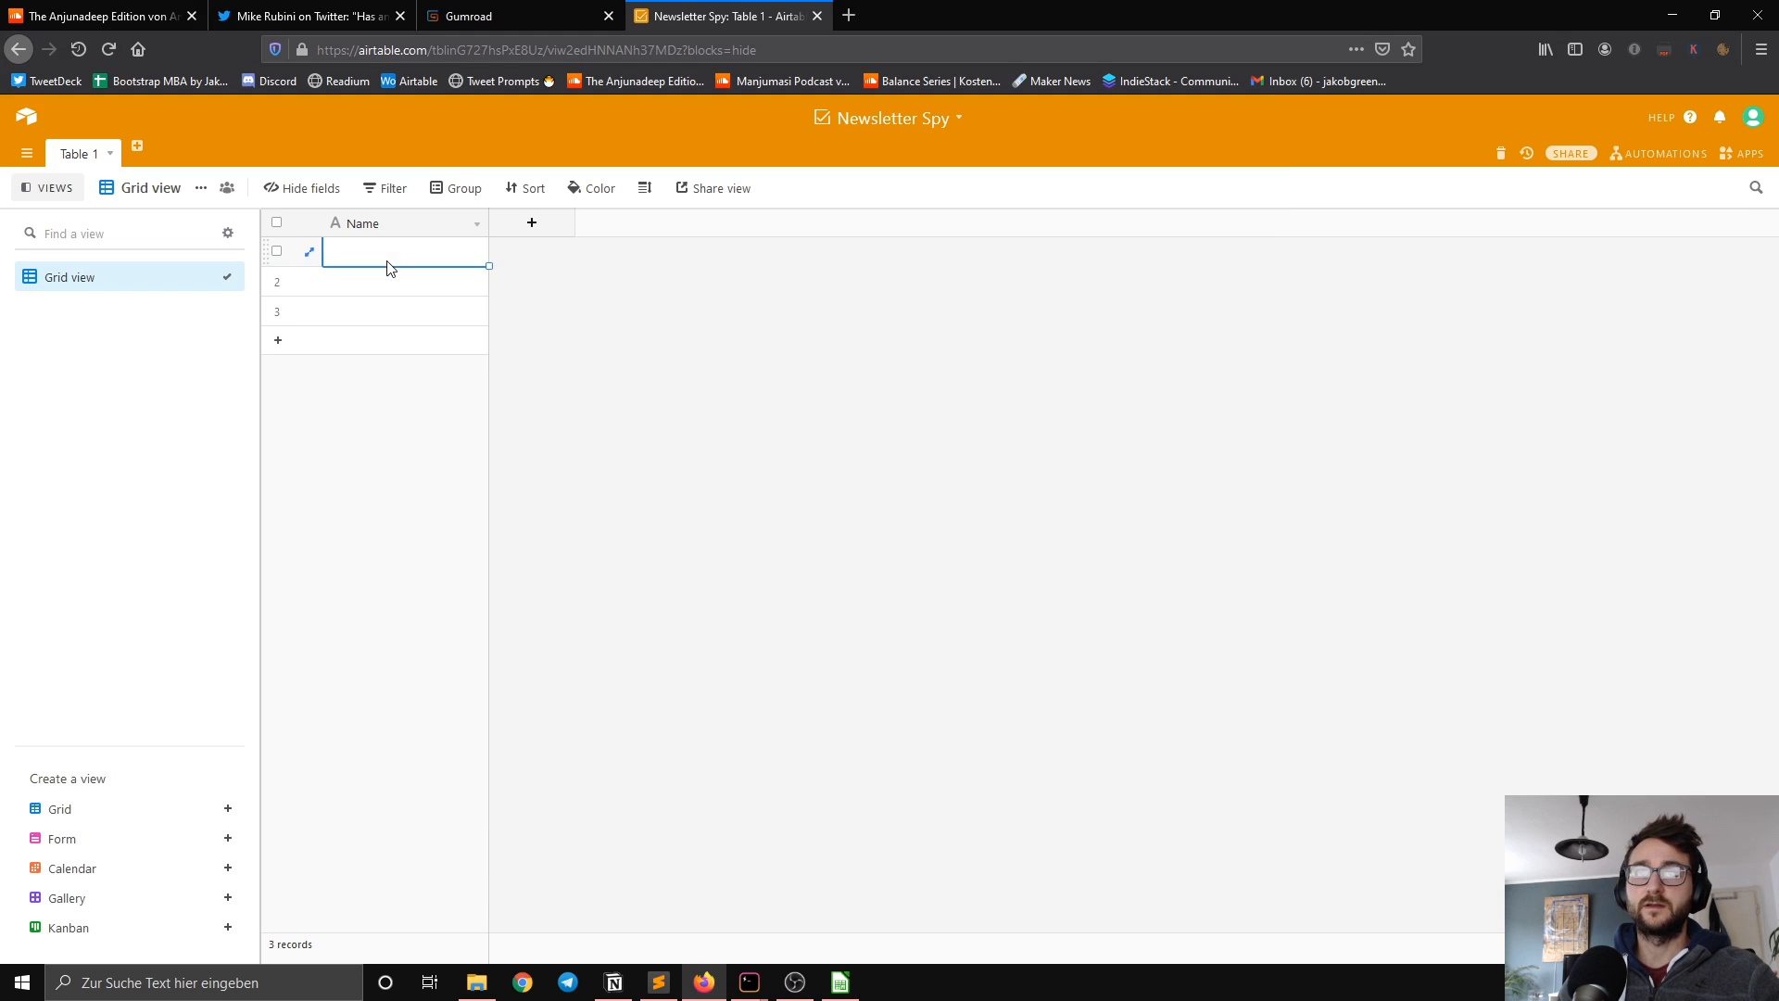
{"action": "key", "text": "ctrl+v"}
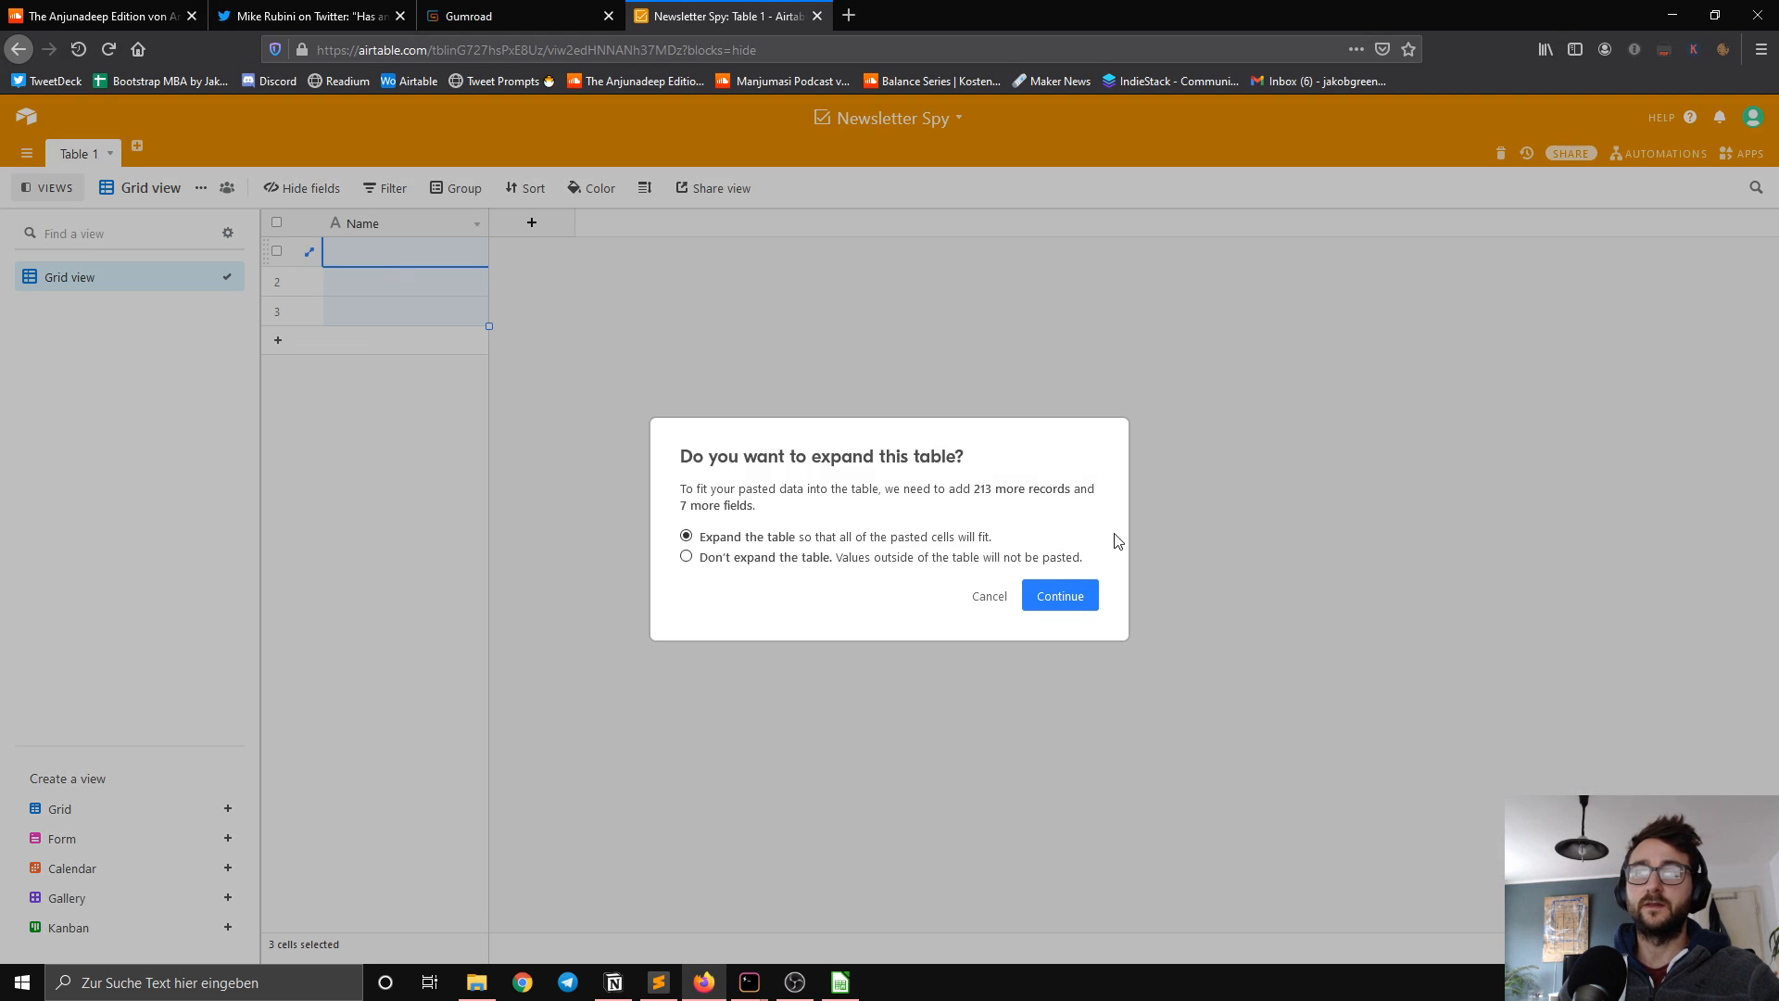
{"action": "left_click", "coordinate": [1082, 596]}
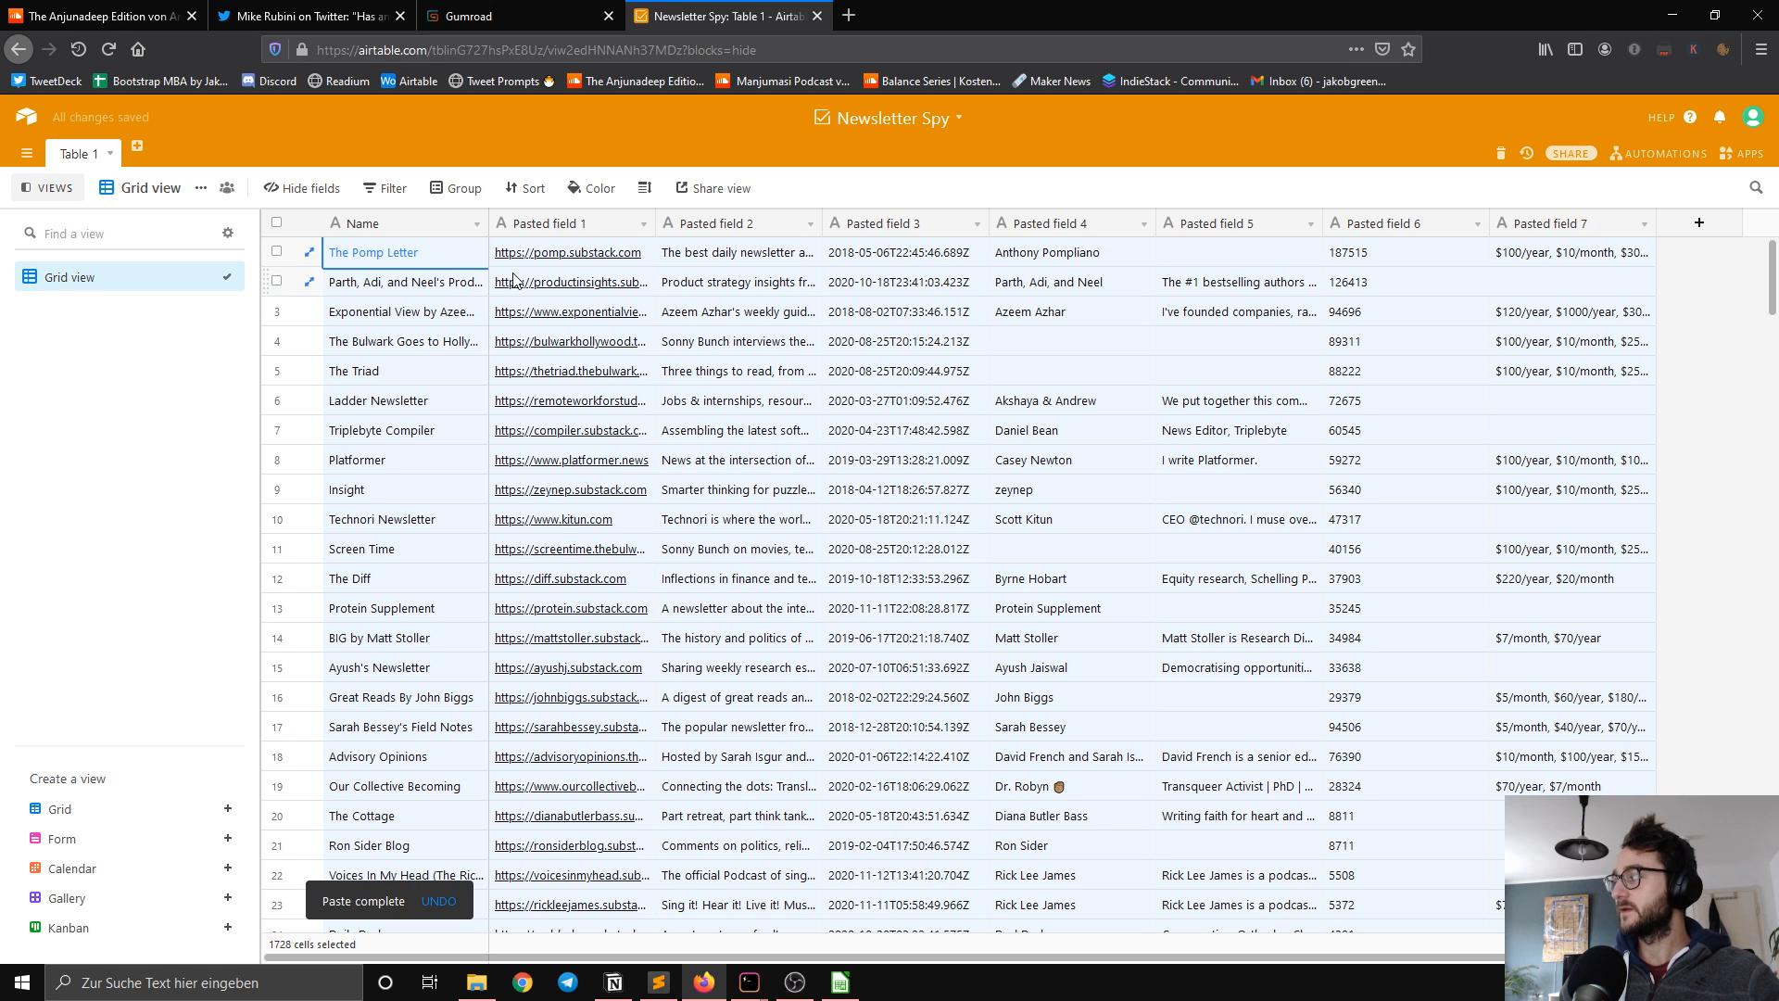
Step: Change Pasted field 1 to the URL field type and rename it URL
{"action": "left_click", "coordinate": [643, 224]}
{"action": "left_click", "coordinate": [608, 252]}
{"action": "left_click", "coordinate": [607, 314]}
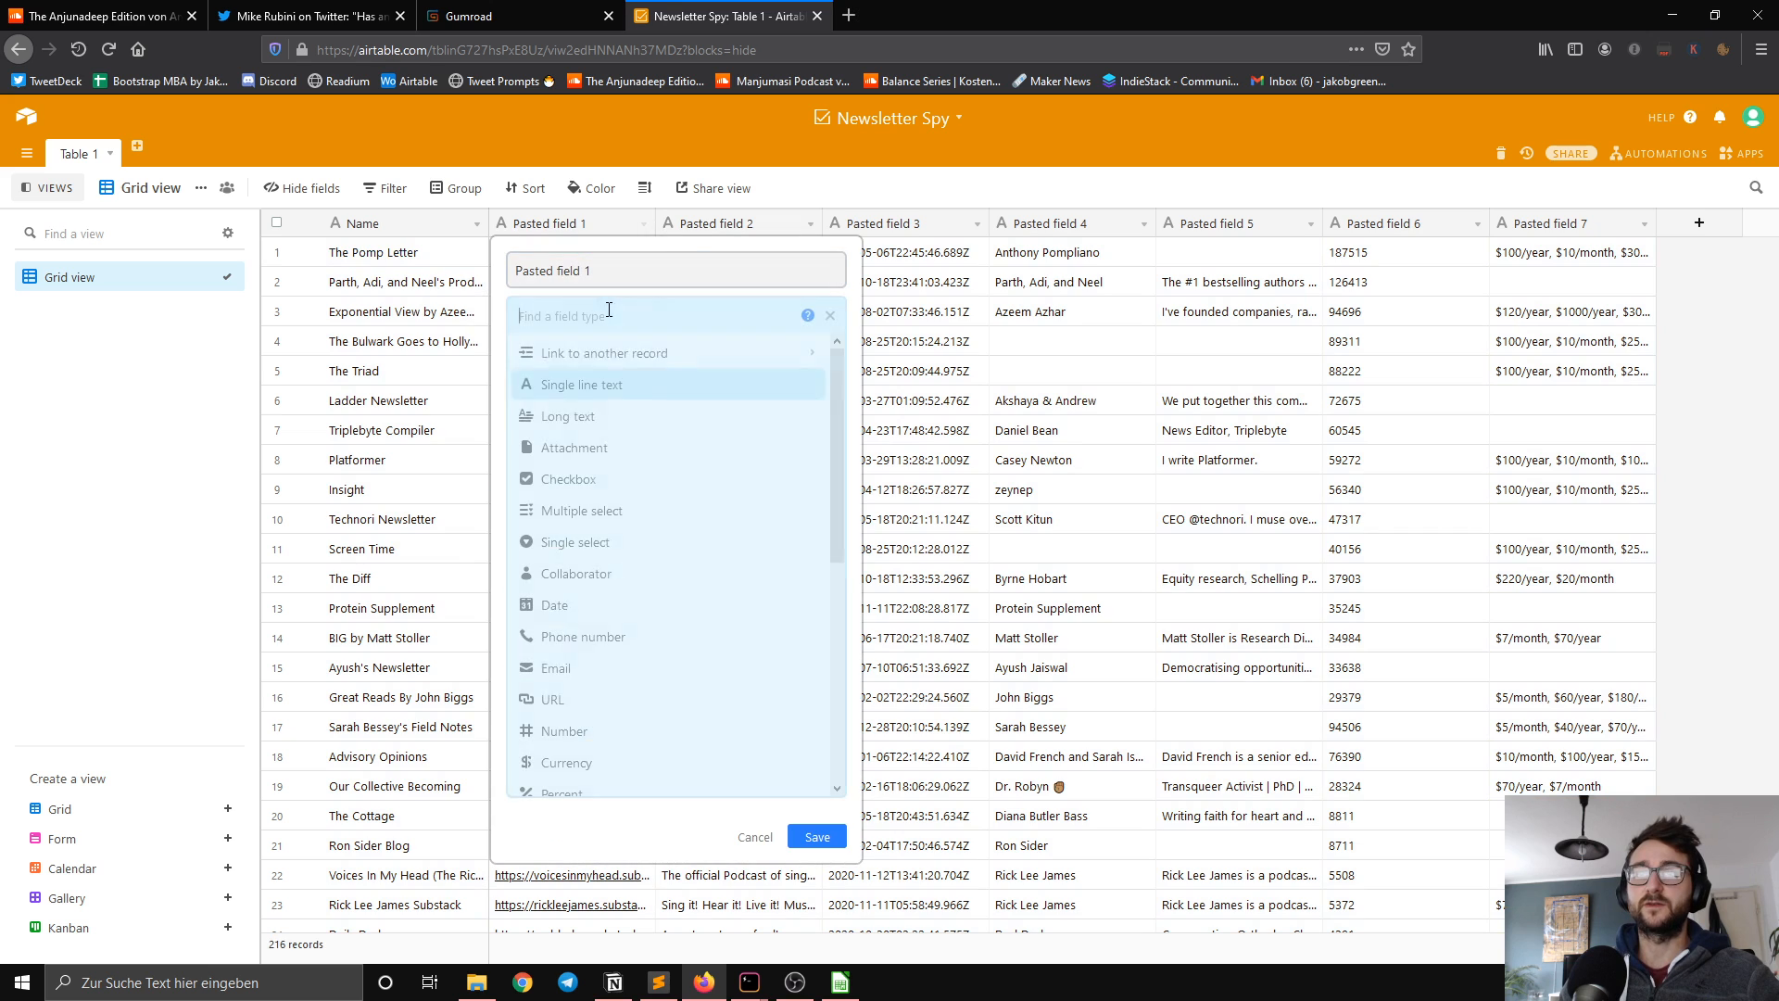
{"action": "left_click", "coordinate": [607, 704]}
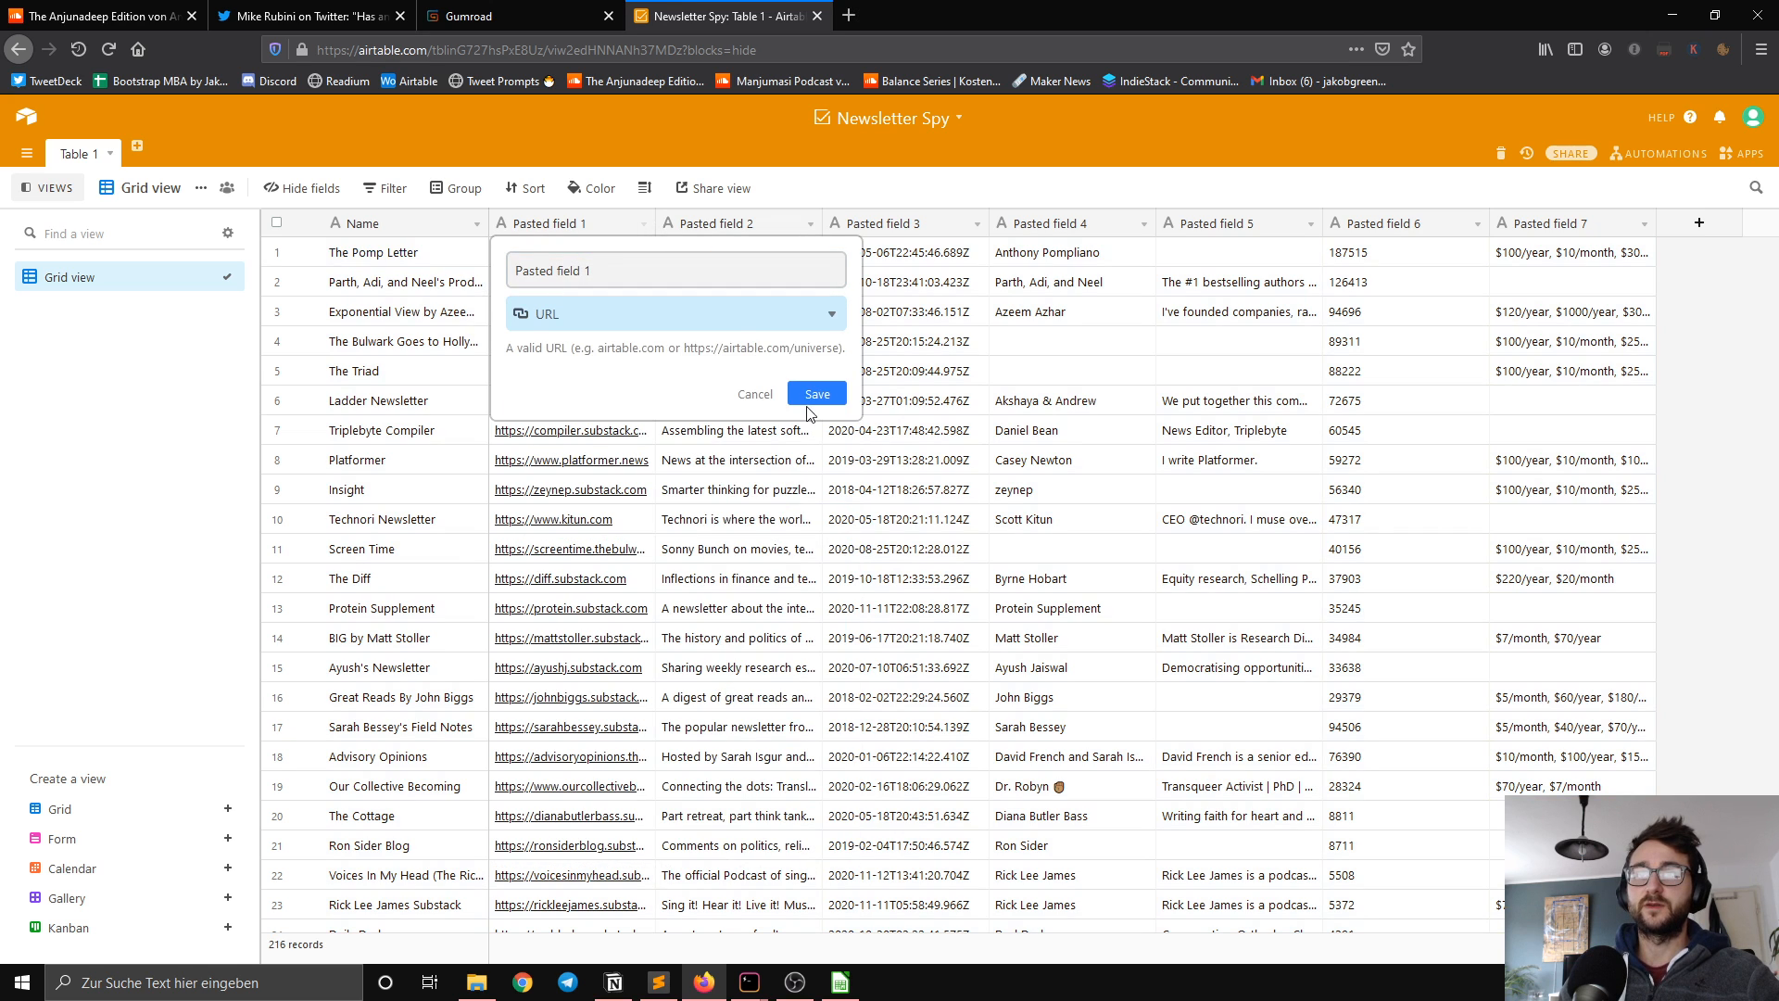
{"action": "left_click", "coordinate": [812, 397]}
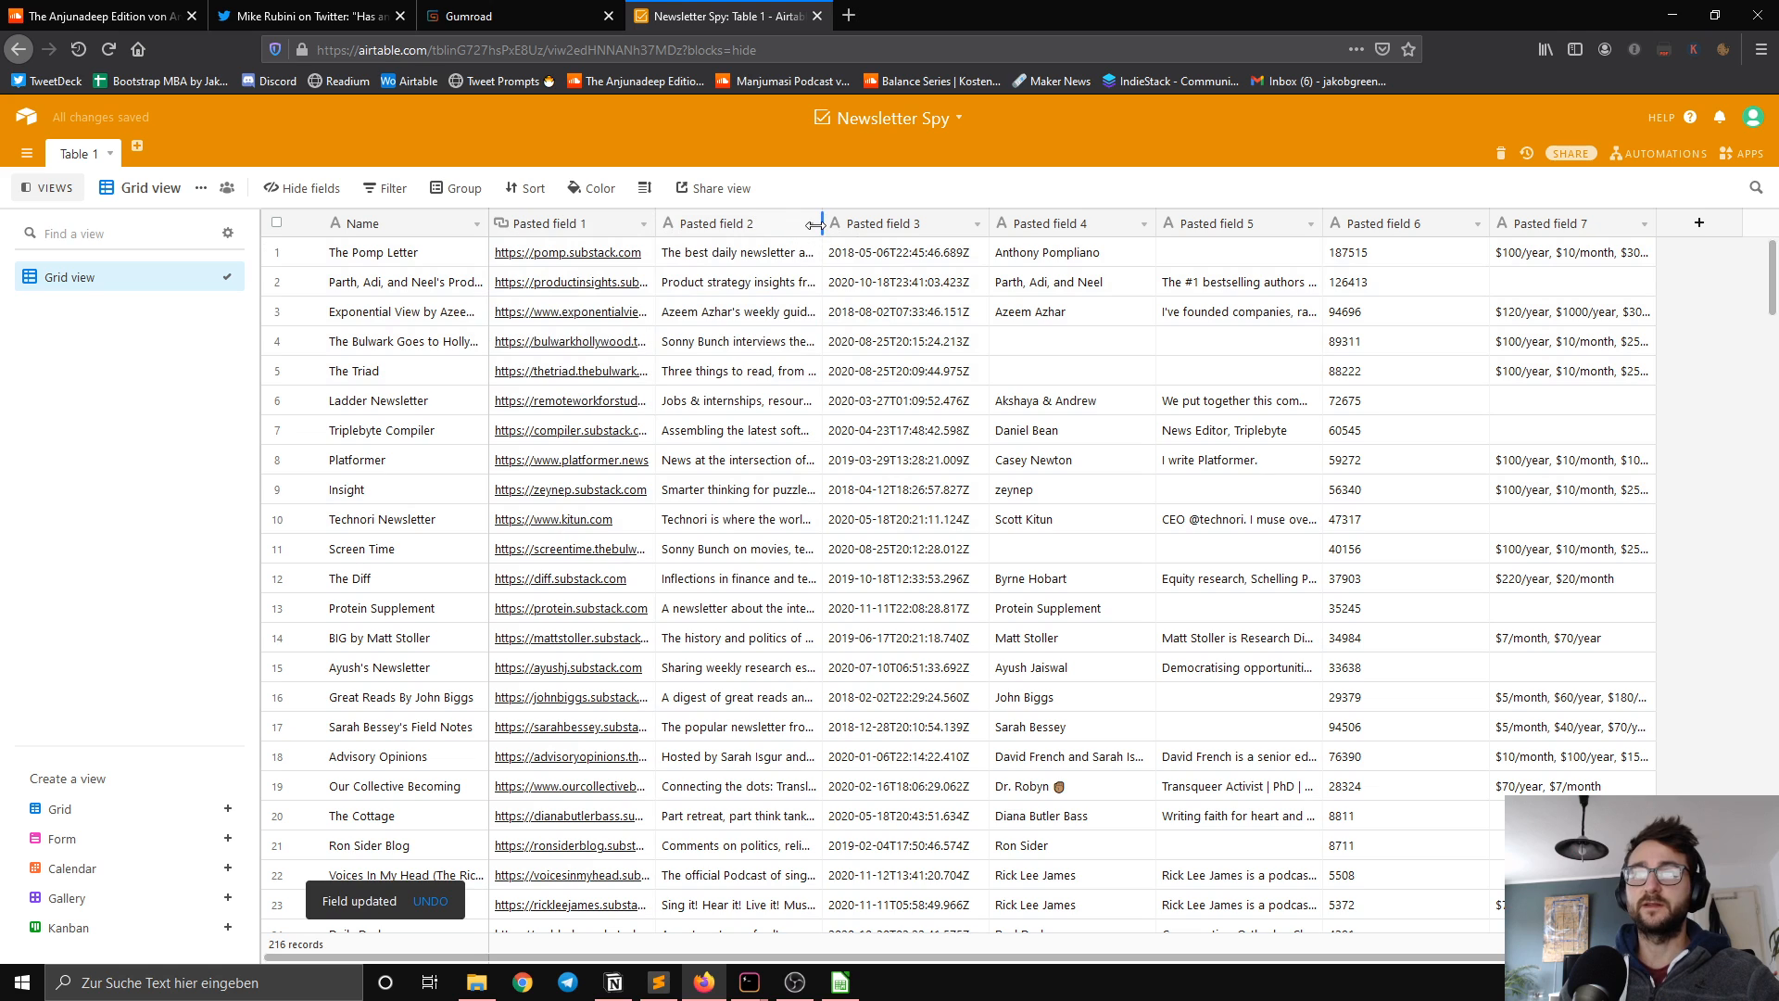
{"action": "double_click", "coordinate": [557, 232]}
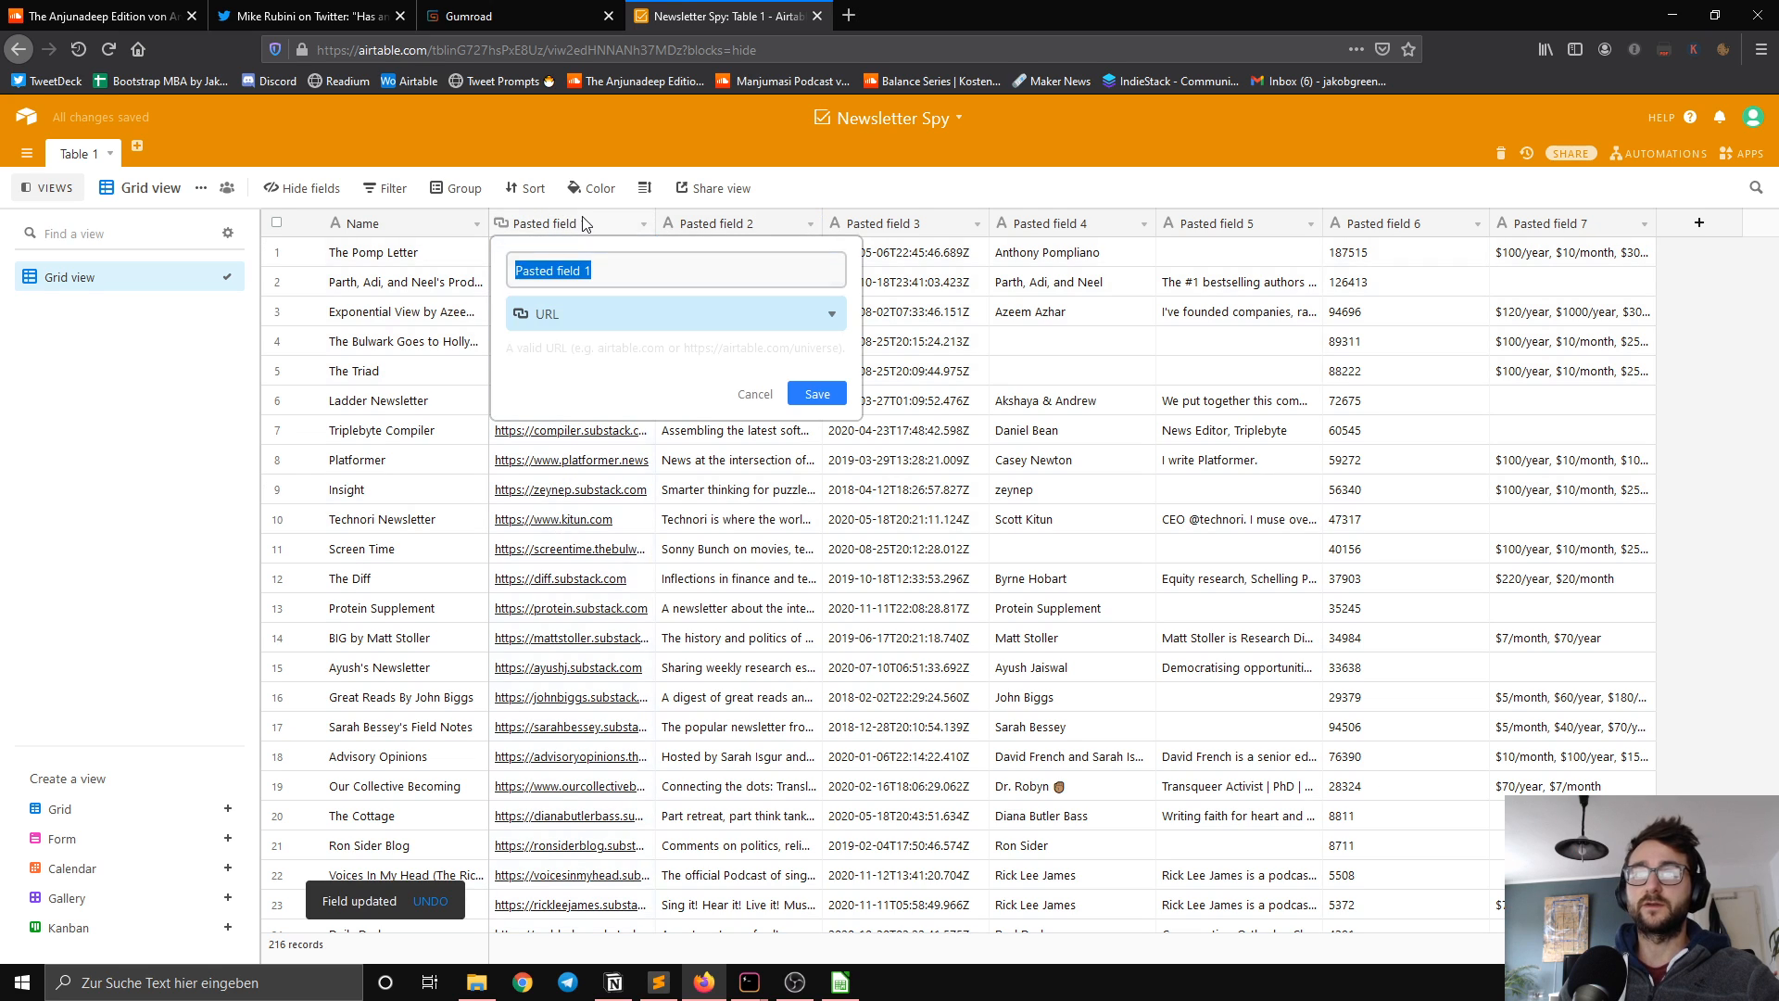
{"action": "type", "text": "URL"}
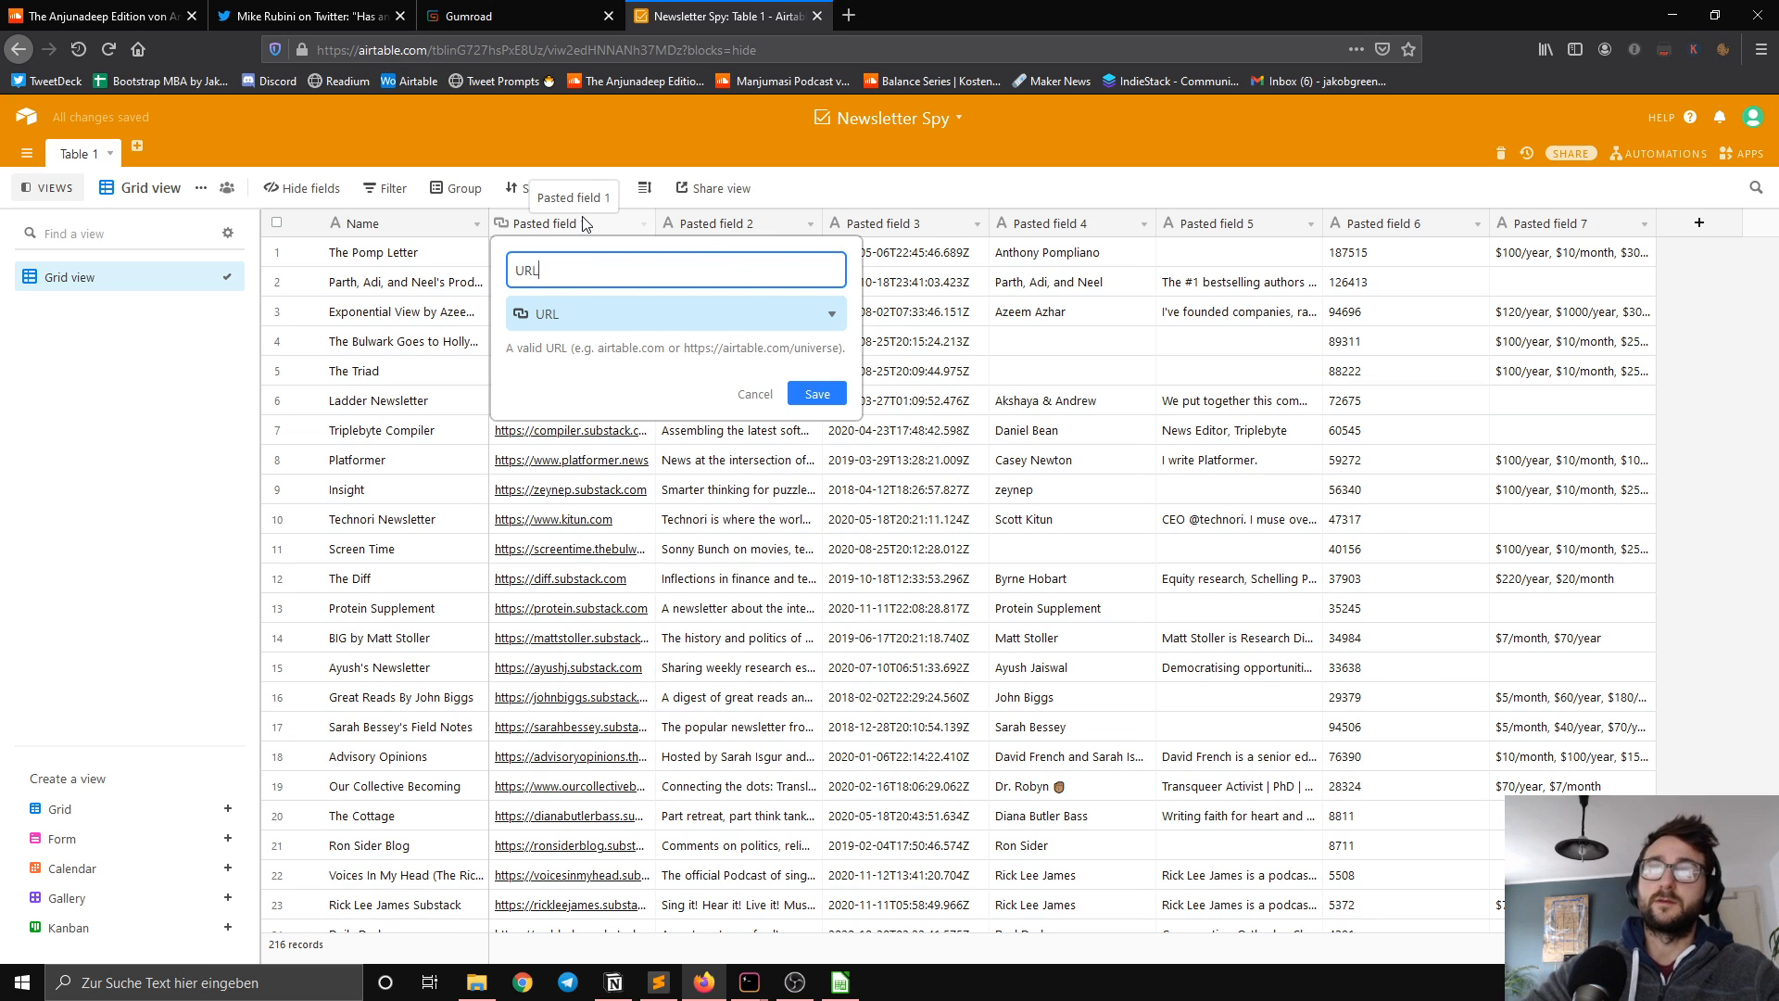
{"action": "key", "text": "Return"}
Step: Rename Pasted field 2 as Tagline, keeping it as single line text
{"action": "left_click", "coordinate": [750, 231]}
{"action": "double_click", "coordinate": [751, 232]}
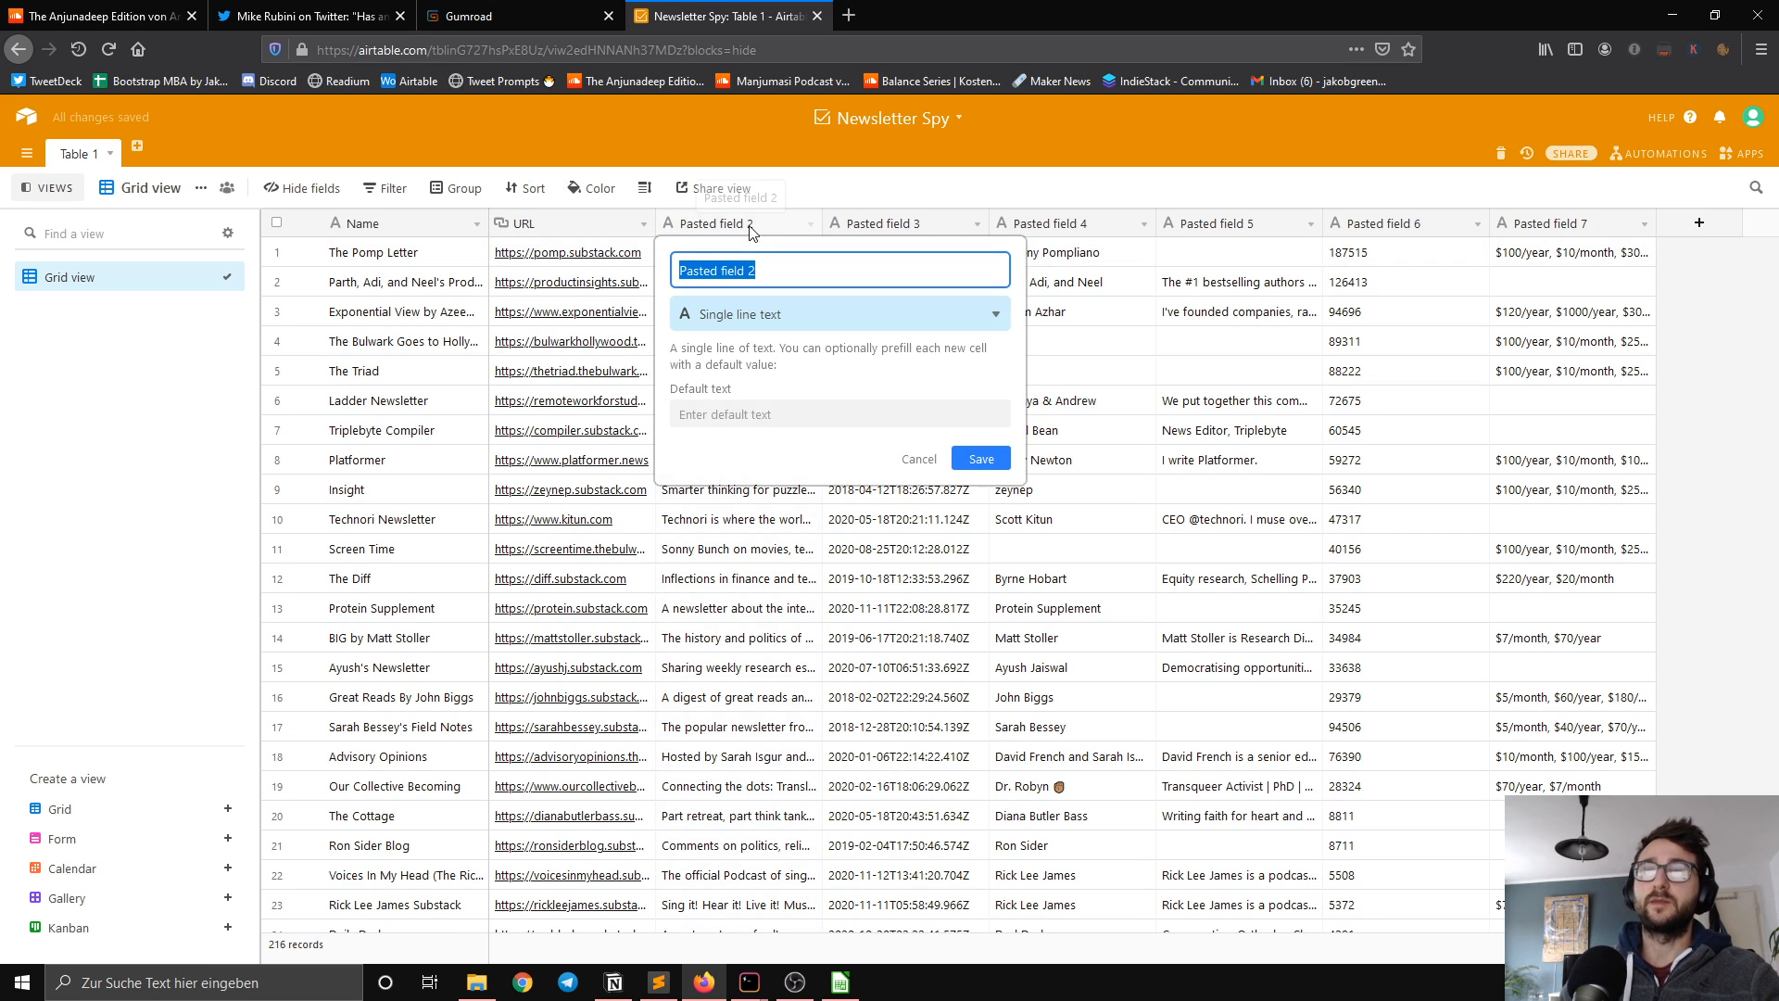
{"action": "type", "text": "Tagline"}
{"action": "key", "text": "Return"}
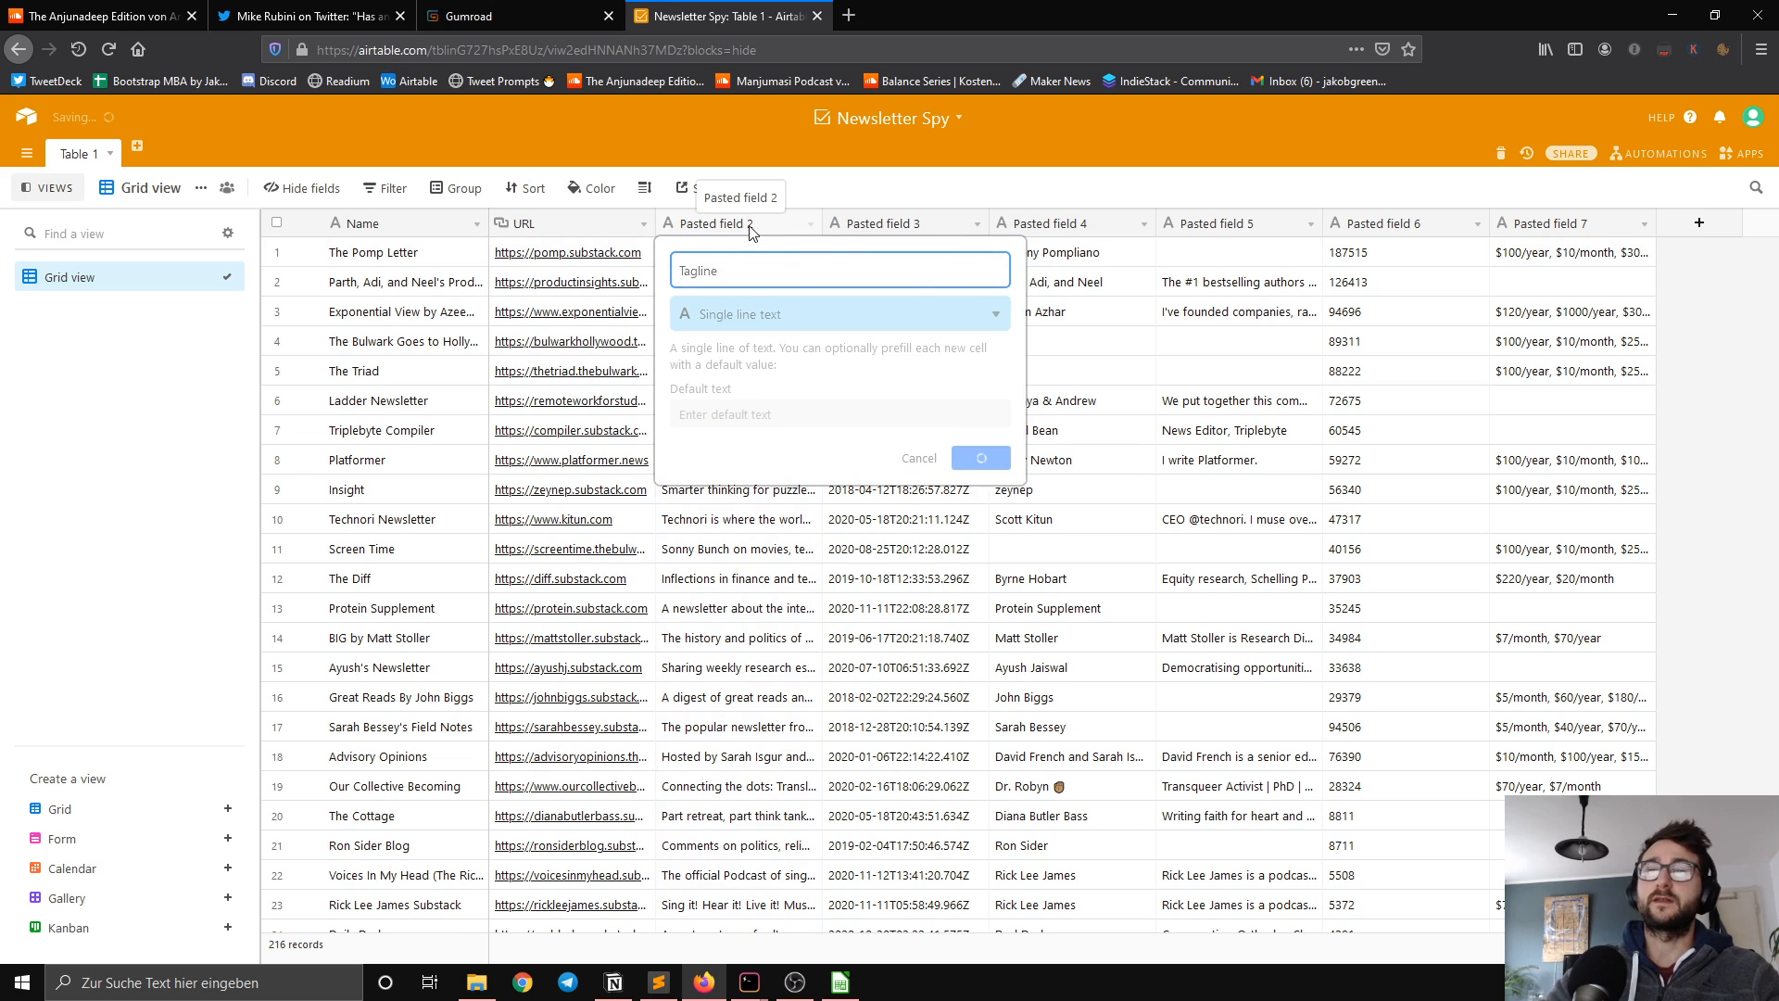
Step: Rename Pasted field 3 as Launch date and convert it to a Date field with the Local format and no time
{"action": "double_click", "coordinate": [903, 225]}
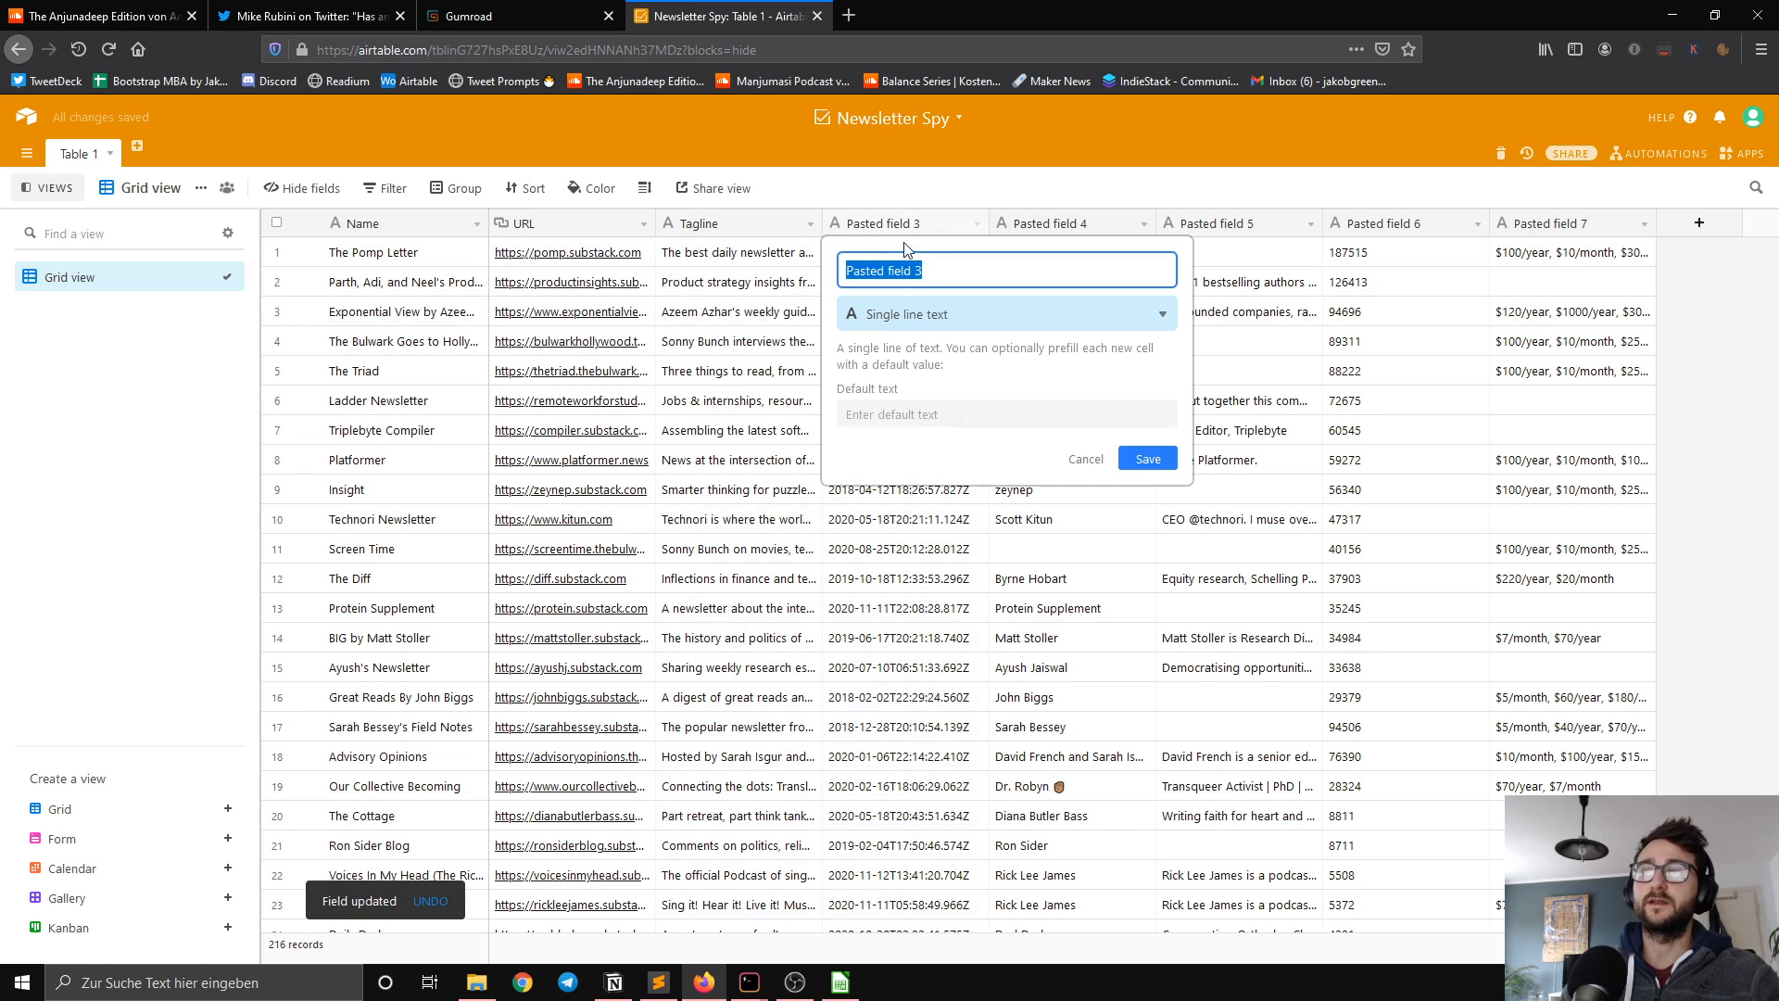
{"action": "type", "text": "C"}
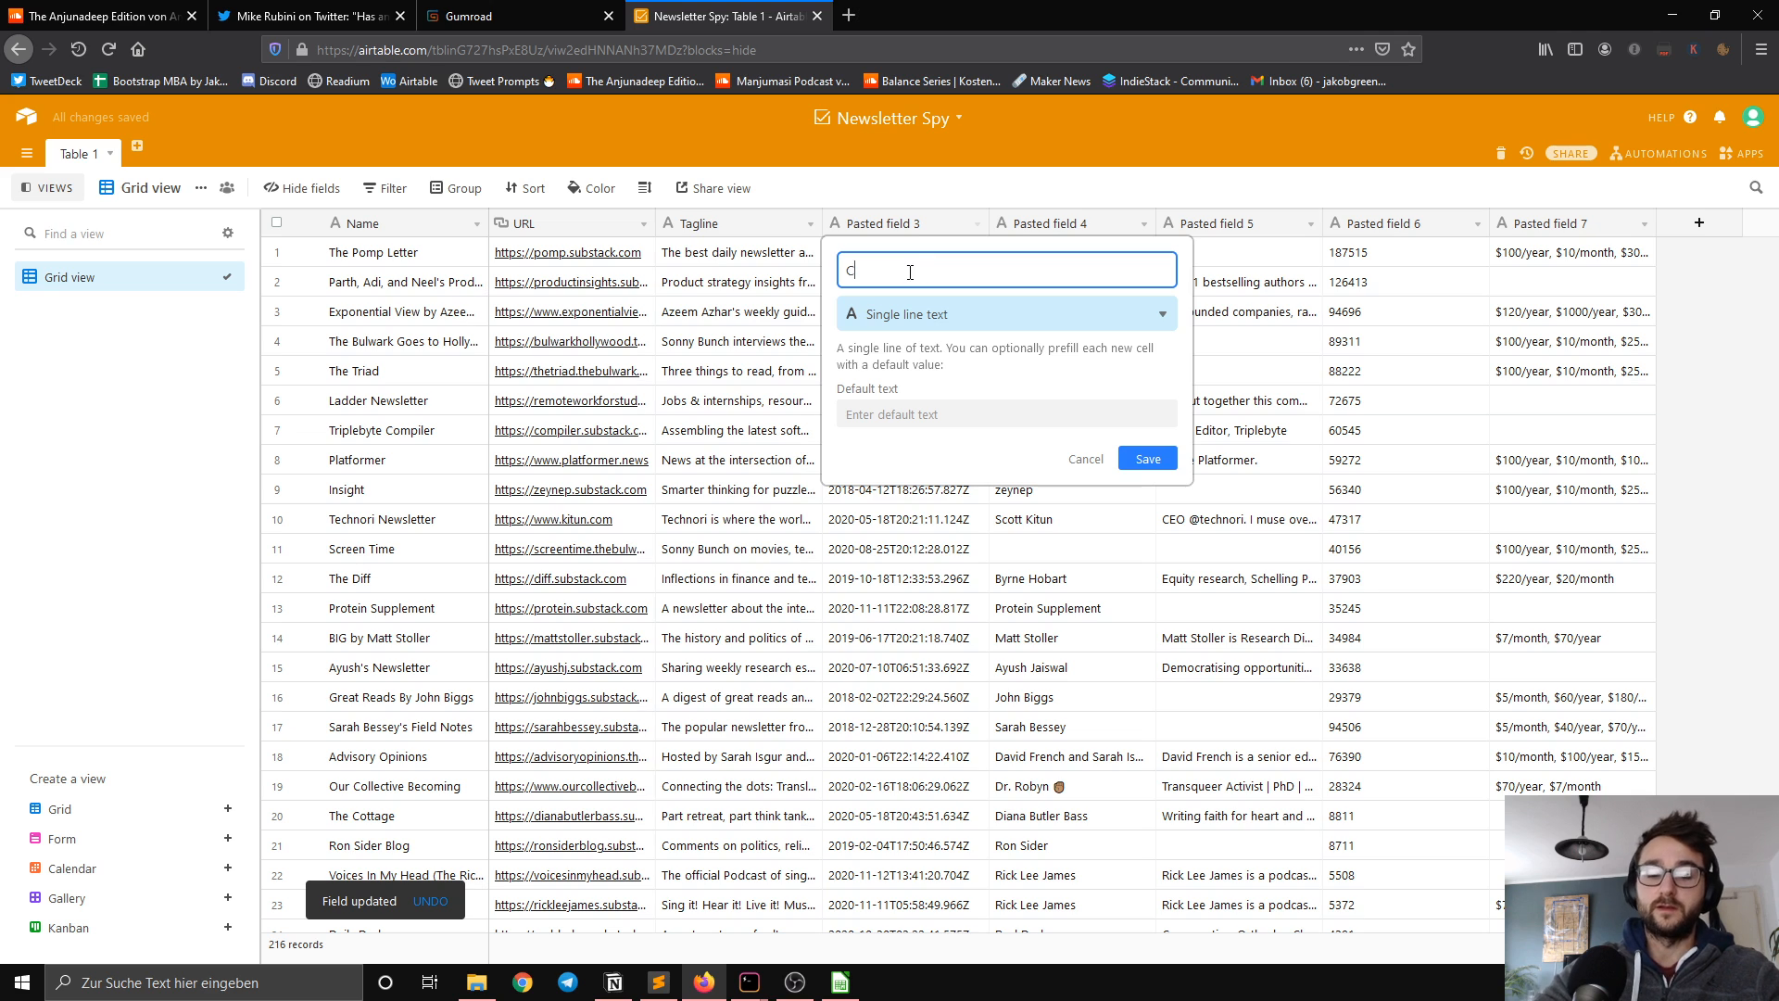
{"action": "key", "text": "BackSpace"}
{"action": "type", "text": "La"}
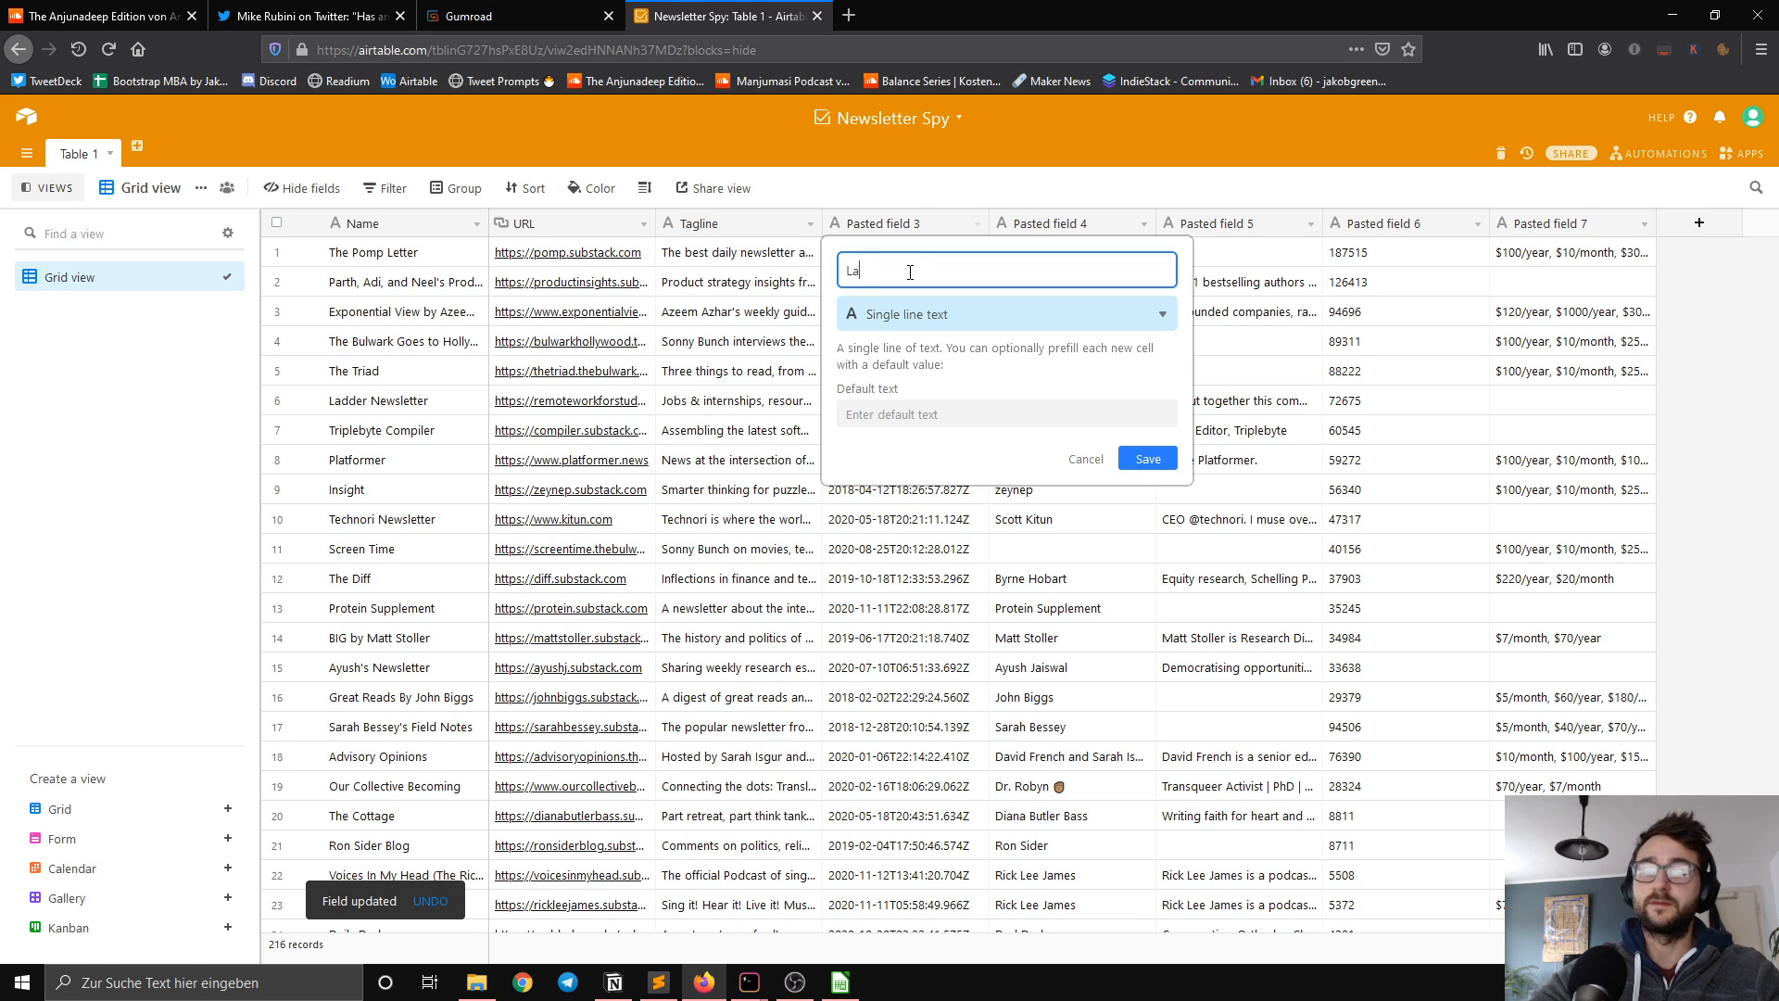
{"action": "type", "text": "unch"}
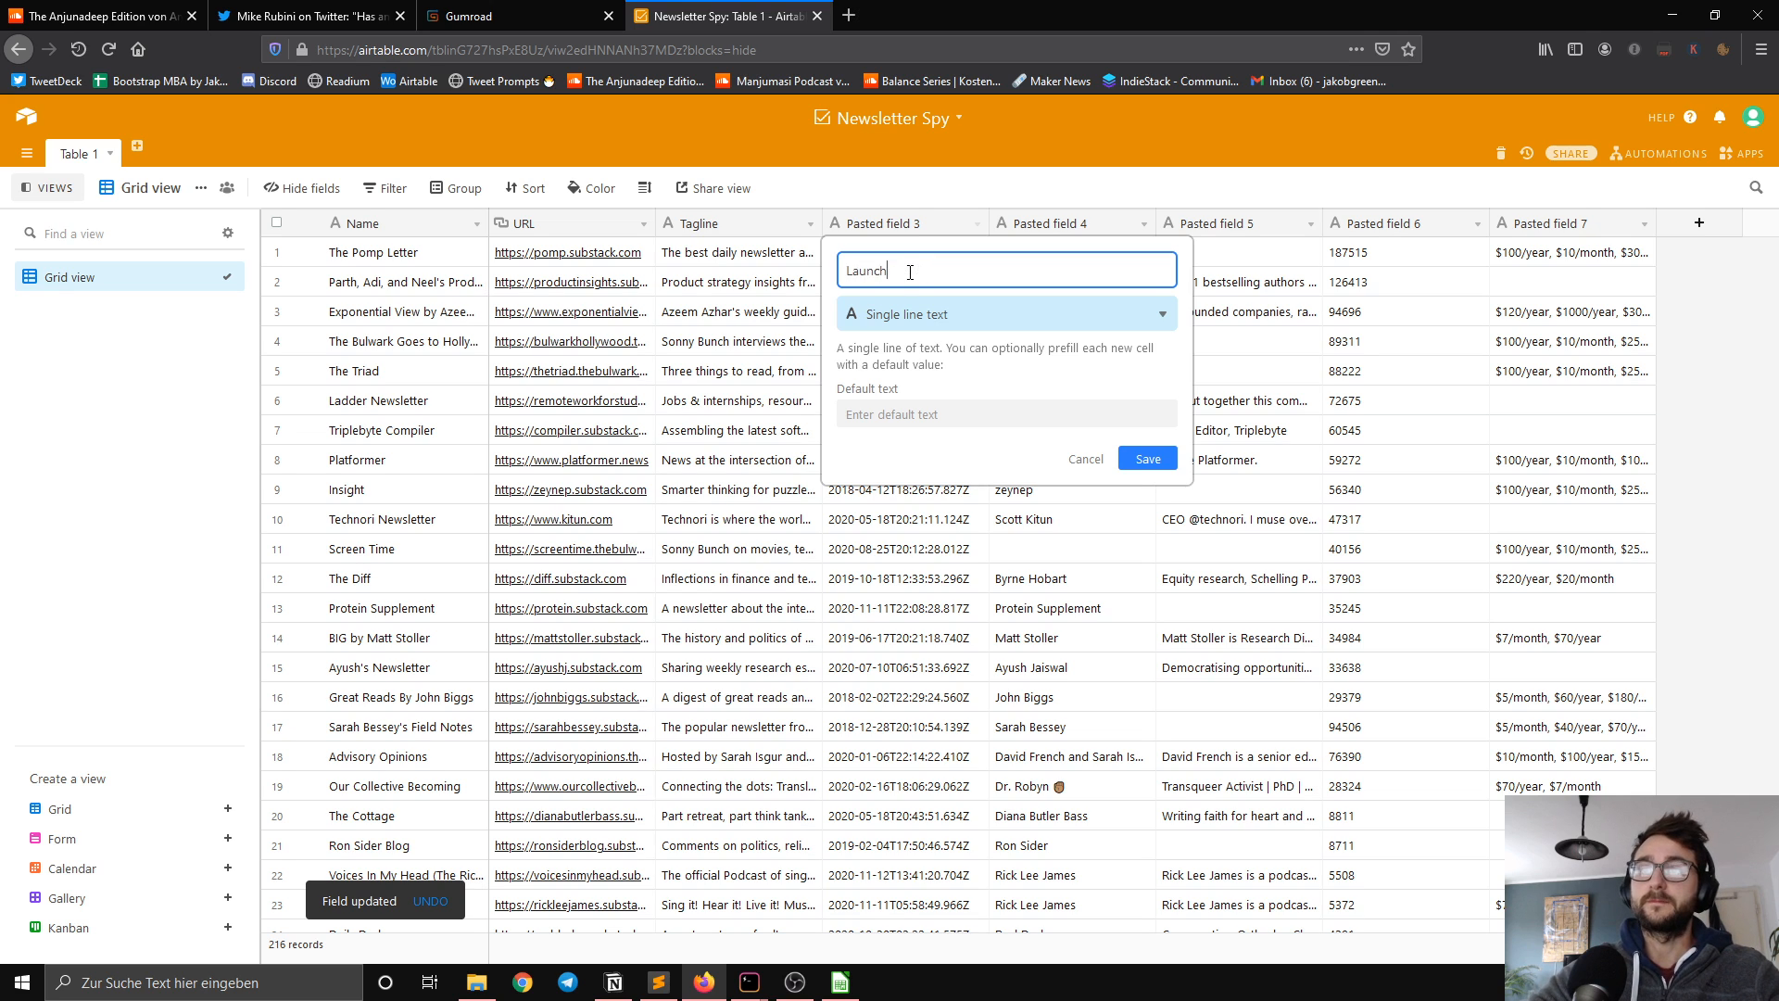
{"action": "type", "text": " date"}
{"action": "left_click", "coordinate": [903, 315]}
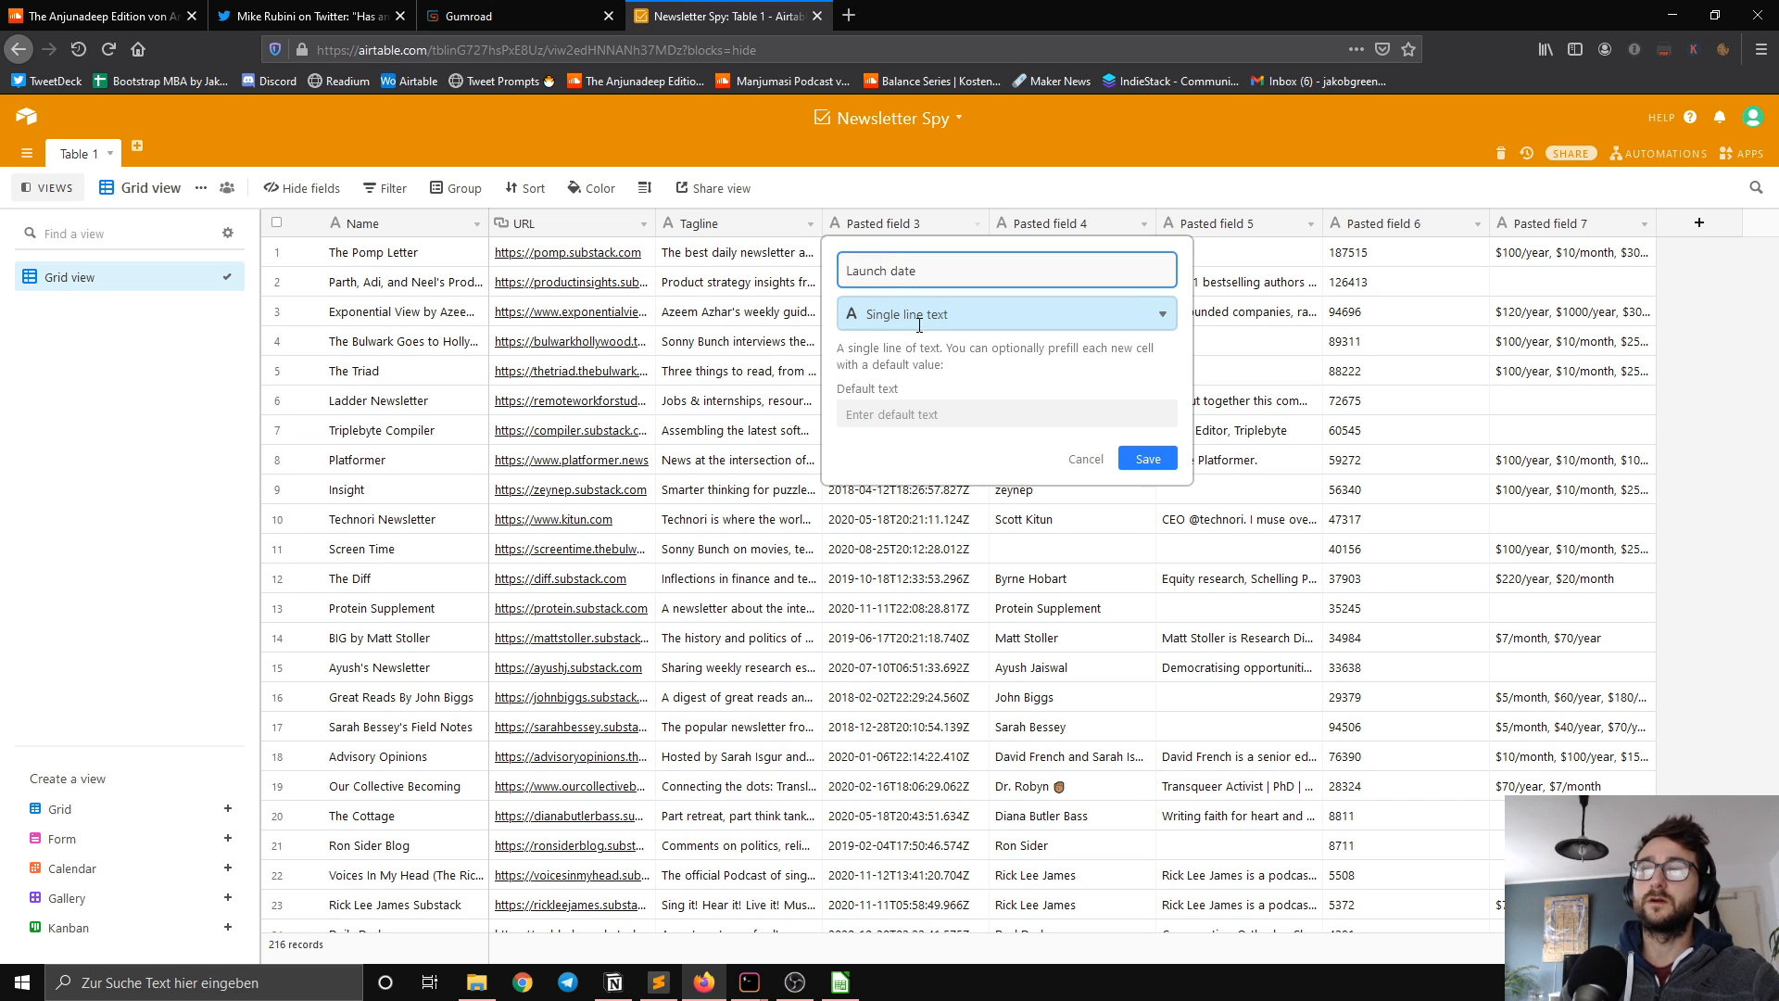
{"action": "left_click", "coordinate": [947, 607]}
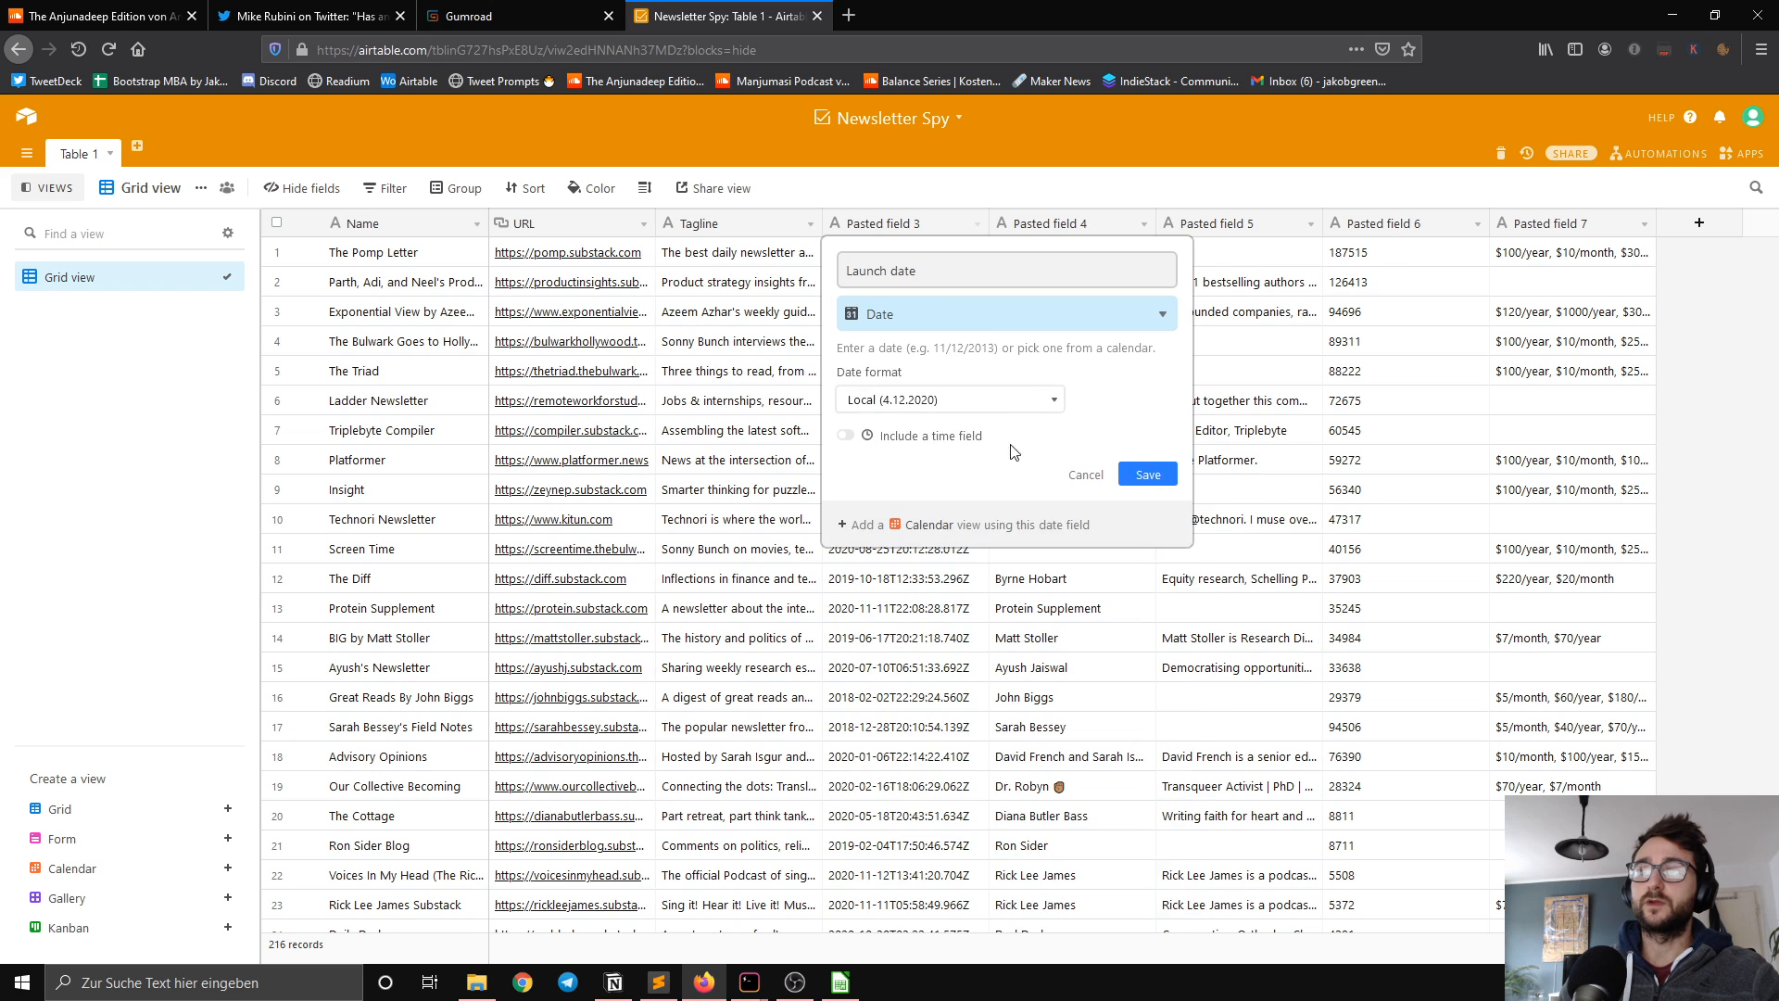
{"action": "left_click", "coordinate": [1147, 474]}
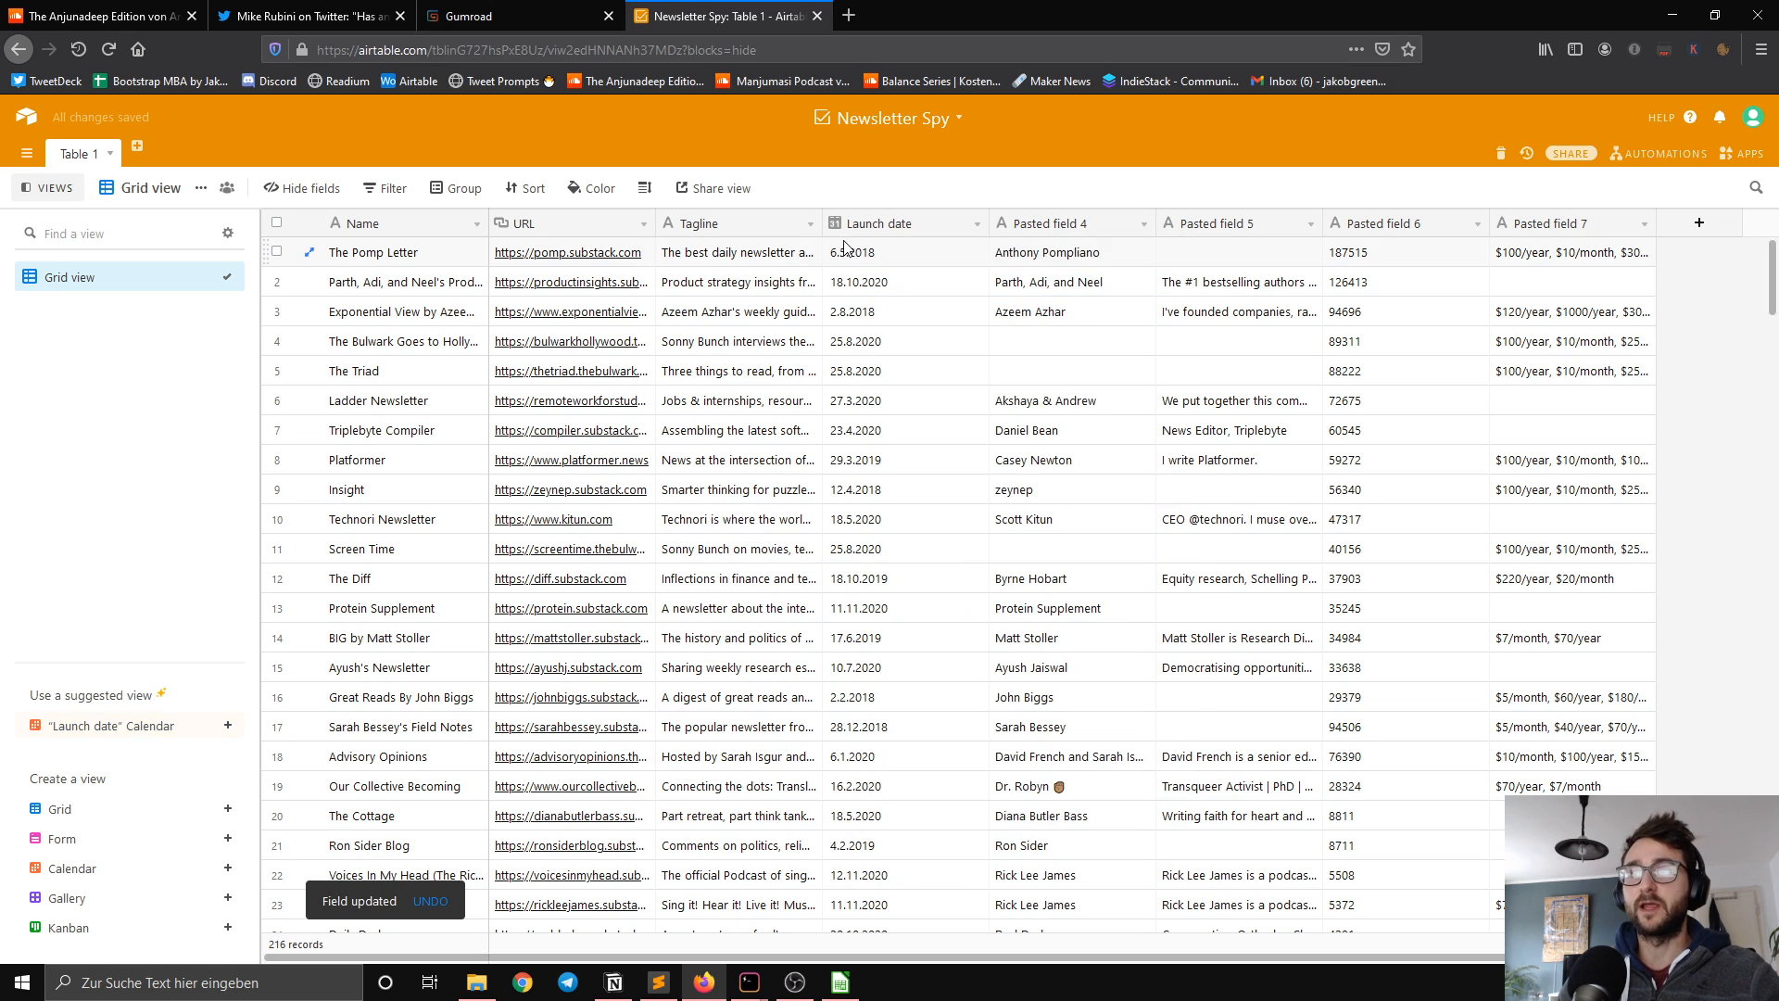
Step: Rename Pasted field 4 as Creator, keeping it as single line text
{"action": "double_click", "coordinate": [1086, 225]}
{"action": "key", "text": "Escape"}
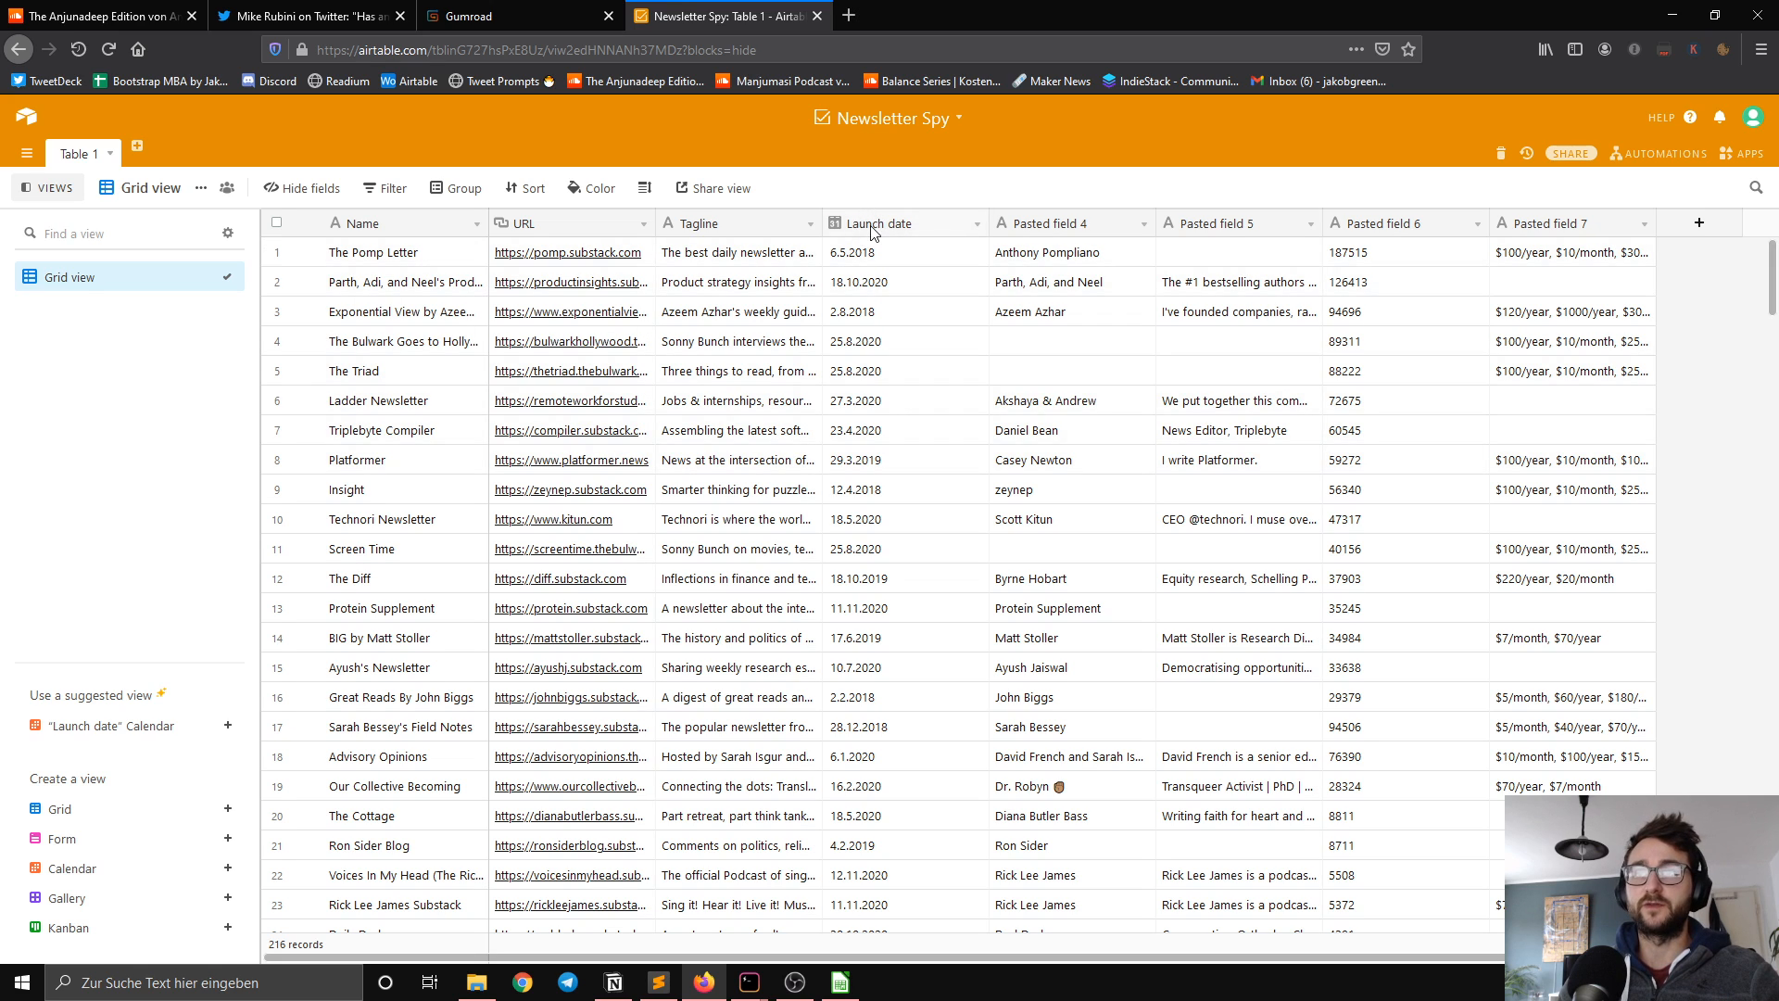
{"action": "double_click", "coordinate": [1047, 231]}
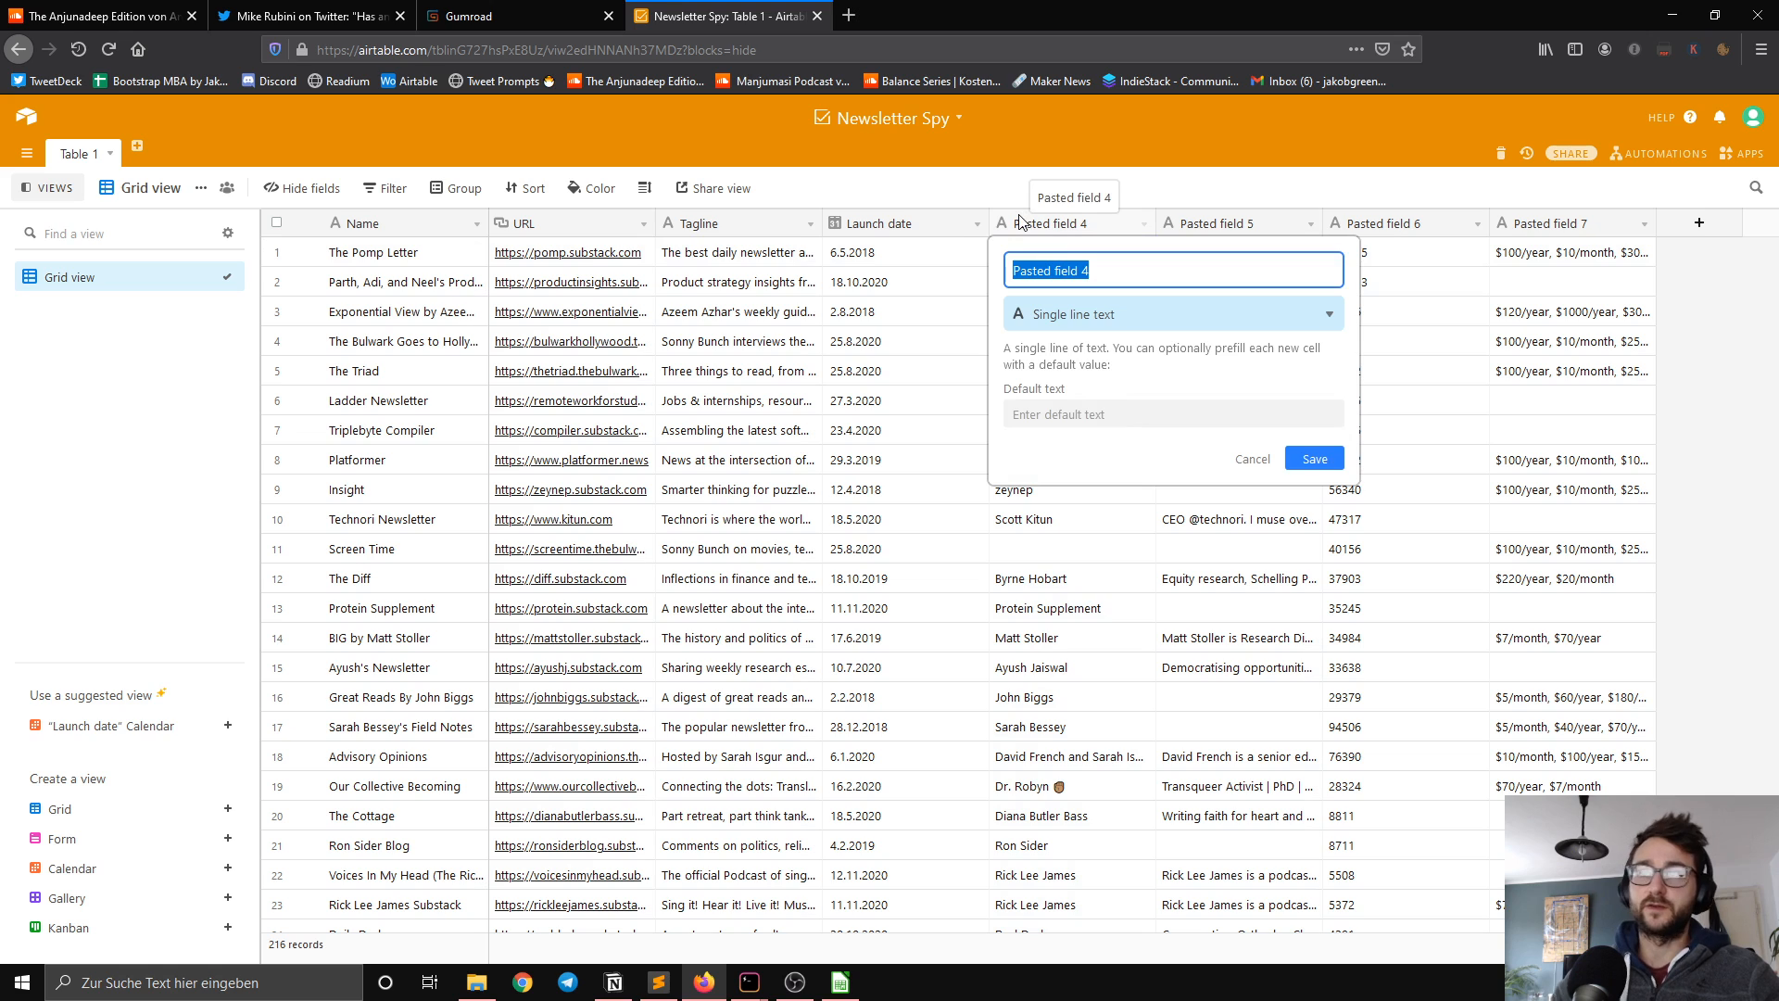
{"action": "type", "text": "Creator"}
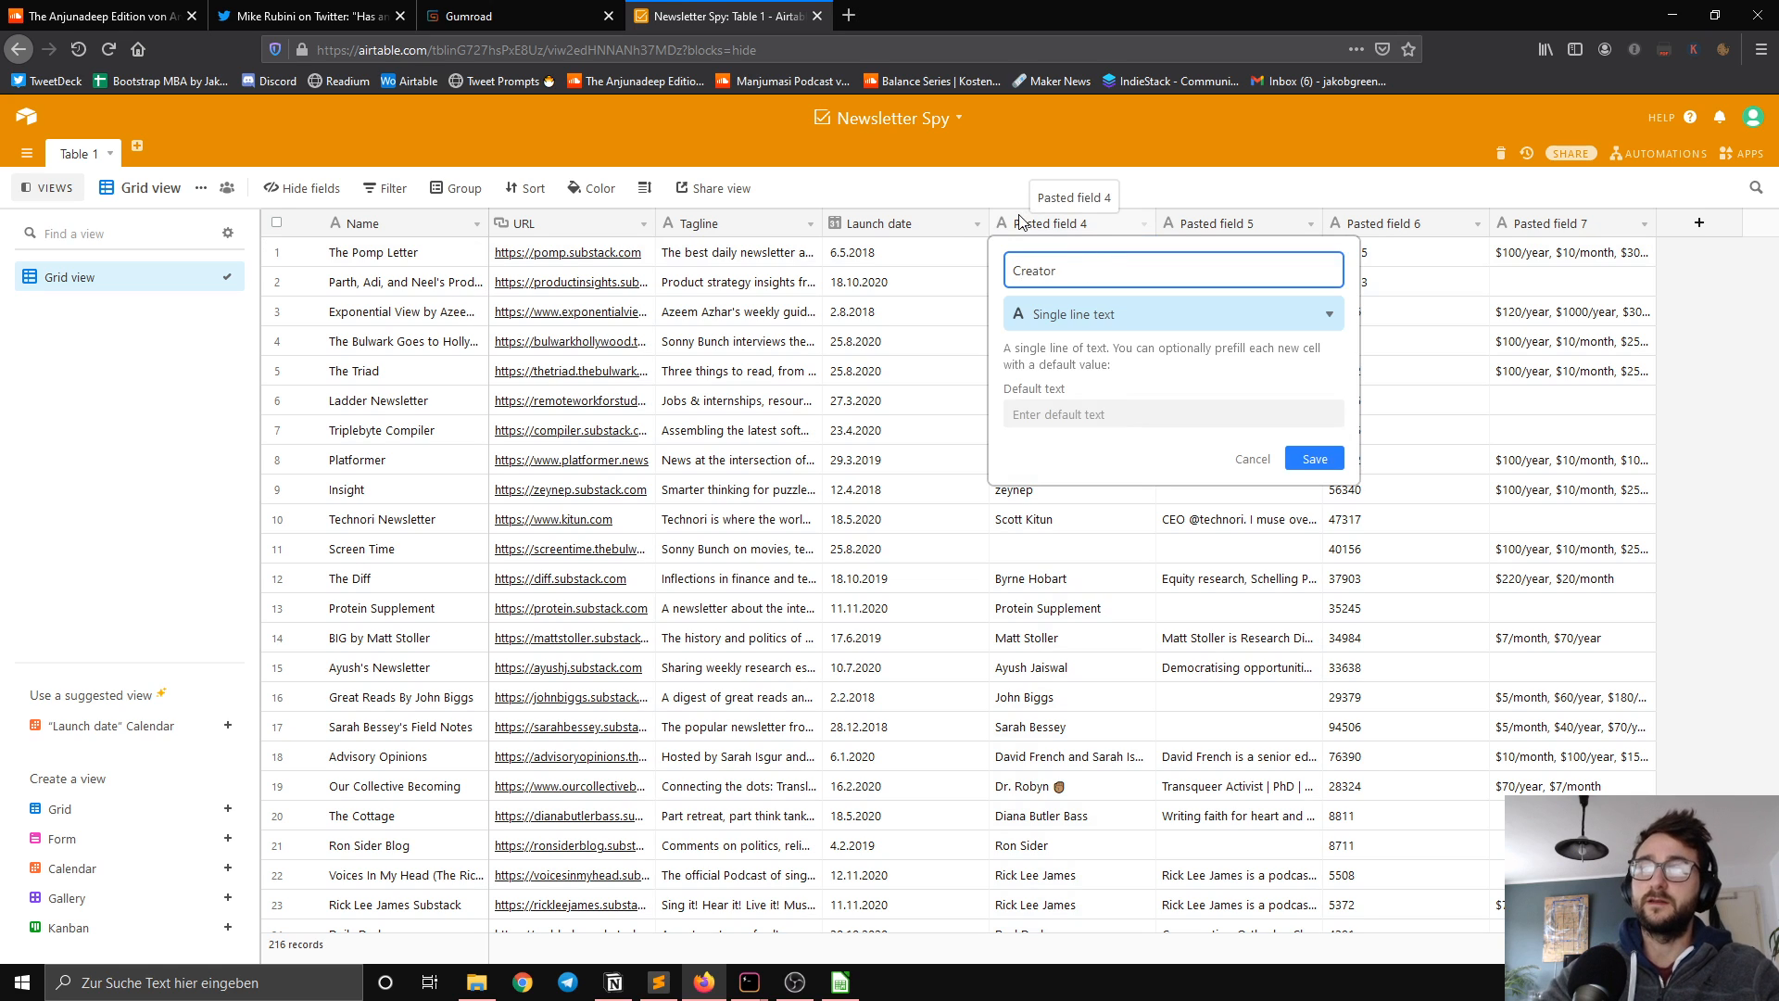
{"action": "key", "text": "BackSpace"}
{"action": "key", "text": "BackSpace"}
{"action": "key", "text": "BackSpace"}
{"action": "key", "text": "BackSpace"}
{"action": "key", "text": "BackSpace"}
{"action": "key", "text": "BackSpace"}
{"action": "key", "text": "BackSpace"}
{"action": "type", "text": "Cre"}
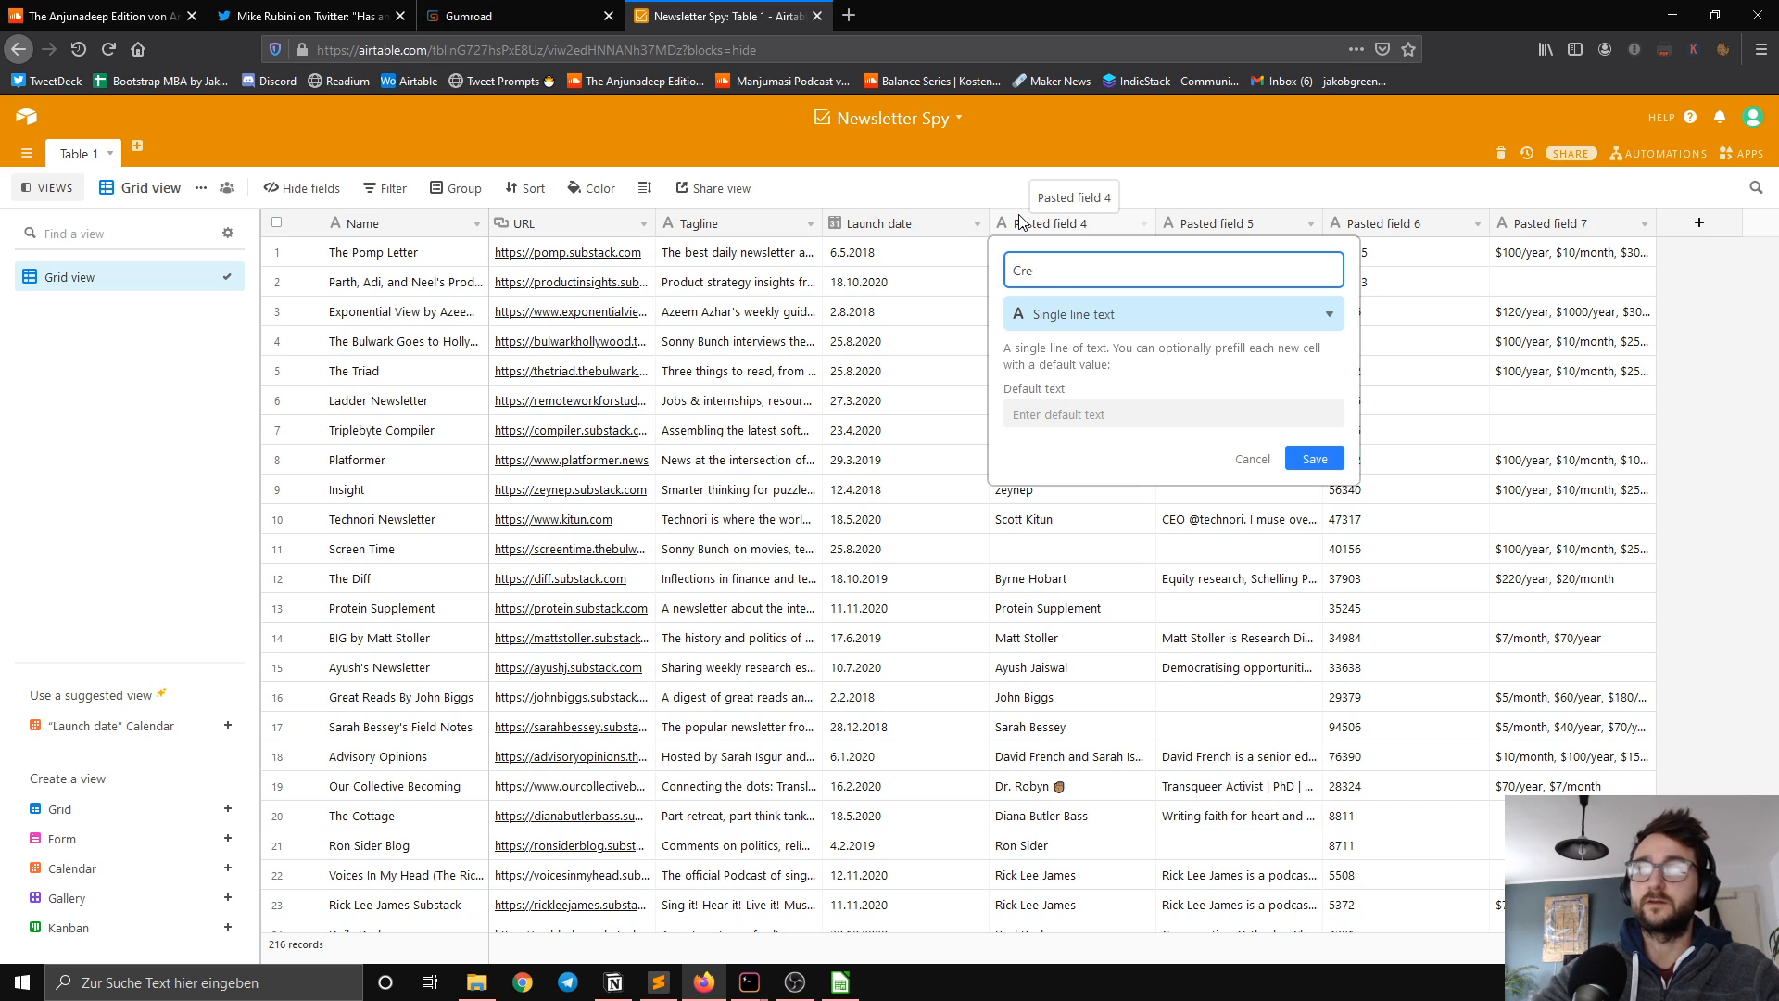
{"action": "type", "text": "ator"}
{"action": "key", "text": "Return"}
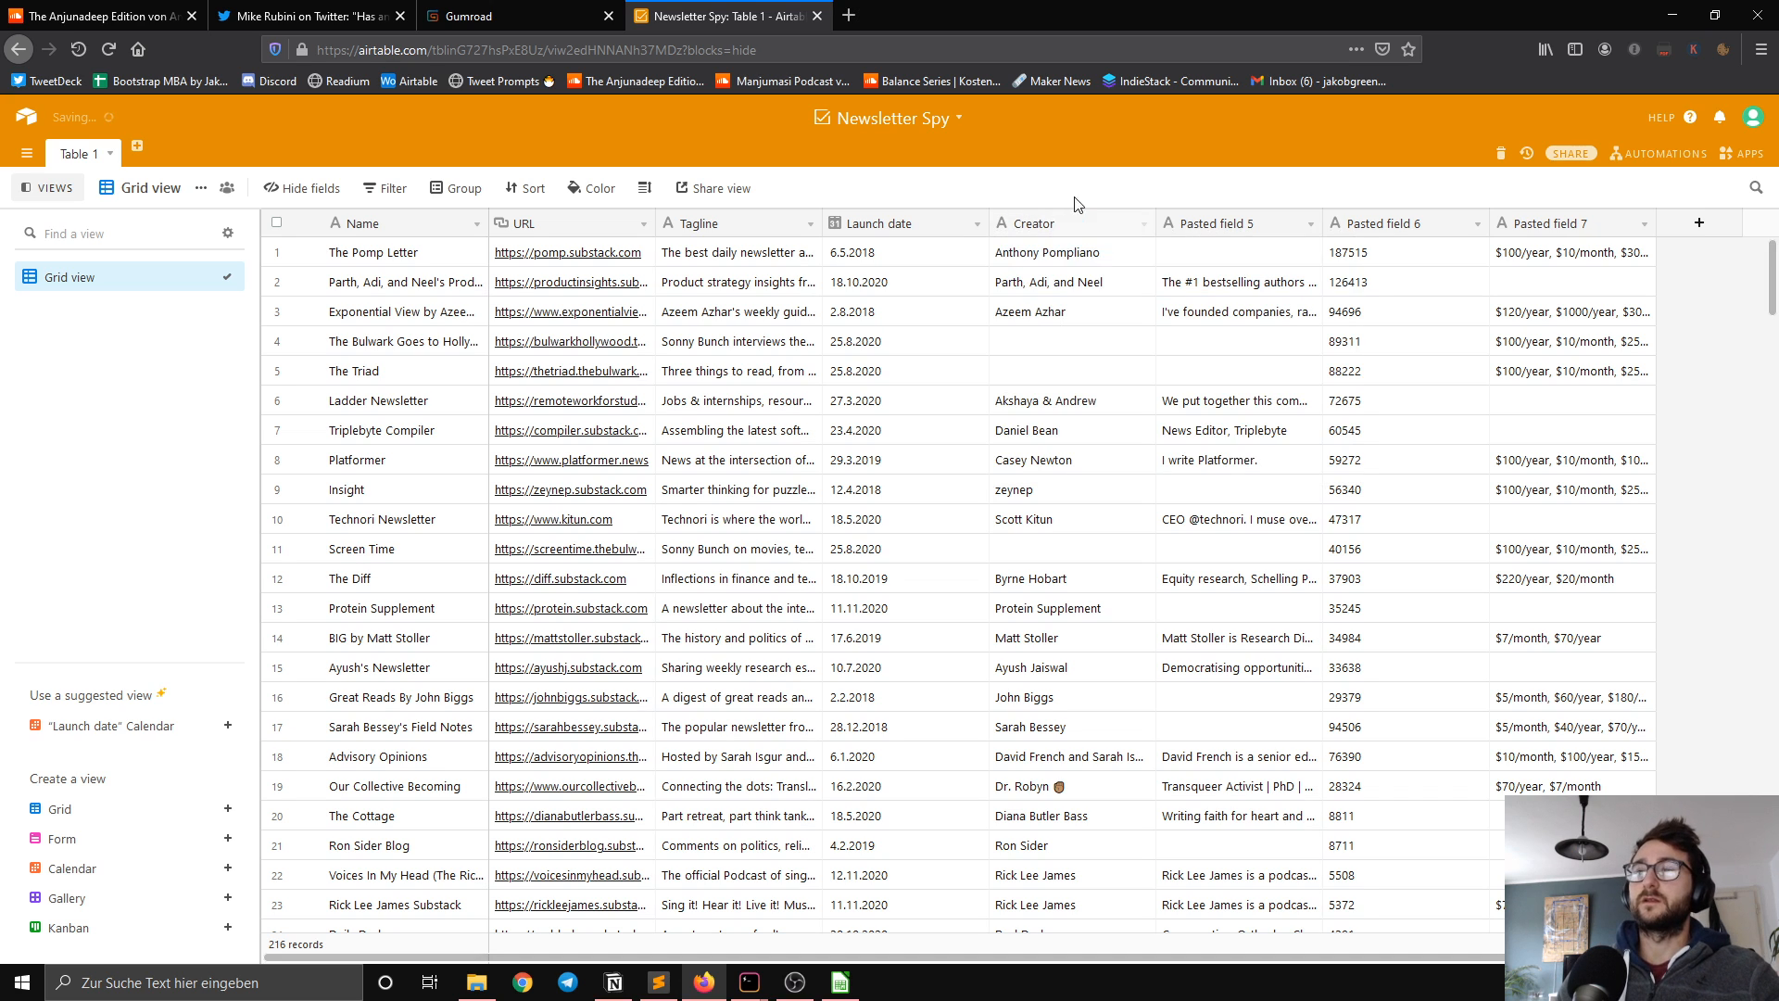
Step: Rename Pasted field 5 as Creator Bio, keeping it as single line text
{"action": "double_click", "coordinate": [1216, 225]}
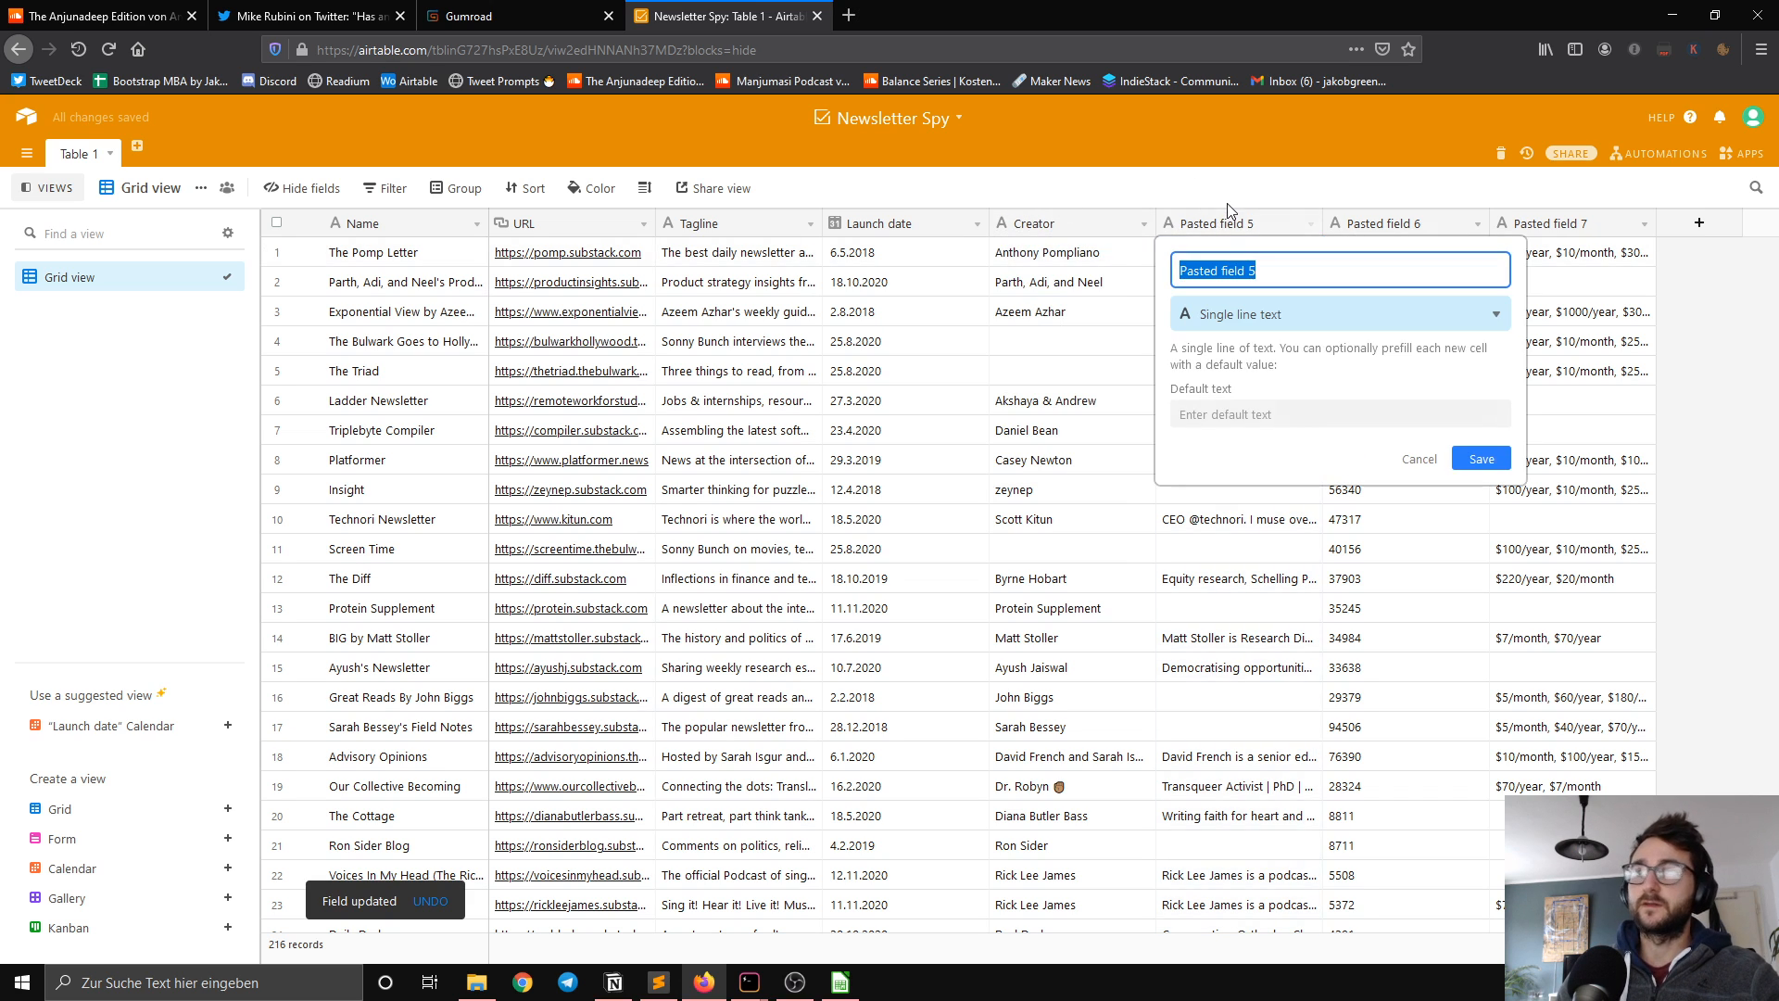
{"action": "type", "text": "Creator Bio"}
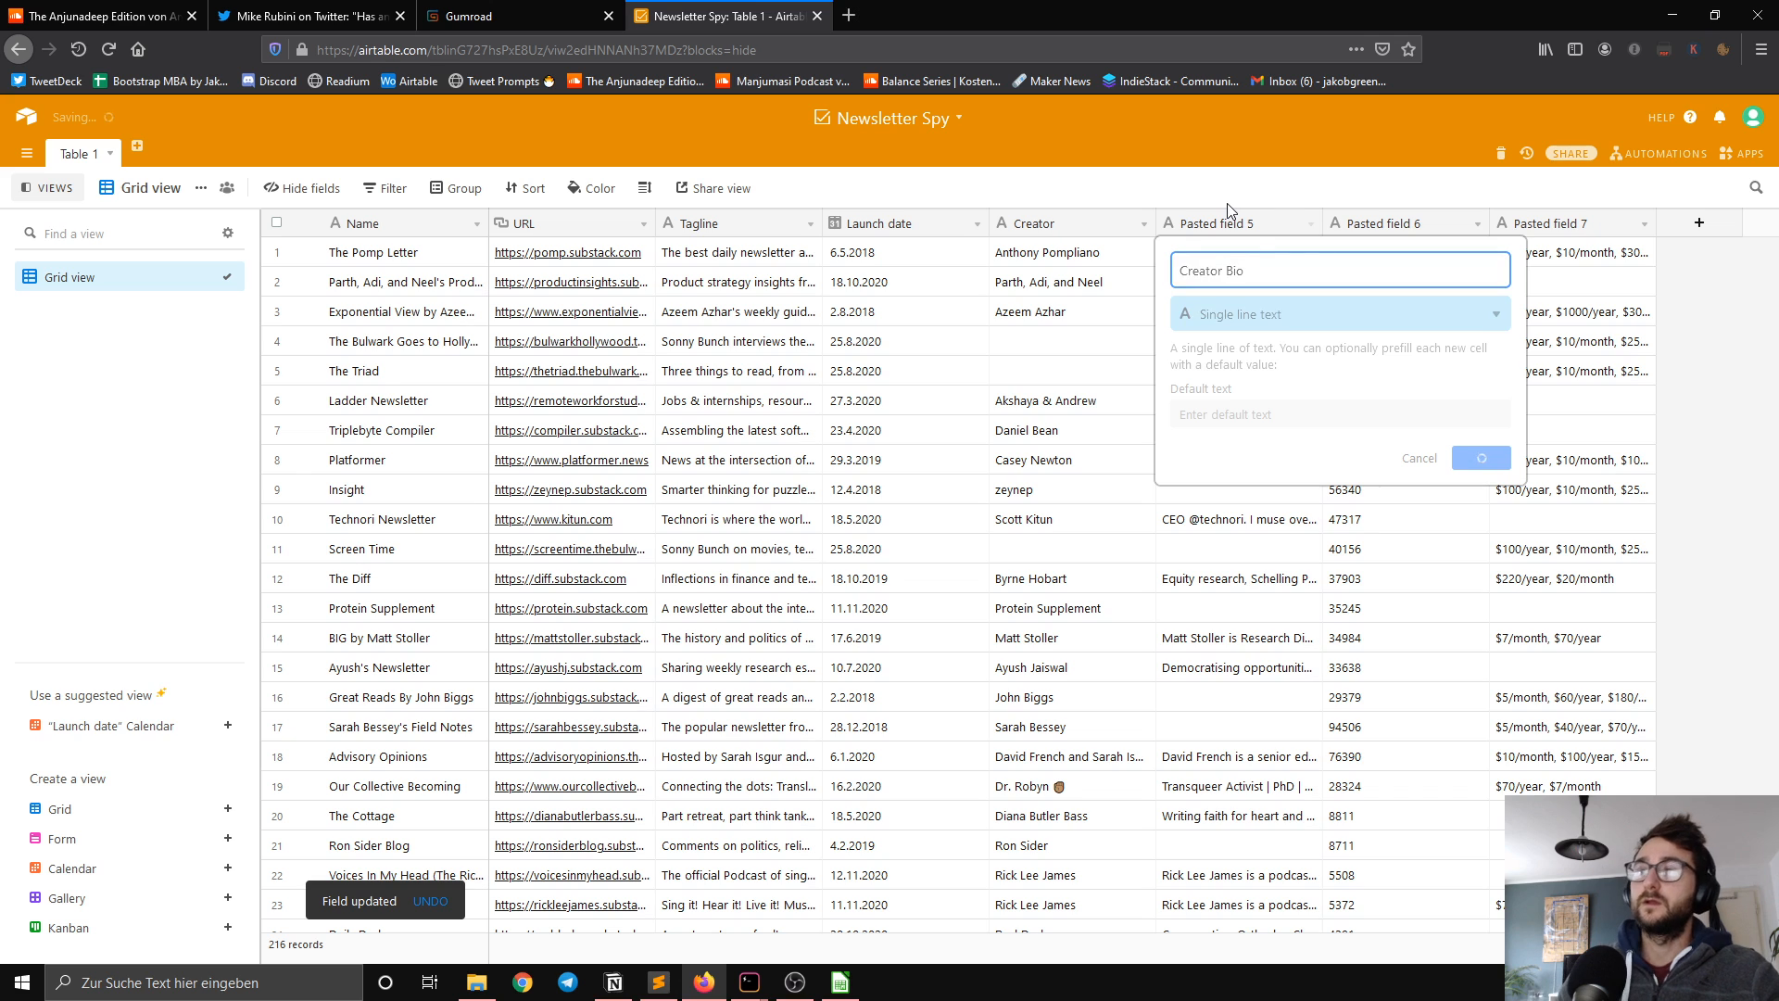
{"action": "key", "text": "Return"}
Step: Rename Pasted field 6 as Subscribers and convert it to a Number field in Integer format
{"action": "double_click", "coordinate": [1417, 230]}
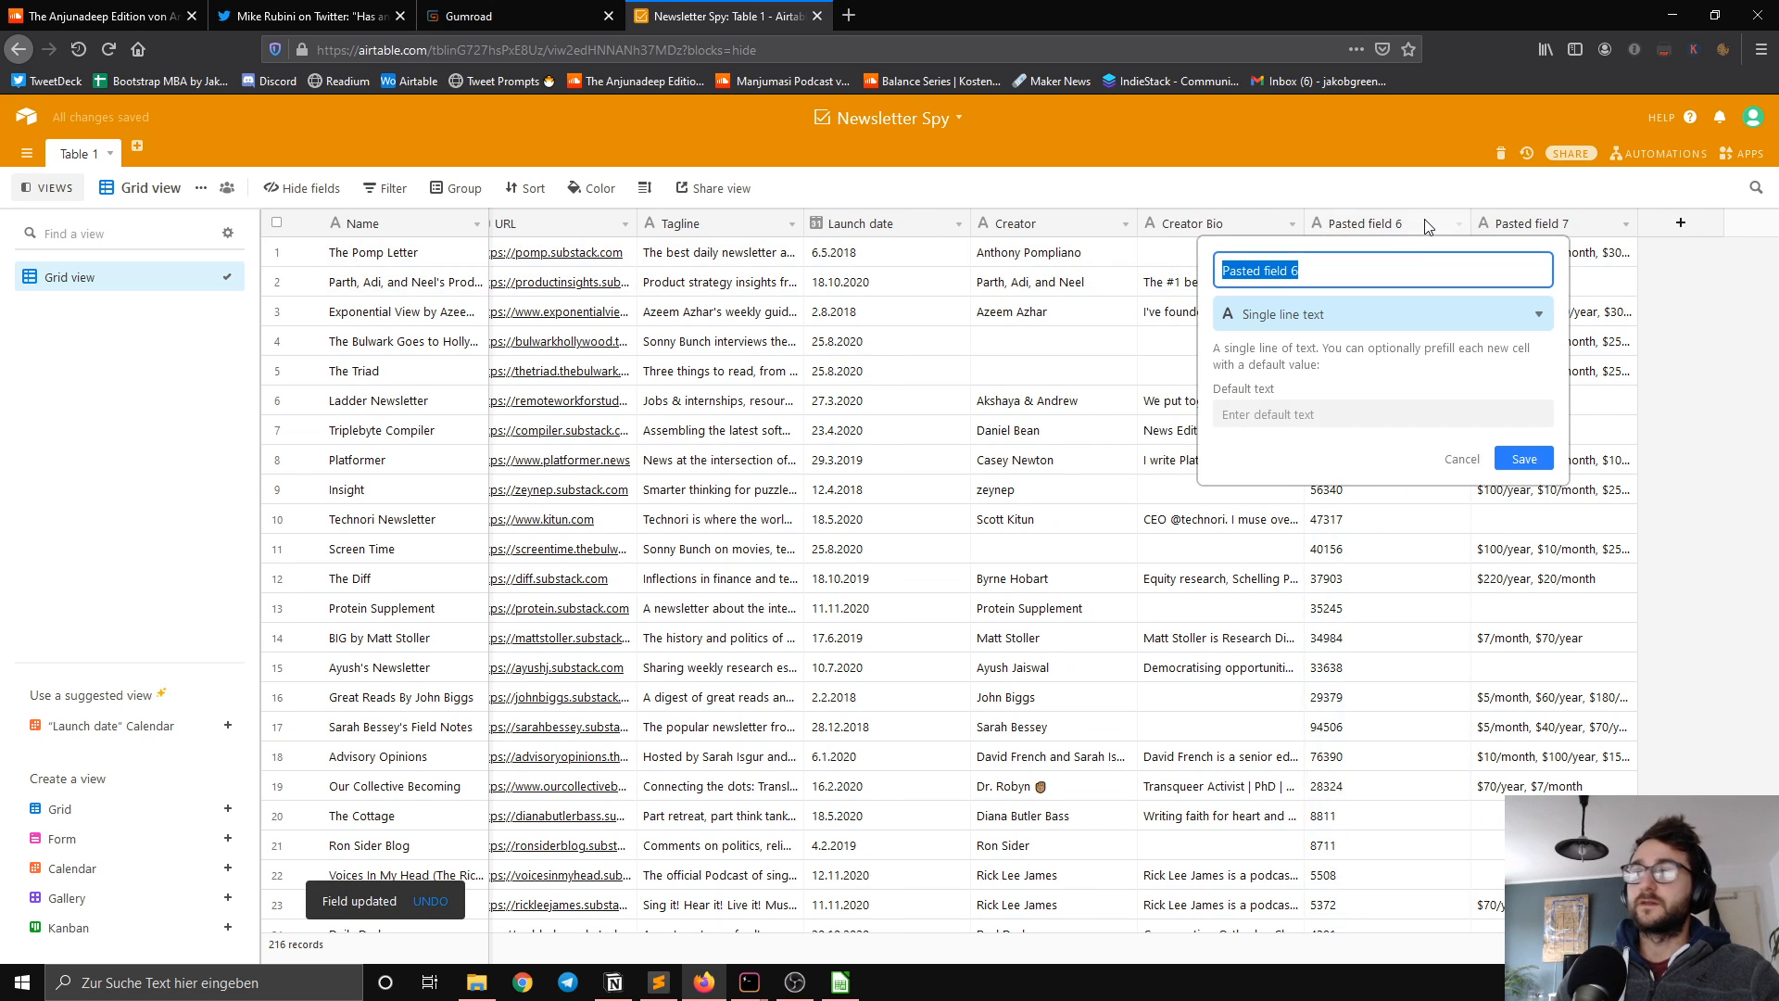
{"action": "type", "text": "Subscrive"}
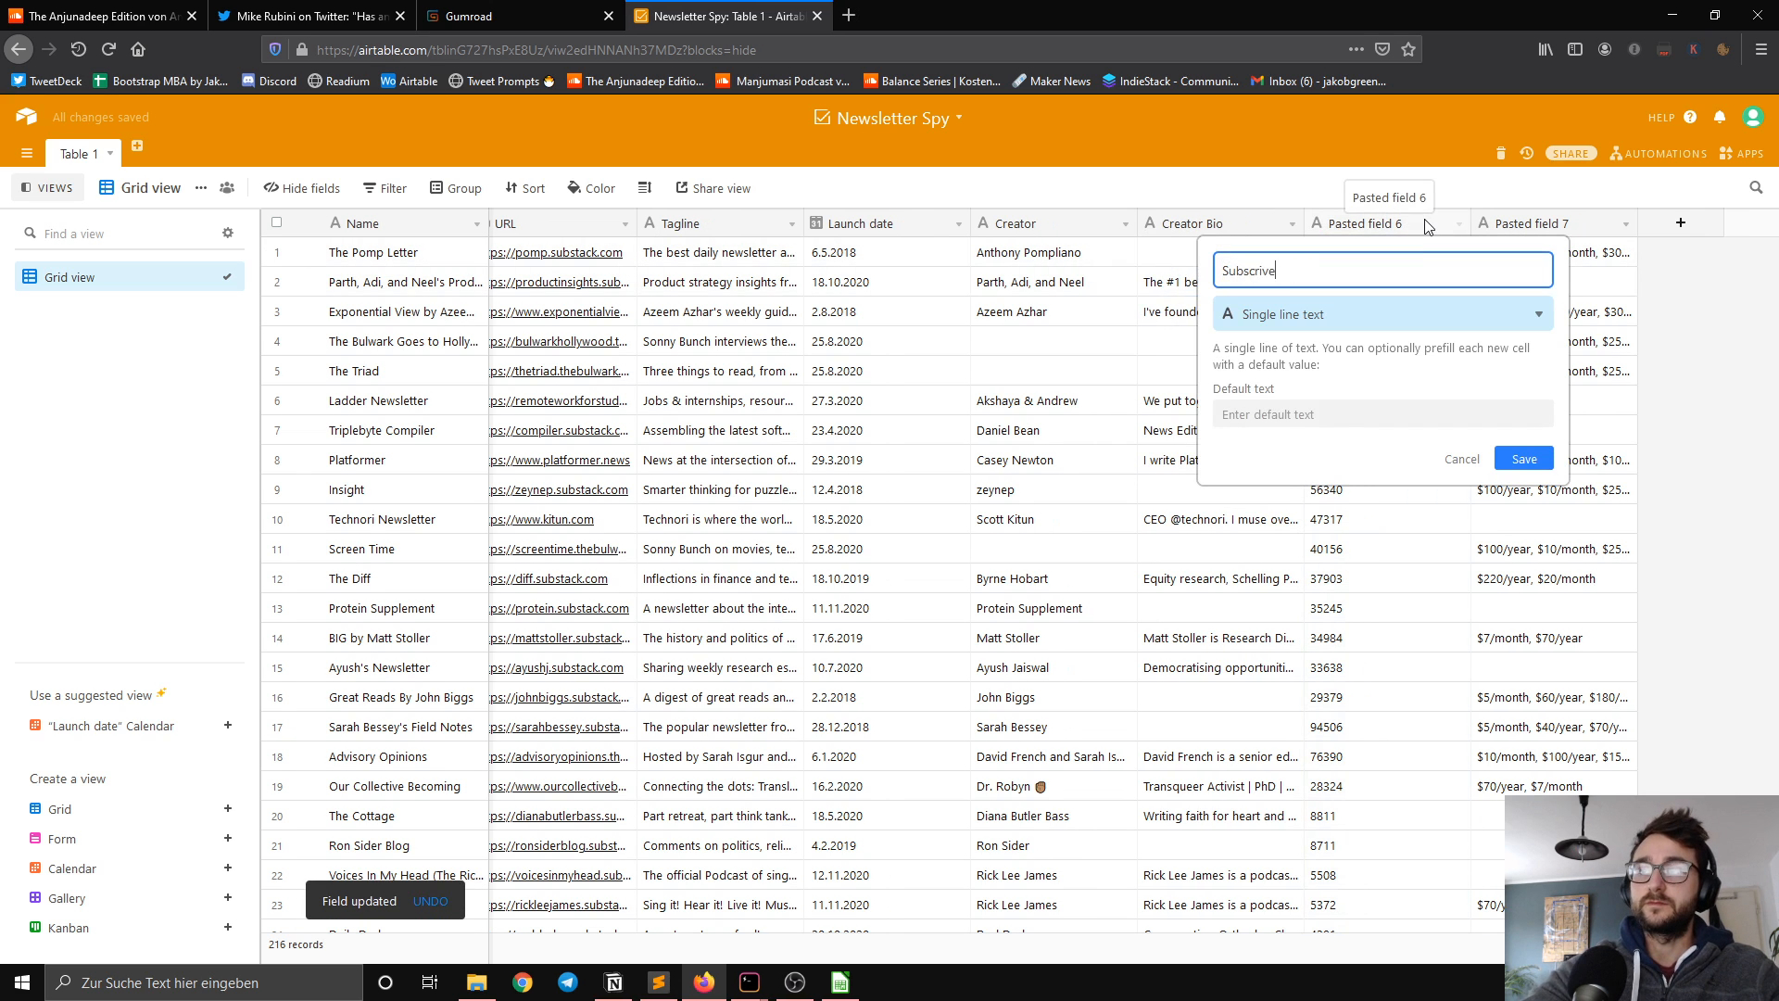
{"action": "type", "text": "r"}
{"action": "key", "text": "BackSpace"}
{"action": "key", "text": "BackSpace"}
{"action": "key", "text": "BackSpace"}
{"action": "type", "text": "bers"}
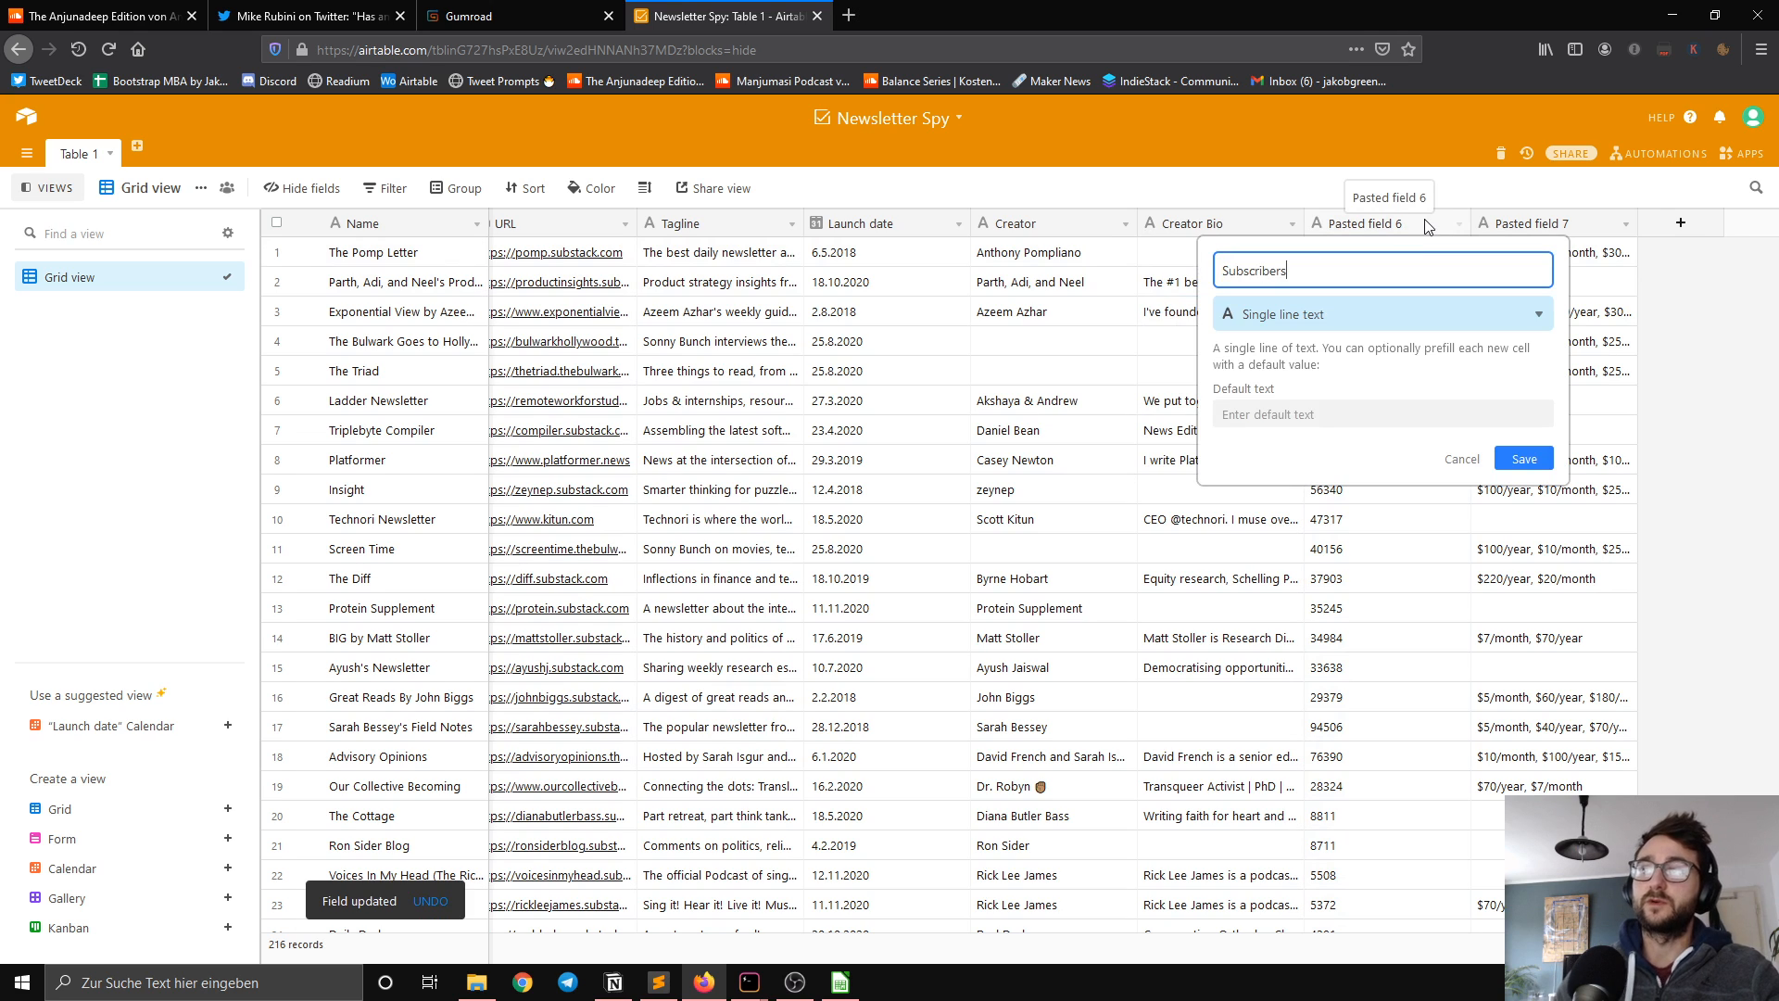
{"action": "left_click", "coordinate": [1377, 314]}
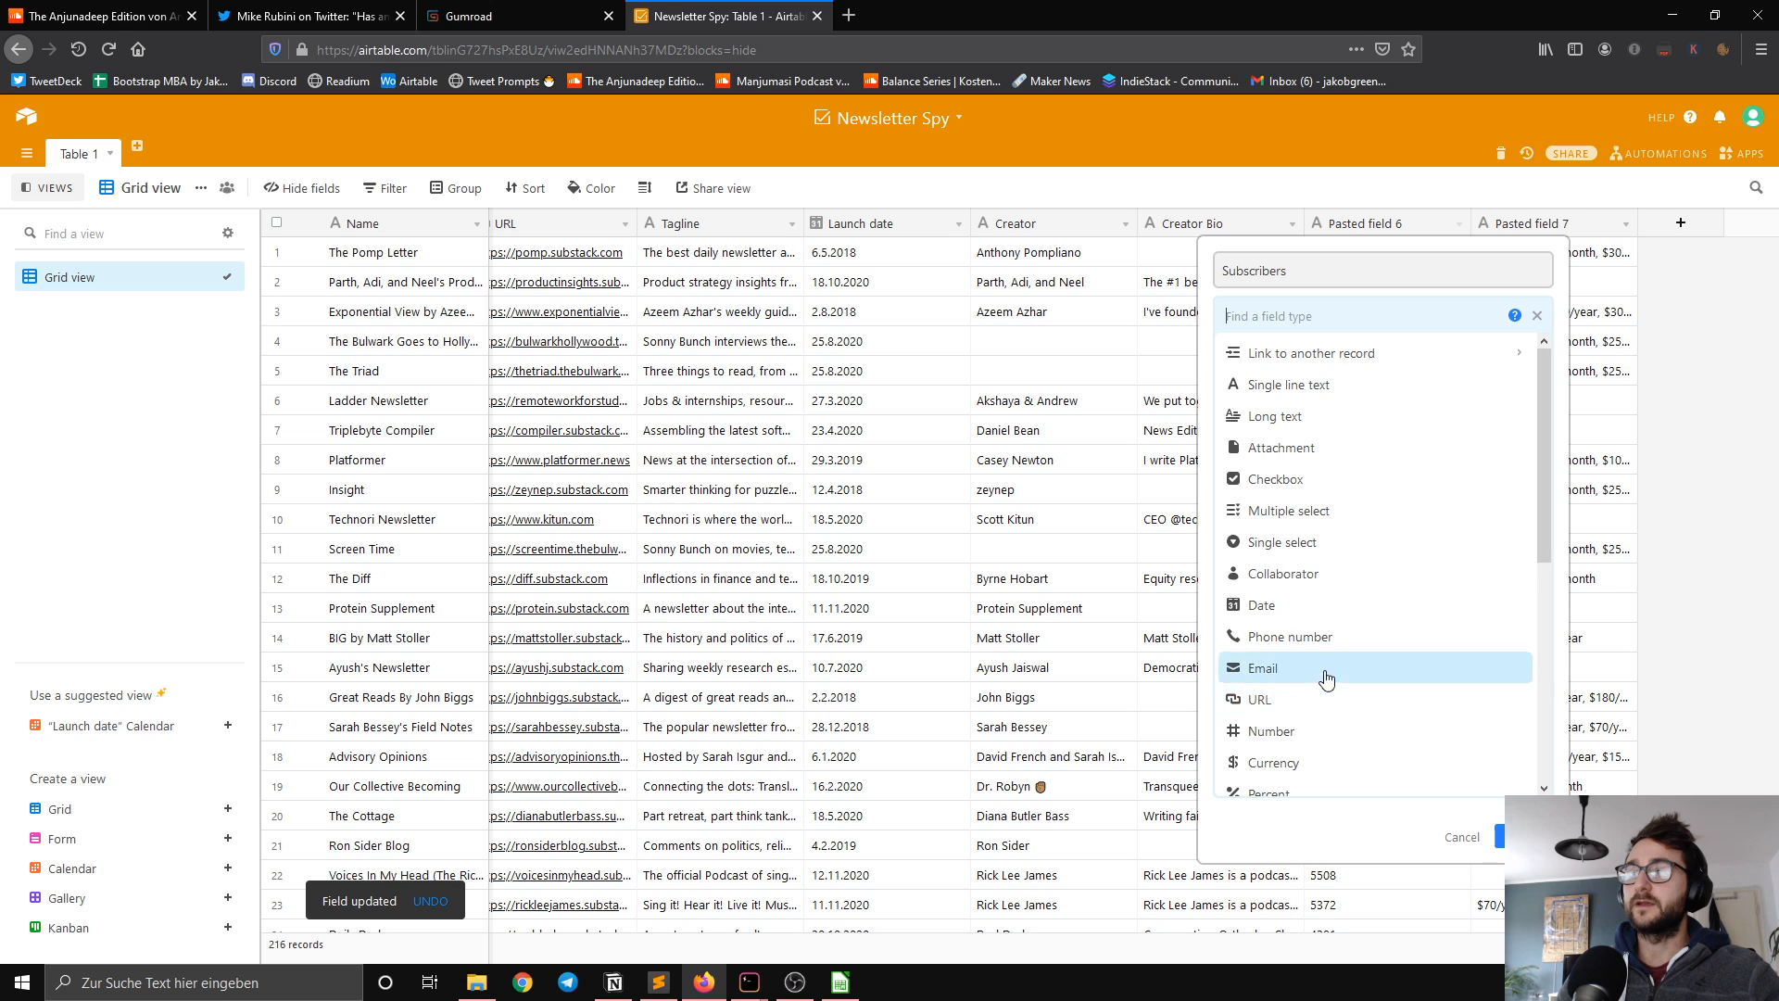
{"action": "left_click", "coordinate": [1311, 731]}
{"action": "left_click", "coordinate": [1278, 405]}
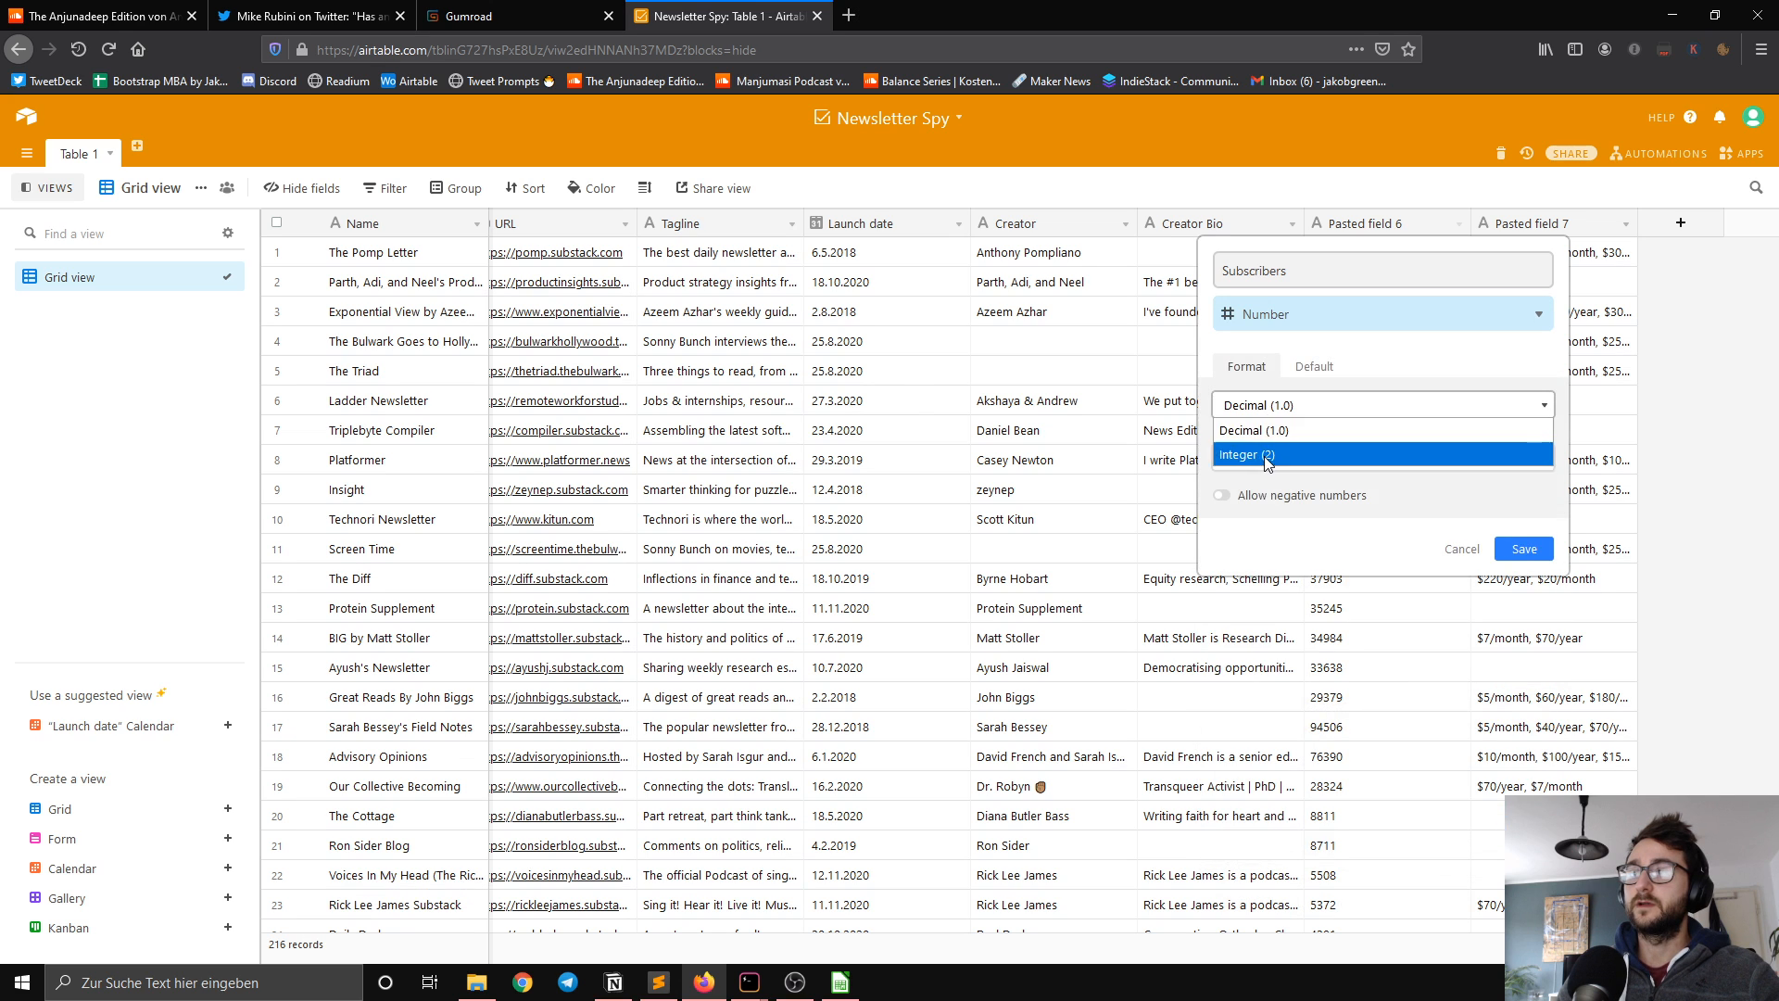
{"action": "left_click", "coordinate": [1267, 456]}
{"action": "left_click", "coordinate": [1520, 494]}
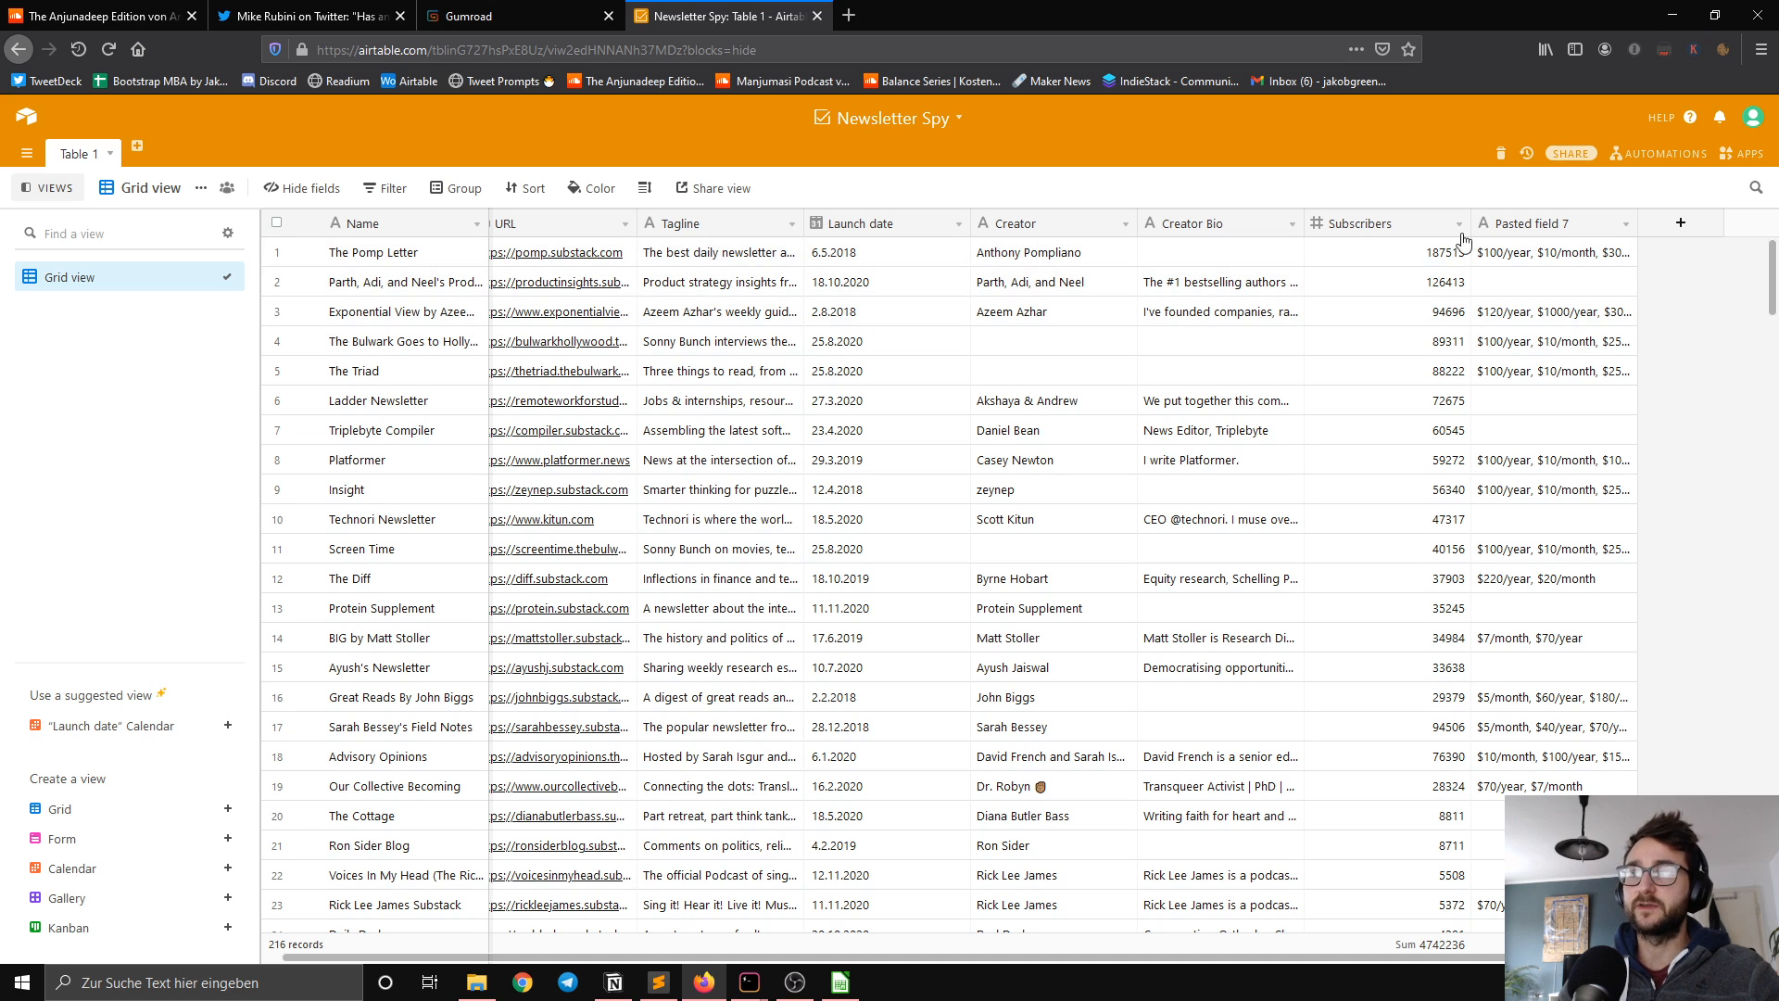
Step: Widen the Pasted field 7 column so that more of its price text fits
{"action": "left_click", "coordinate": [1626, 225]}
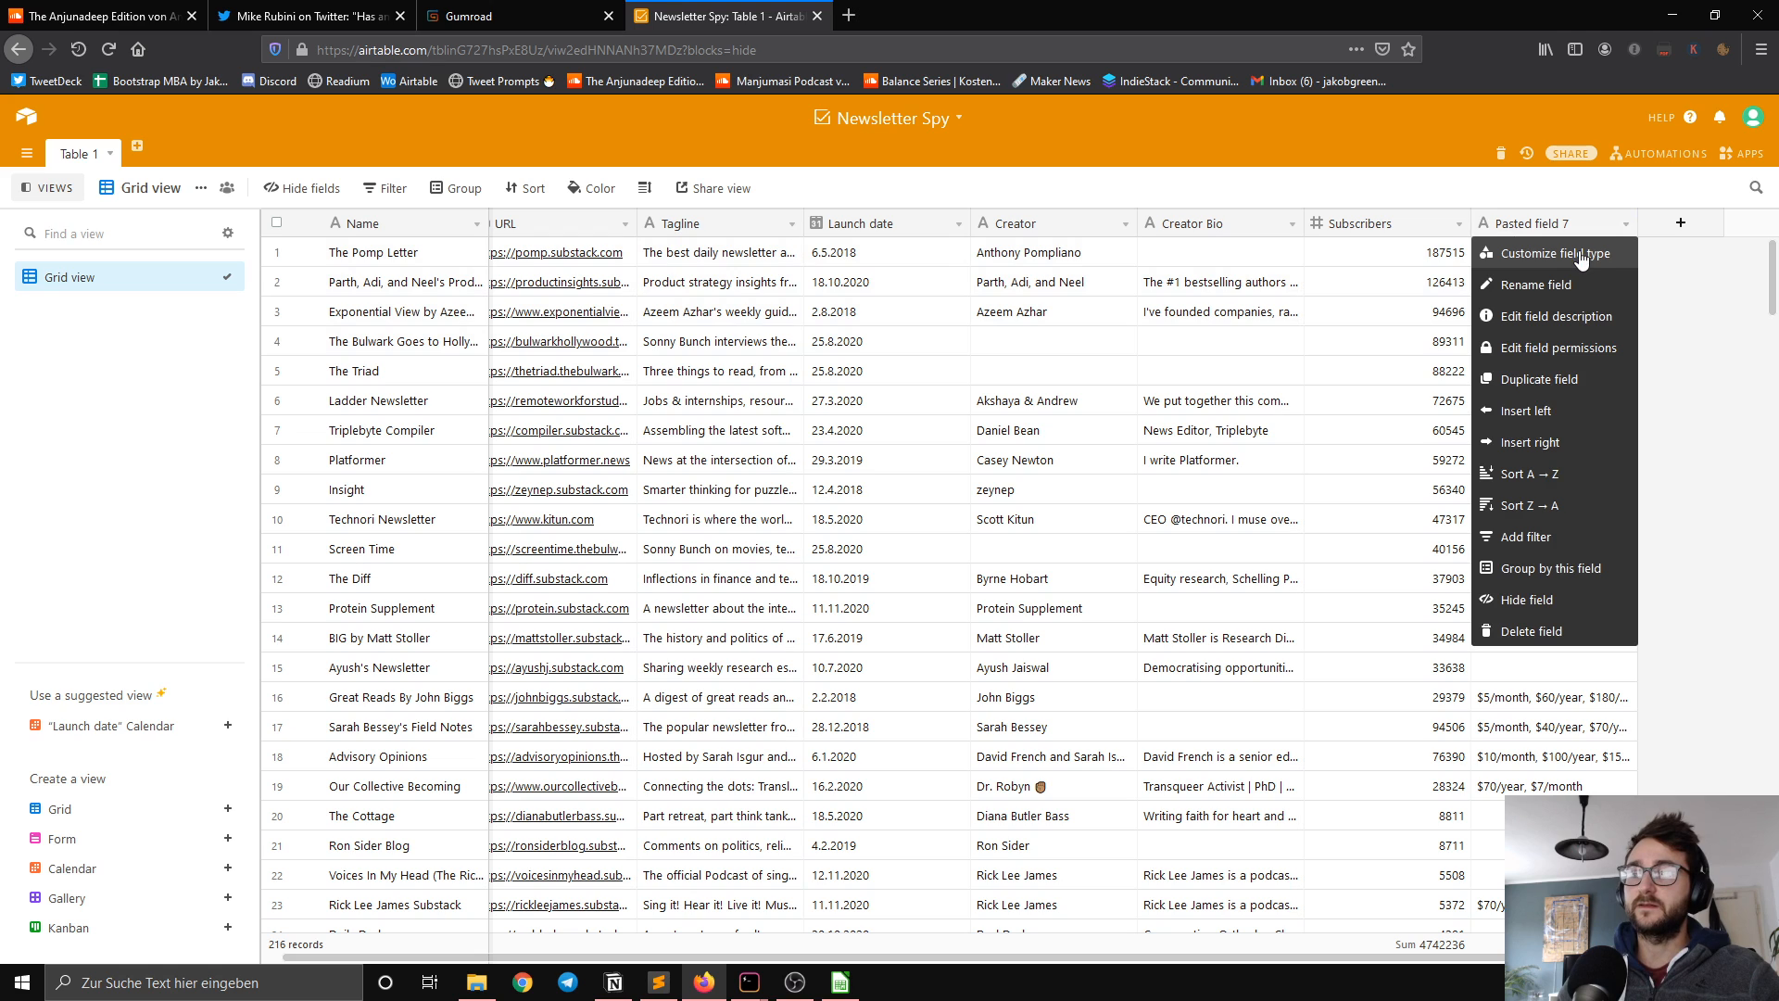
{"action": "left_click", "coordinate": [1494, 753]}
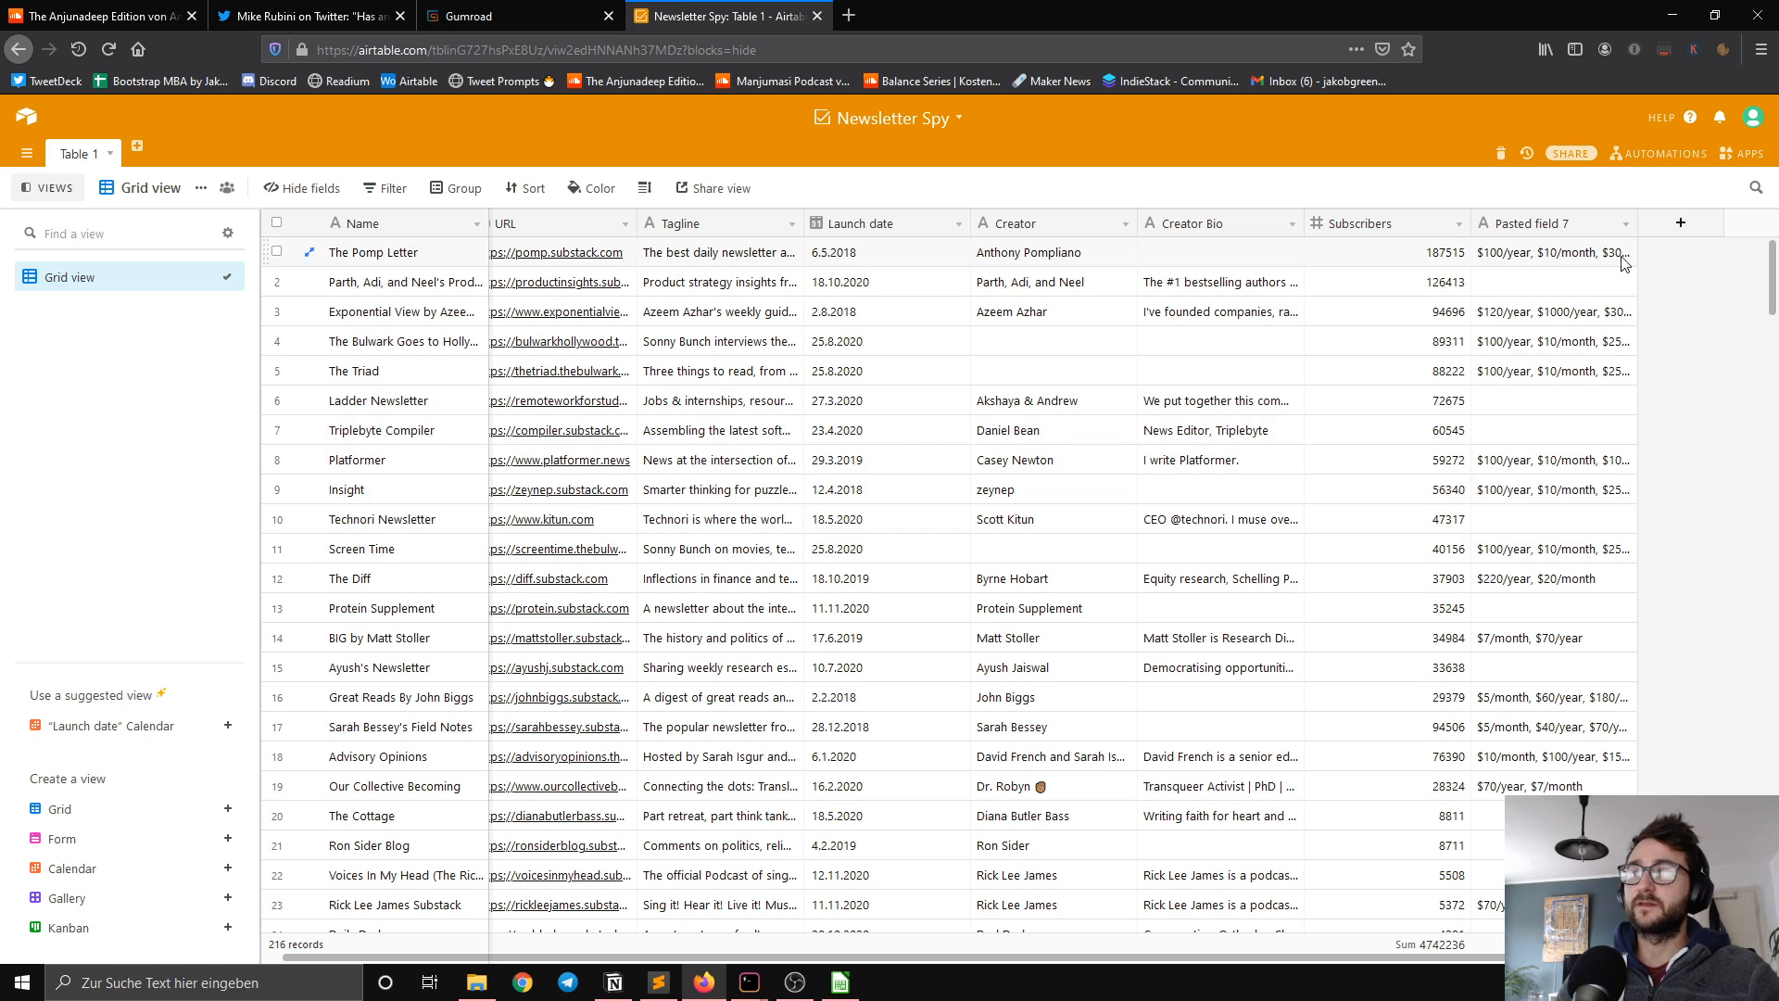
{"action": "left_click_drag", "start_coordinate": [1637, 223], "coordinate": [1699, 223]}
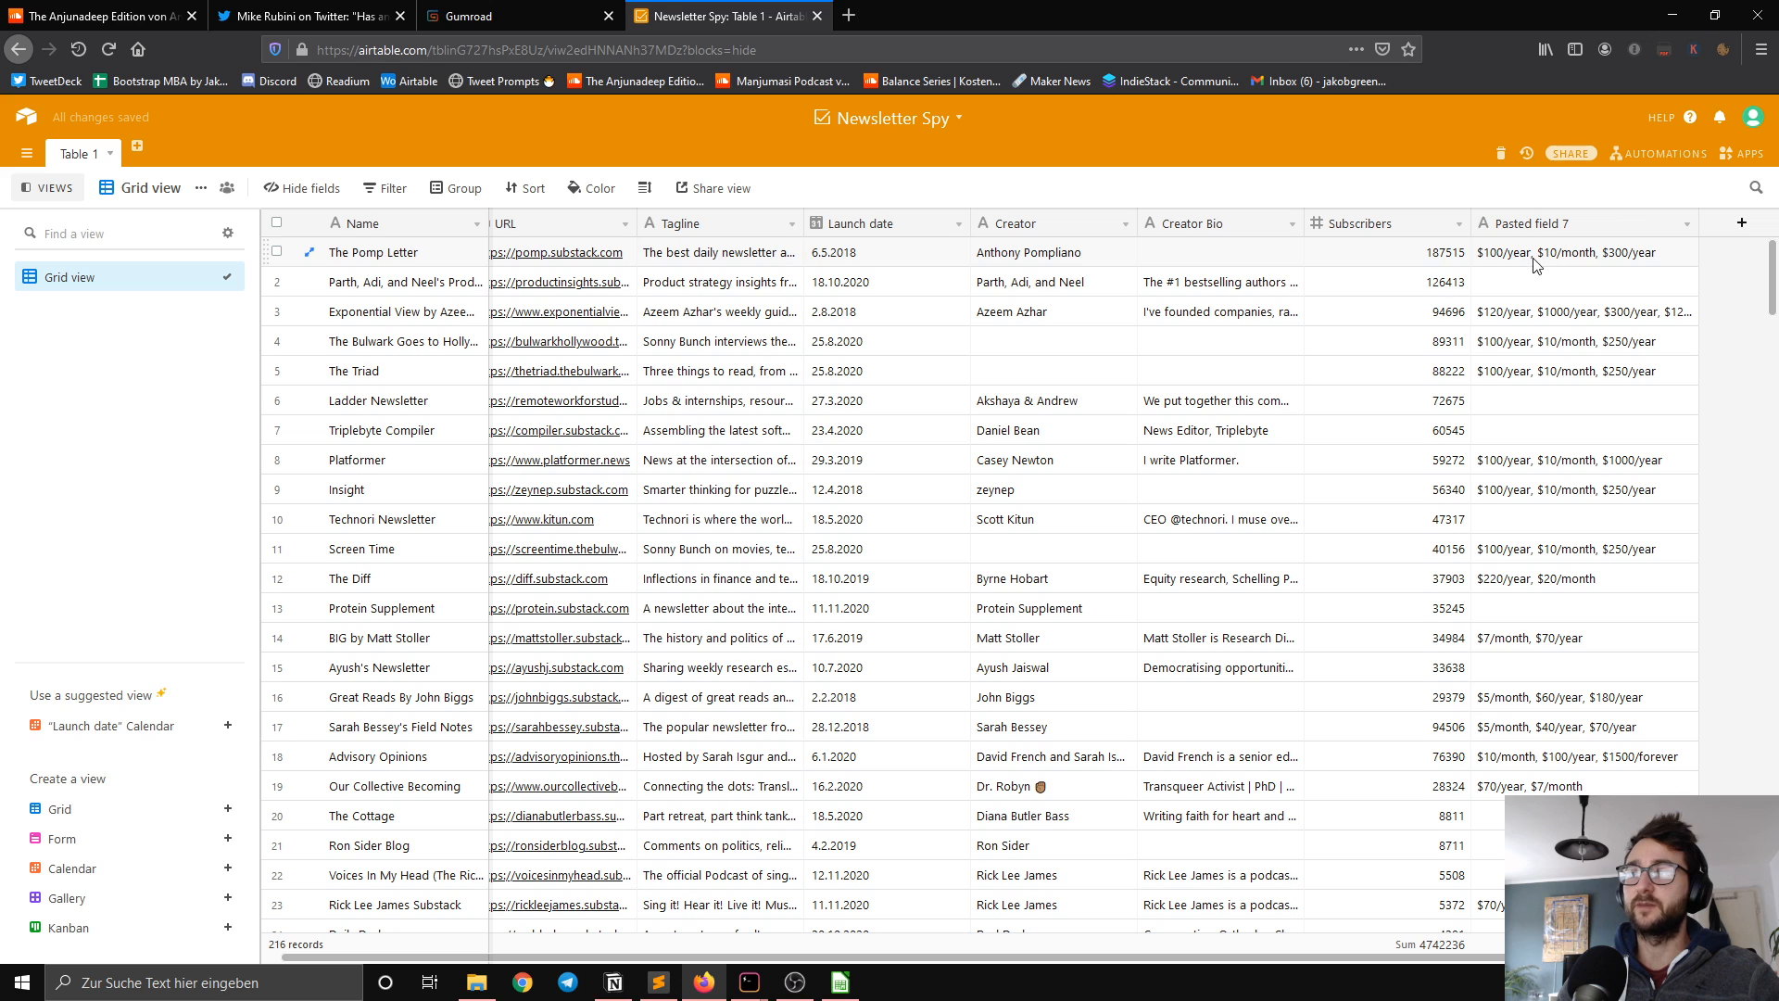
Step: Rename Pasted field 7 as Pricing Optinos and convert it to a Multiple select field with colored options
{"action": "left_click", "coordinate": [1687, 224]}
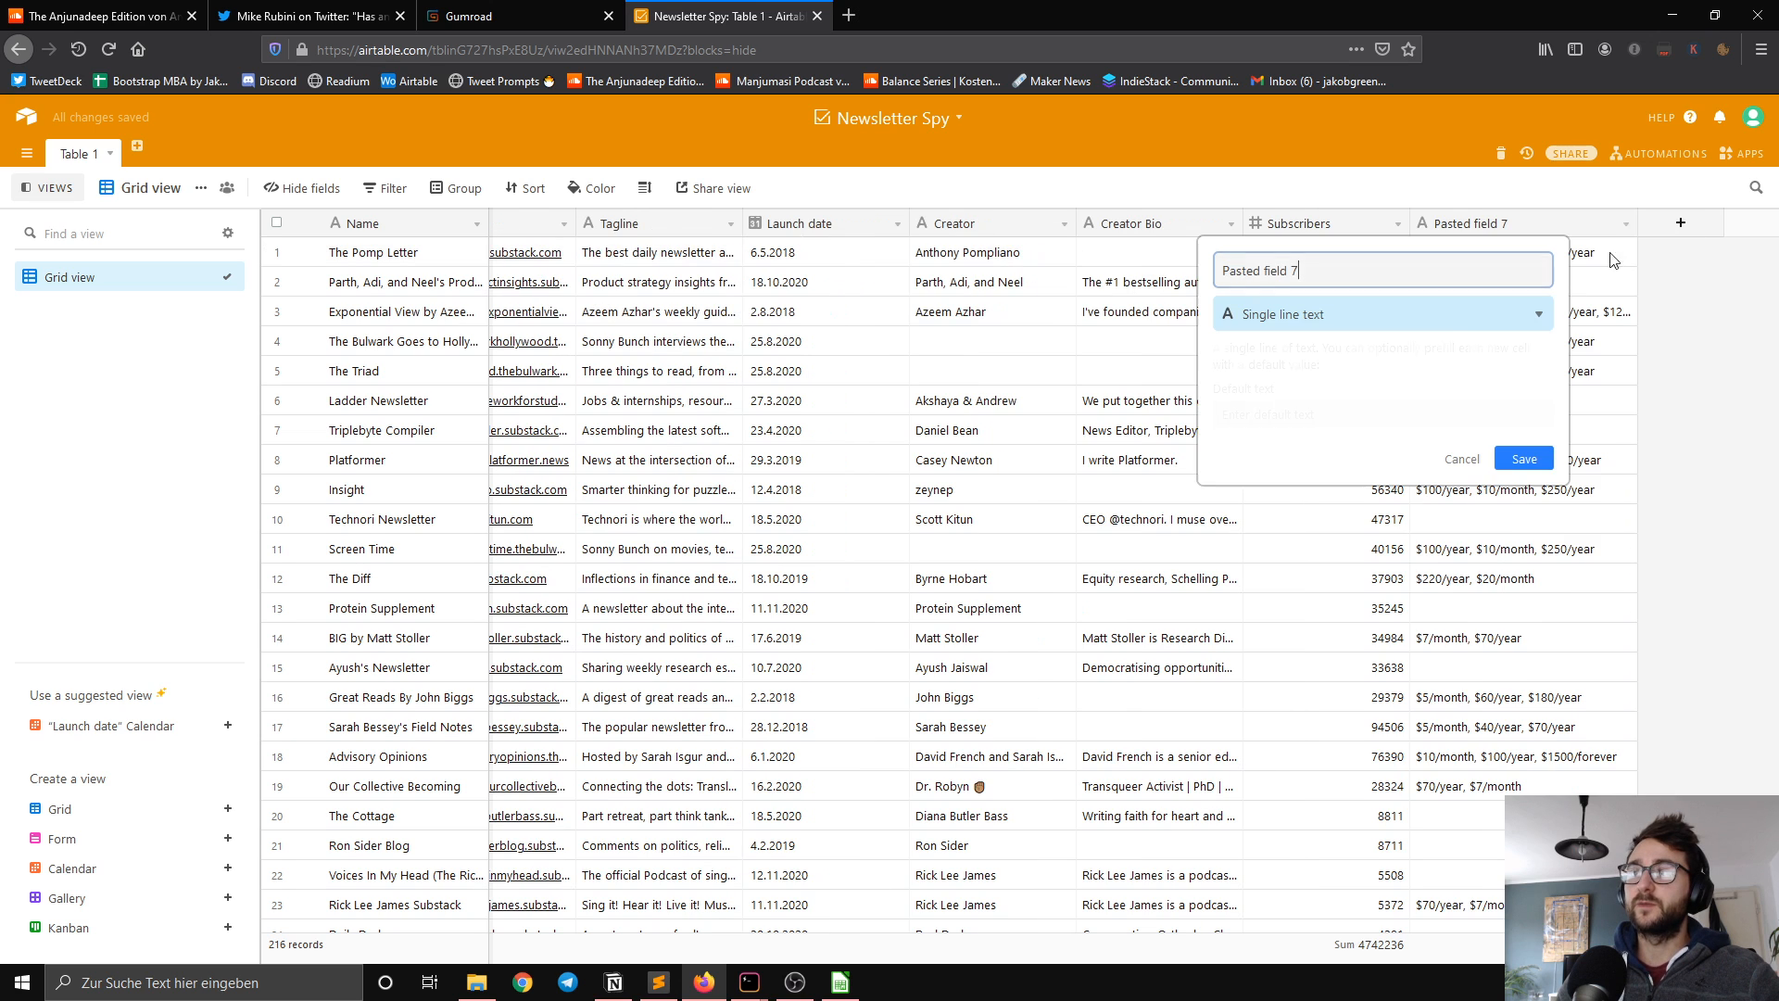
{"action": "left_click", "coordinate": [1529, 255]}
{"action": "left_click", "coordinate": [1445, 315]}
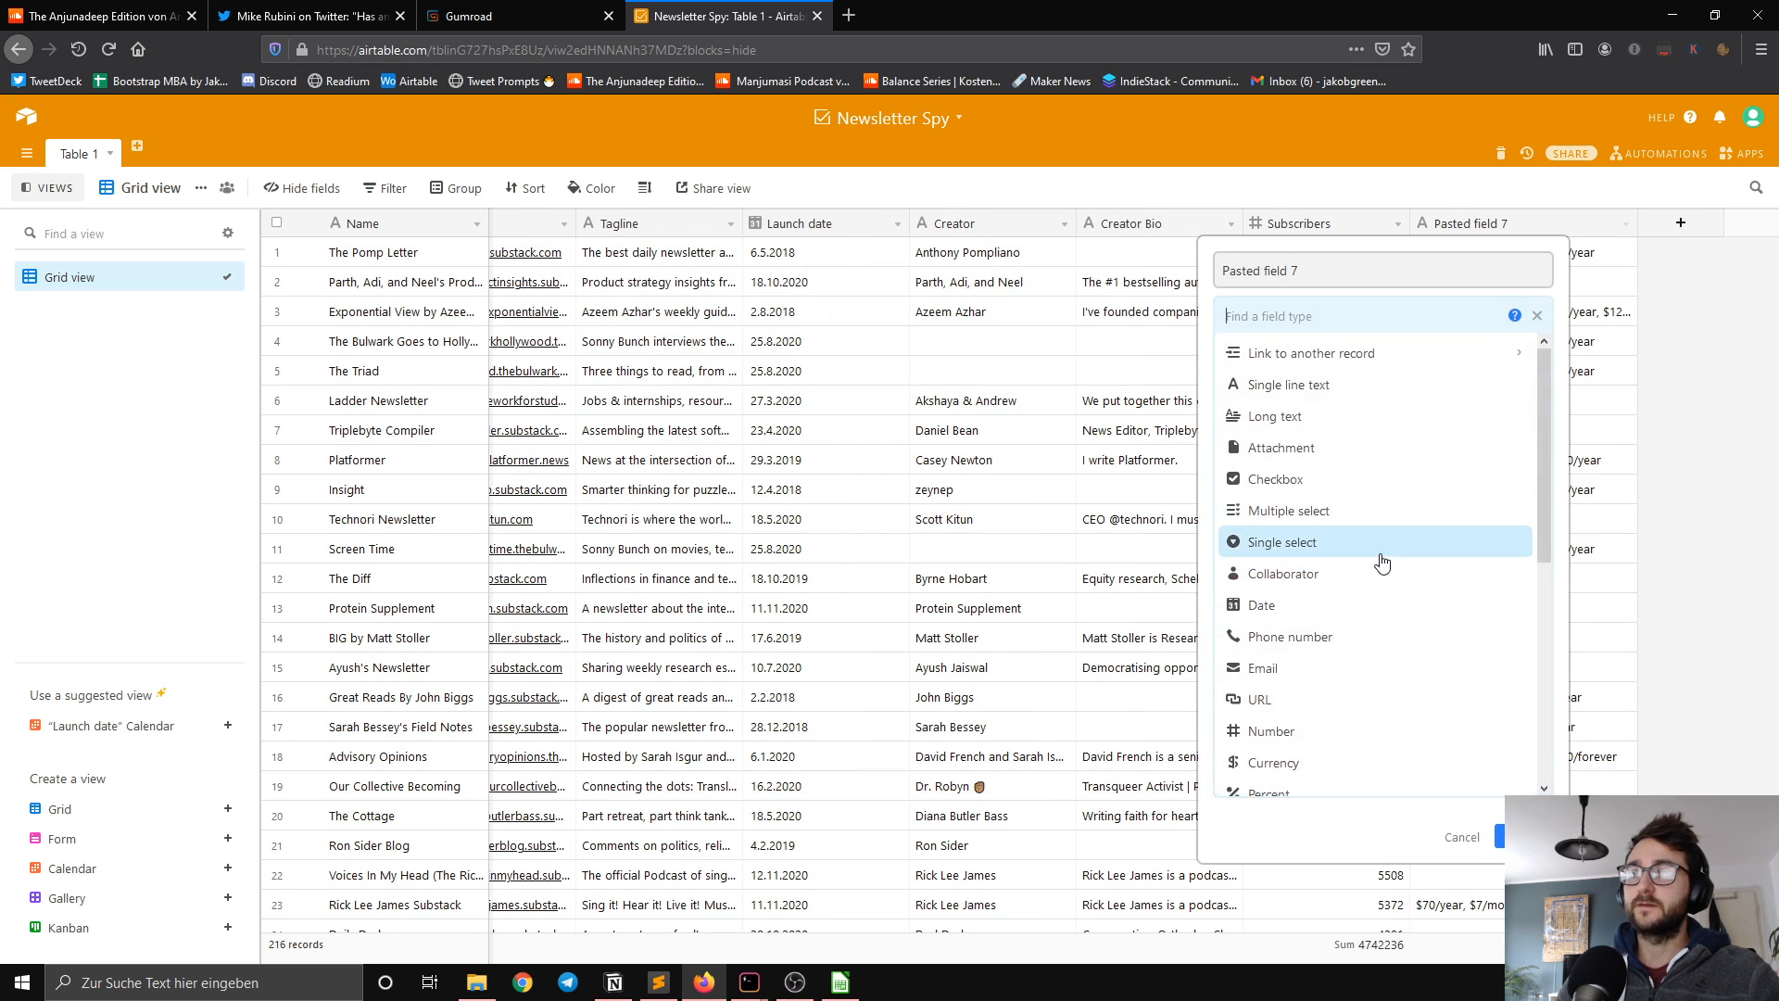
{"action": "scroll", "coordinate": [1362, 634], "scroll_direction": "down", "scroll_amount": 1}
{"action": "scroll", "coordinate": [1362, 634], "scroll_direction": "down", "scroll_amount": 4}
{"action": "scroll", "coordinate": [1353, 593], "scroll_direction": "up", "scroll_amount": 6}
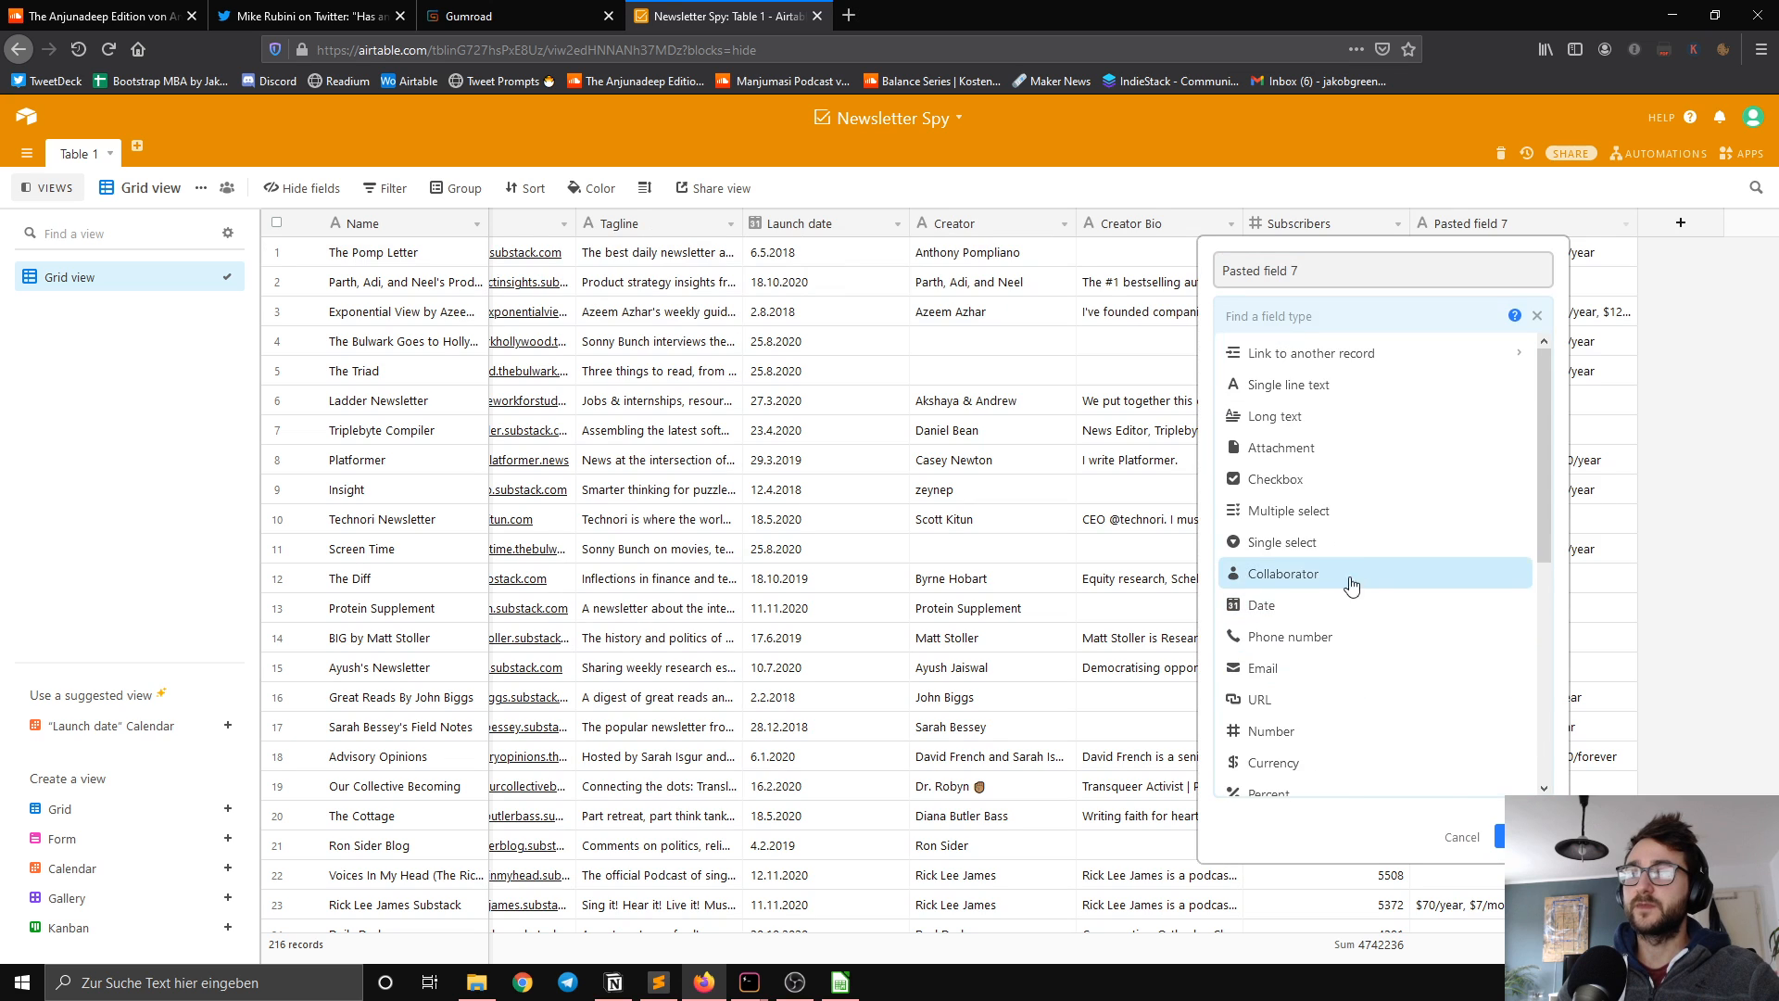
{"action": "left_click", "coordinate": [1343, 519]}
{"action": "left_click", "coordinate": [1303, 267]}
{"action": "key", "text": "ctrl+a"}
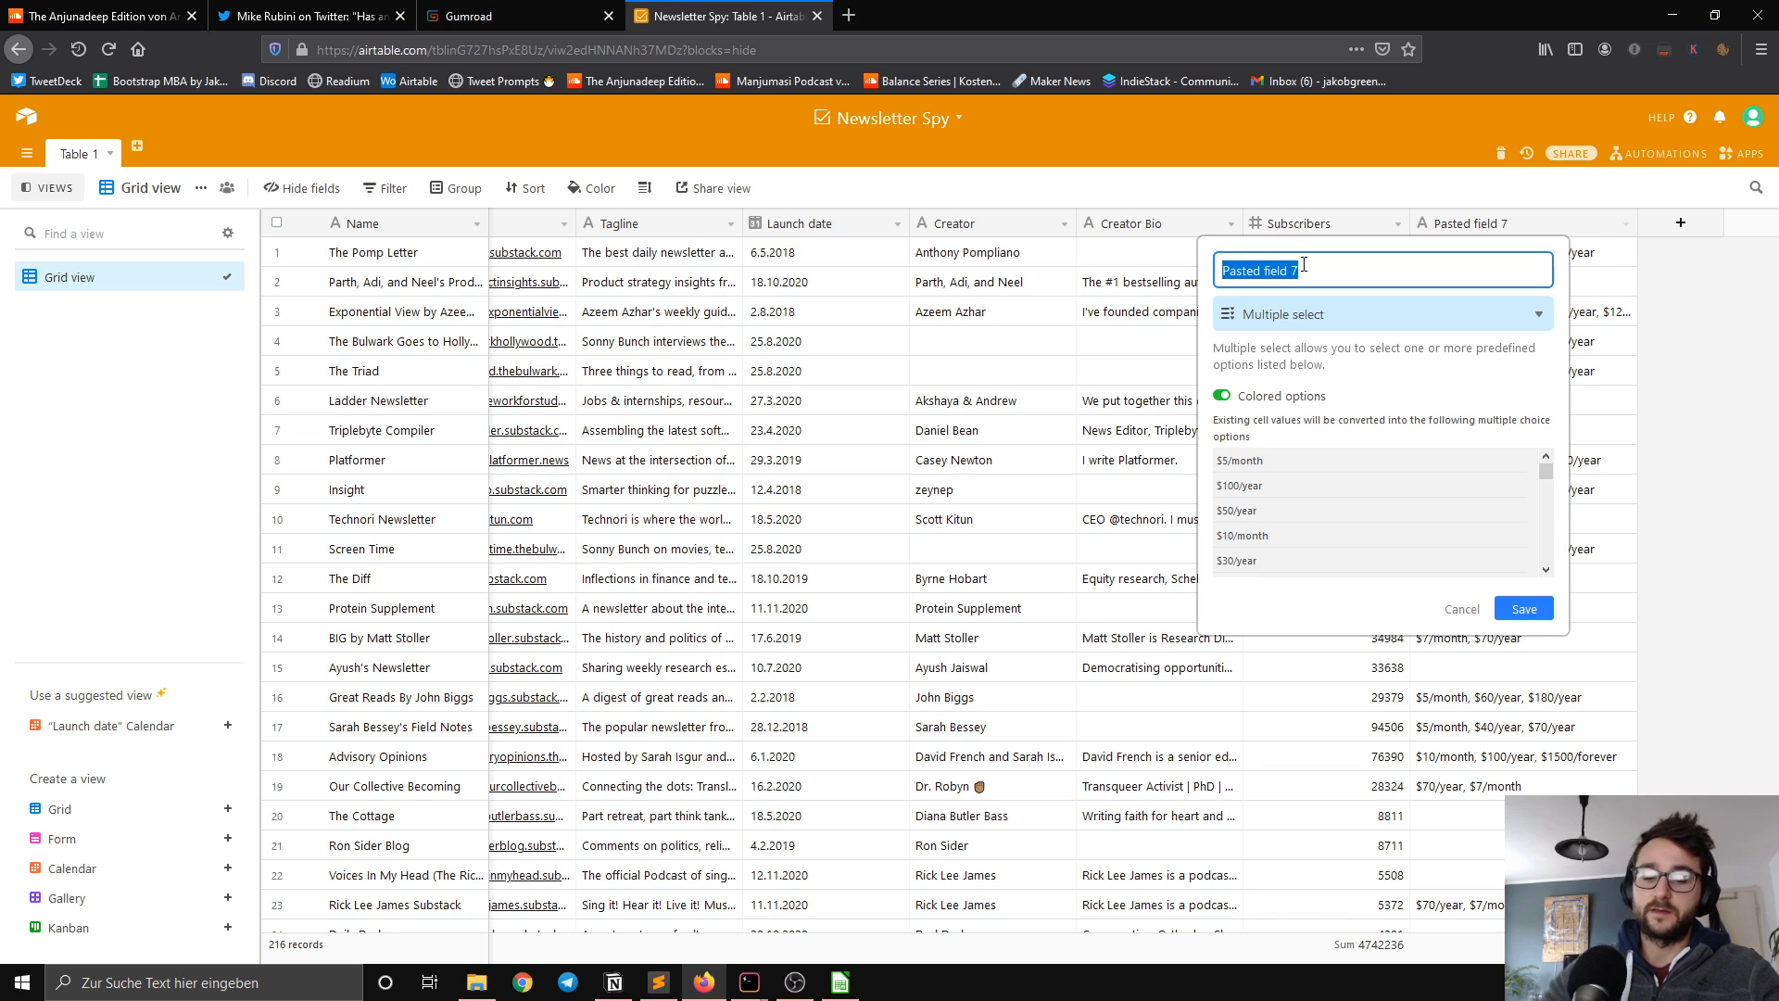
{"action": "type", "text": "Pricing Optinos"}
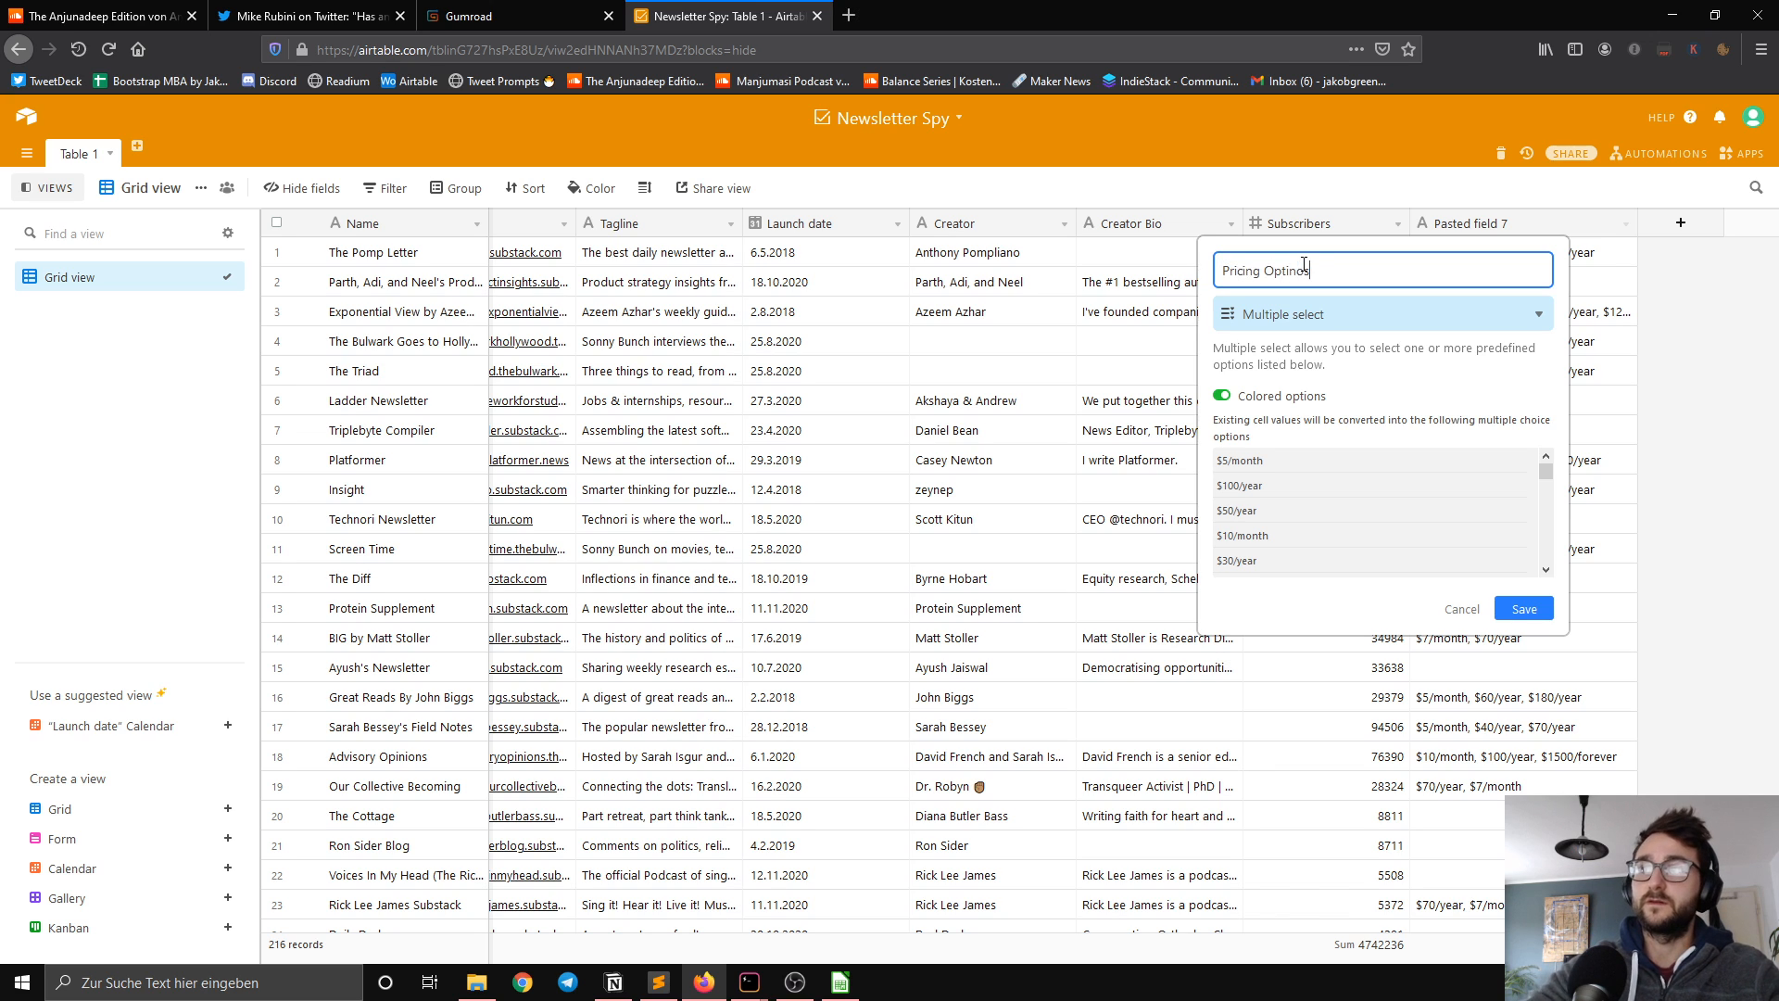
{"action": "key", "text": "Return"}
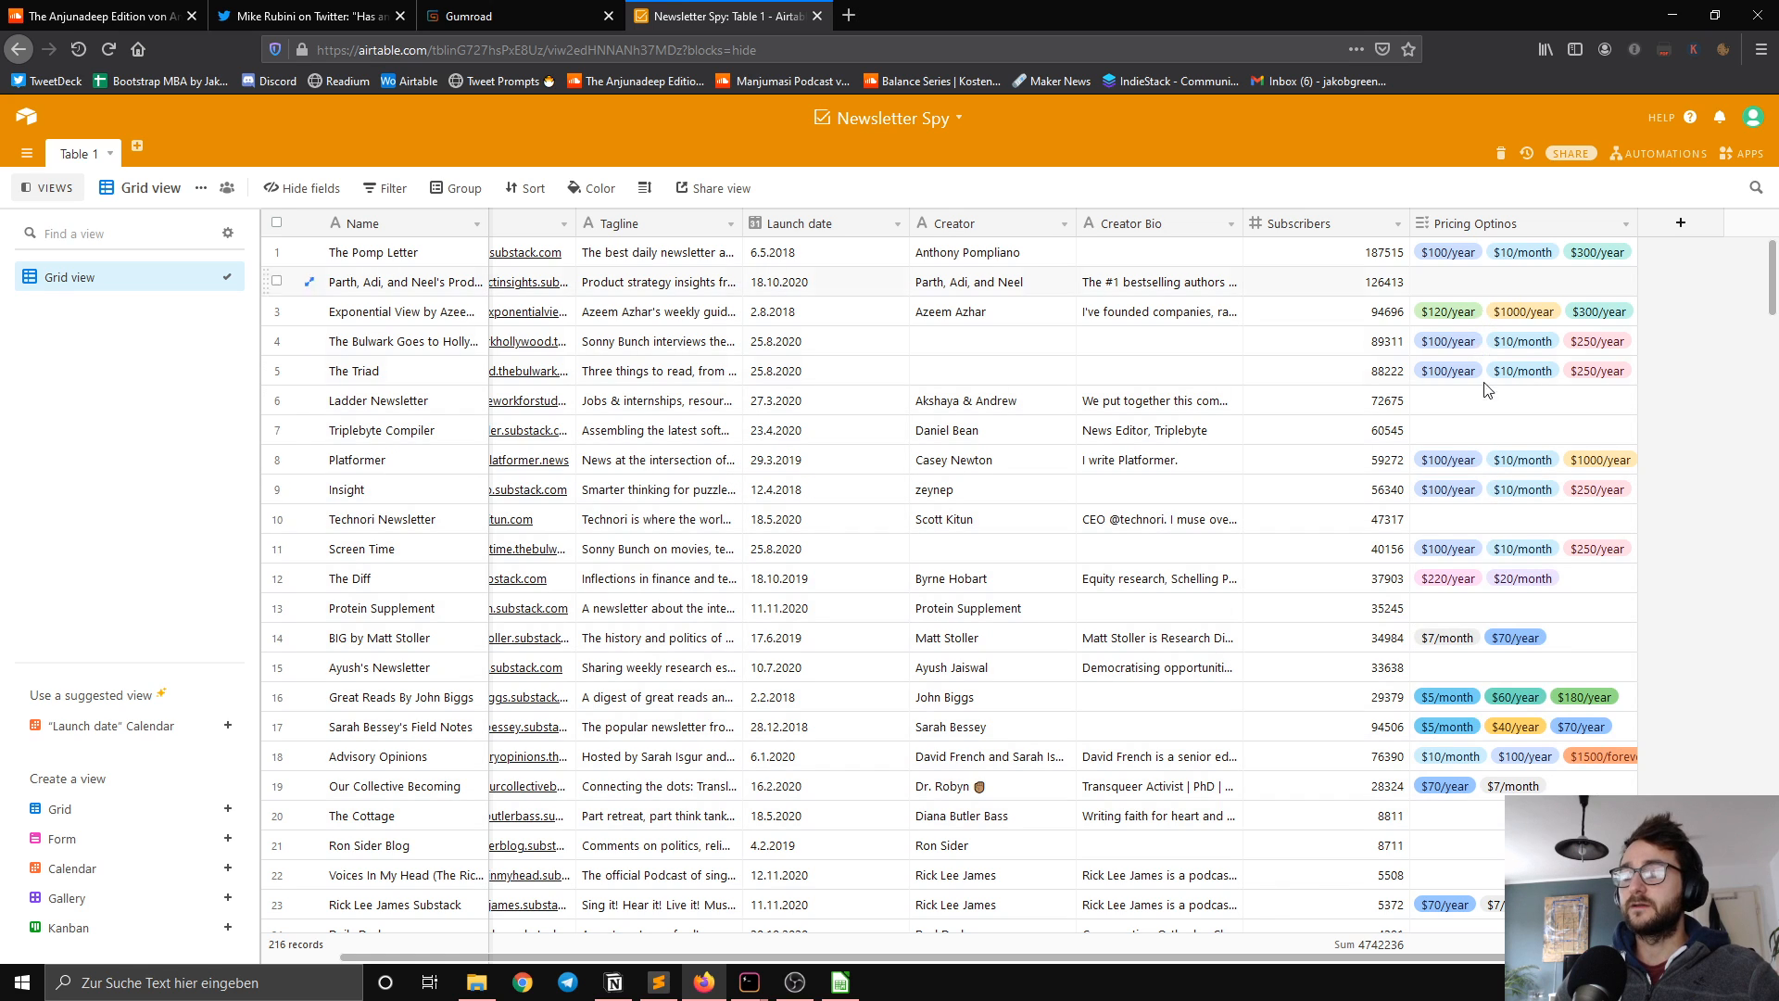
Step: Review the multiple-select choices of the pricing field and look through the table's columns and records
{"action": "double_click", "coordinate": [1474, 223]}
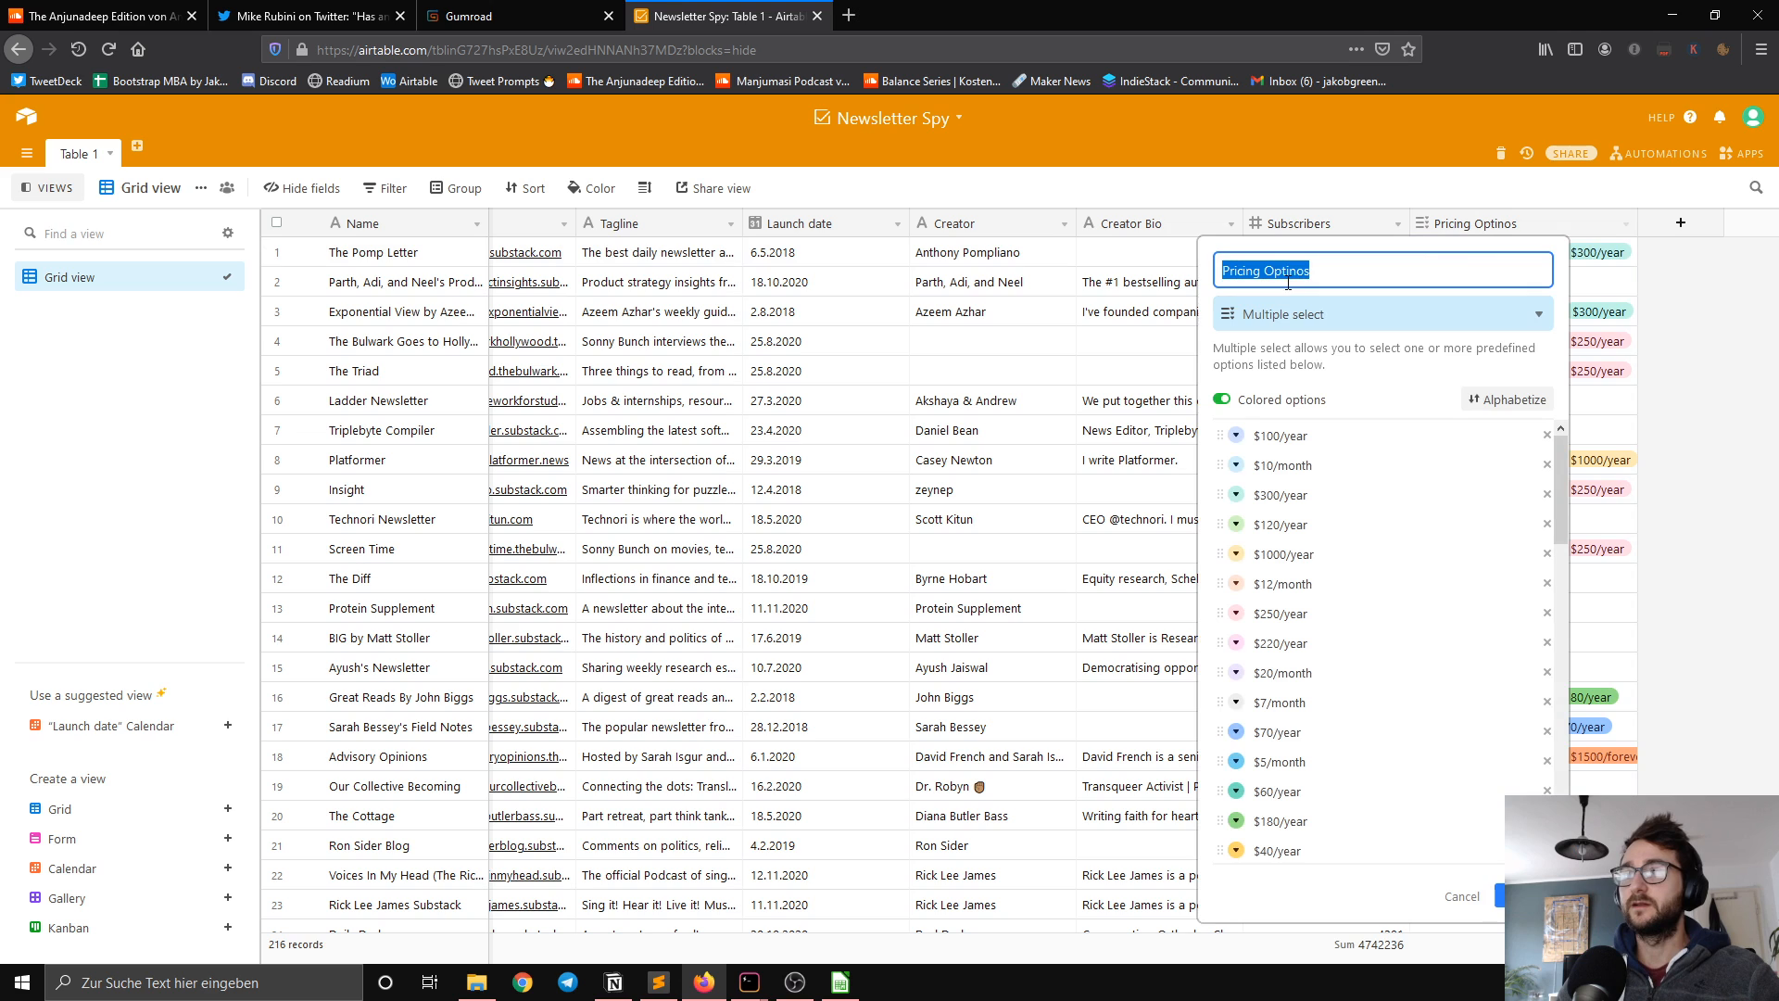
{"action": "left_click", "coordinate": [1147, 255]}
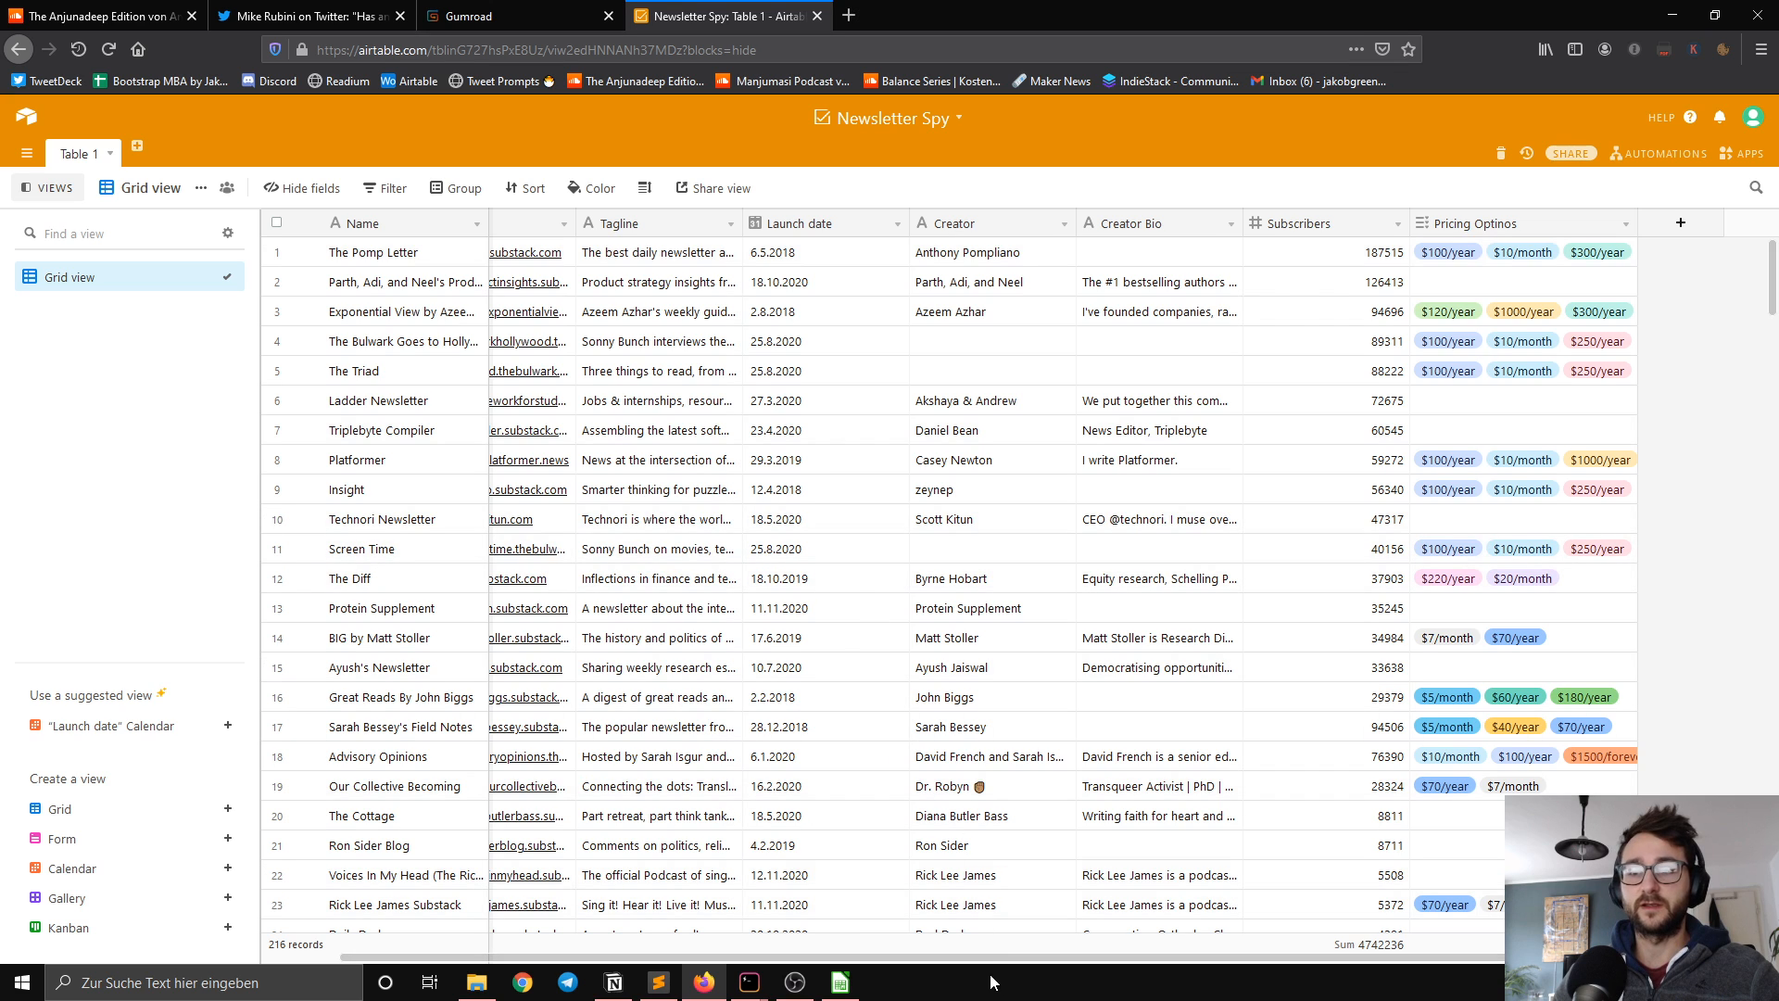
{"action": "scroll", "coordinate": [769, 954], "scroll_direction": "left", "scroll_amount": 2}
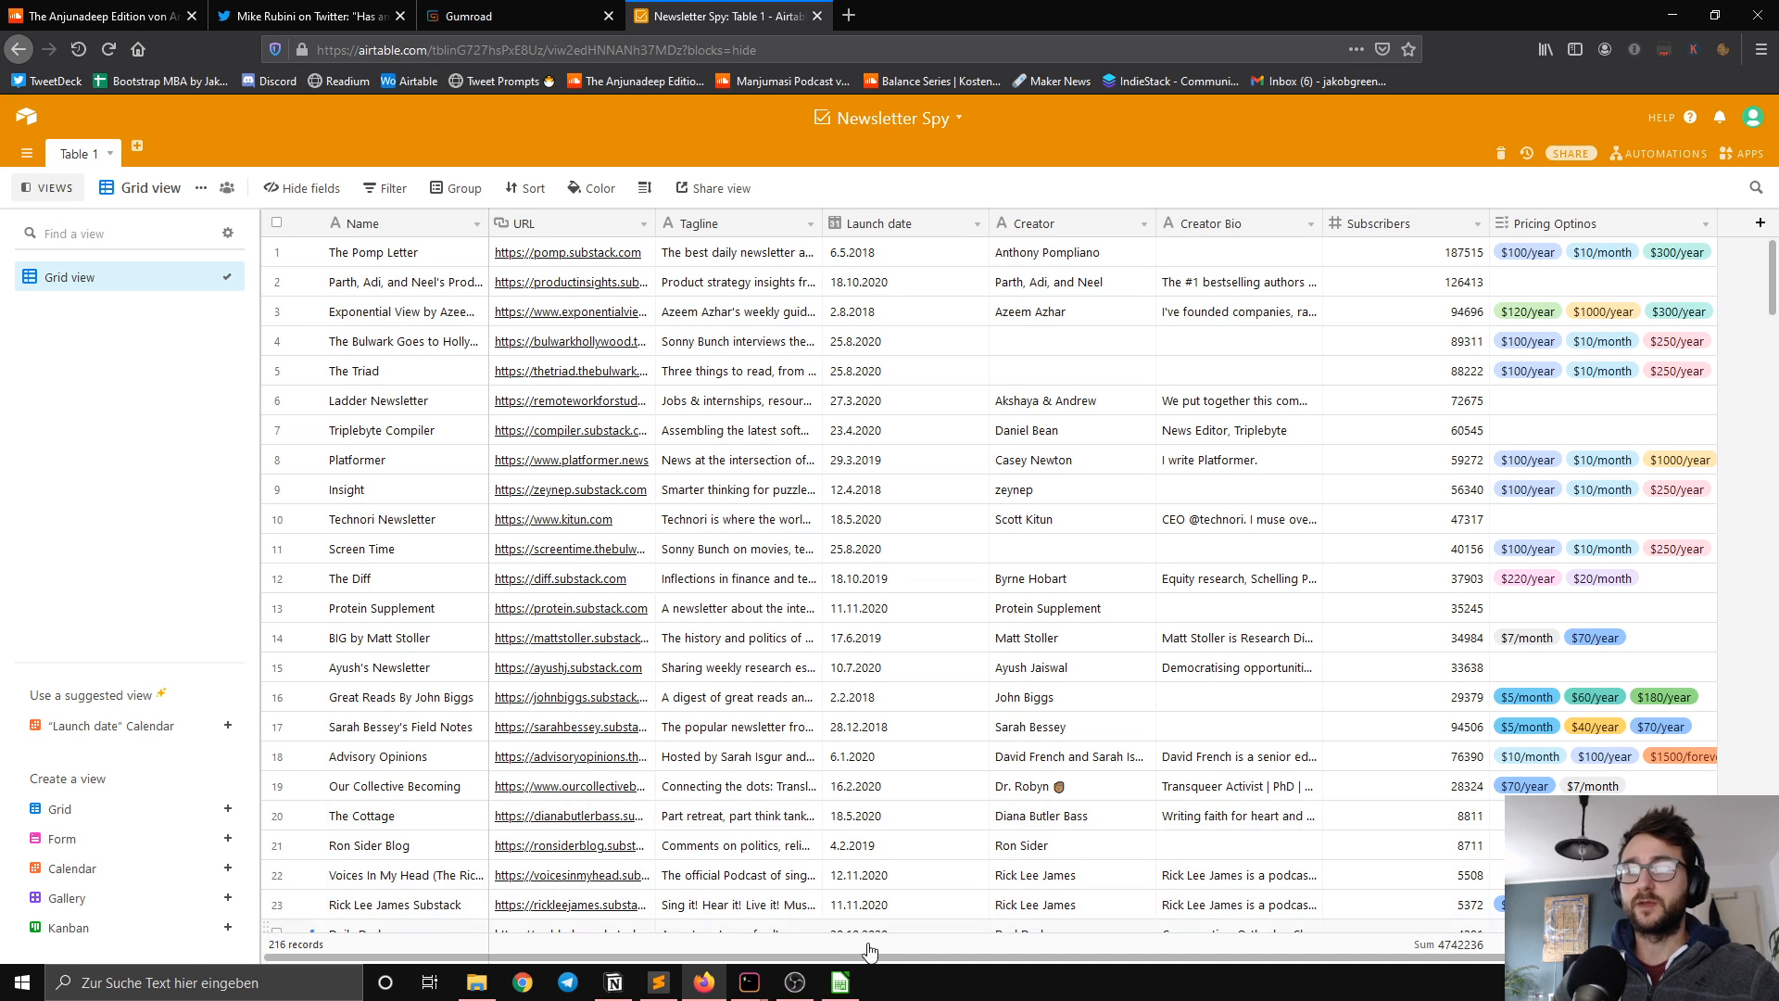
{"action": "scroll", "coordinate": [882, 966], "scroll_direction": "right", "scroll_amount": 2}
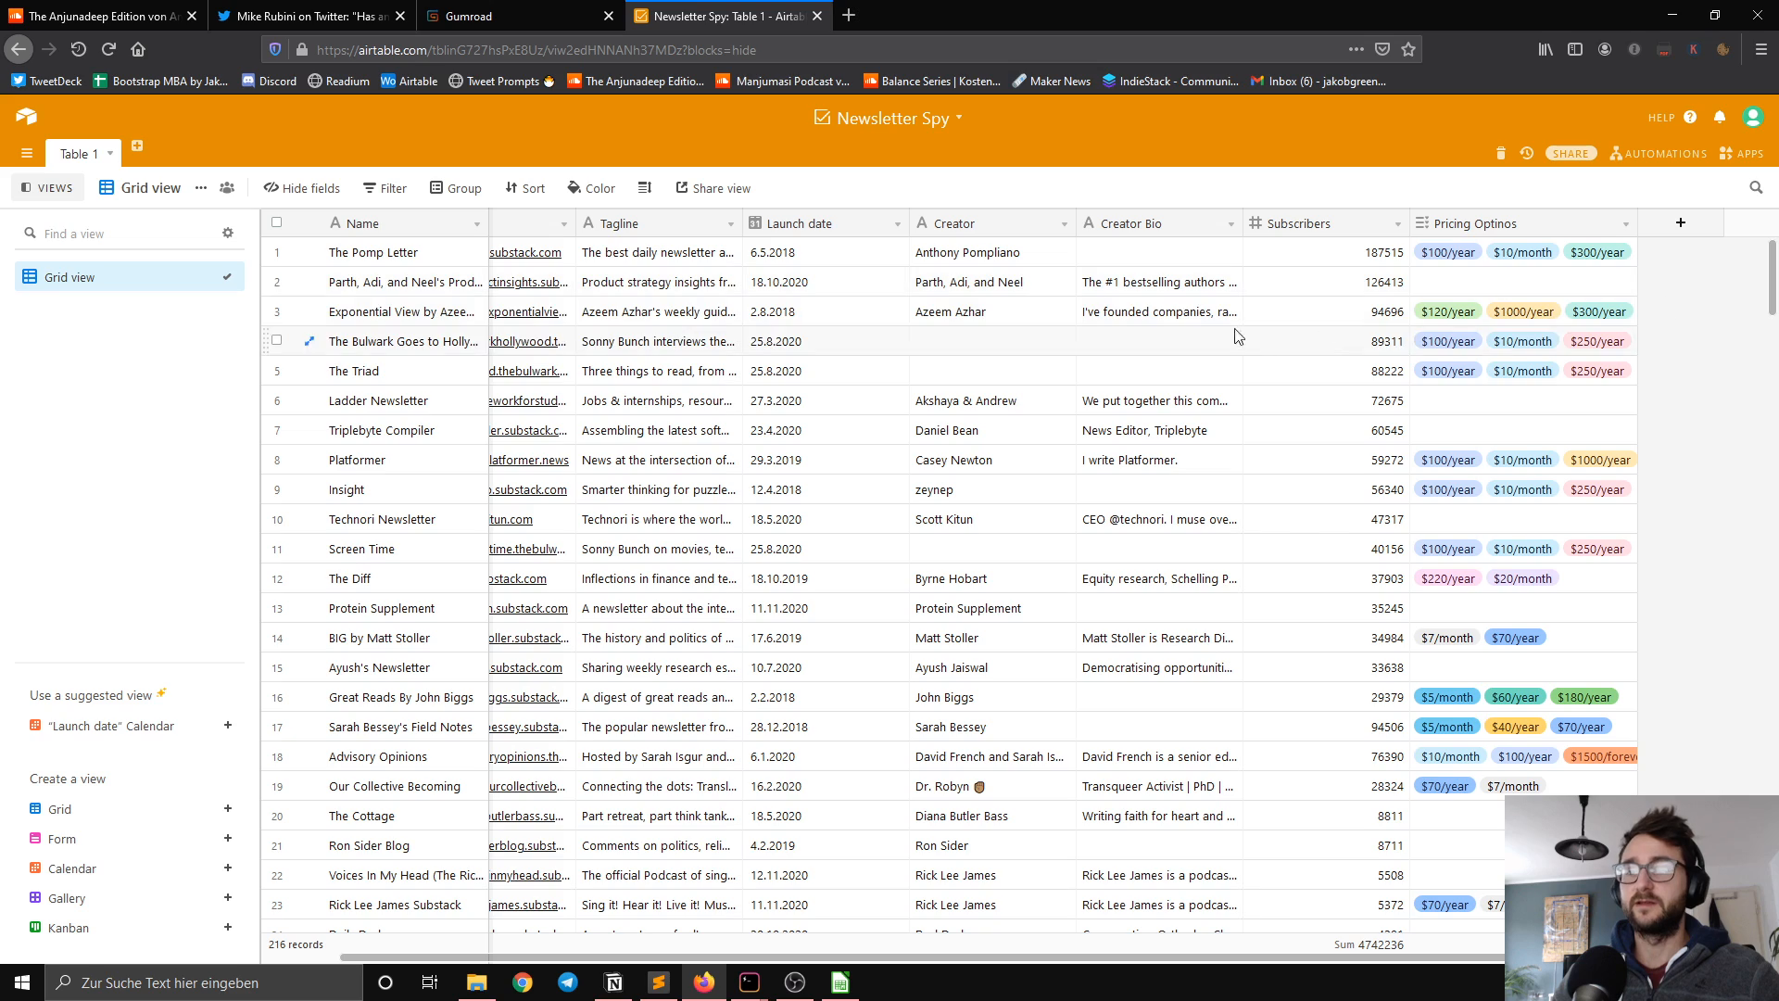
{"action": "scroll", "coordinate": [1160, 439], "scroll_direction": "down", "scroll_amount": 2}
{"action": "scroll", "coordinate": [1160, 439], "scroll_direction": "down", "scroll_amount": 2}
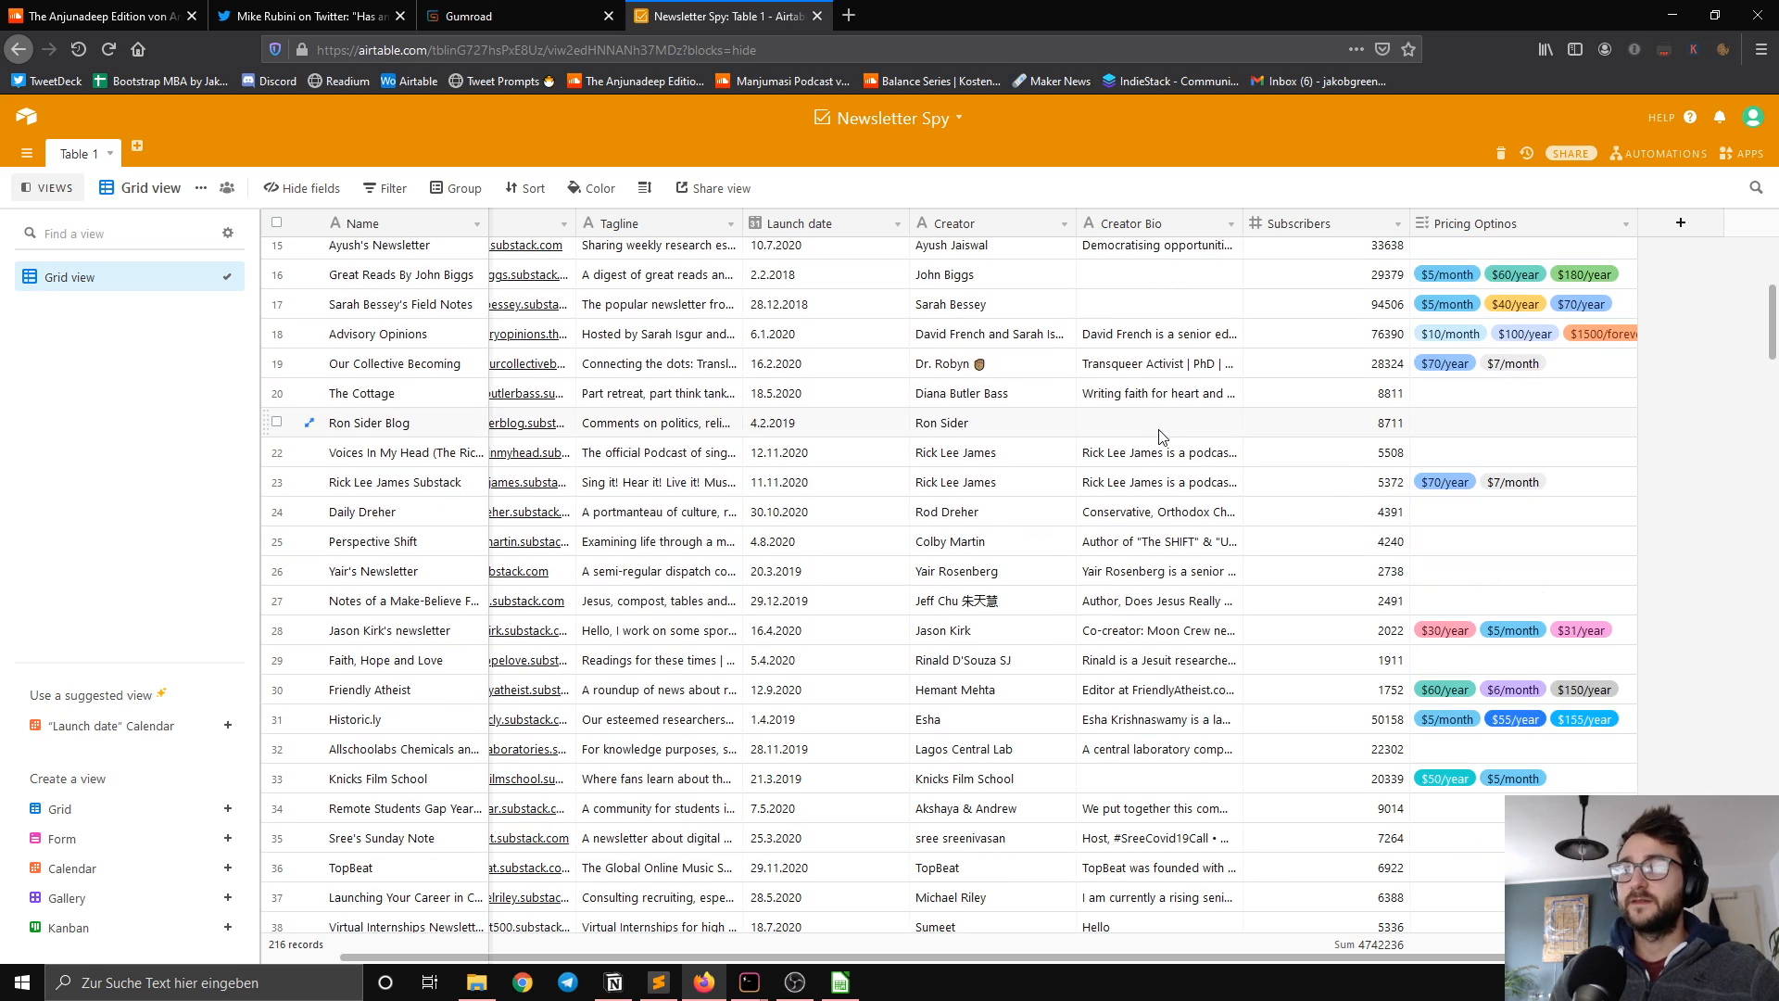
{"action": "scroll", "coordinate": [1149, 435], "scroll_direction": "up", "scroll_amount": 4}
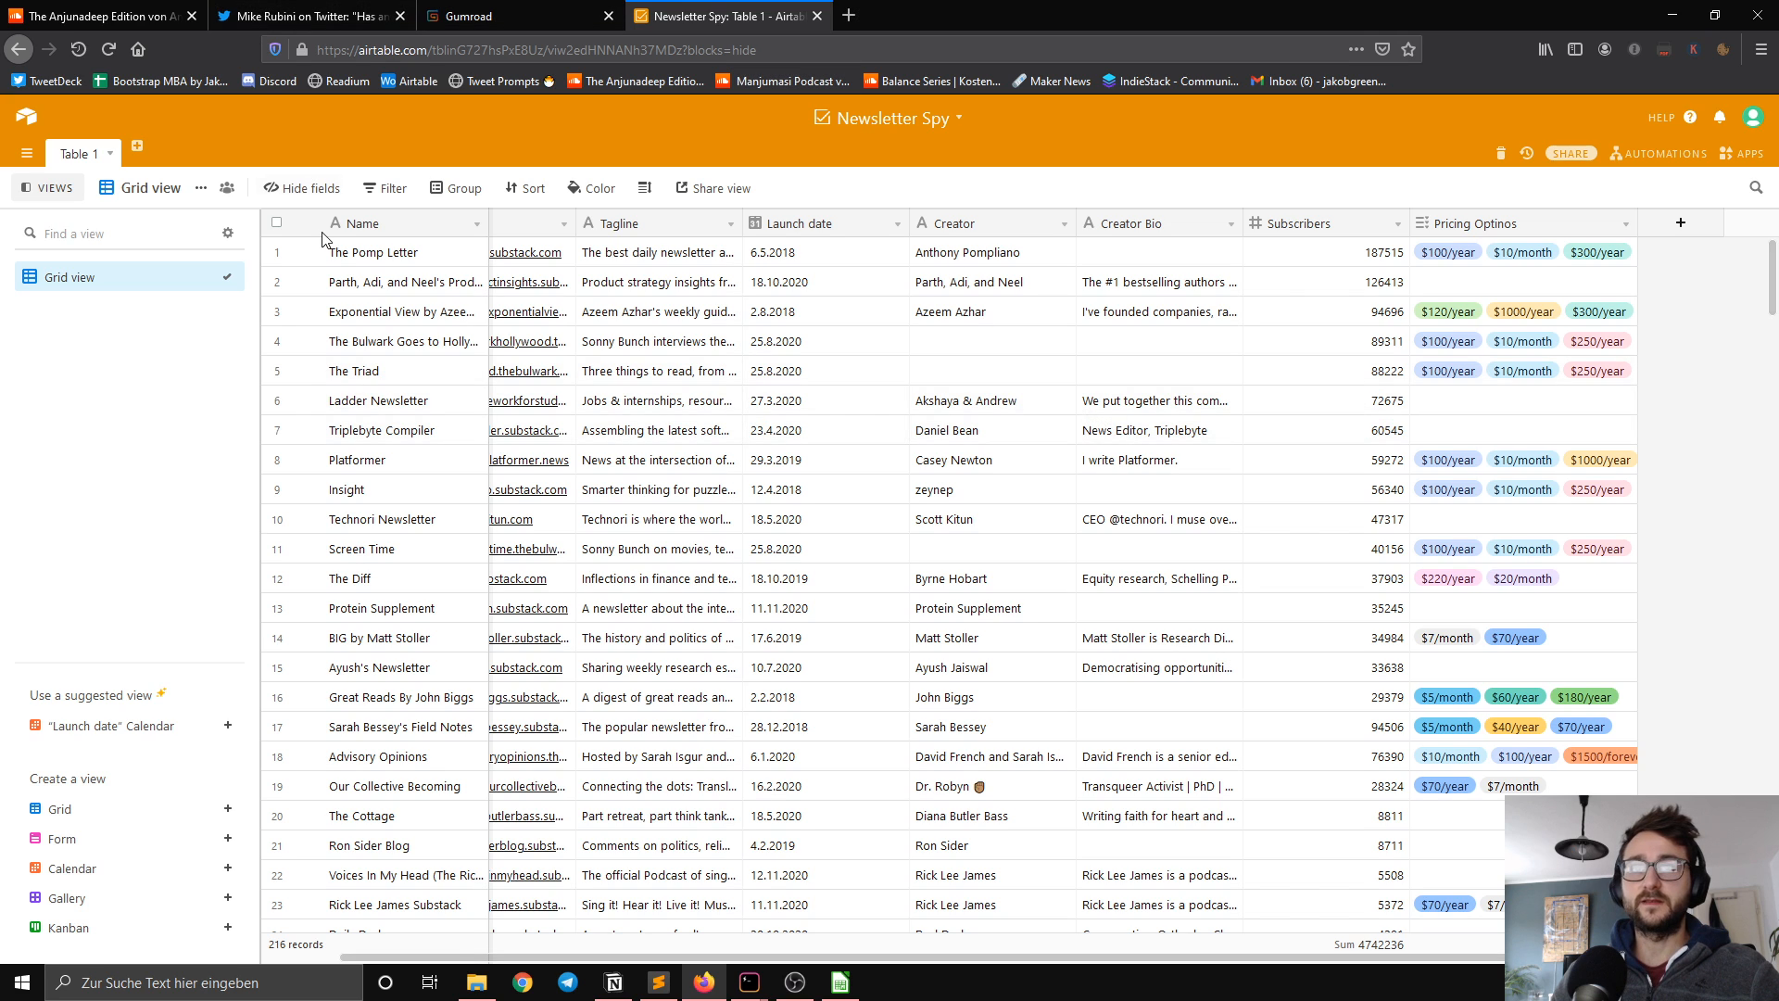
Step: Rename the grid view as Newsletter Spy
{"action": "double_click", "coordinate": [93, 282]}
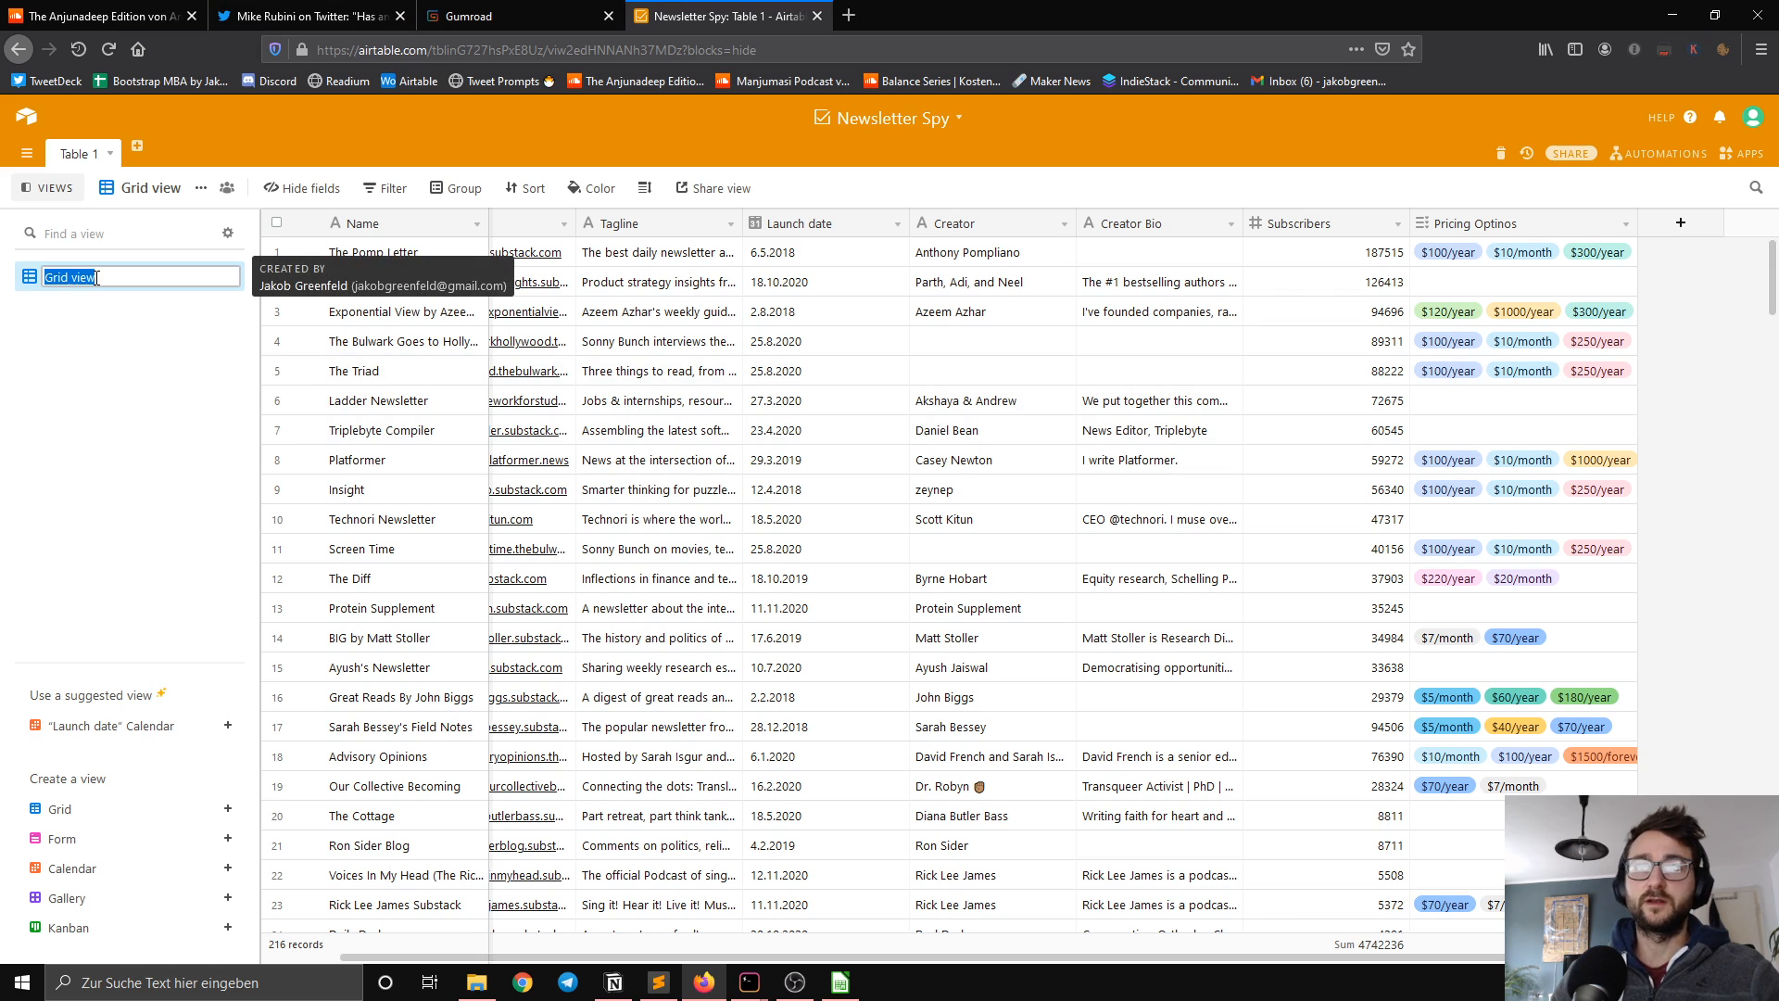
{"action": "type", "text": "Newsle"}
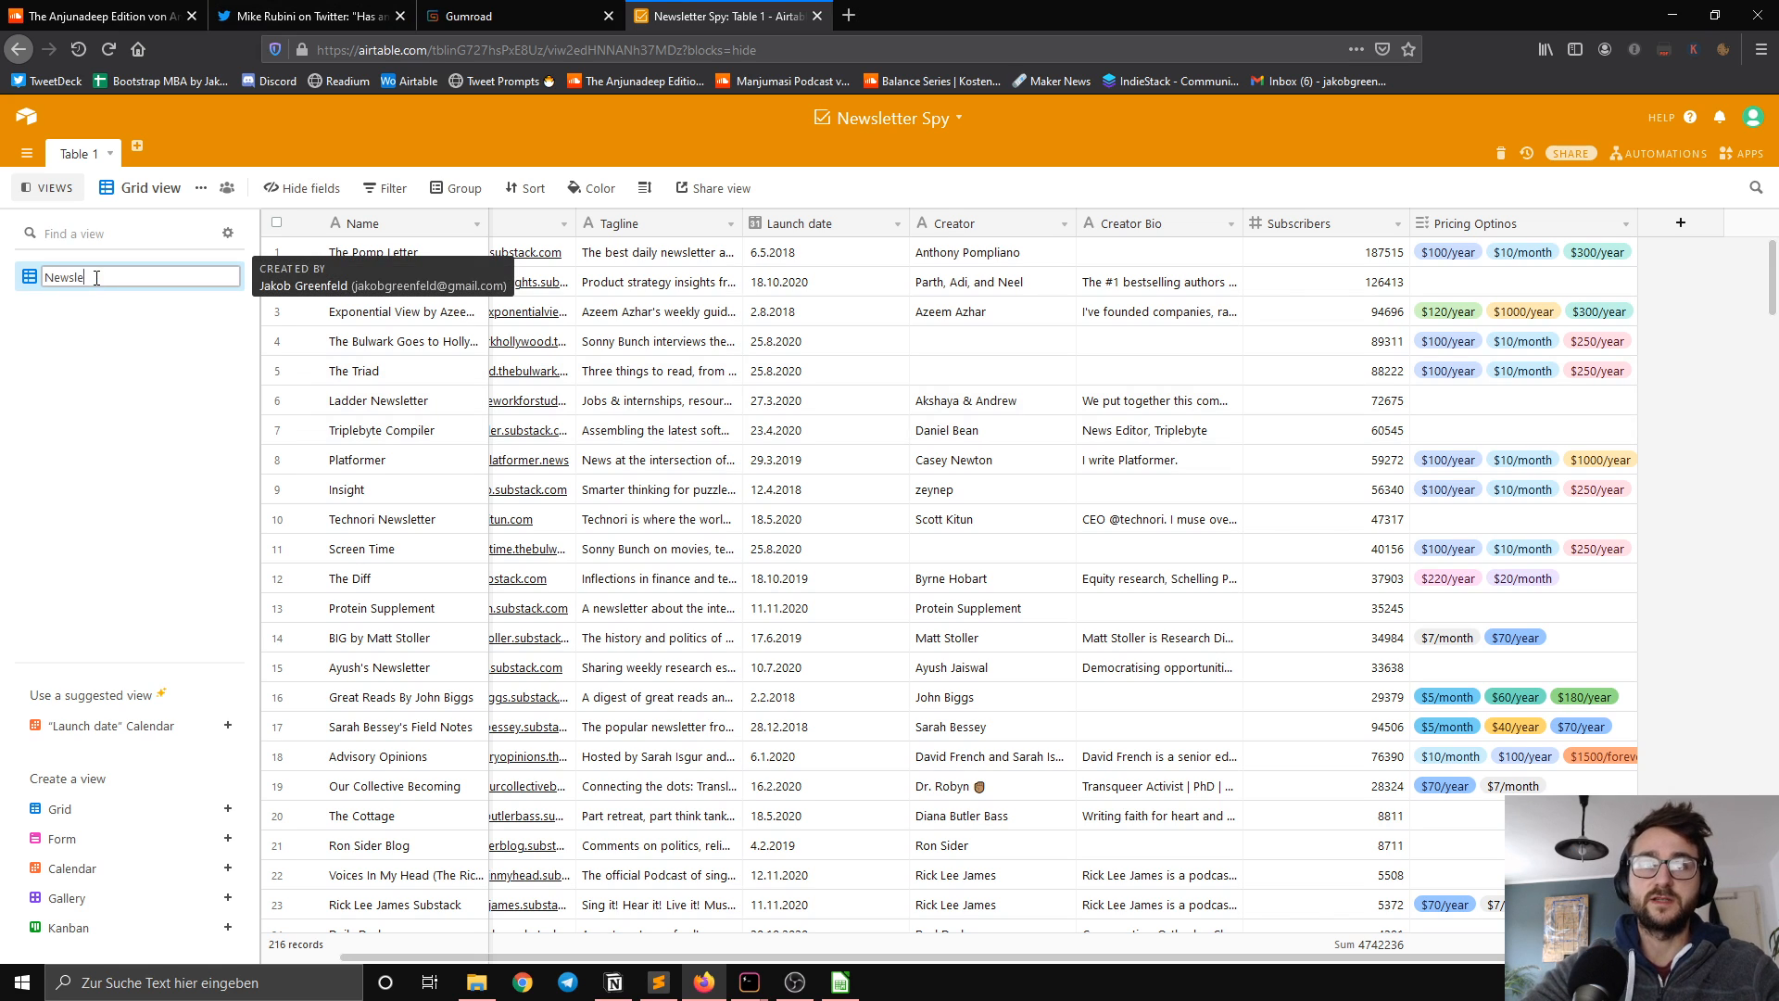
{"action": "type", "text": "tter Spy"}
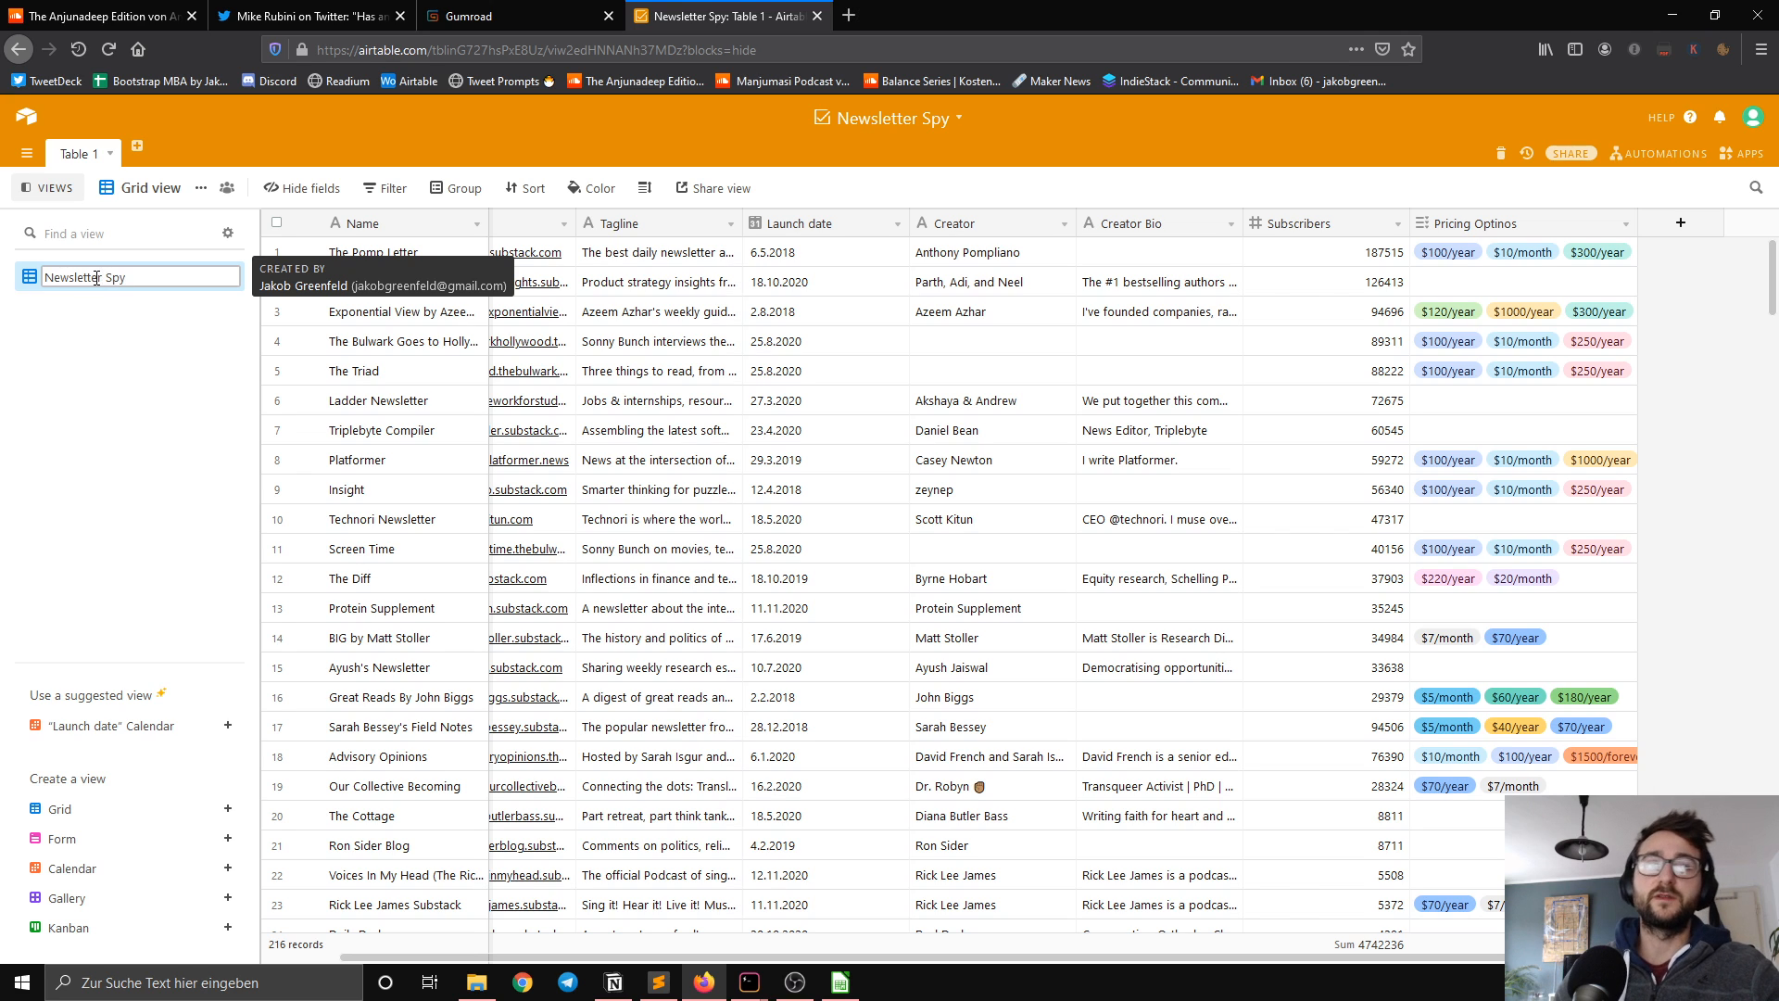
{"action": "key", "text": "Return"}
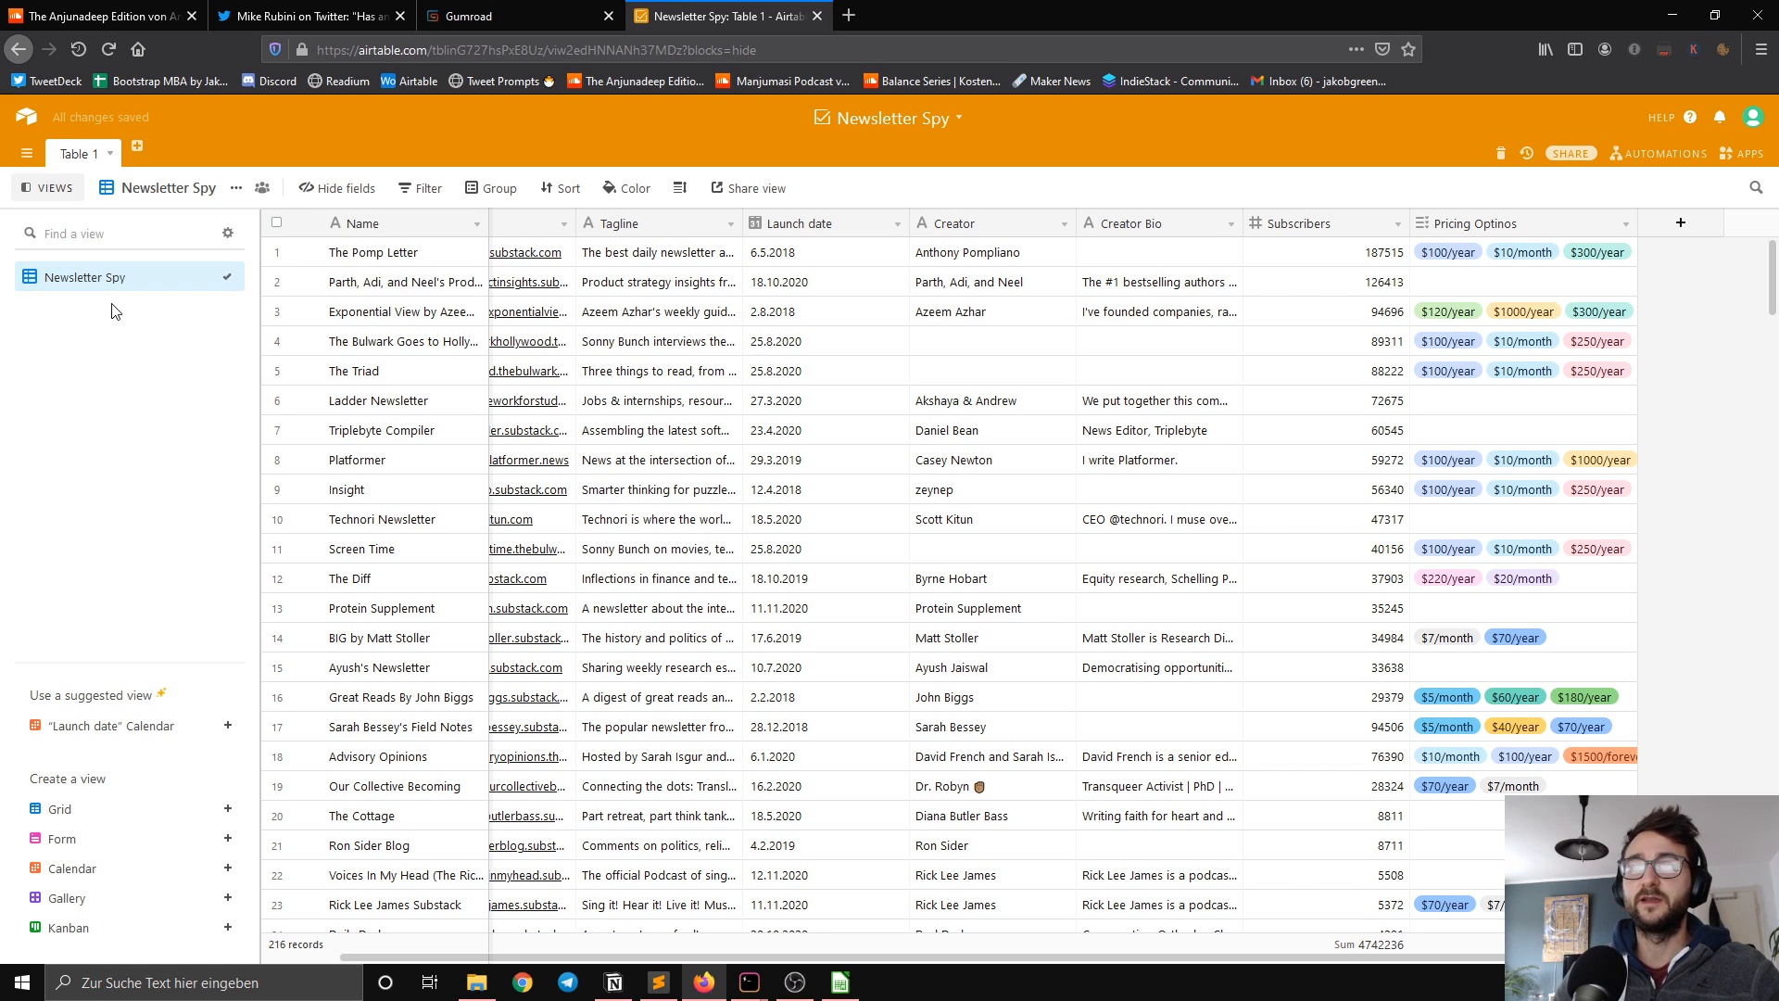
Step: Extend the grid view's name to Newsletter Spy - December 2020
{"action": "double_click", "coordinate": [189, 270]}
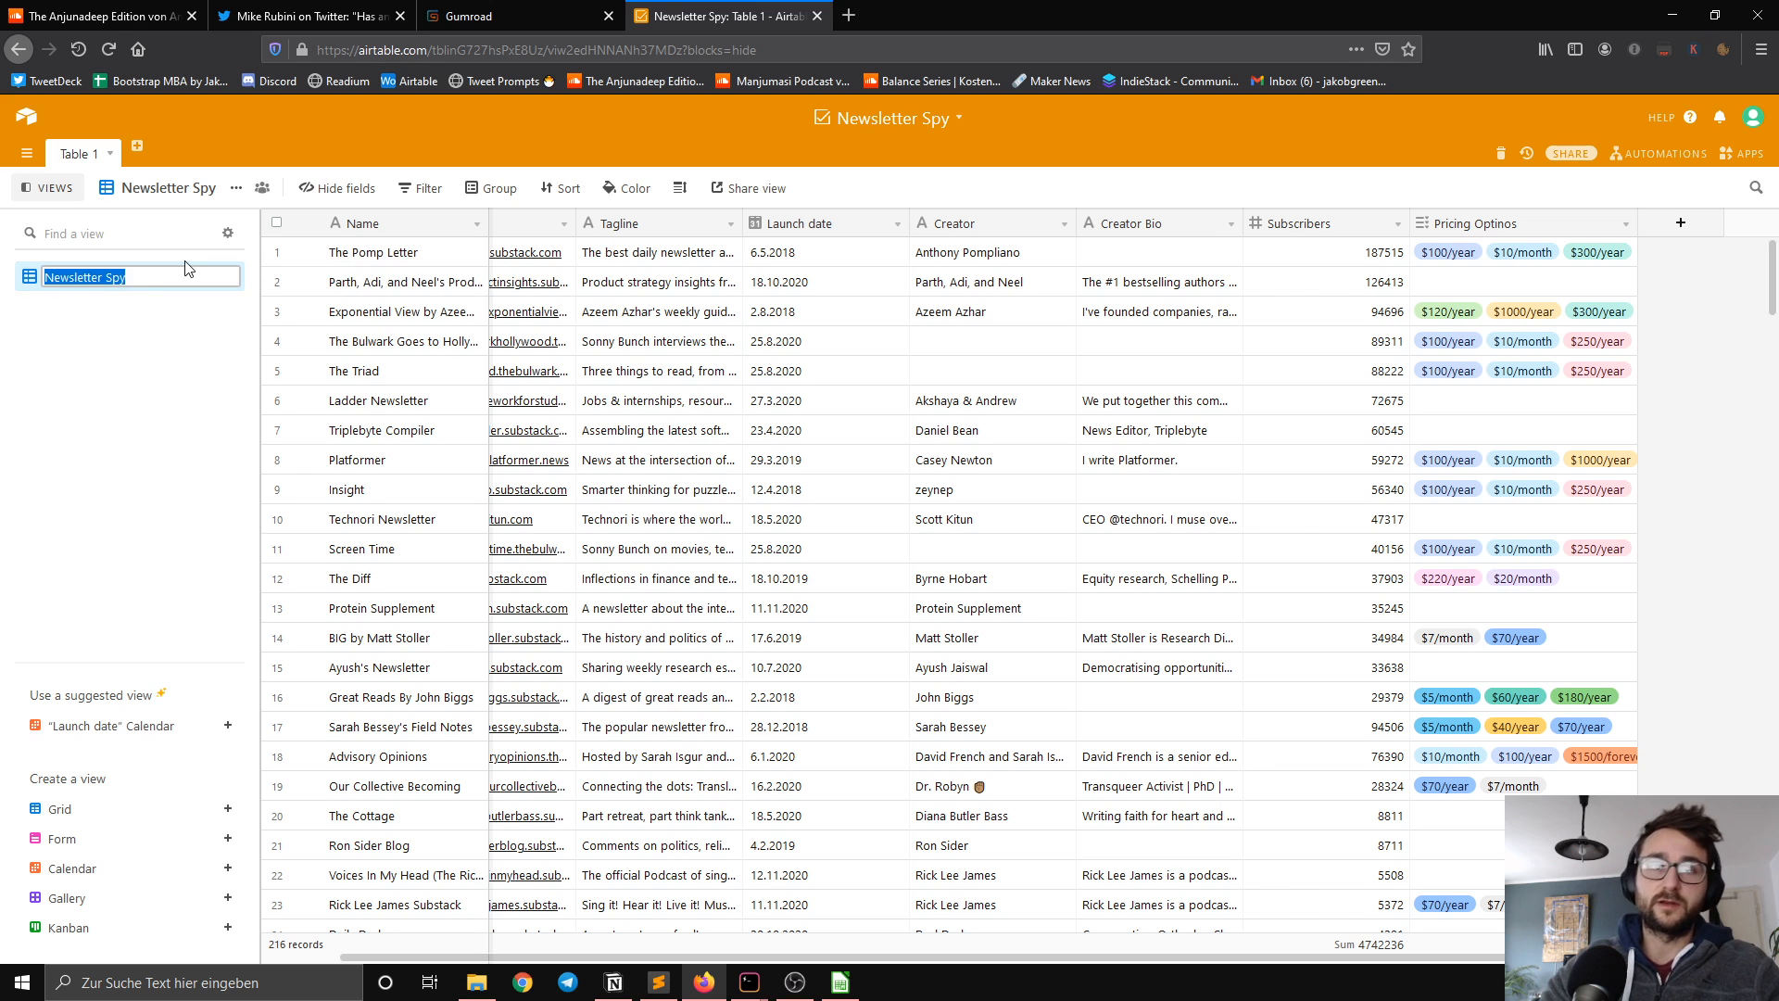
{"action": "key", "text": "Right"}
{"action": "type", "text": "- December 2020"}
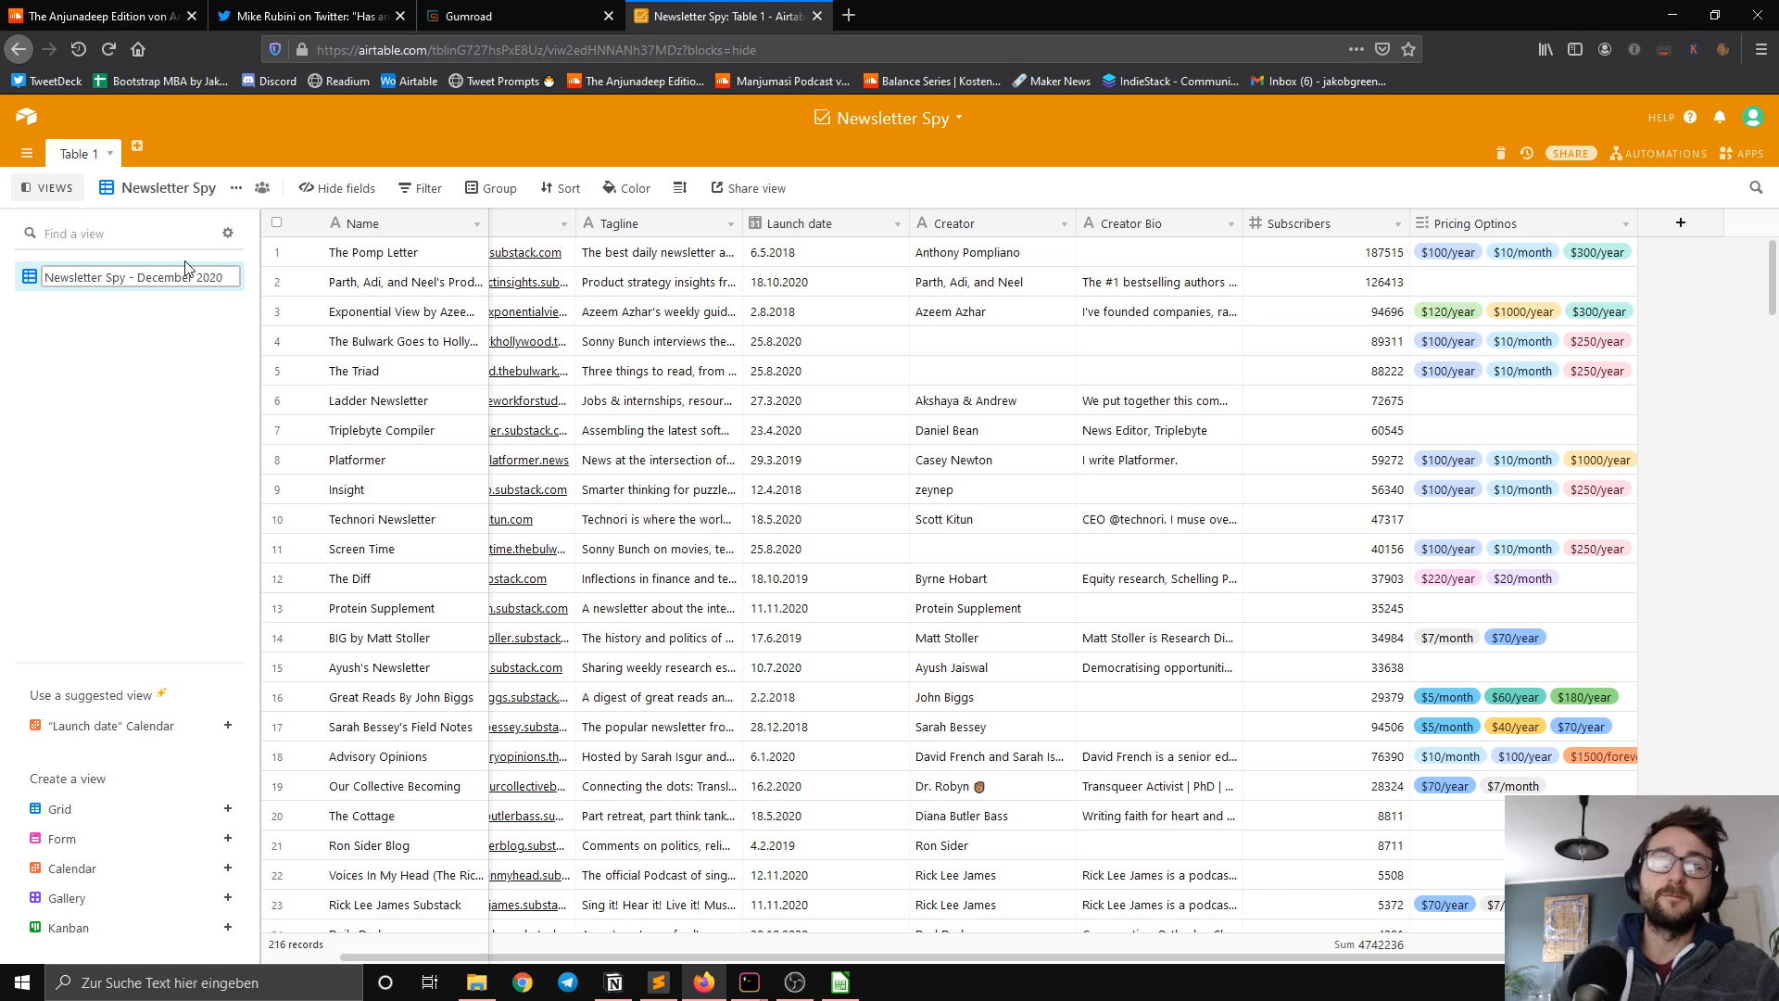
{"action": "key", "text": "Return"}
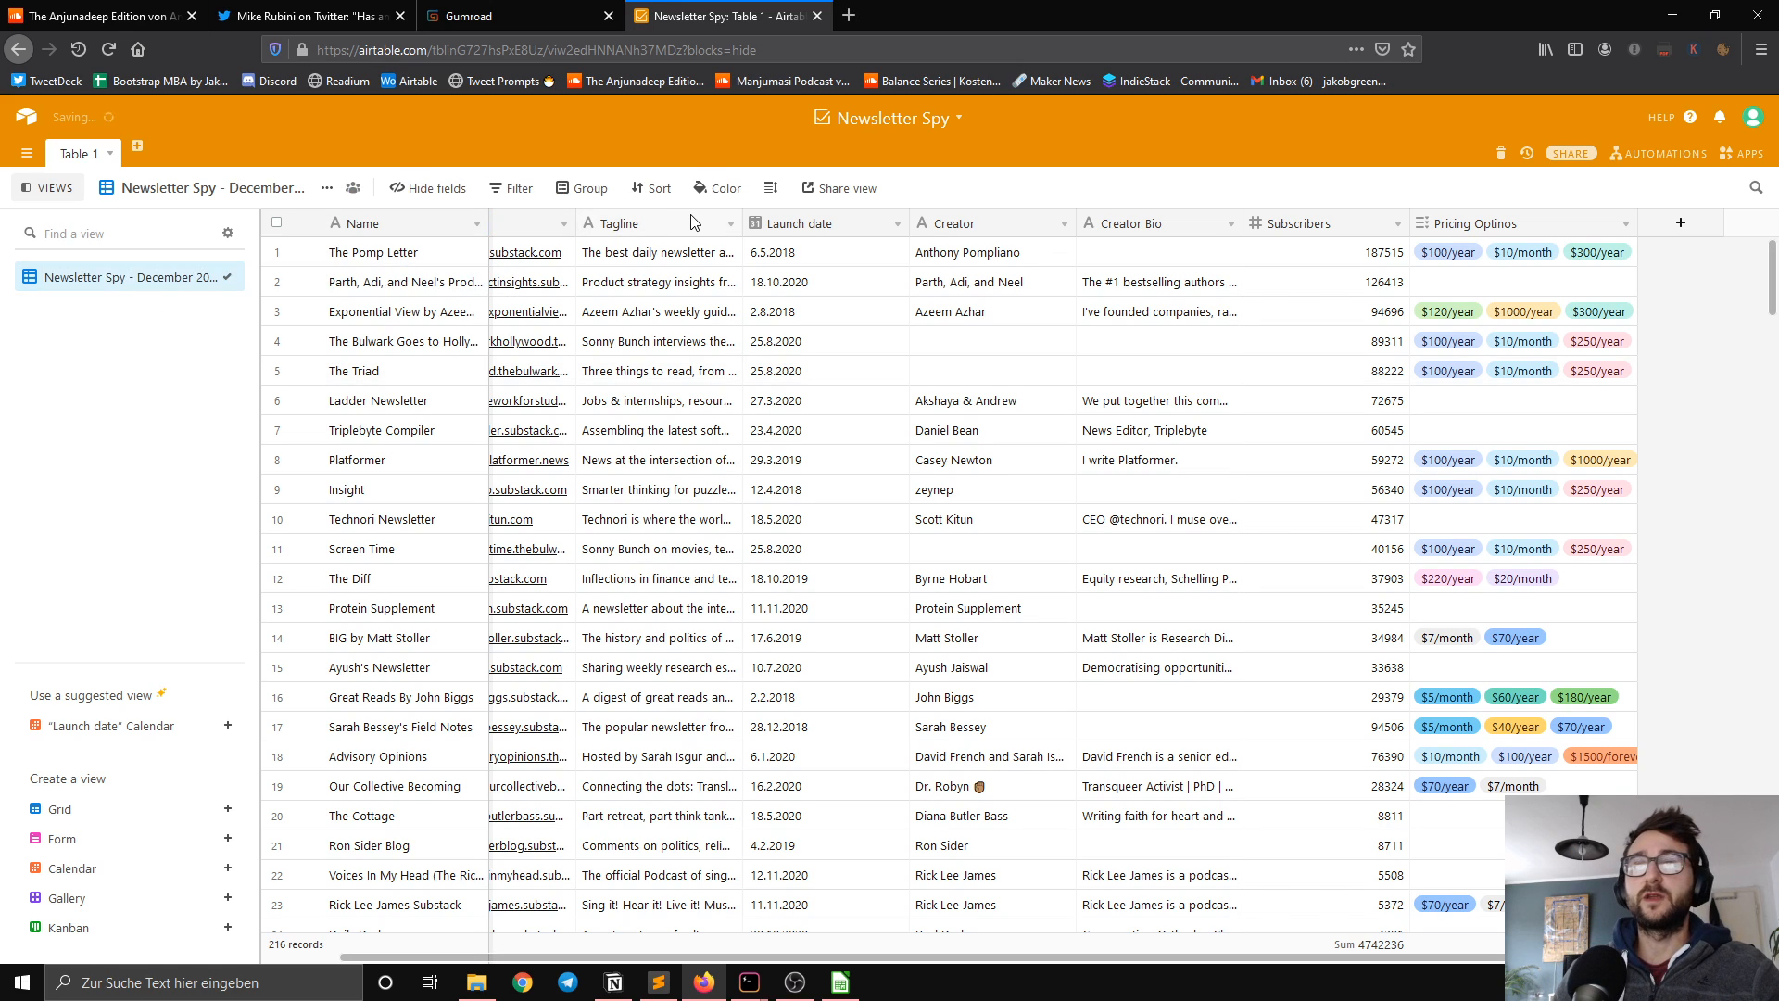
Step: Create a shareable link for the grid view and open that link in a new browser tab
{"action": "left_click", "coordinate": [845, 195]}
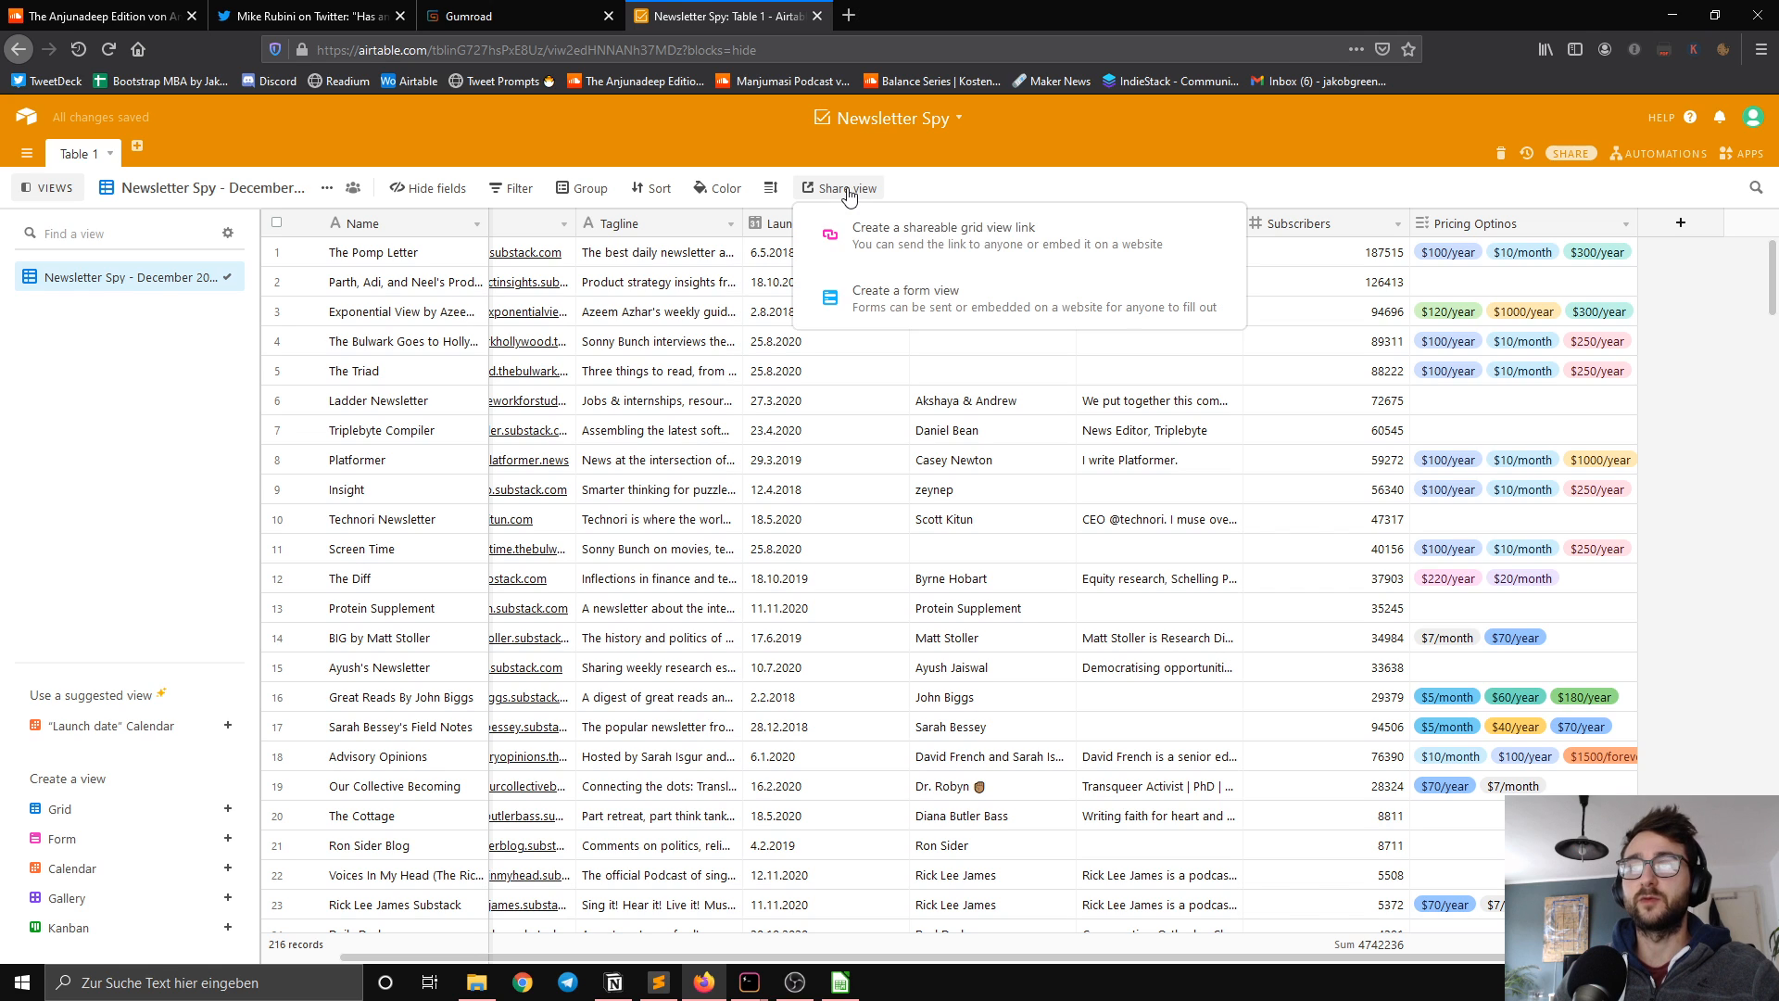
{"action": "left_click", "coordinate": [939, 241]}
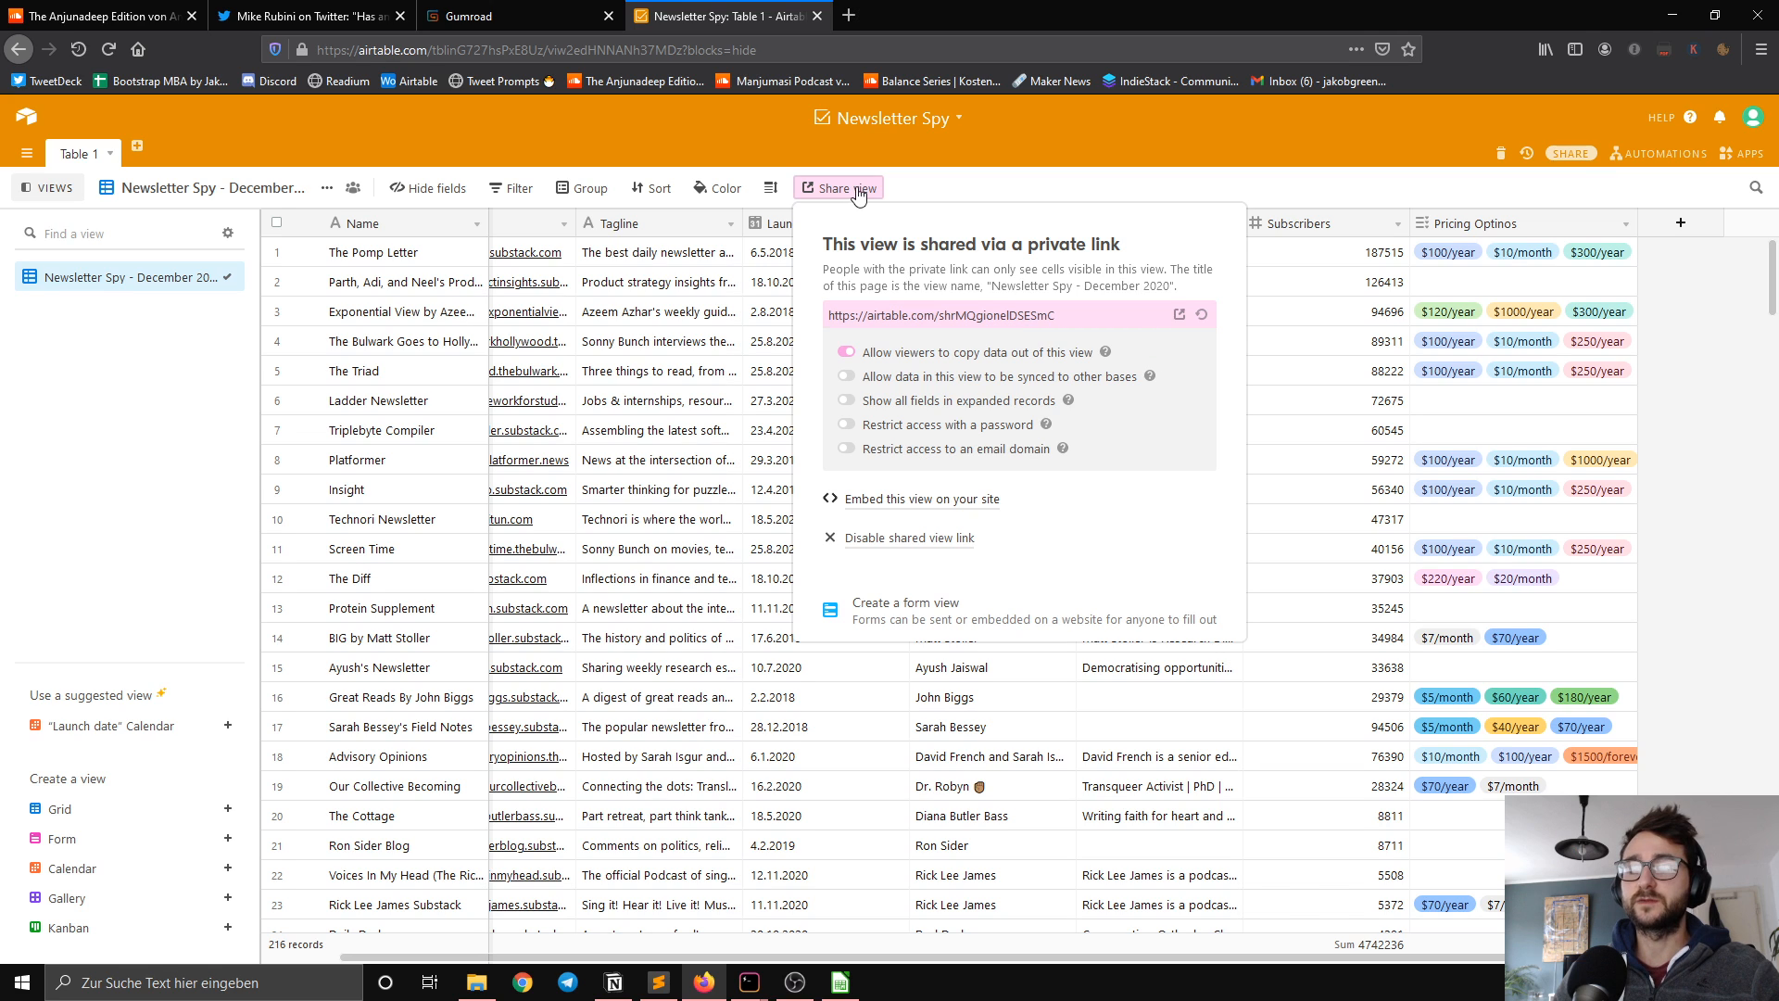
{"action": "left_click_drag", "start_coordinate": [827, 315], "coordinate": [1096, 312]}
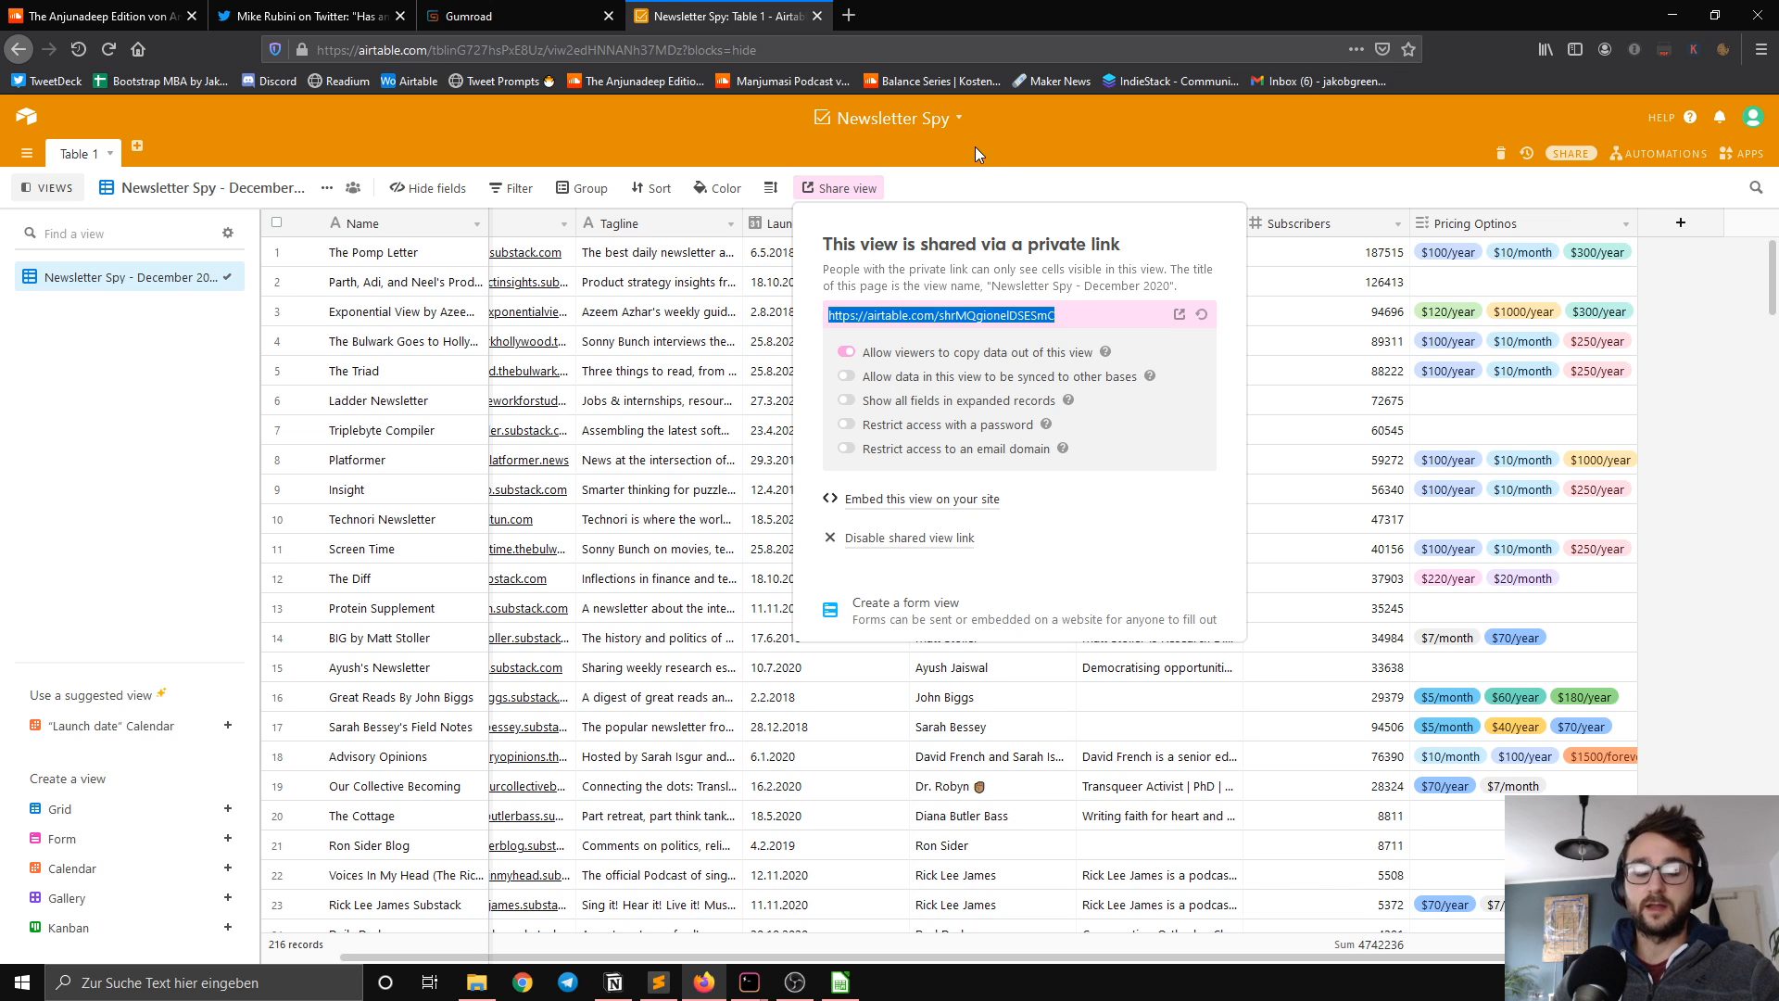
{"action": "left_click", "coordinate": [868, 9]}
{"action": "key", "text": "Return"}
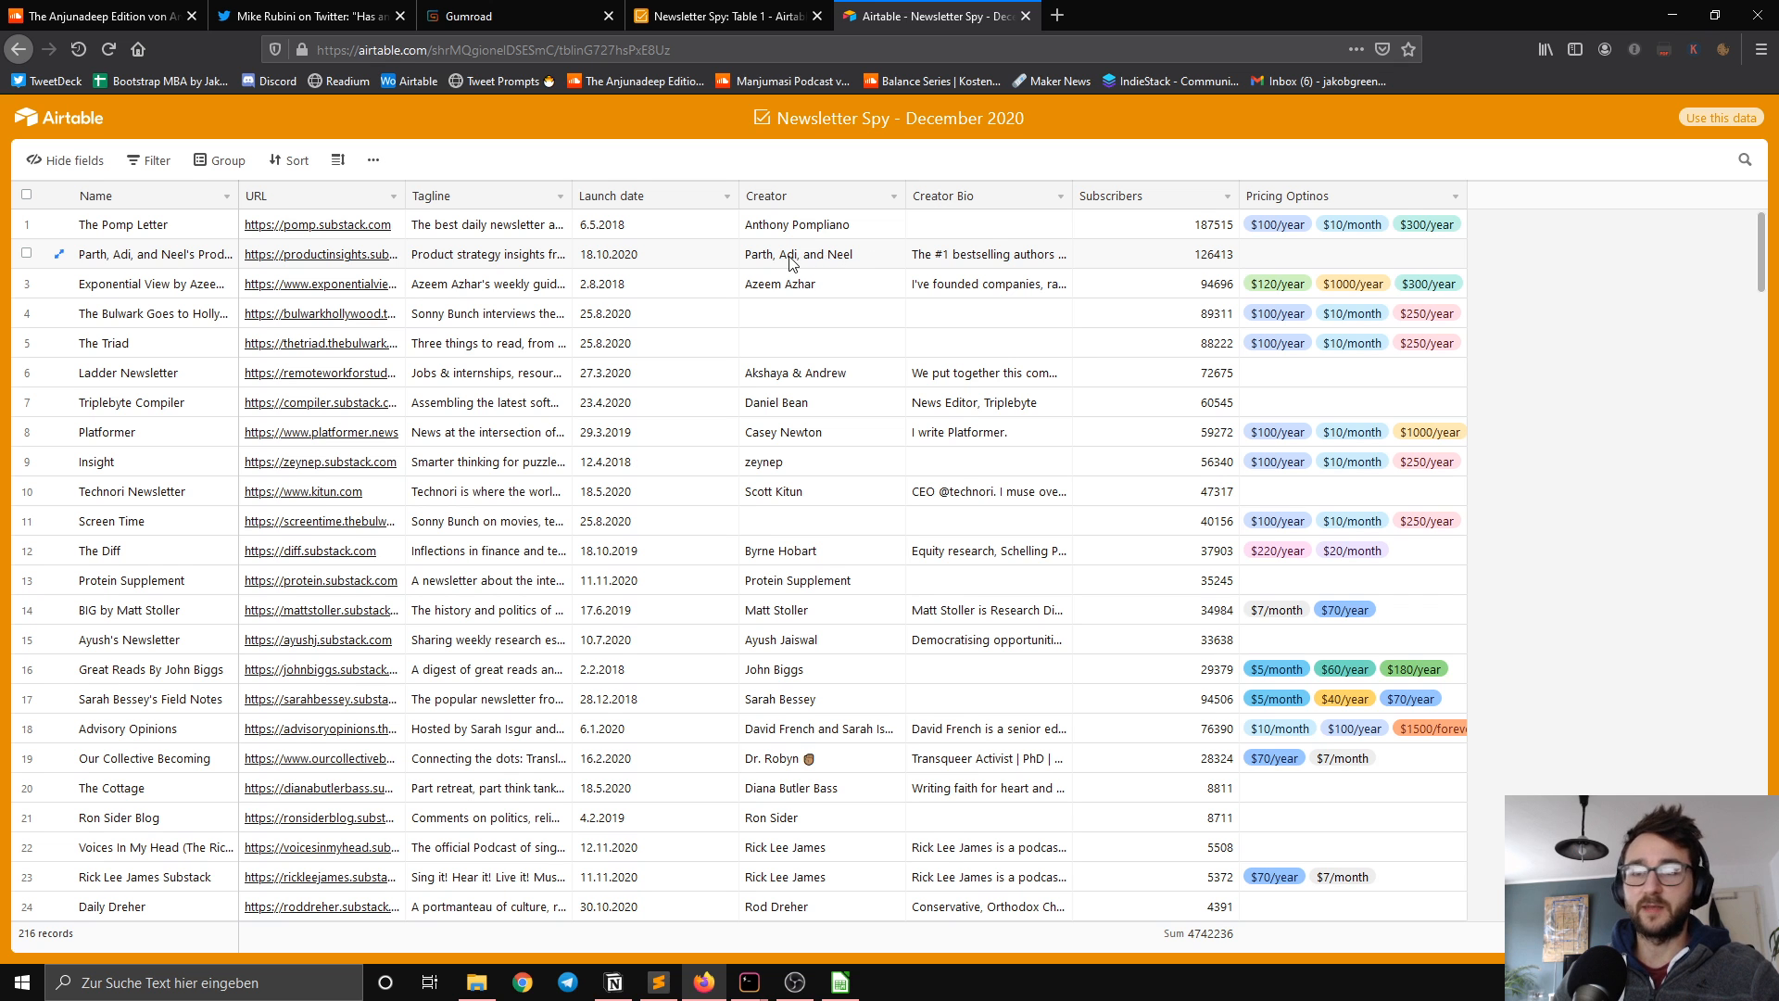
Step: Look through the shared view's records and compare the public page with the editable base
{"action": "scroll", "coordinate": [802, 467], "scroll_direction": "down", "scroll_amount": 2}
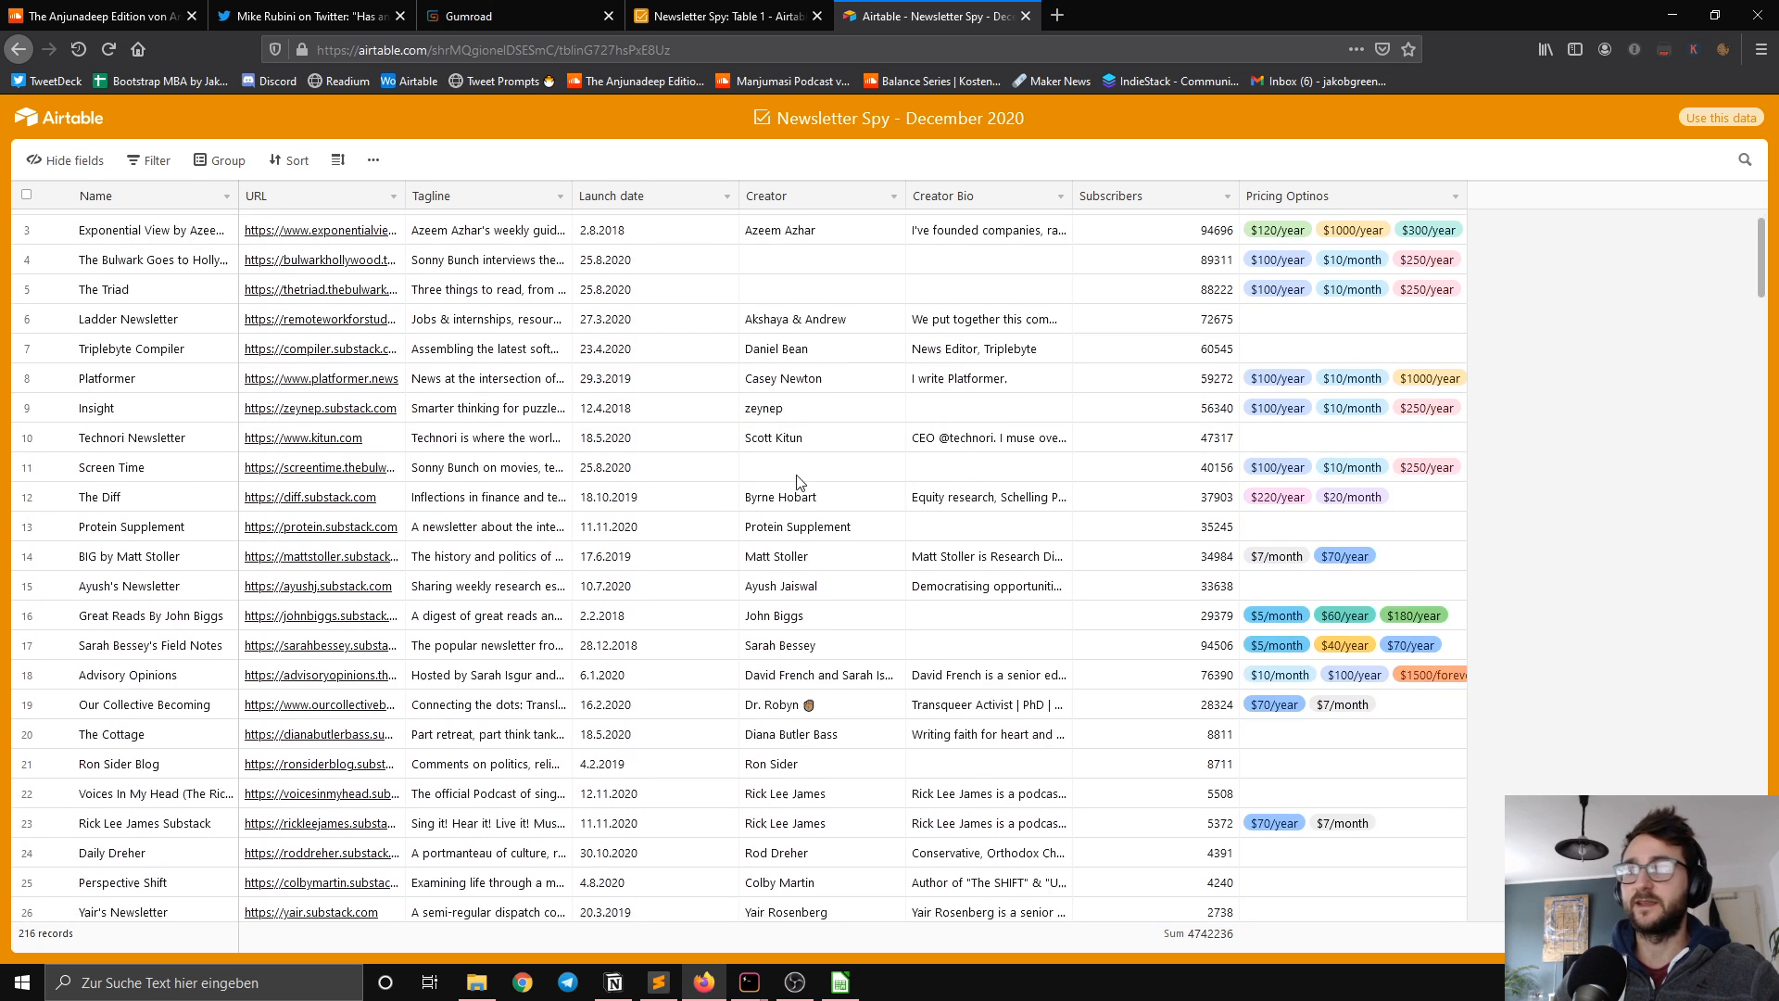
{"action": "scroll", "coordinate": [798, 471], "scroll_direction": "up", "scroll_amount": 2}
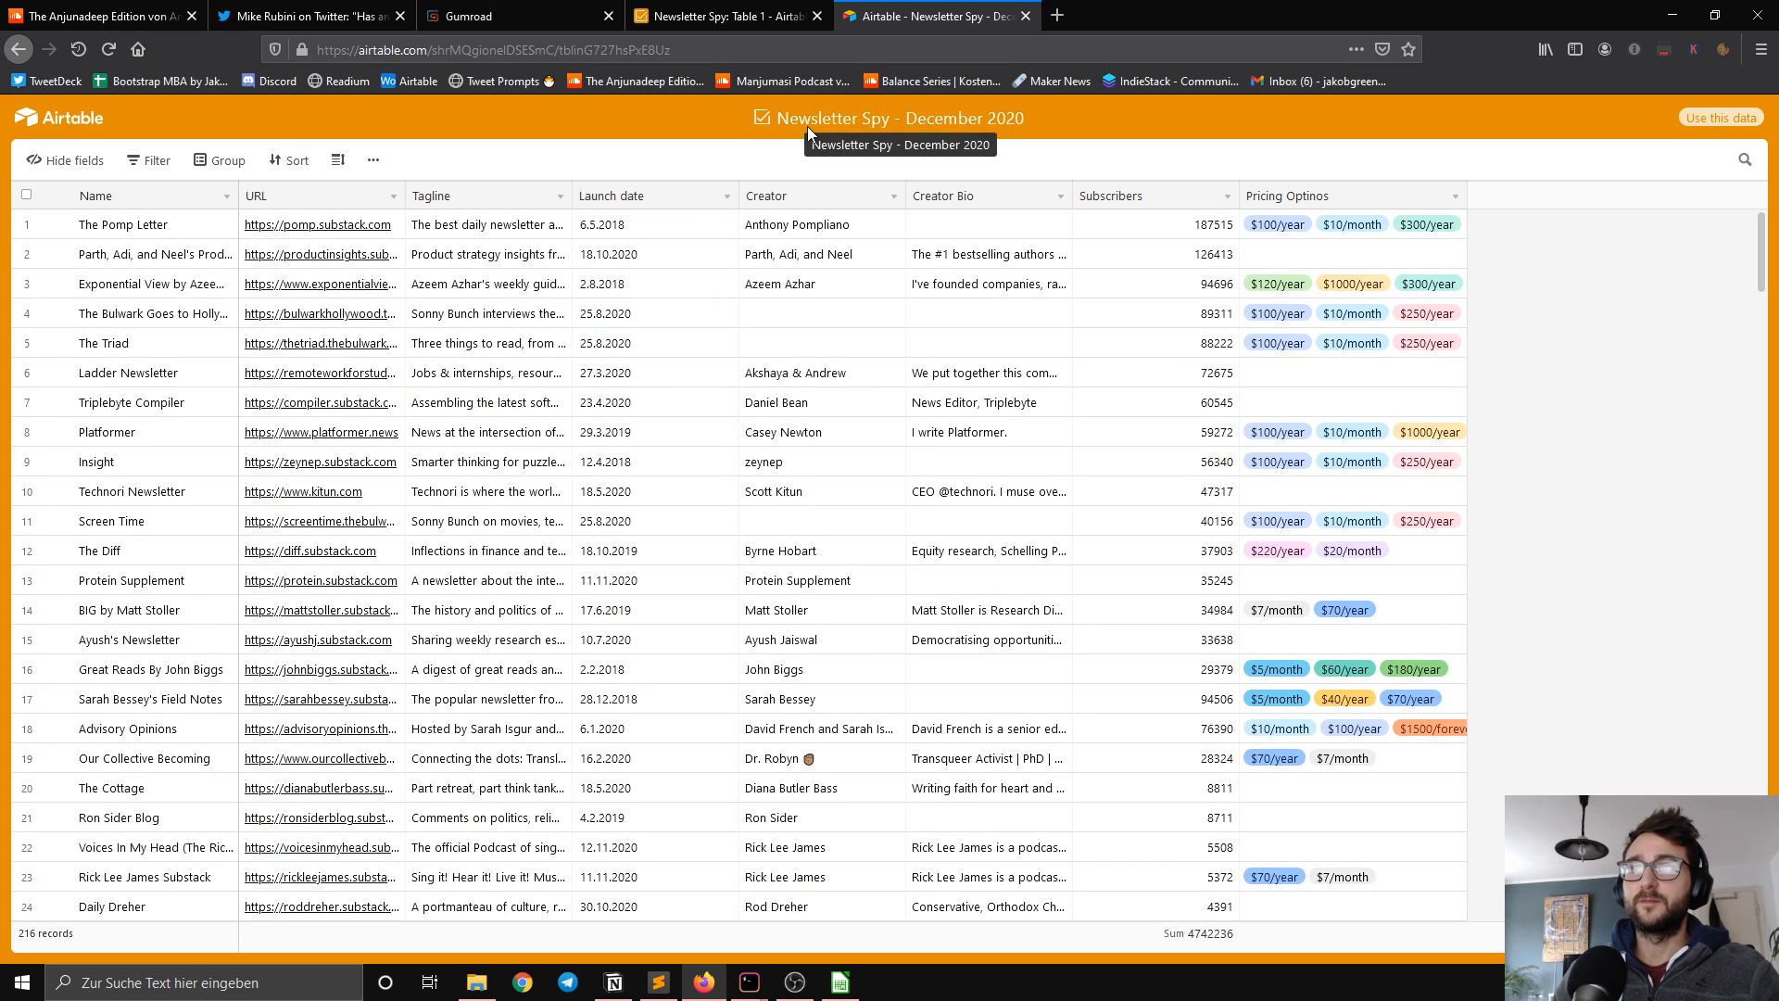
{"action": "left_click", "coordinate": [748, 25]}
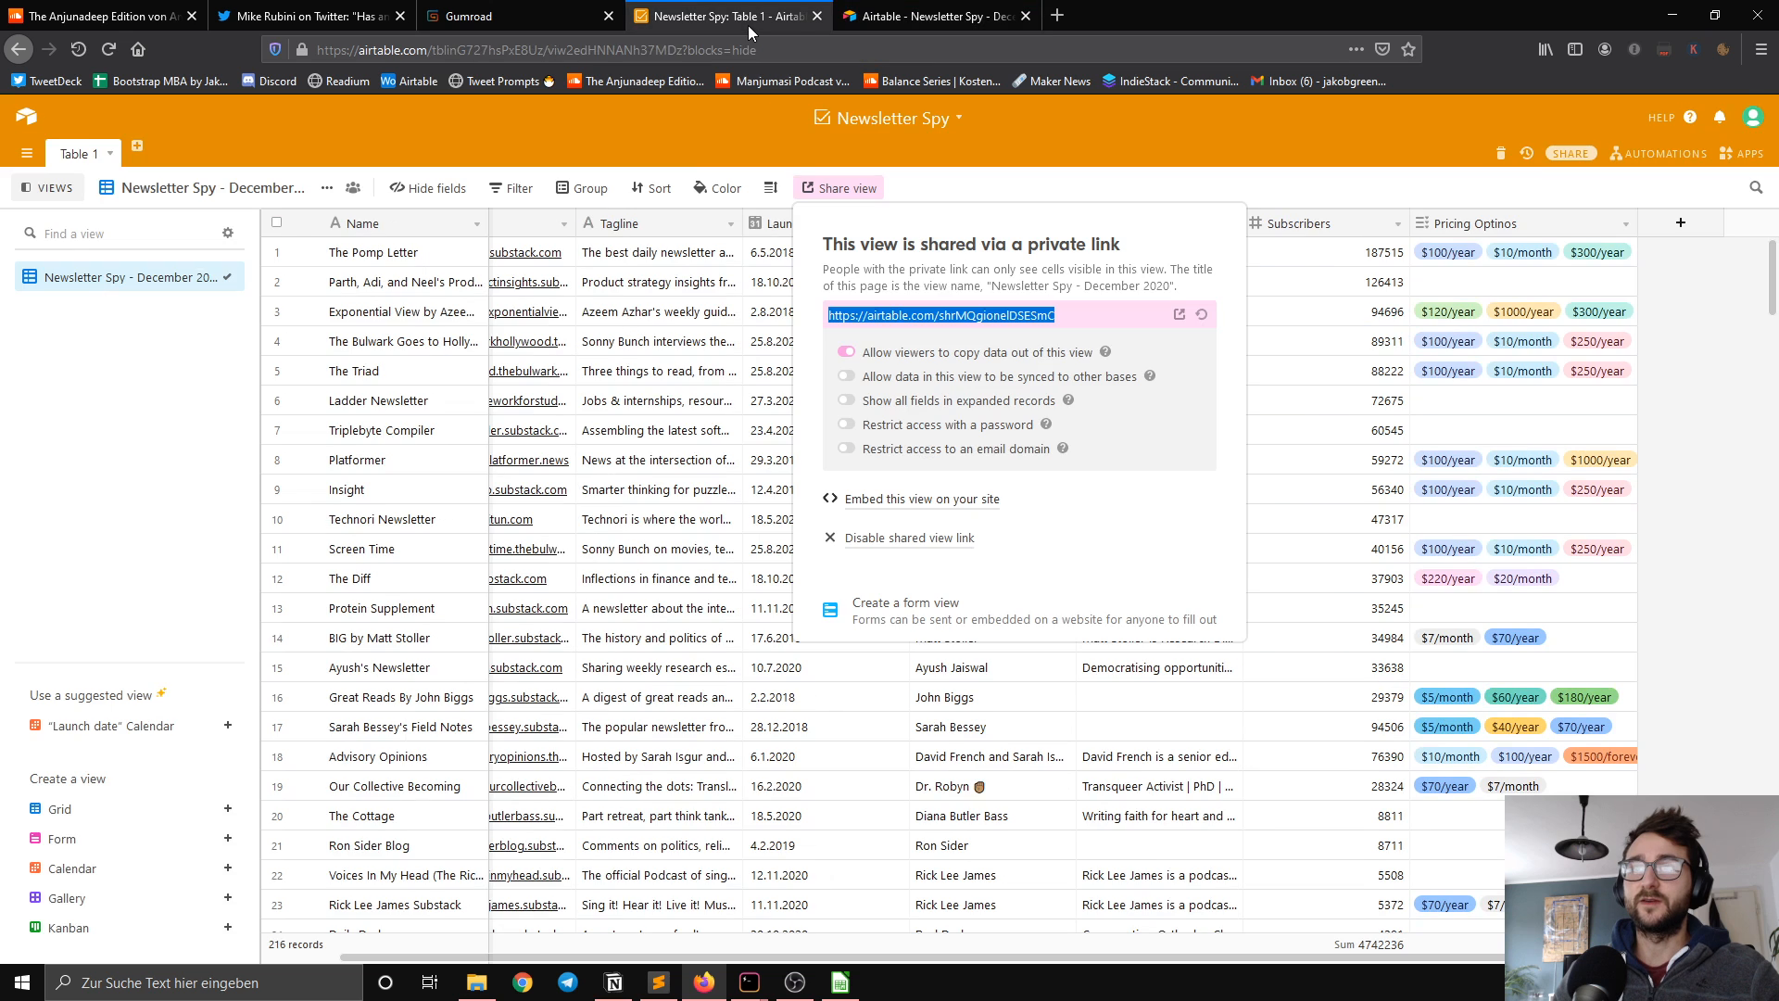
{"action": "left_click", "coordinate": [691, 366]}
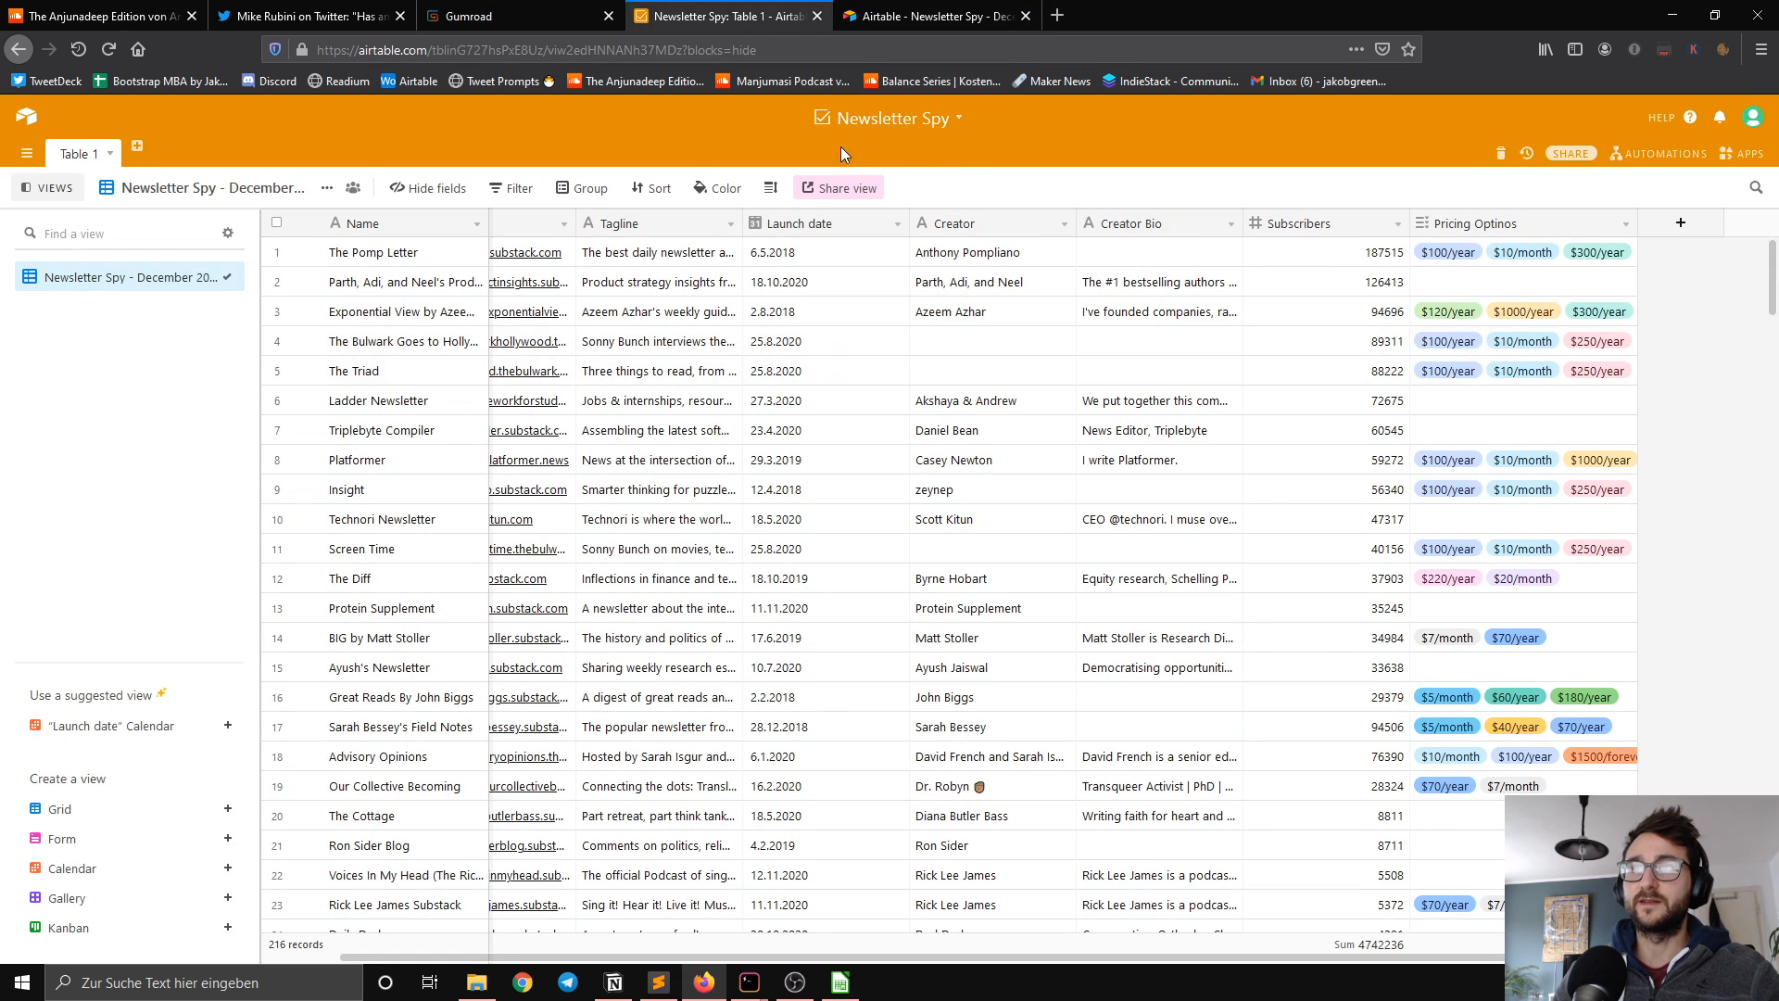
{"action": "left_click", "coordinate": [936, 16]}
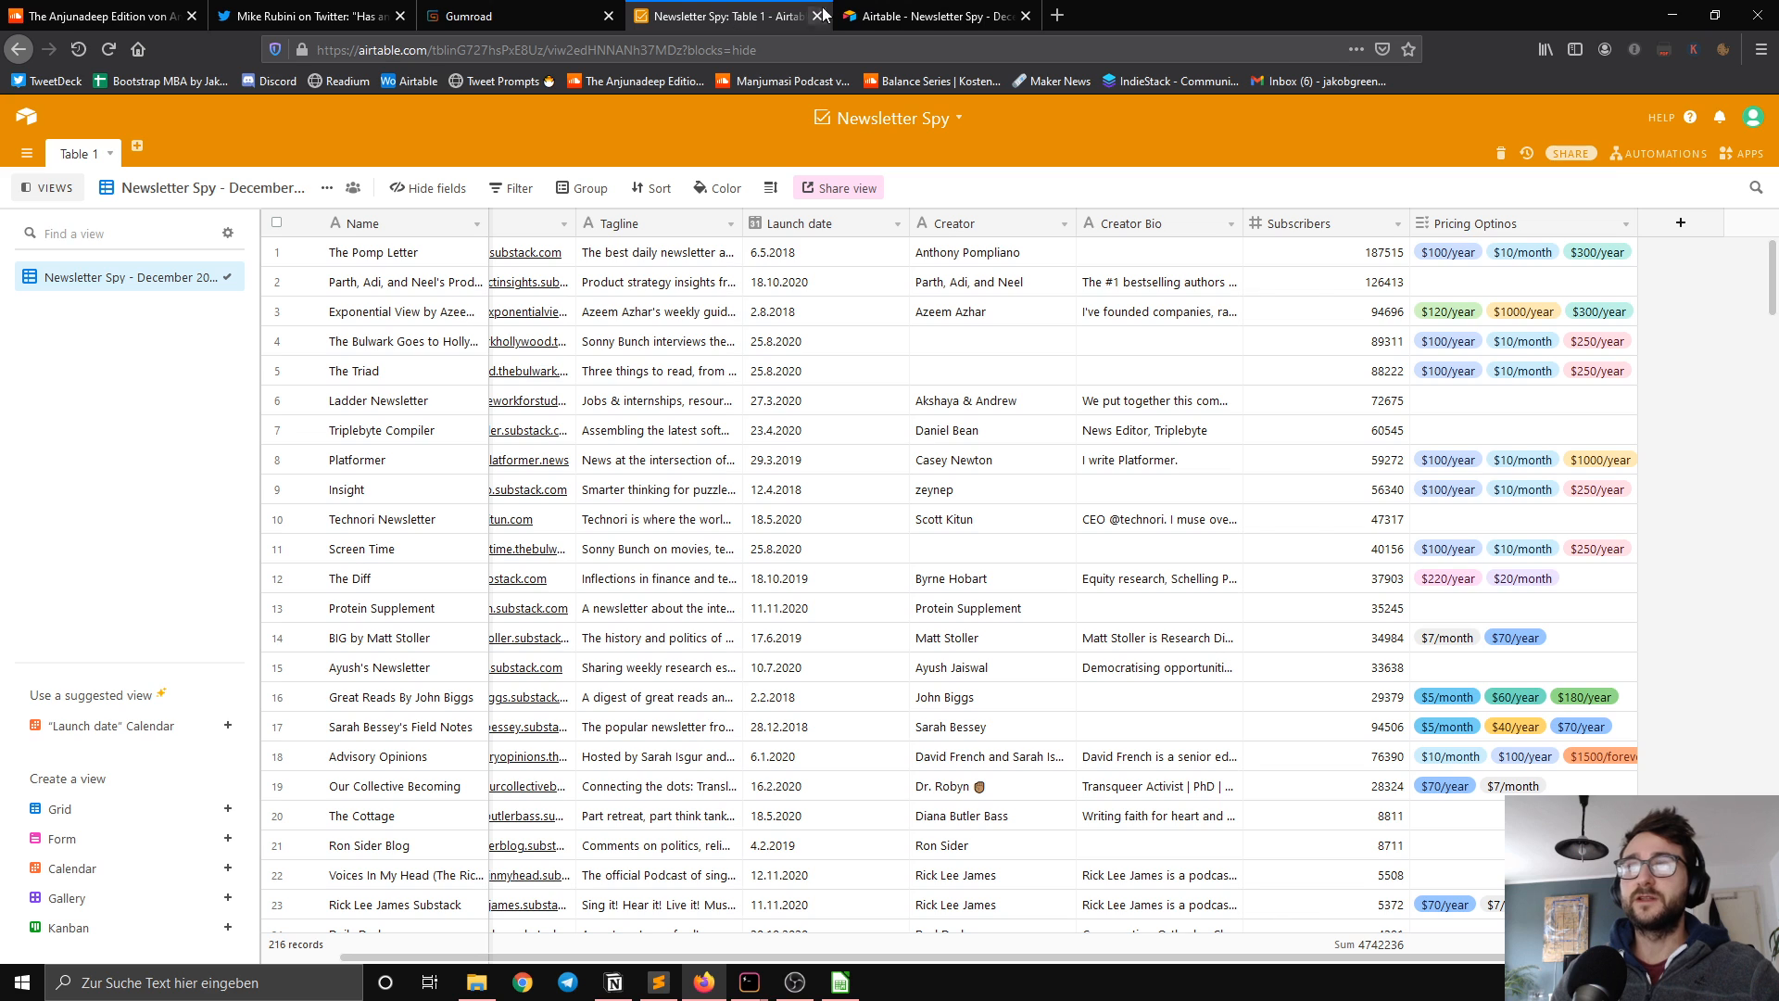
Step: Copy the private share link from the grid view's sharing options
{"action": "left_click", "coordinate": [852, 195]}
{"action": "left_click", "coordinate": [947, 316]}
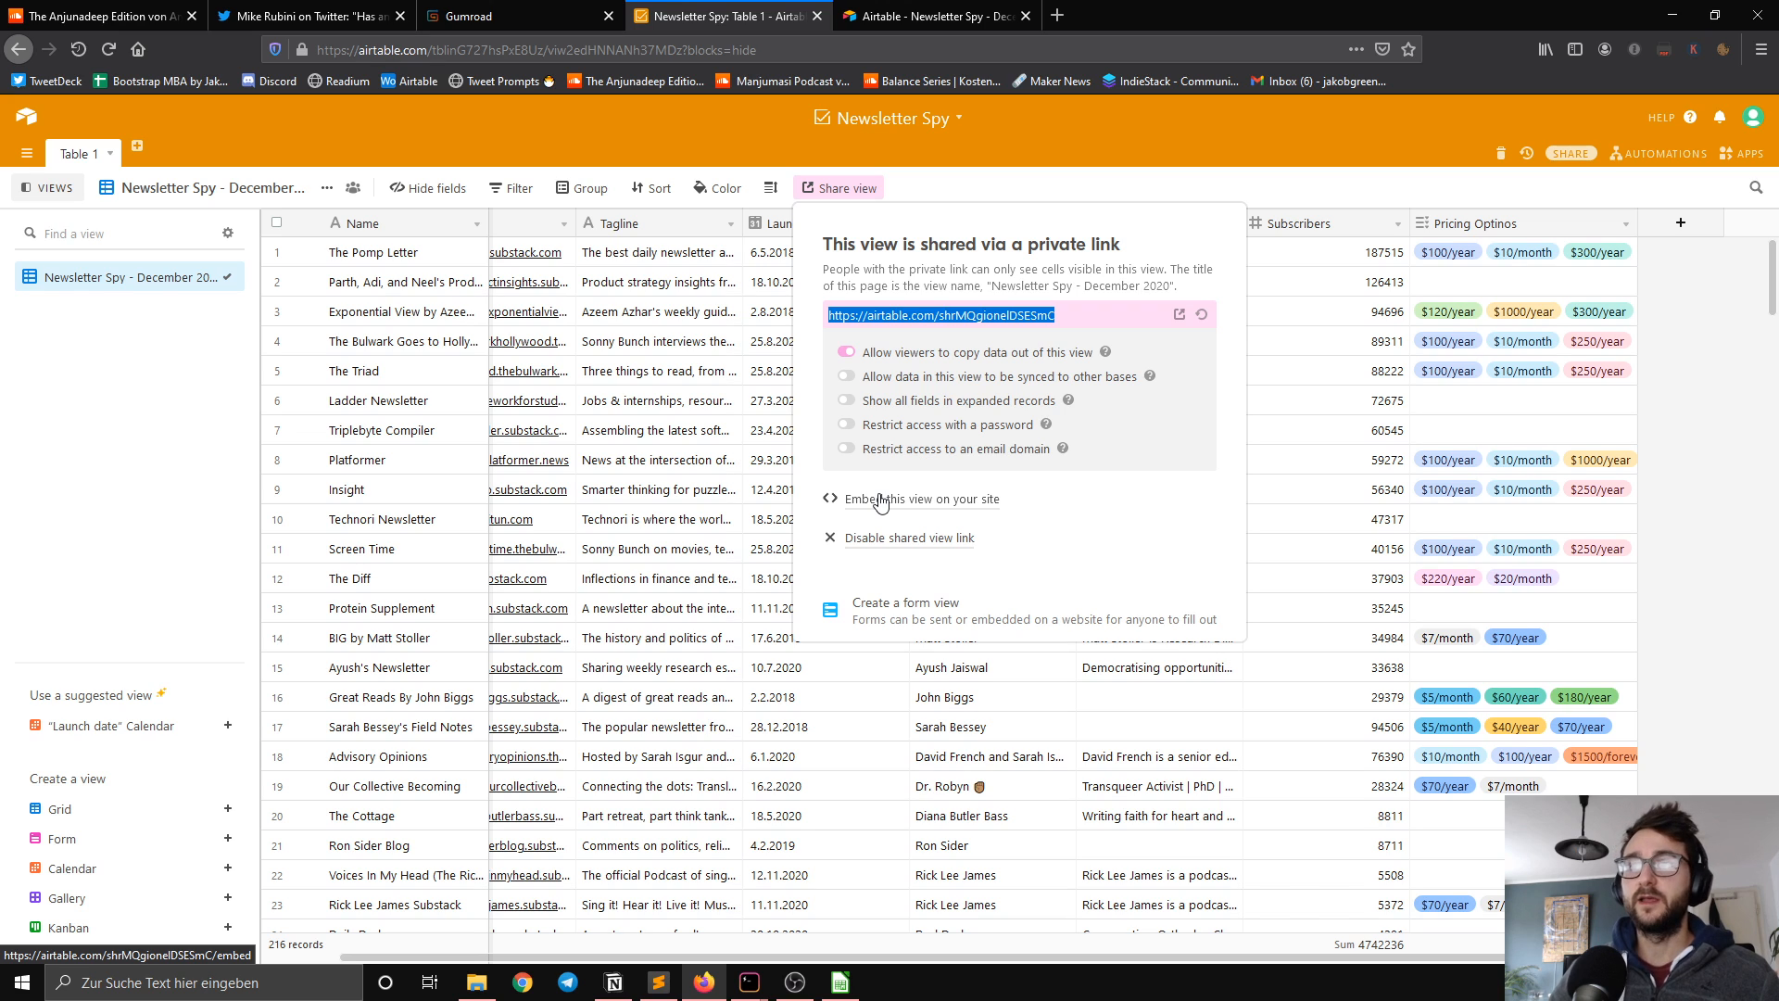
{"action": "right_click", "coordinate": [1041, 315]}
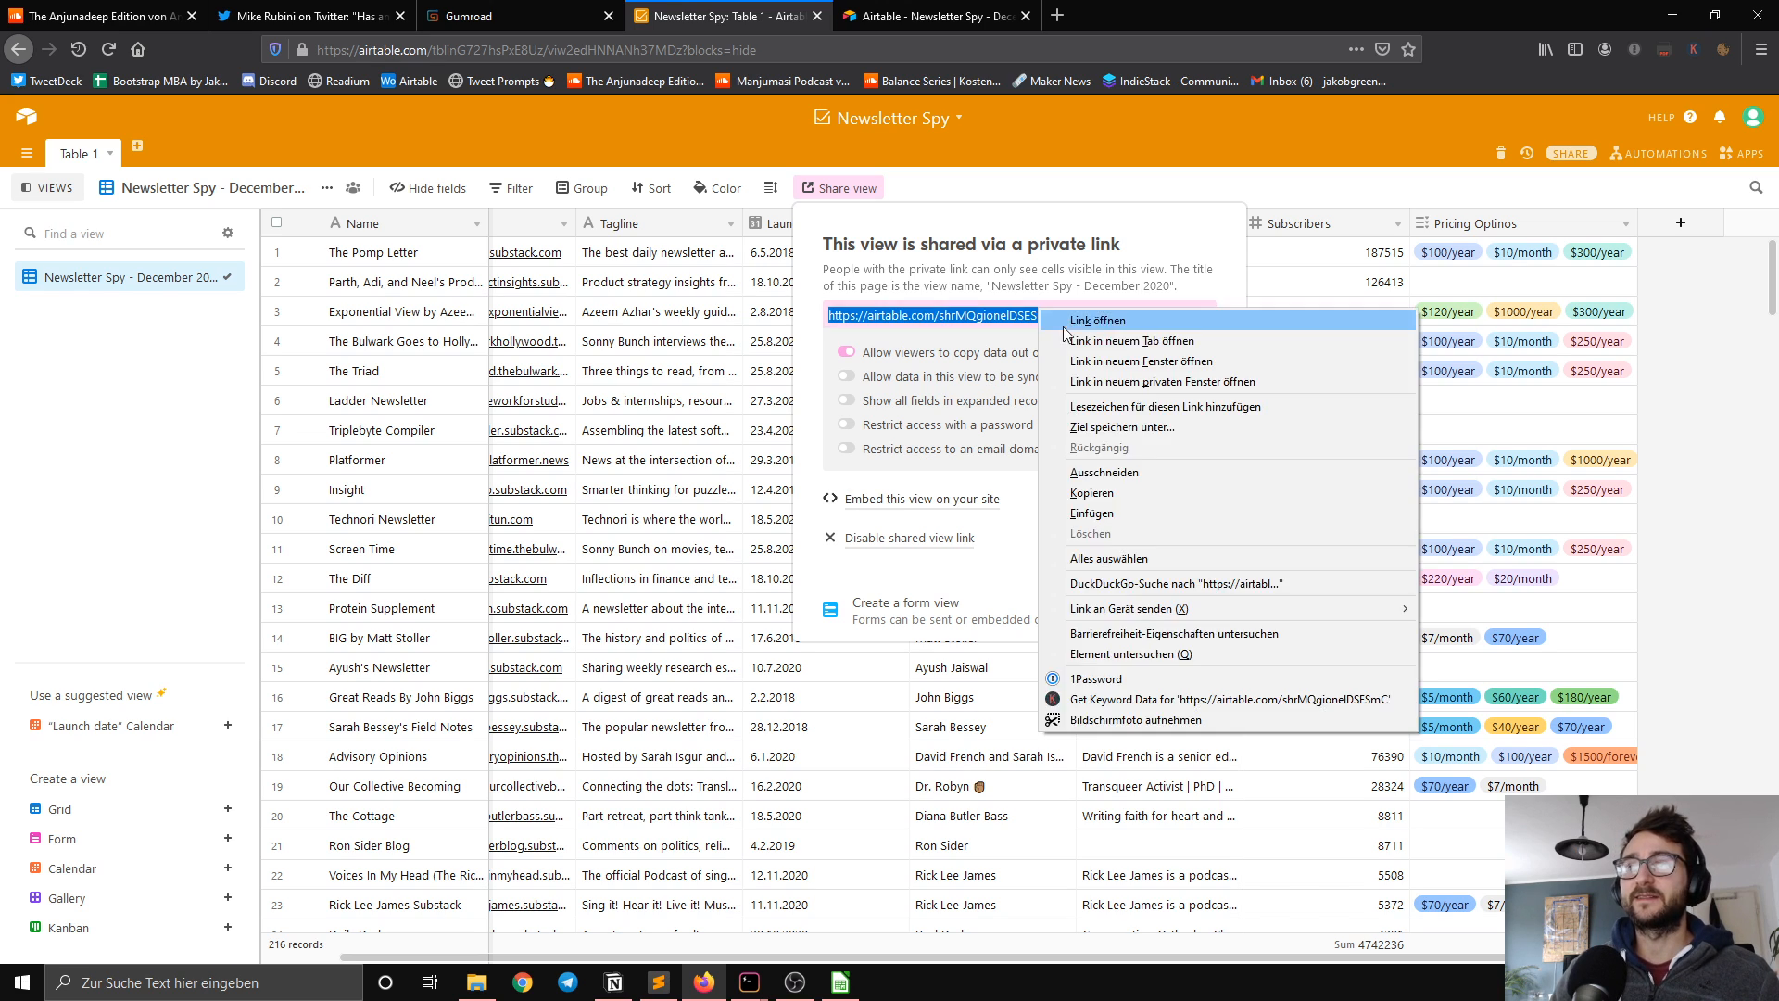
{"action": "left_click", "coordinate": [1102, 492]}
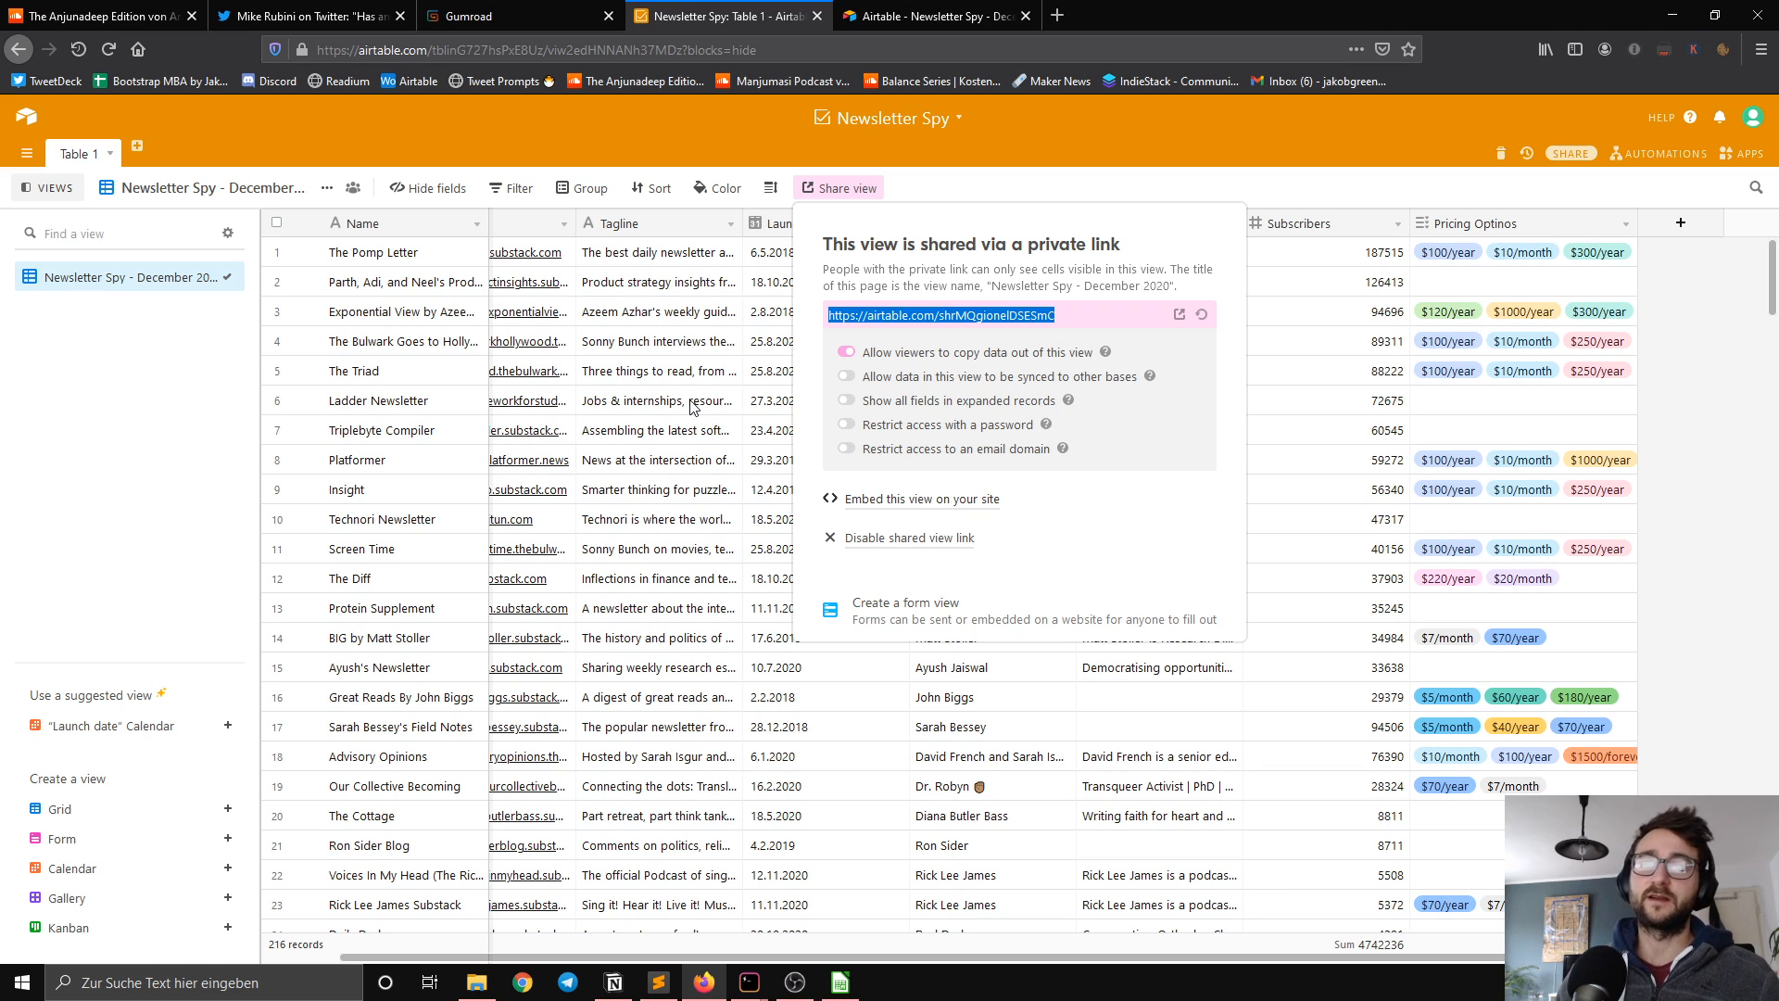
{"action": "right_click", "coordinate": [937, 315]}
{"action": "left_click", "coordinate": [1026, 502]}
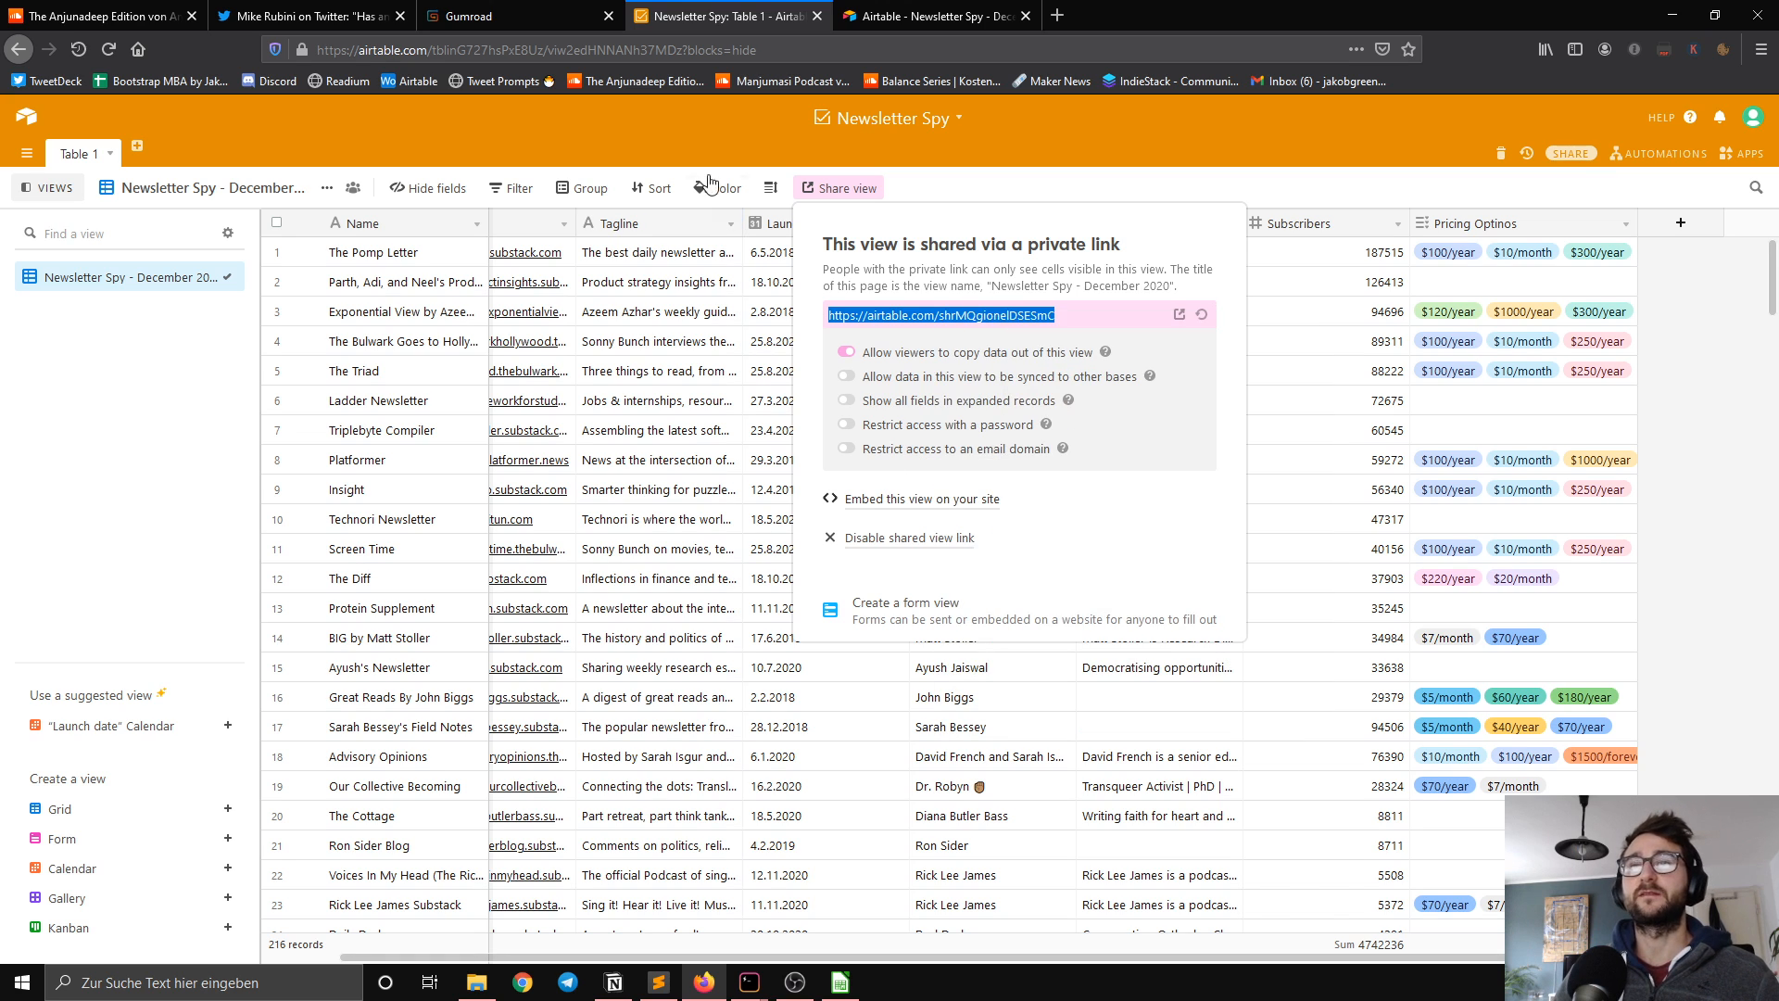
Step: On Gumroad, create a Classic product named Newsletter Spy priced at $14.99 and continue to its customization page
{"action": "left_click", "coordinate": [524, 16]}
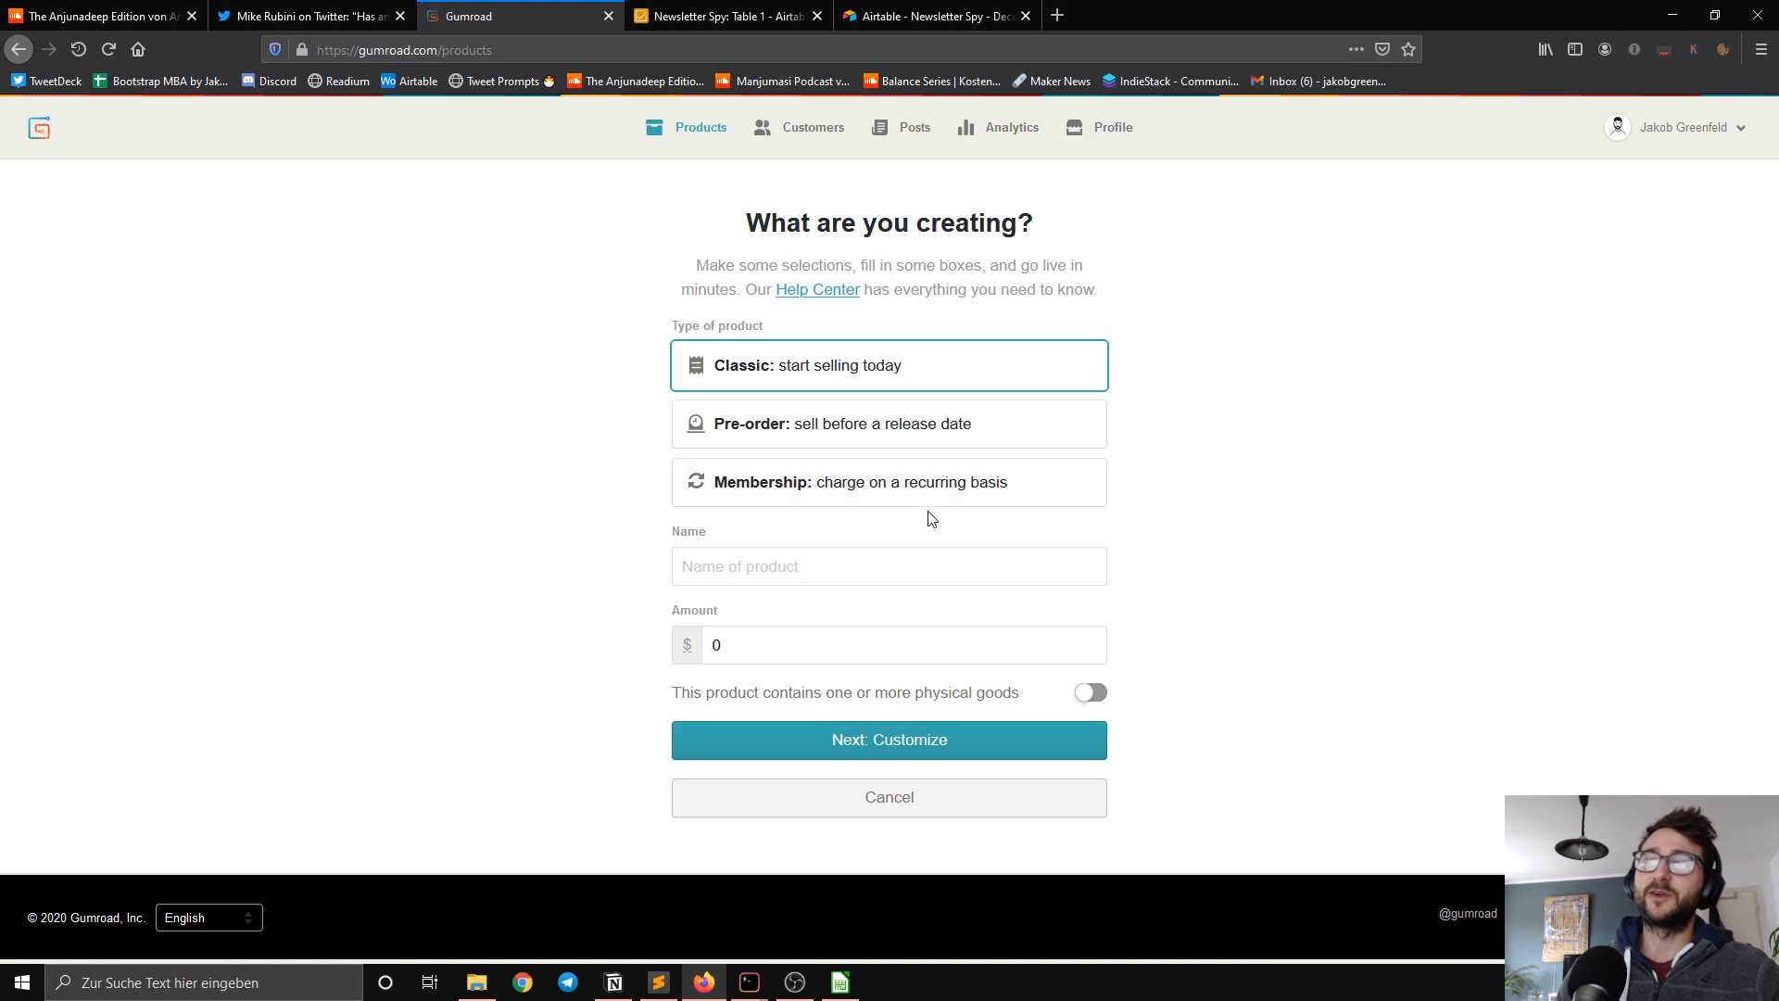
{"action": "left_click", "coordinate": [859, 541]}
{"action": "type", "text": "Newsletter "}
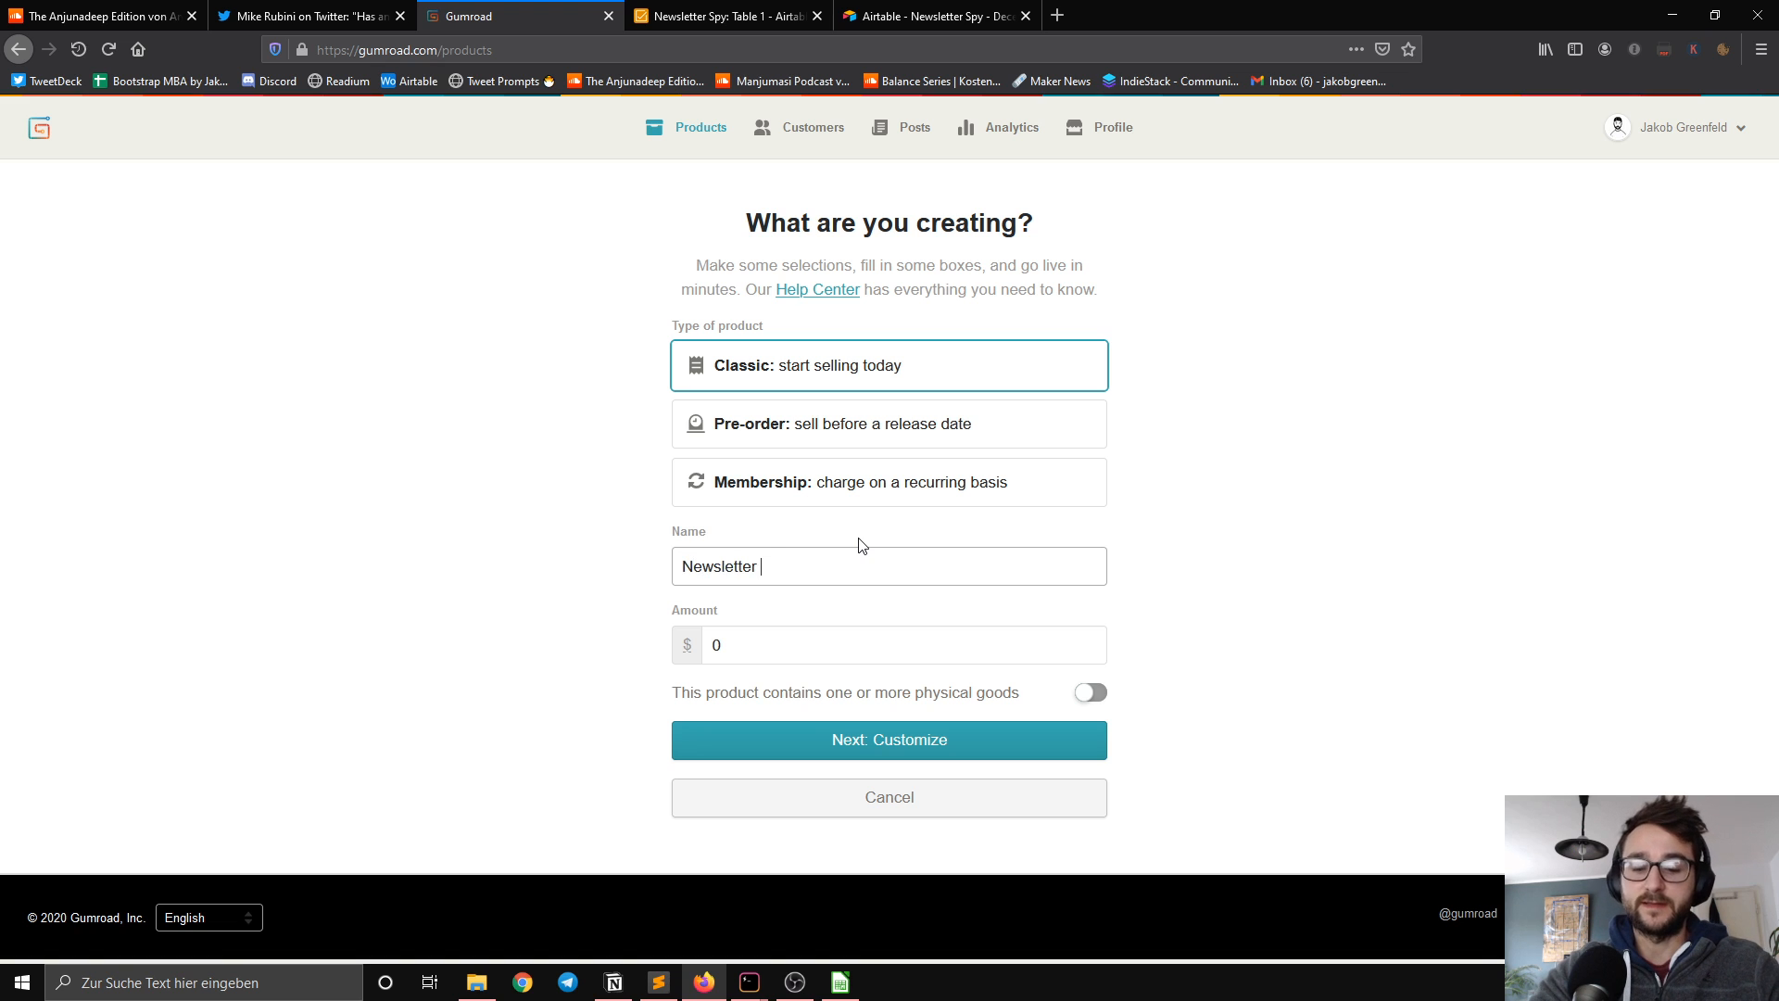
{"action": "type", "text": "Spy"}
{"action": "left_click", "coordinate": [778, 650]}
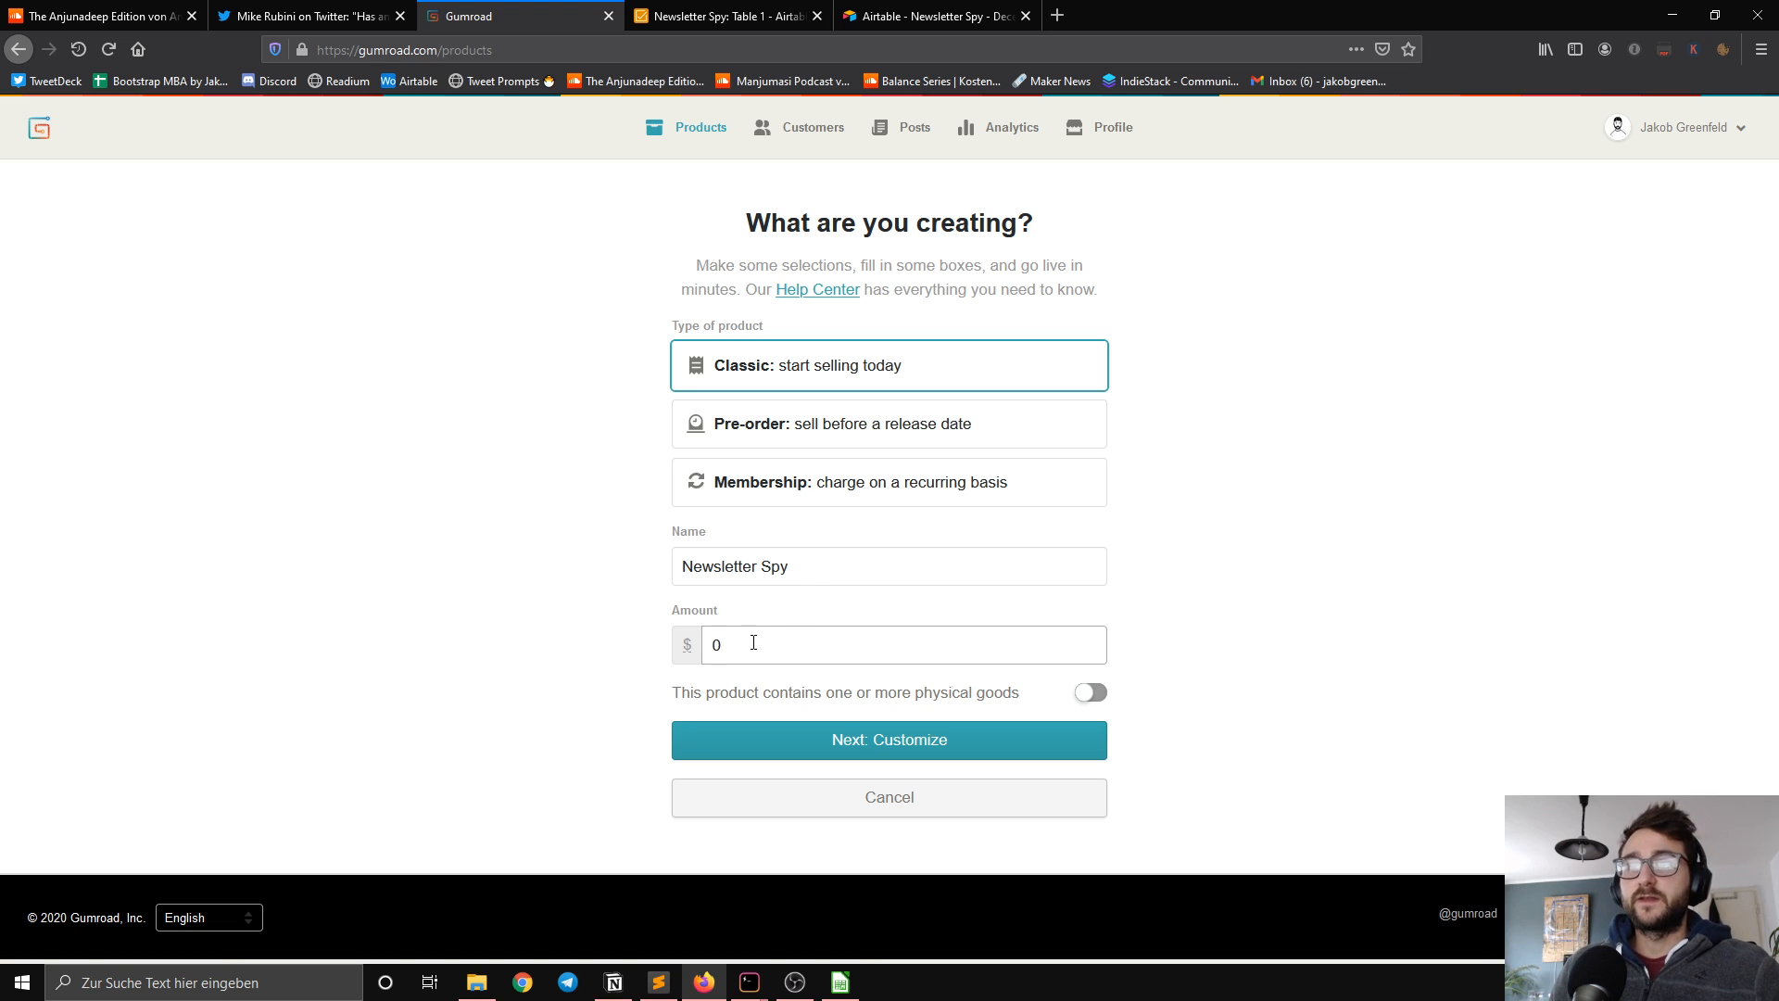
{"action": "left_click_drag", "start_coordinate": [753, 646], "coordinate": [706, 646]}
{"action": "type", "text": "14"}
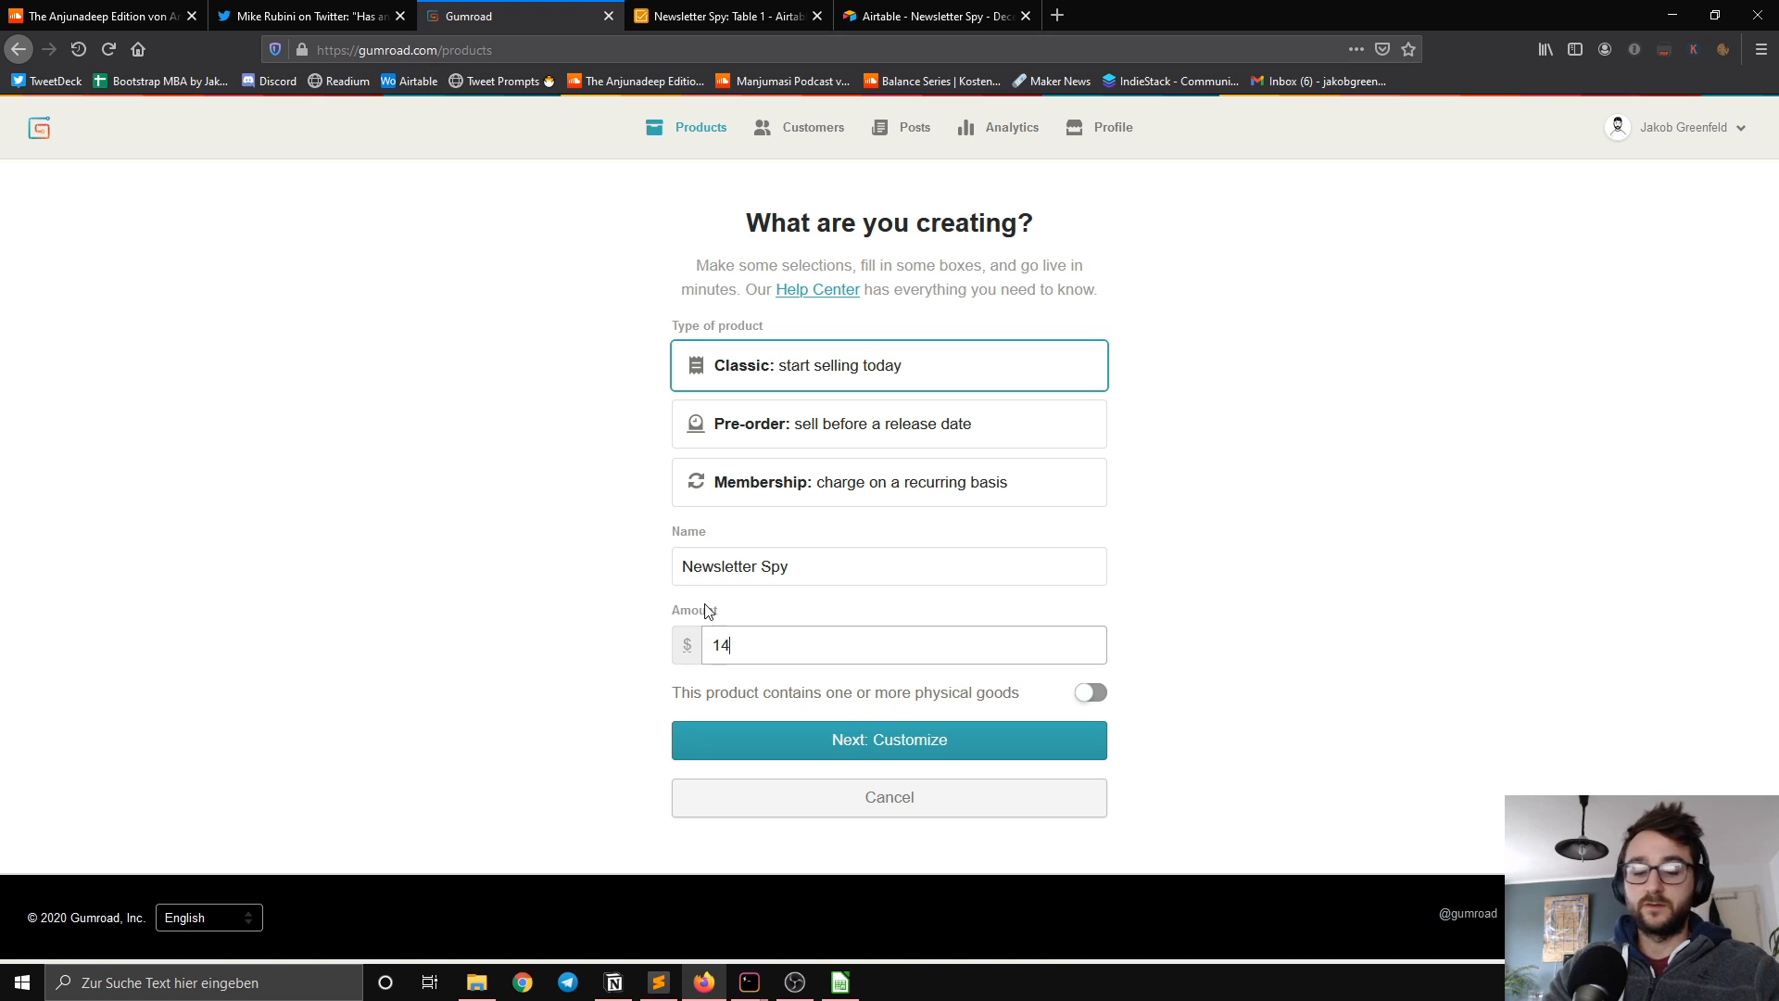
{"action": "type", "text": ".99"}
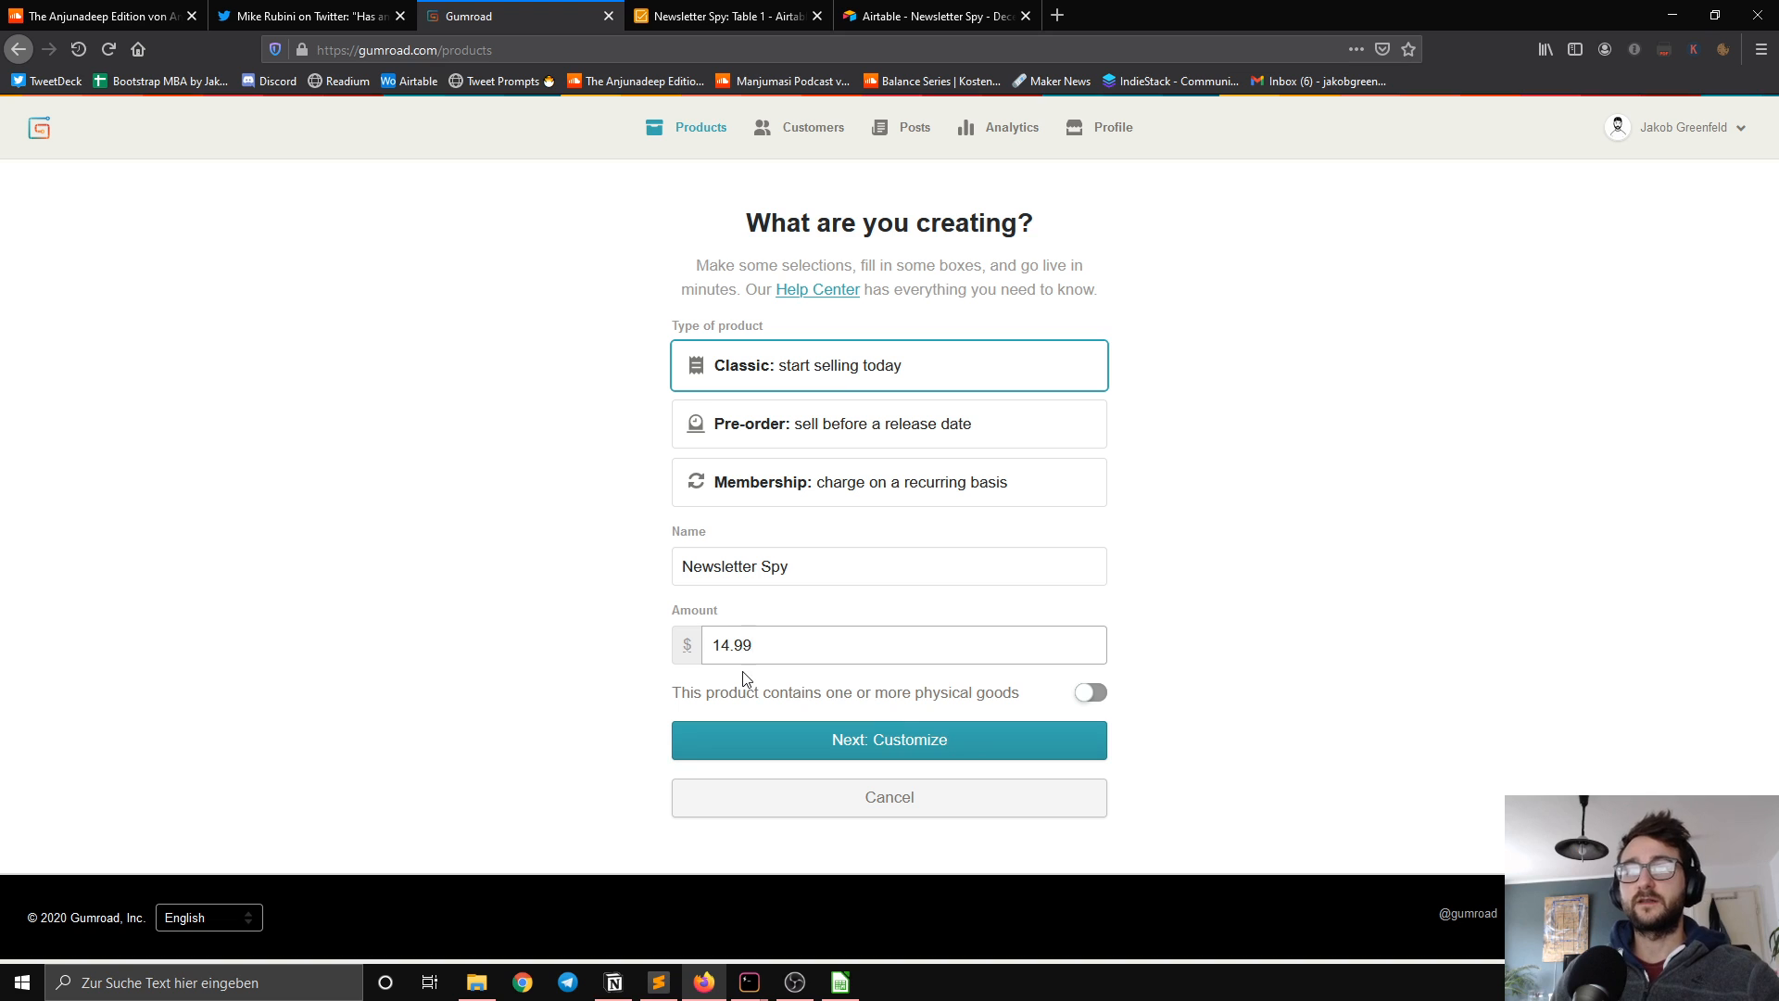
{"action": "left_click", "coordinate": [920, 759]}
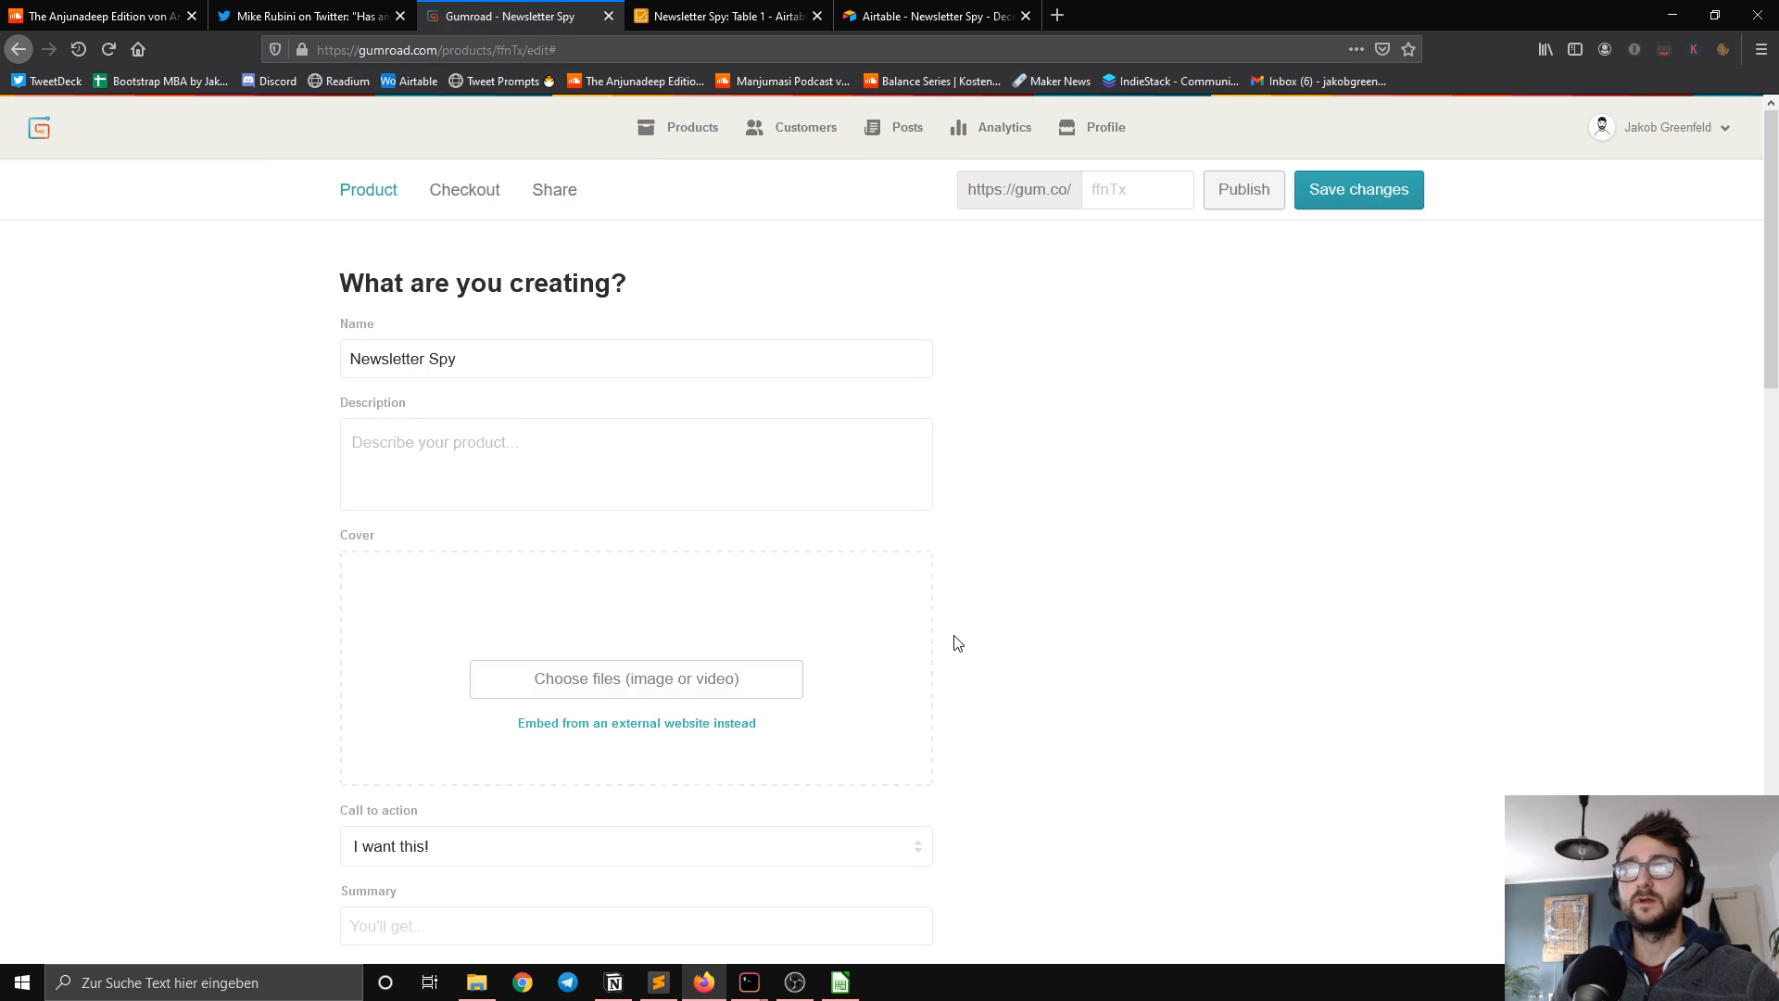
Step: Enter "Last updated: 4.12.2020" as the product description
{"action": "scroll", "coordinate": [949, 630], "scroll_direction": "down", "scroll_amount": 1}
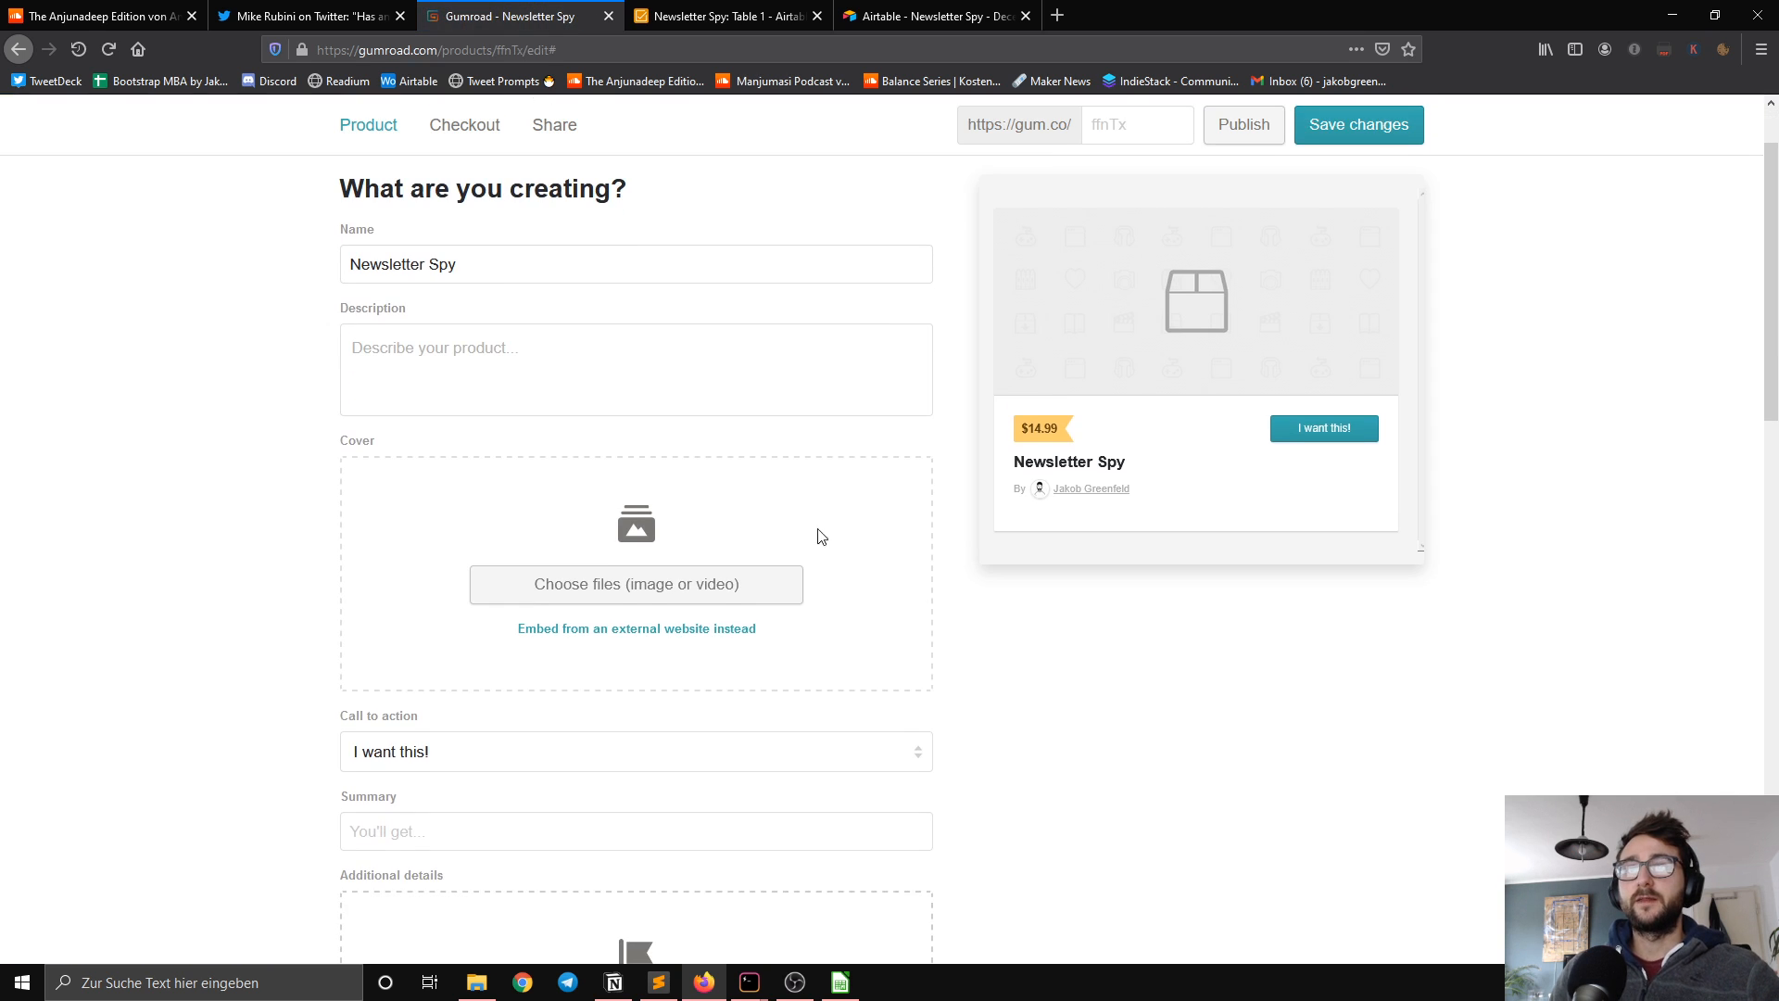
{"action": "left_click", "coordinate": [522, 359]}
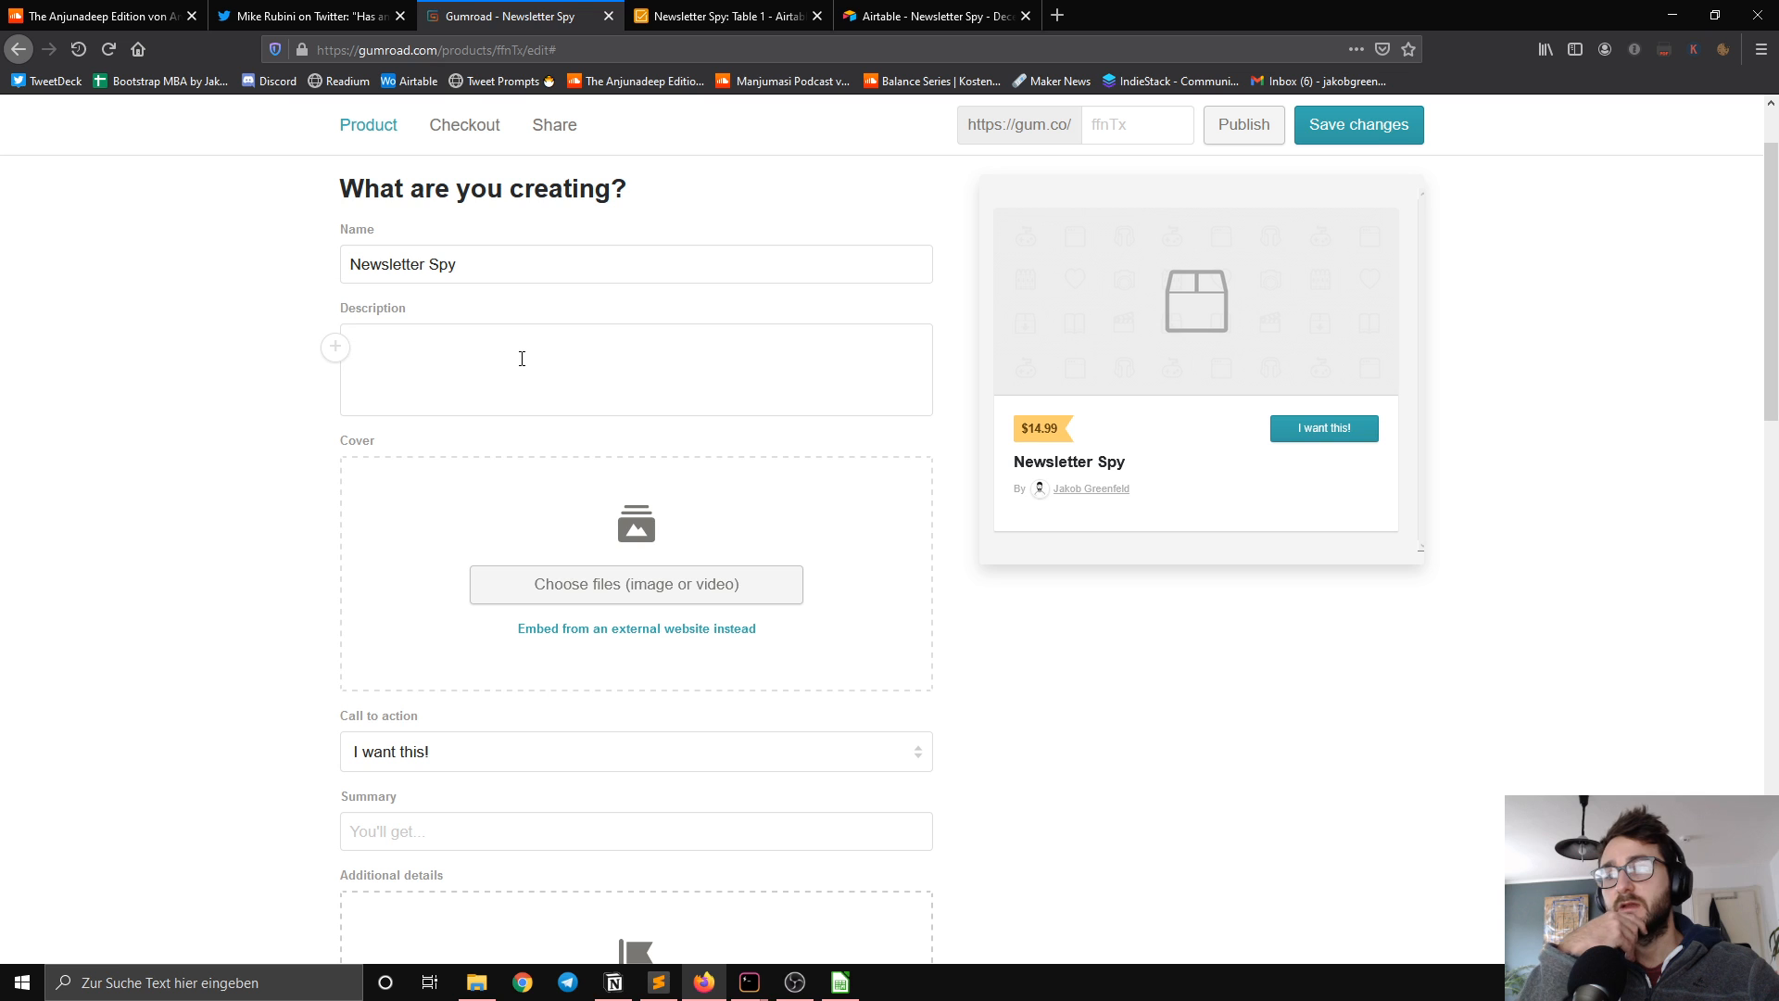
{"action": "type", "text": "Las"}
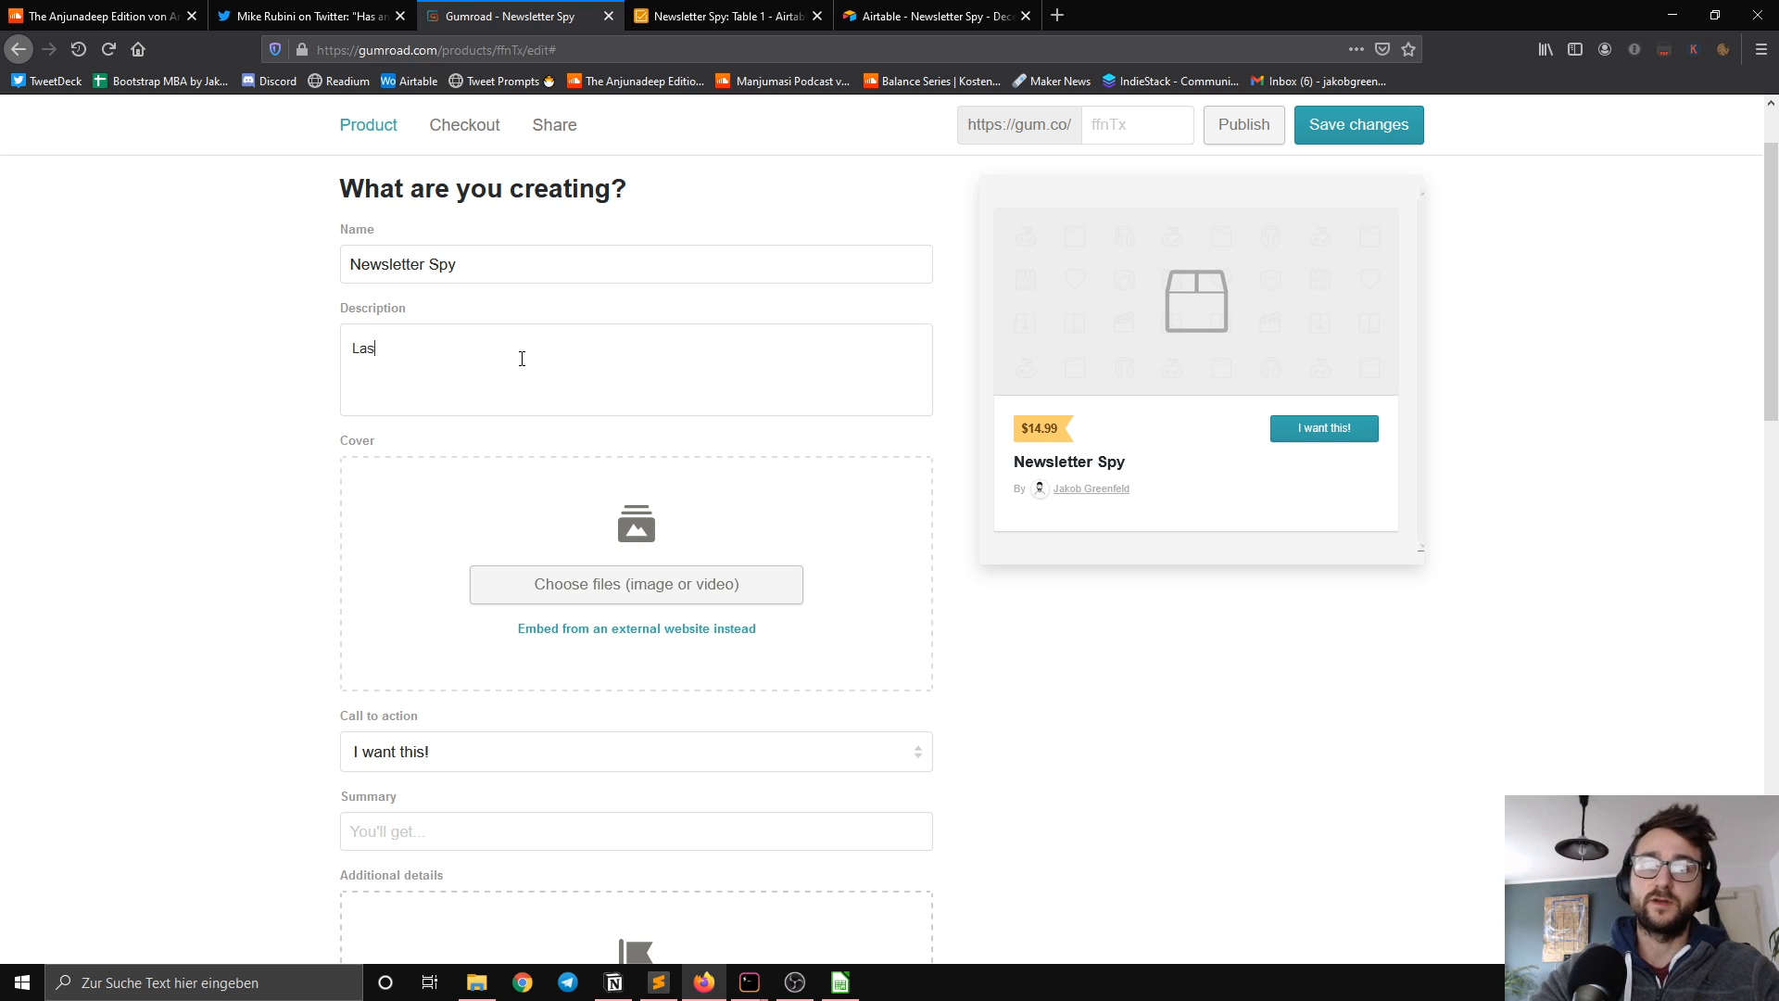
{"action": "type", "text": "t update"}
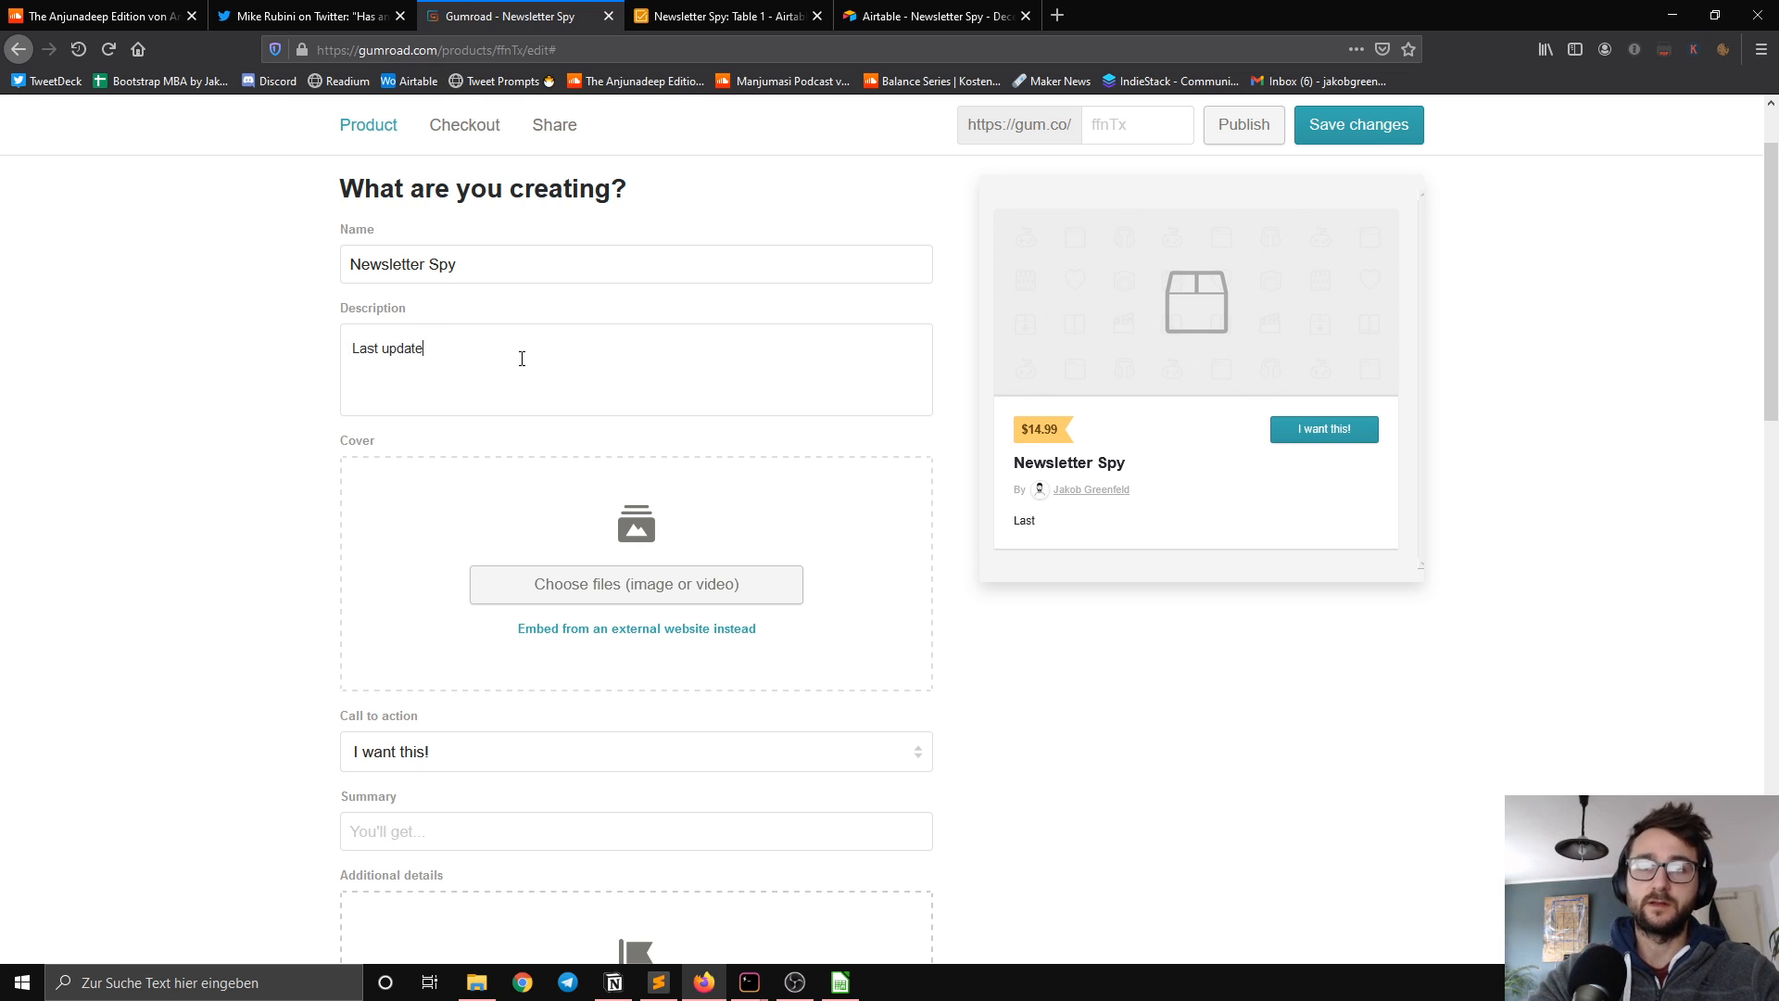
{"action": "type", "text": "d: "}
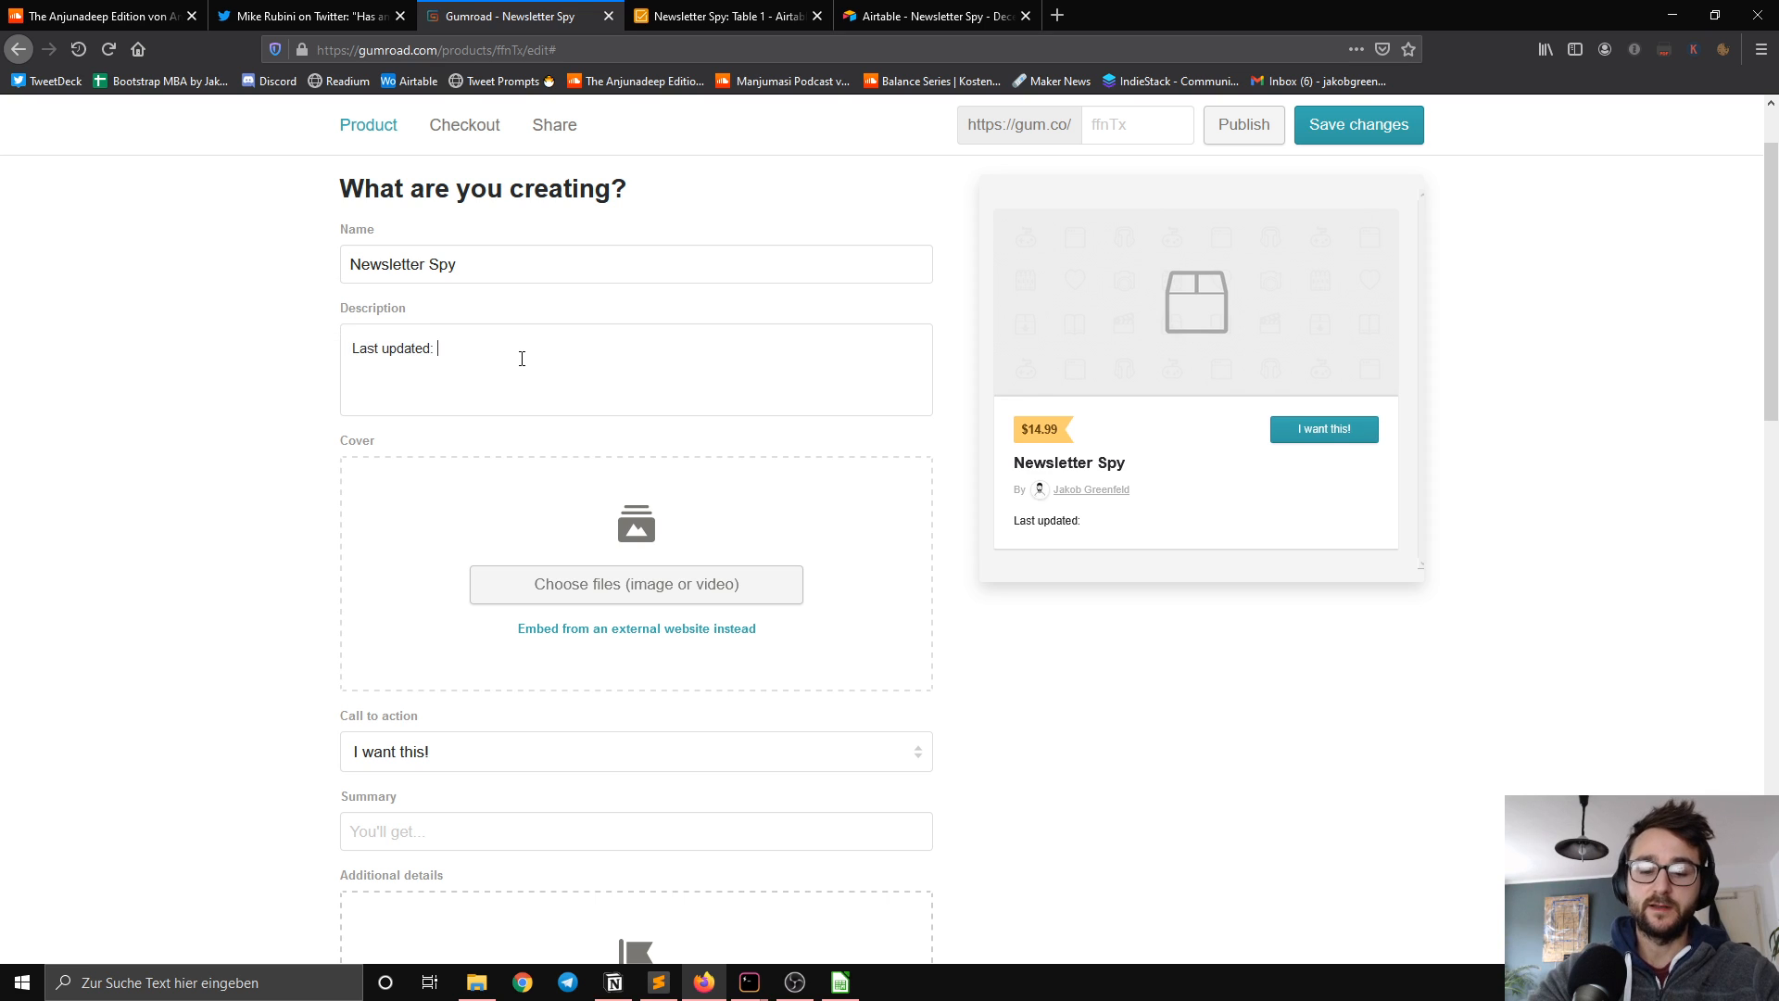
{"action": "type", "text": "04"}
{"action": "key", "text": "Left"}
{"action": "key", "text": "BackSpace"}
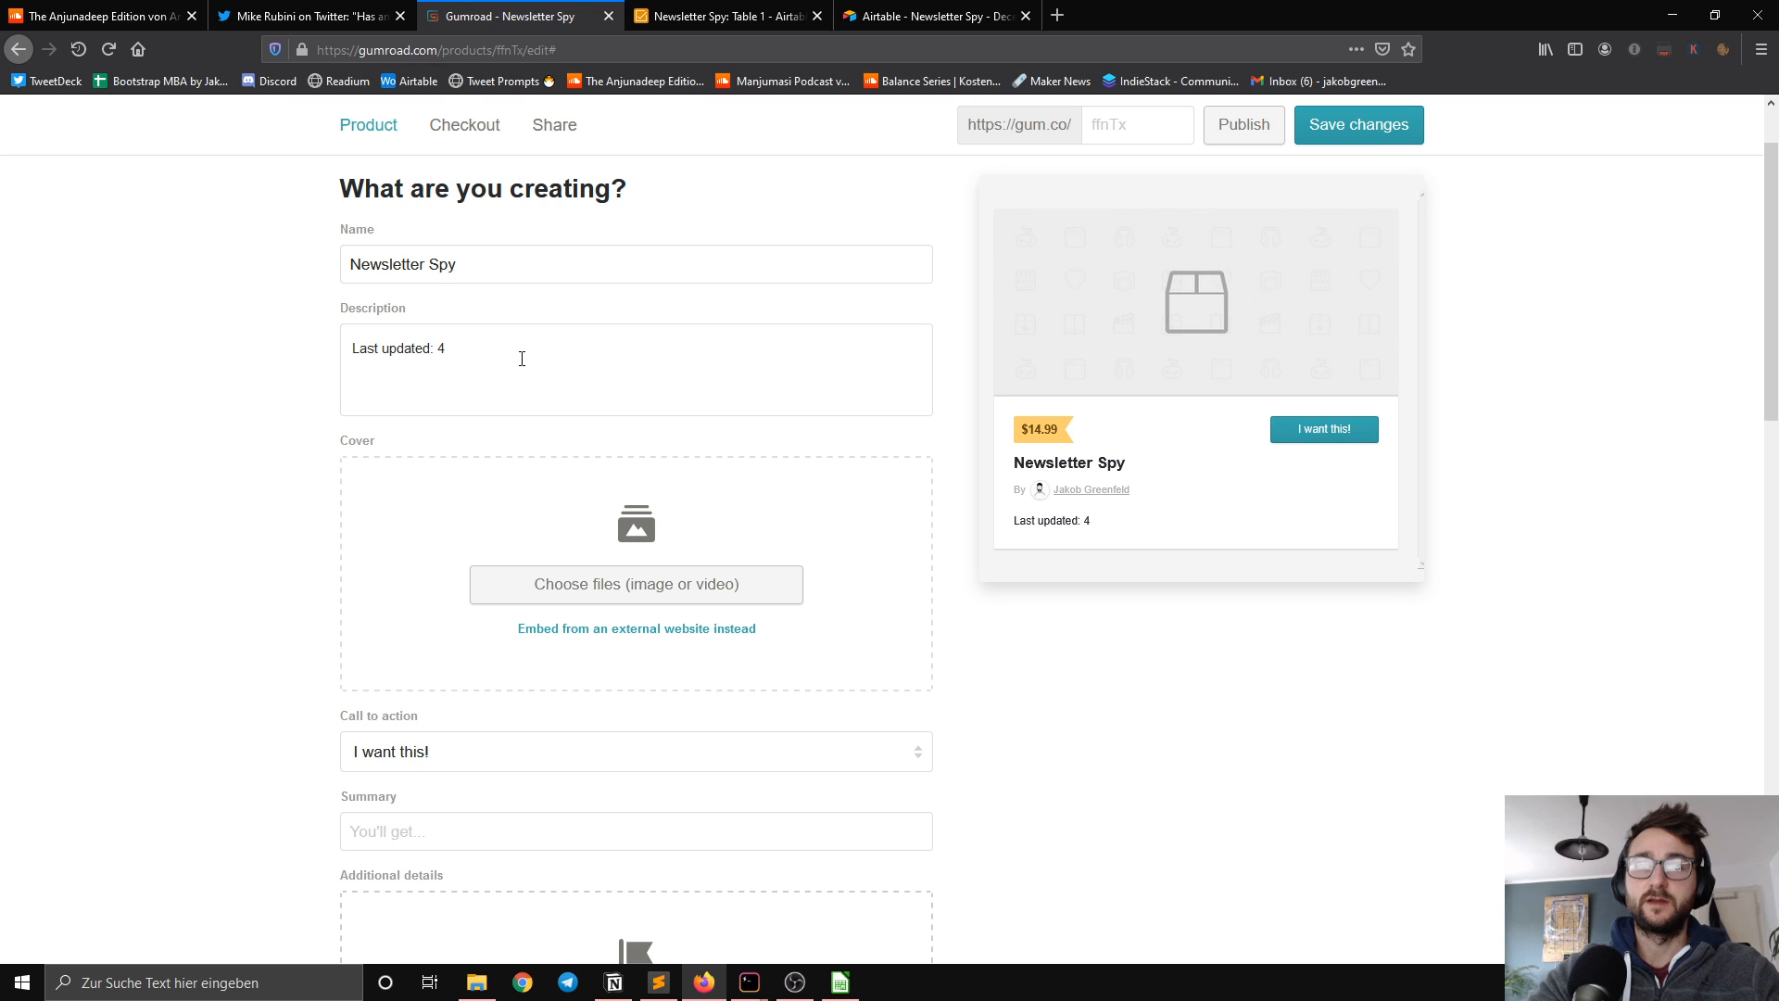
{"action": "type", "text": ".12."}
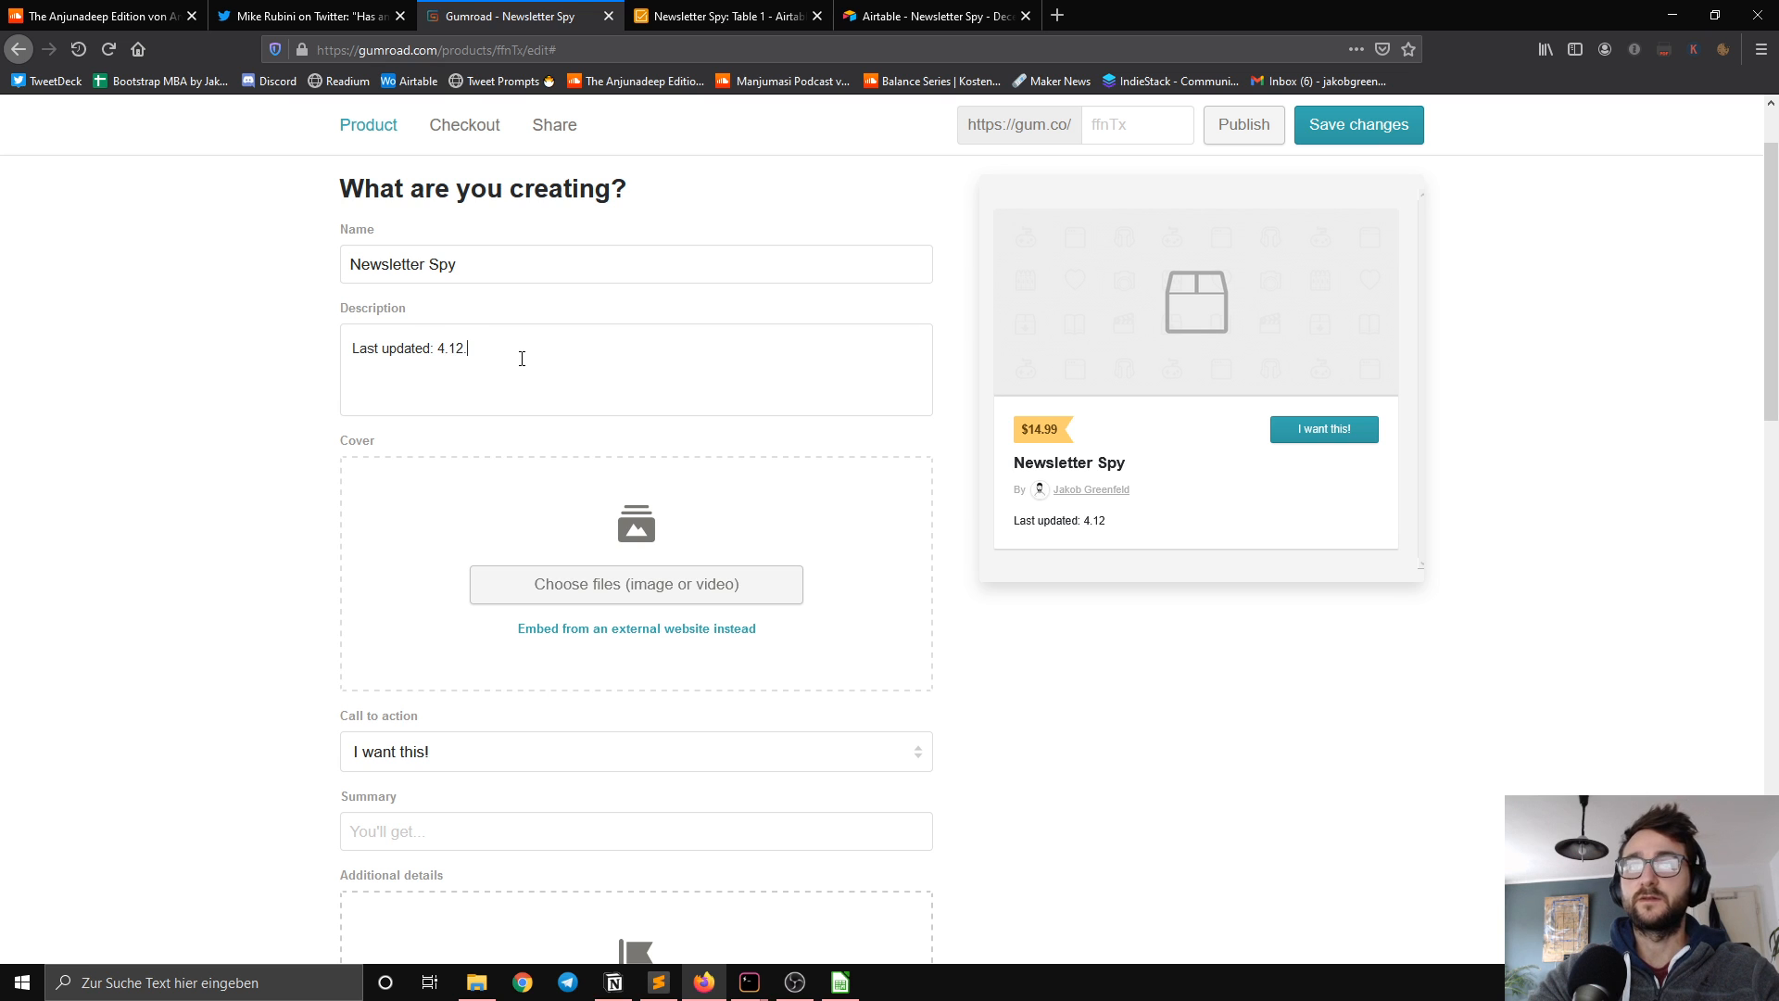
{"action": "type", "text": "2020"}
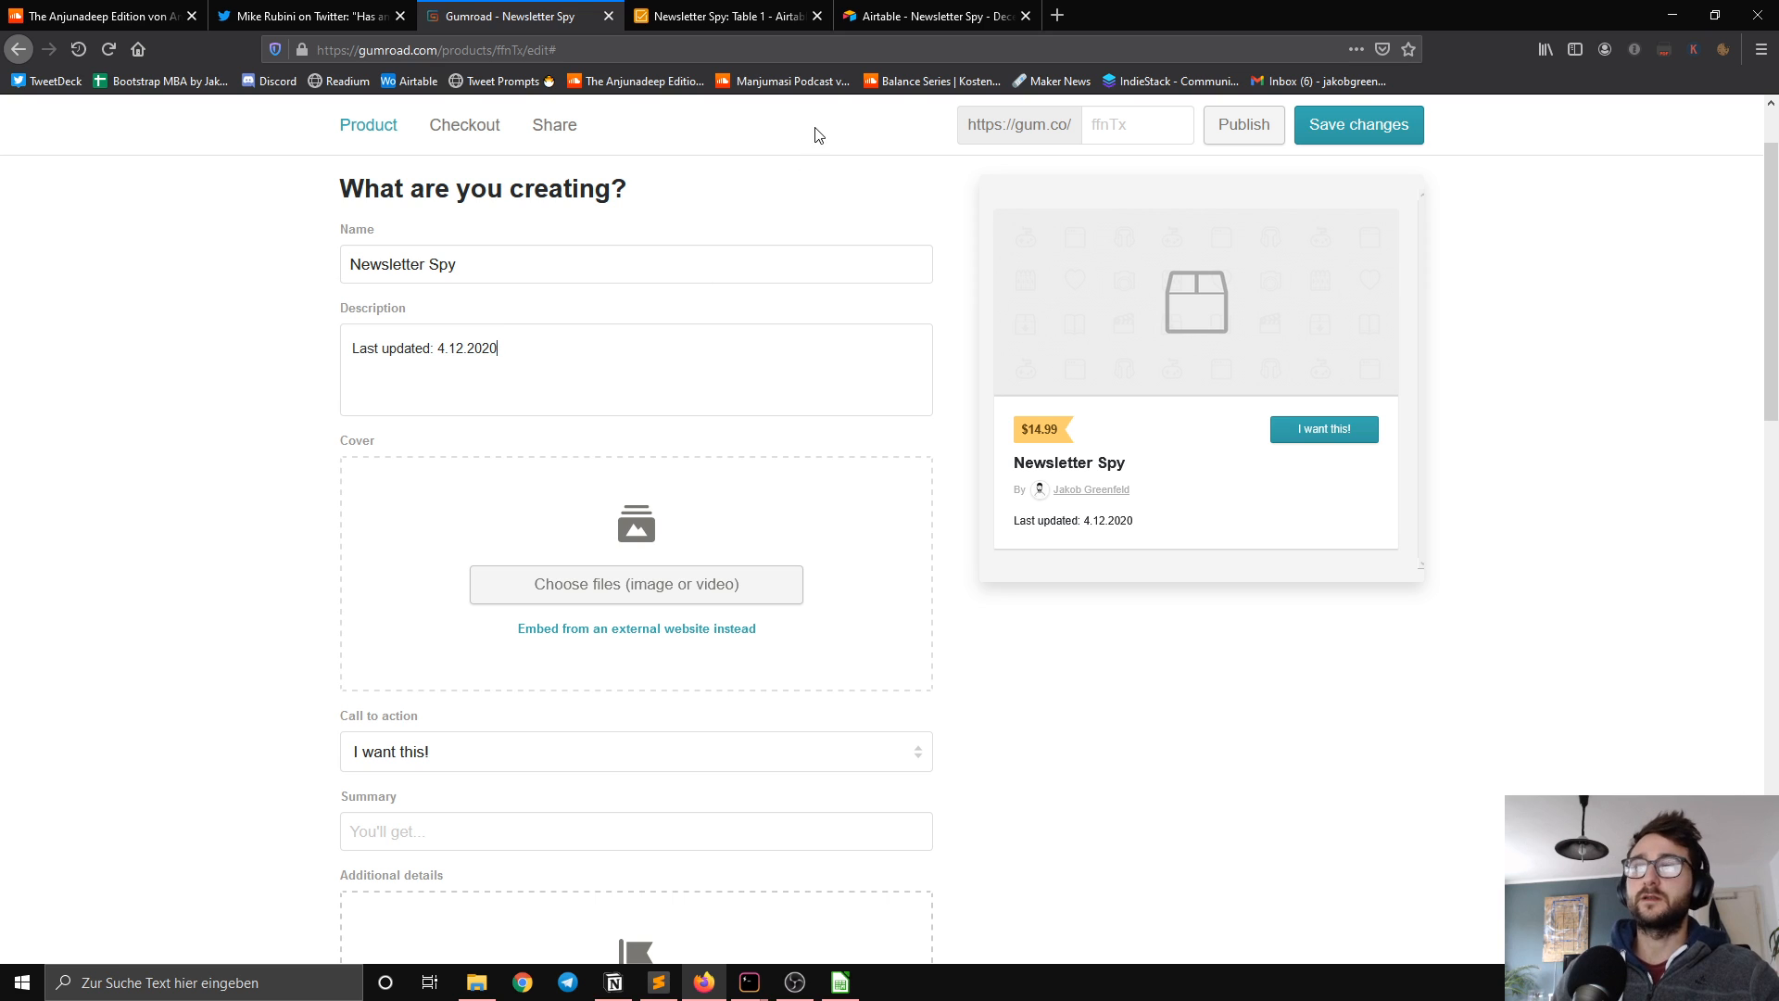
Step: Switch to the shared Airtable view and capture a screenshot of its header and first records
{"action": "left_click", "coordinate": [686, 30]}
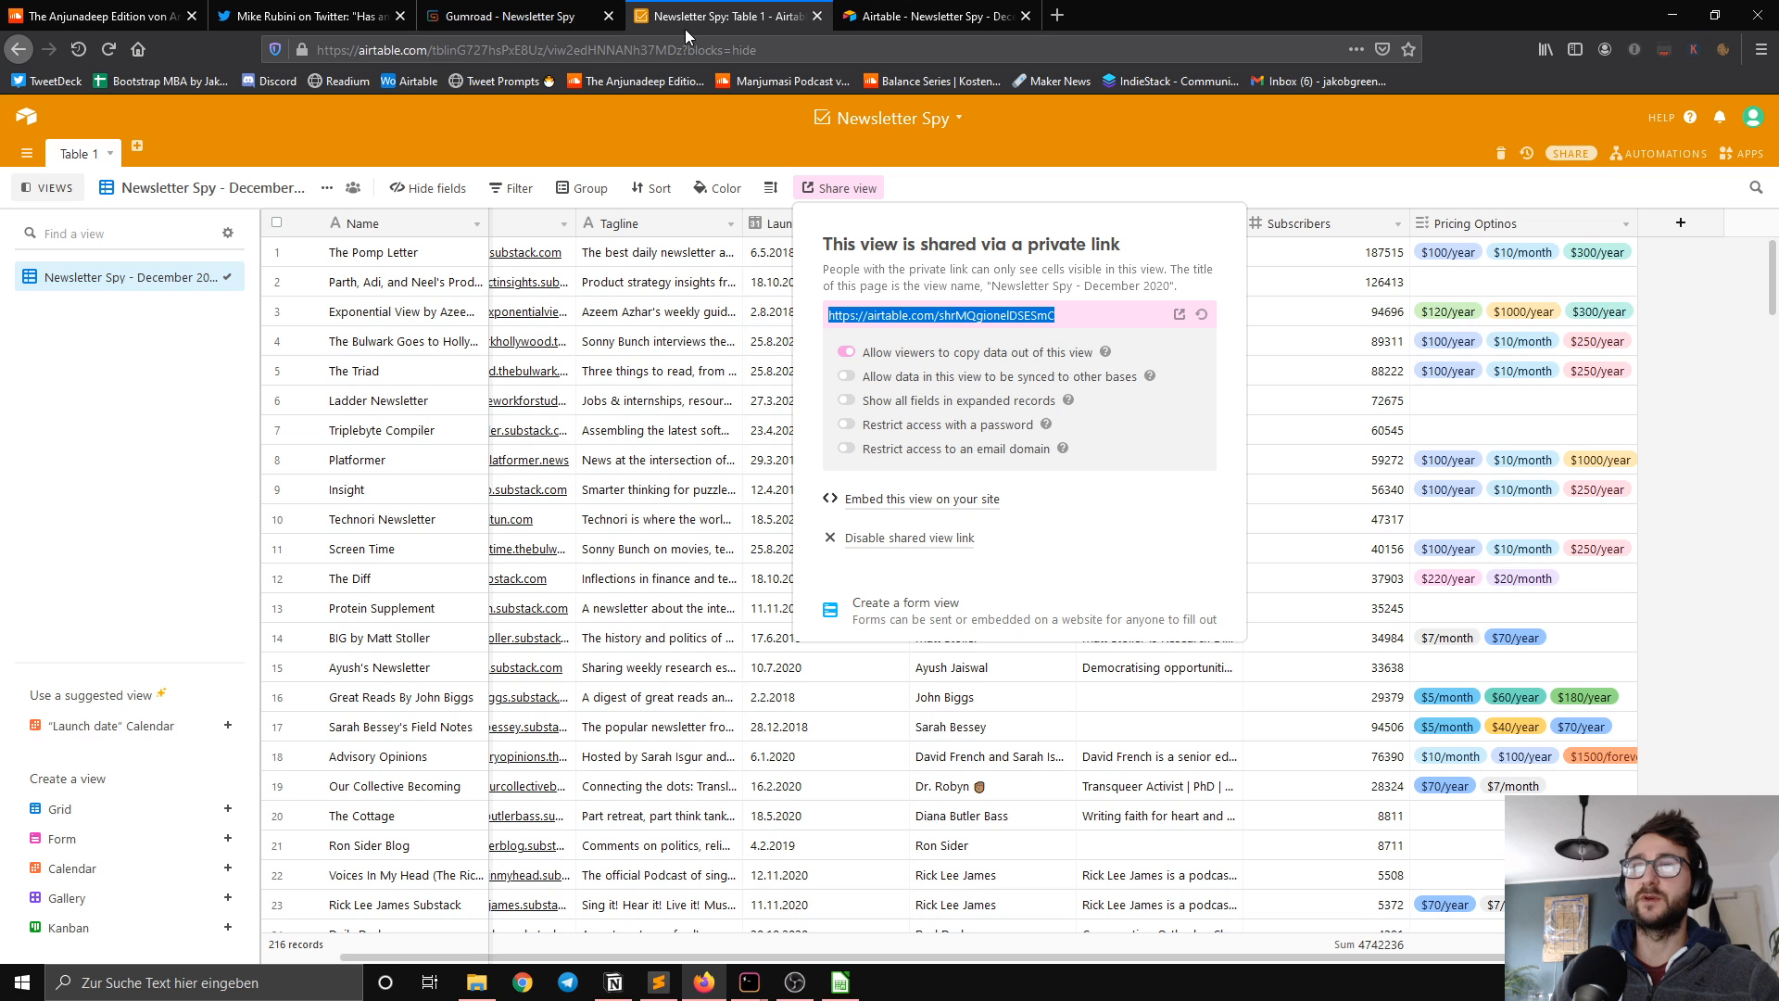
{"action": "left_click", "coordinate": [900, 19]}
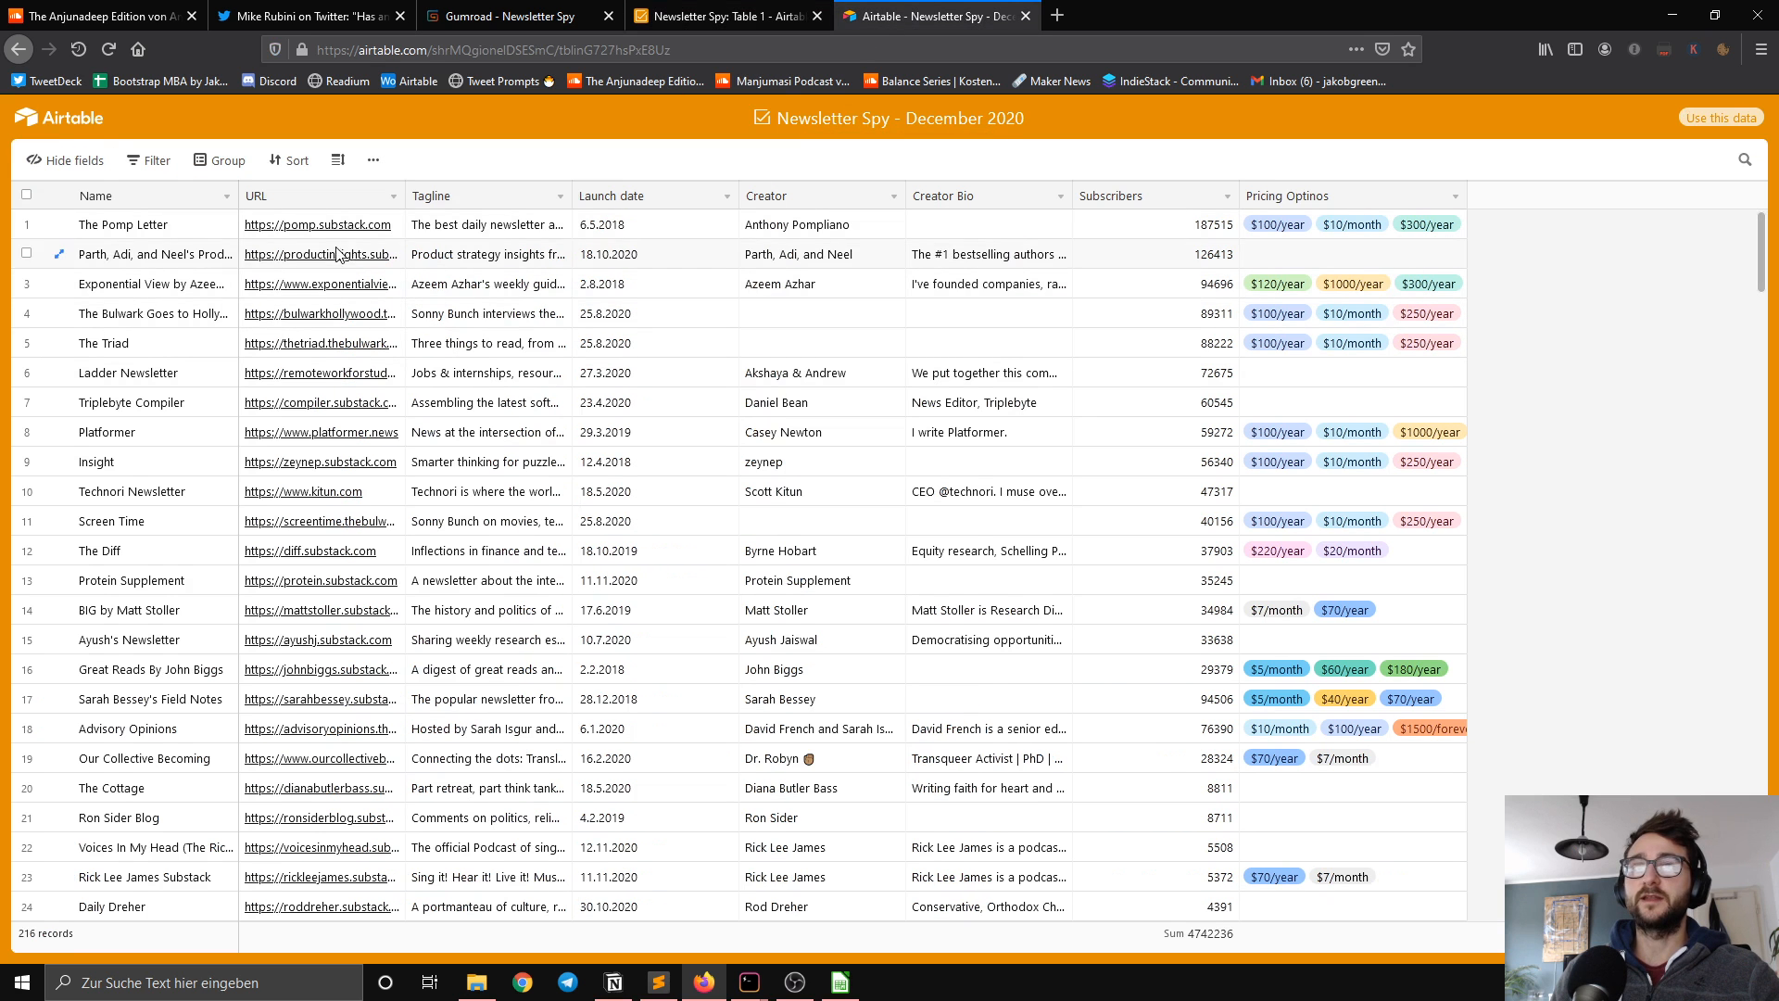
{"action": "key", "text": "super+shift+s"}
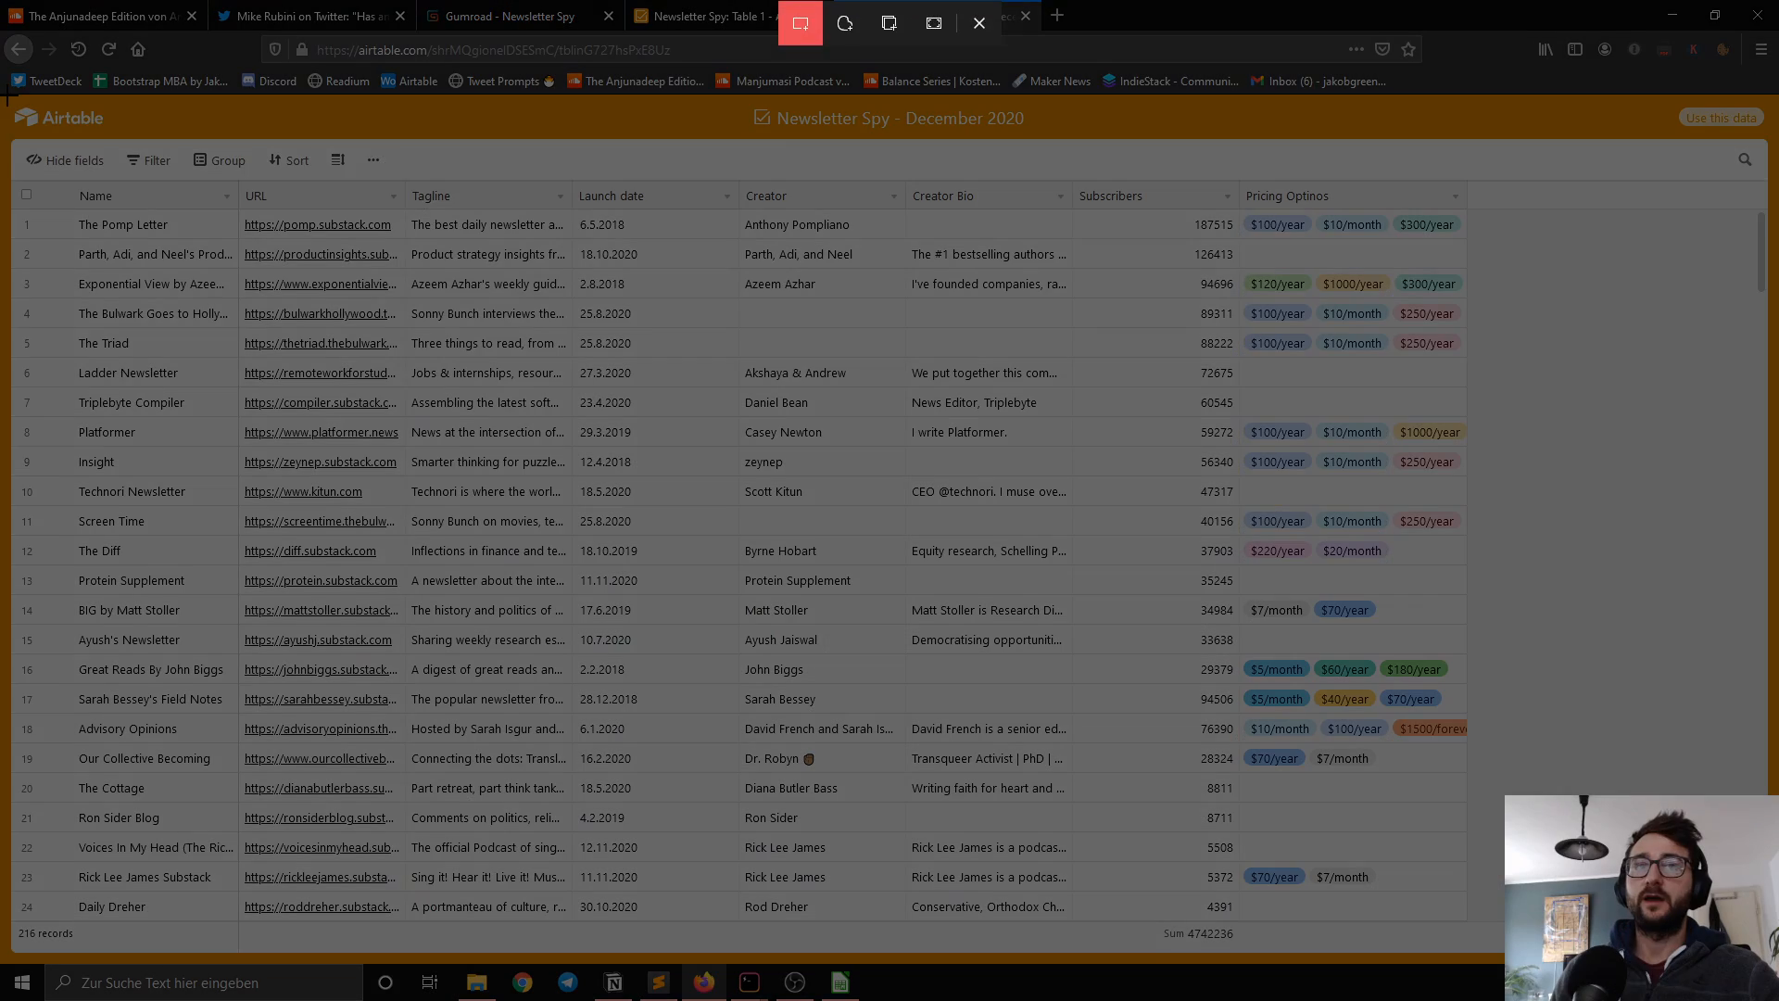
{"action": "left_click_drag", "start_coordinate": [7, 96], "coordinate": [1507, 628]}
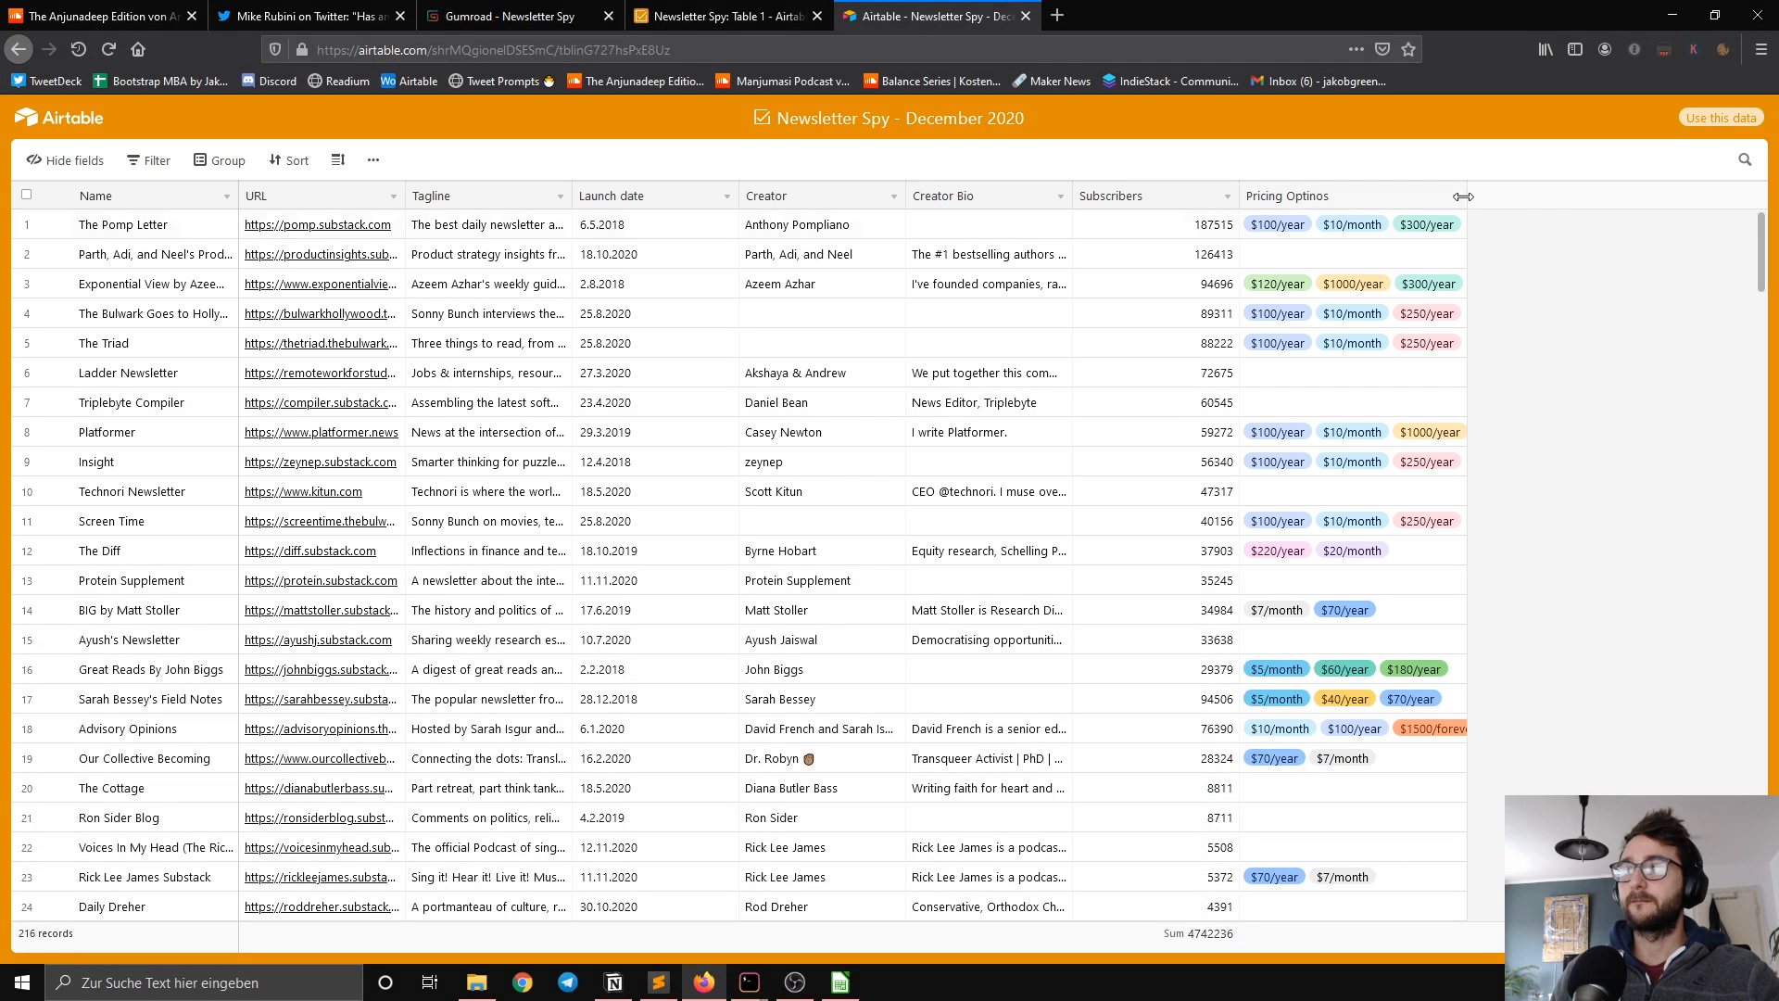
Step: Widen the Pricing Optinos, Subscribers and Creator Bio columns to fill the page width, and capture a full-width screenshot of the upper table
{"action": "left_click_drag", "start_coordinate": [1462, 196], "coordinate": [1653, 197]}
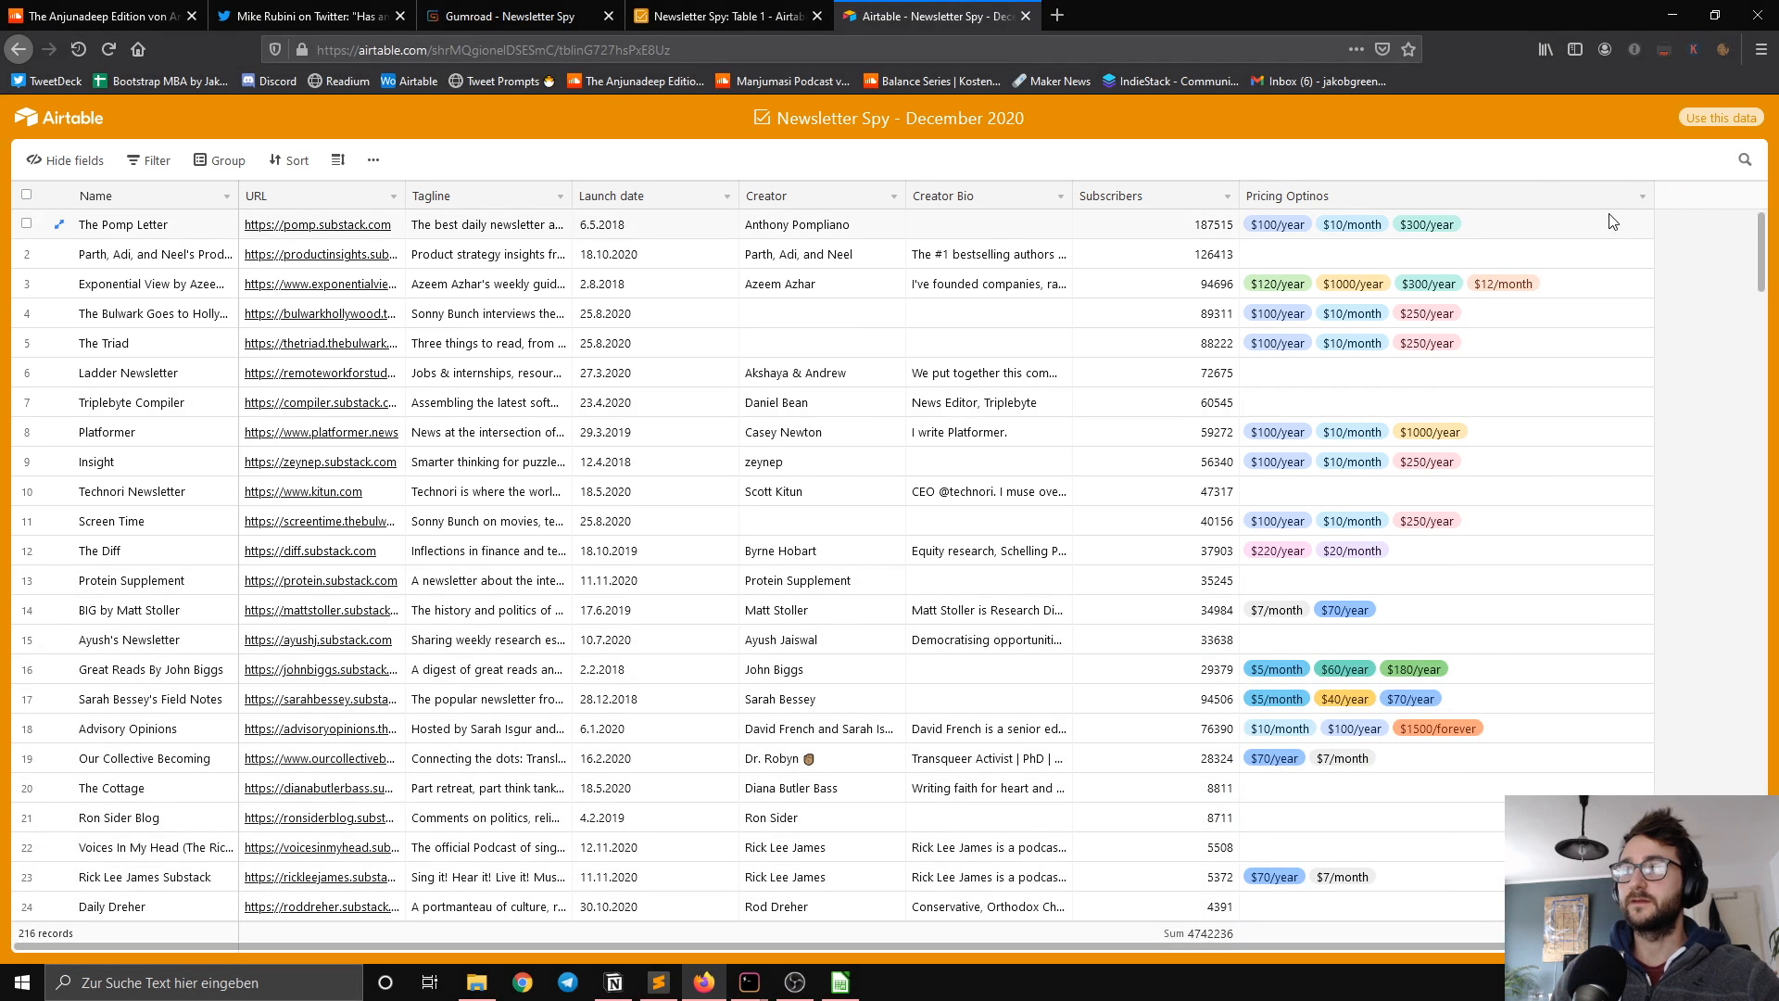
{"action": "left_click_drag", "start_coordinate": [1239, 196], "coordinate": [1273, 196]}
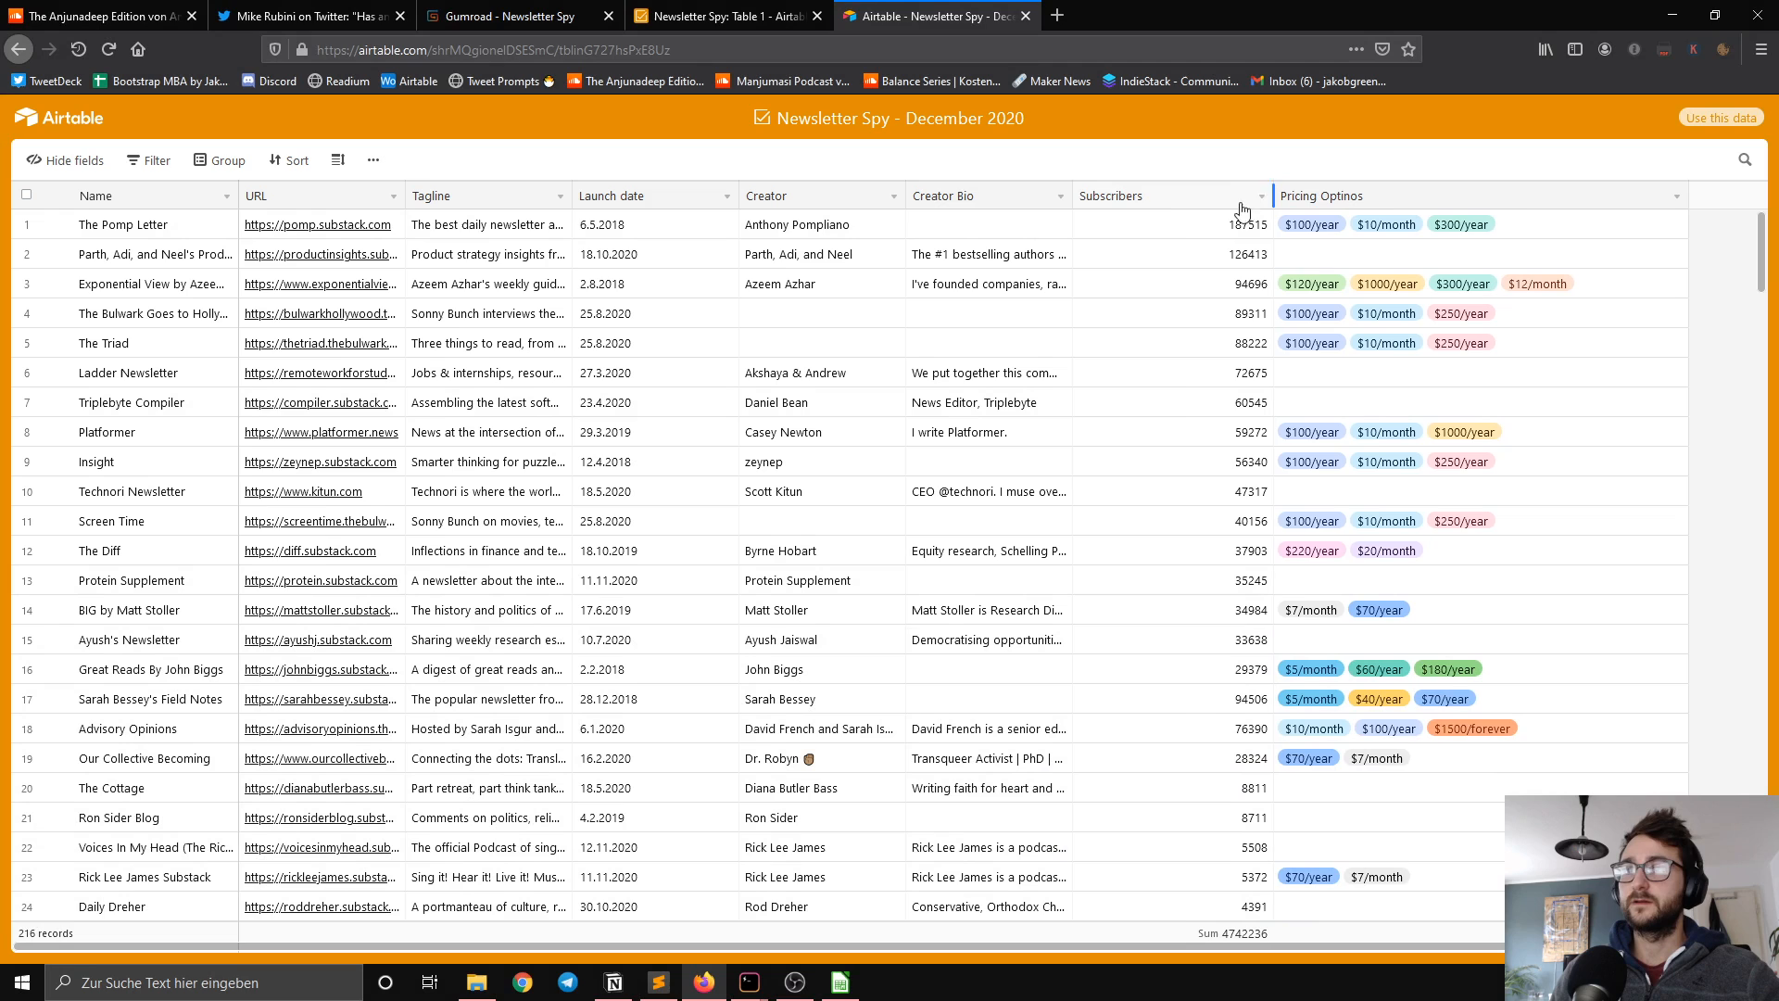
{"action": "left_click_drag", "start_coordinate": [1072, 196], "coordinate": [1226, 197]}
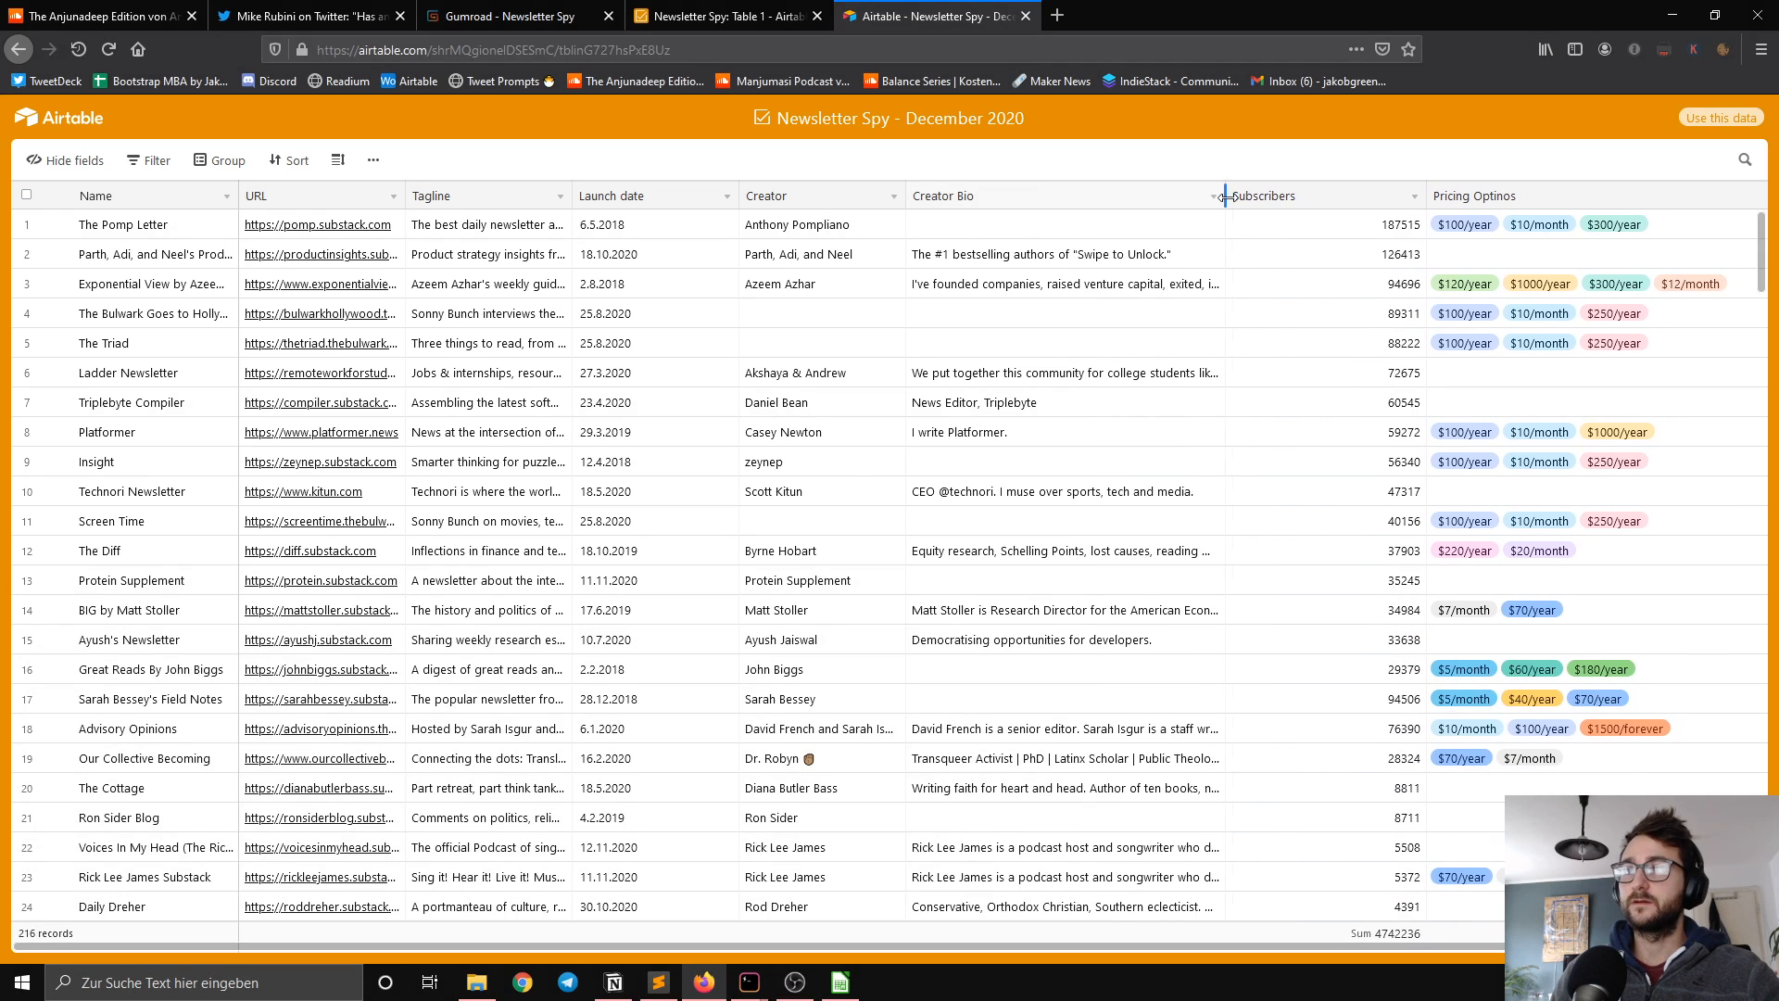
{"action": "key", "text": "super+shift+s"}
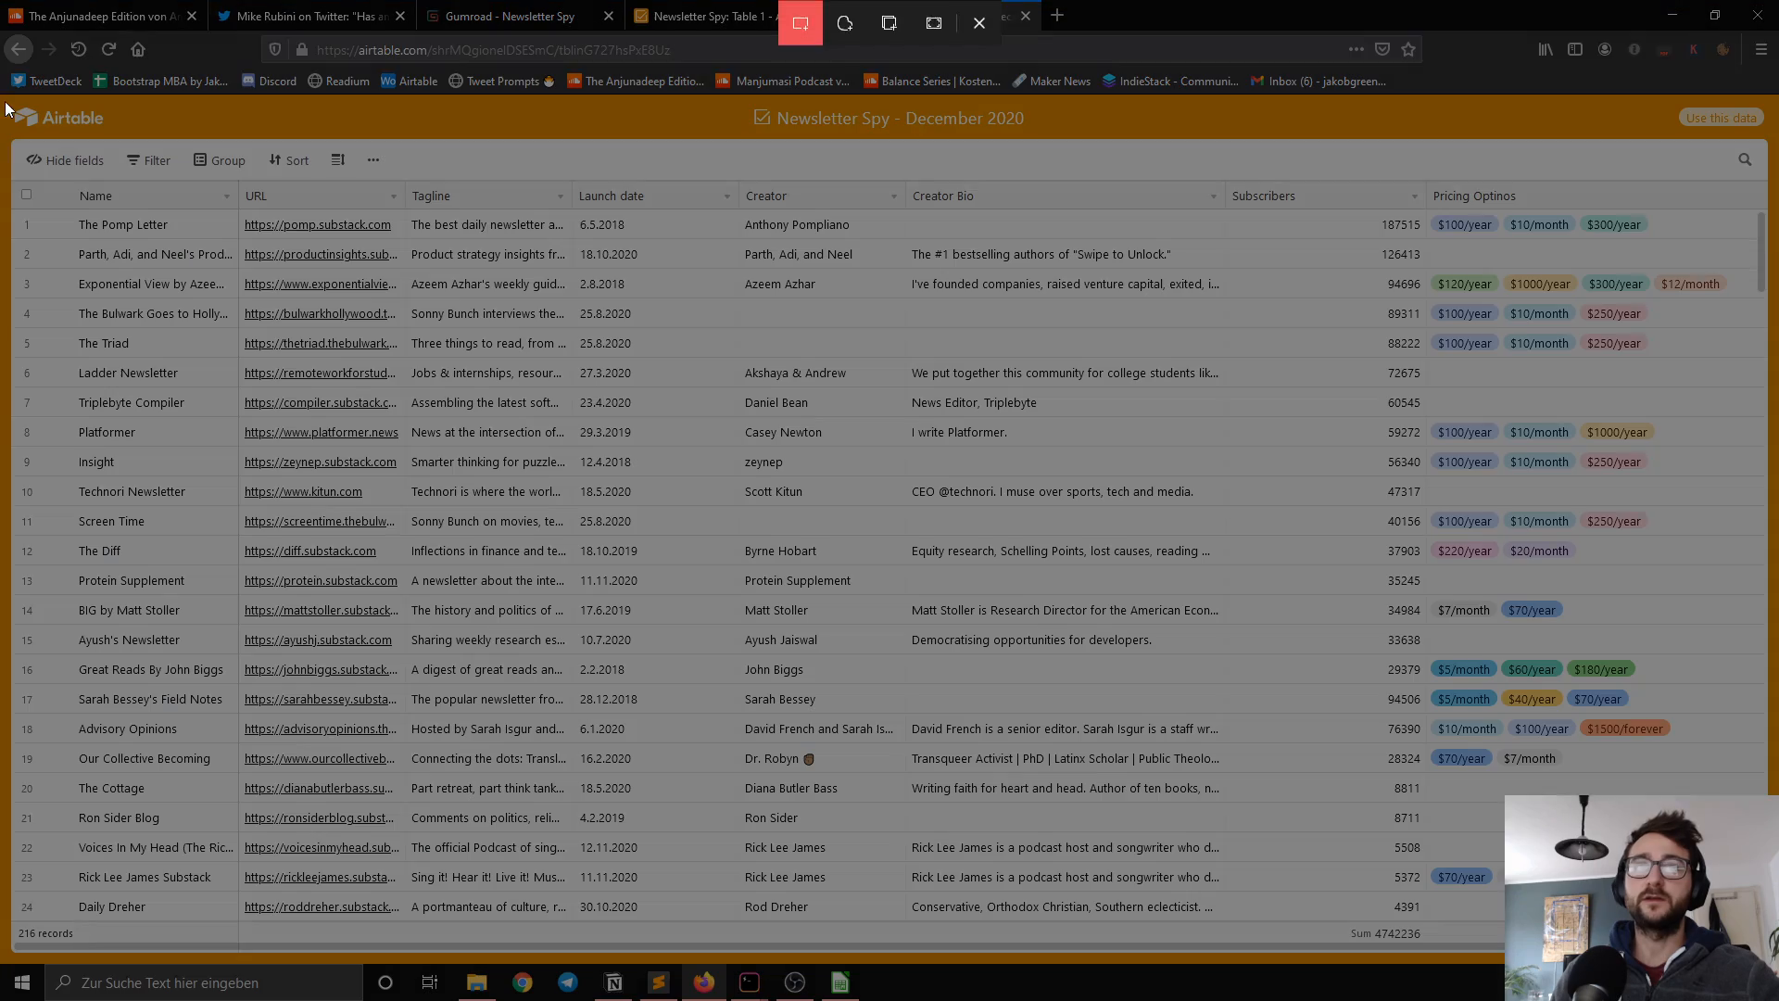
{"action": "mouse_move", "coordinate": [7, 95]}
{"action": "left_mouse_down"}
{"action": "mouse_move", "coordinate": [1362, 489]}
{"action": "mouse_move", "coordinate": [1765, 656]}
{"action": "mouse_move", "coordinate": [1768, 690]}
{"action": "left_mouse_up"}
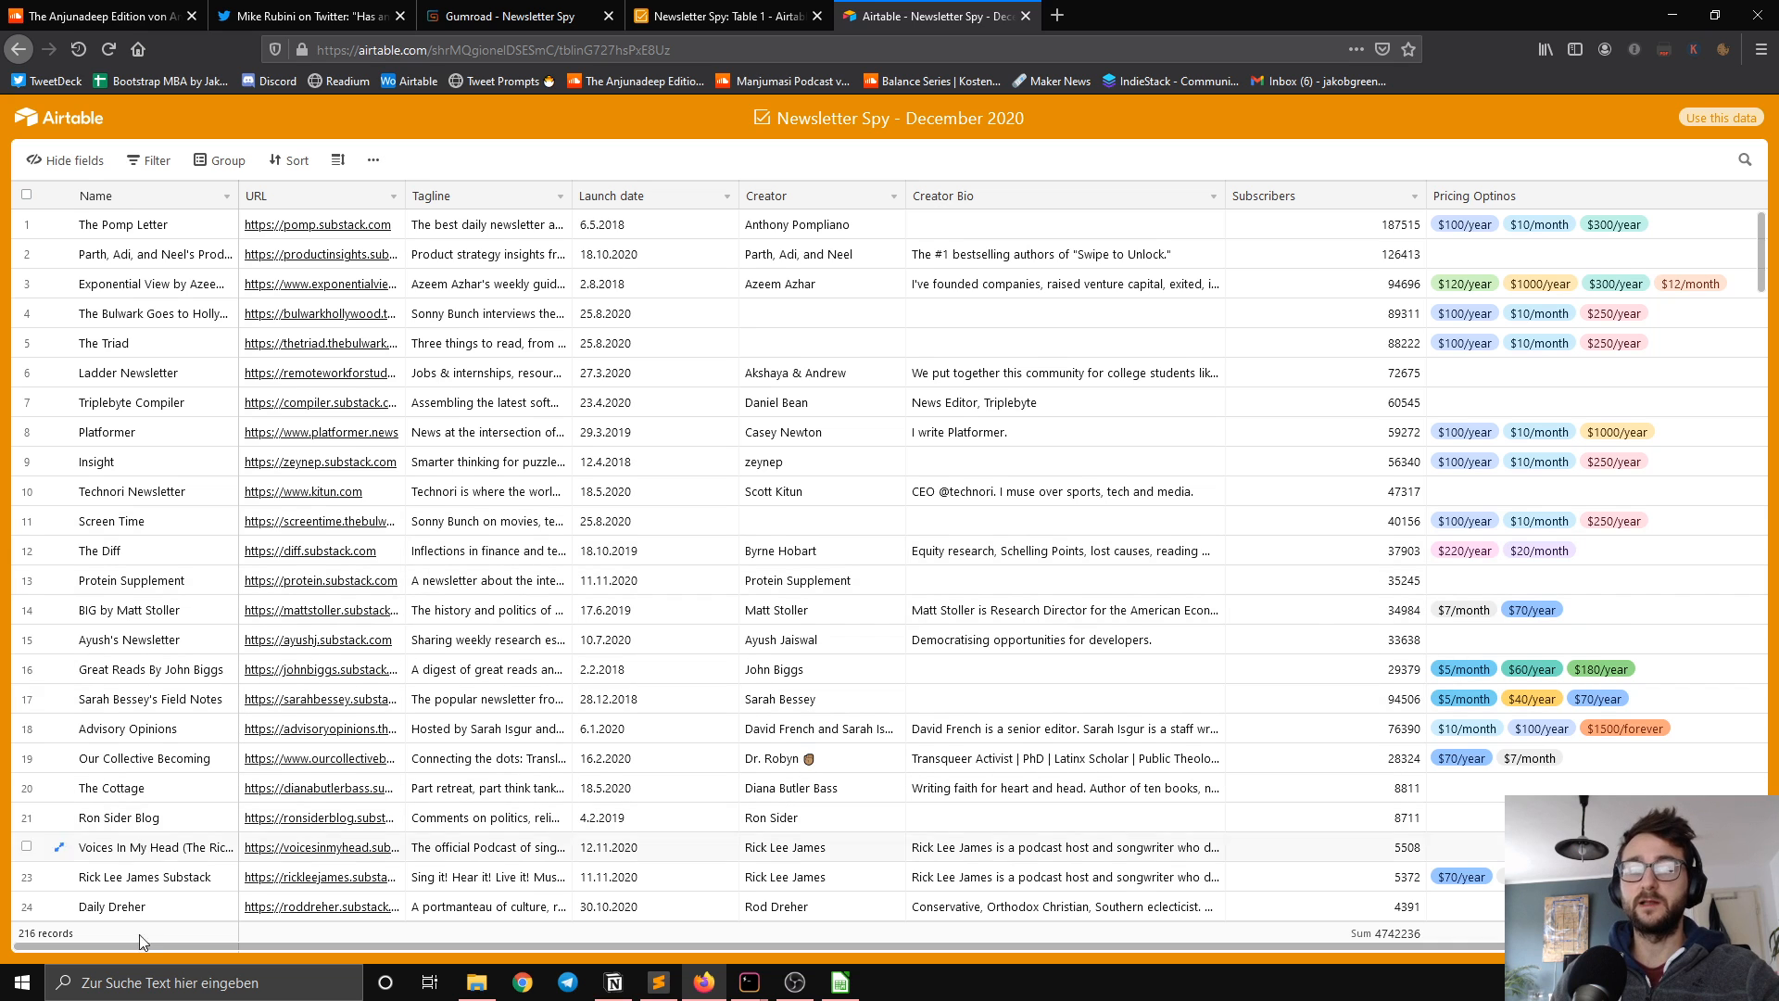
Step: Launch GIMP and paste the captured screenshot as a new image
{"action": "left_click", "coordinate": [148, 972]}
{"action": "type", "text": "gimp"}
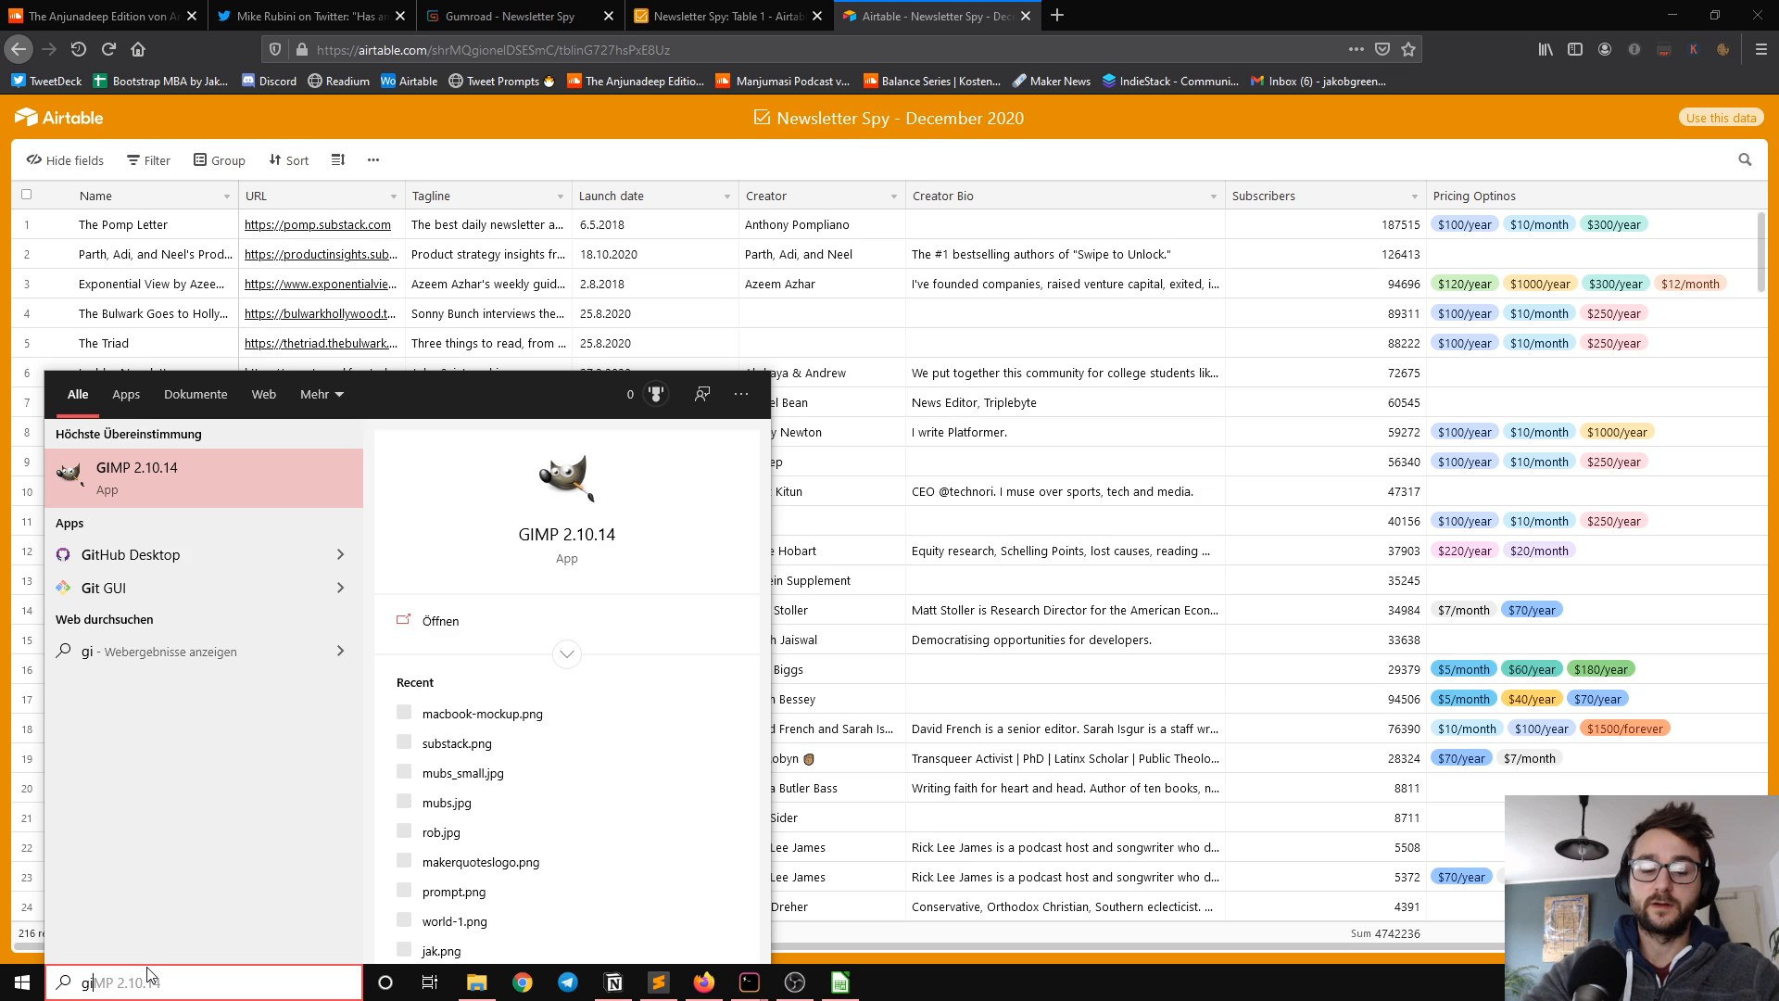
{"action": "key", "text": "Return"}
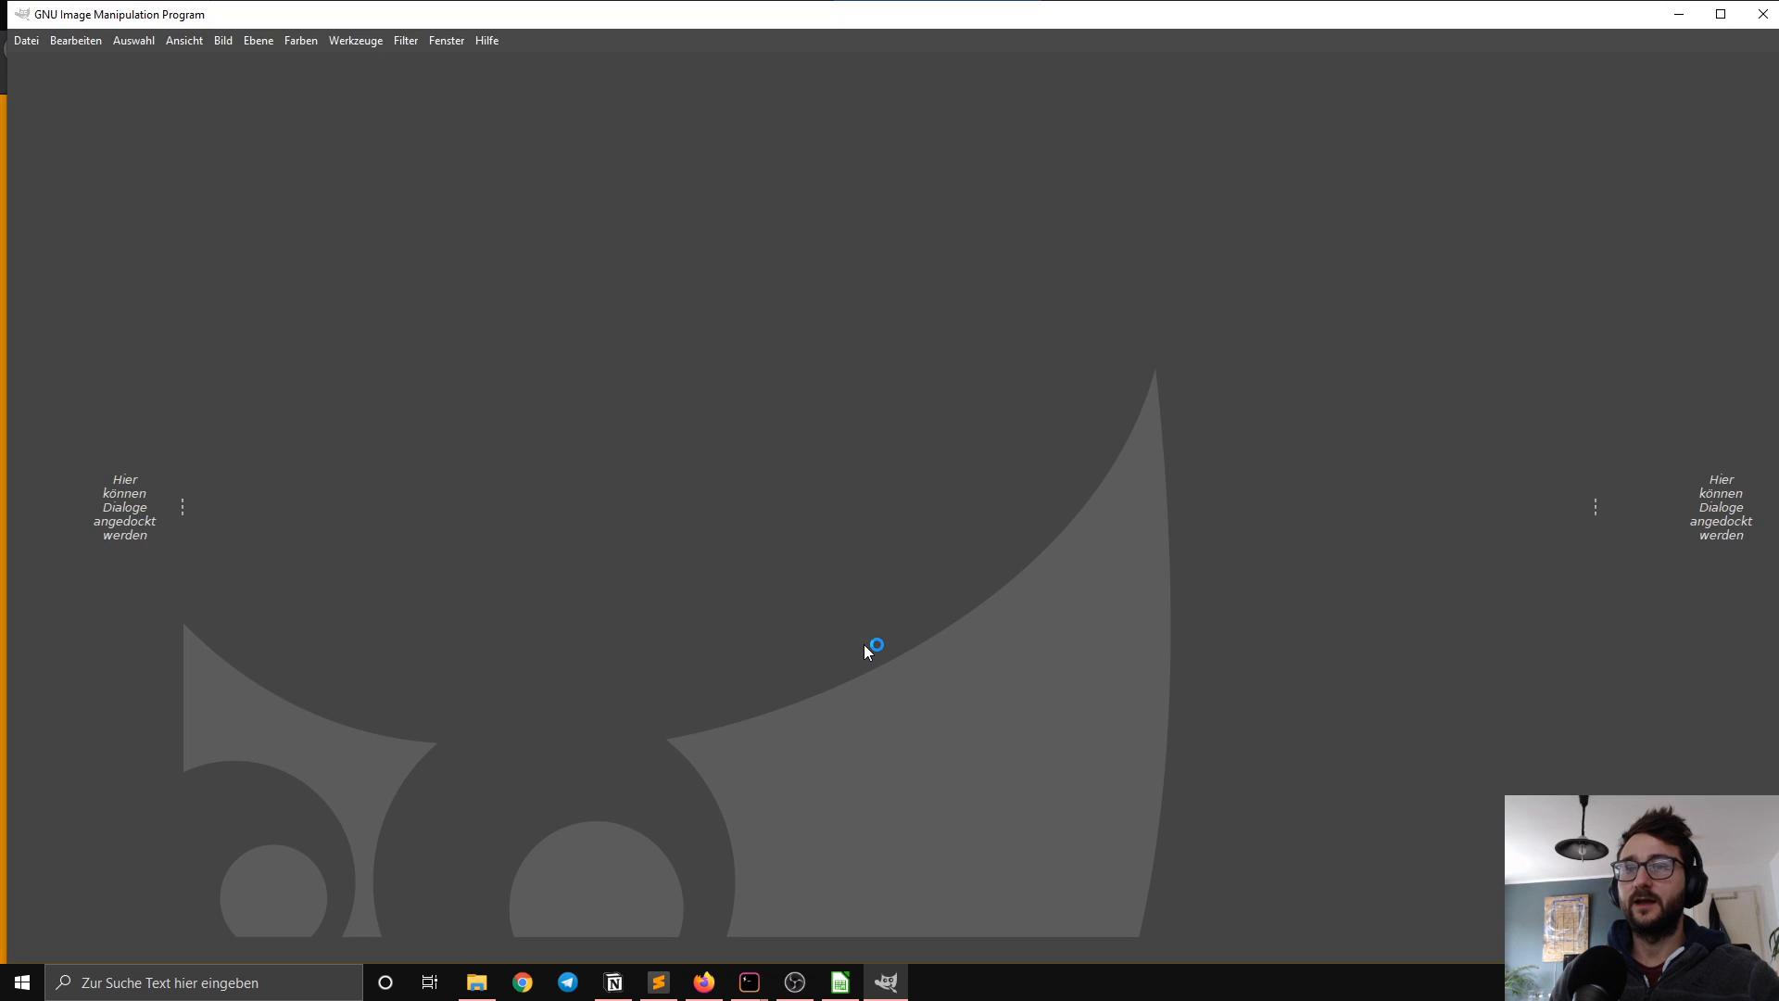
{"action": "key", "text": "shift+ctrl+v"}
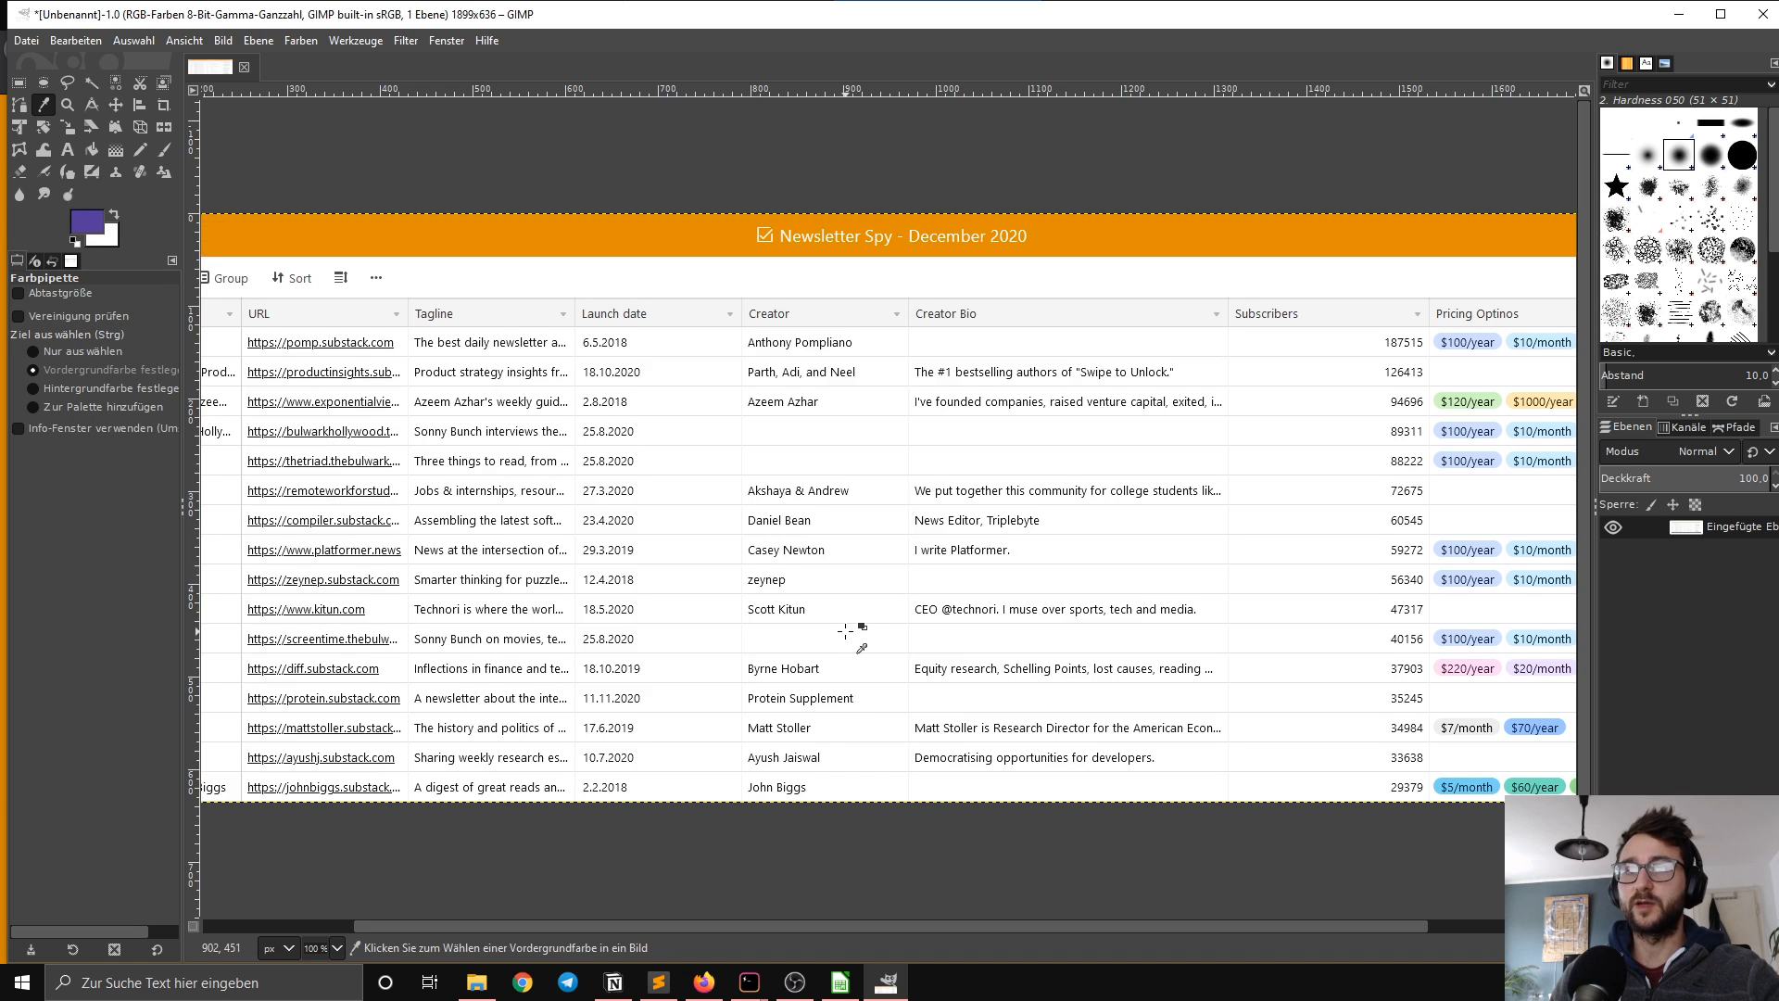
Step: Export the image as gumroadheader.png to the desktop's Newsletter Spy folder with the default PNG options, and return to the Firefox browser
{"action": "key", "text": "shift+ctrl+e"}
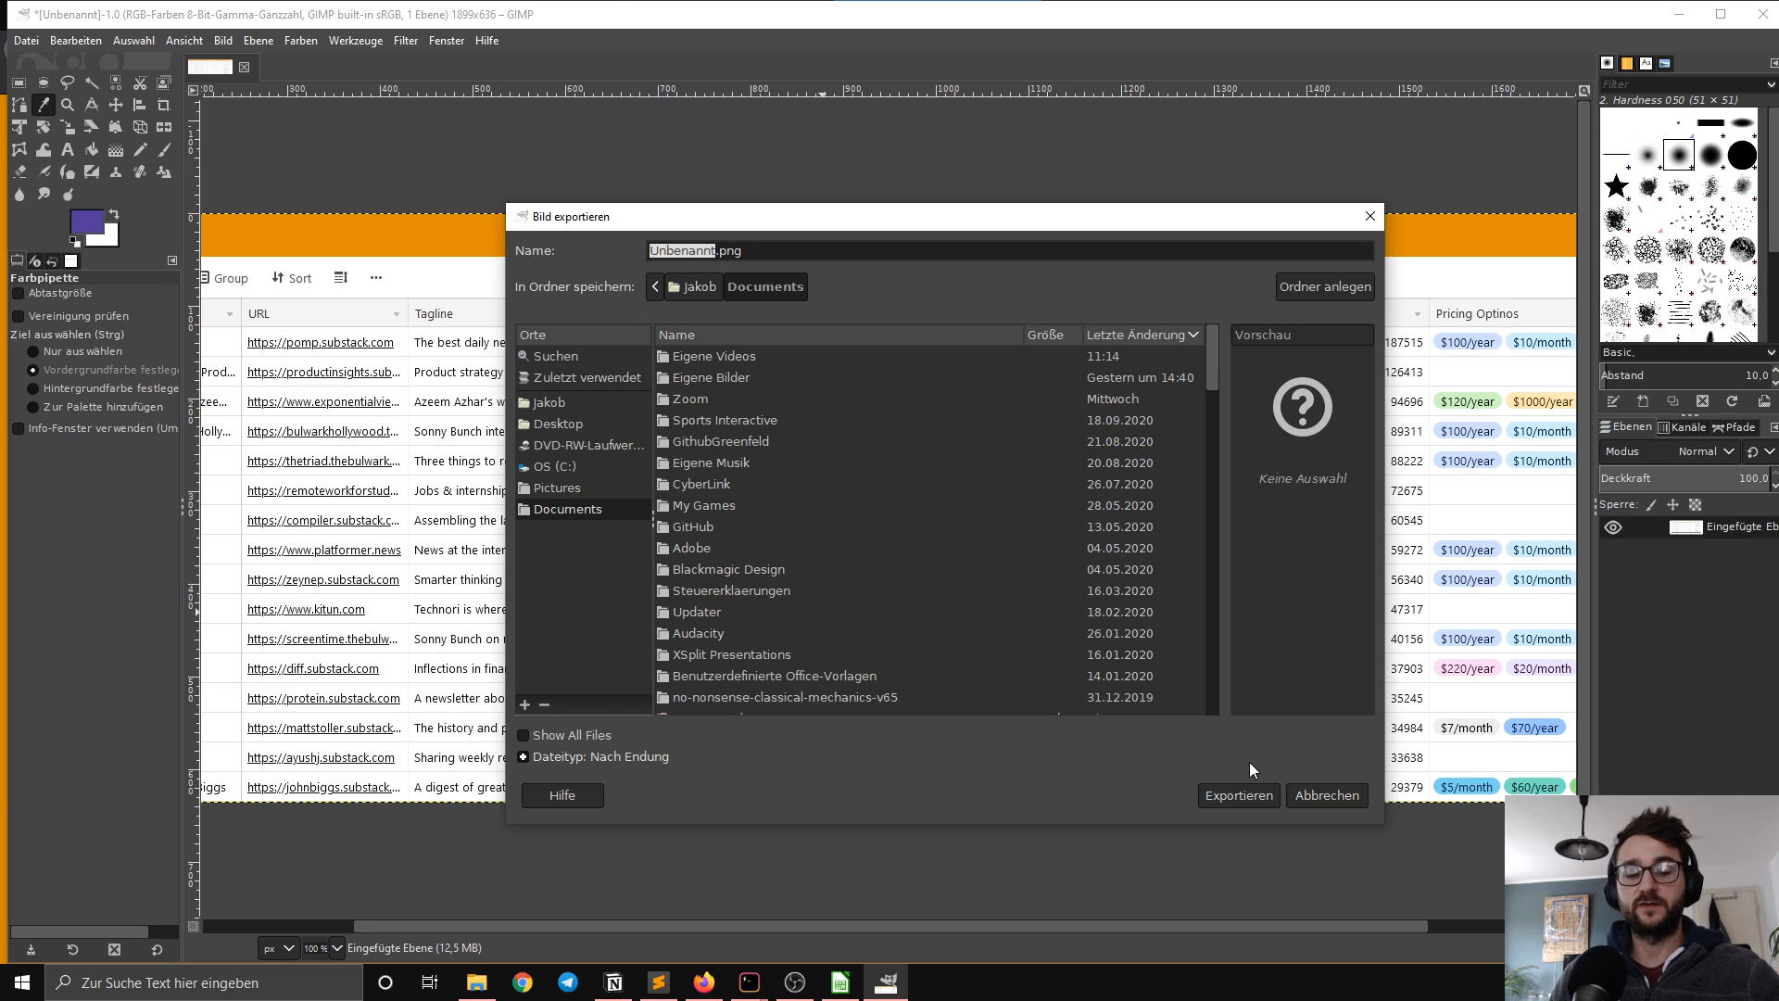
{"action": "left_click", "coordinate": [562, 424]}
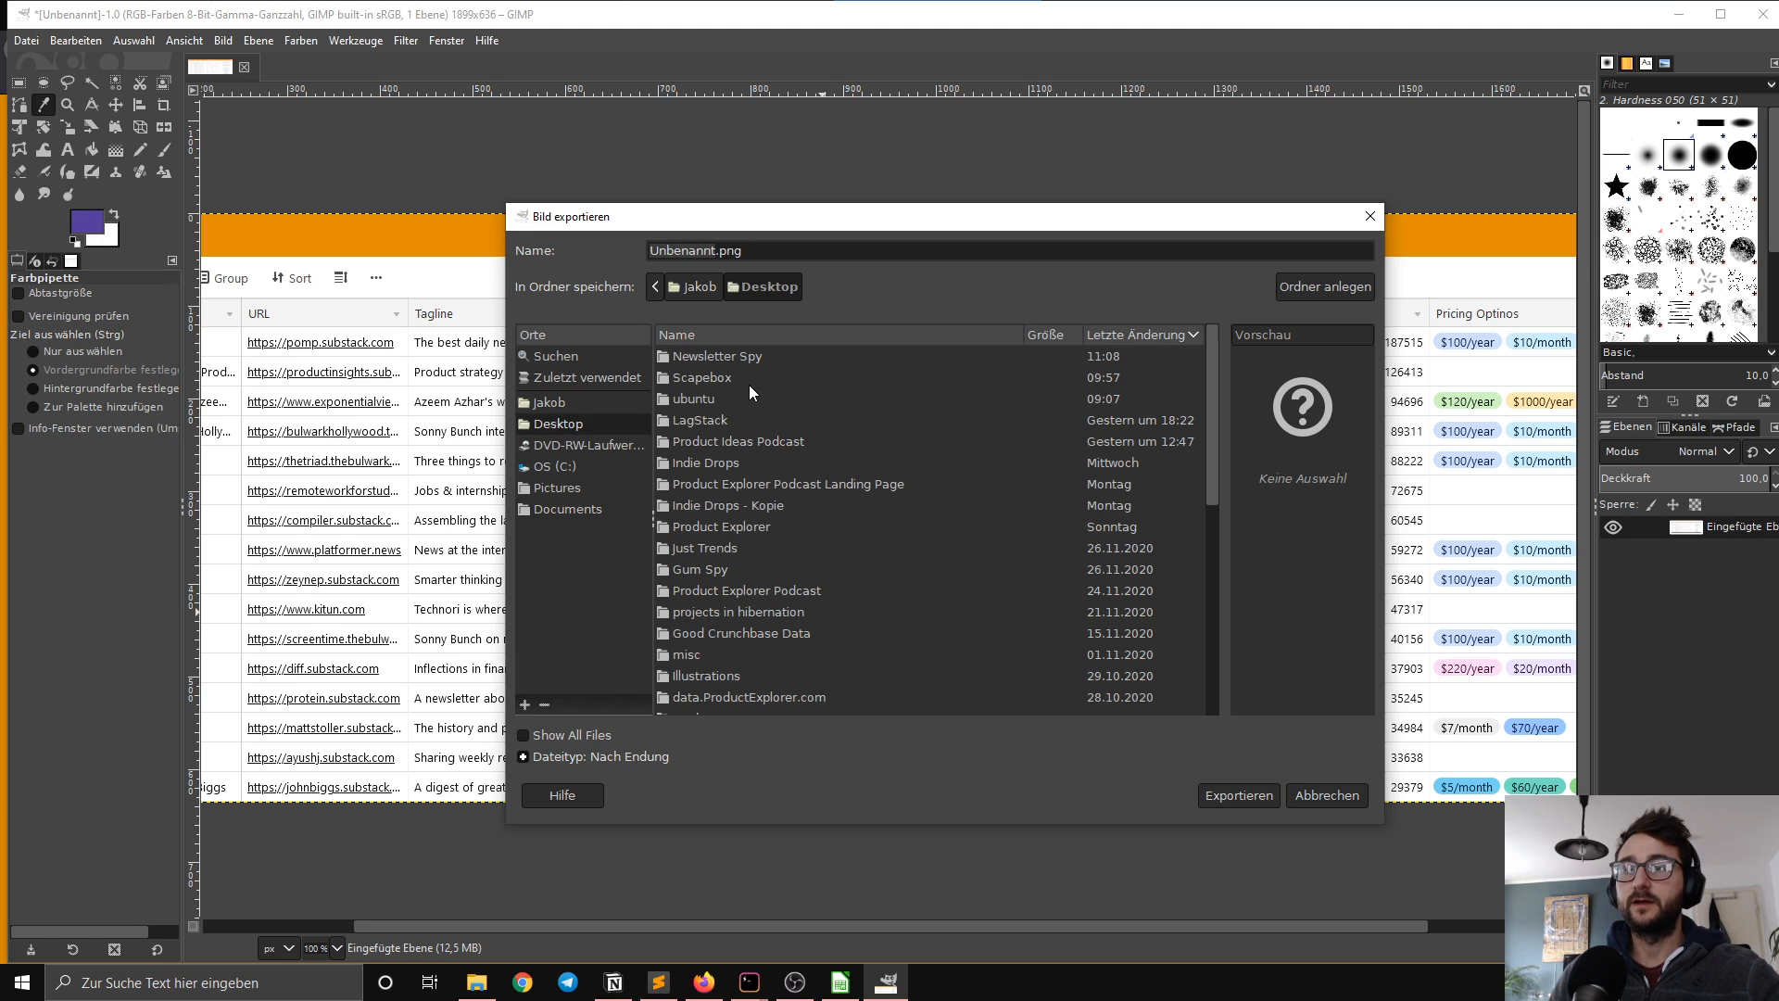
{"action": "scroll", "coordinate": [728, 385], "scroll_direction": "down", "scroll_amount": 1}
{"action": "scroll", "coordinate": [723, 382], "scroll_direction": "up", "scroll_amount": 1}
{"action": "left_click", "coordinate": [724, 361]}
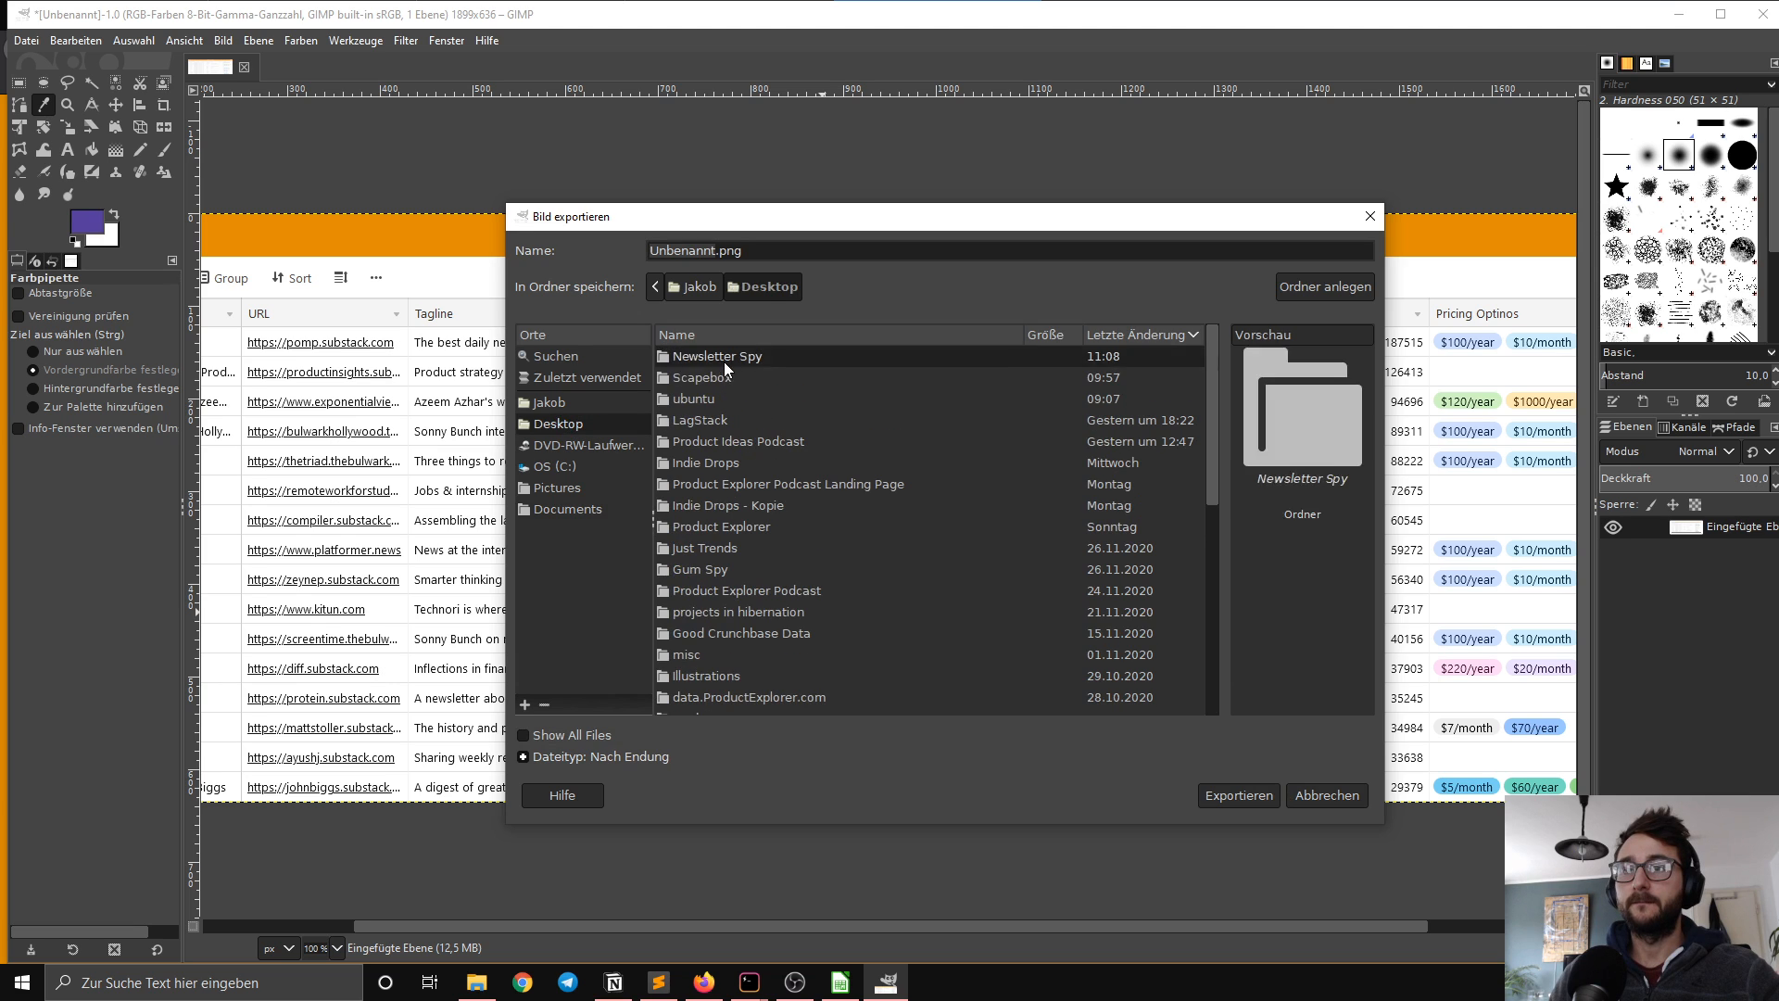
{"action": "double_click", "coordinate": [724, 363]}
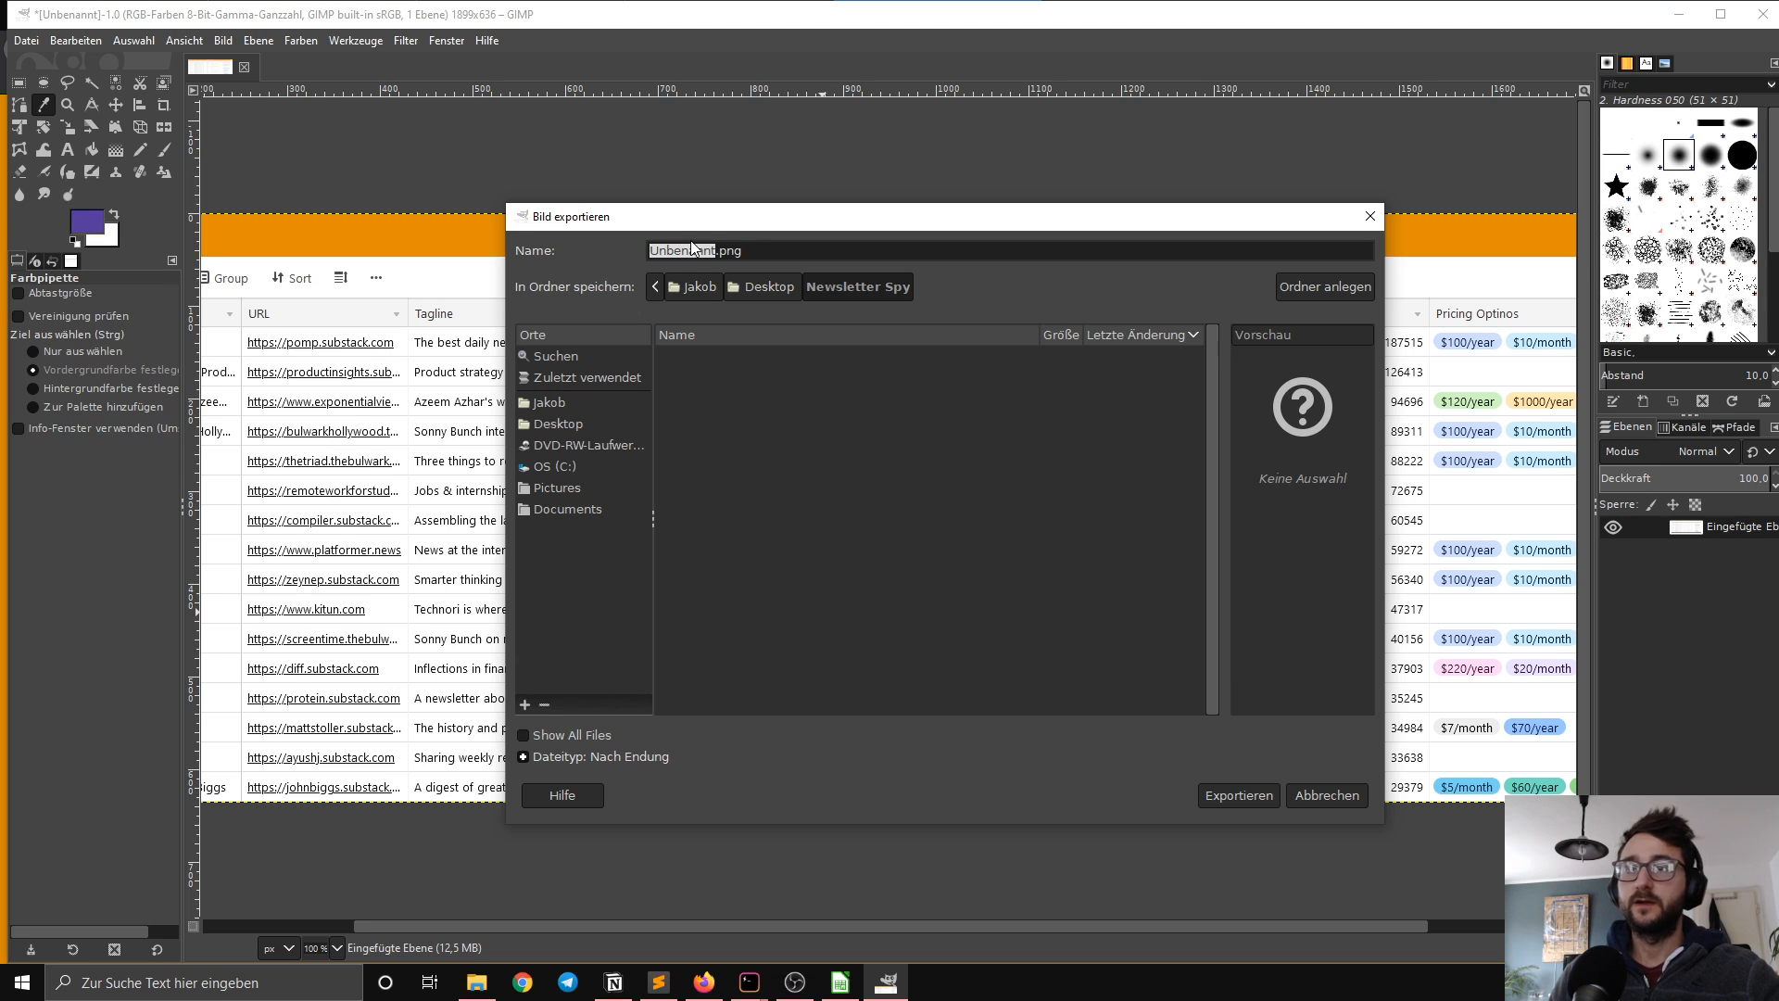
{"action": "type", "text": "gum"}
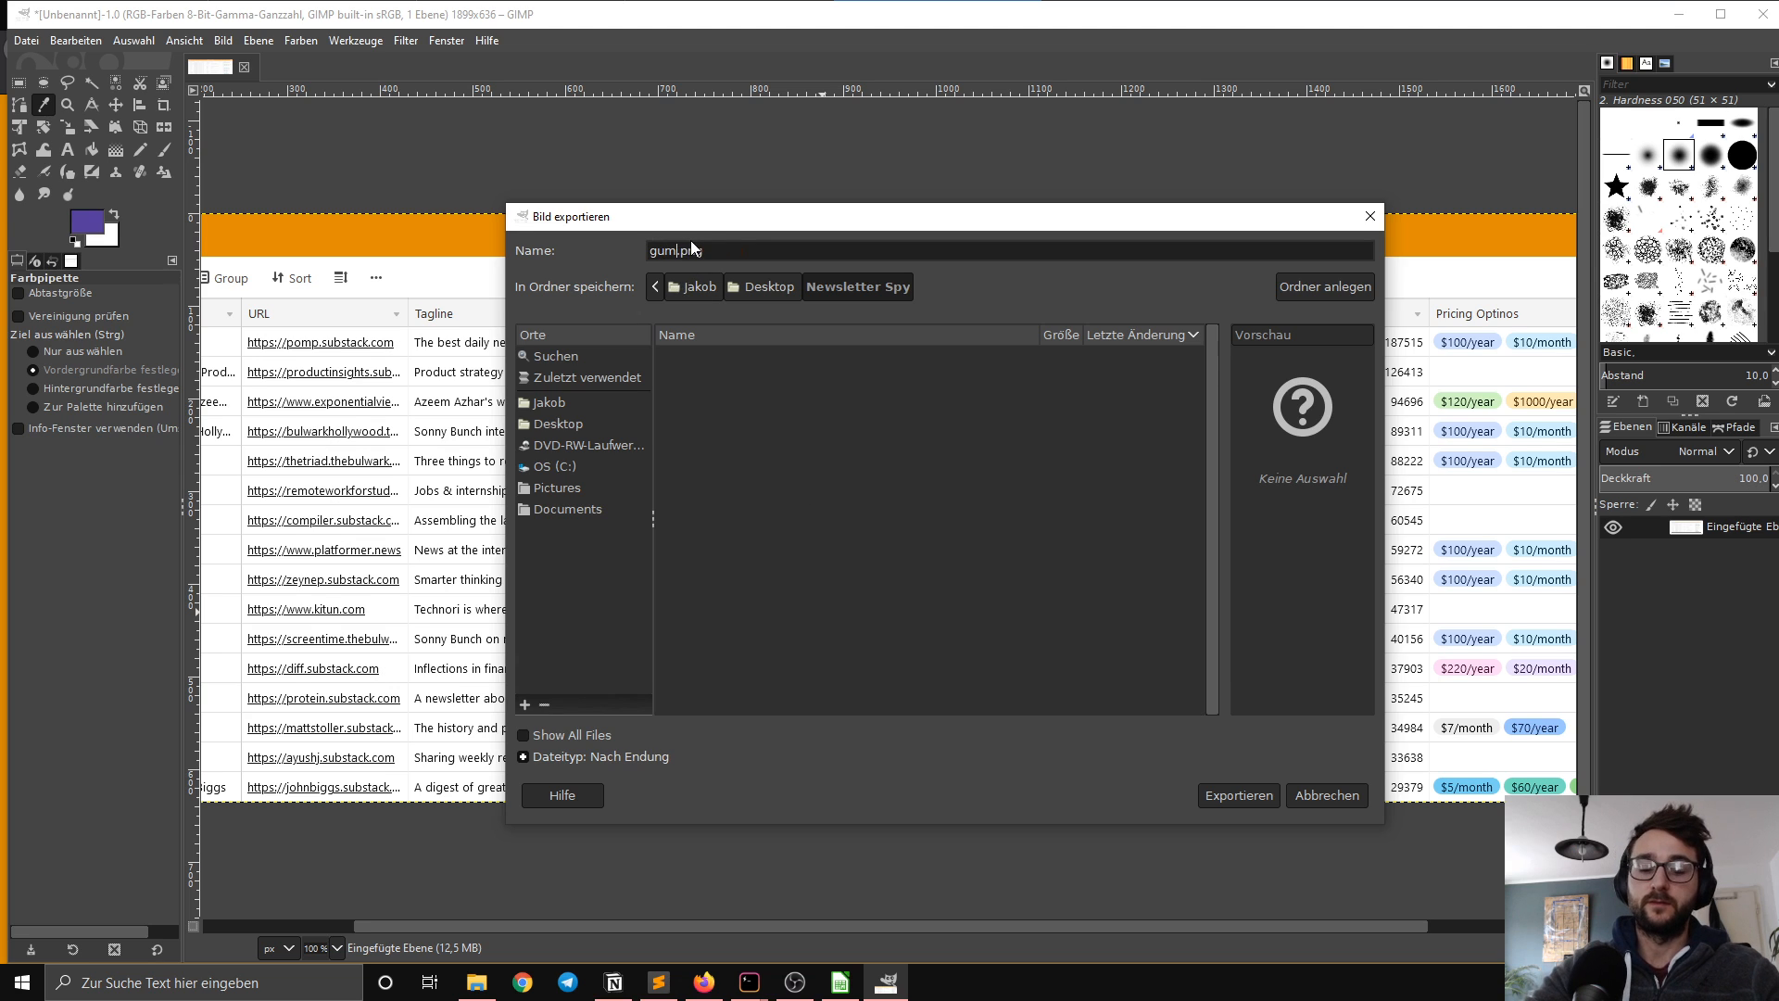
{"action": "type", "text": "roadheader"}
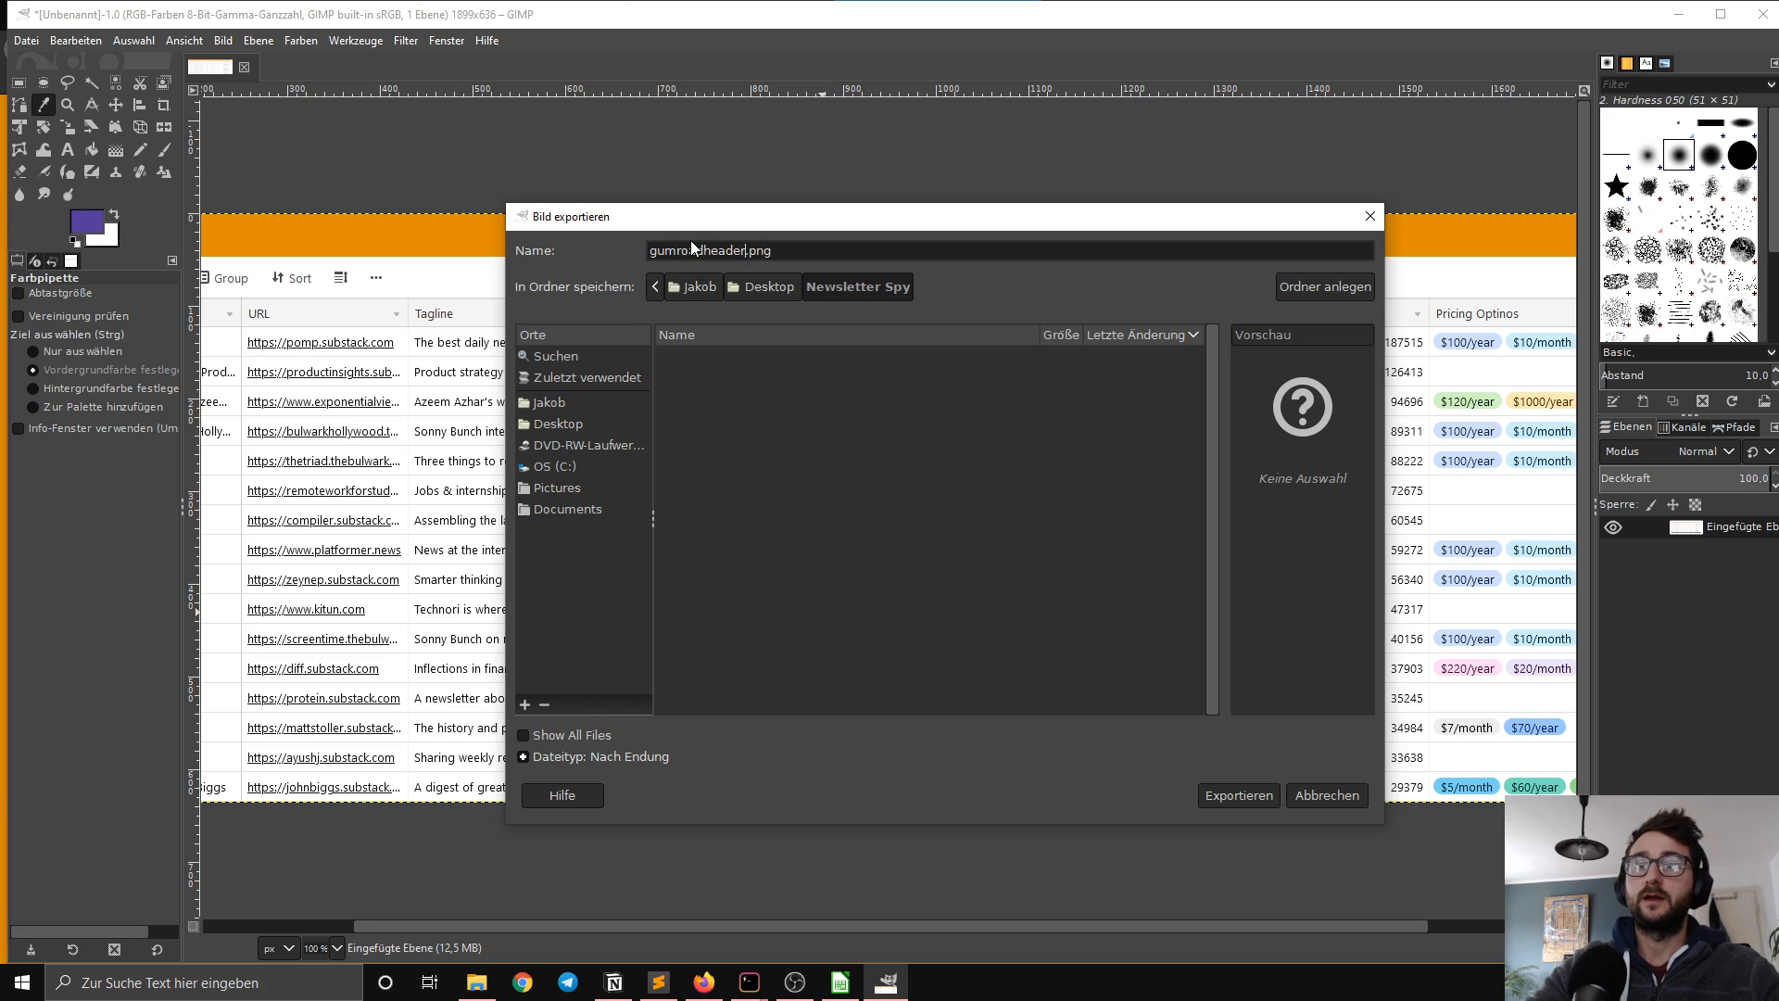
{"action": "left_click", "coordinate": [1248, 795]}
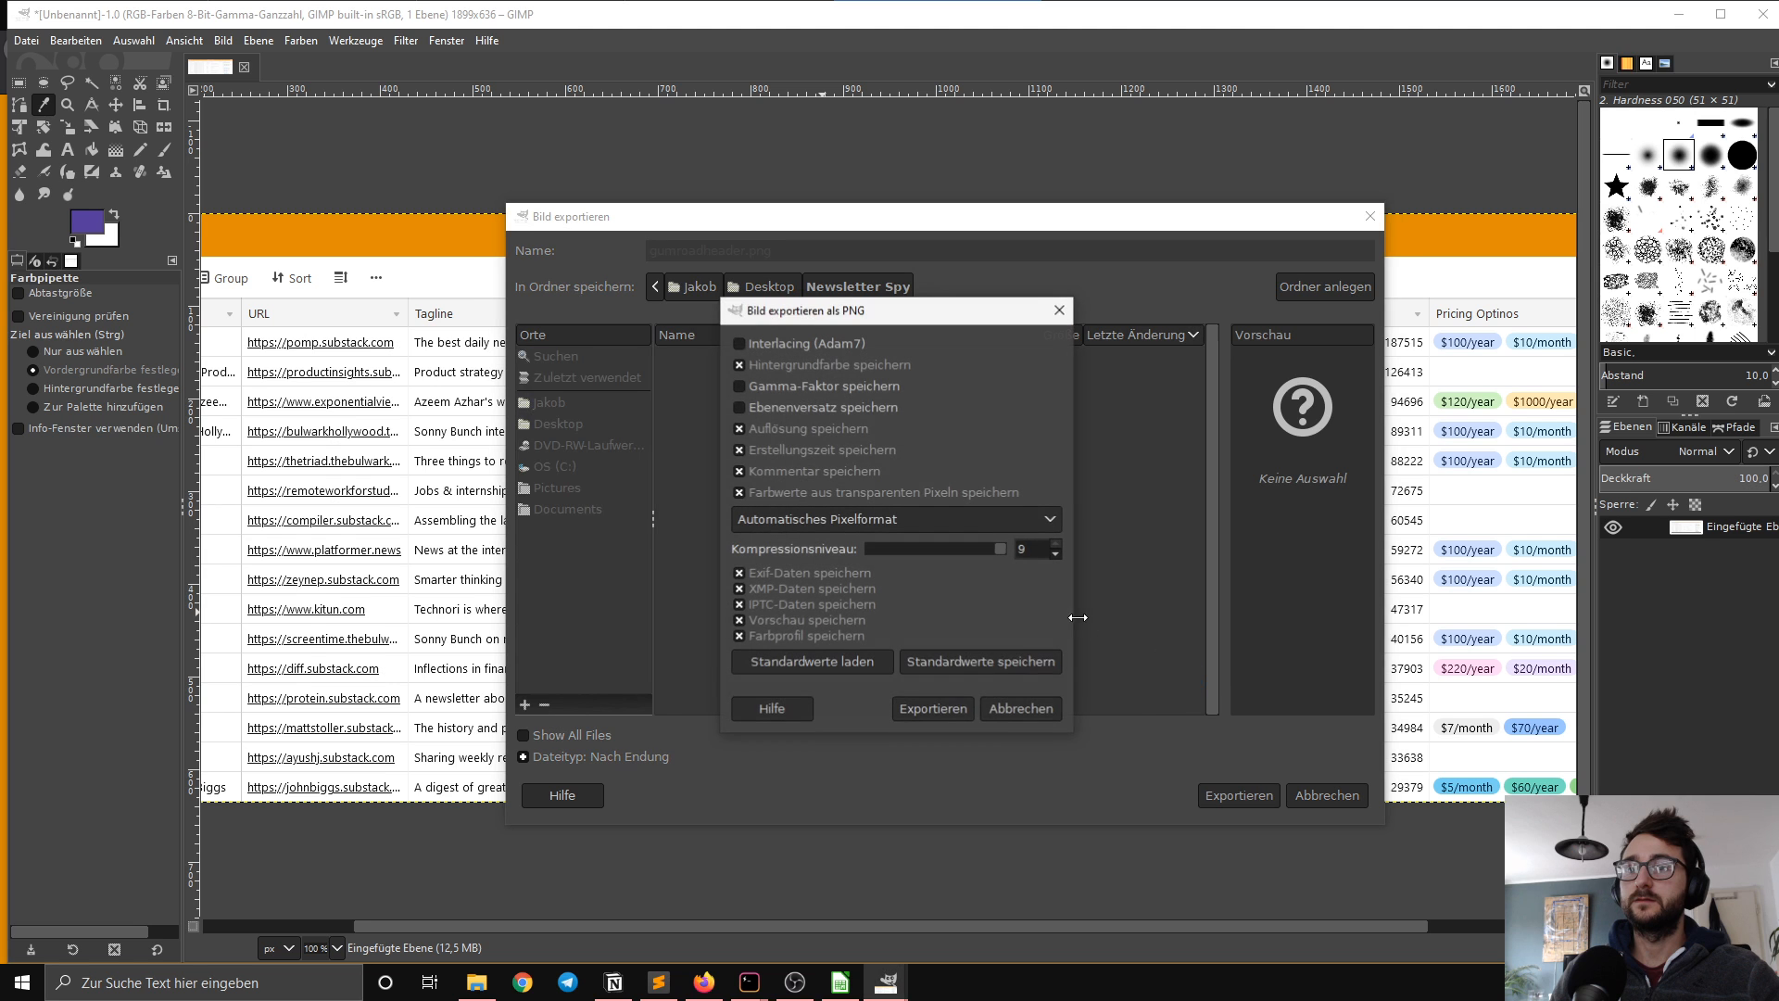
{"action": "left_click", "coordinate": [934, 709]}
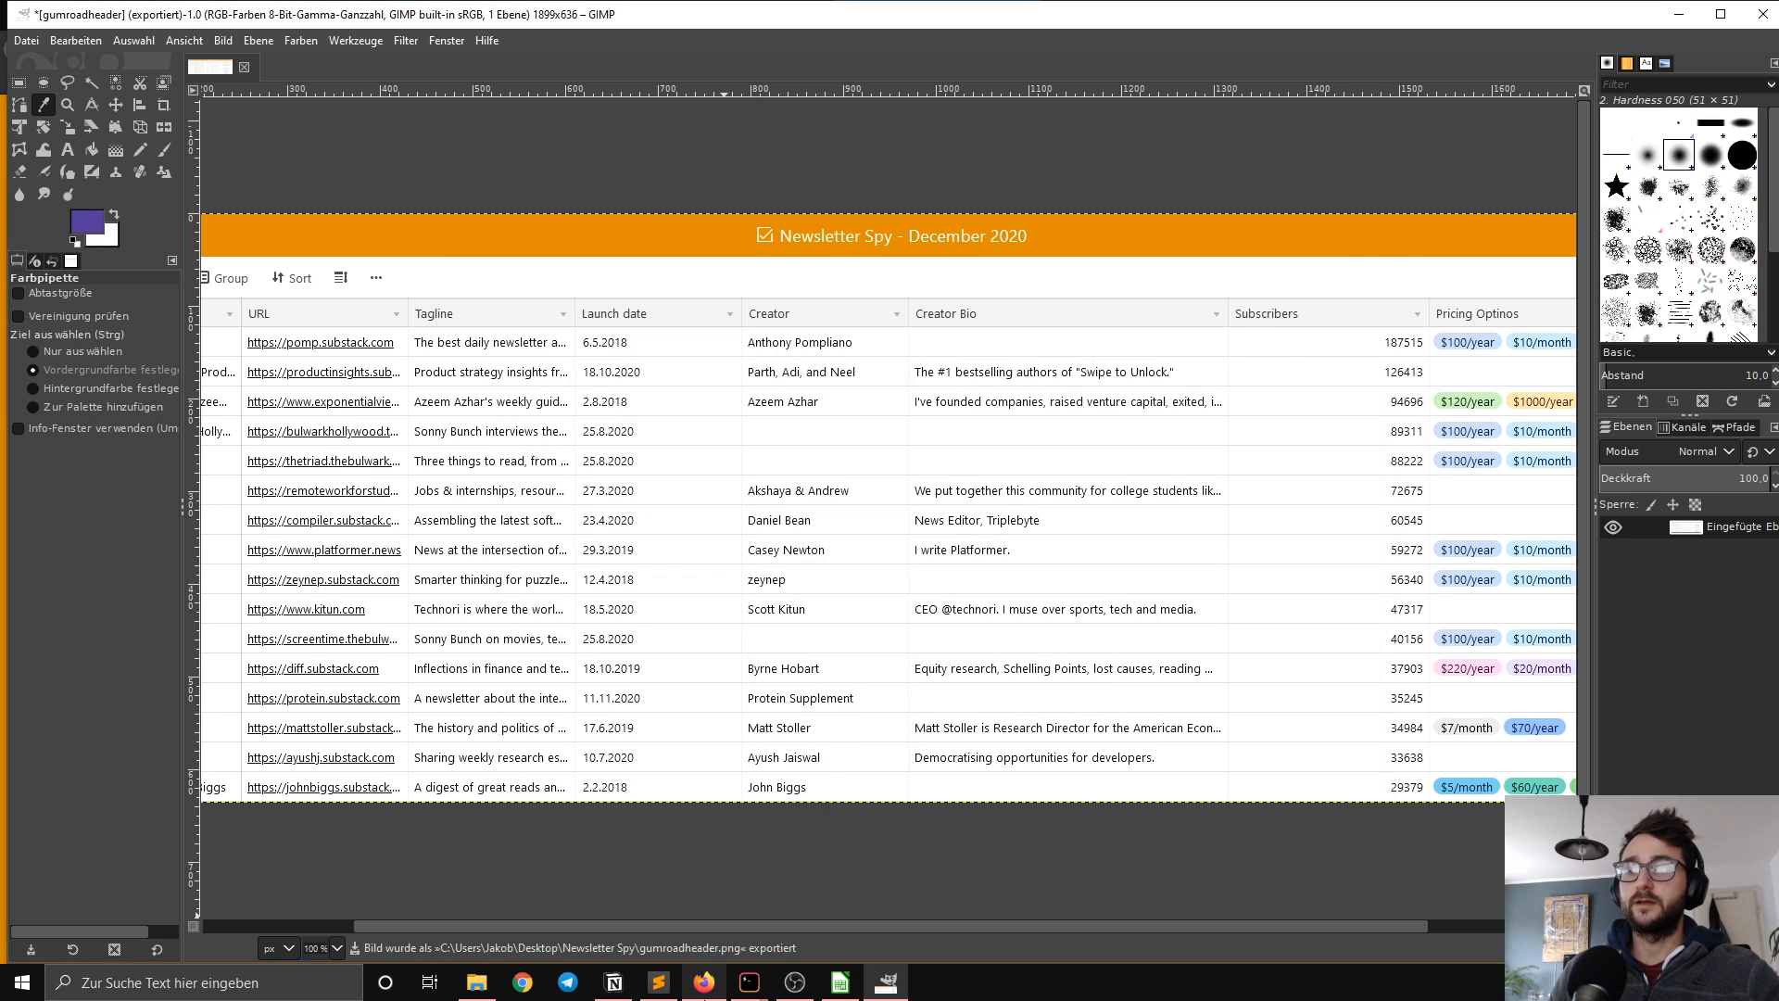
{"action": "left_click", "coordinate": [704, 991]}
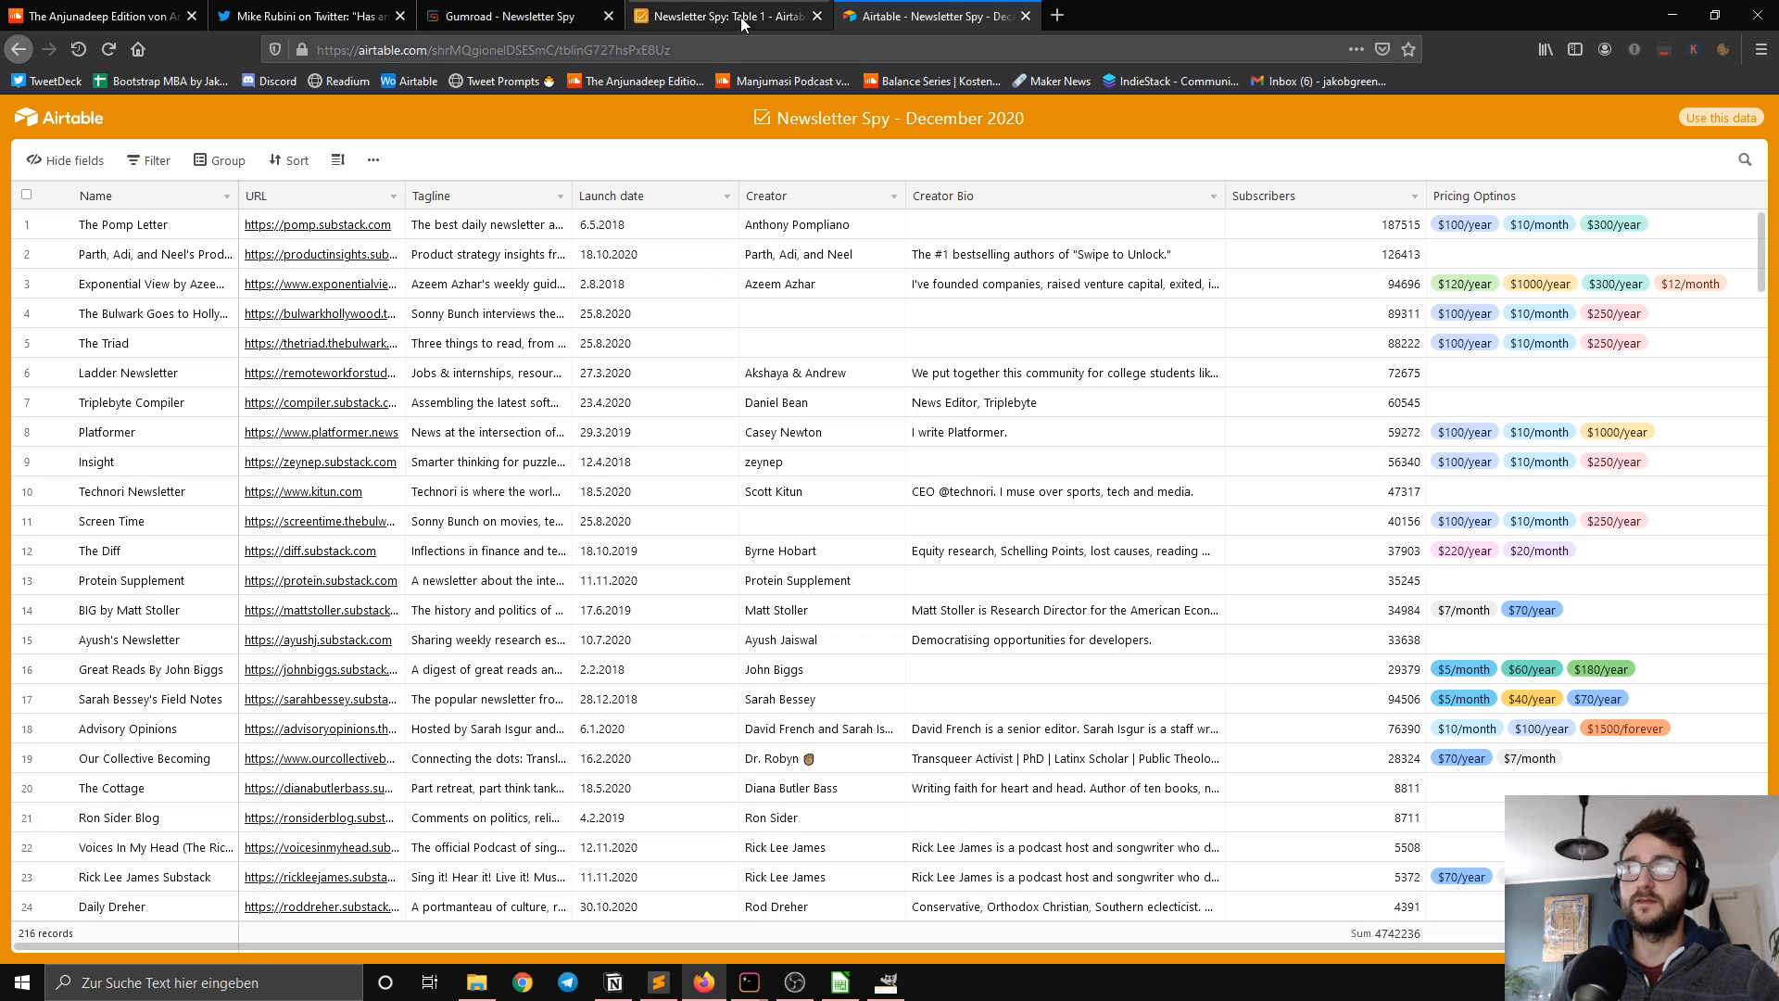
Step: Return to the Gumroad product page and upload gumroadheader.png from the desktop's Newsletter Spy folder as the cover image
{"action": "left_click", "coordinate": [508, 16]}
{"action": "left_click", "coordinate": [622, 586]}
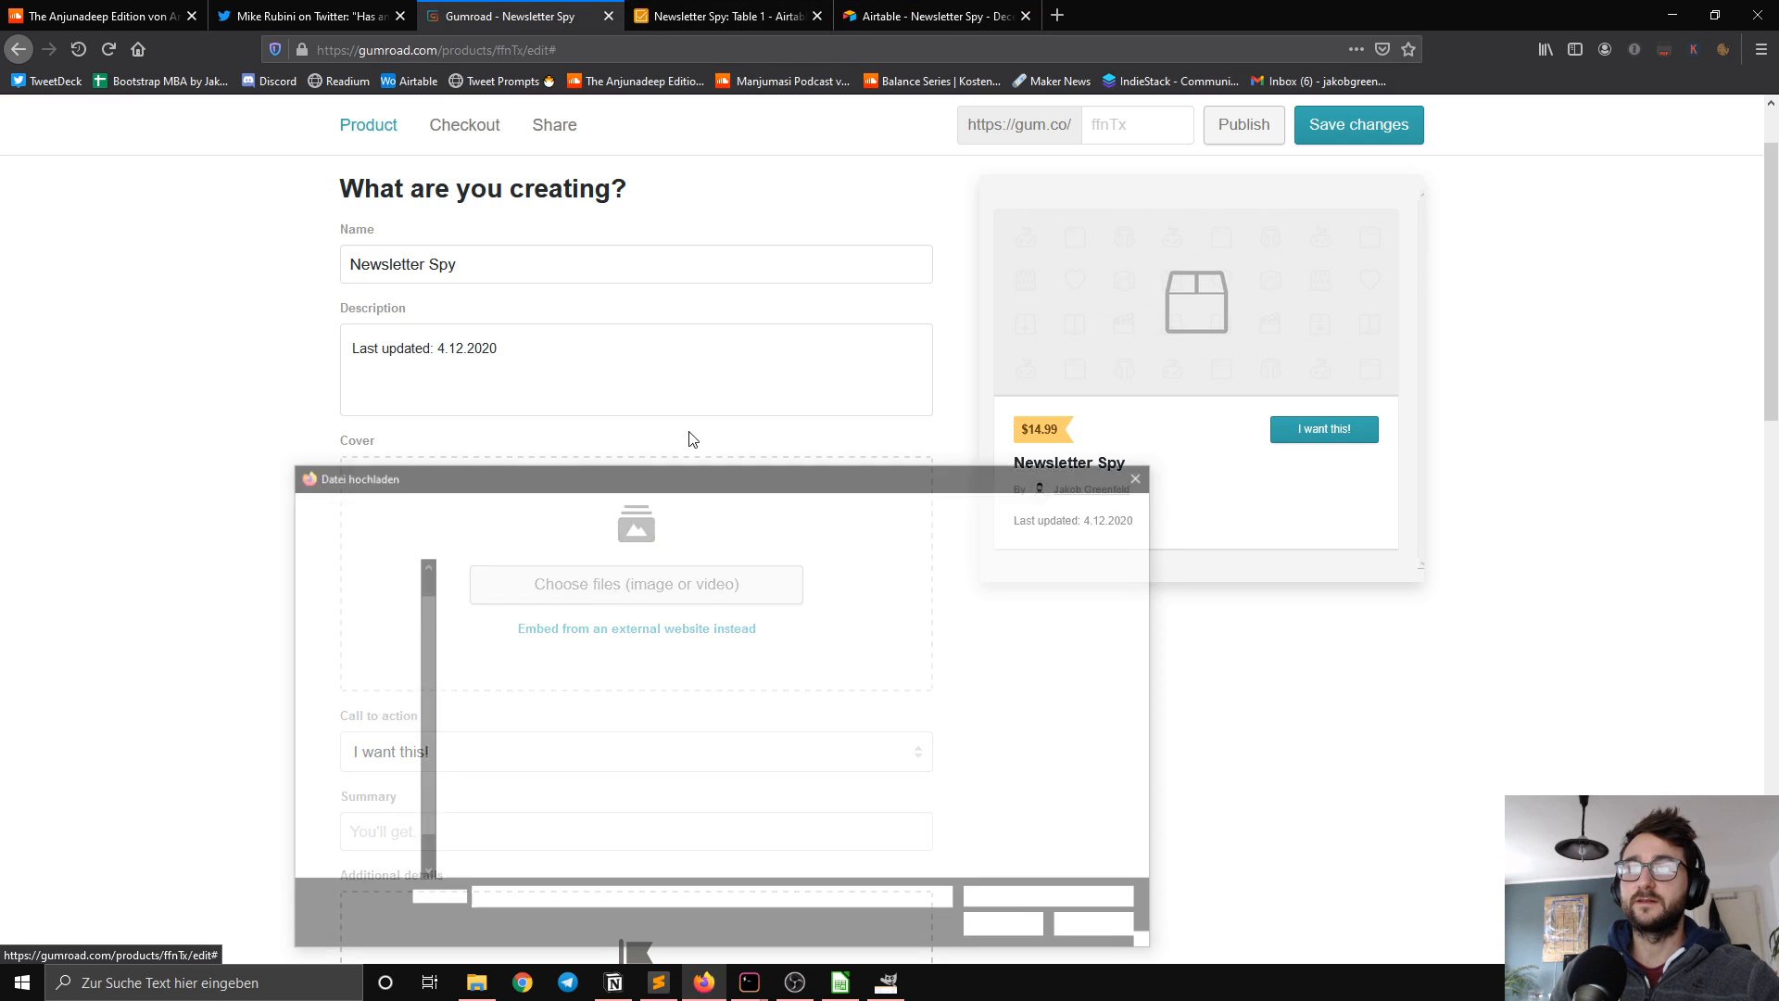
{"action": "scroll", "coordinate": [791, 643], "scroll_direction": "down", "scroll_amount": 5}
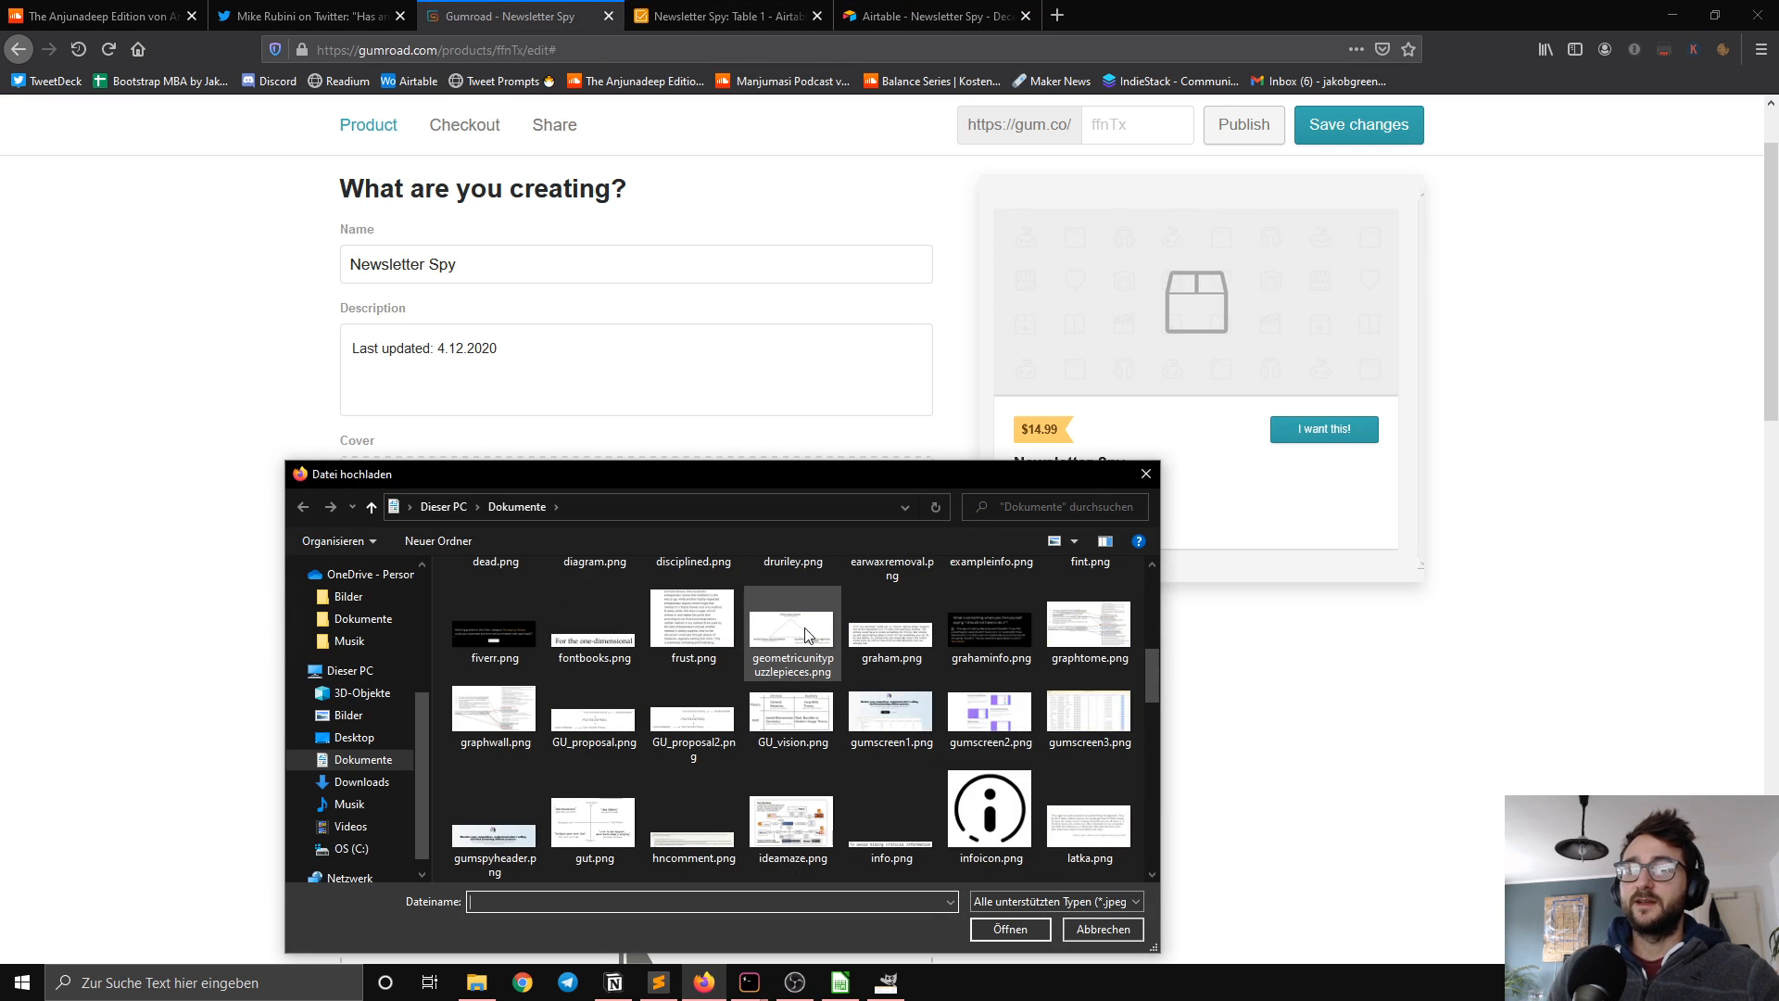
{"action": "scroll", "coordinate": [818, 667], "scroll_direction": "up", "scroll_amount": 5}
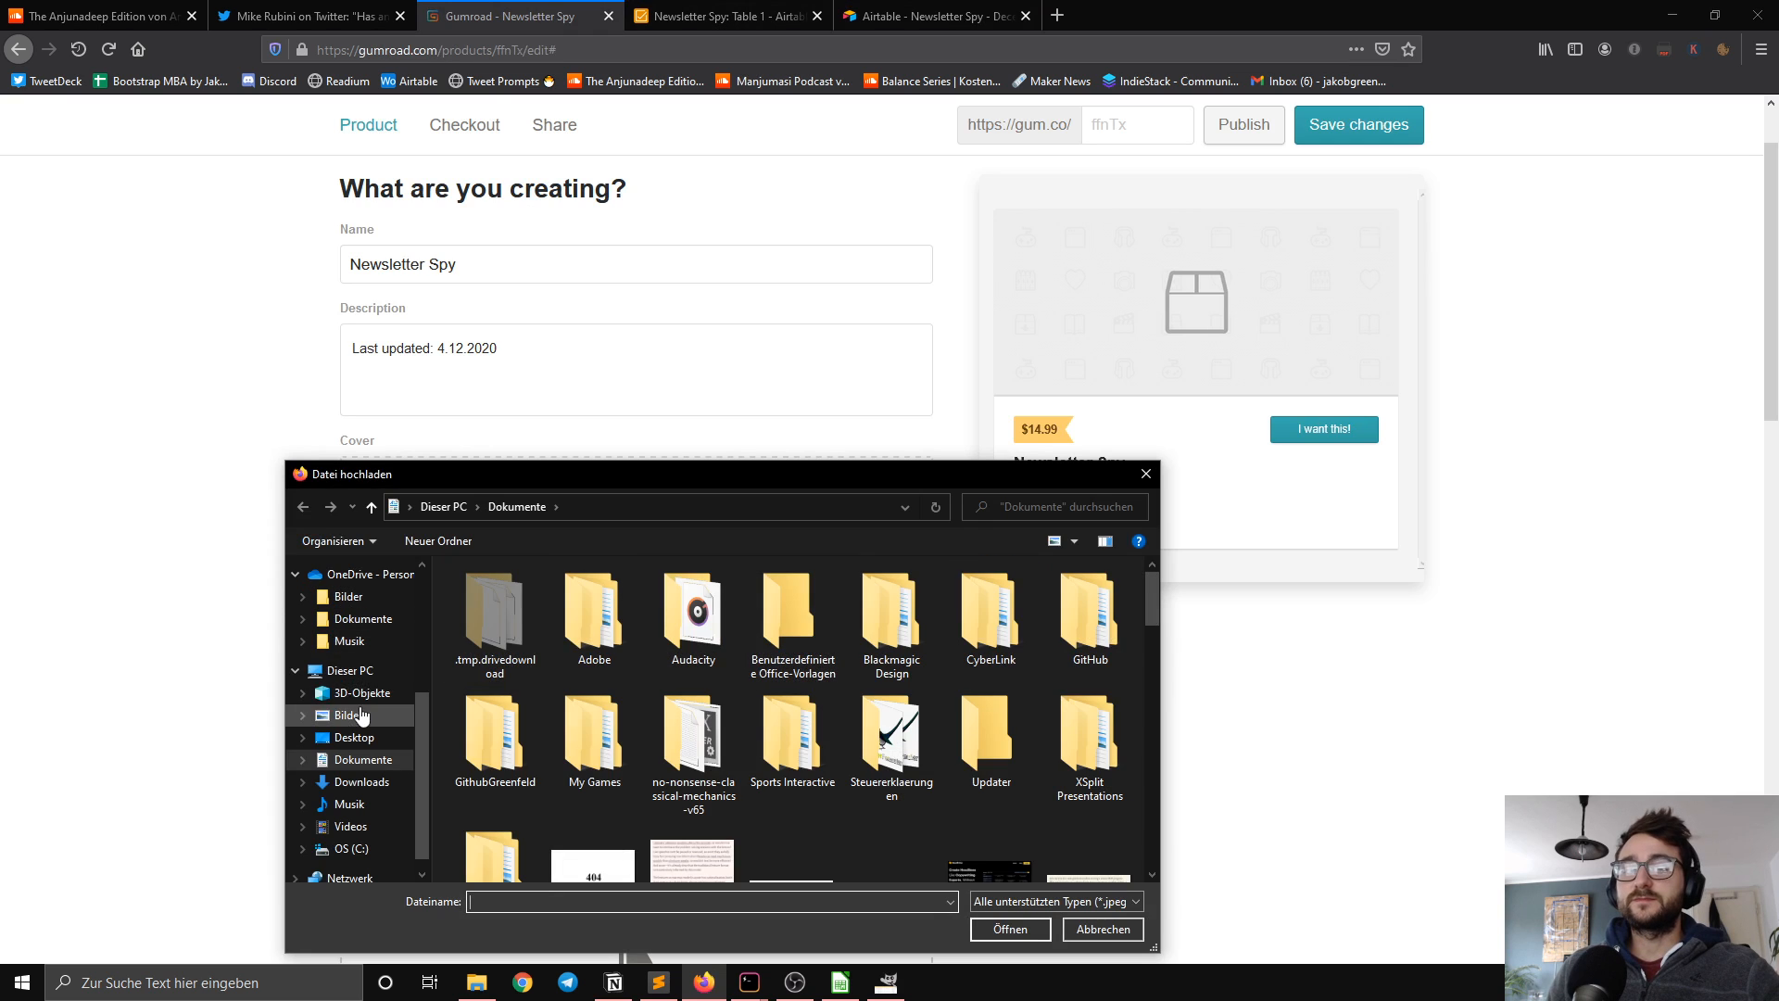
{"action": "scroll", "coordinate": [349, 730], "scroll_direction": "up", "scroll_amount": 3}
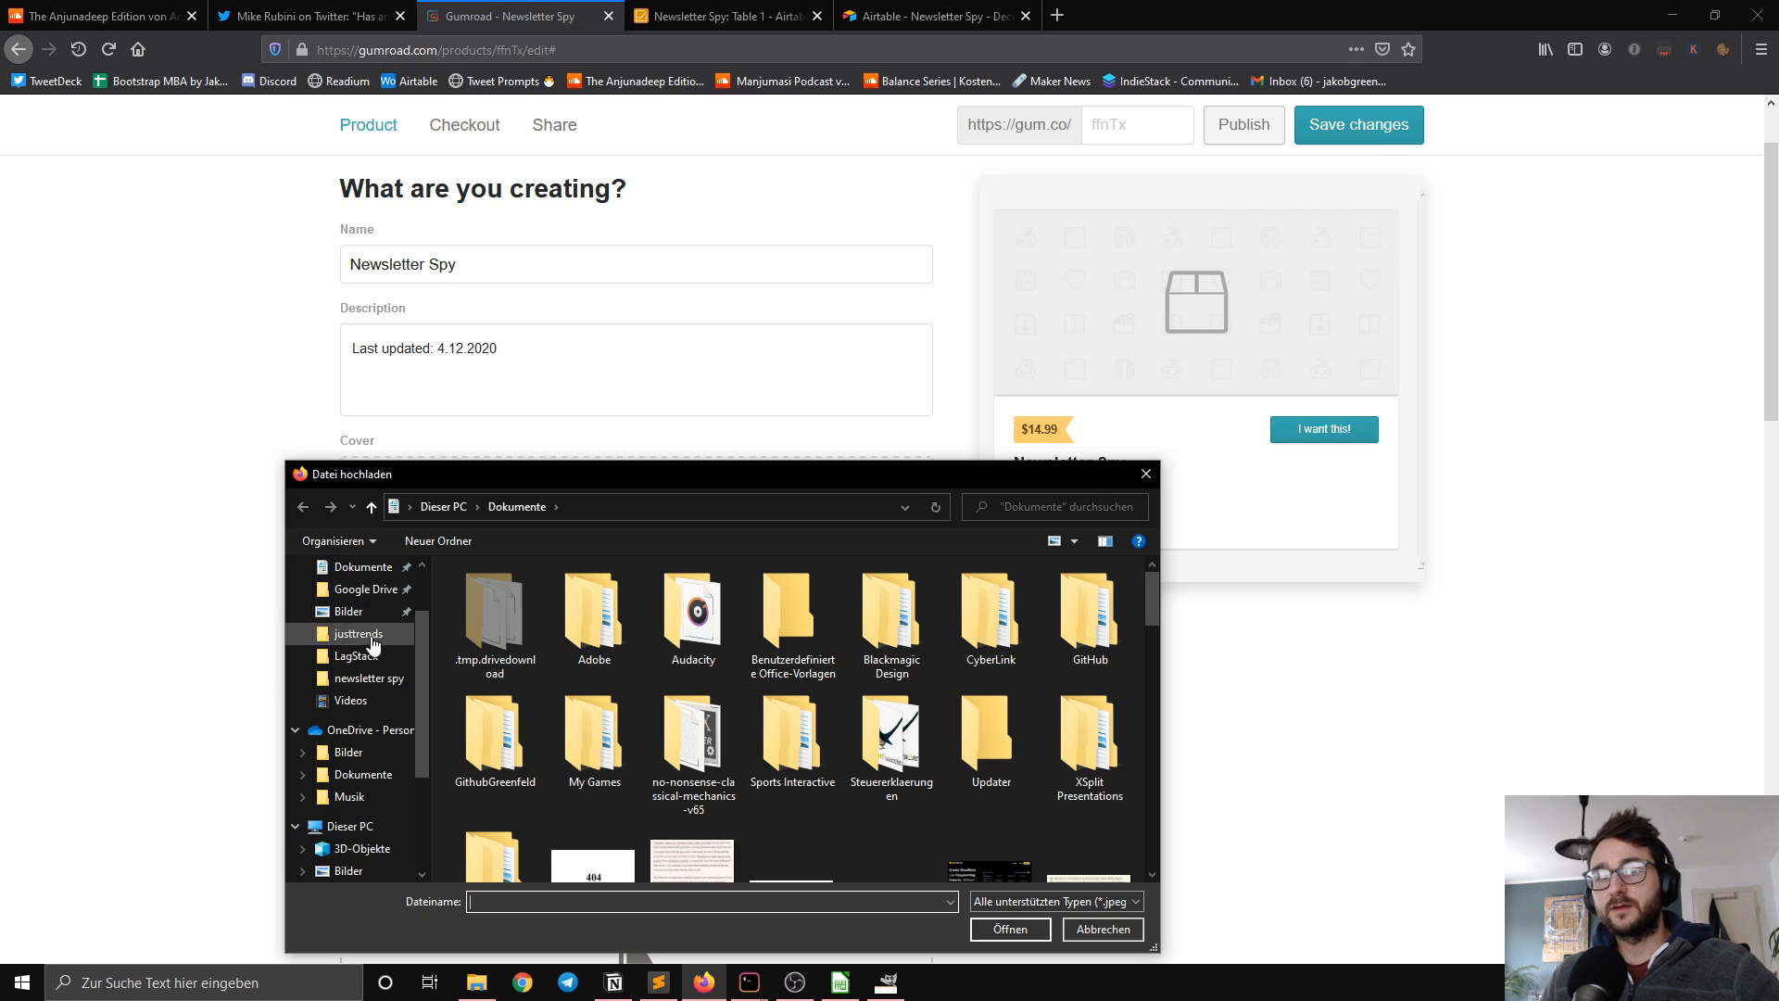
{"action": "left_click", "coordinate": [369, 677]}
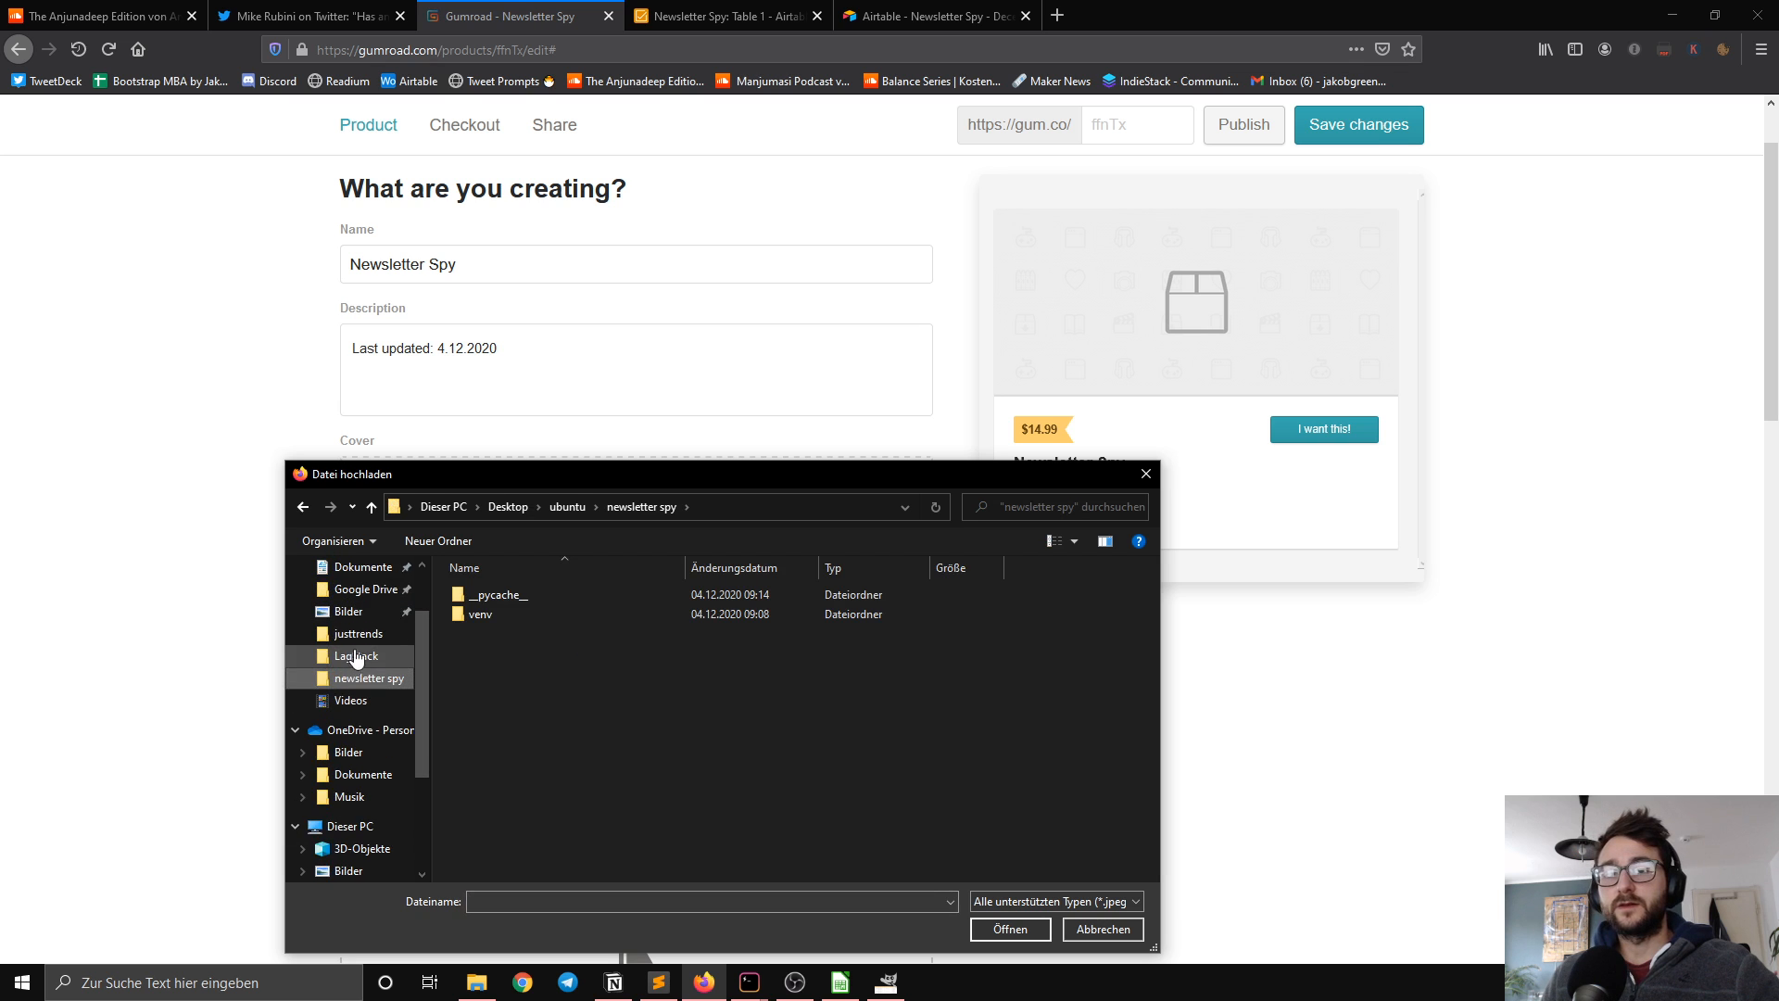
{"action": "scroll", "coordinate": [357, 602], "scroll_direction": "up", "scroll_amount": 2}
{"action": "left_click", "coordinate": [356, 572]}
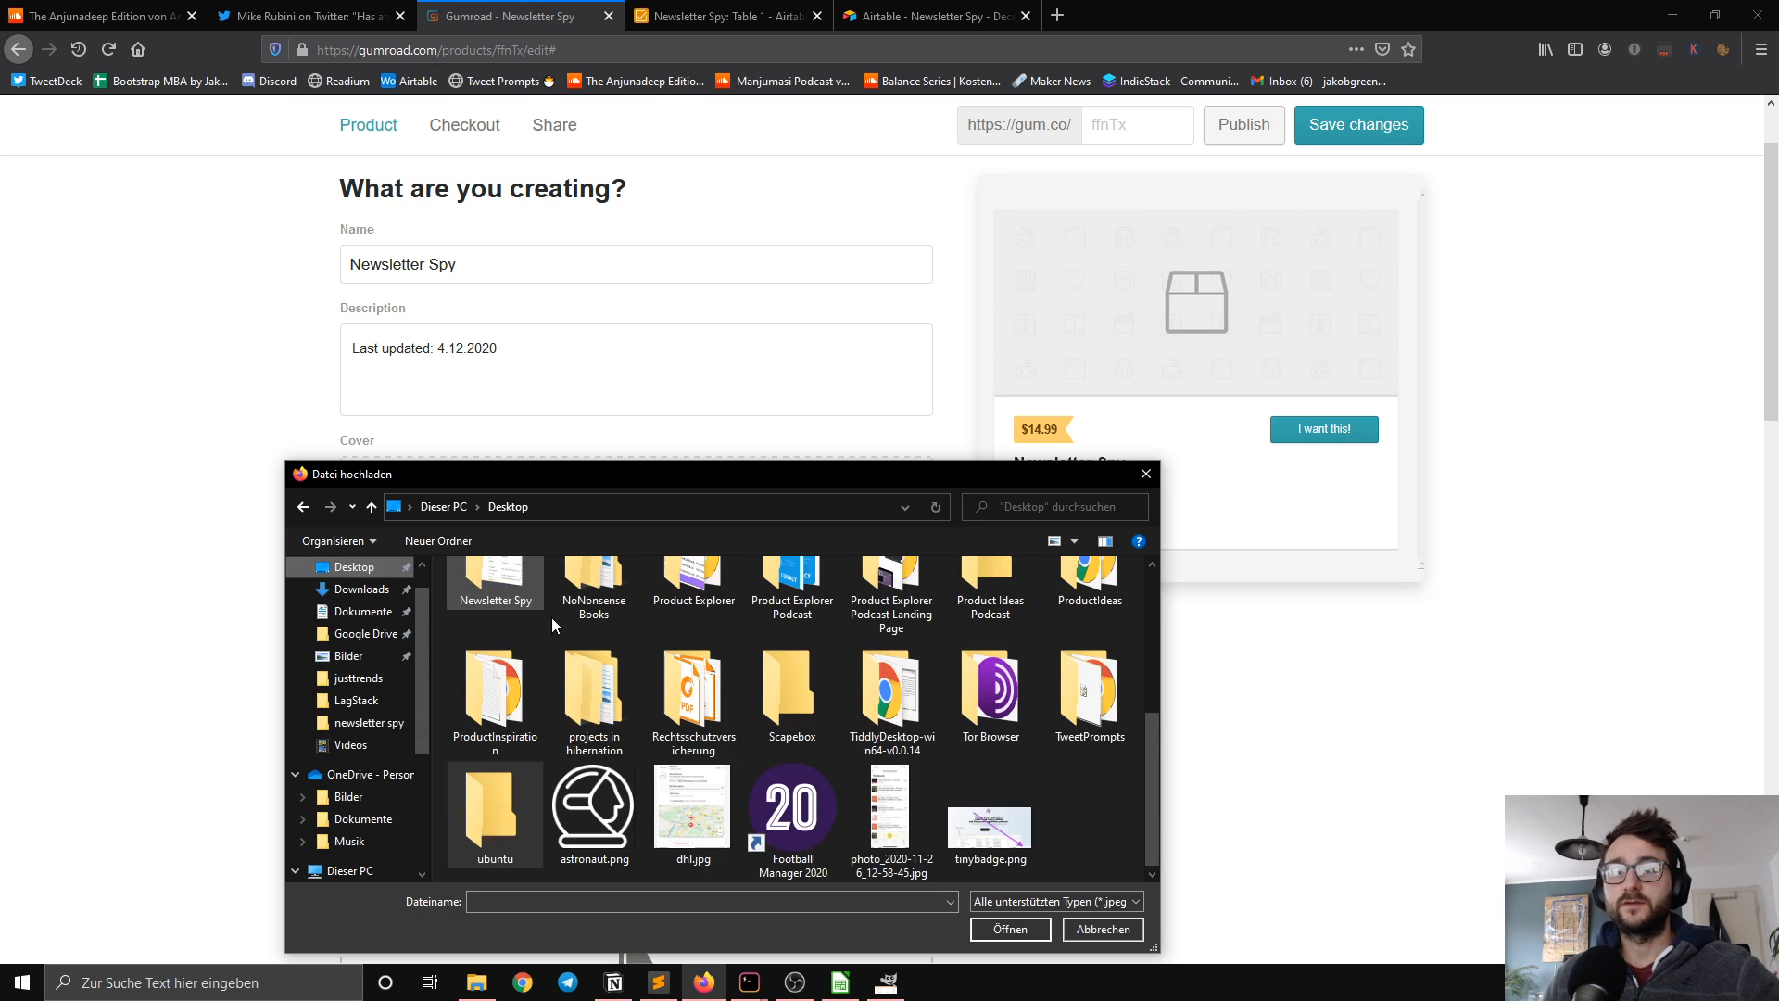
{"action": "double_click", "coordinate": [504, 609]}
{"action": "left_click", "coordinate": [495, 639]}
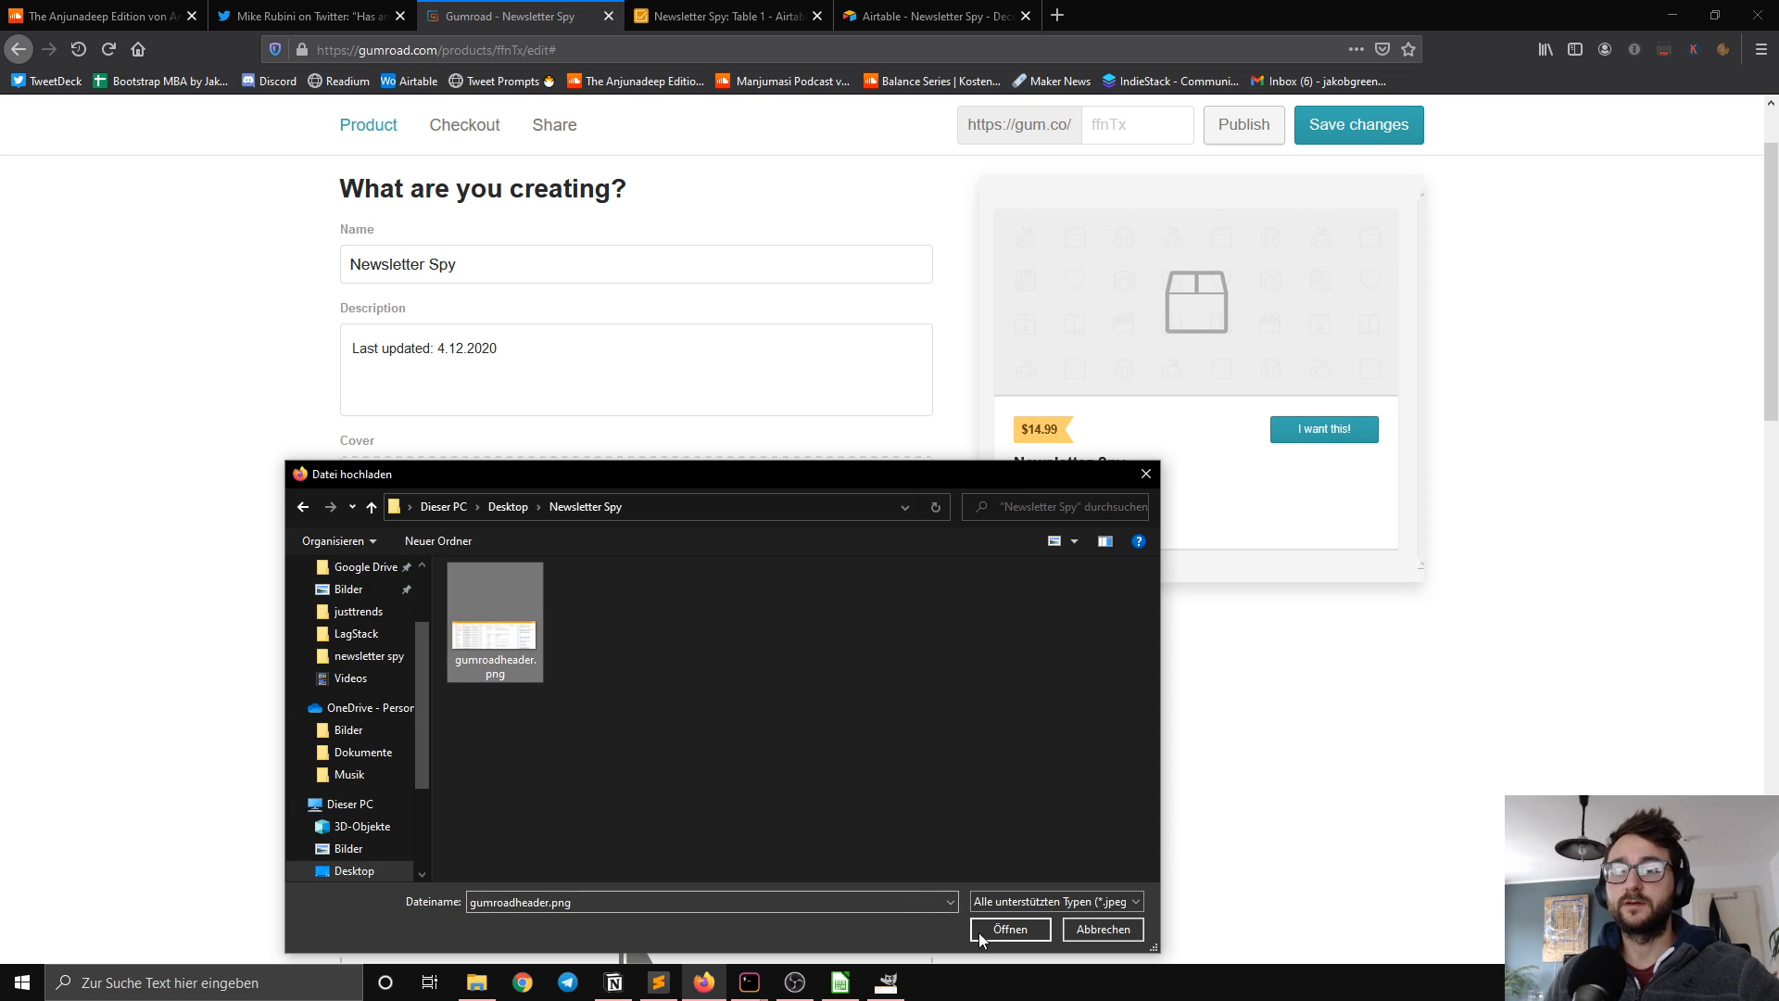
{"action": "left_click", "coordinate": [1008, 929]}
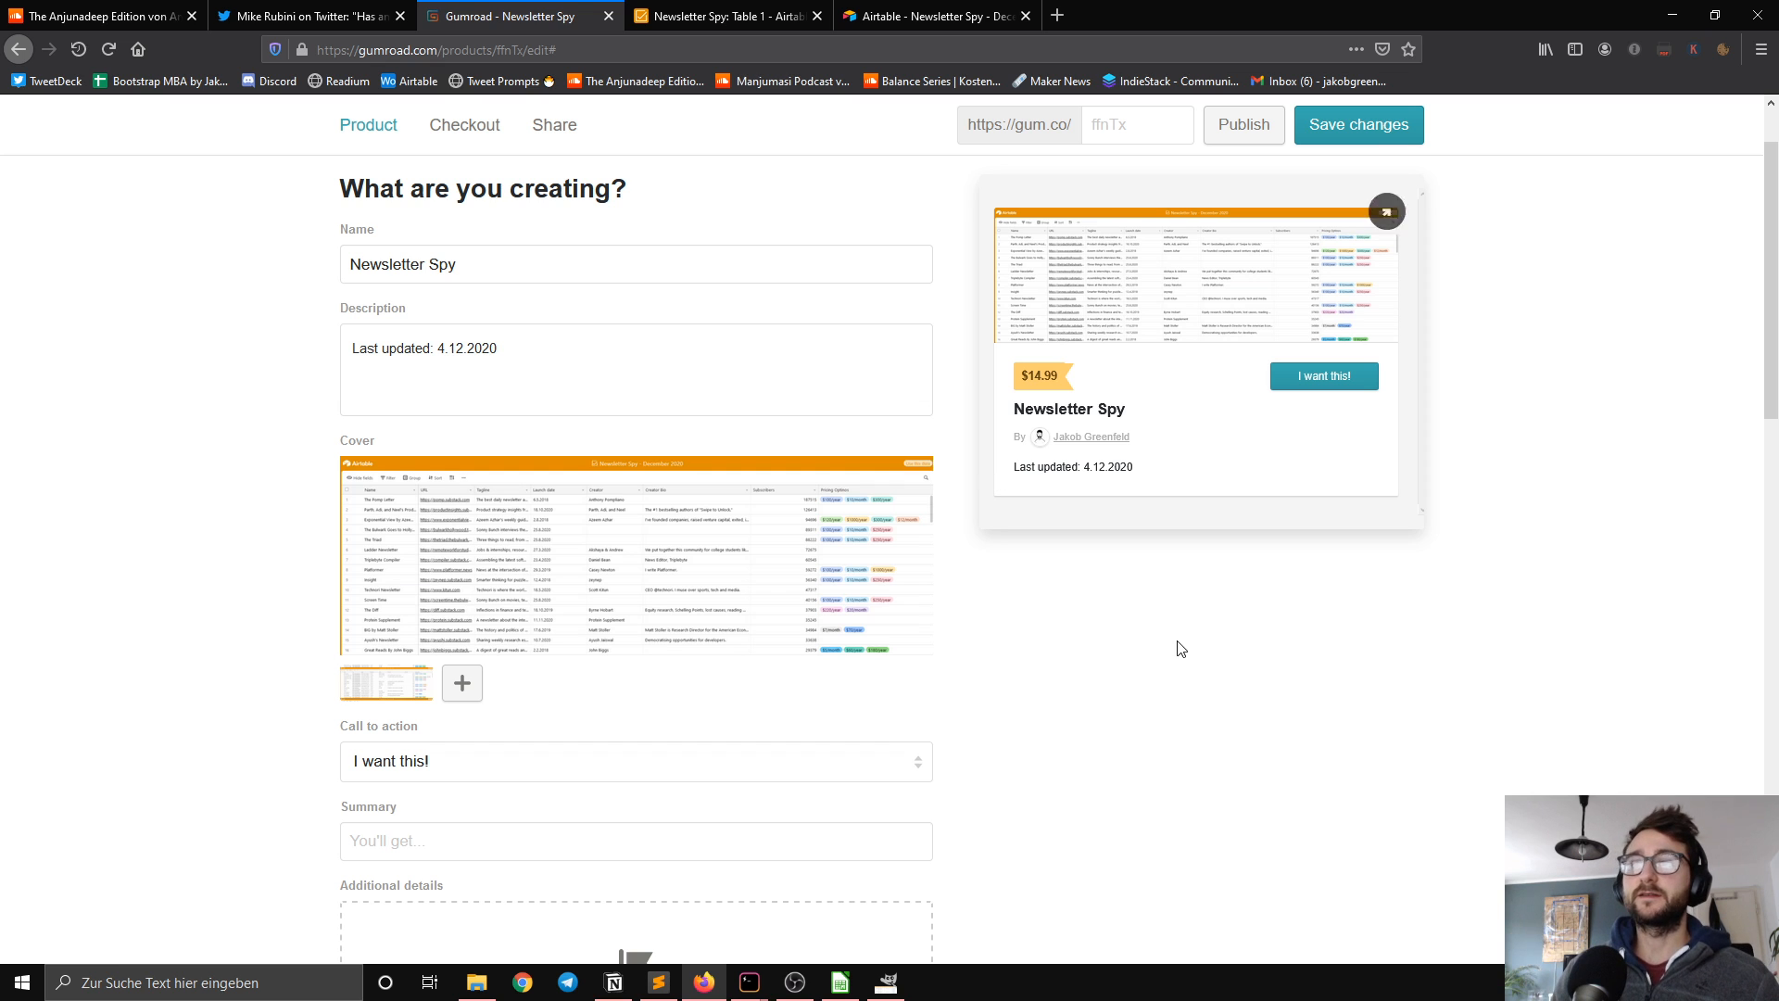
Step: Set the product's call to action to "Buy this"
{"action": "scroll", "coordinate": [1169, 630], "scroll_direction": "down", "scroll_amount": 4}
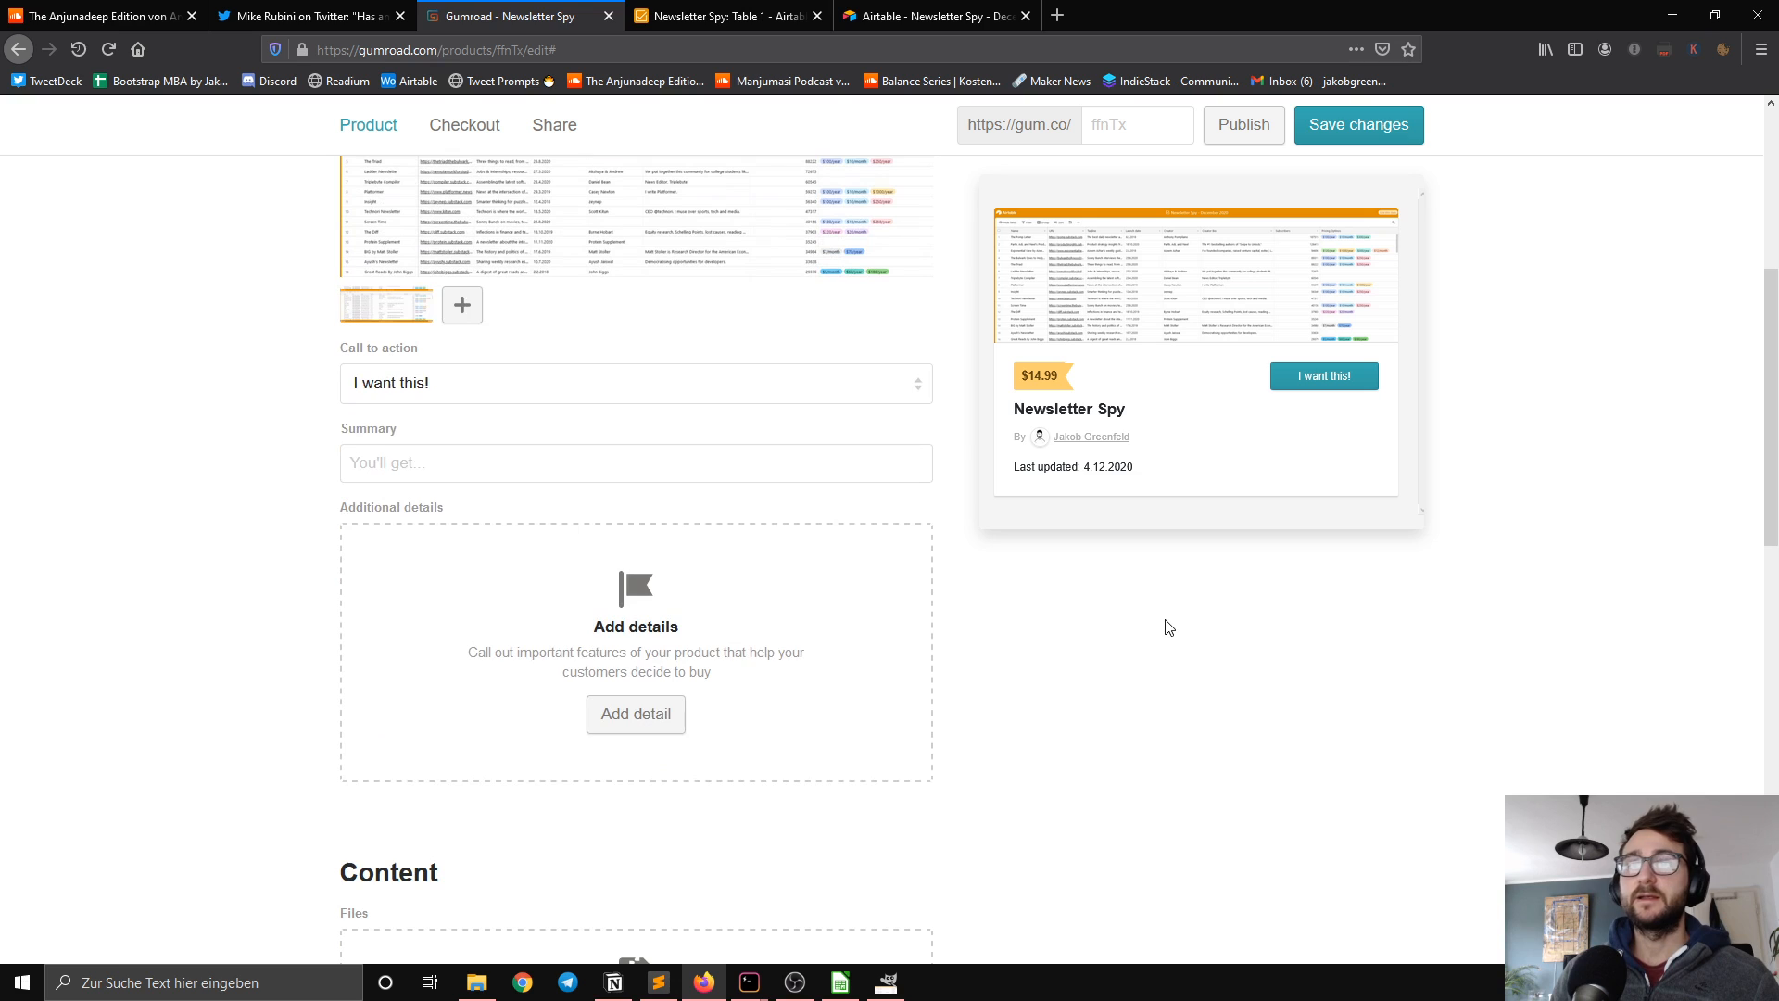
{"action": "left_click", "coordinate": [760, 394]}
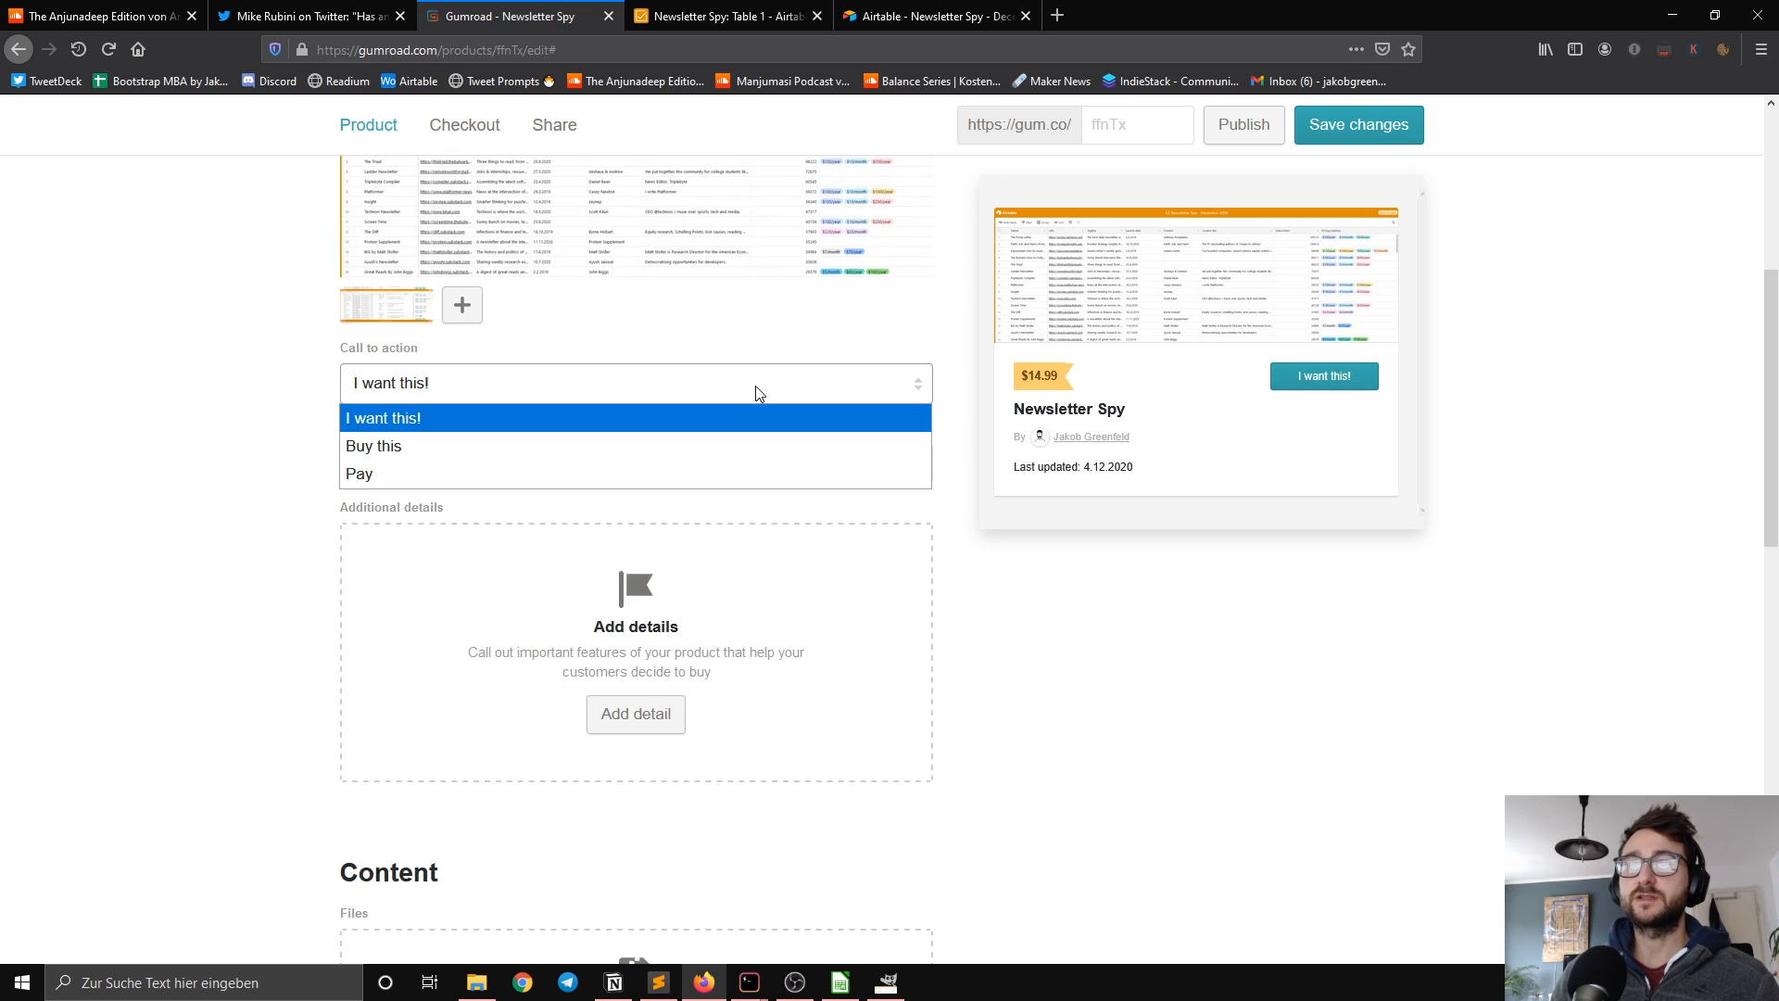
{"action": "left_click", "coordinate": [531, 445]}
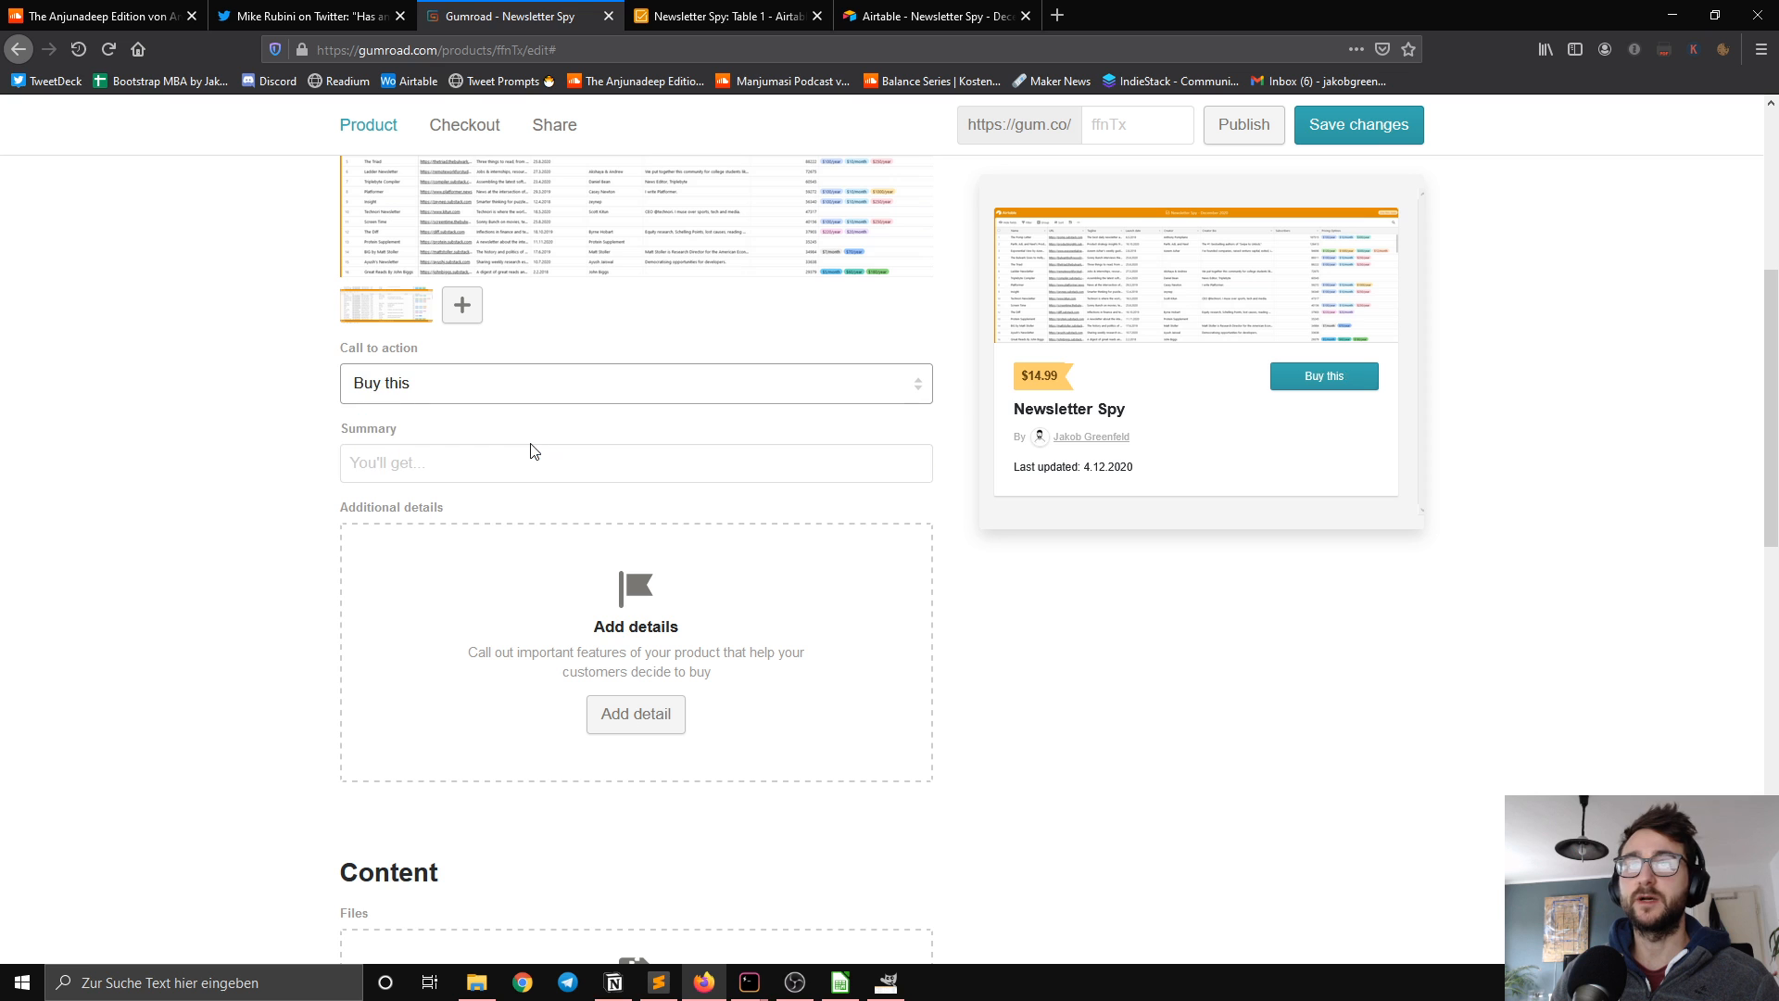
Step: Enter "Access to an Airtable Database" as the product summary
{"action": "scroll", "coordinate": [609, 553], "scroll_direction": "down", "scroll_amount": 1}
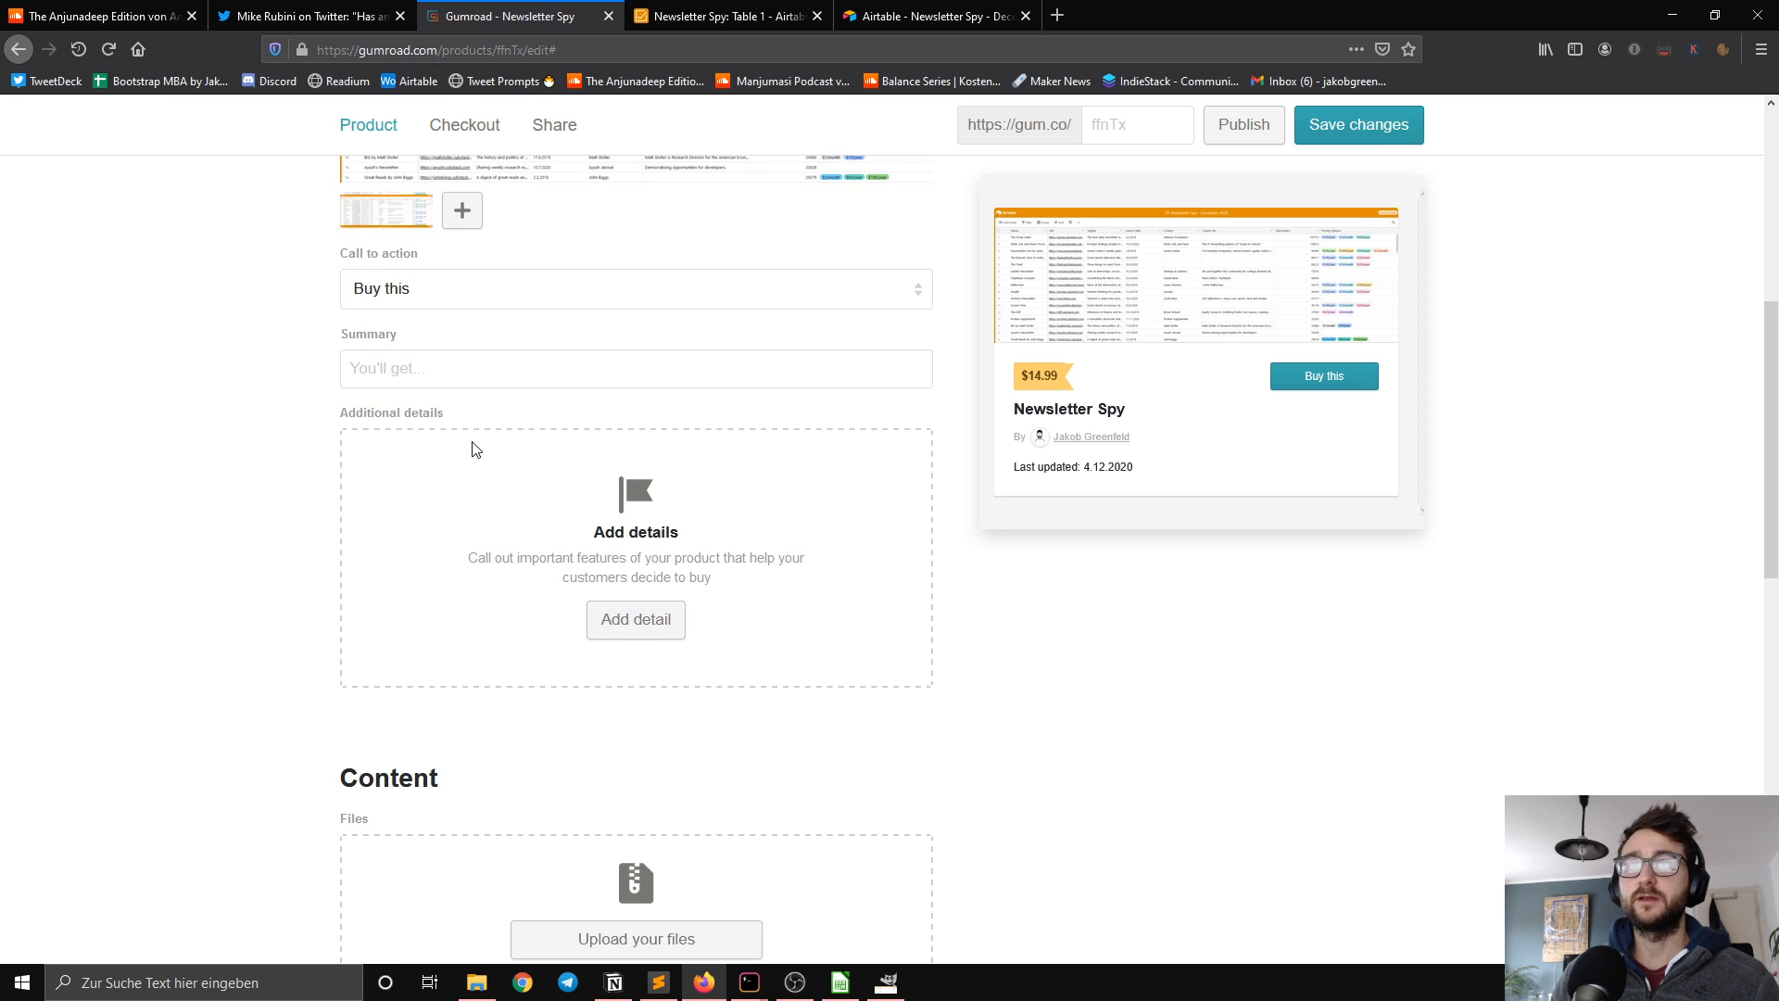
{"action": "left_click", "coordinate": [423, 369]}
{"action": "type", "text": "Acces"}
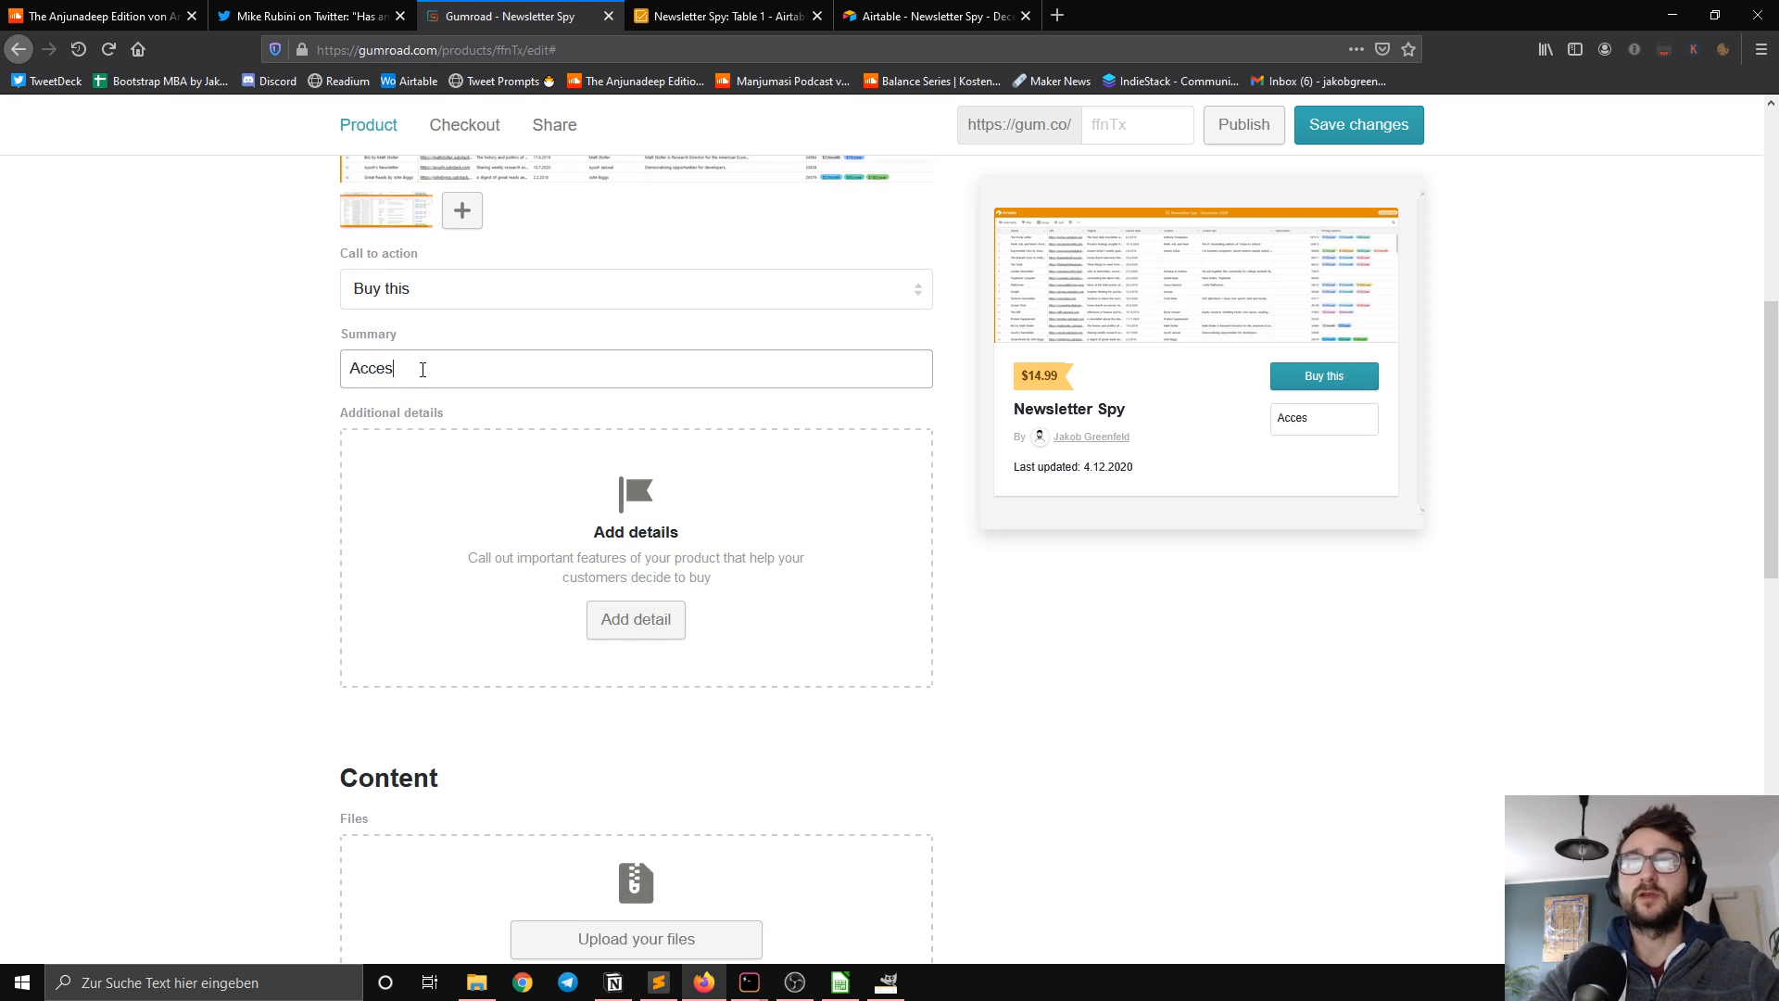
{"action": "type", "text": "s to an "}
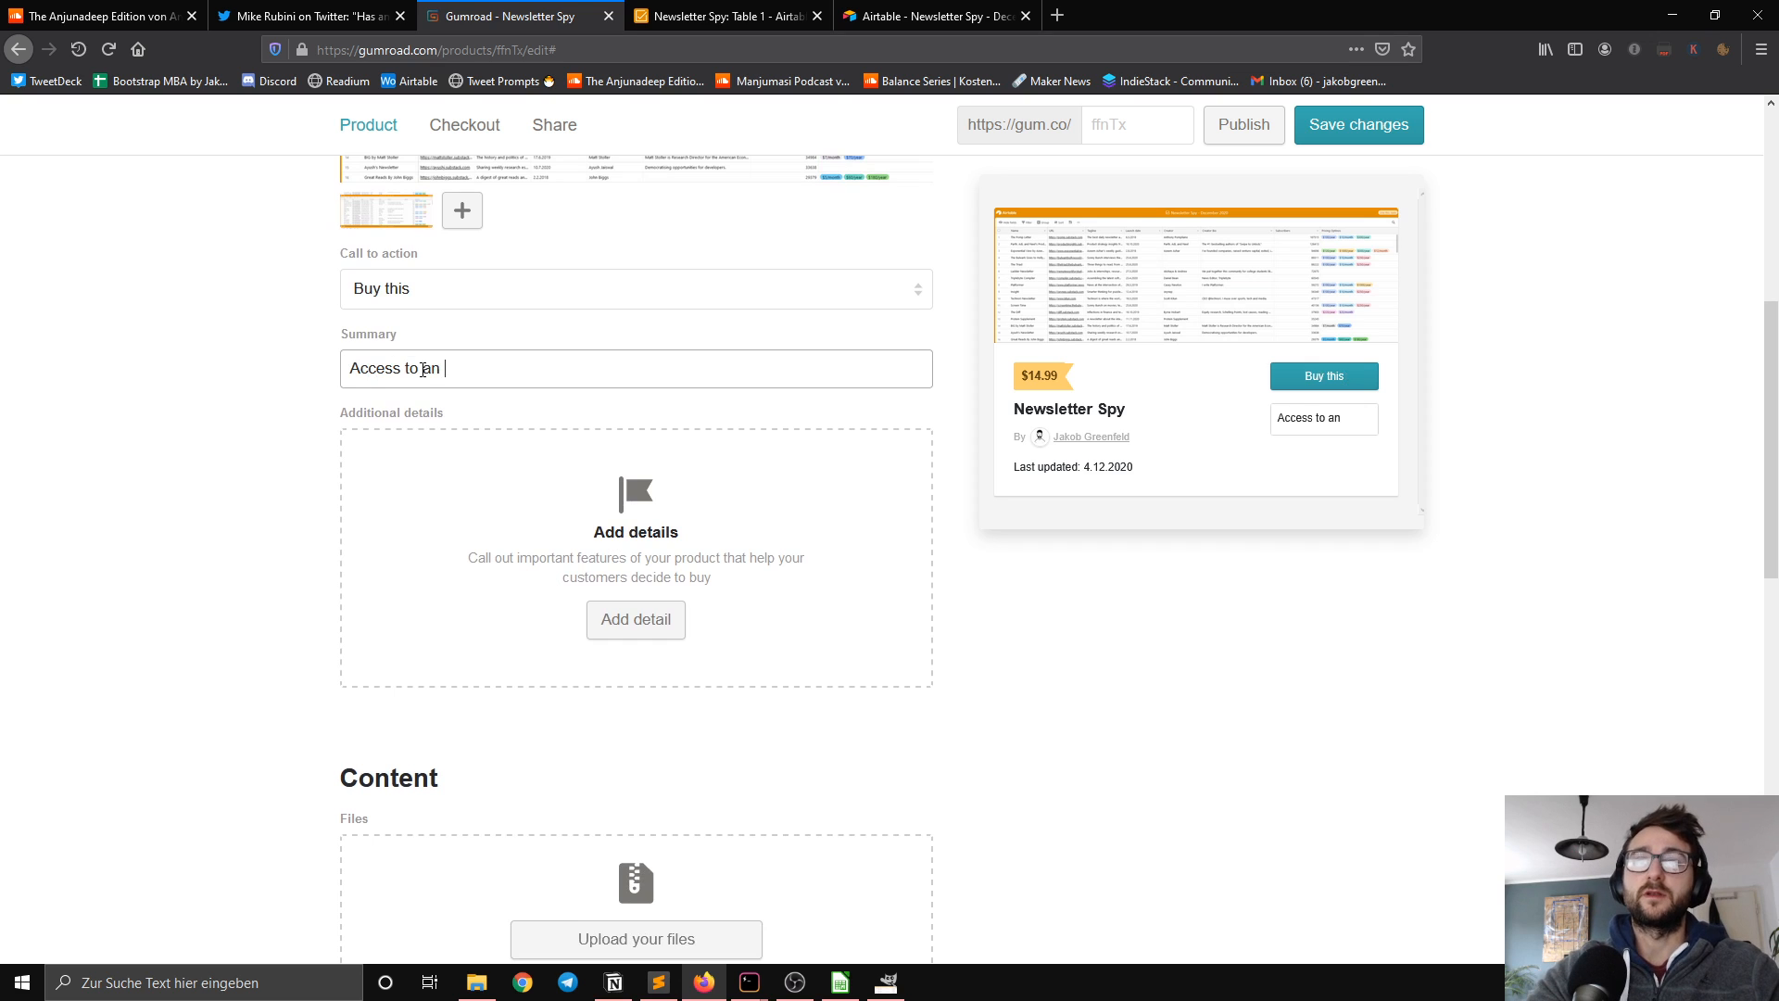
{"action": "type", "text": "Airtable Da"}
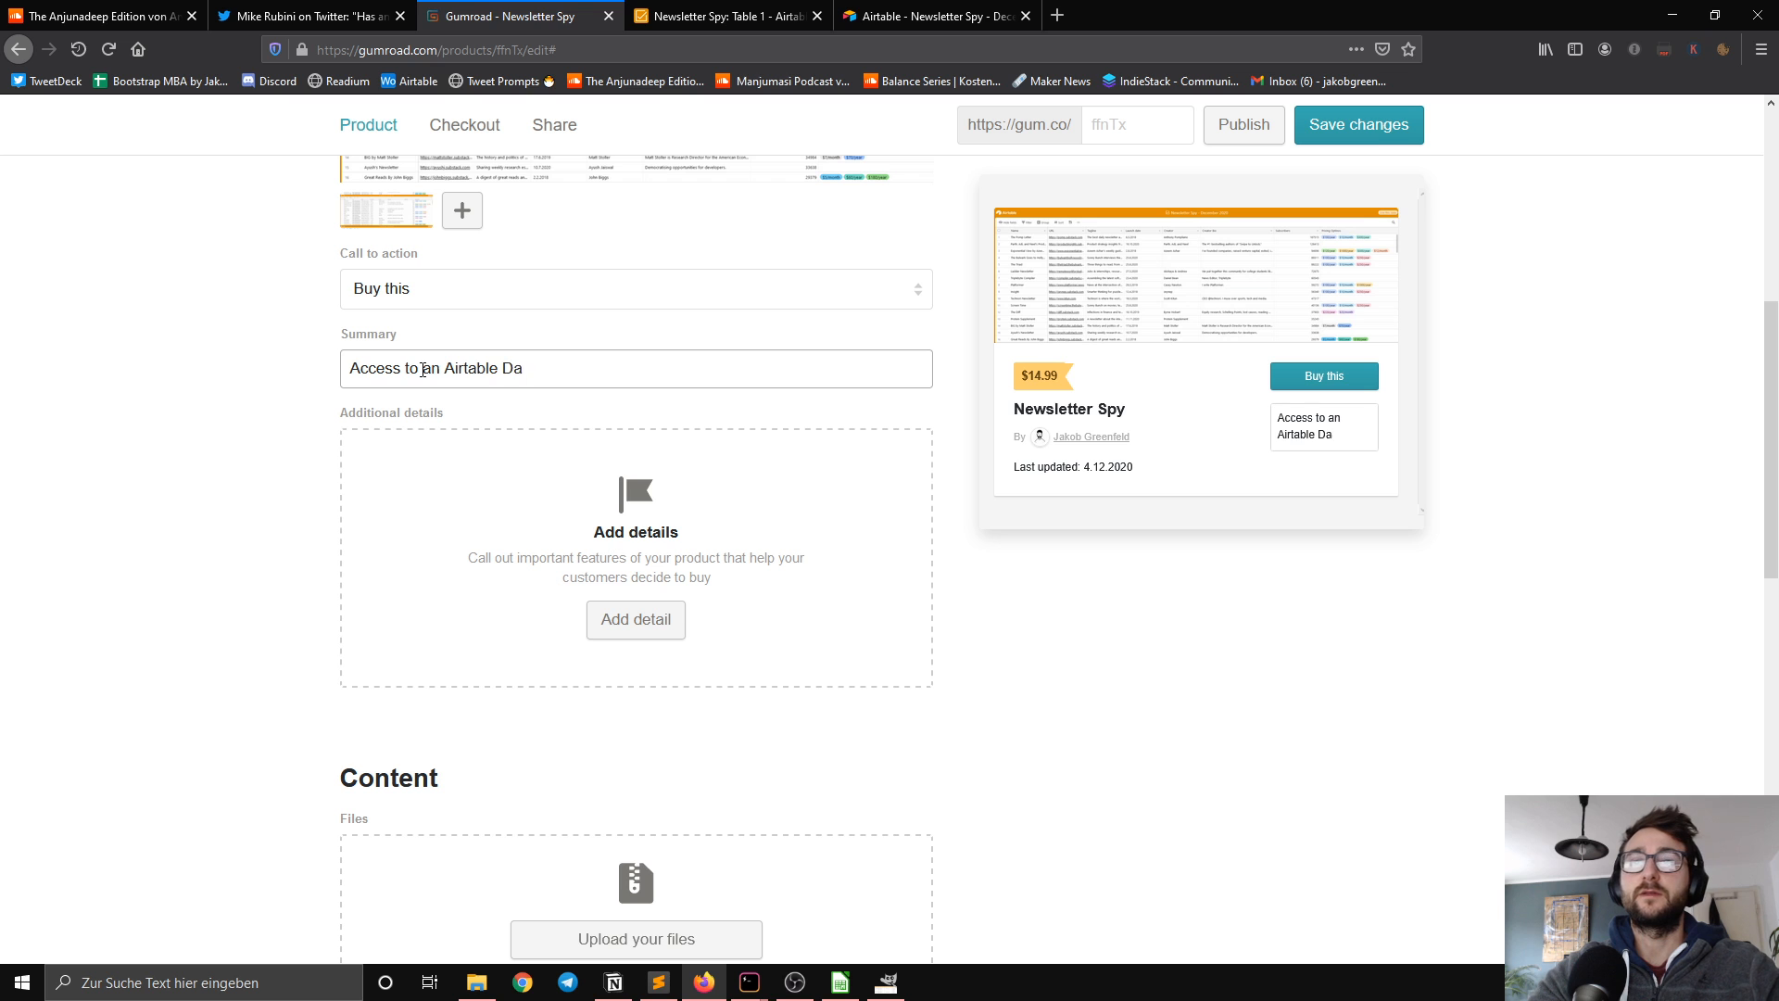
{"action": "type", "text": "tabase"}
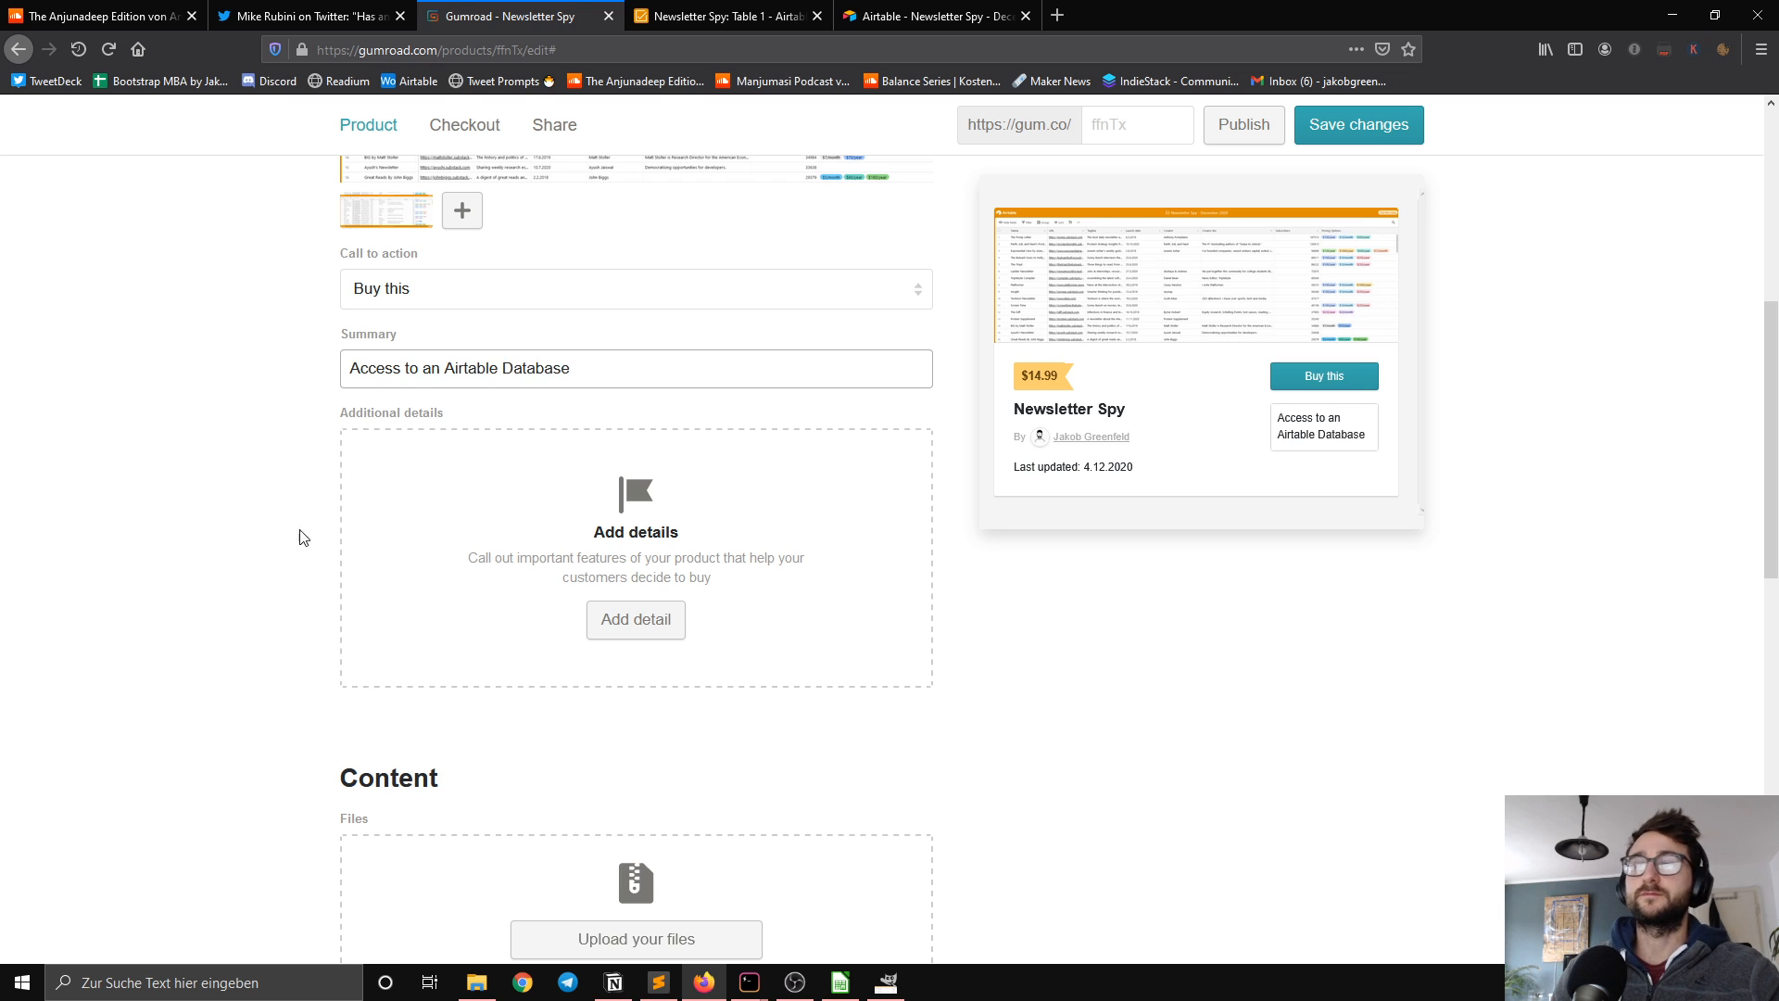
{"action": "left_click", "coordinate": [268, 545]}
Step: Review the product form's description, additional details, content and pricing sections
{"action": "scroll", "coordinate": [227, 482], "scroll_direction": "down", "scroll_amount": 4}
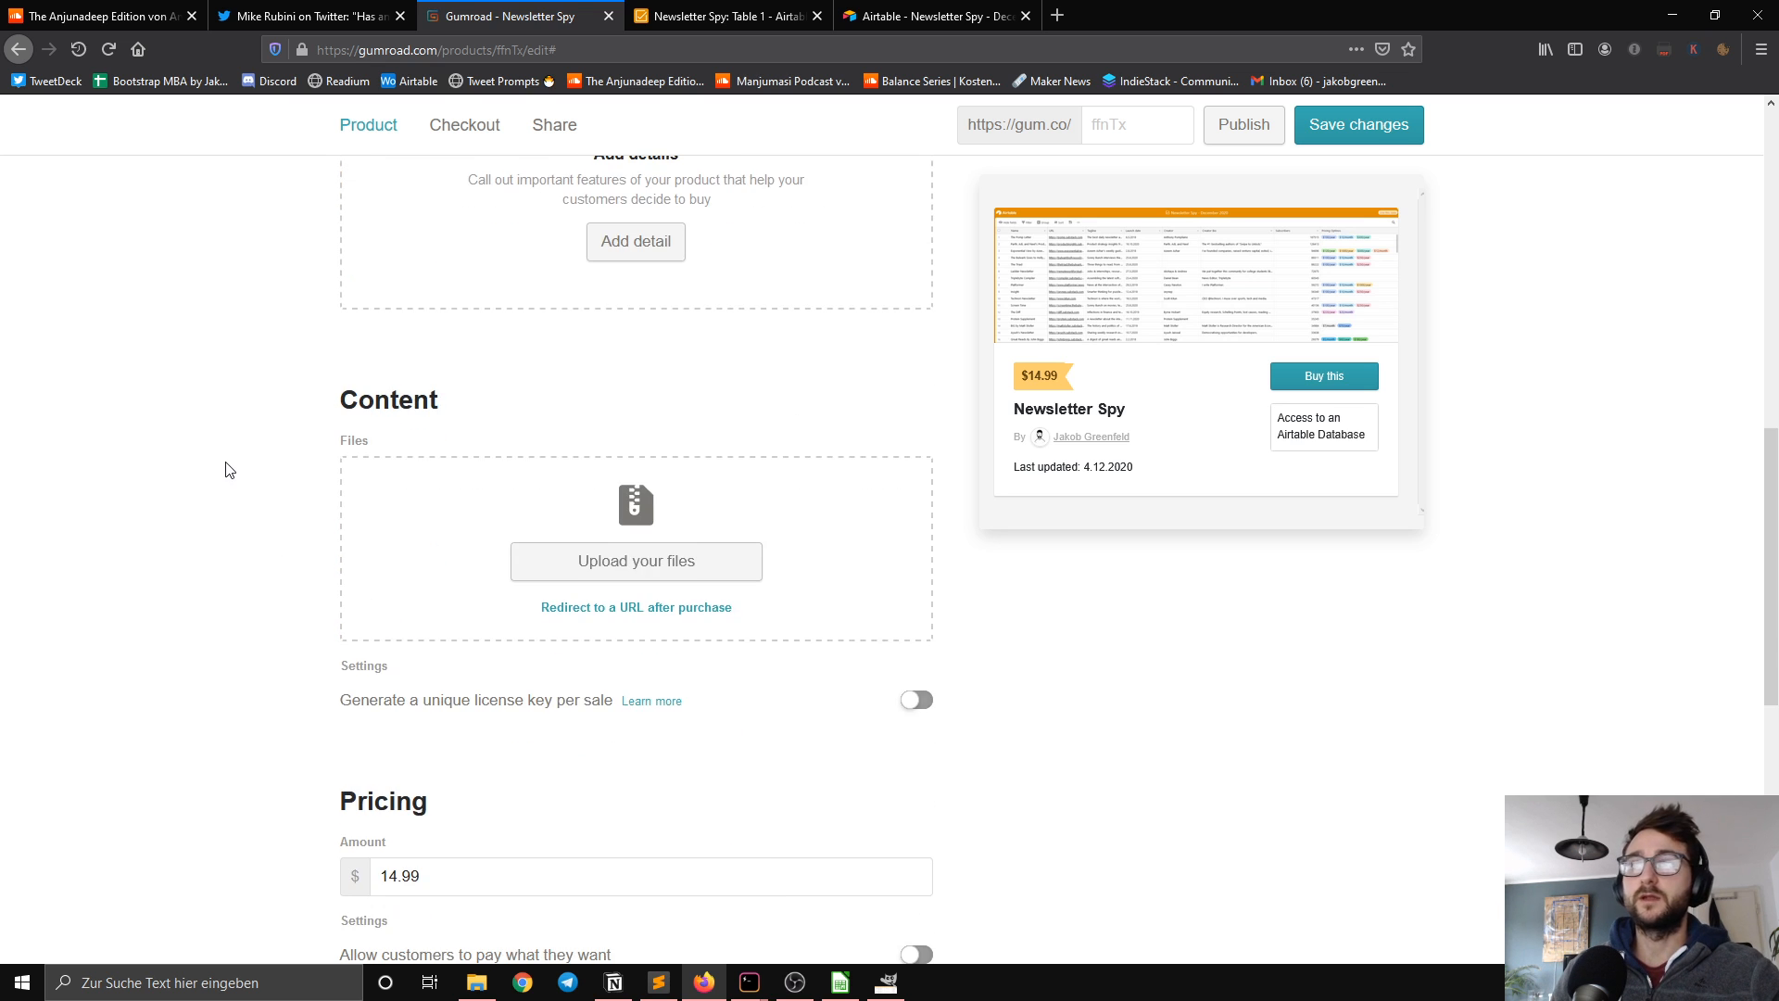
{"action": "scroll", "coordinate": [227, 468], "scroll_direction": "up", "scroll_amount": 1}
{"action": "scroll", "coordinate": [229, 470], "scroll_direction": "up", "scroll_amount": 3}
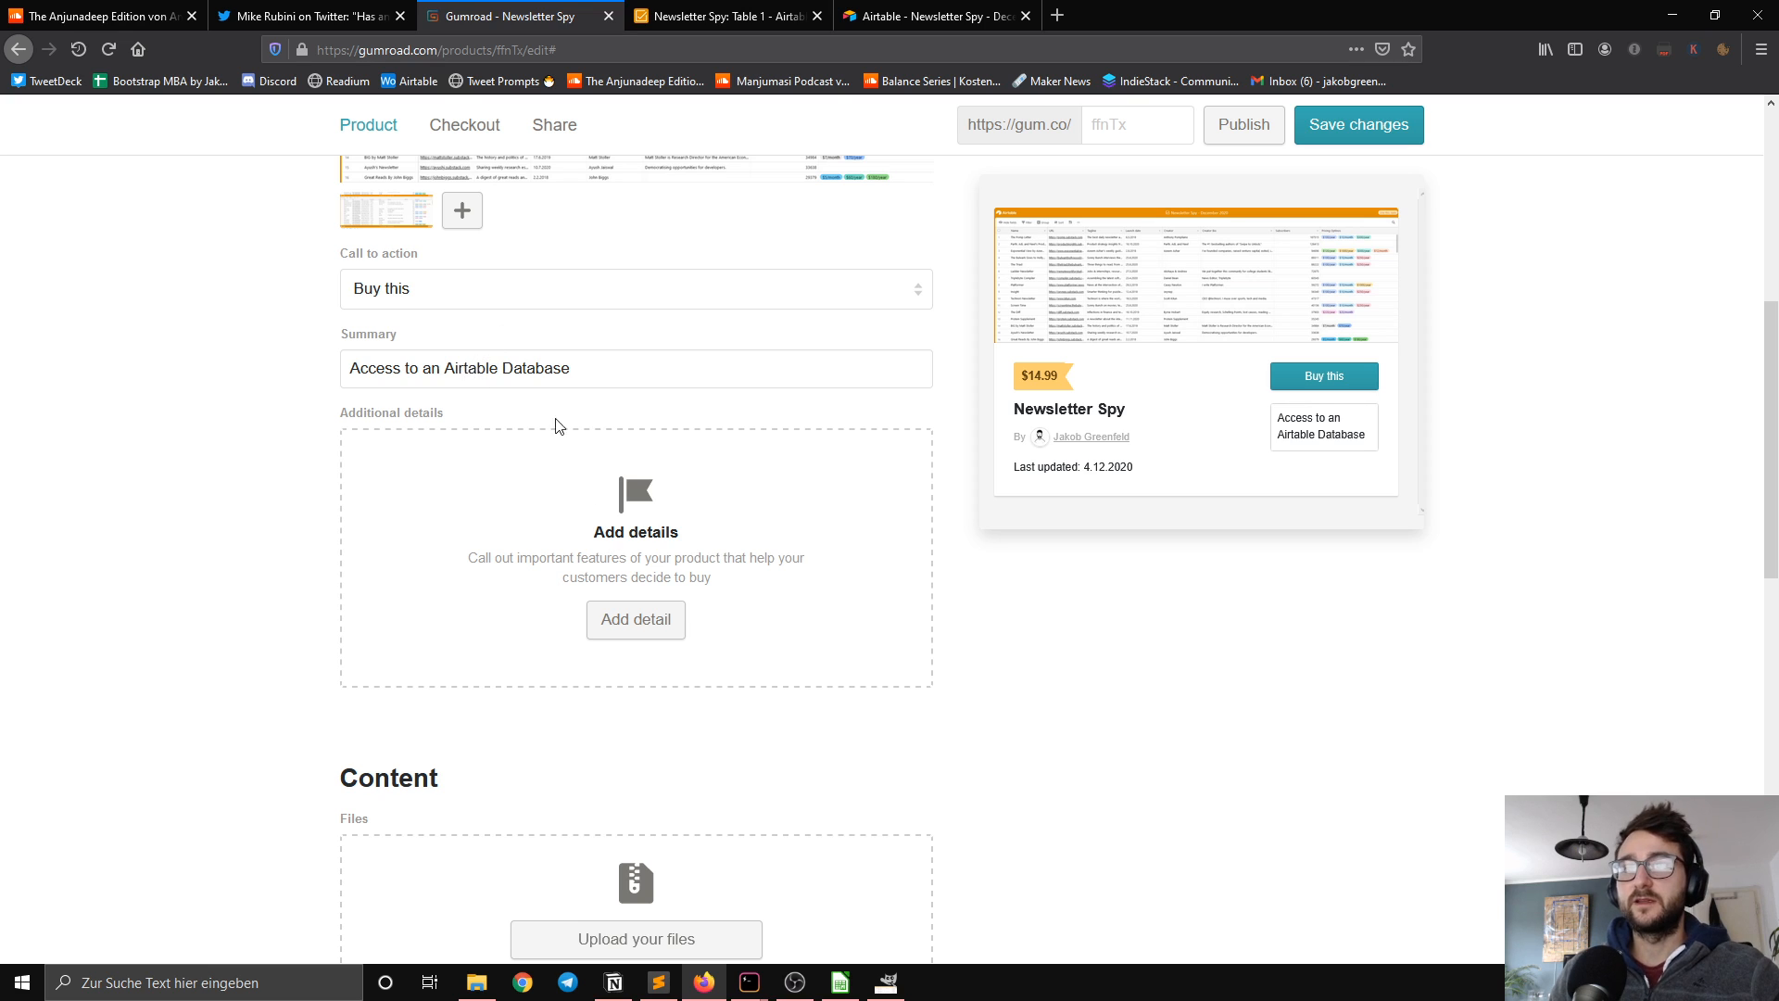
{"action": "scroll", "coordinate": [651, 532], "scroll_direction": "down", "scroll_amount": 3}
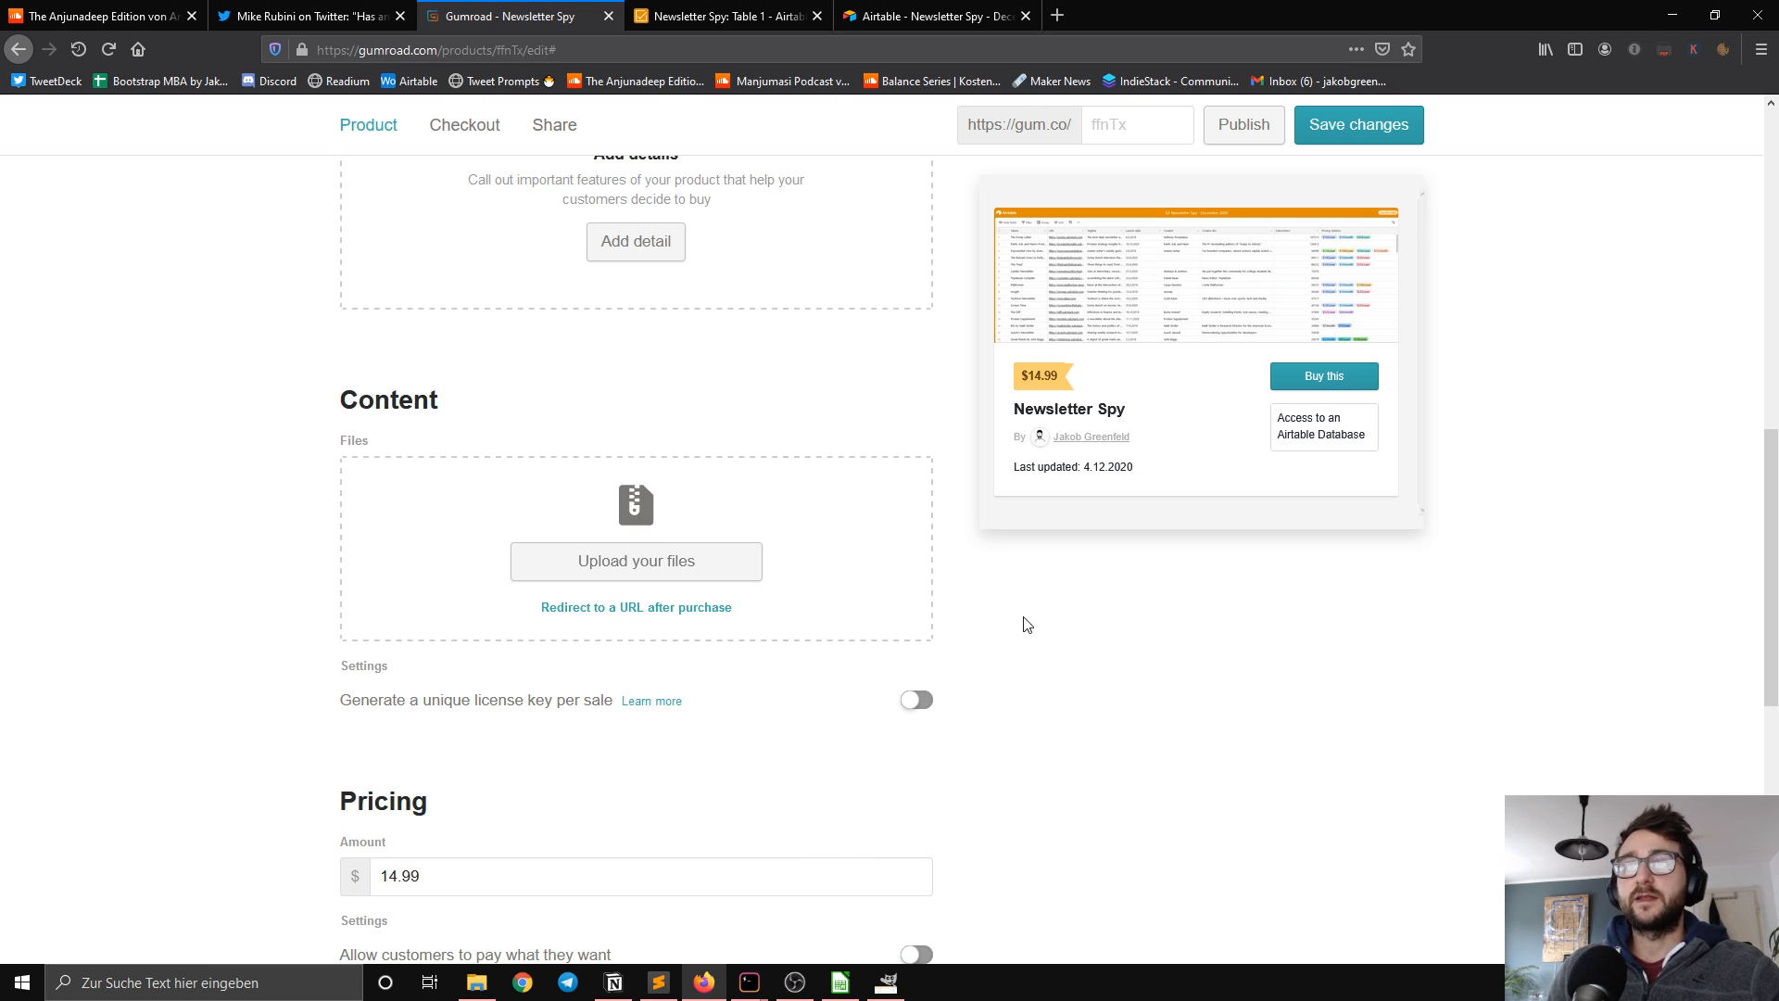
{"action": "scroll", "coordinate": [1026, 622], "scroll_direction": "down", "scroll_amount": 2}
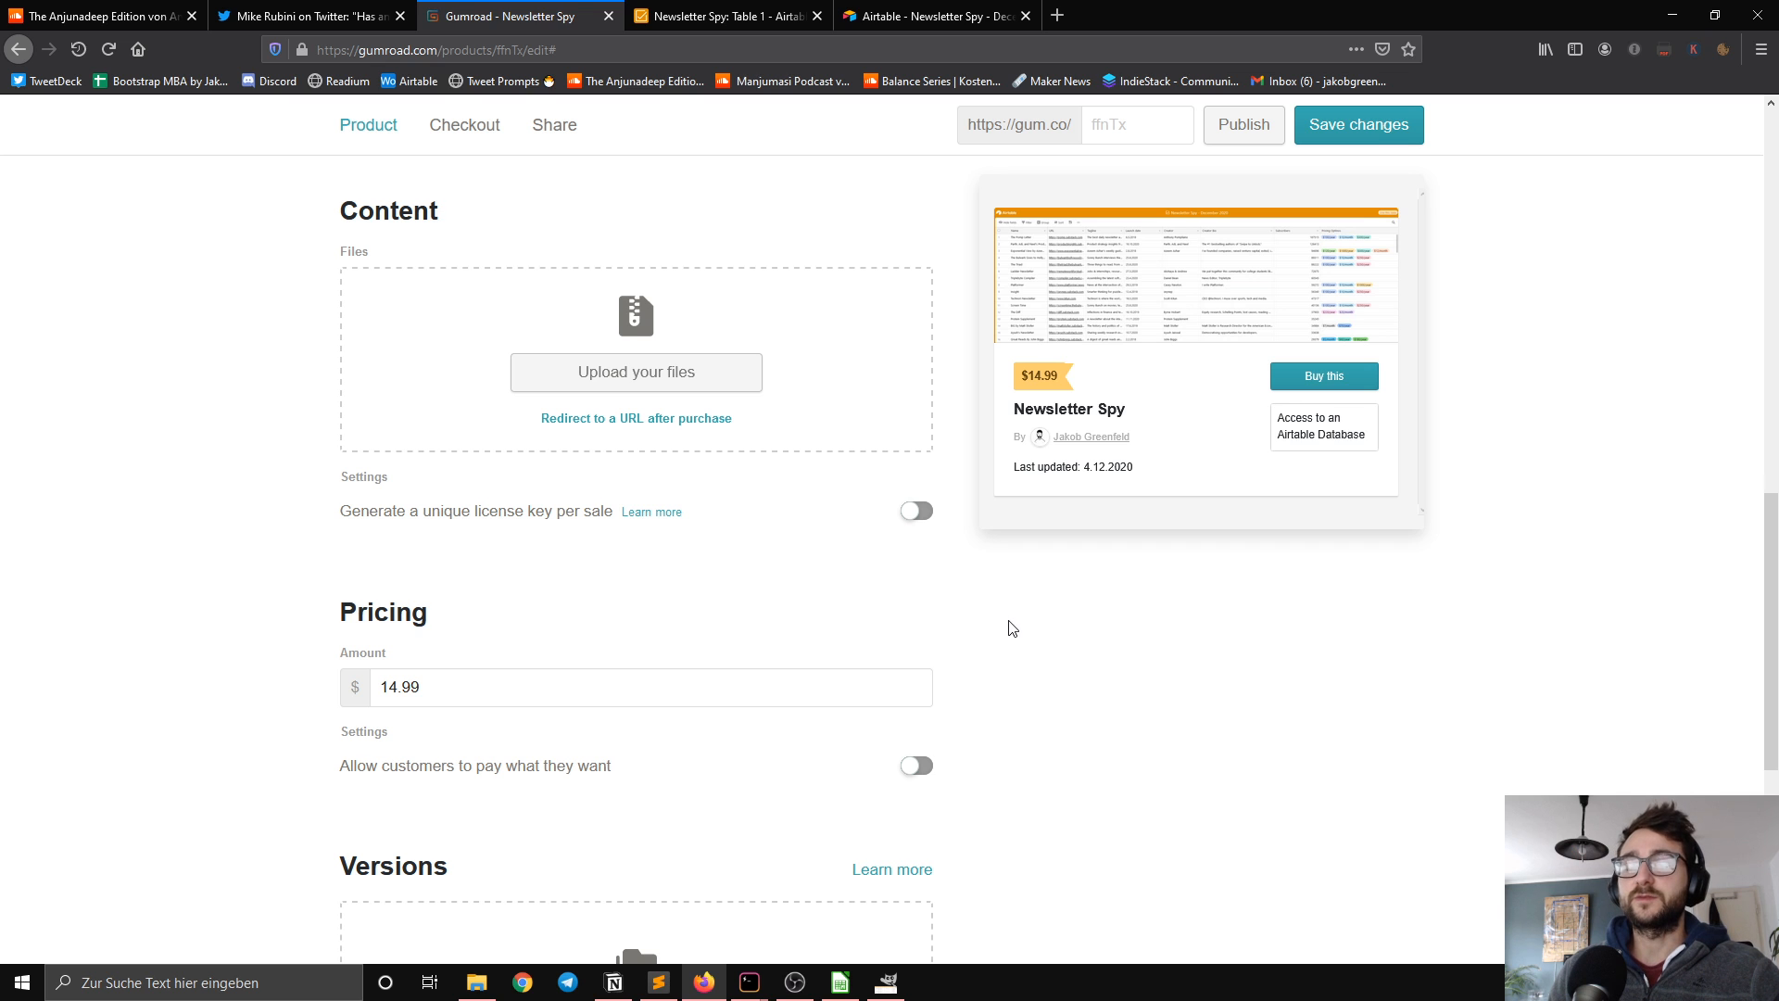
{"action": "scroll", "coordinate": [1010, 630], "scroll_direction": "up", "scroll_amount": 1}
{"action": "scroll", "coordinate": [989, 639], "scroll_direction": "up", "scroll_amount": 6}
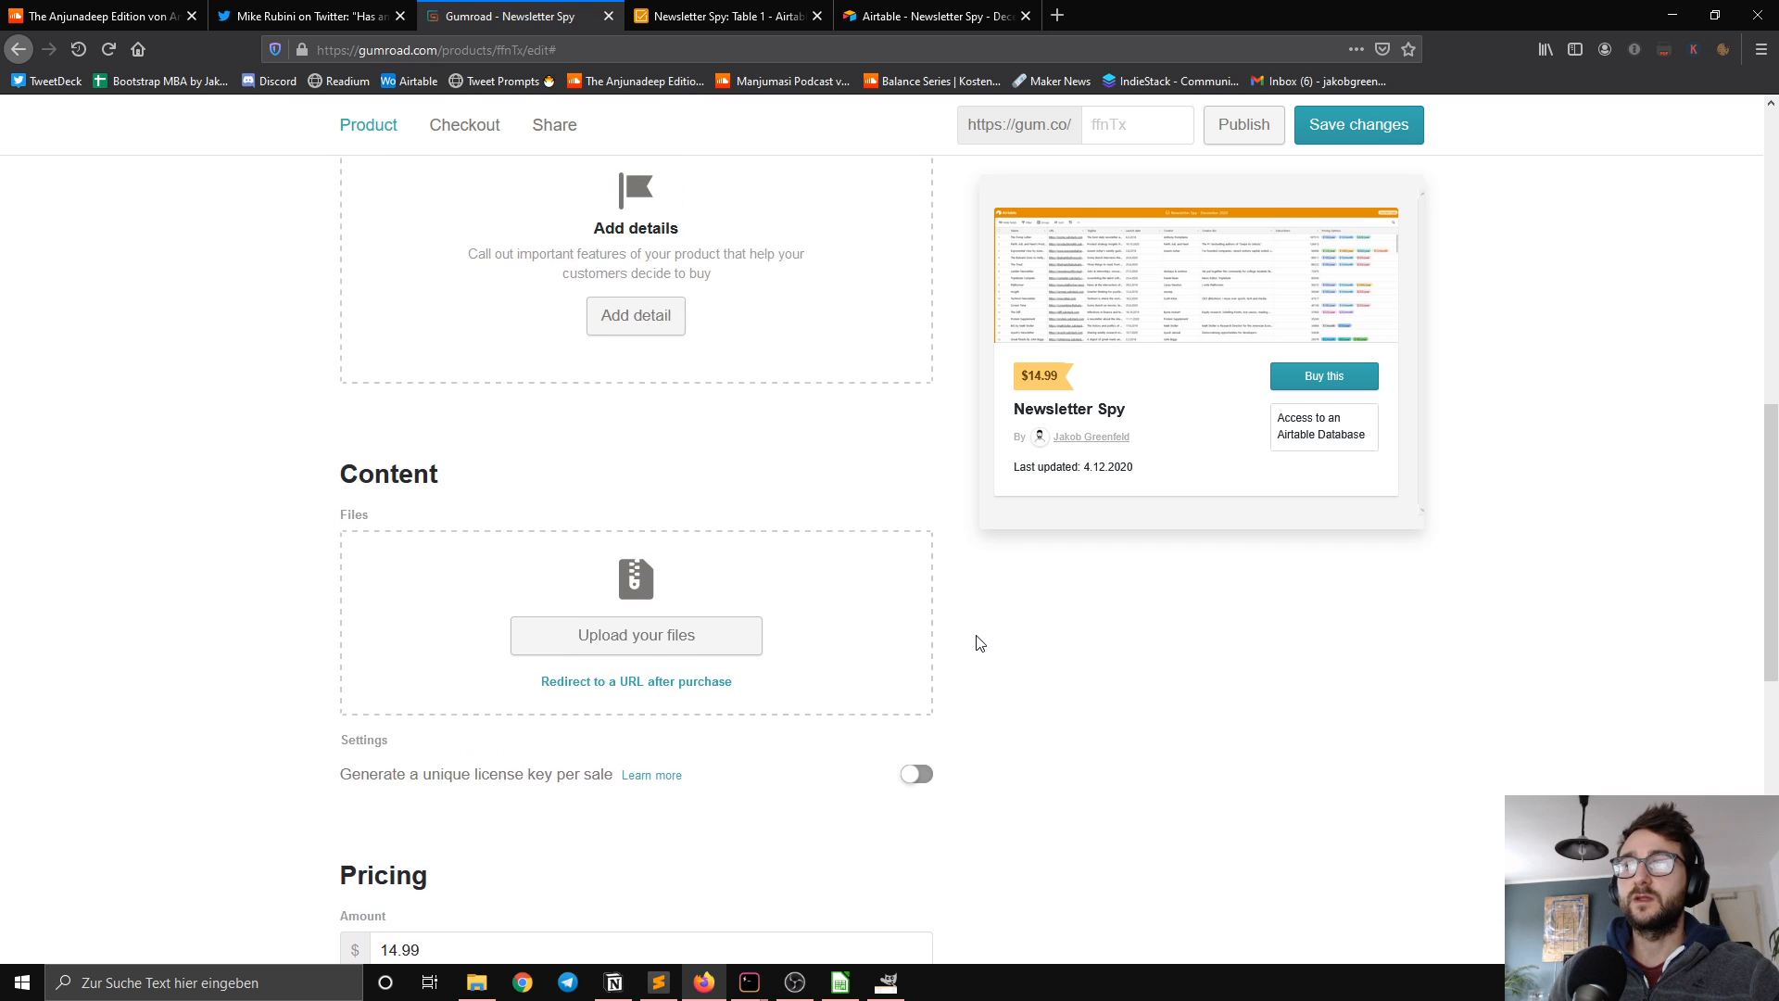
{"action": "scroll", "coordinate": [968, 638], "scroll_direction": "up", "scroll_amount": 4}
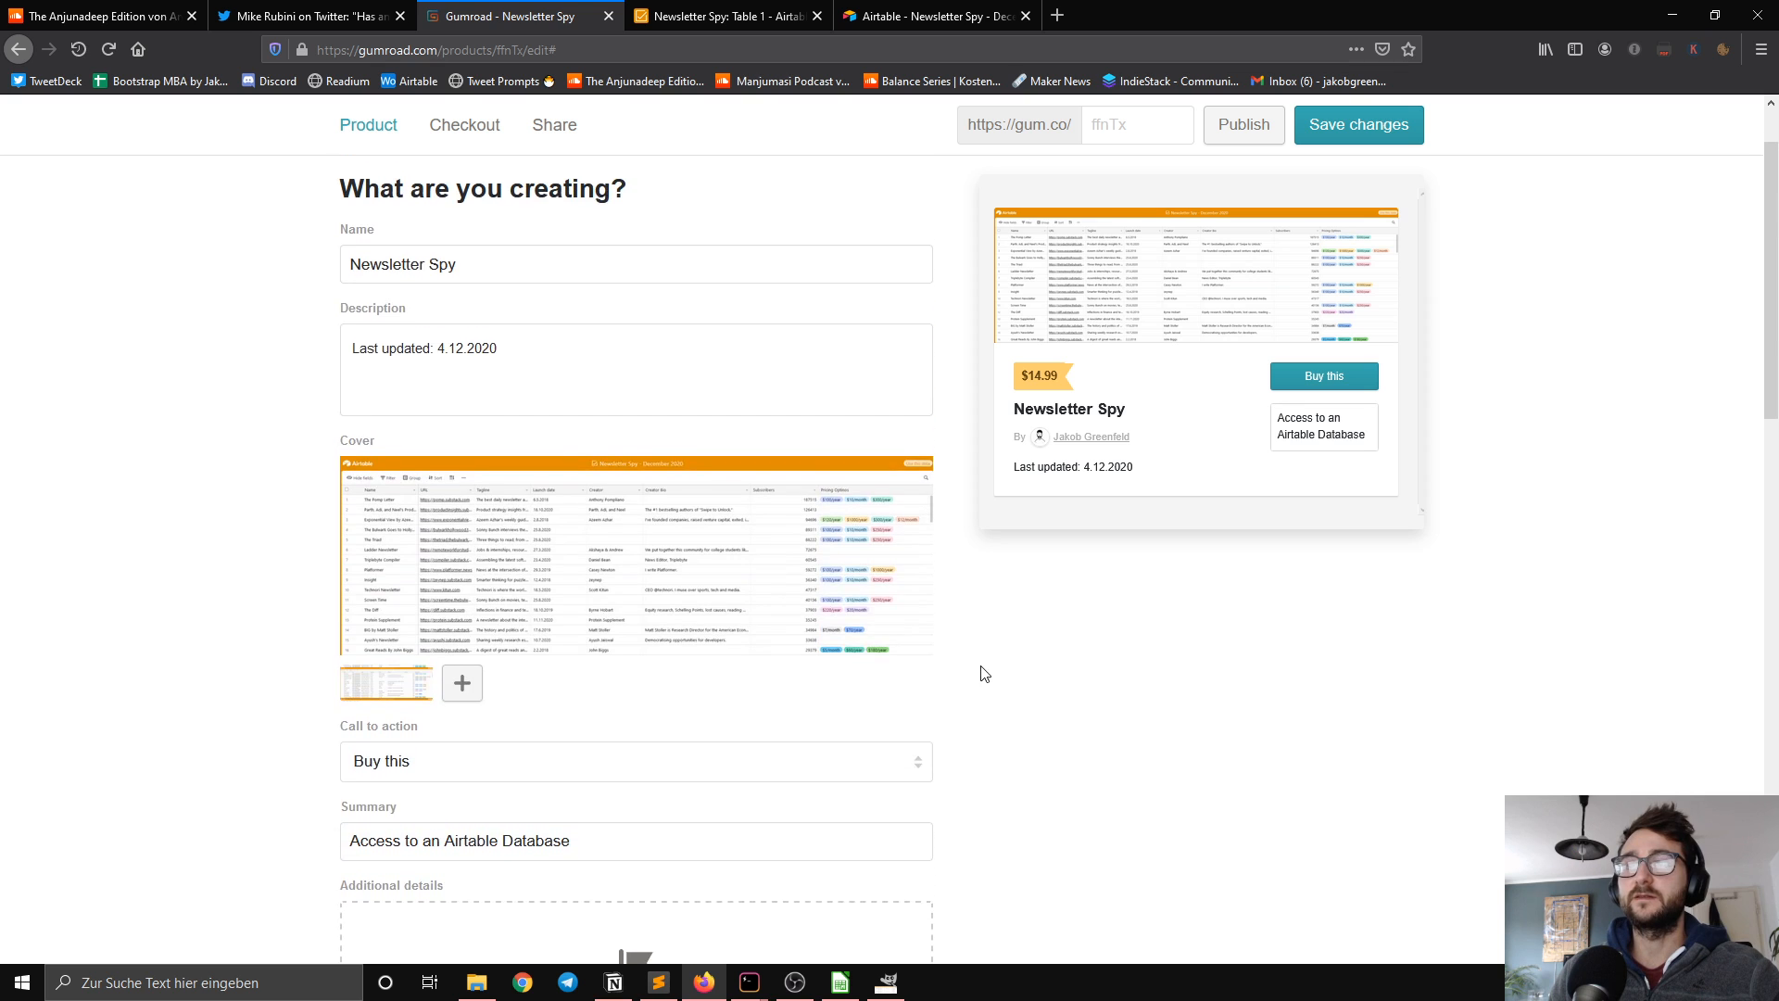
Step: Change the content delivery from file upload to redirecting buyers to a URL after purchase
{"action": "scroll", "coordinate": [1002, 653], "scroll_direction": "down", "scroll_amount": 4}
{"action": "scroll", "coordinate": [1010, 621], "scroll_direction": "down", "scroll_amount": 5}
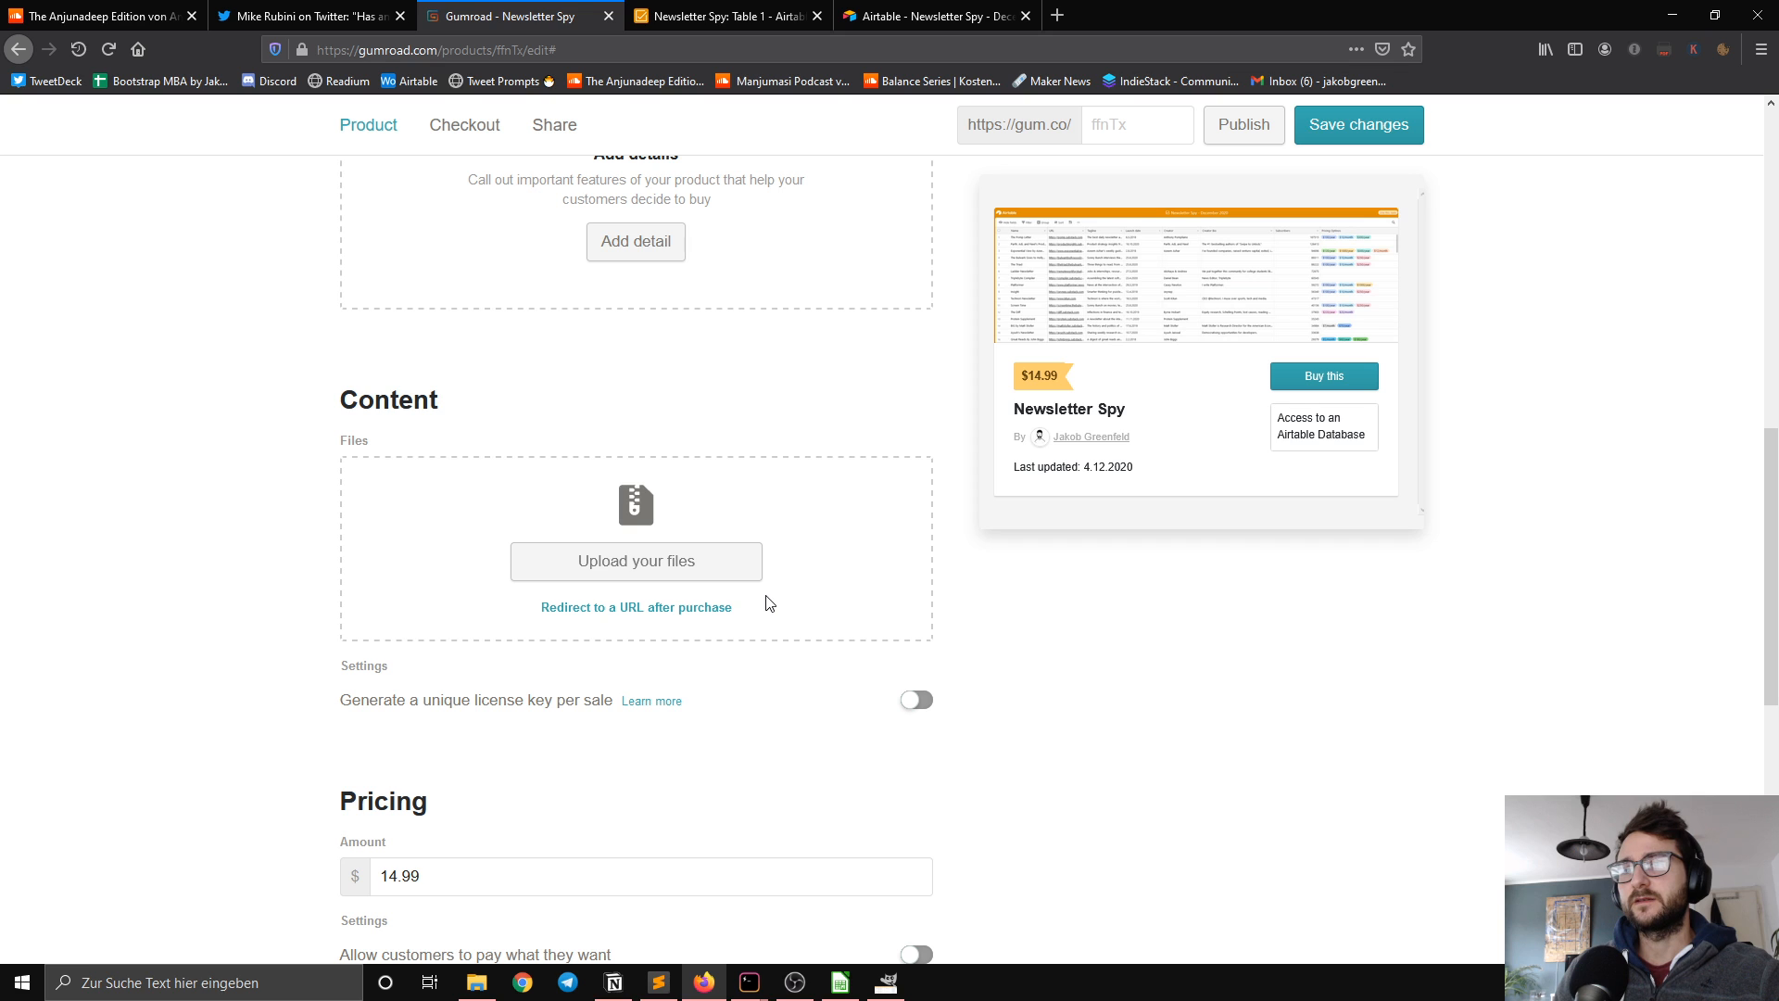
{"action": "left_click", "coordinate": [676, 607]}
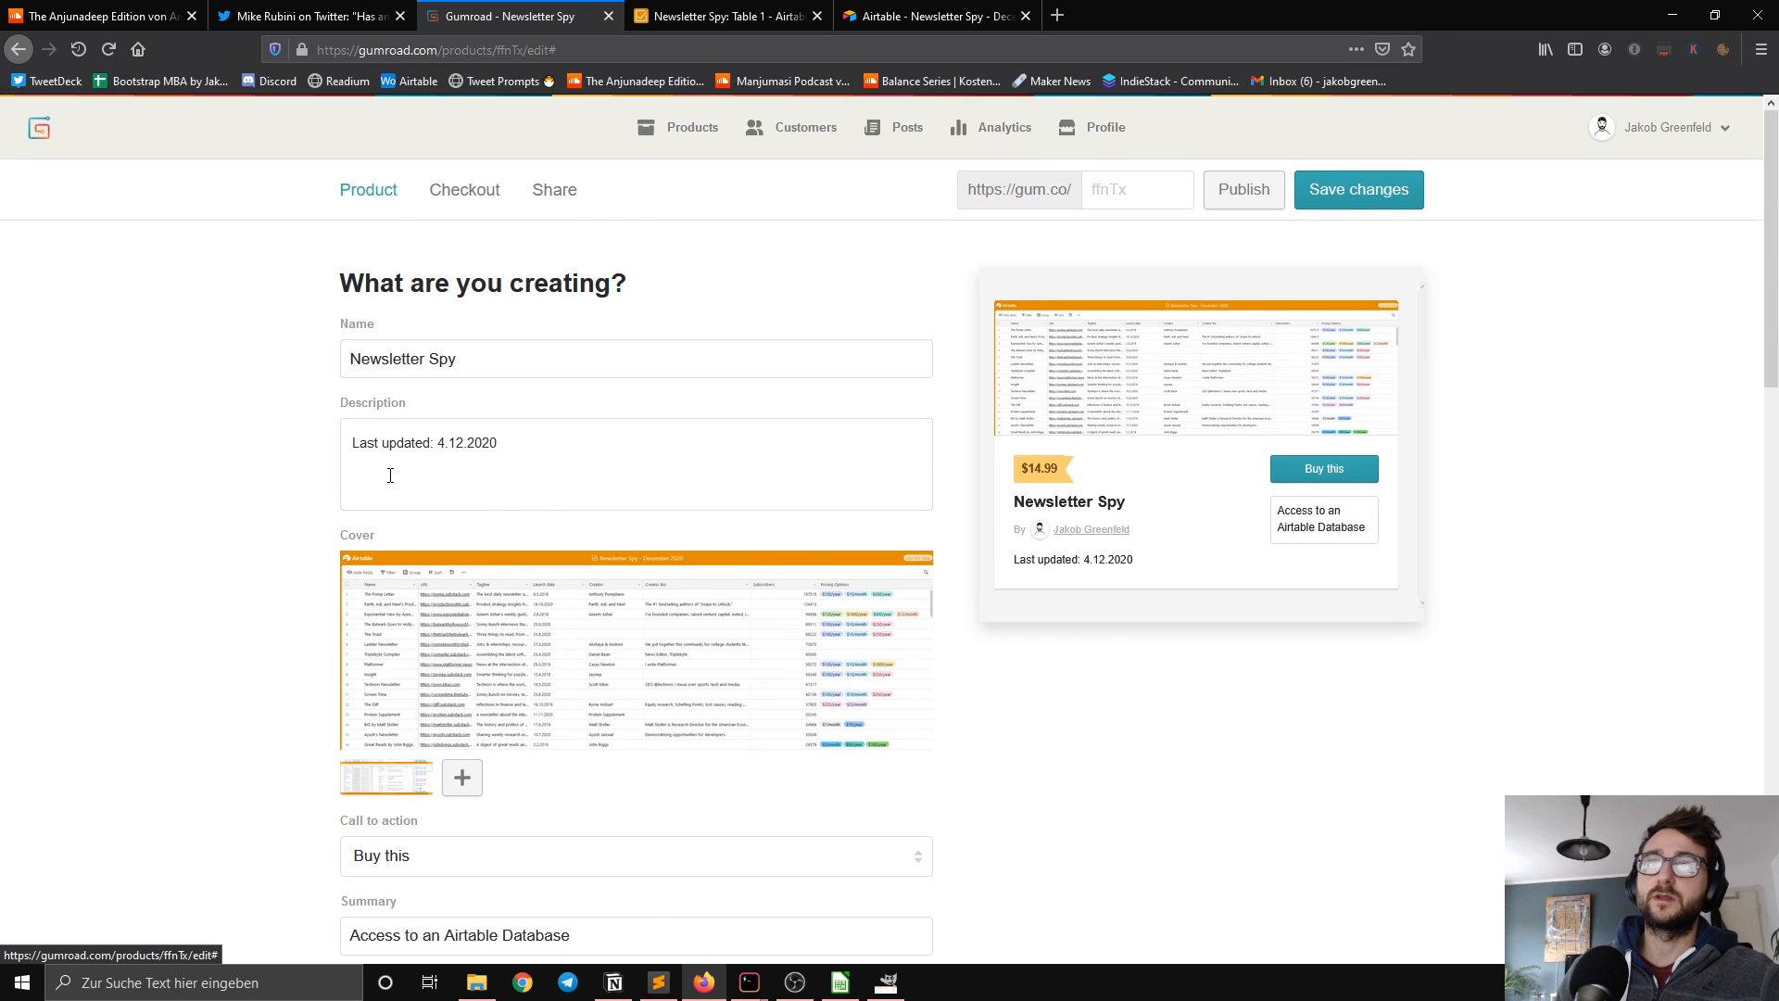
{"action": "scroll", "coordinate": [318, 509], "scroll_direction": "down", "scroll_amount": 10}
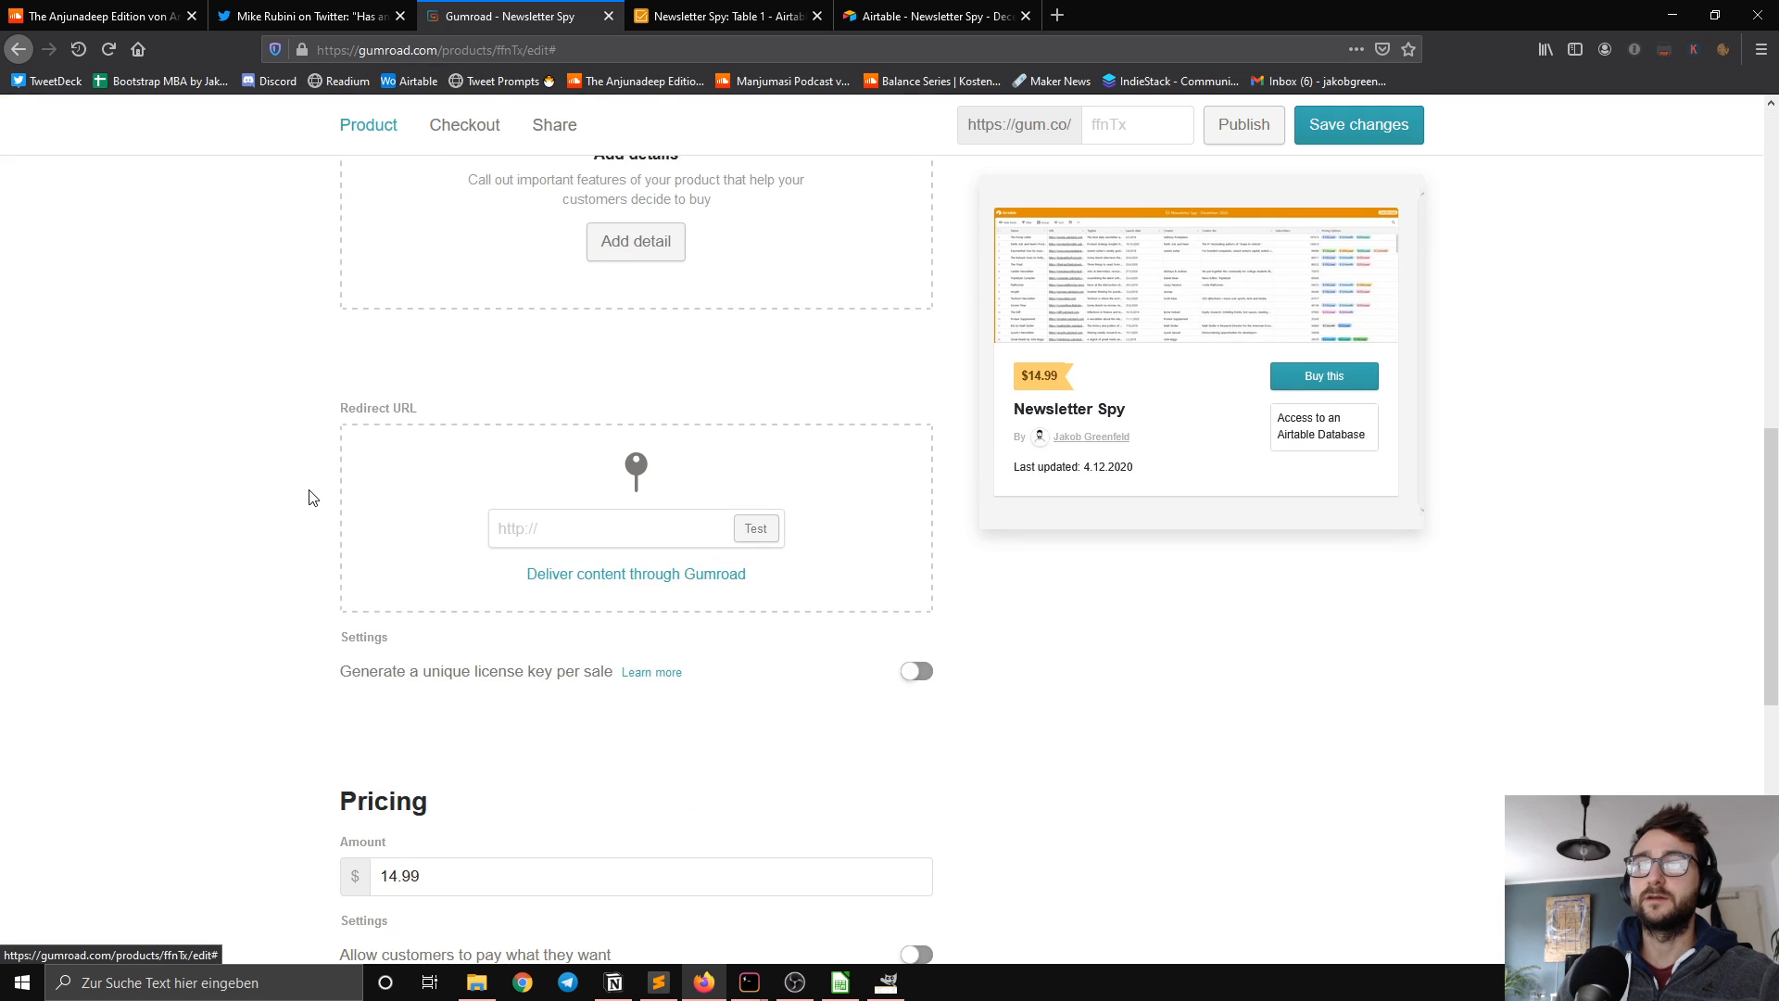
Step: Copy the private share link of the Airtable view and paste it as the Gumroad product's redirect URL
{"action": "left_click", "coordinate": [530, 526]}
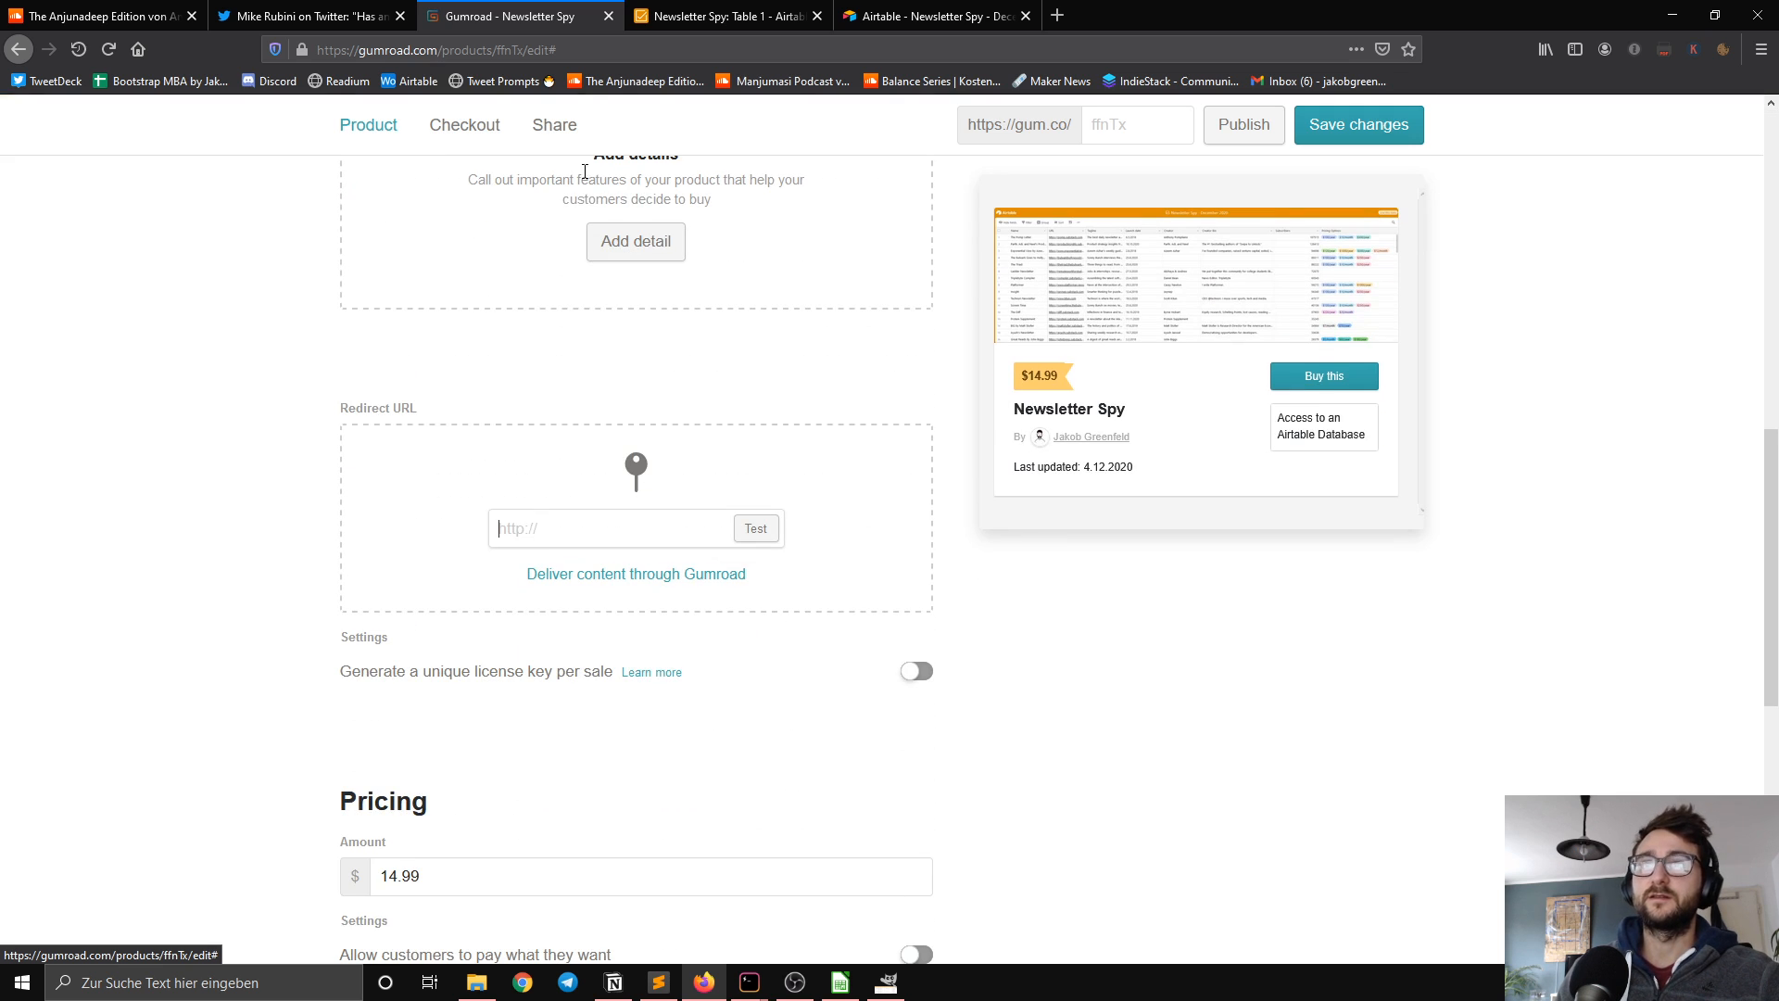
{"action": "left_click", "coordinate": [660, 19]}
{"action": "left_click", "coordinate": [933, 313]}
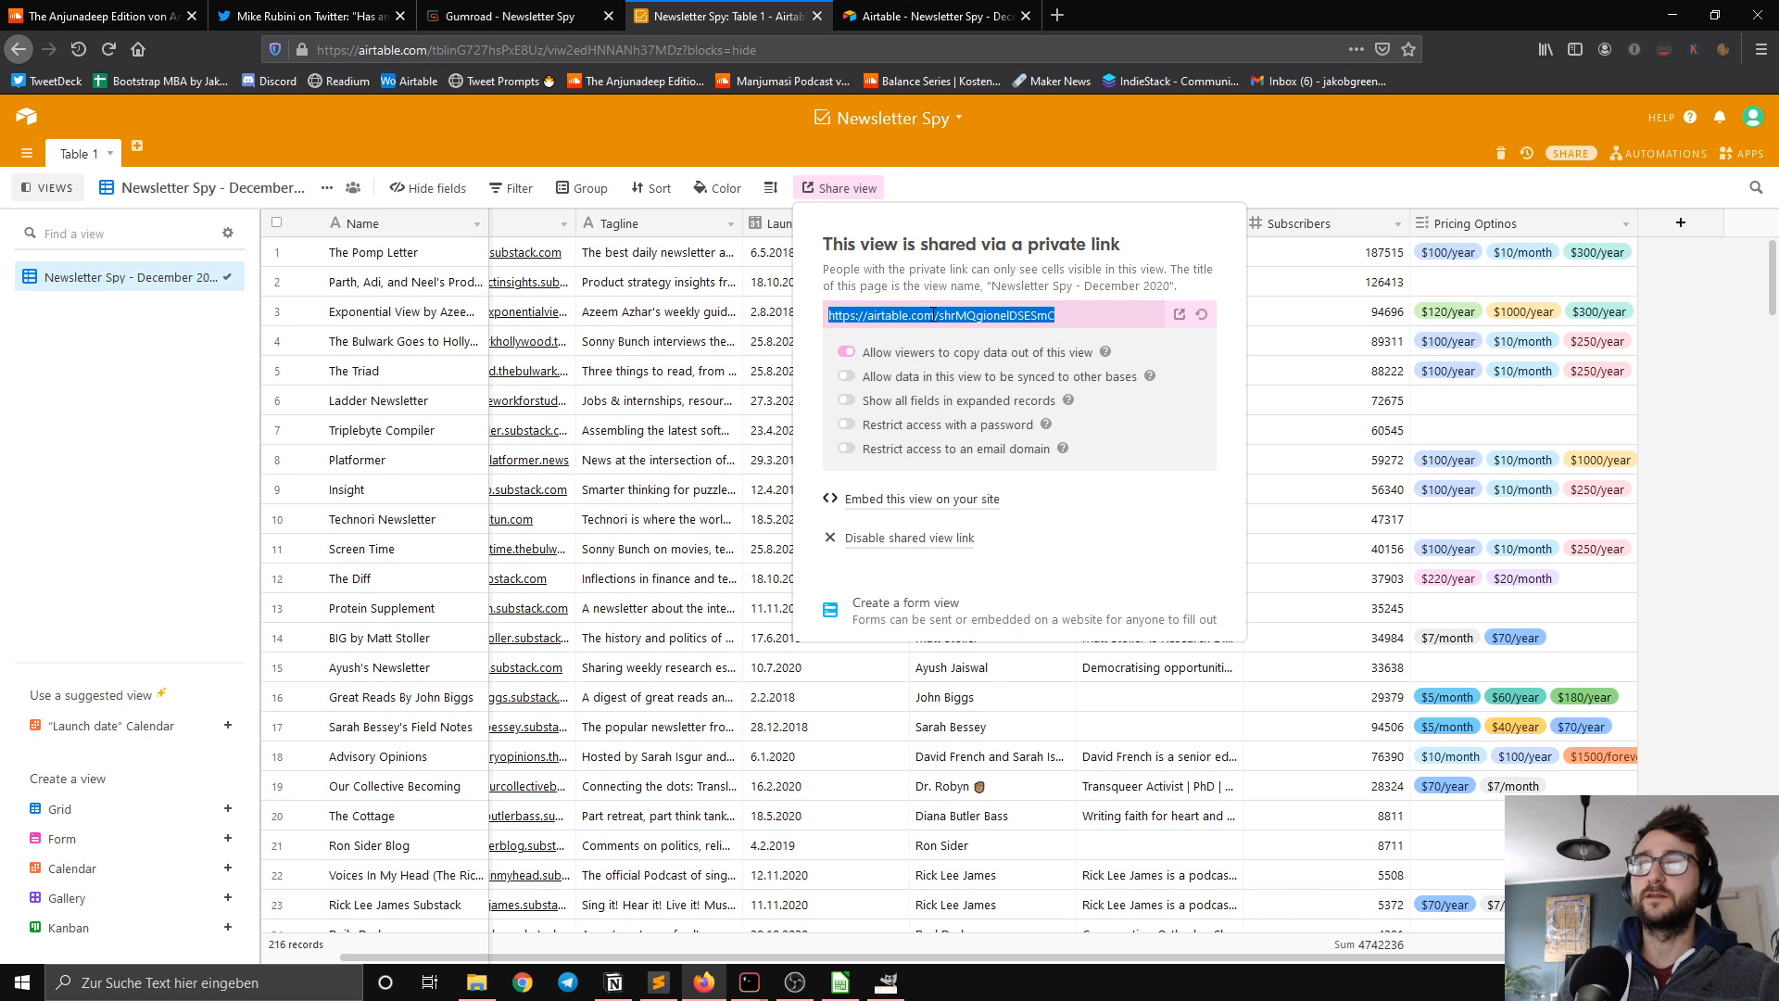
{"action": "key", "text": "ctrl+c"}
{"action": "left_click", "coordinate": [519, 17]}
{"action": "left_click", "coordinate": [603, 530]}
{"action": "key", "text": "ctrl+v"}
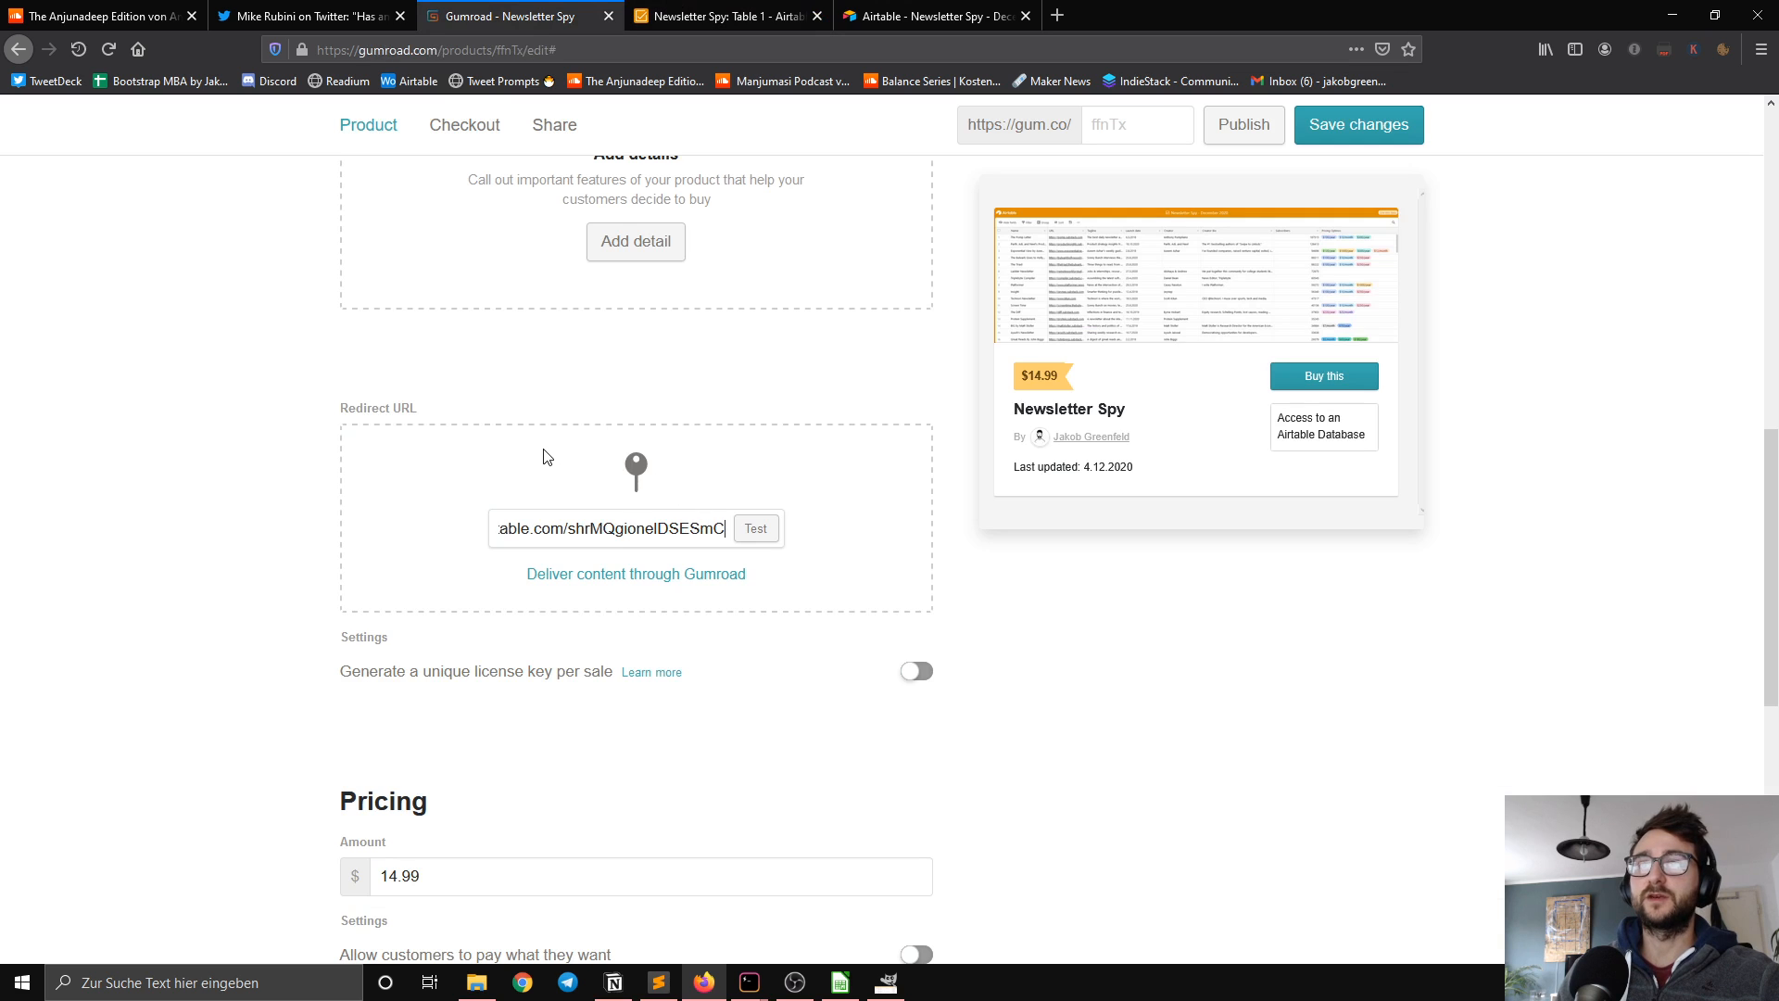
{"action": "scroll", "coordinate": [556, 458], "scroll_direction": "up", "scroll_amount": 2}
{"action": "scroll", "coordinate": [522, 500], "scroll_direction": "down", "scroll_amount": 1}
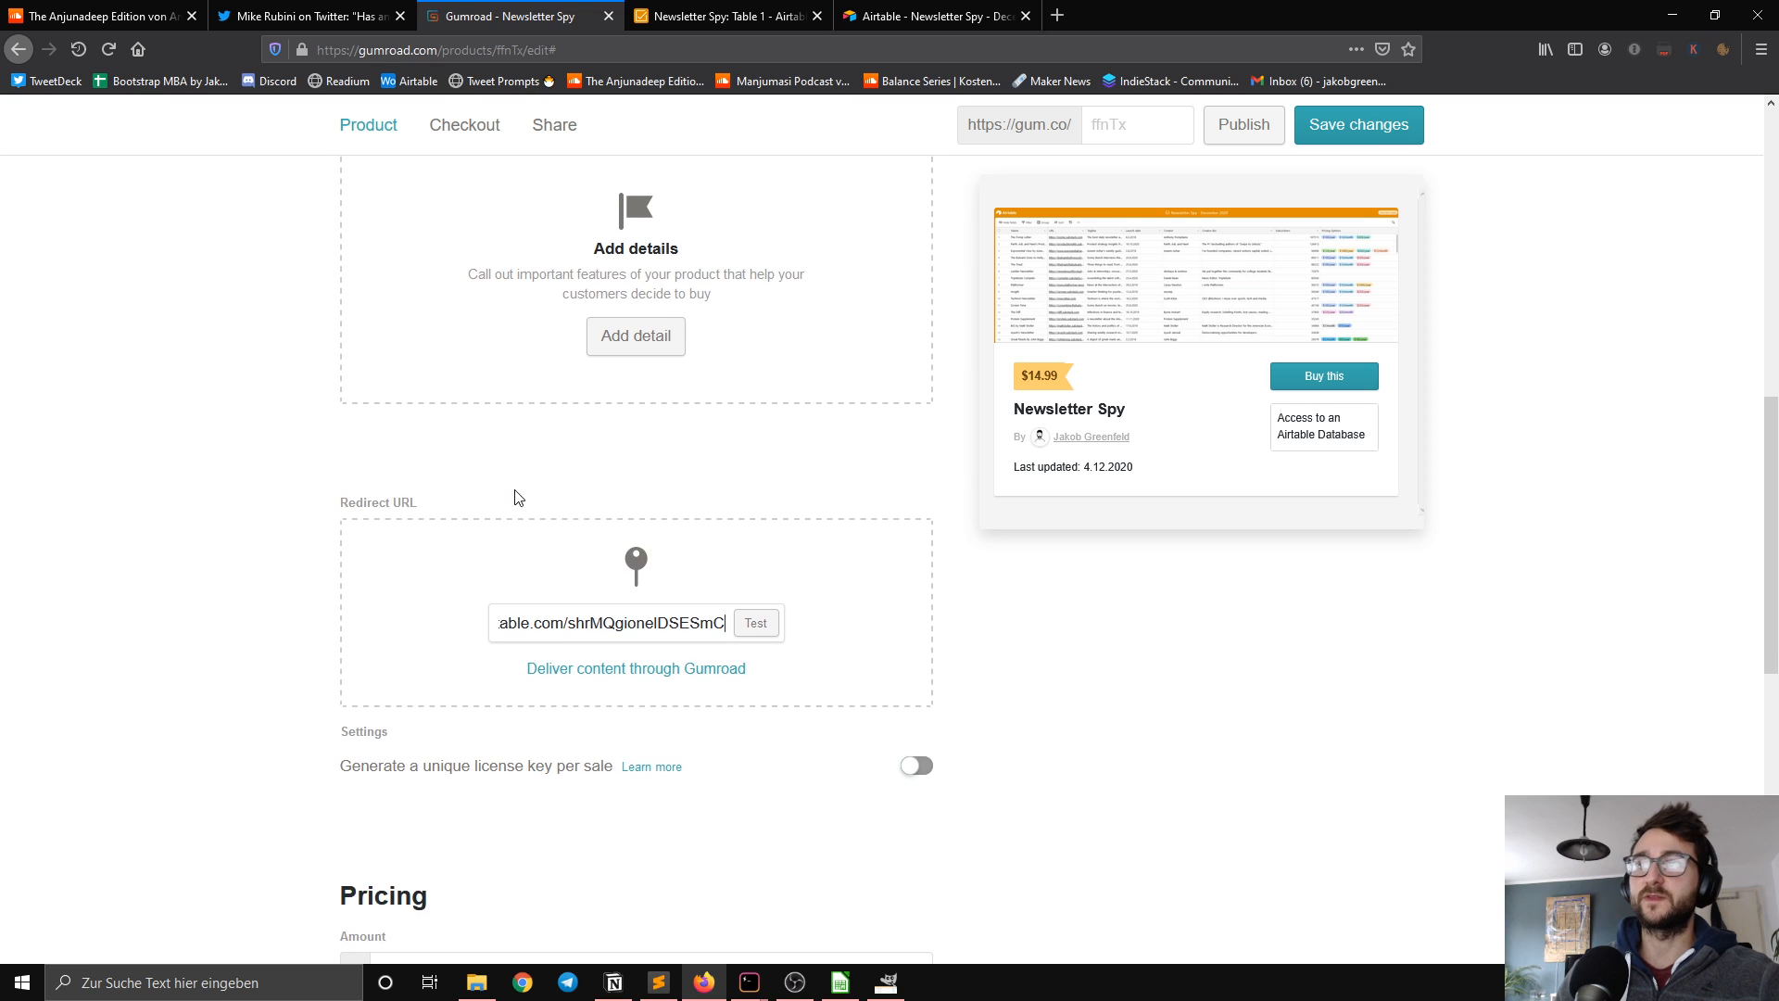
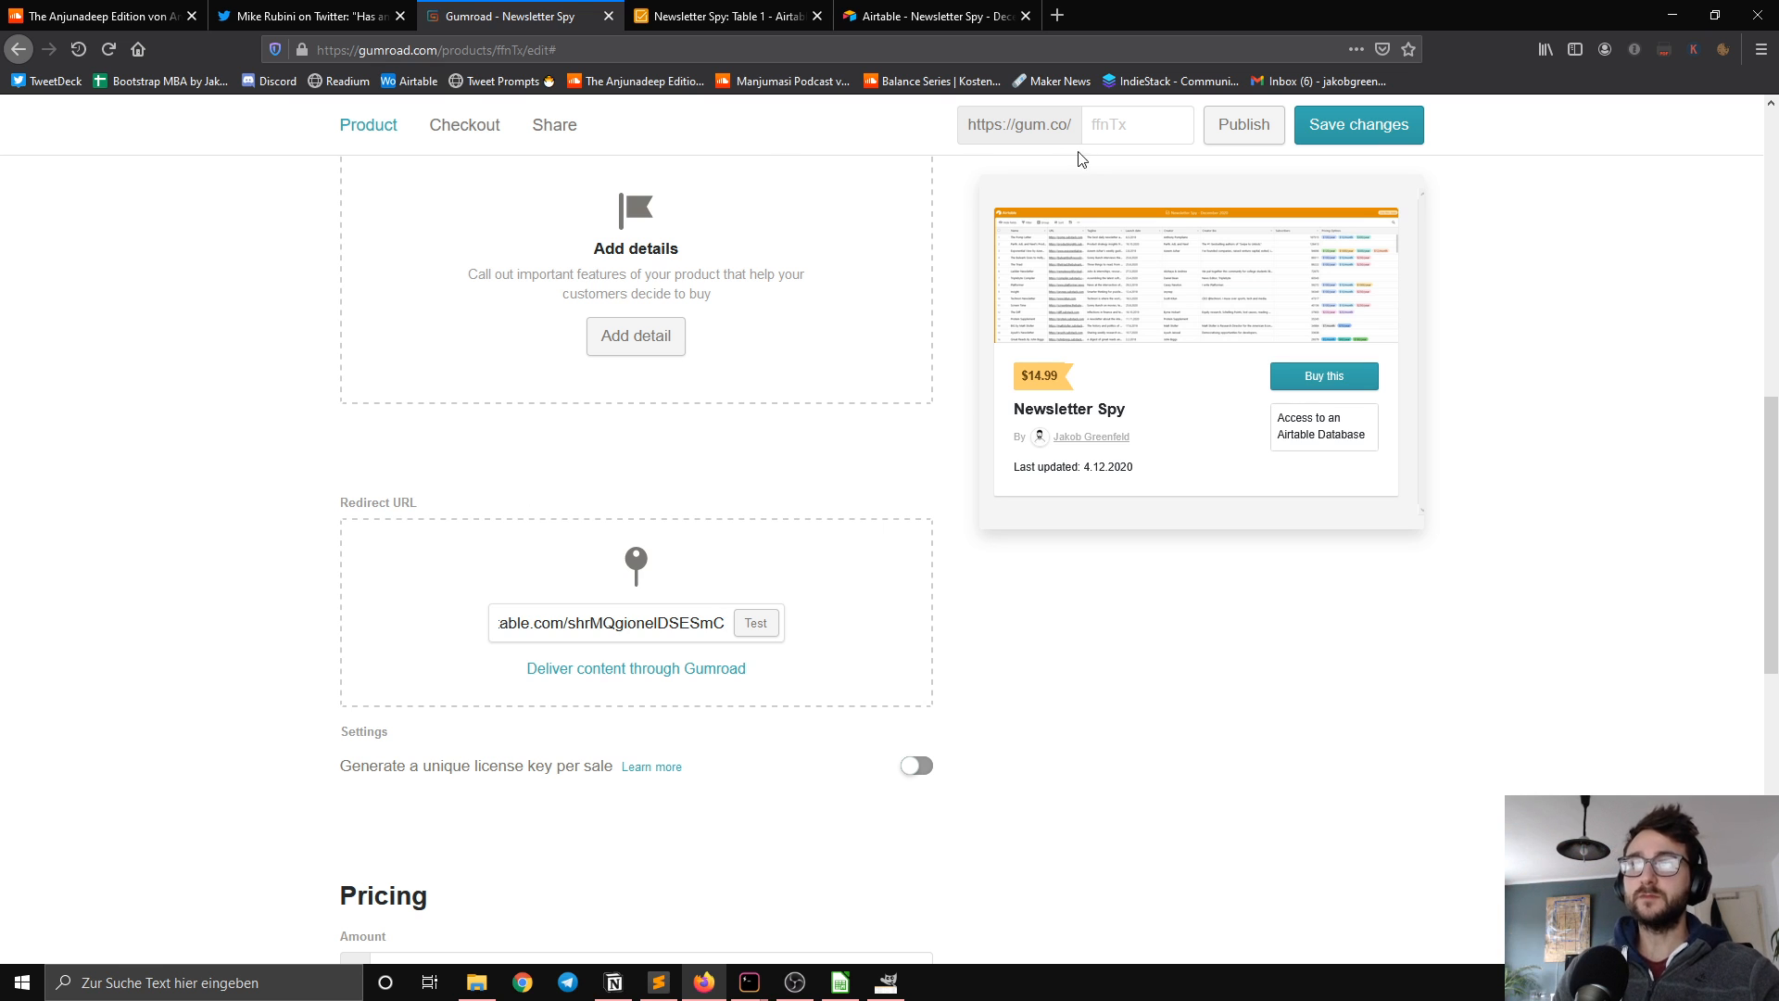
Step: Set the product's custom gum.co link ending to newsletterspy and save the changes
{"action": "left_click", "coordinate": [1131, 134]}
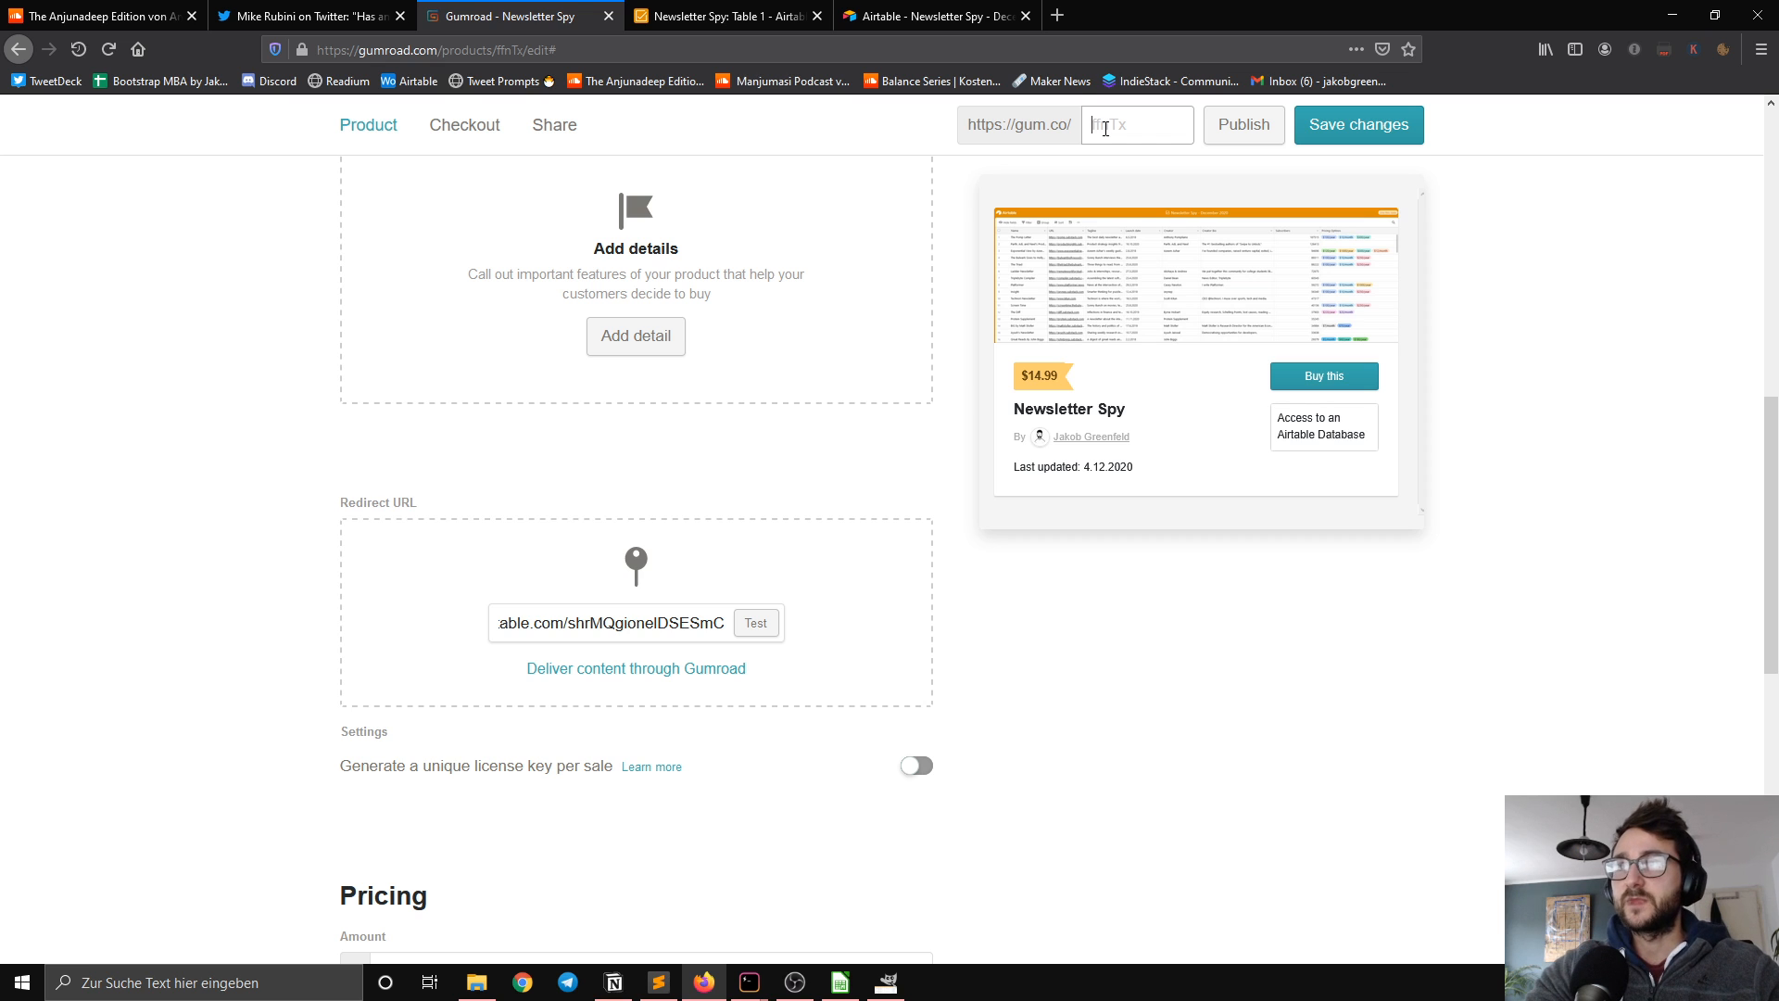
{"action": "type", "text": "news"}
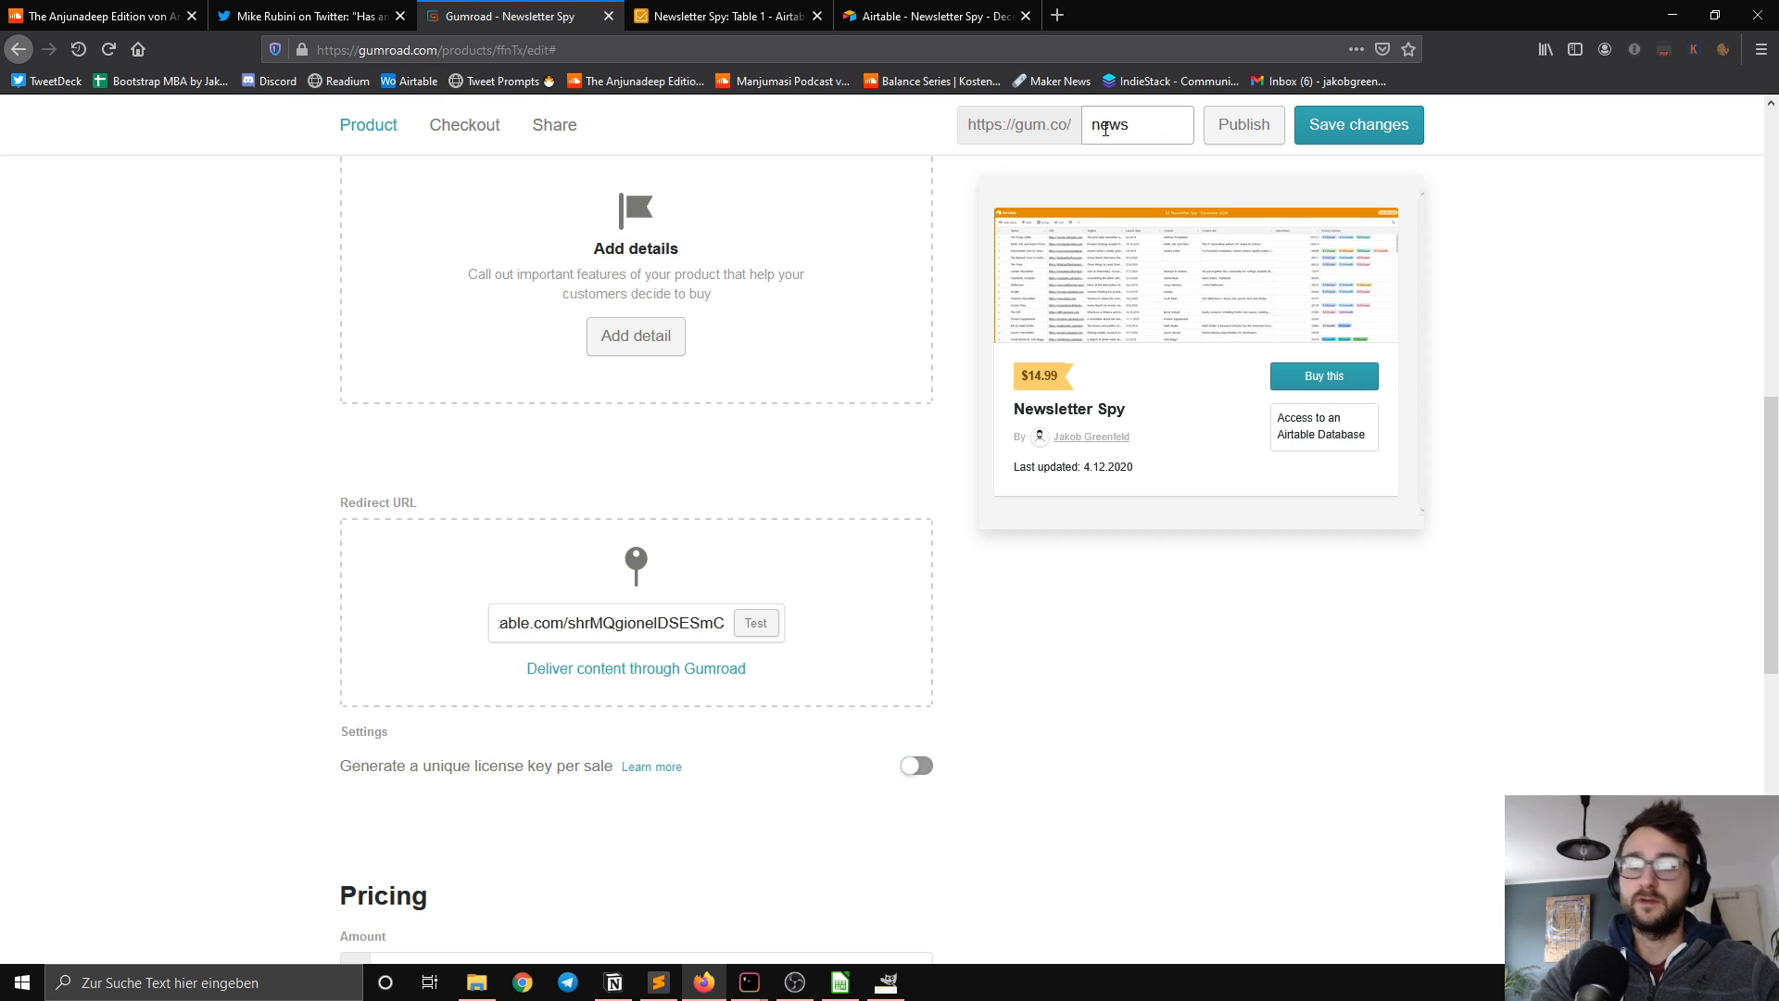
{"action": "type", "text": "letter"}
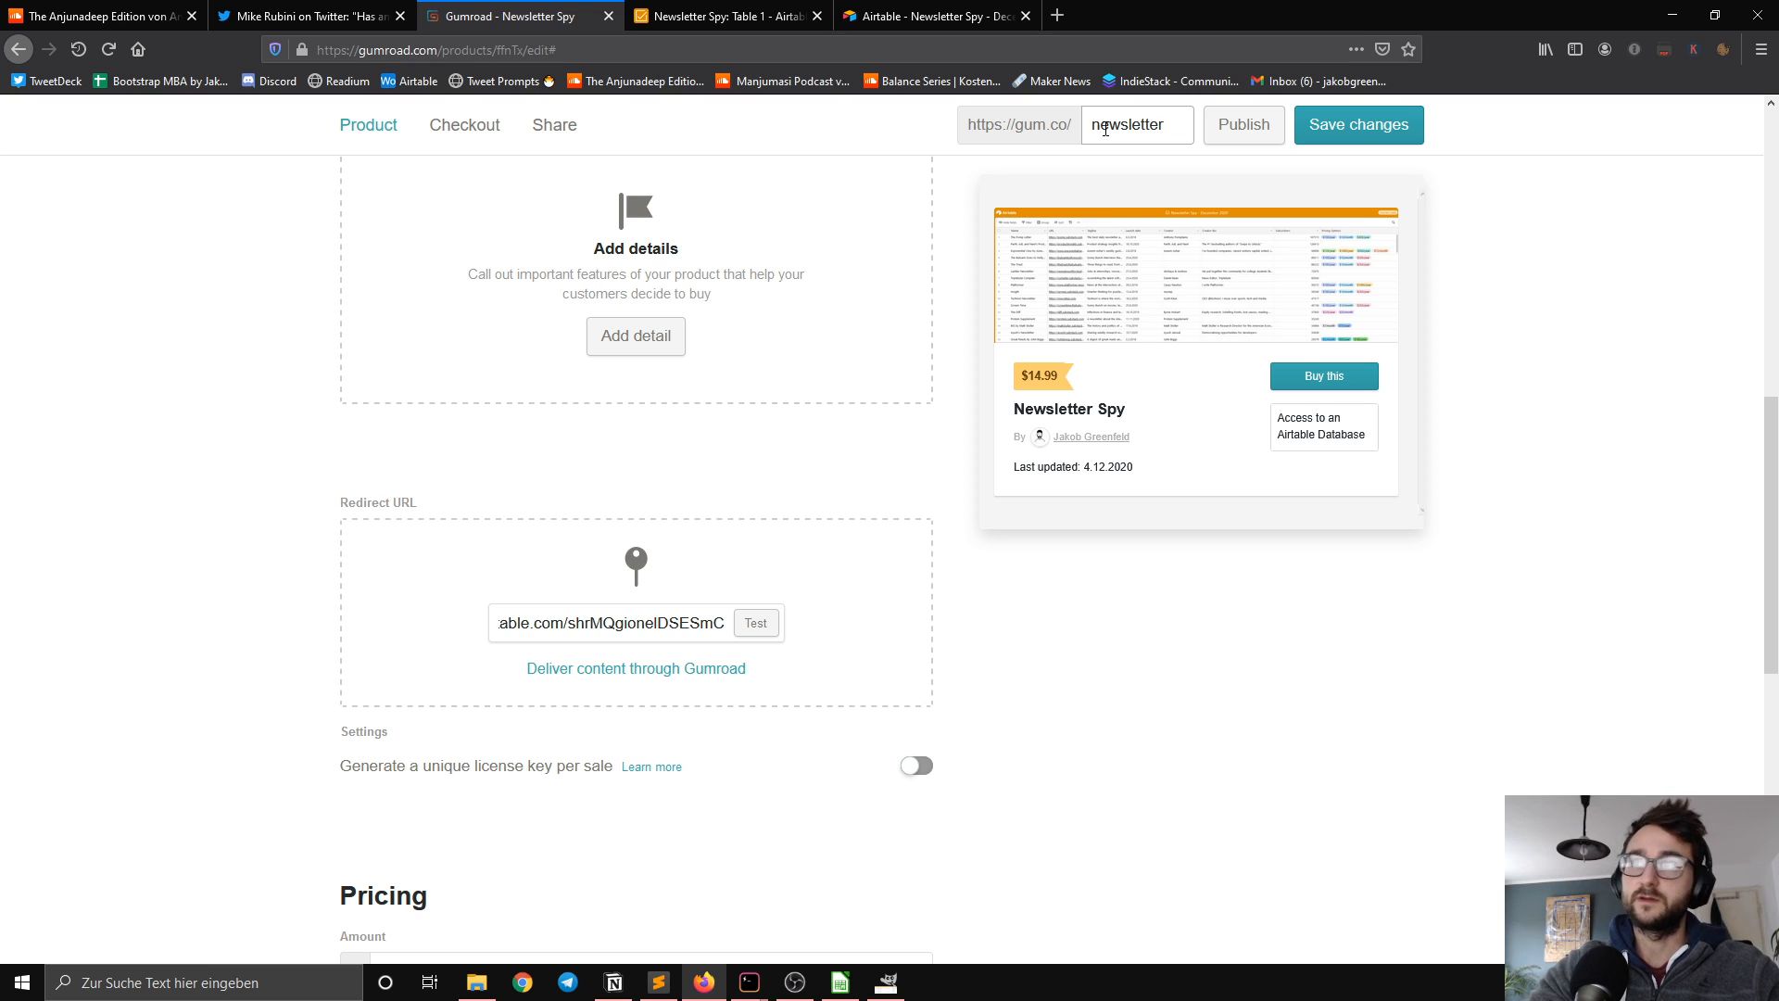
{"action": "type", "text": "spy"}
{"action": "left_click", "coordinate": [1317, 130]}
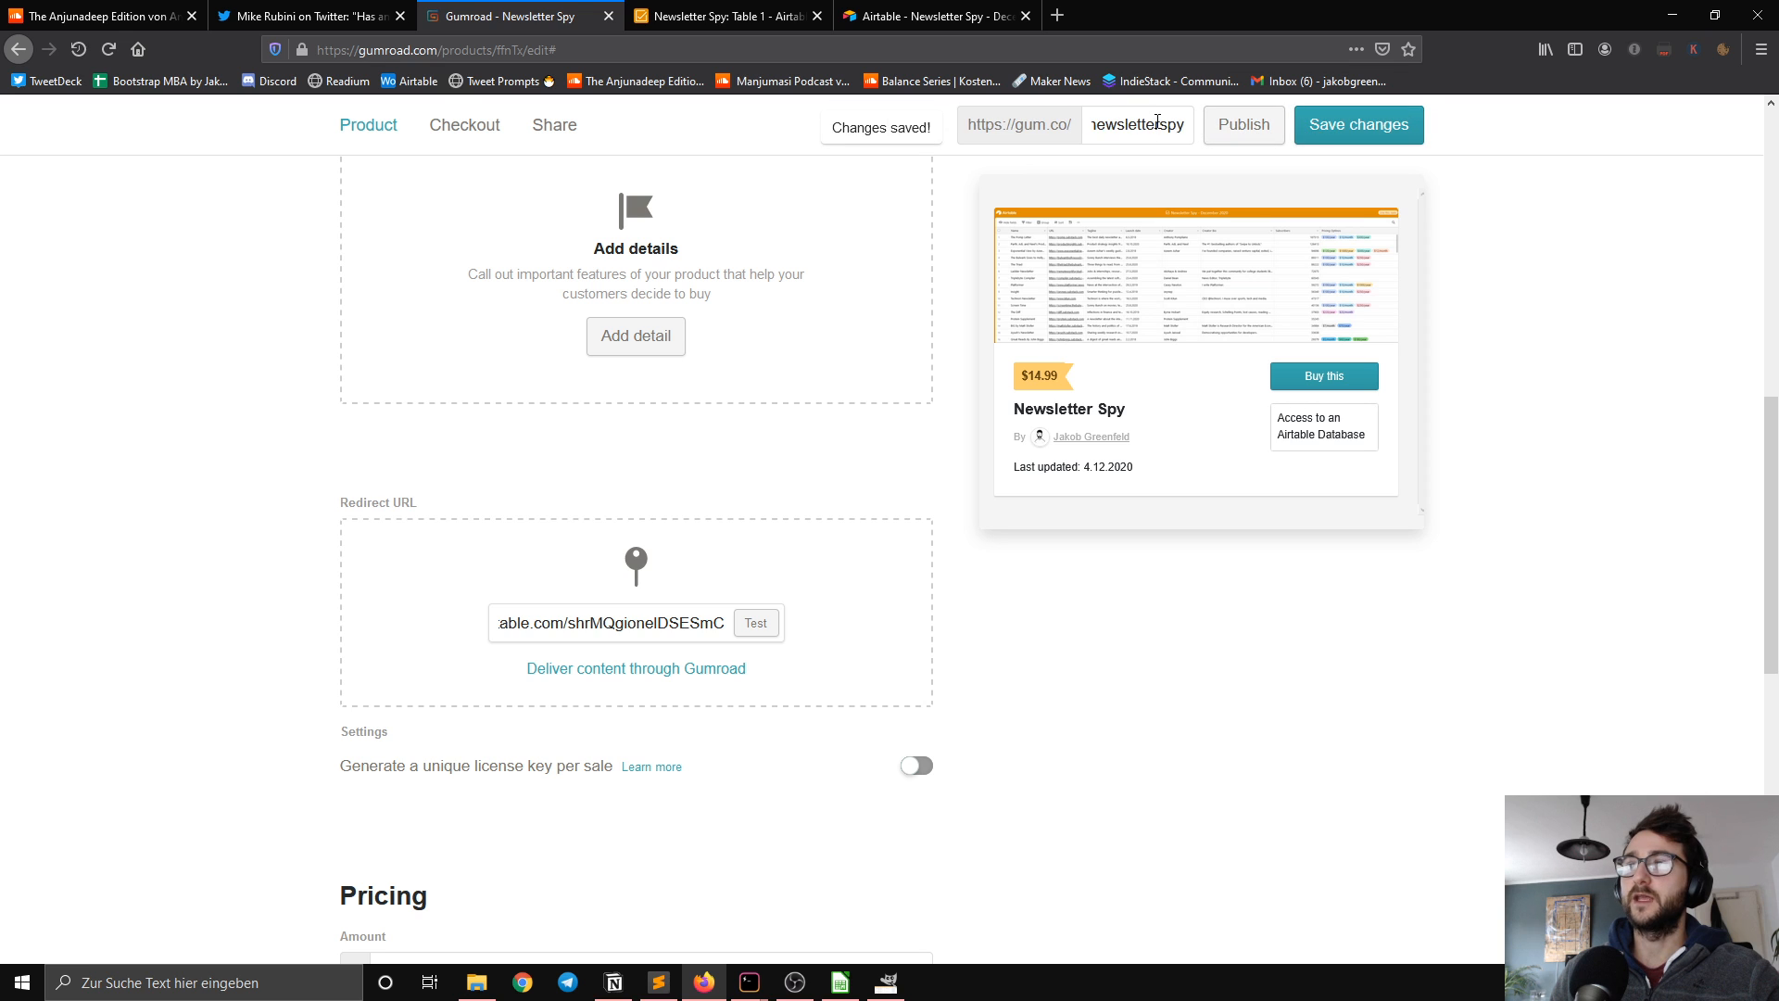
{"action": "left_click_drag", "start_coordinate": [1157, 122], "coordinate": [1247, 164]}
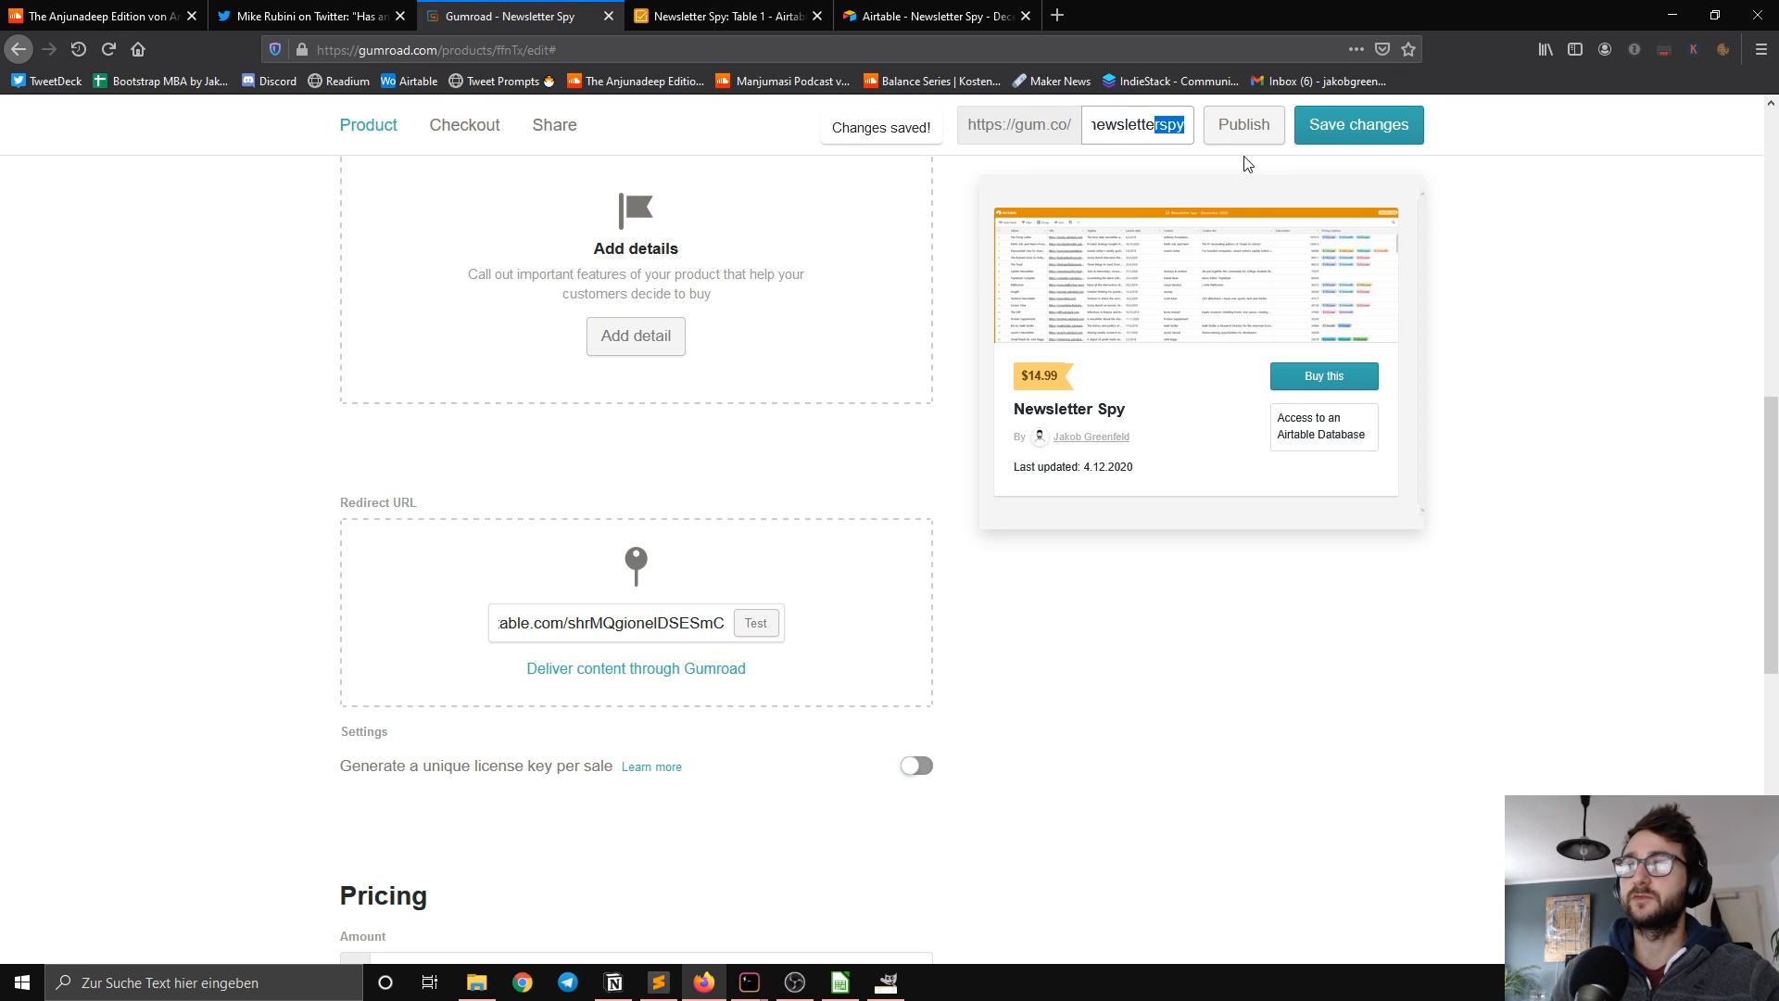
Step: Try a $4.99 minimum price with customers allowed to pay what they want
{"action": "scroll", "coordinate": [1251, 572], "scroll_direction": "down", "scroll_amount": 5}
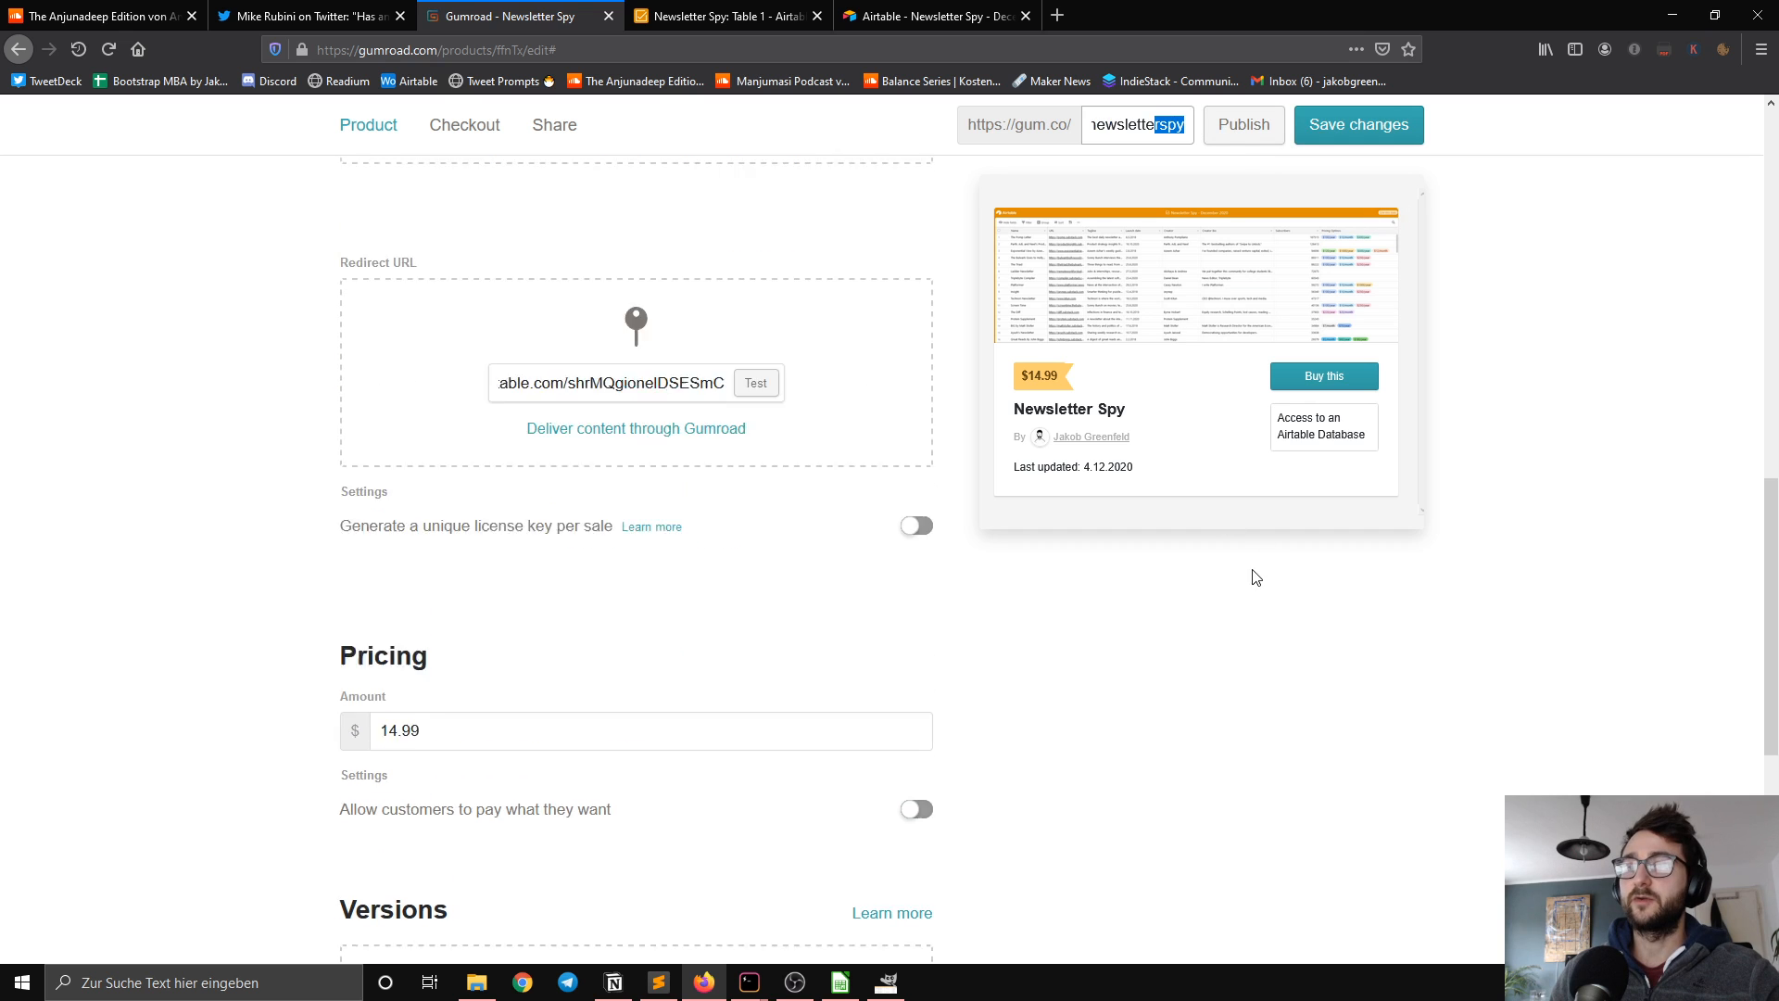
{"action": "scroll", "coordinate": [1208, 564], "scroll_direction": "down", "scroll_amount": 2}
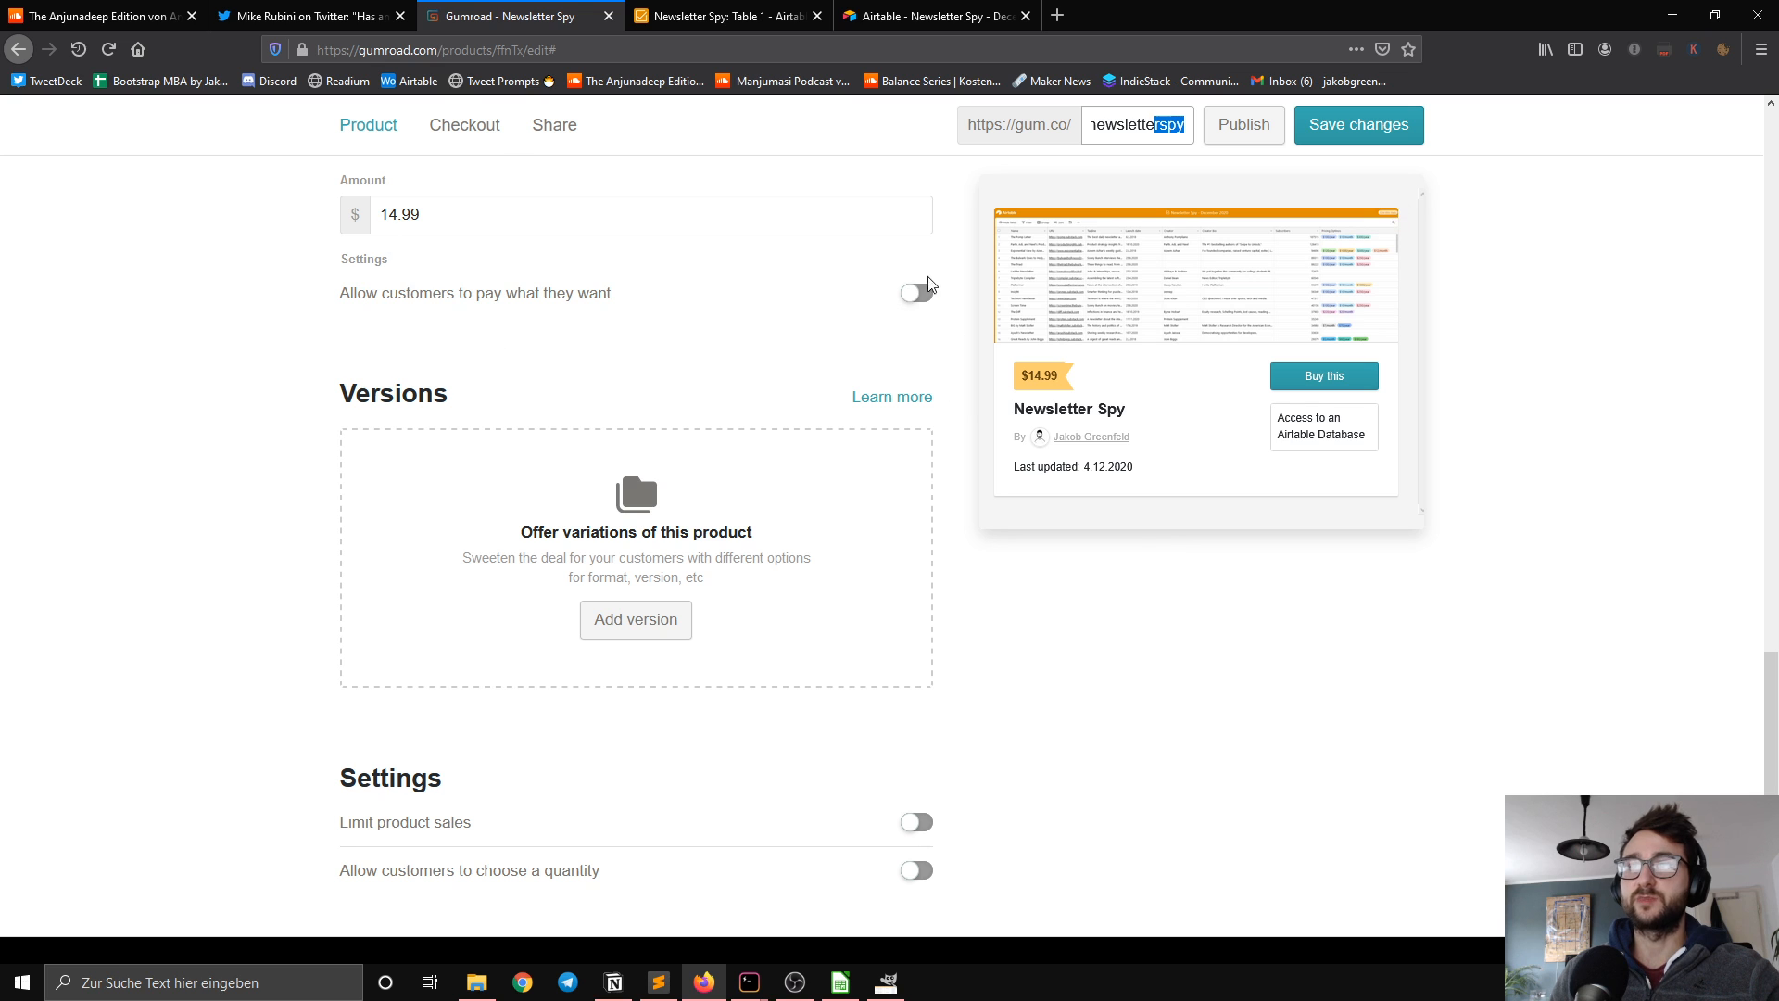
{"action": "scroll", "coordinate": [778, 297], "scroll_direction": "up", "scroll_amount": 1}
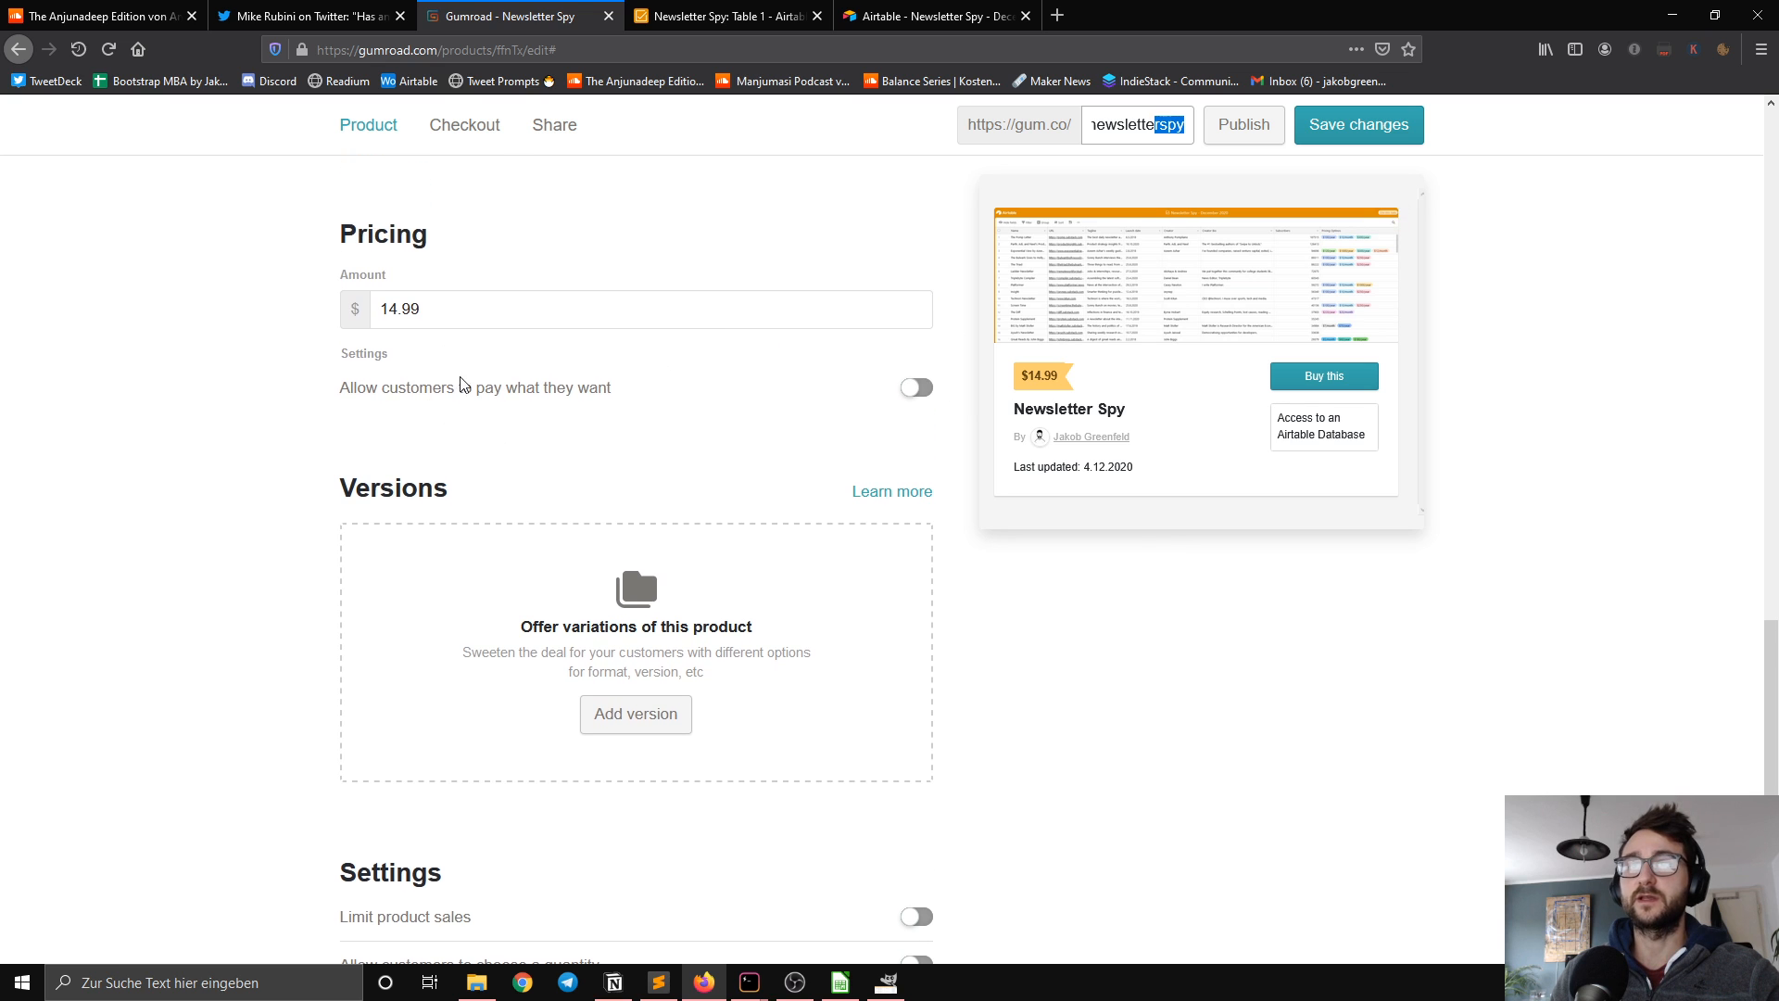
{"action": "double_click", "coordinate": [487, 318]}
{"action": "left_click", "coordinate": [414, 307]}
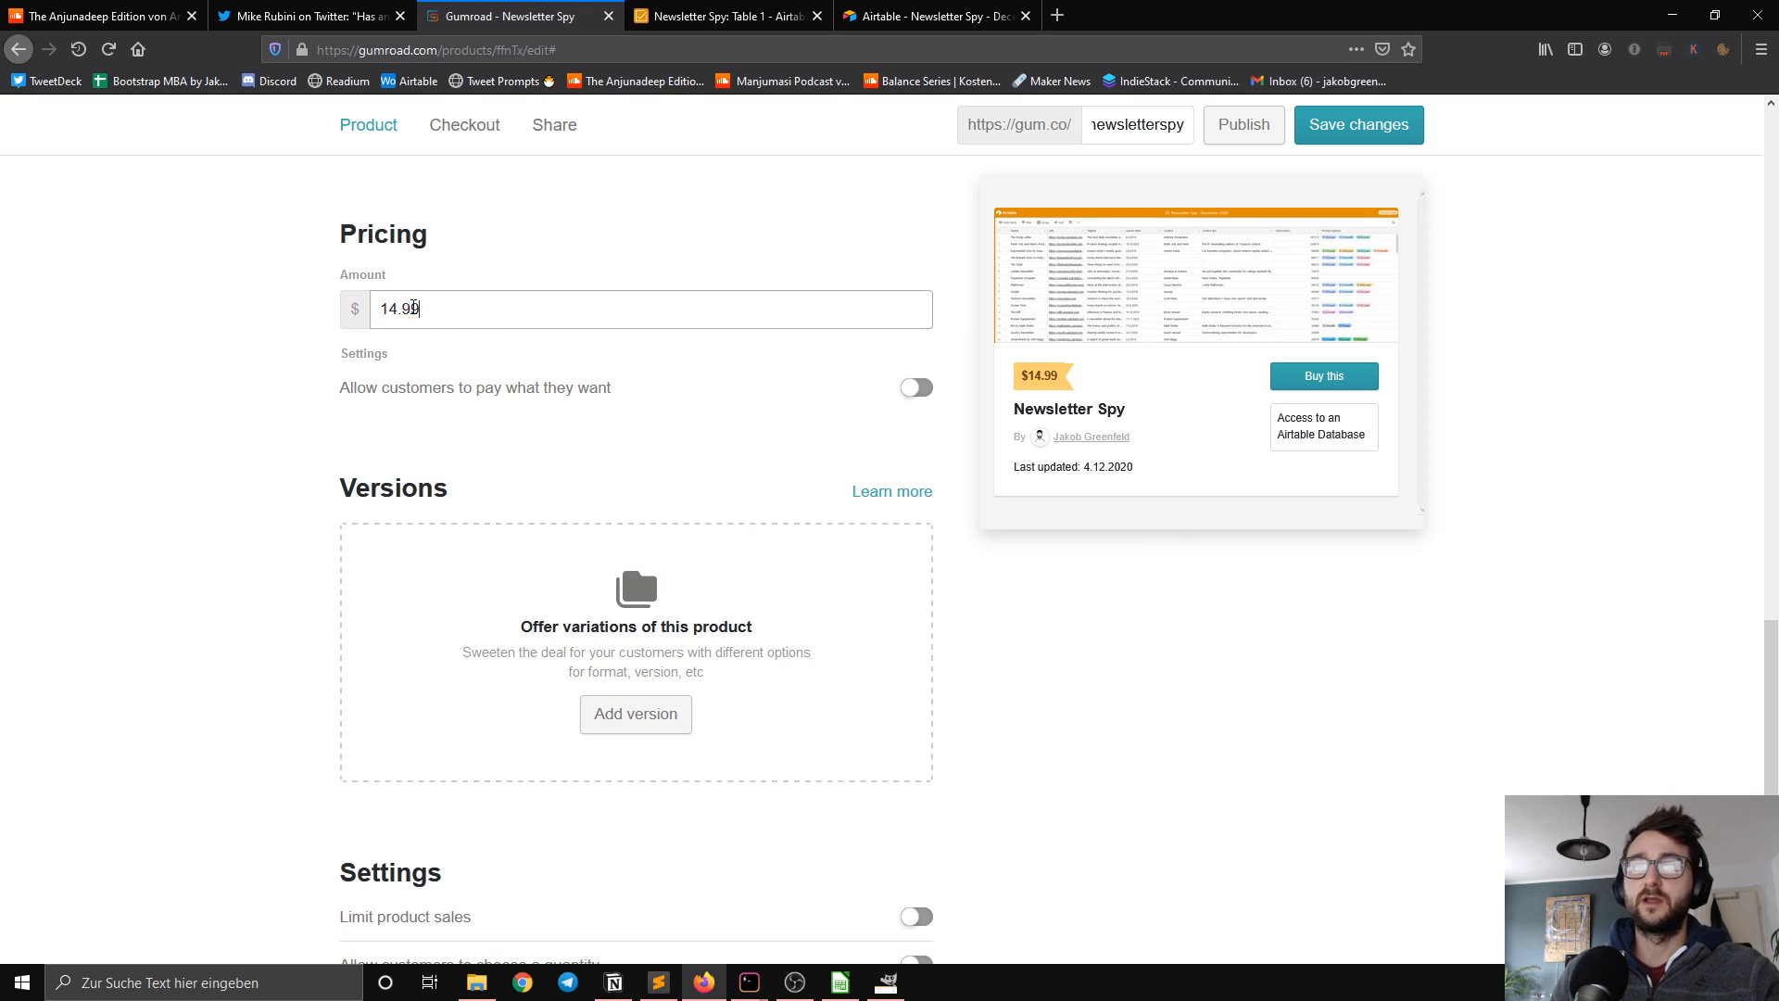
{"action": "left_click", "coordinate": [389, 307]}
{"action": "key", "text": "BackSpace"}
{"action": "left_click", "coordinate": [908, 363]}
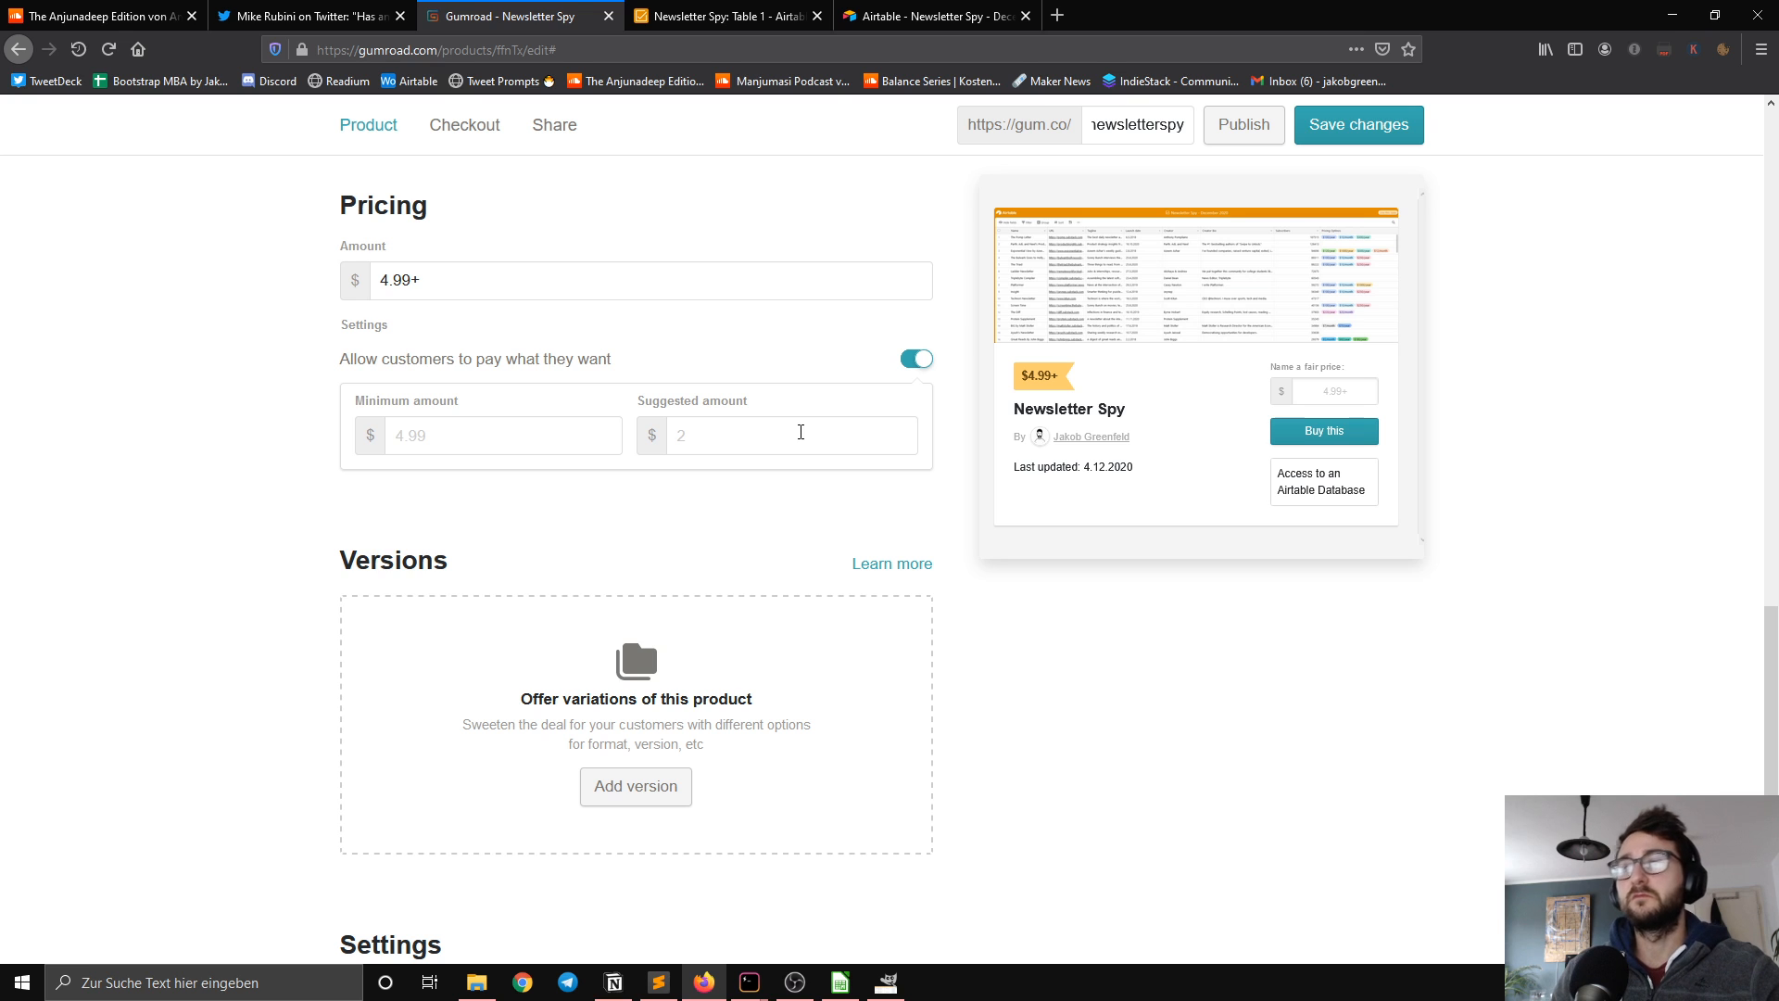
{"action": "left_click", "coordinate": [778, 436]}
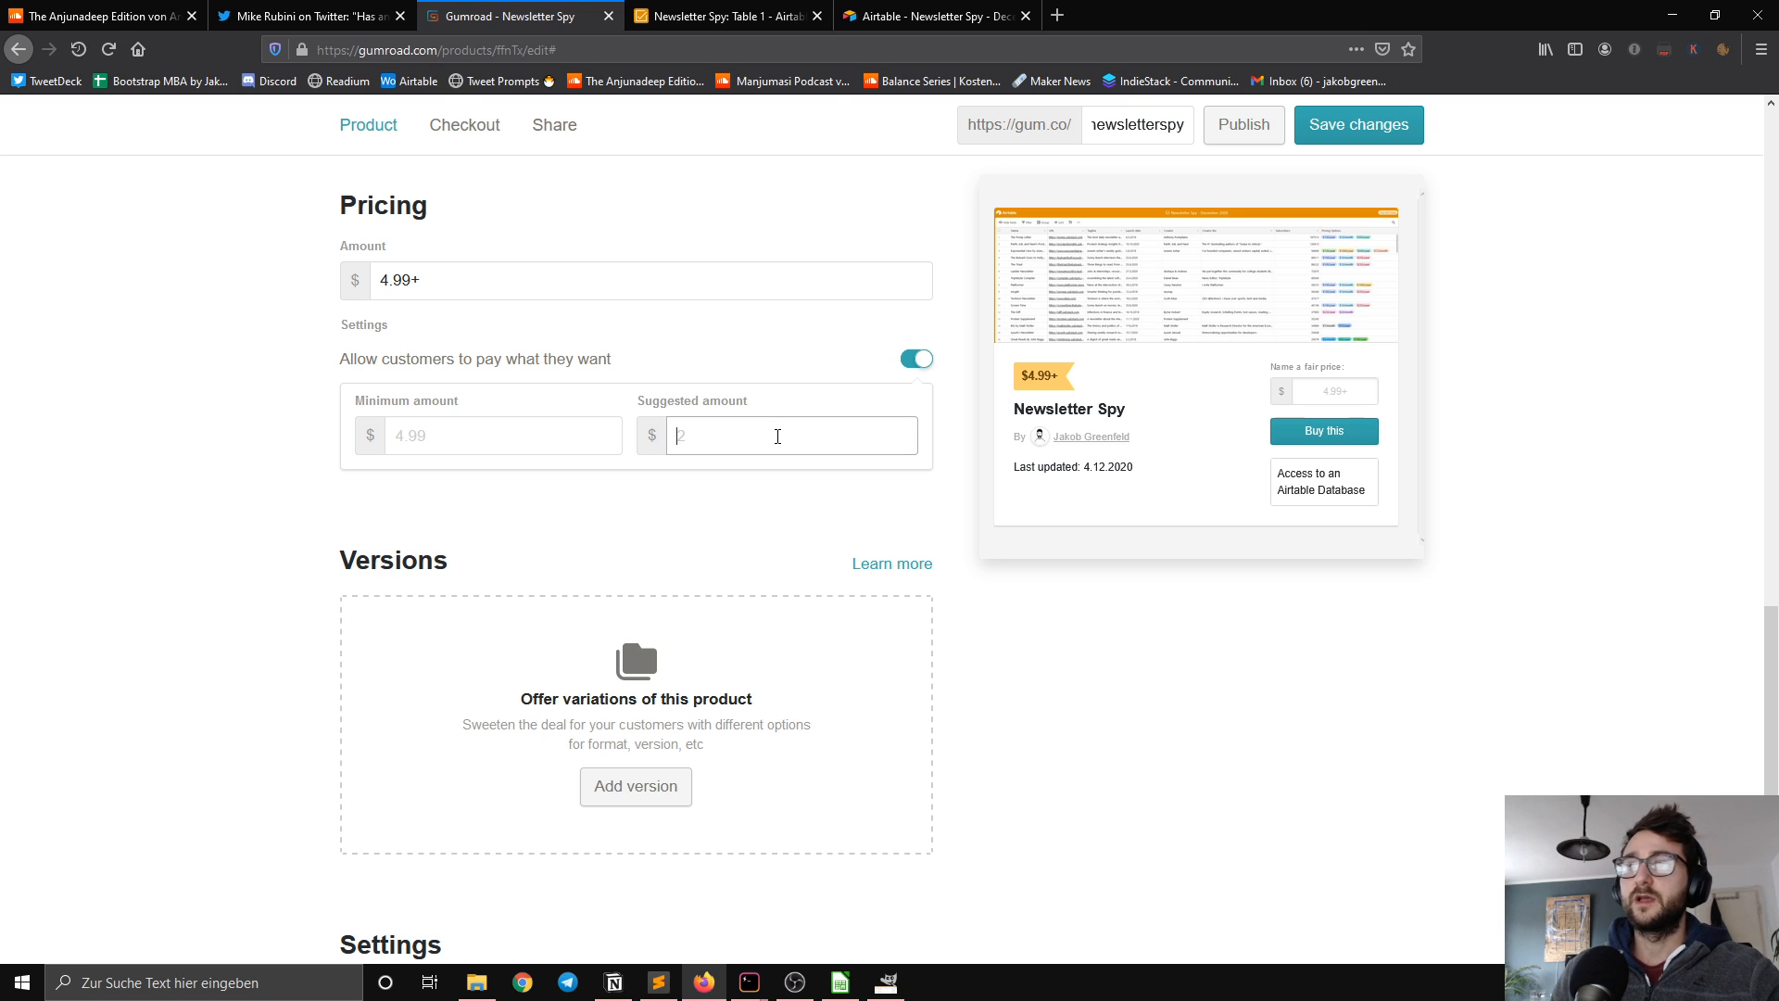
Step: Turn off pay-what-you-want pricing and set the product's price to $14.99
{"action": "left_click", "coordinate": [905, 360]}
{"action": "left_click", "coordinate": [385, 279]}
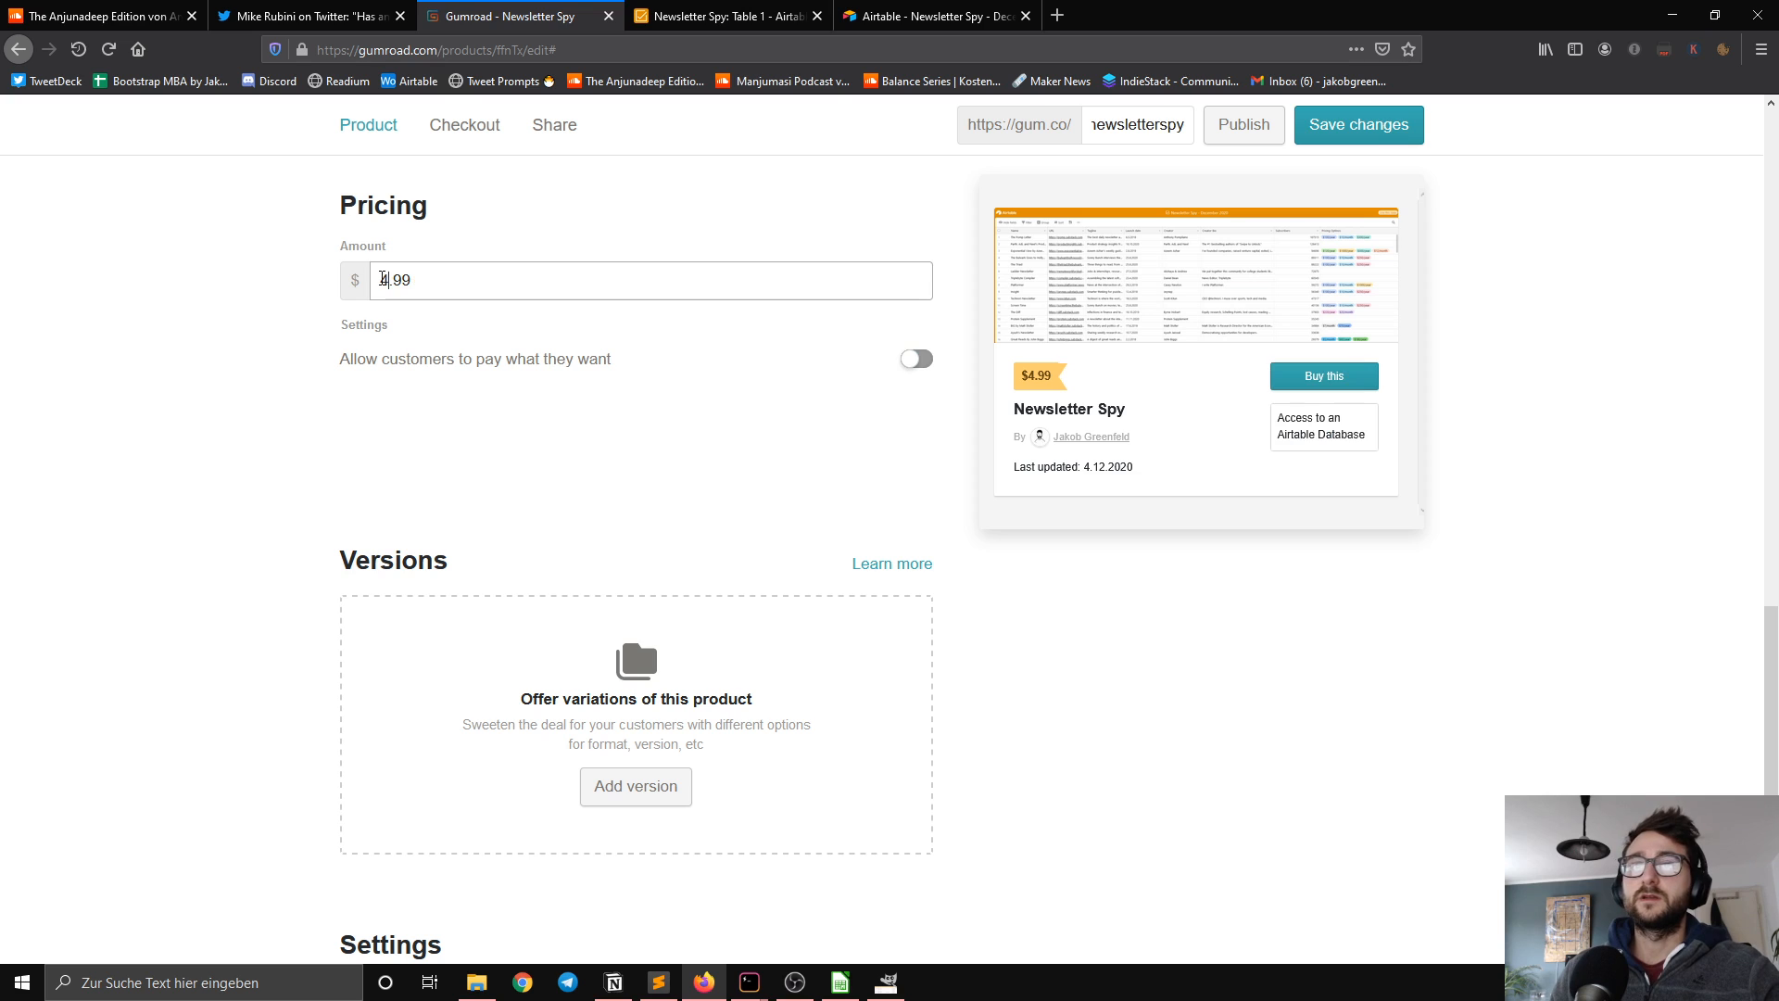
{"action": "left_click_drag", "start_coordinate": [389, 279], "coordinate": [357, 281]}
{"action": "type", "text": "14"}
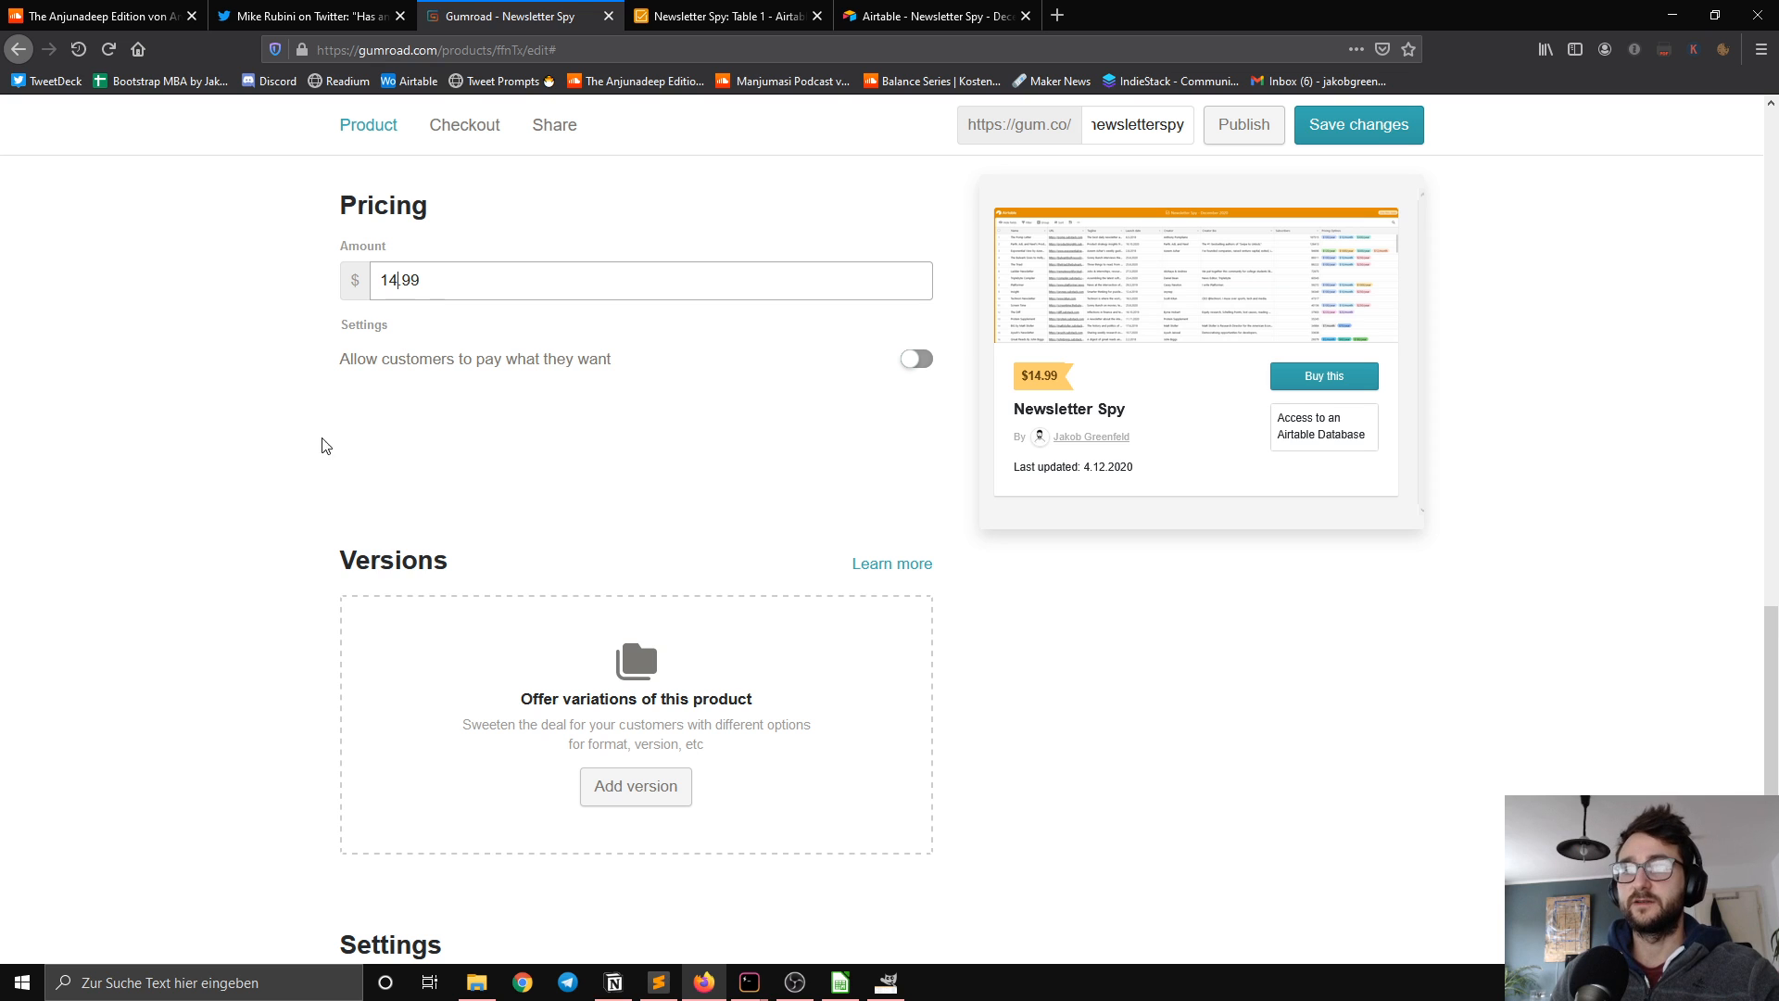
Step: Try the option that limits product sales to a maximum number of purchases
{"action": "scroll", "coordinate": [305, 468], "scroll_direction": "down", "scroll_amount": 3}
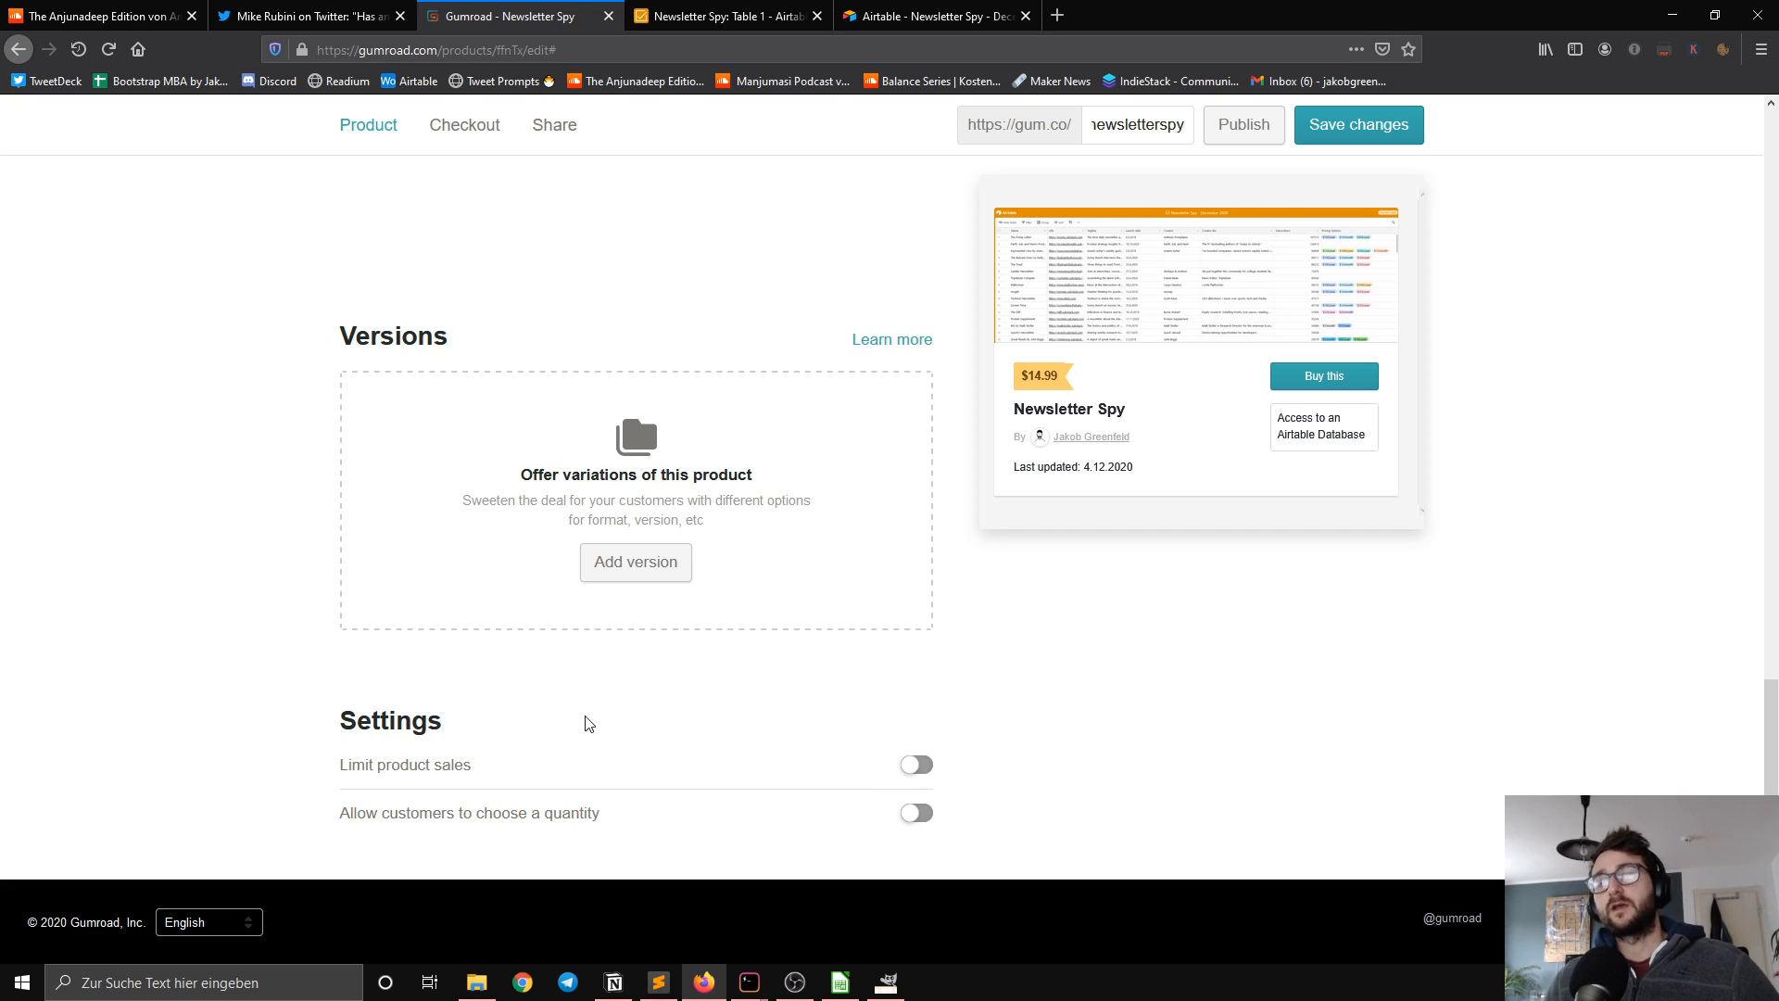
{"action": "left_click", "coordinate": [912, 764]}
{"action": "scroll", "coordinate": [676, 787], "scroll_direction": "down", "scroll_amount": 2}
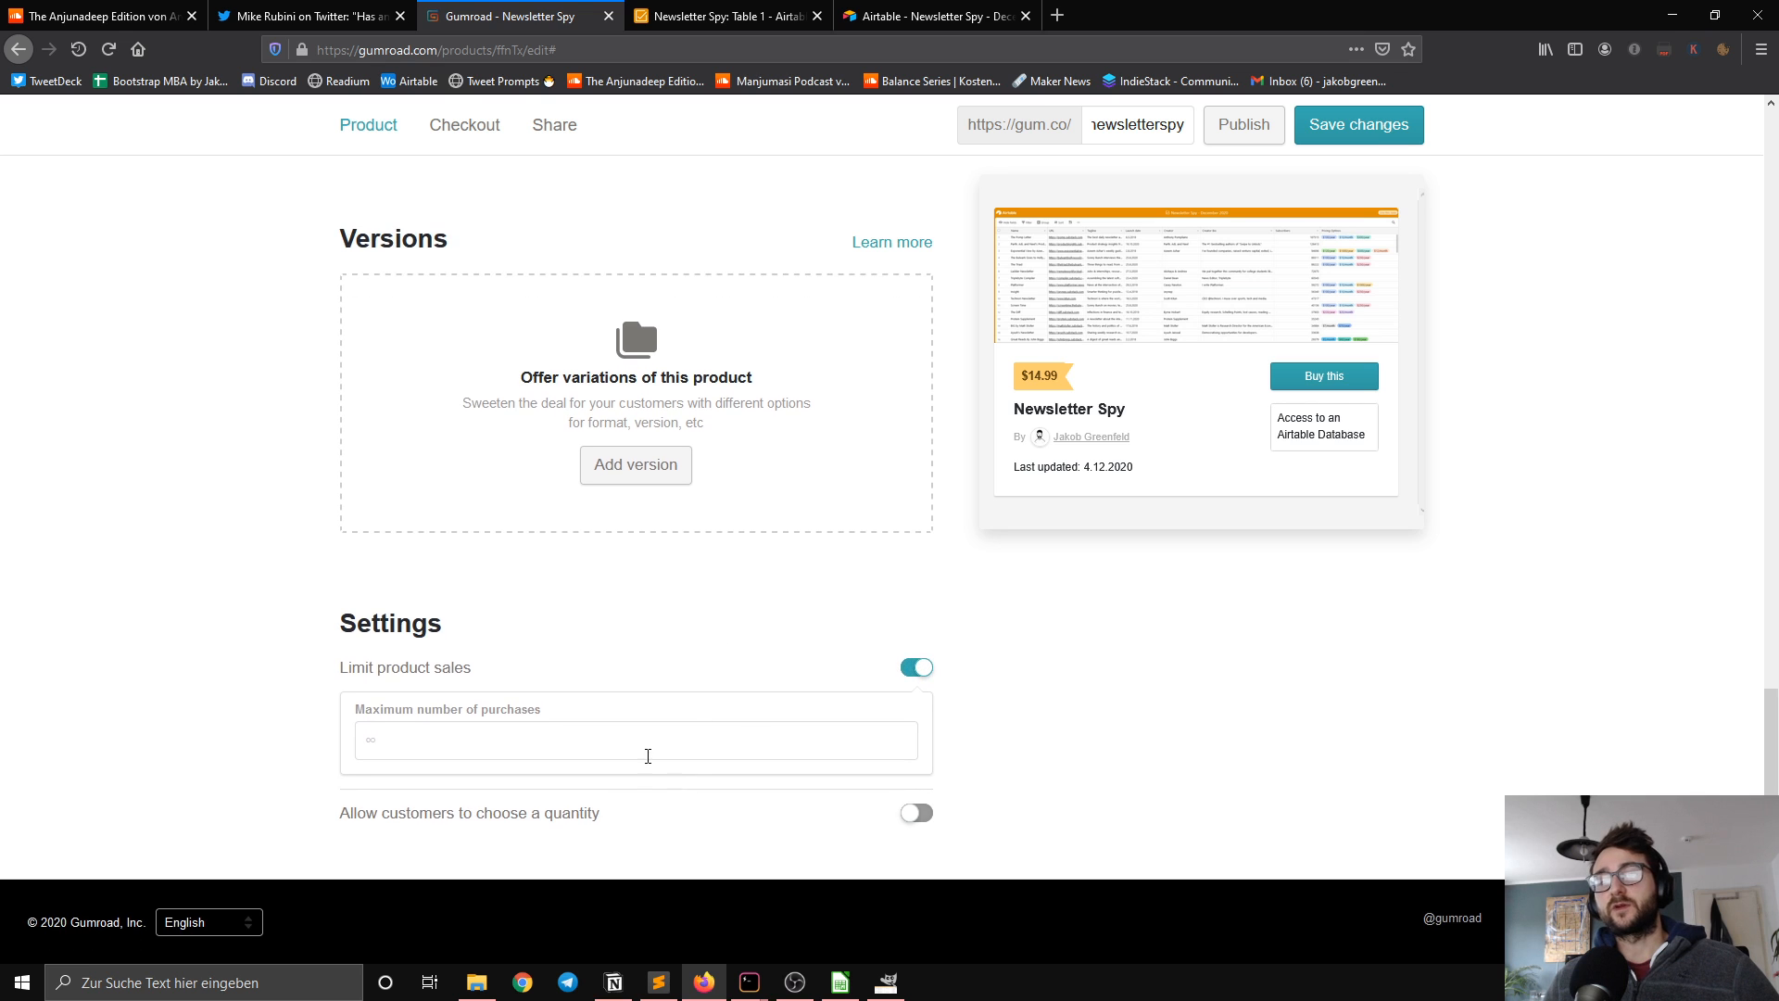
{"action": "left_click", "coordinate": [920, 670]}
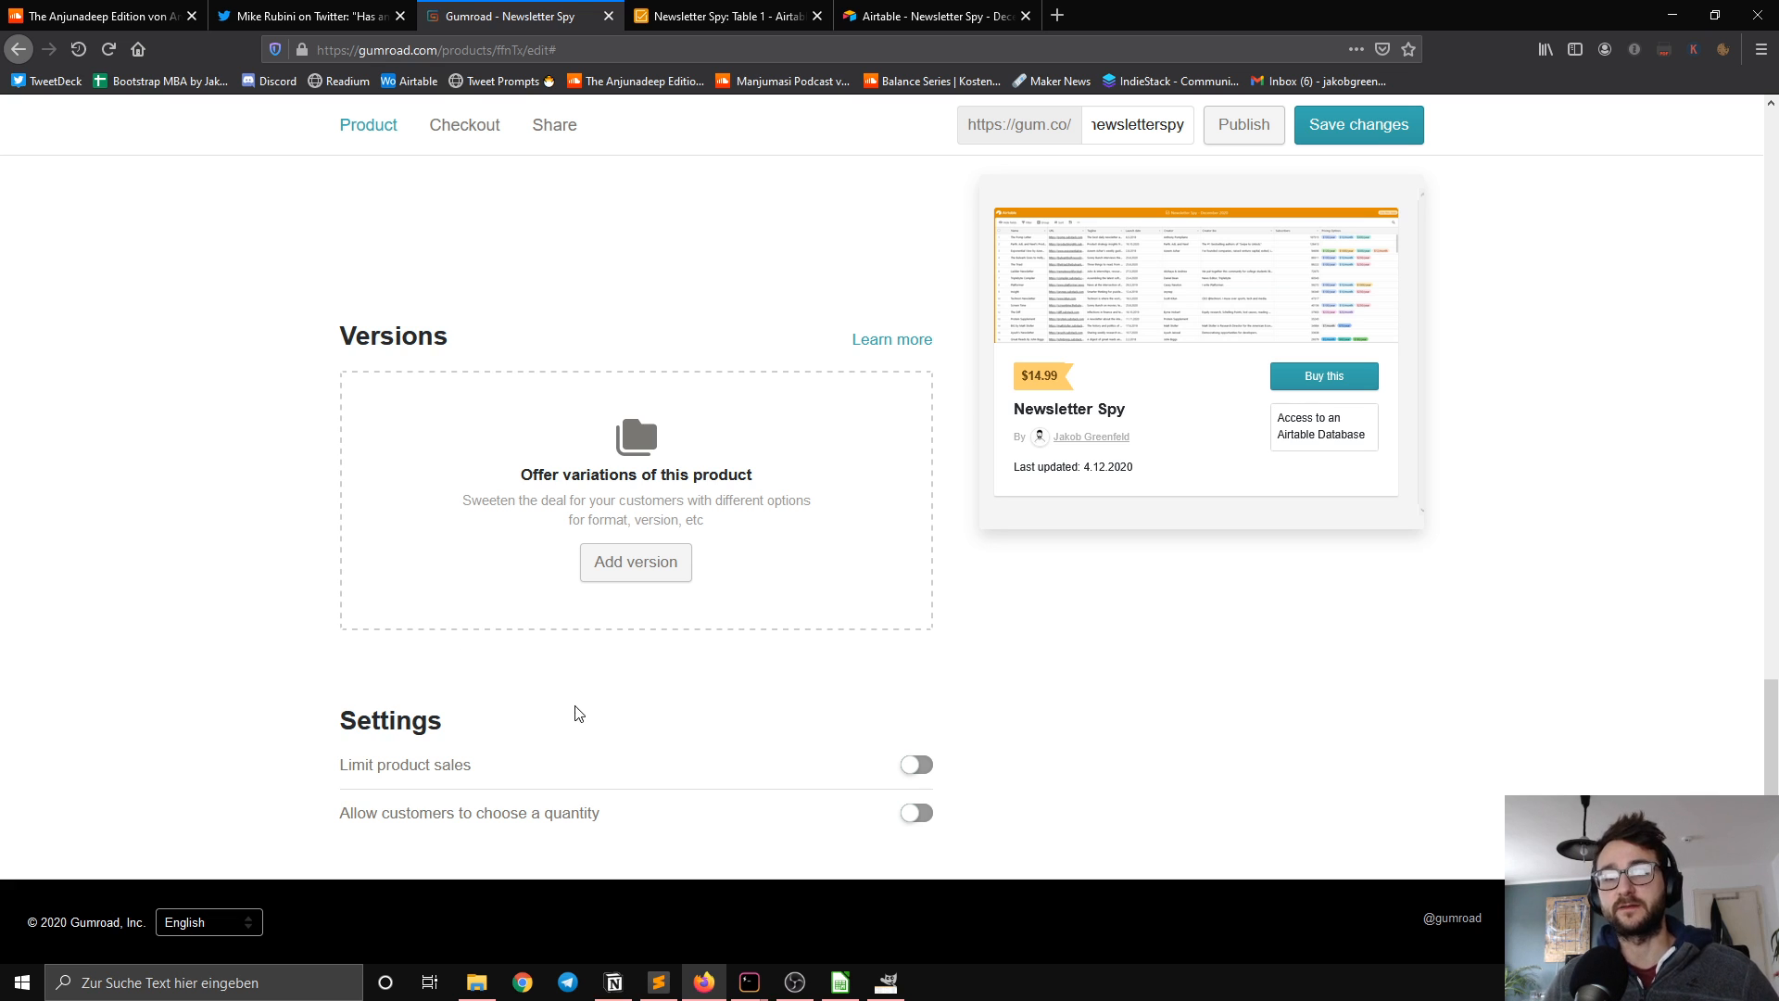
Step: Add a blank line below the last-updated date in the product description
{"action": "scroll", "coordinate": [710, 713], "scroll_direction": "up", "scroll_amount": 3}
{"action": "scroll", "coordinate": [783, 687], "scroll_direction": "up", "scroll_amount": 2}
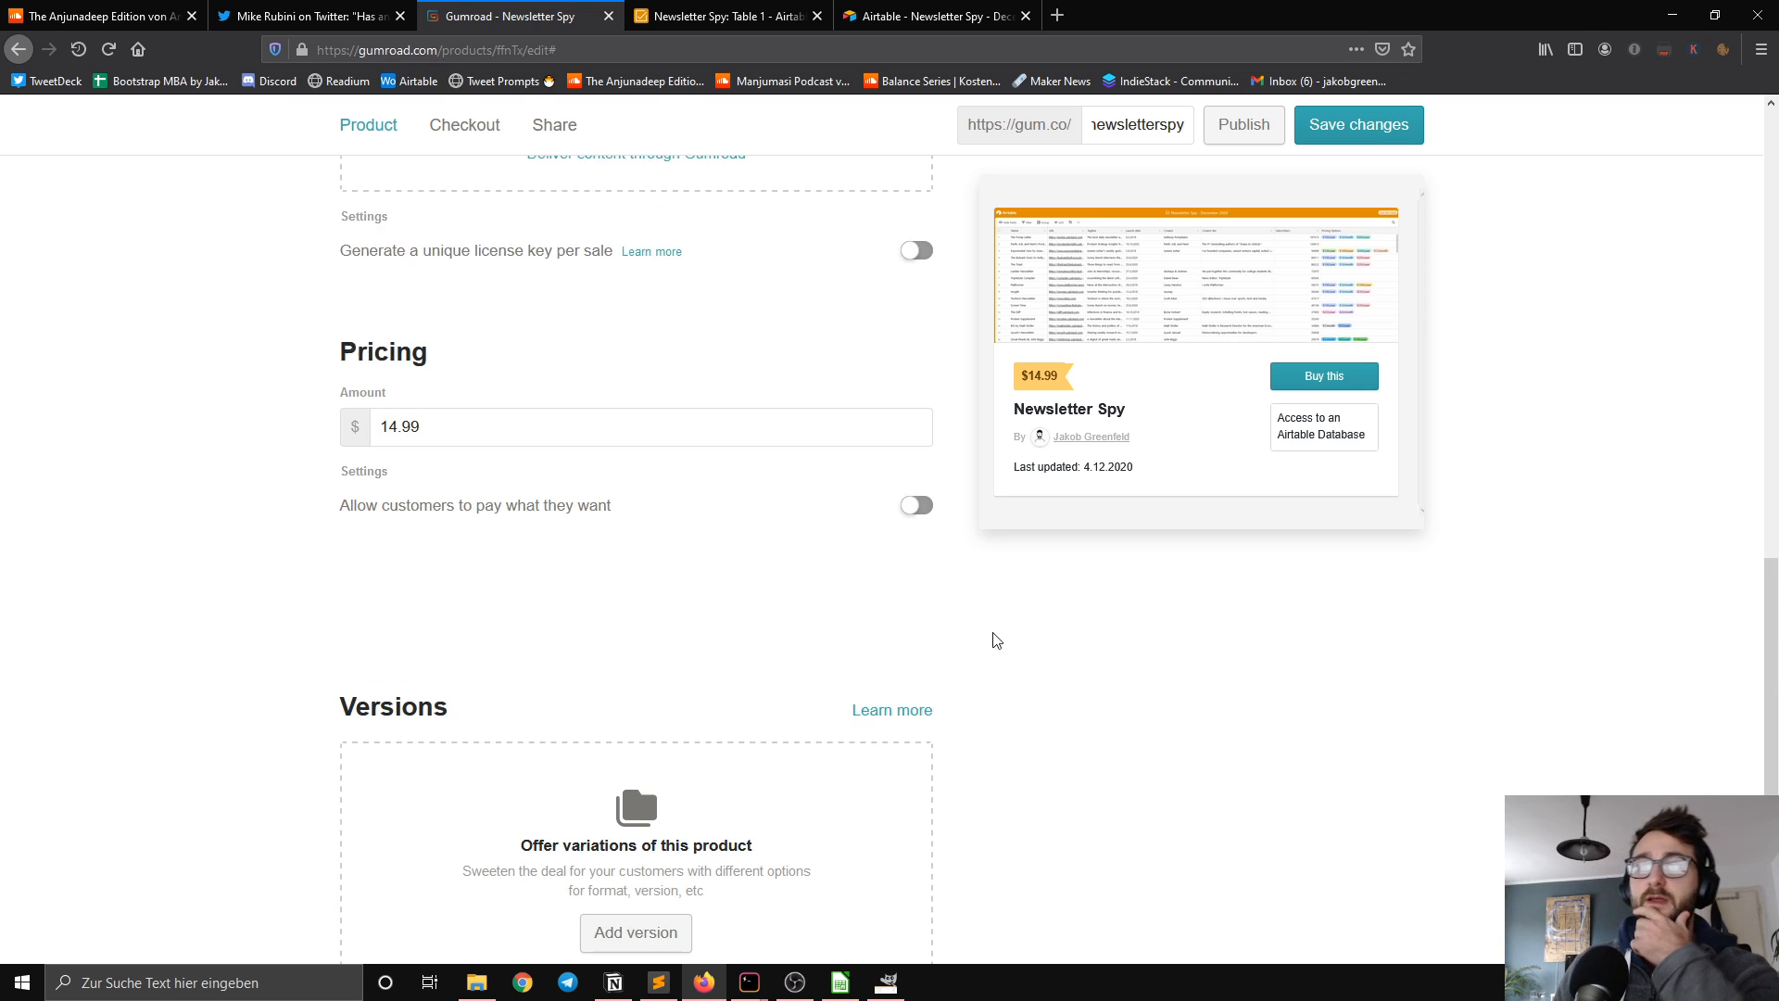
{"action": "scroll", "coordinate": [568, 811], "scroll_direction": "down", "scroll_amount": 5}
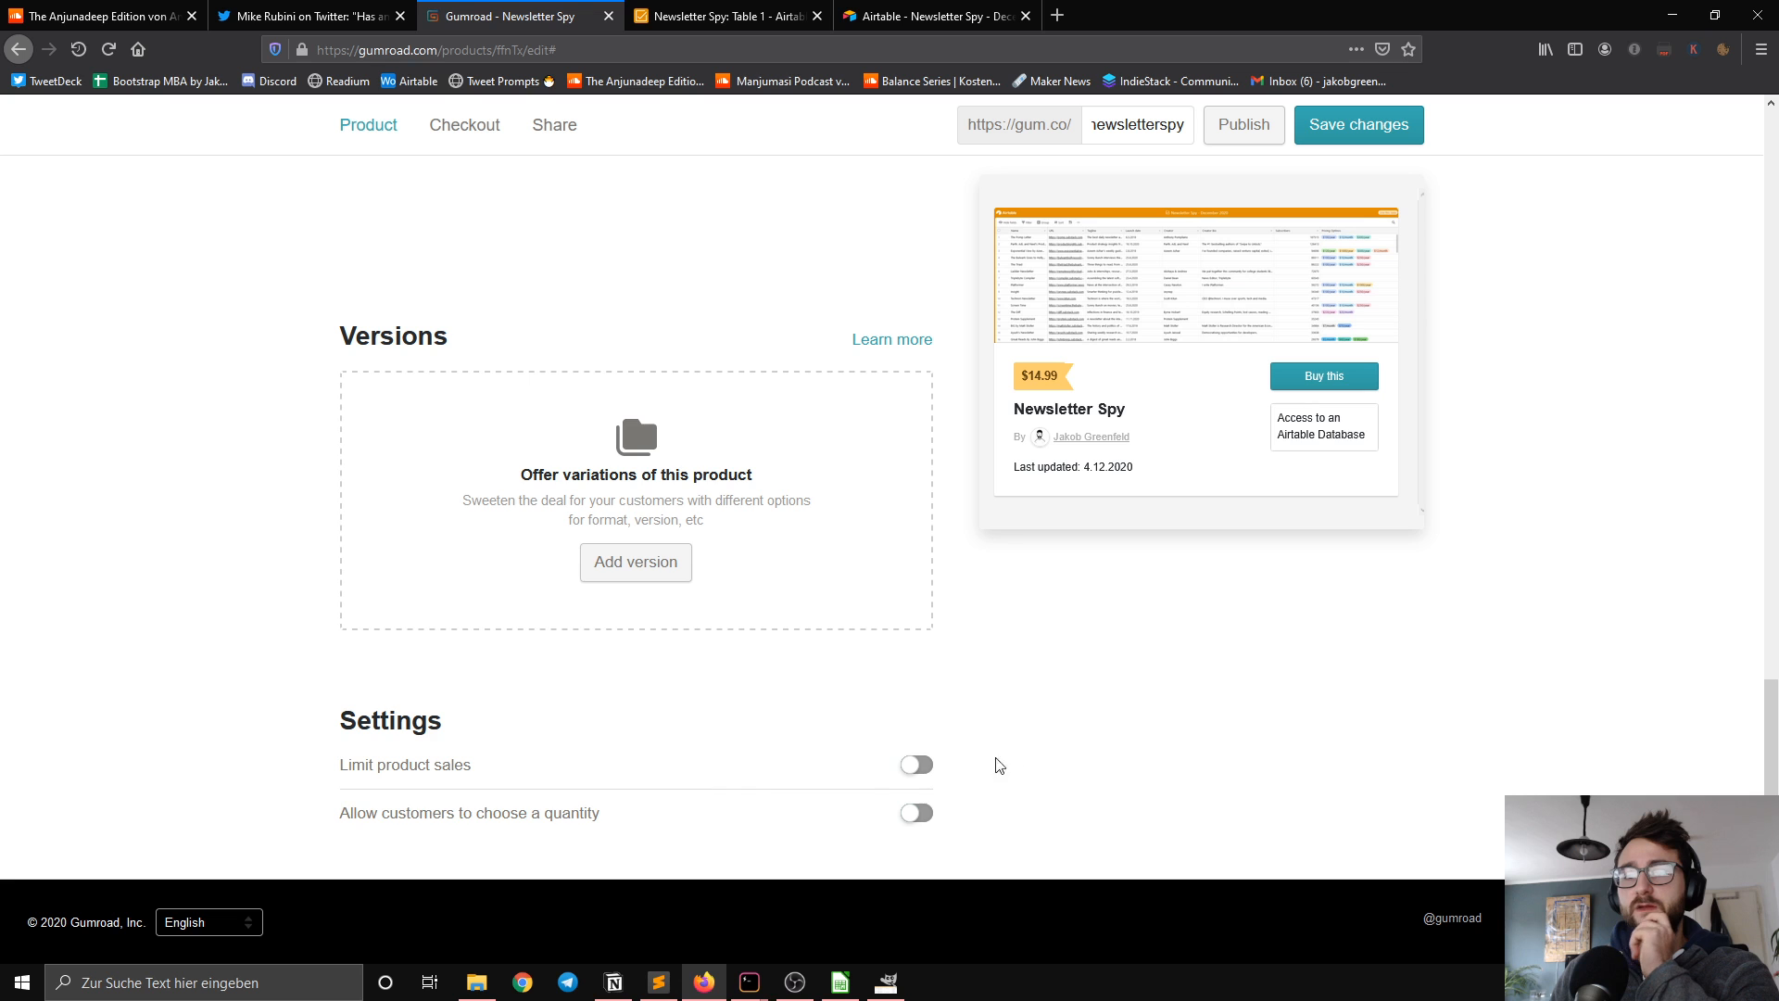
{"action": "scroll", "coordinate": [881, 671], "scroll_direction": "up", "scroll_amount": 10}
{"action": "scroll", "coordinate": [861, 664], "scroll_direction": "up", "scroll_amount": 6}
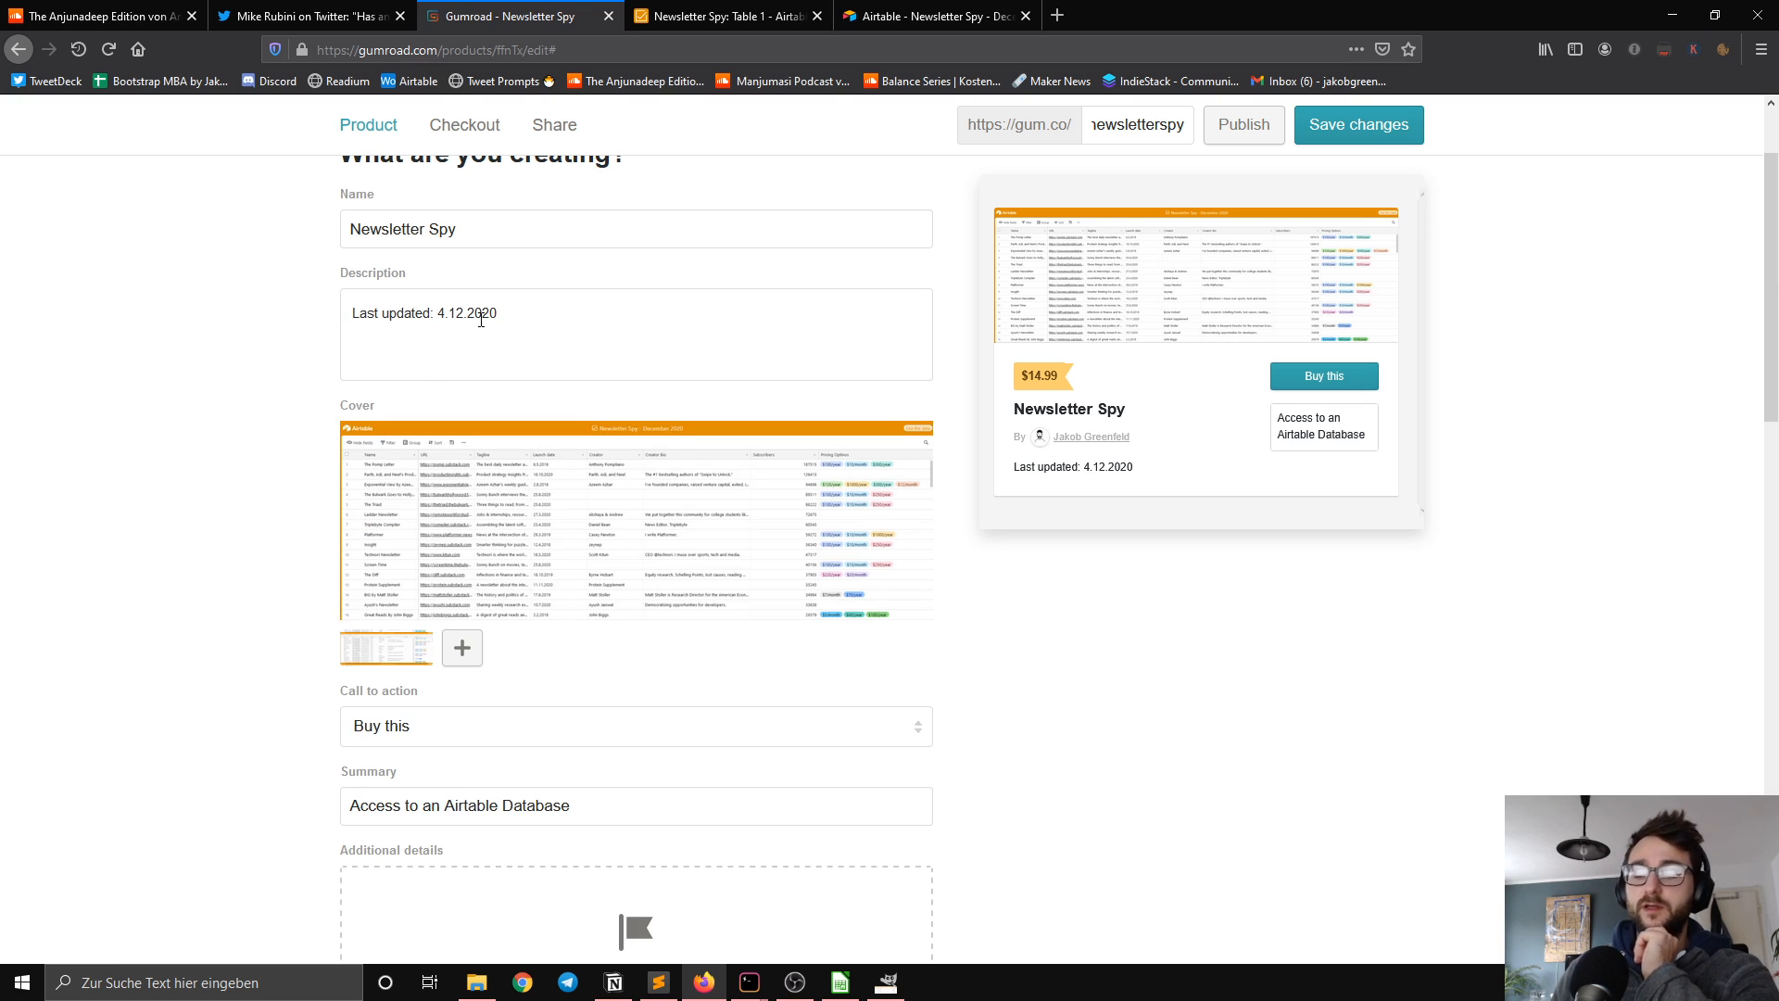
{"action": "key", "text": "Return"}
{"action": "key", "text": "Return"}
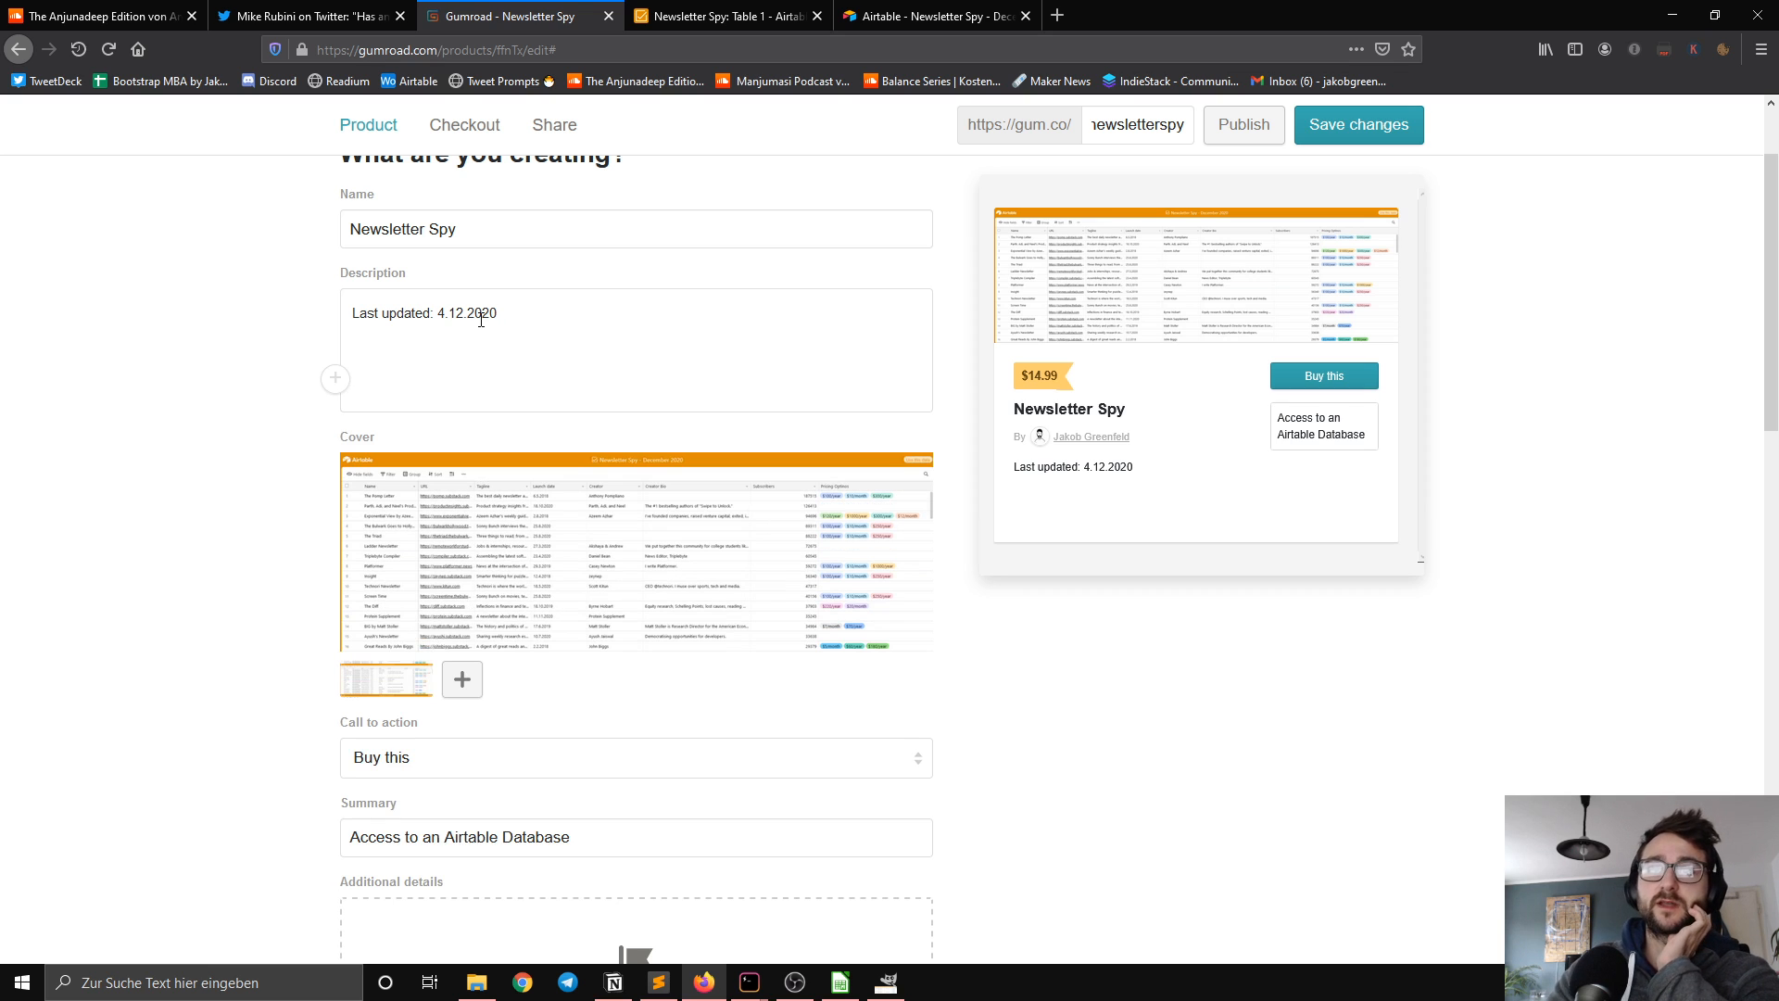
{"action": "key", "text": "BackSpace"}
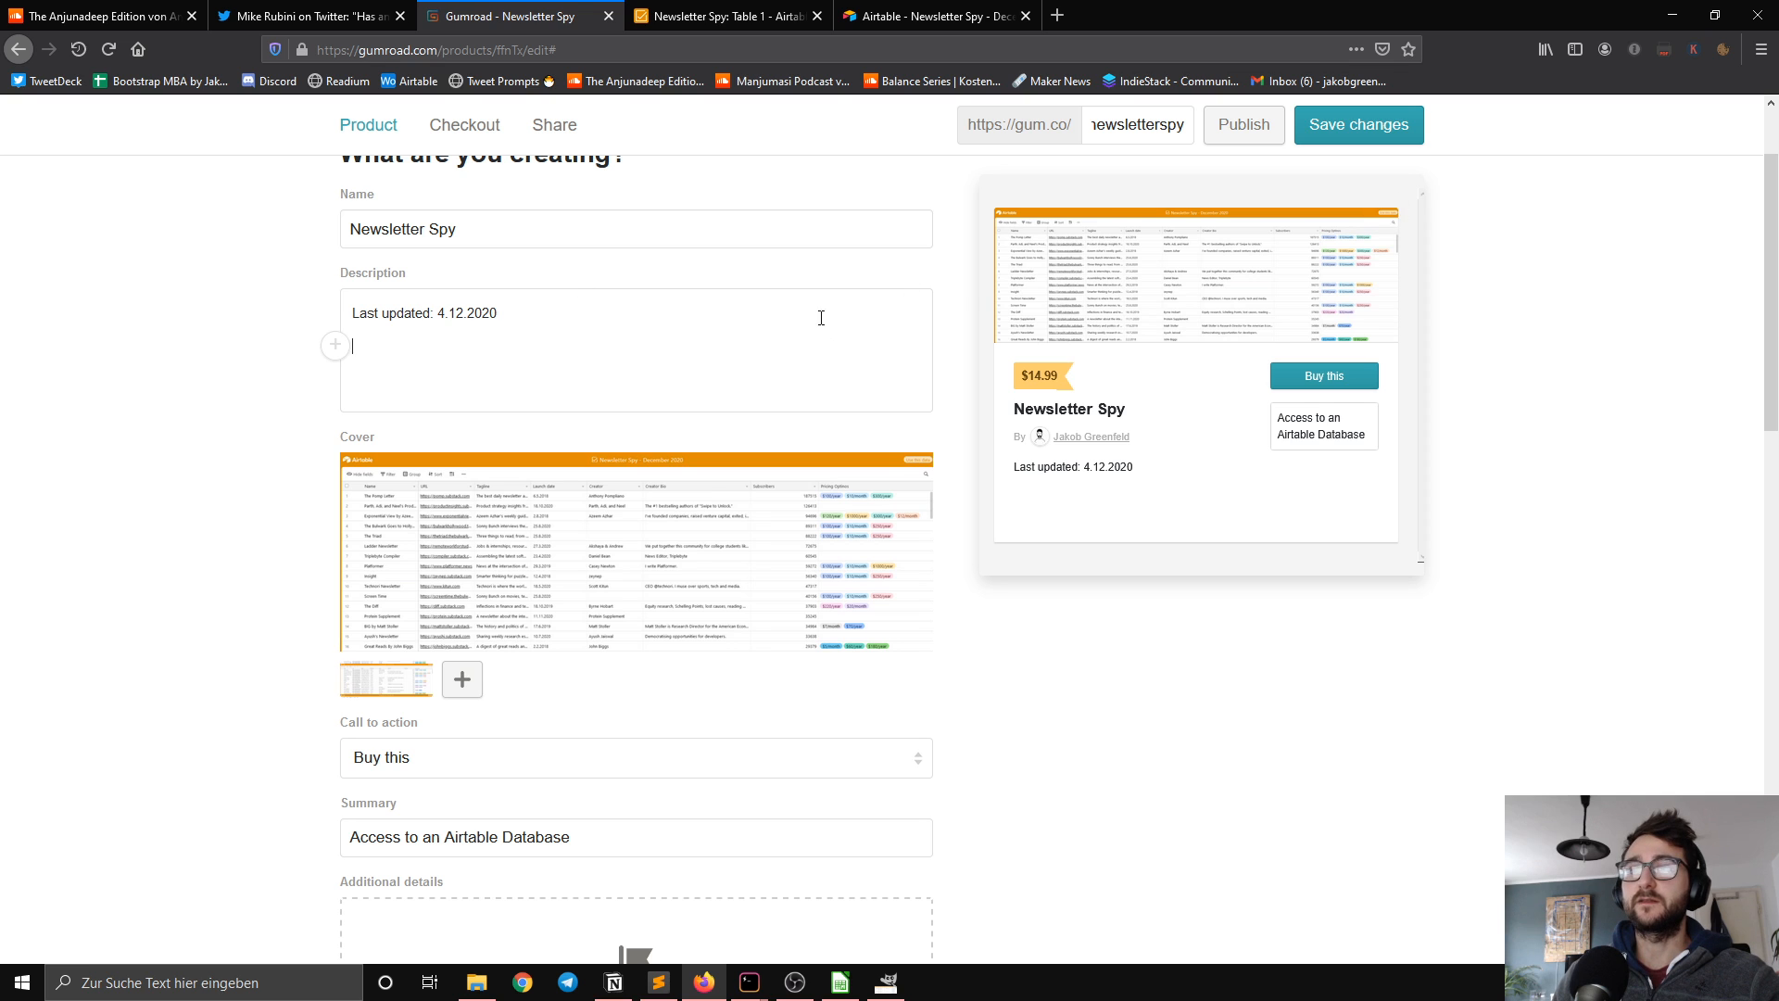
Step: Save the changes and publish the Newsletter Spy product
{"action": "left_click", "coordinate": [1315, 135]}
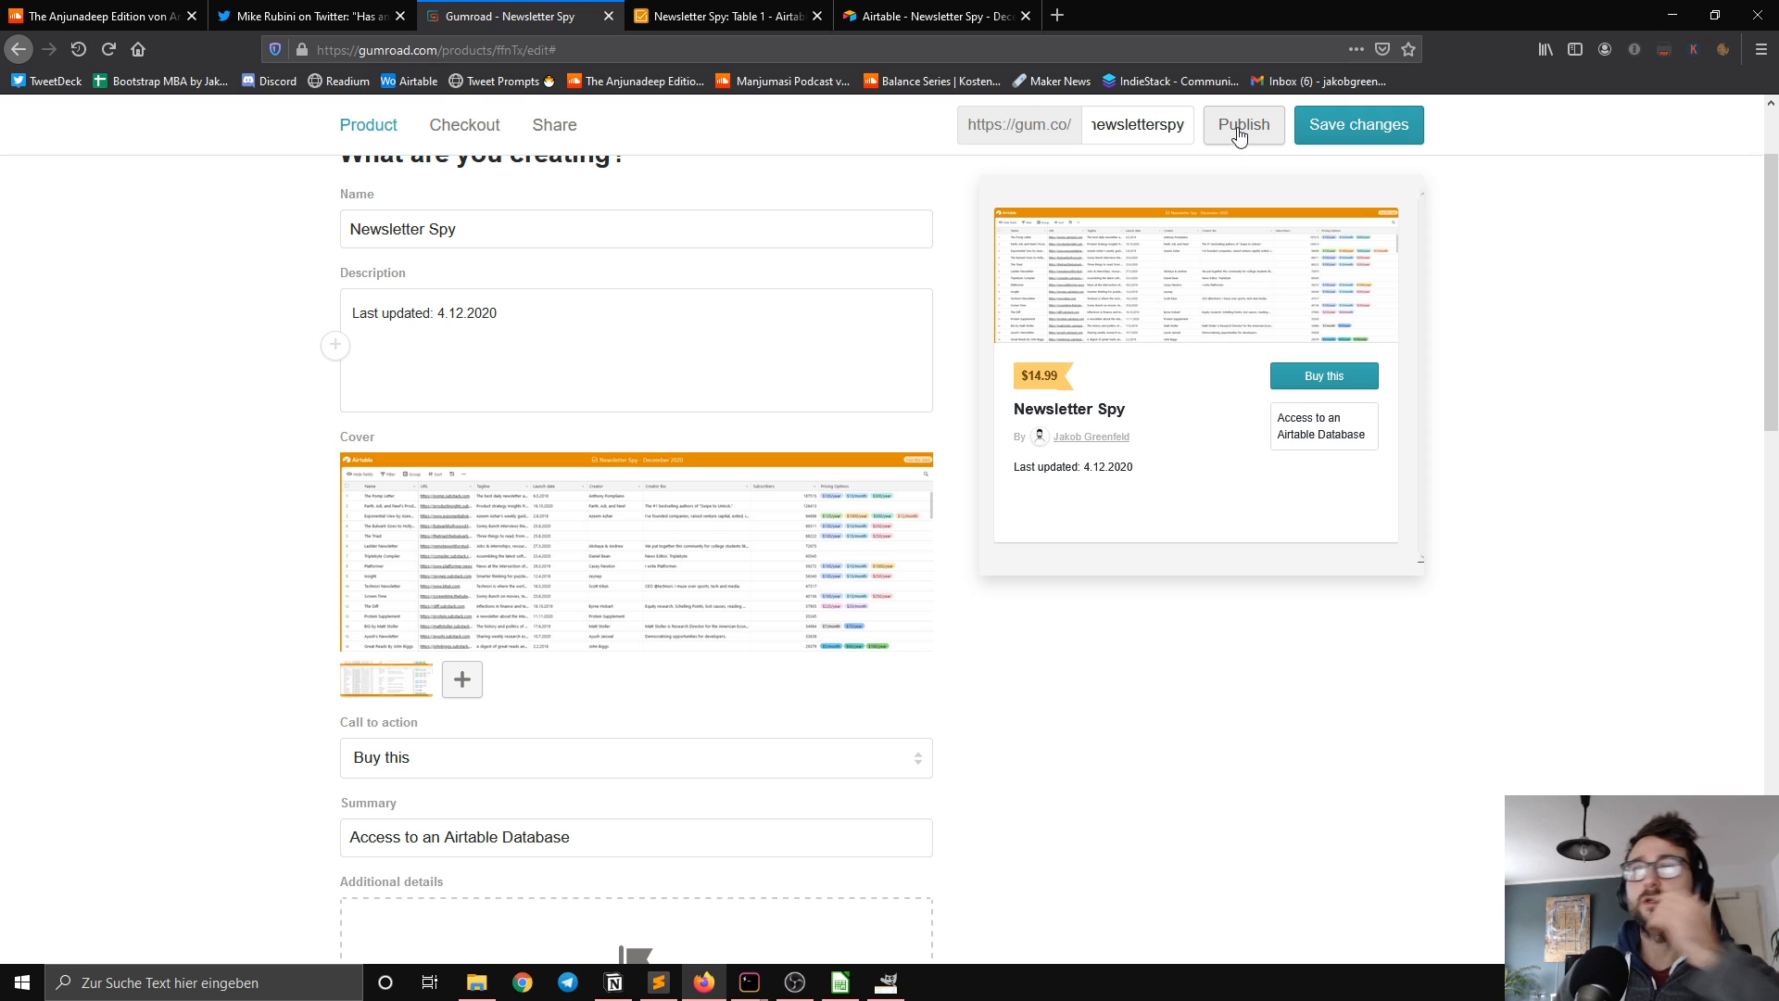
{"action": "left_click", "coordinate": [1242, 139]}
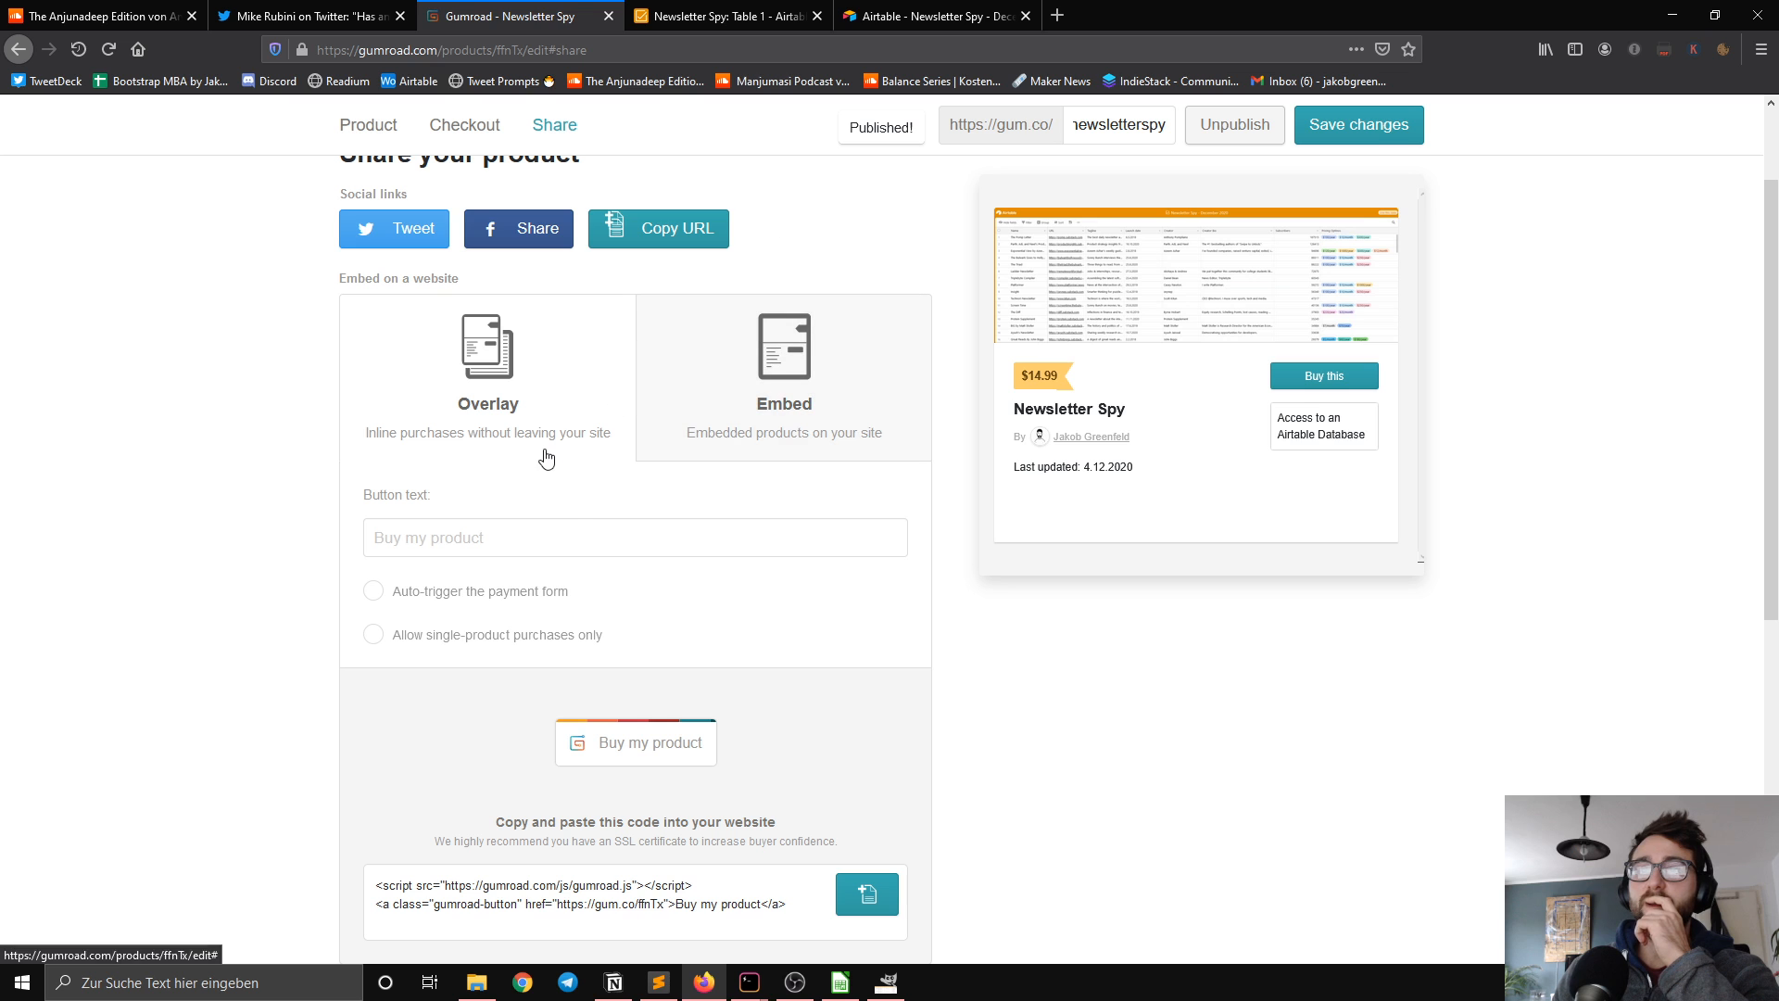
Step: Copy the published product's URL and open it in a new browser tab
{"action": "scroll", "coordinate": [591, 578], "scroll_direction": "up", "scroll_amount": 1}
{"action": "scroll", "coordinate": [586, 524], "scroll_direction": "down", "scroll_amount": 2}
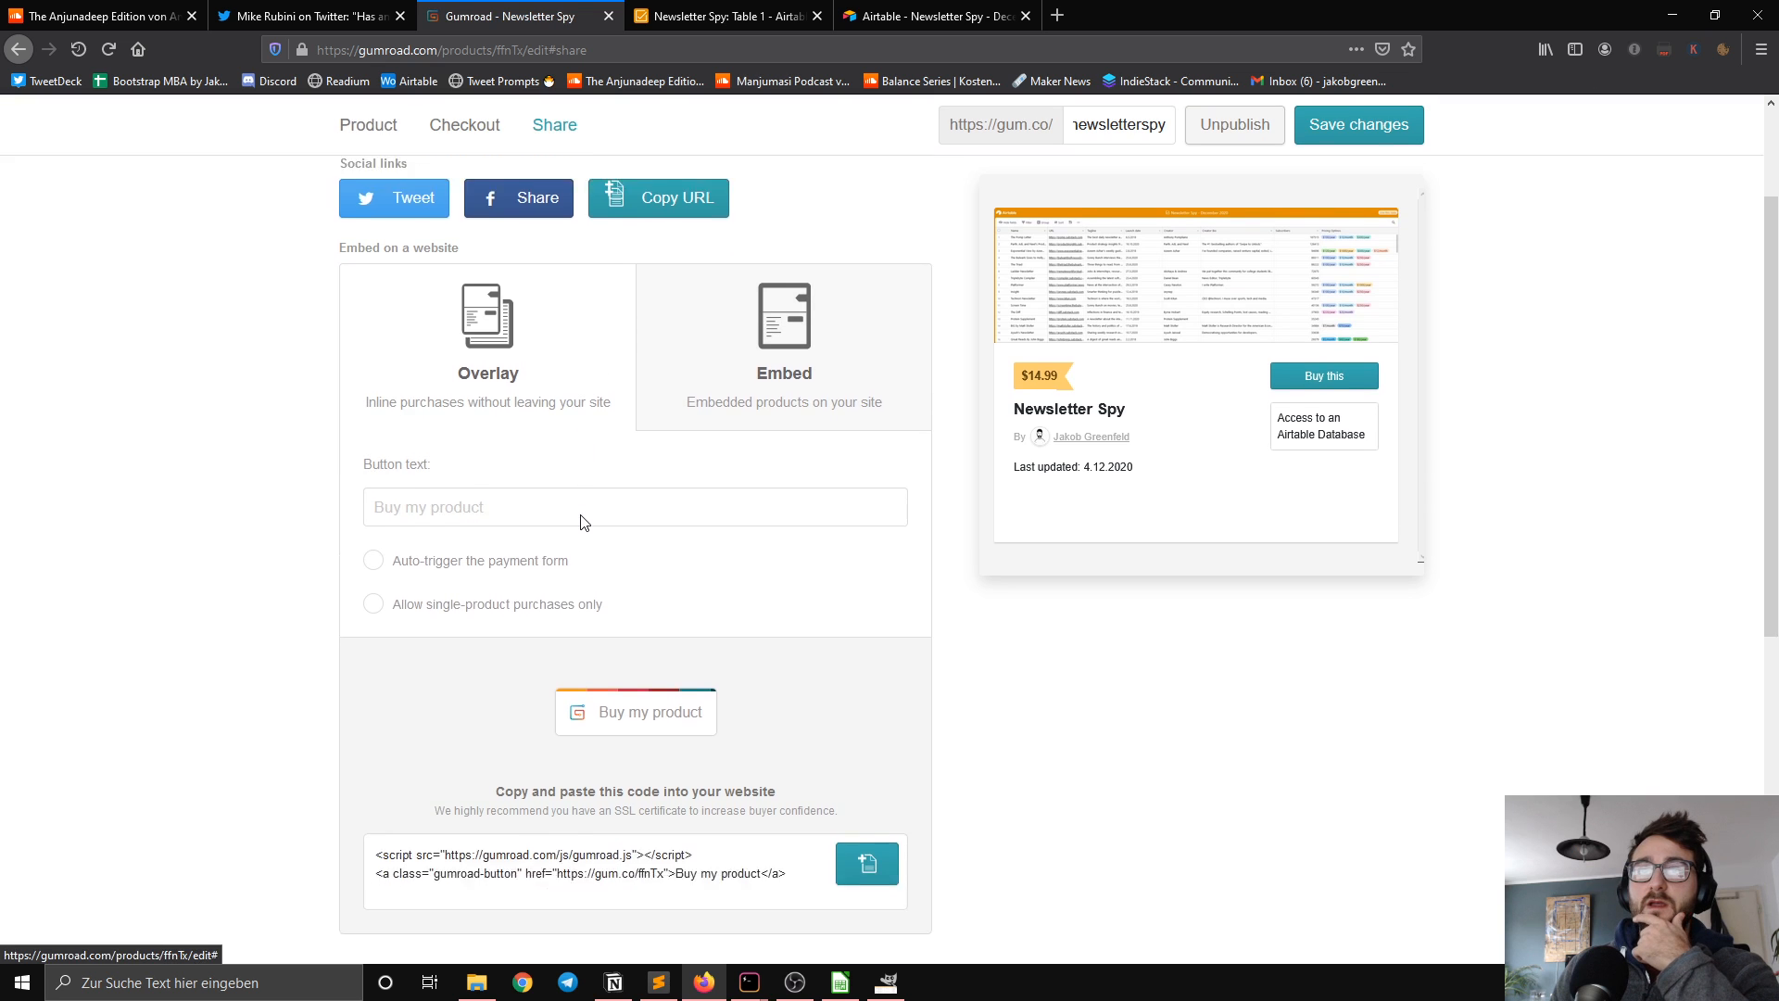
{"action": "scroll", "coordinate": [591, 485], "scroll_direction": "up", "scroll_amount": 1}
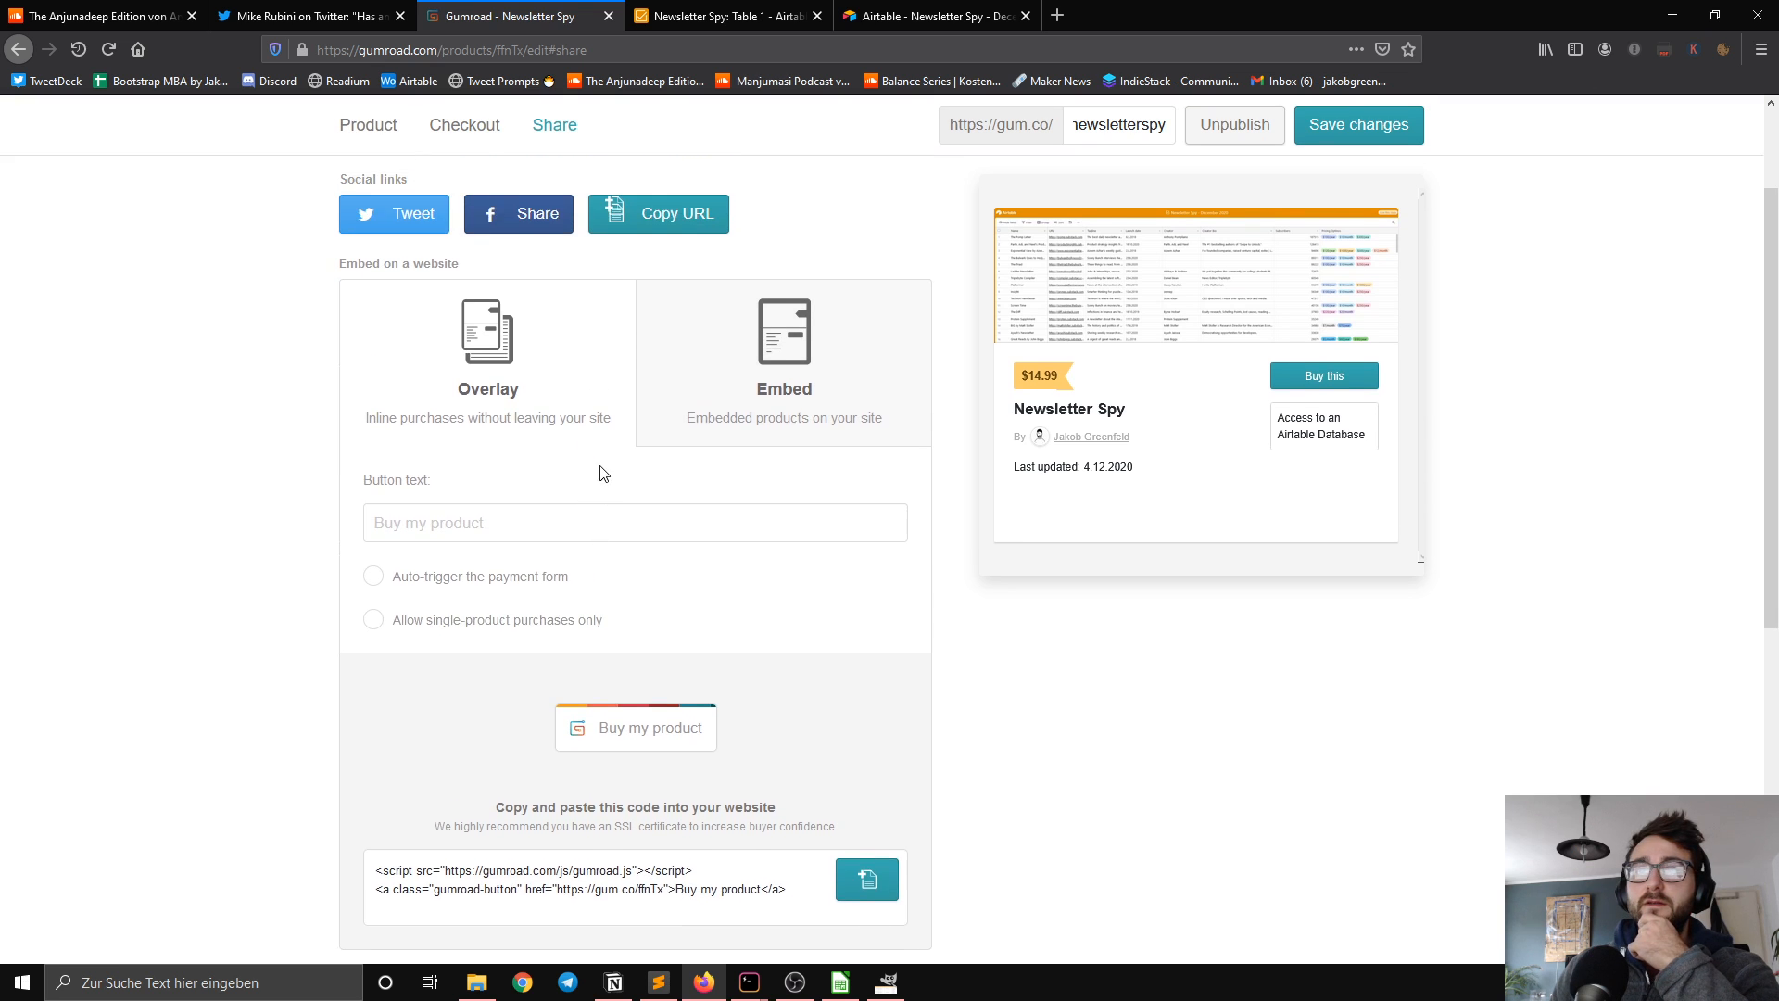
{"action": "left_click", "coordinate": [696, 229]}
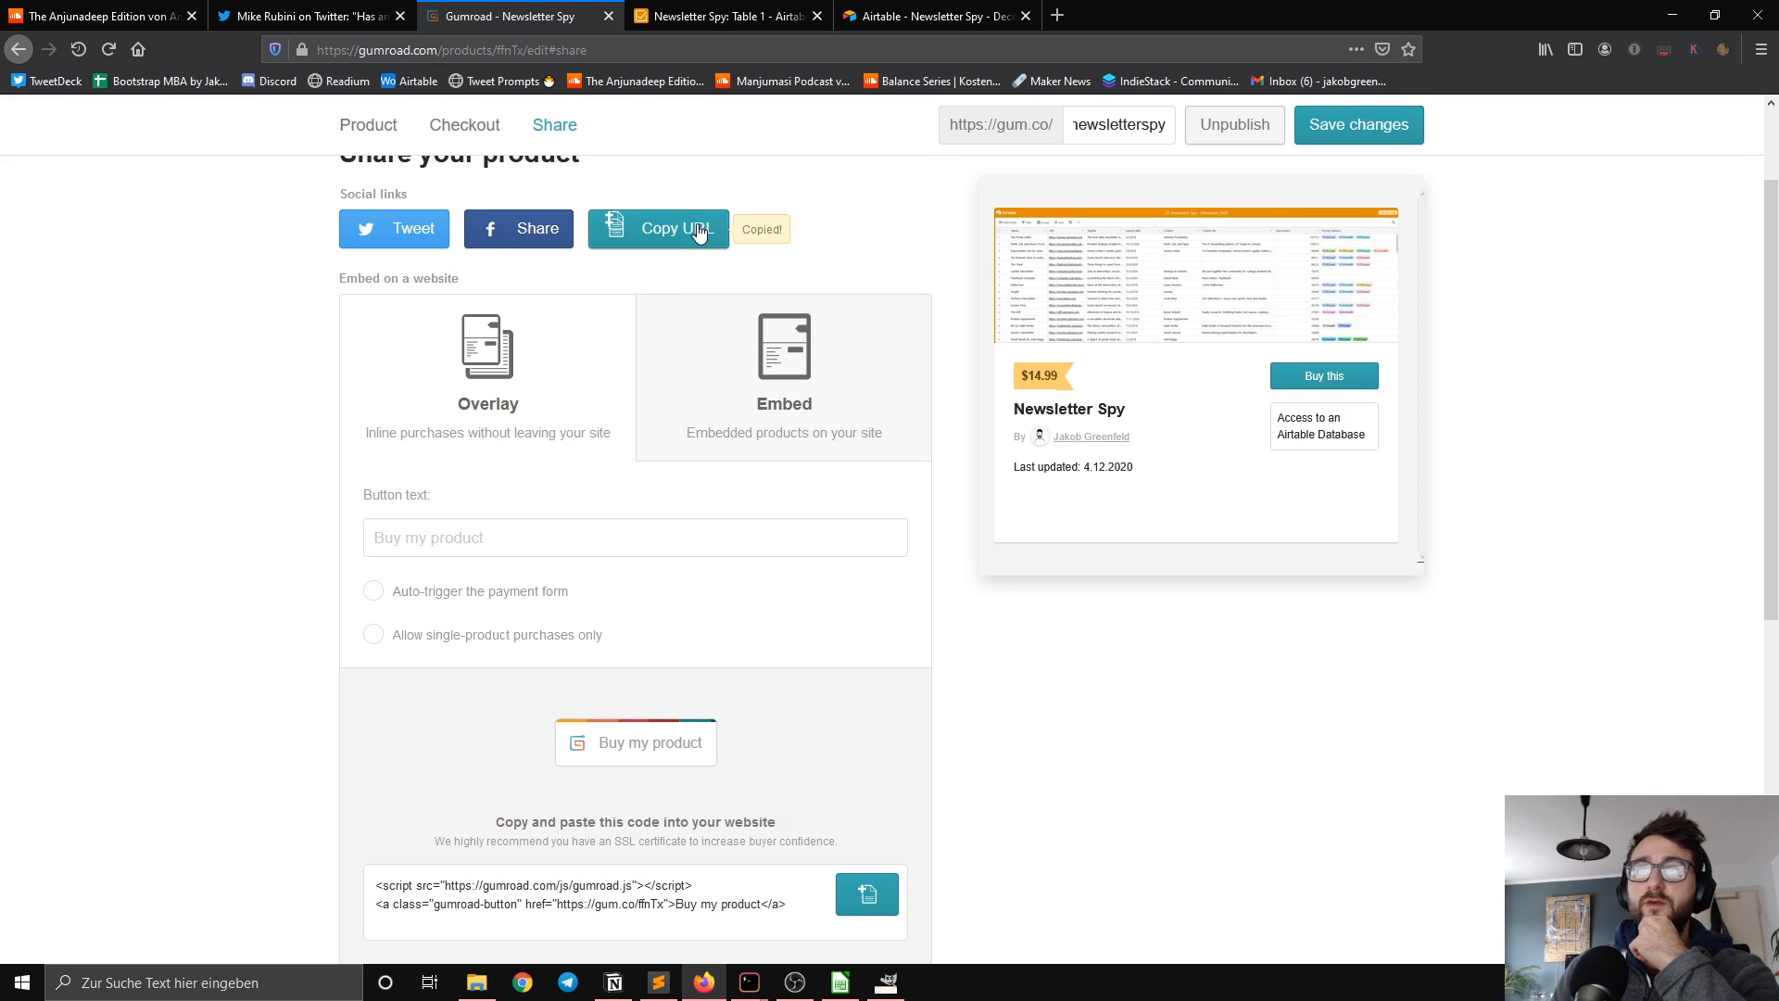
{"action": "left_click", "coordinate": [877, 16]}
{"action": "key", "text": "ctrl+t"}
{"action": "key", "text": "ctrl+v"}
{"action": "key", "text": "Return"}
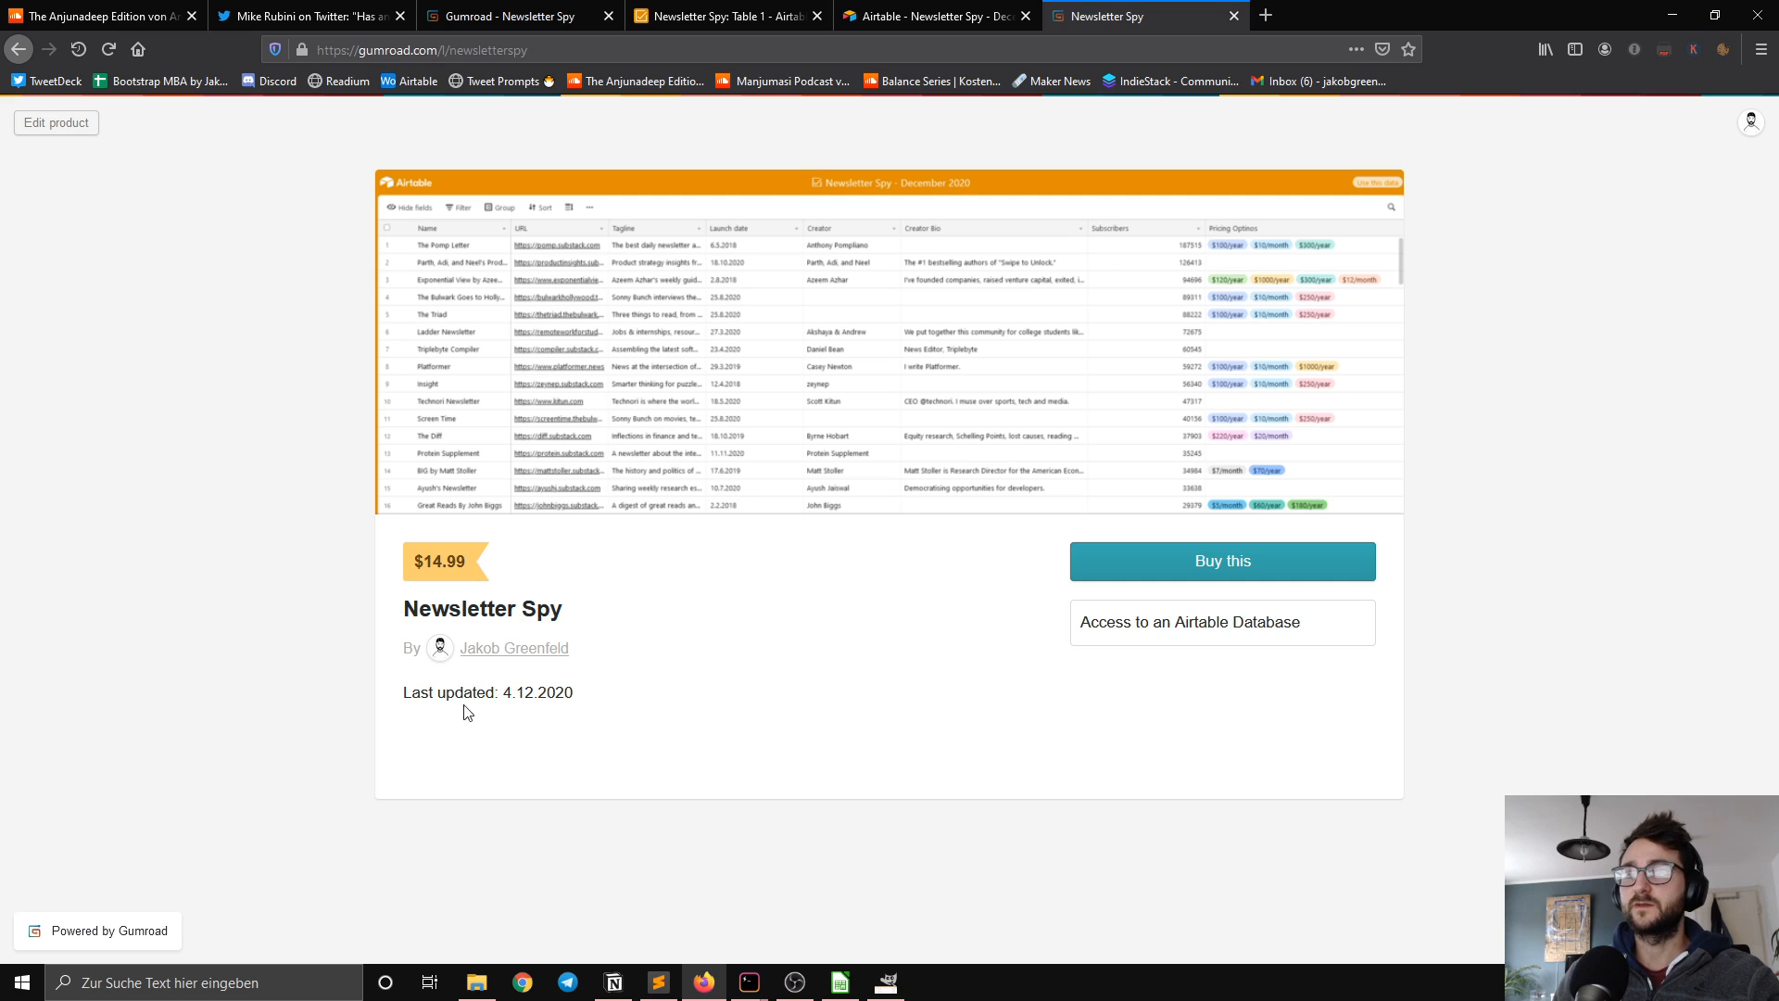
Step: Start a test purchase of Newsletter Spy and submit the payment with the prefilled test card
{"action": "left_click_drag", "start_coordinate": [449, 692], "coordinate": [609, 699]}
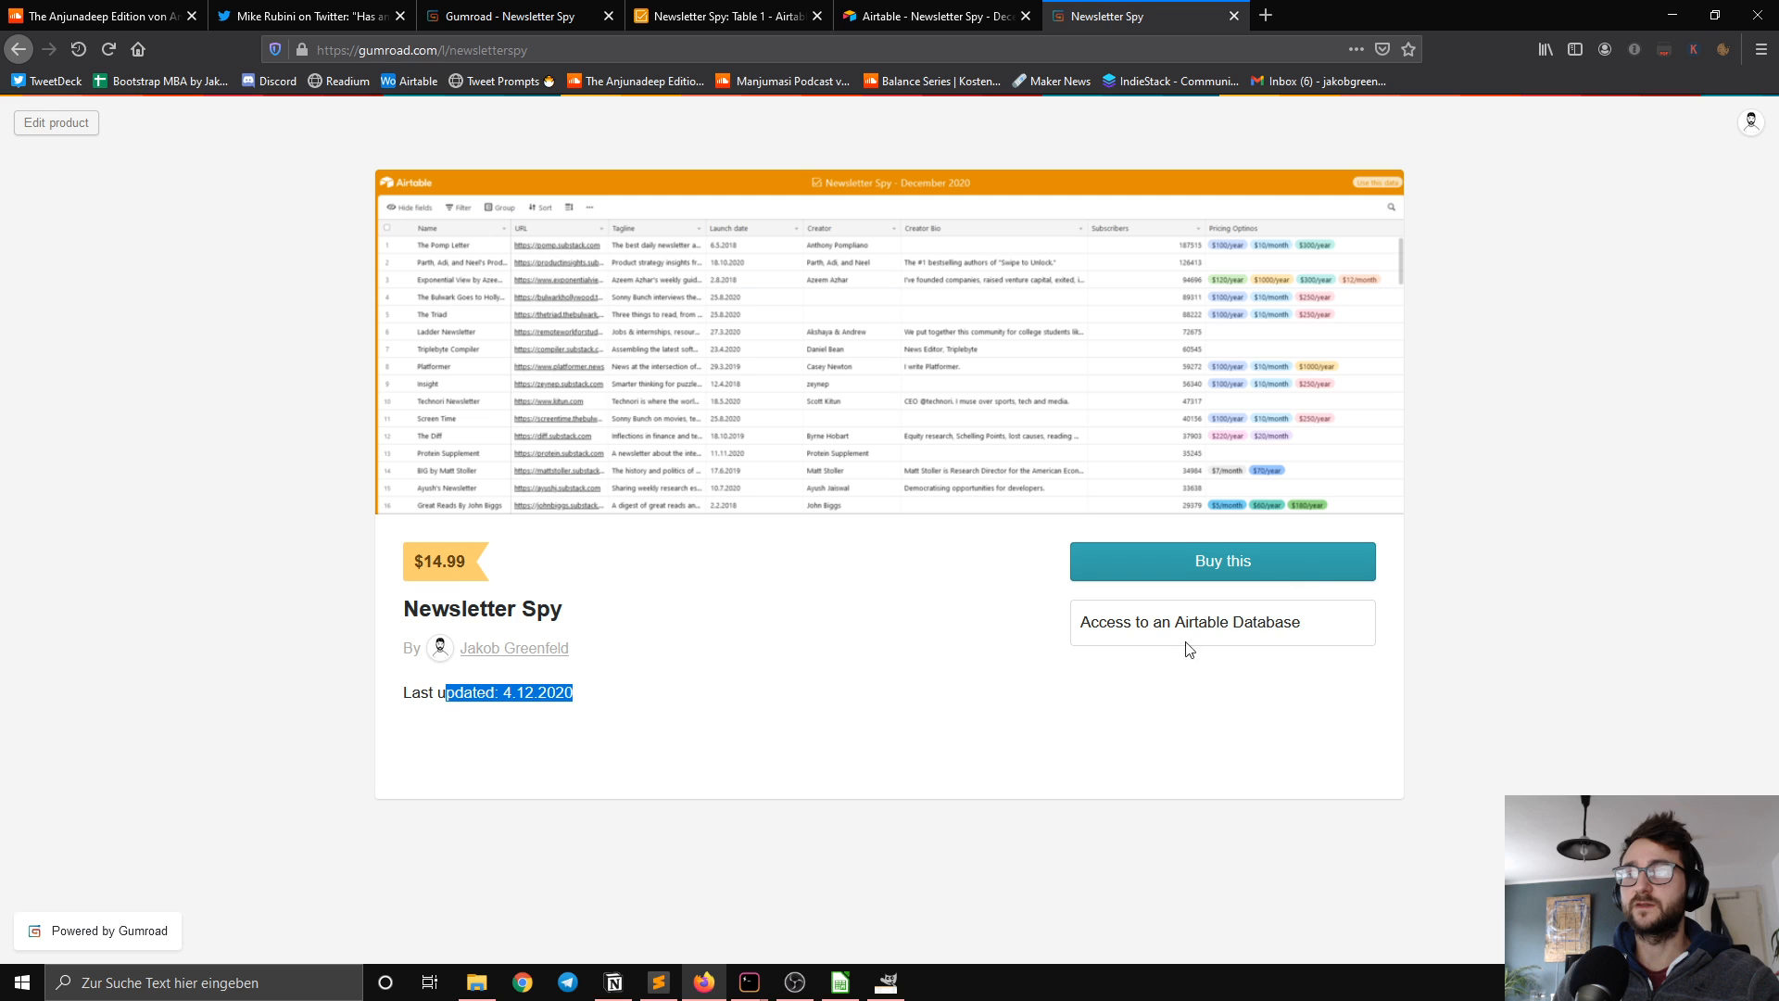
{"action": "left_click", "coordinate": [1256, 567]}
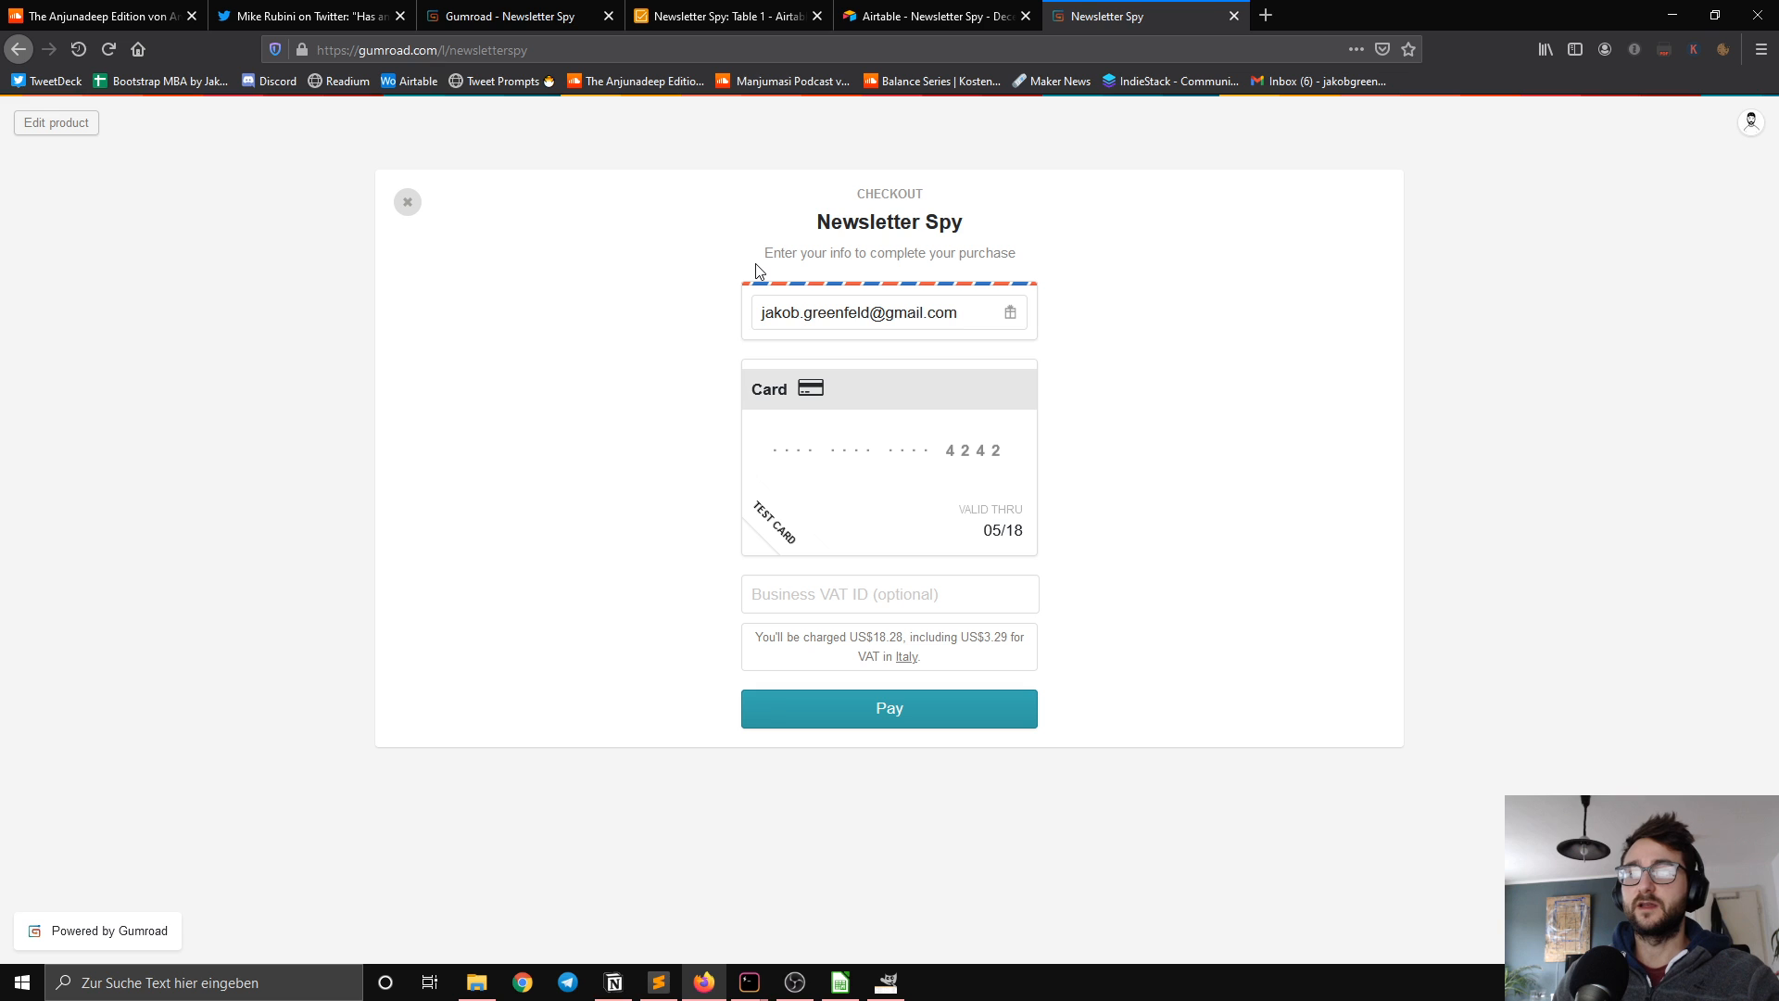
{"action": "left_click", "coordinate": [889, 709]}
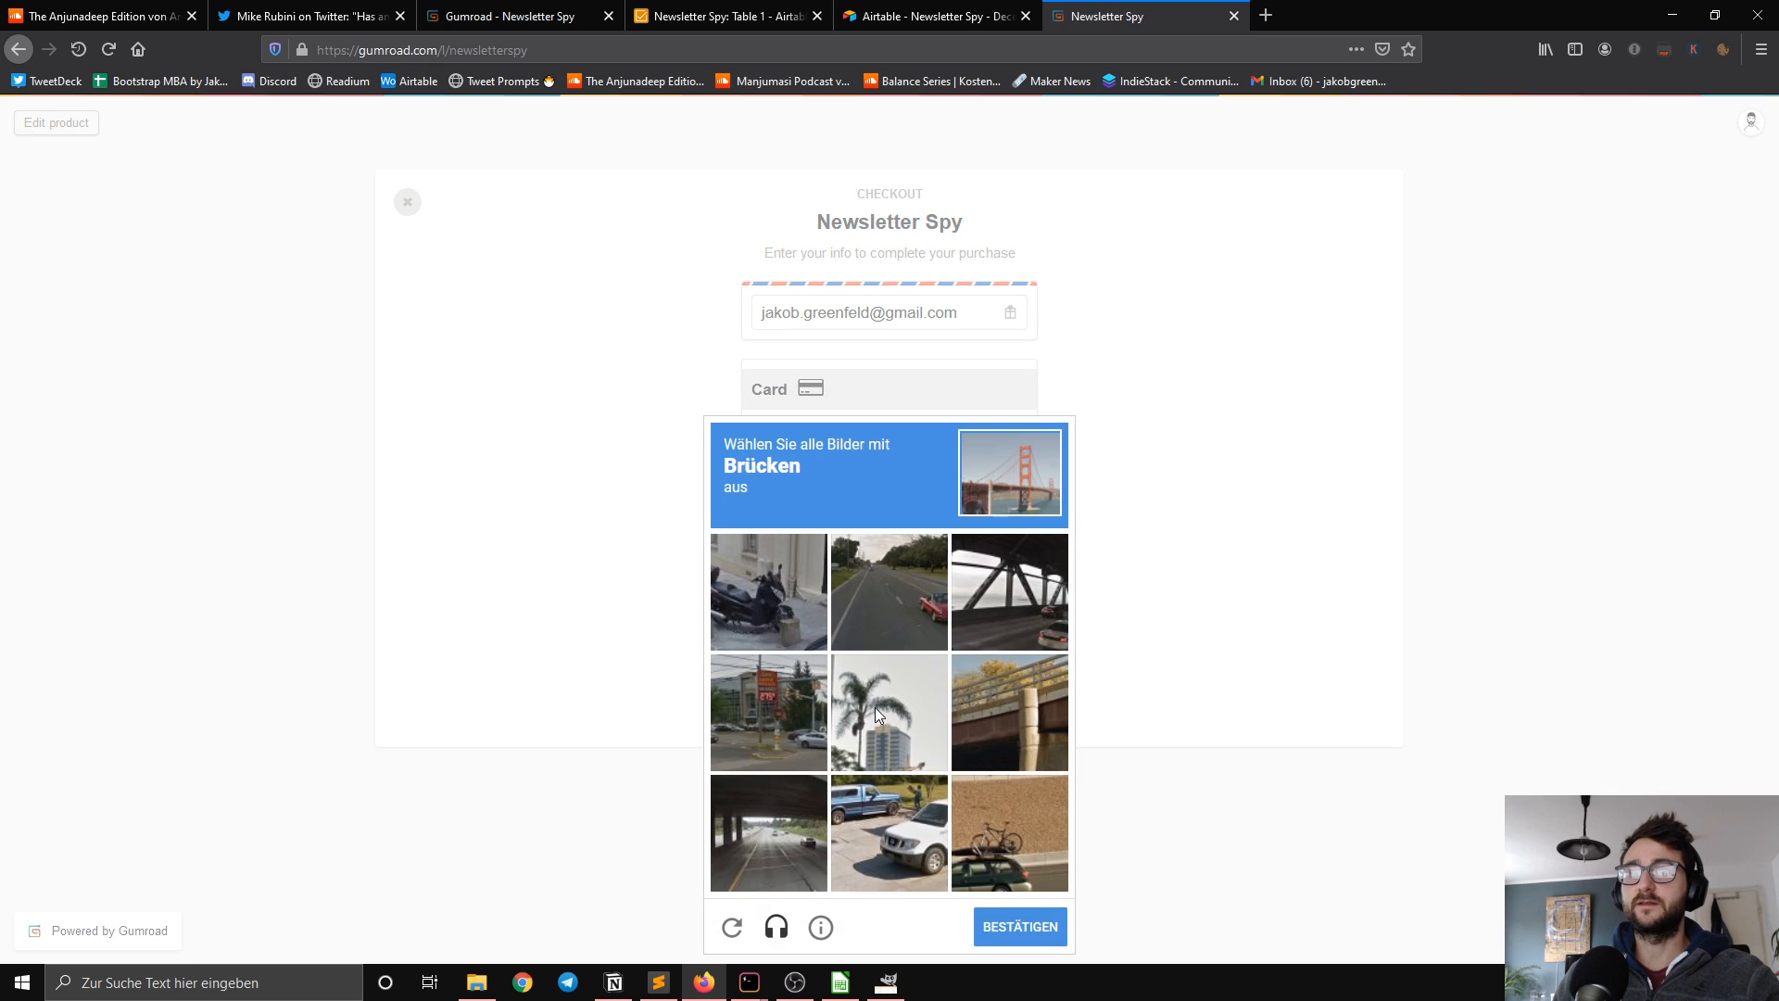
Step: Select all images containing bridges in the captcha and submit it to complete the test purchase
{"action": "left_click", "coordinate": [998, 604]}
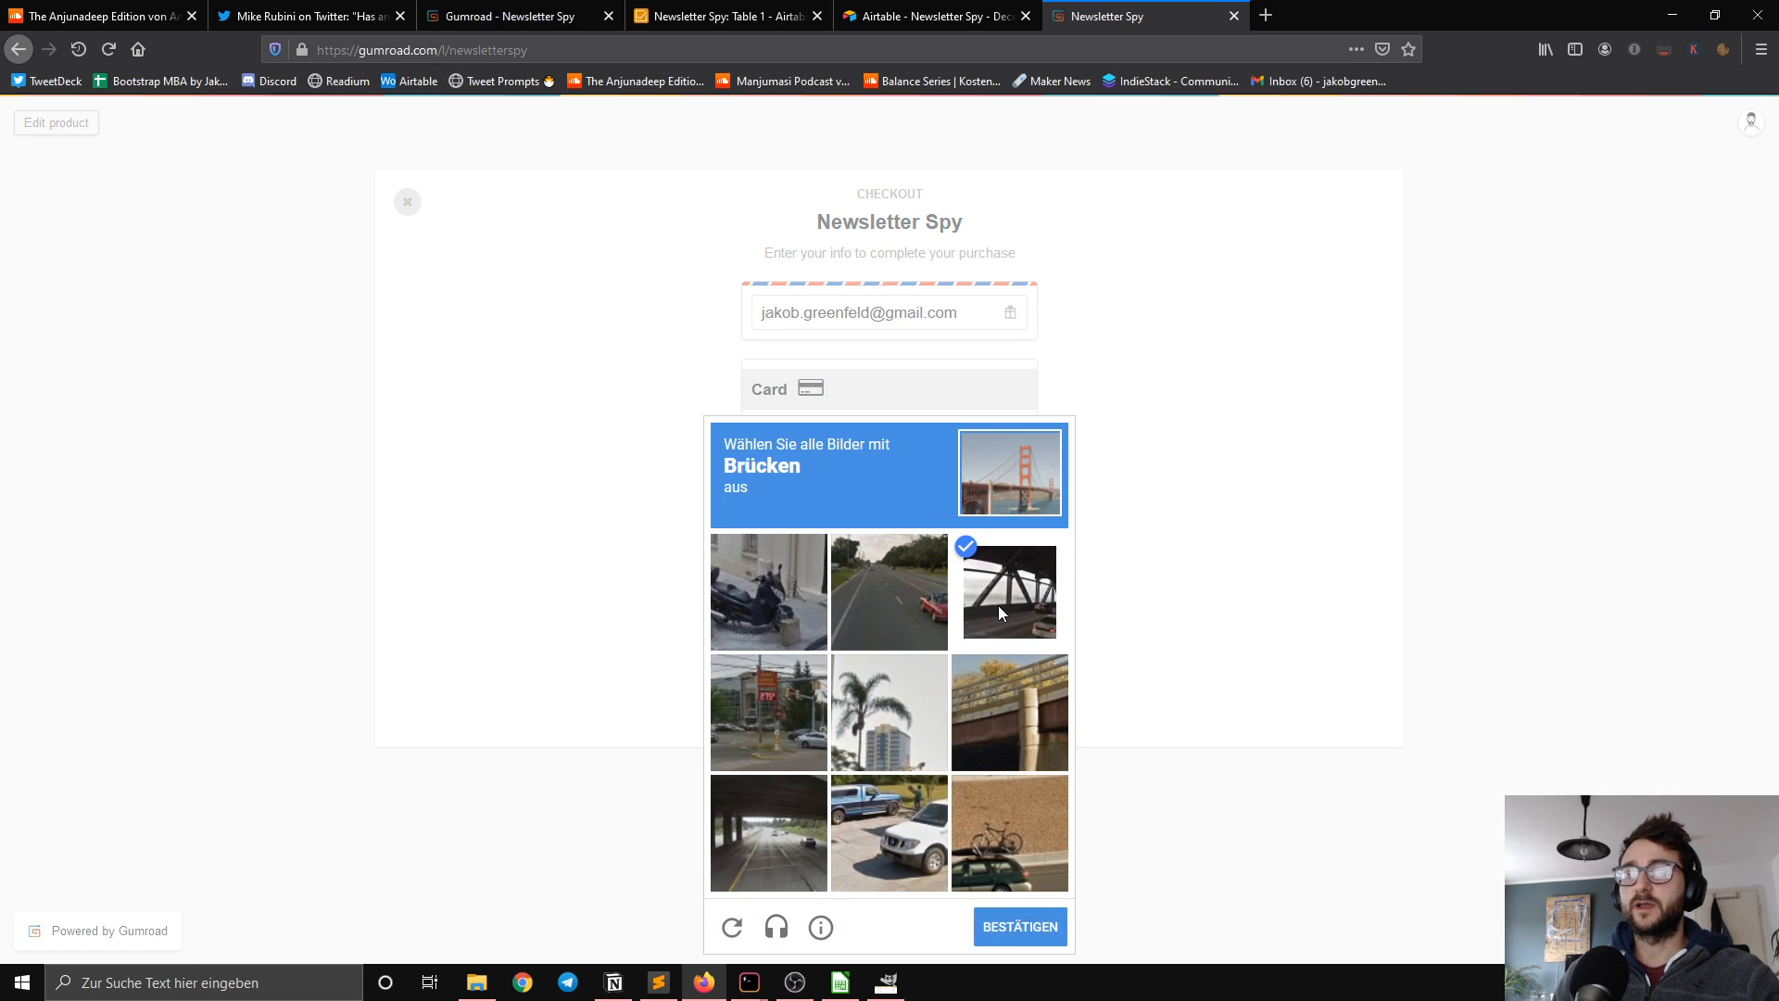
{"action": "left_click", "coordinate": [982, 698]}
{"action": "left_click", "coordinate": [812, 843]}
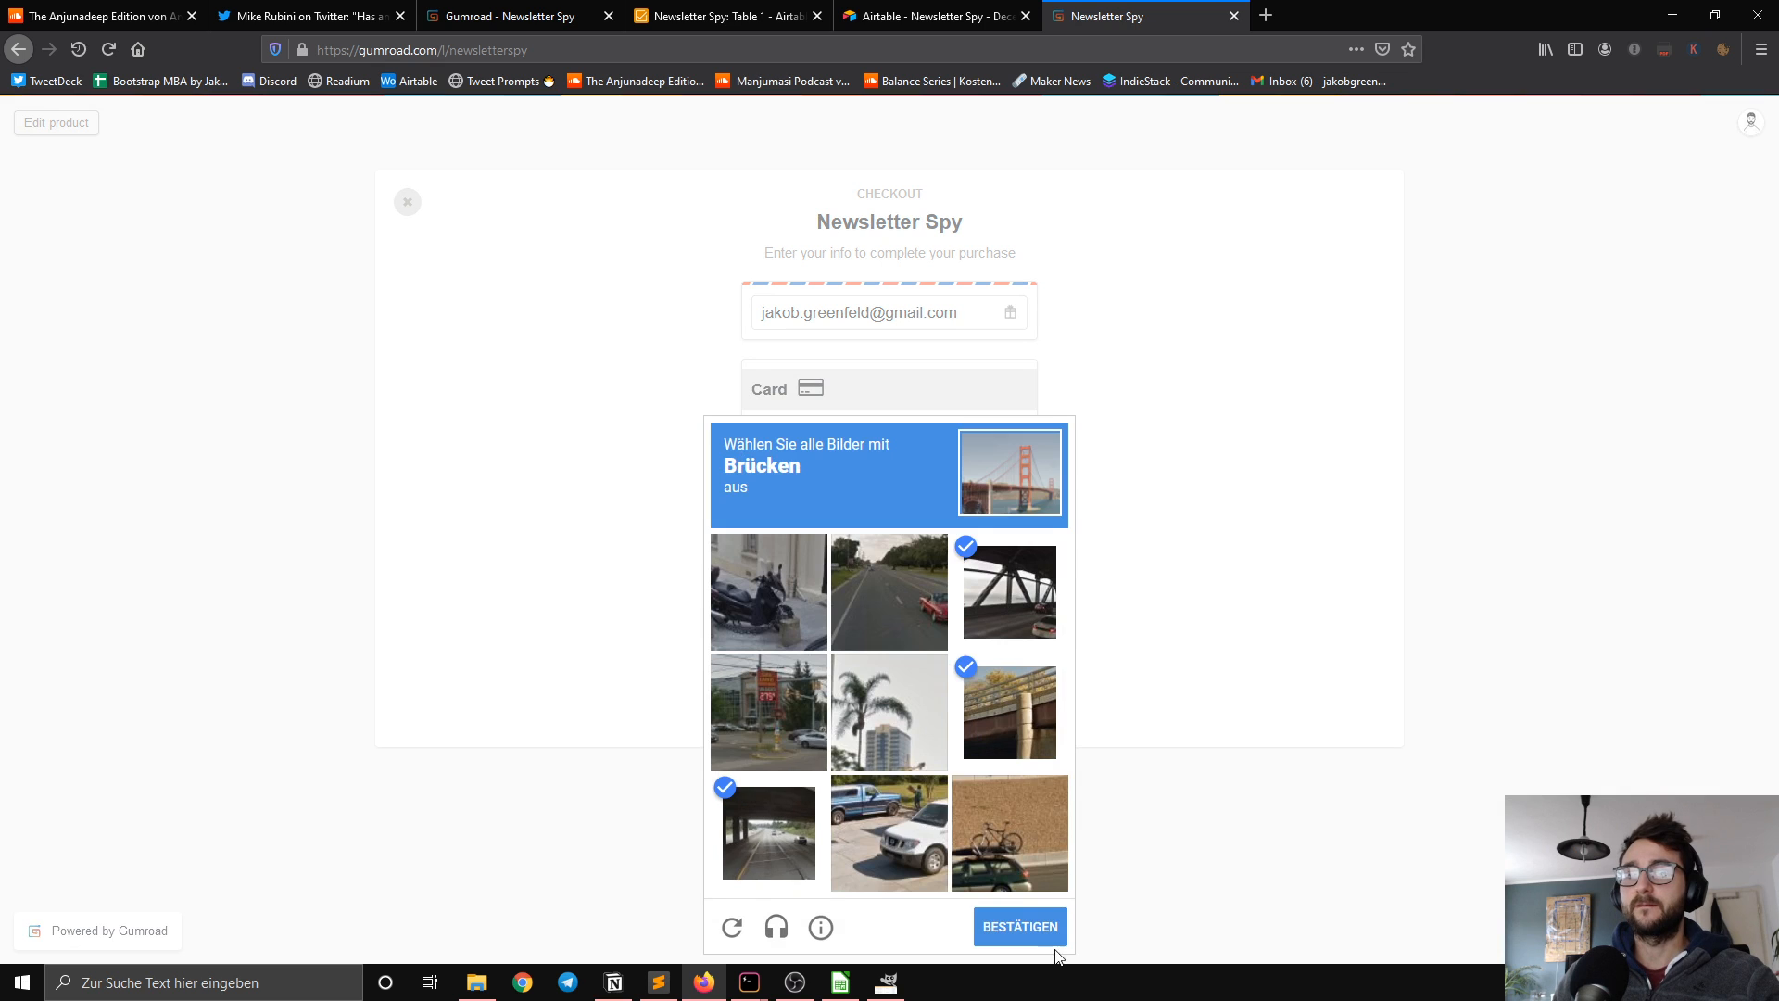
{"action": "left_click", "coordinate": [1021, 924]}
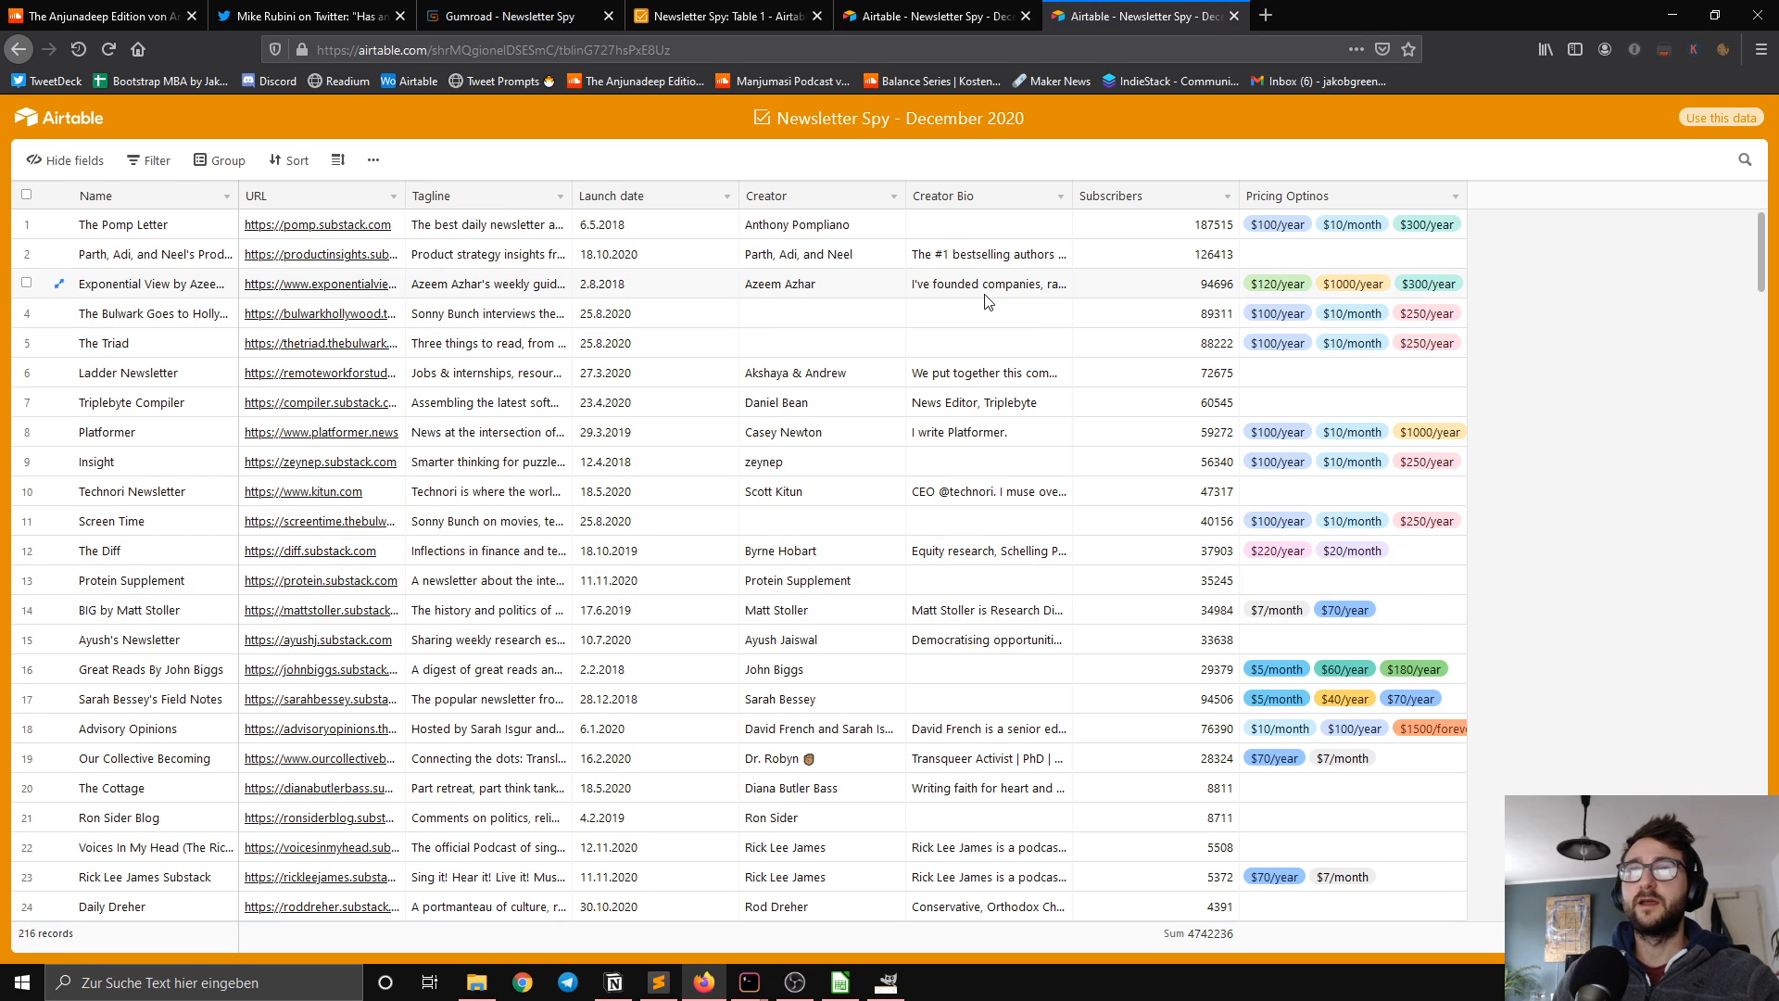
Step: Look through the Airtable table that the purchase redirects to, and return to the Gumroad product's sharing page
{"action": "scroll", "coordinate": [732, 555], "scroll_direction": "down", "scroll_amount": 4}
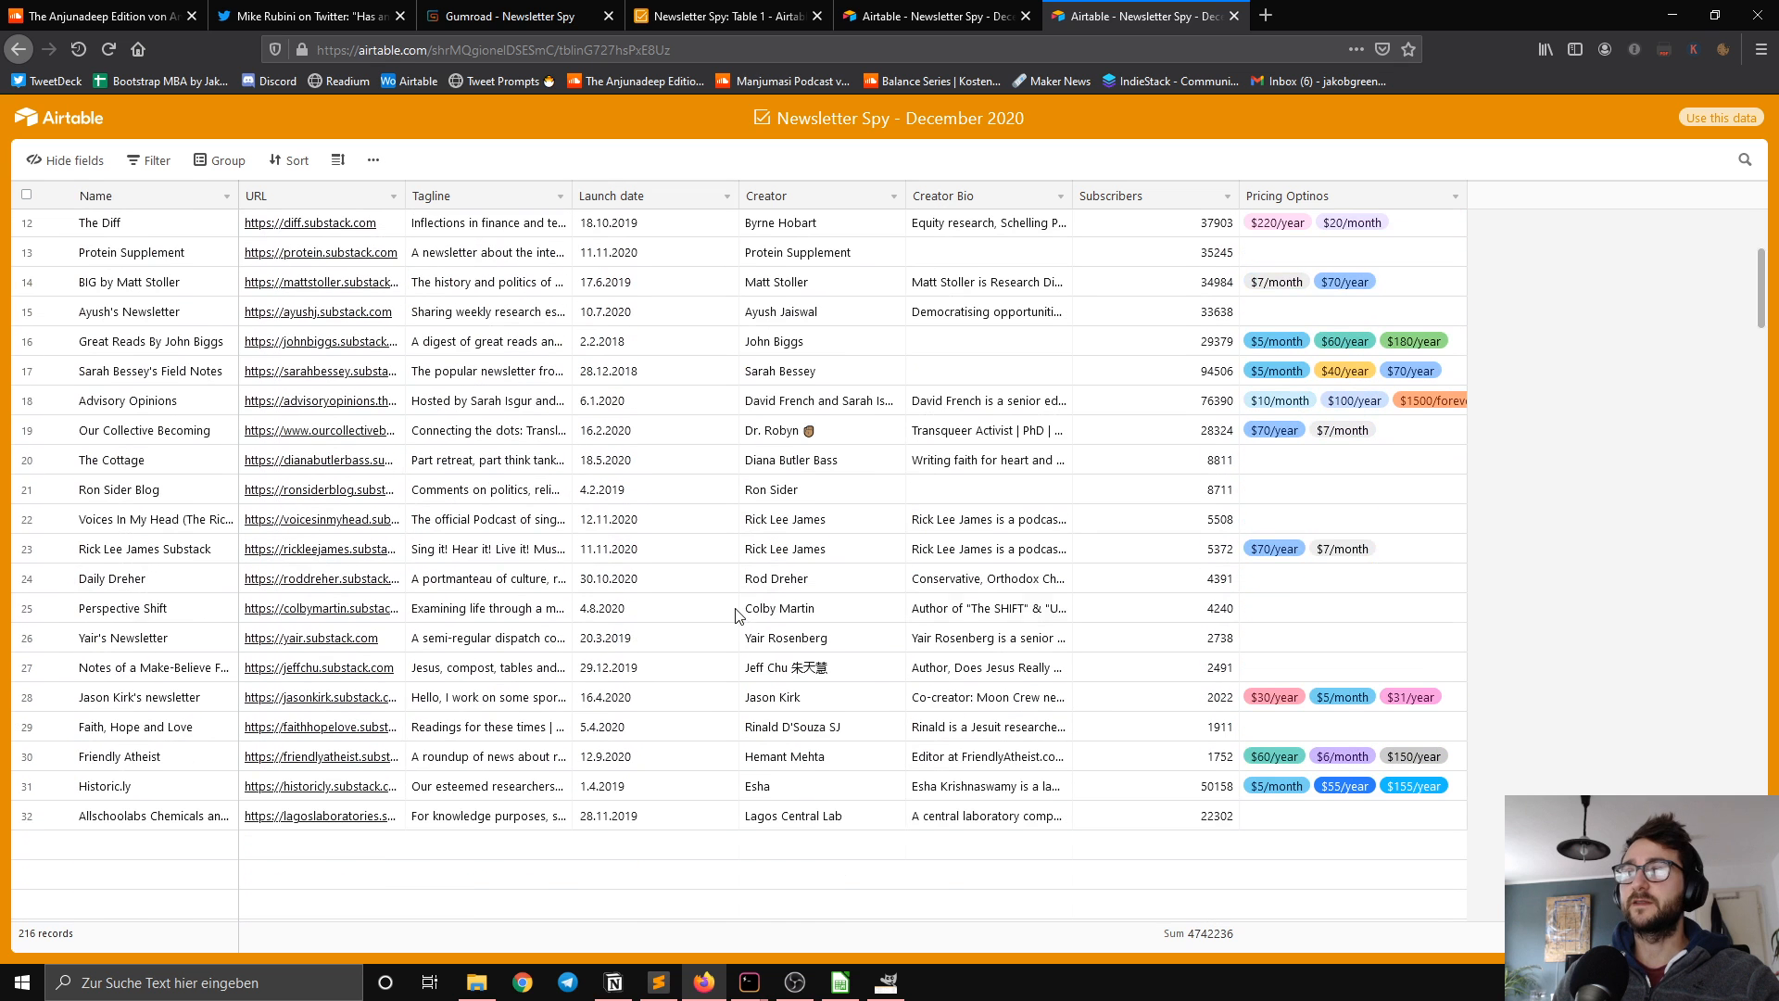
{"action": "left_click", "coordinate": [537, 24]}
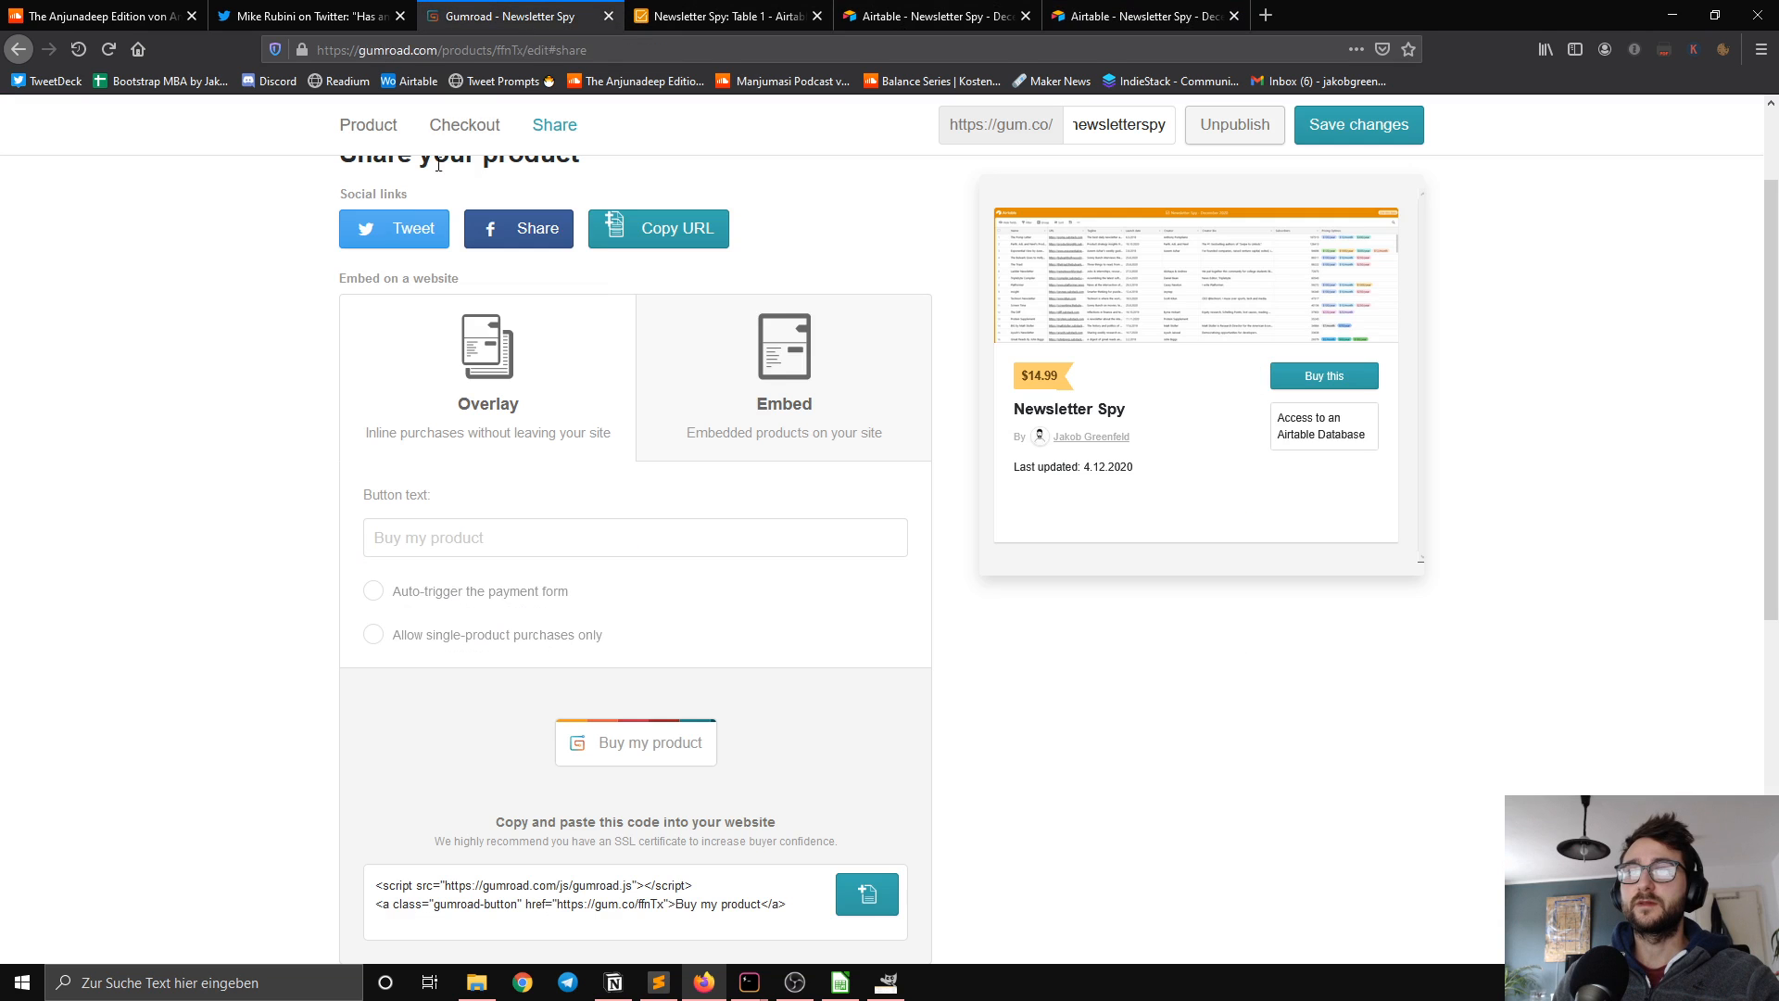
Step: Copy the Newsletter Spy product URL again and load its sales page in a new browser tab
{"action": "scroll", "coordinate": [327, 306], "scroll_direction": "up", "scroll_amount": 2}
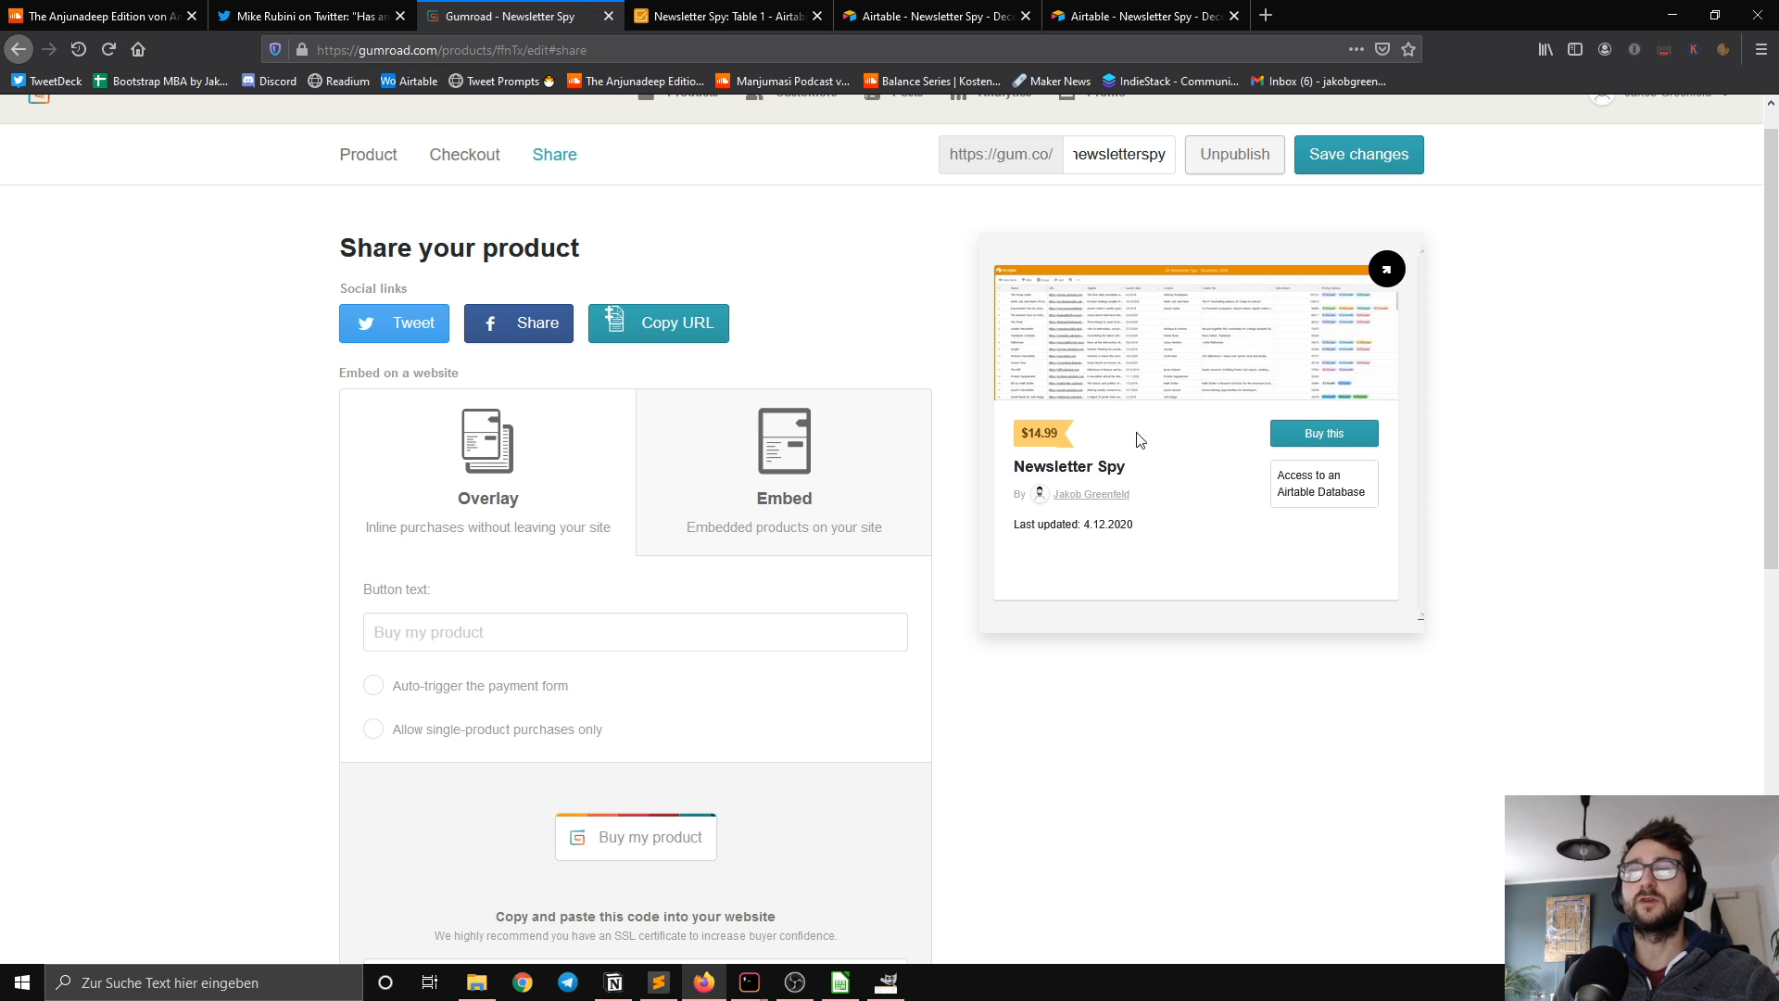
{"action": "left_click", "coordinate": [682, 340]}
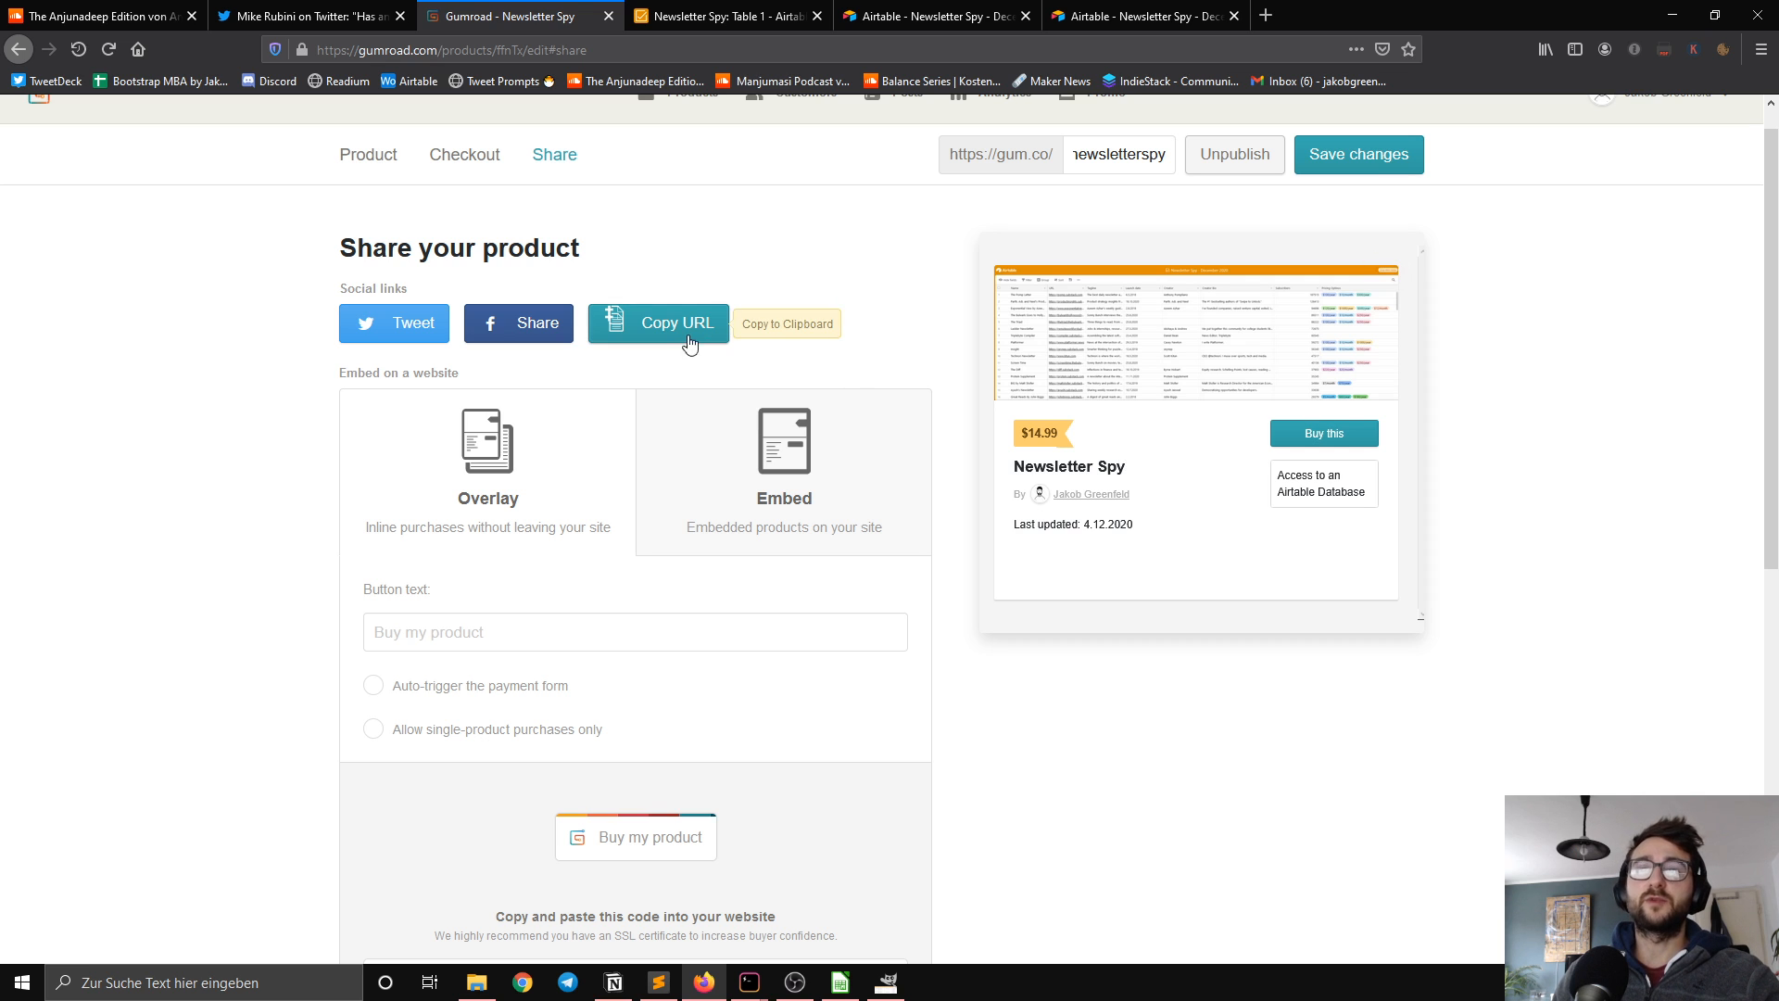
{"action": "left_click", "coordinate": [1265, 17]}
{"action": "key", "text": "ctrl+v"}
{"action": "key", "text": "Return"}
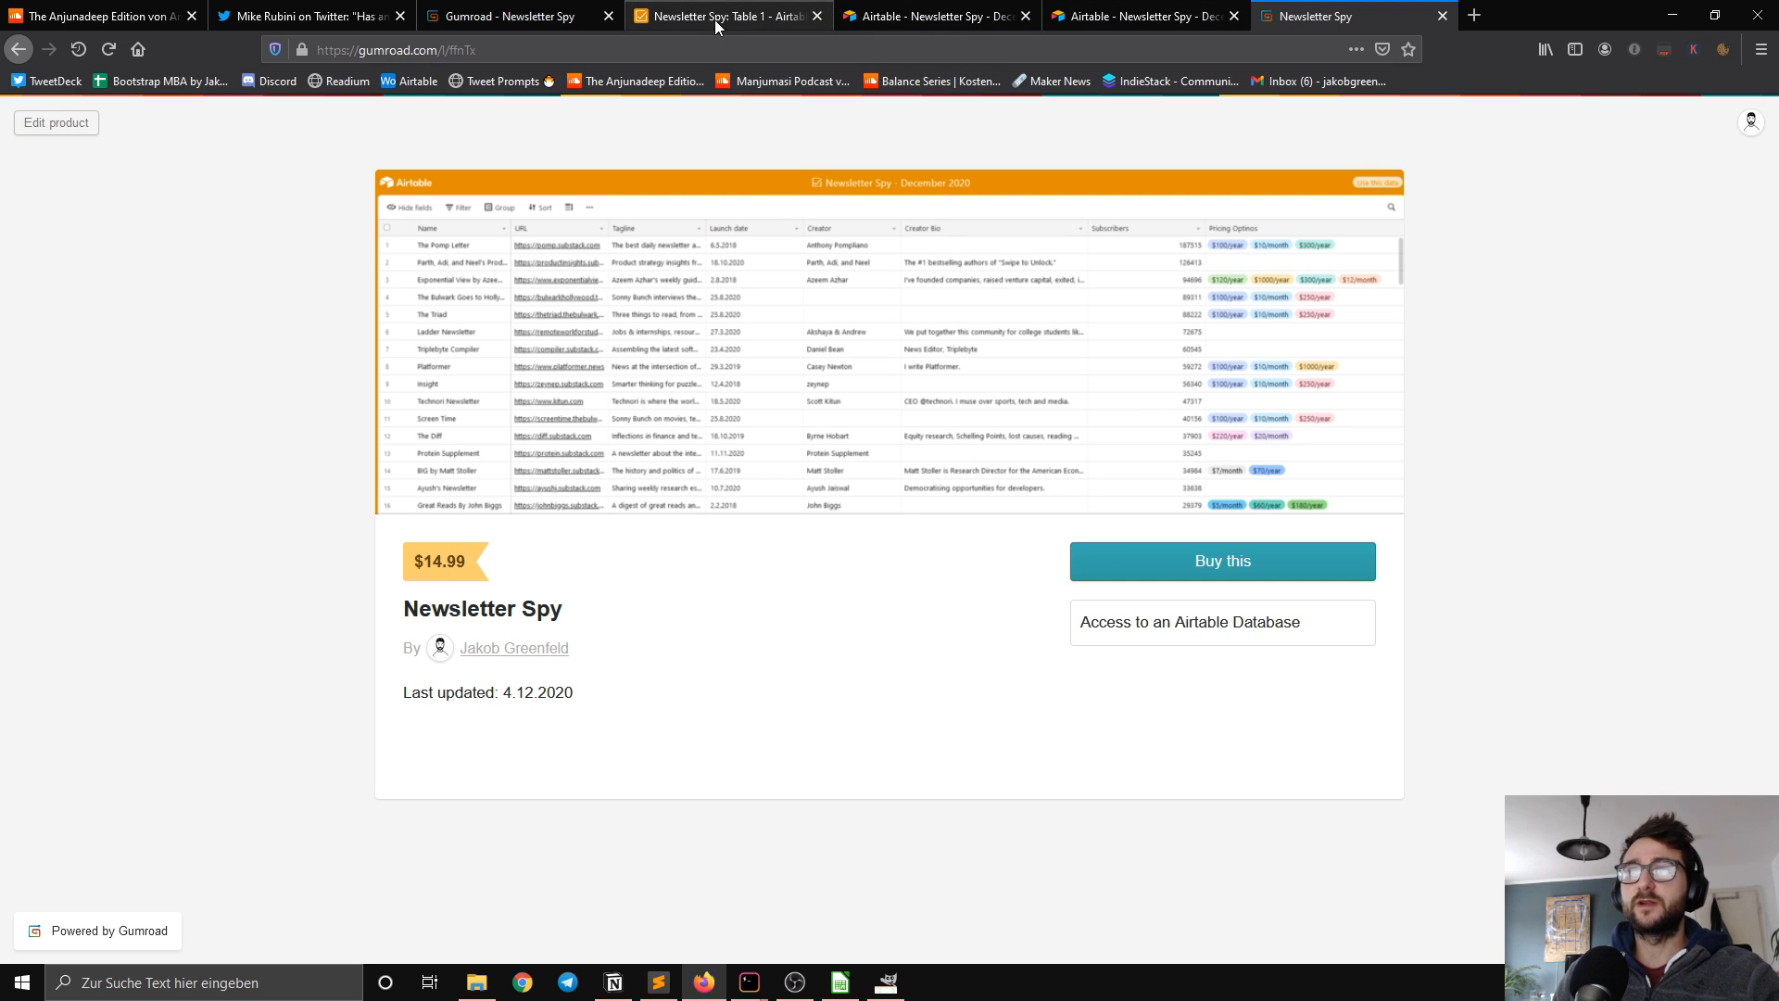
Step: View the shared Airtable table of newsletters and return to the Newsletter Spy sales page
{"action": "left_click", "coordinate": [931, 20]}
{"action": "left_click", "coordinate": [1137, 16]}
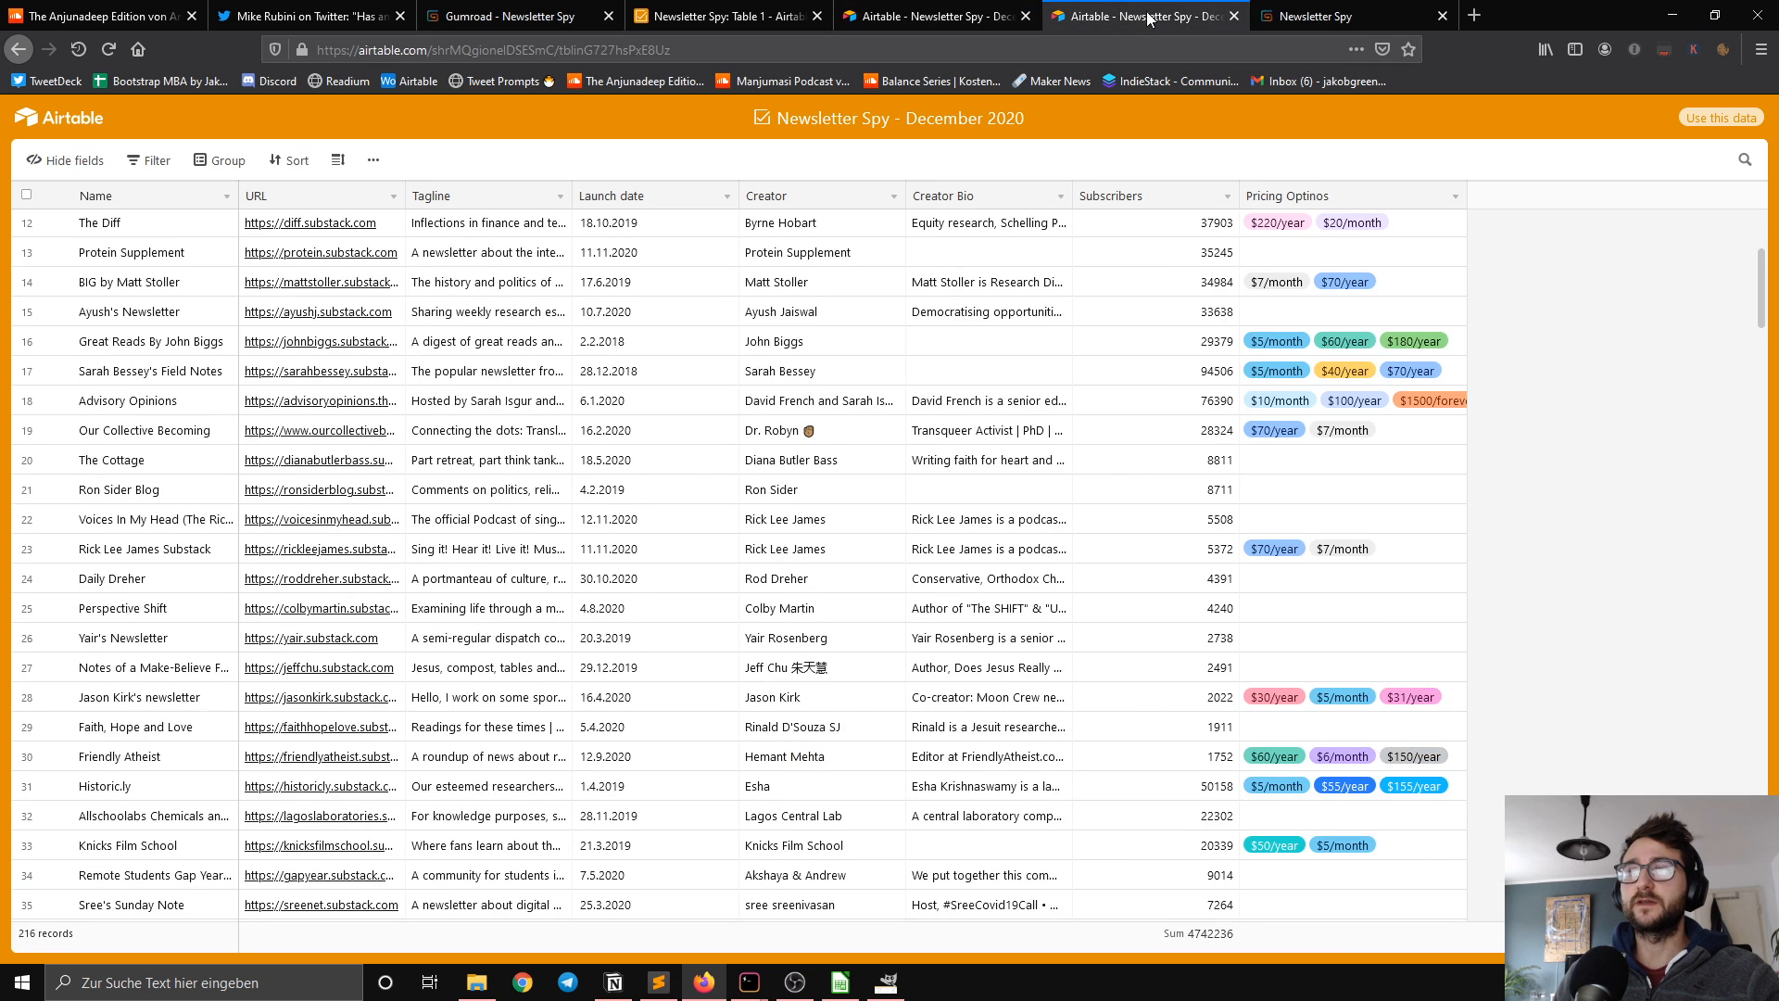
{"action": "left_click", "coordinate": [1323, 19]}
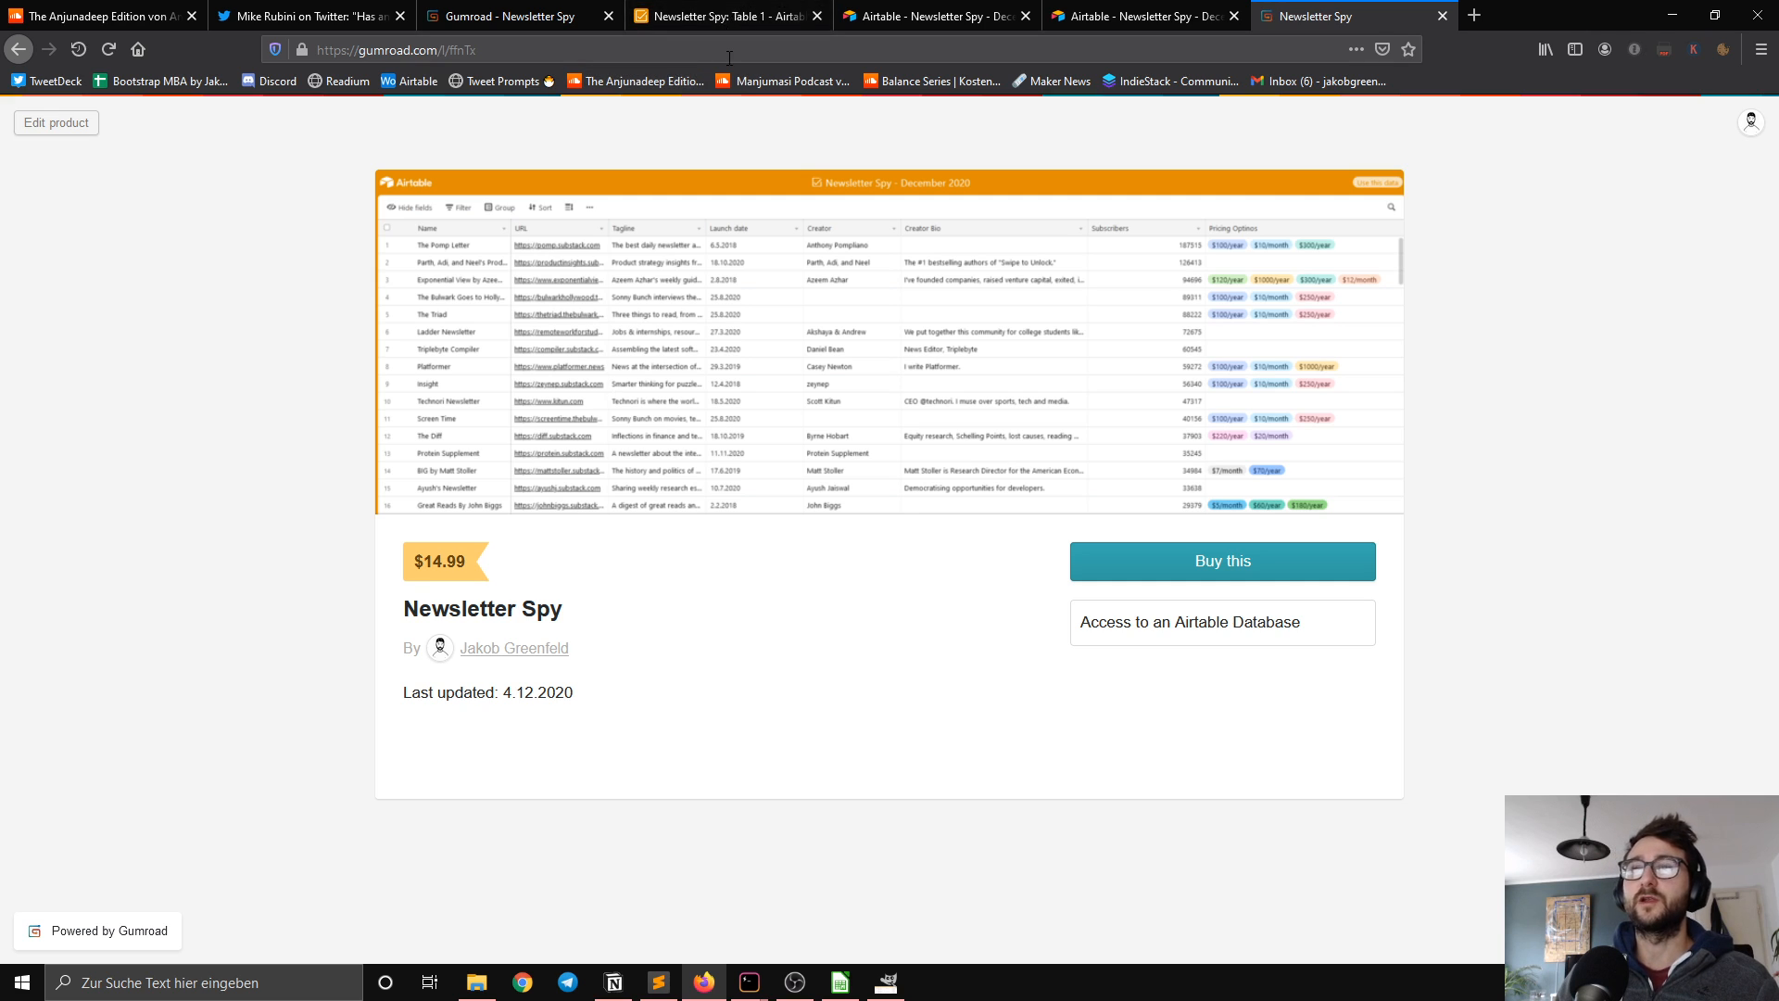
Step: Create a new Gumroad post and set its audience to customers only
{"action": "left_click", "coordinate": [543, 24]}
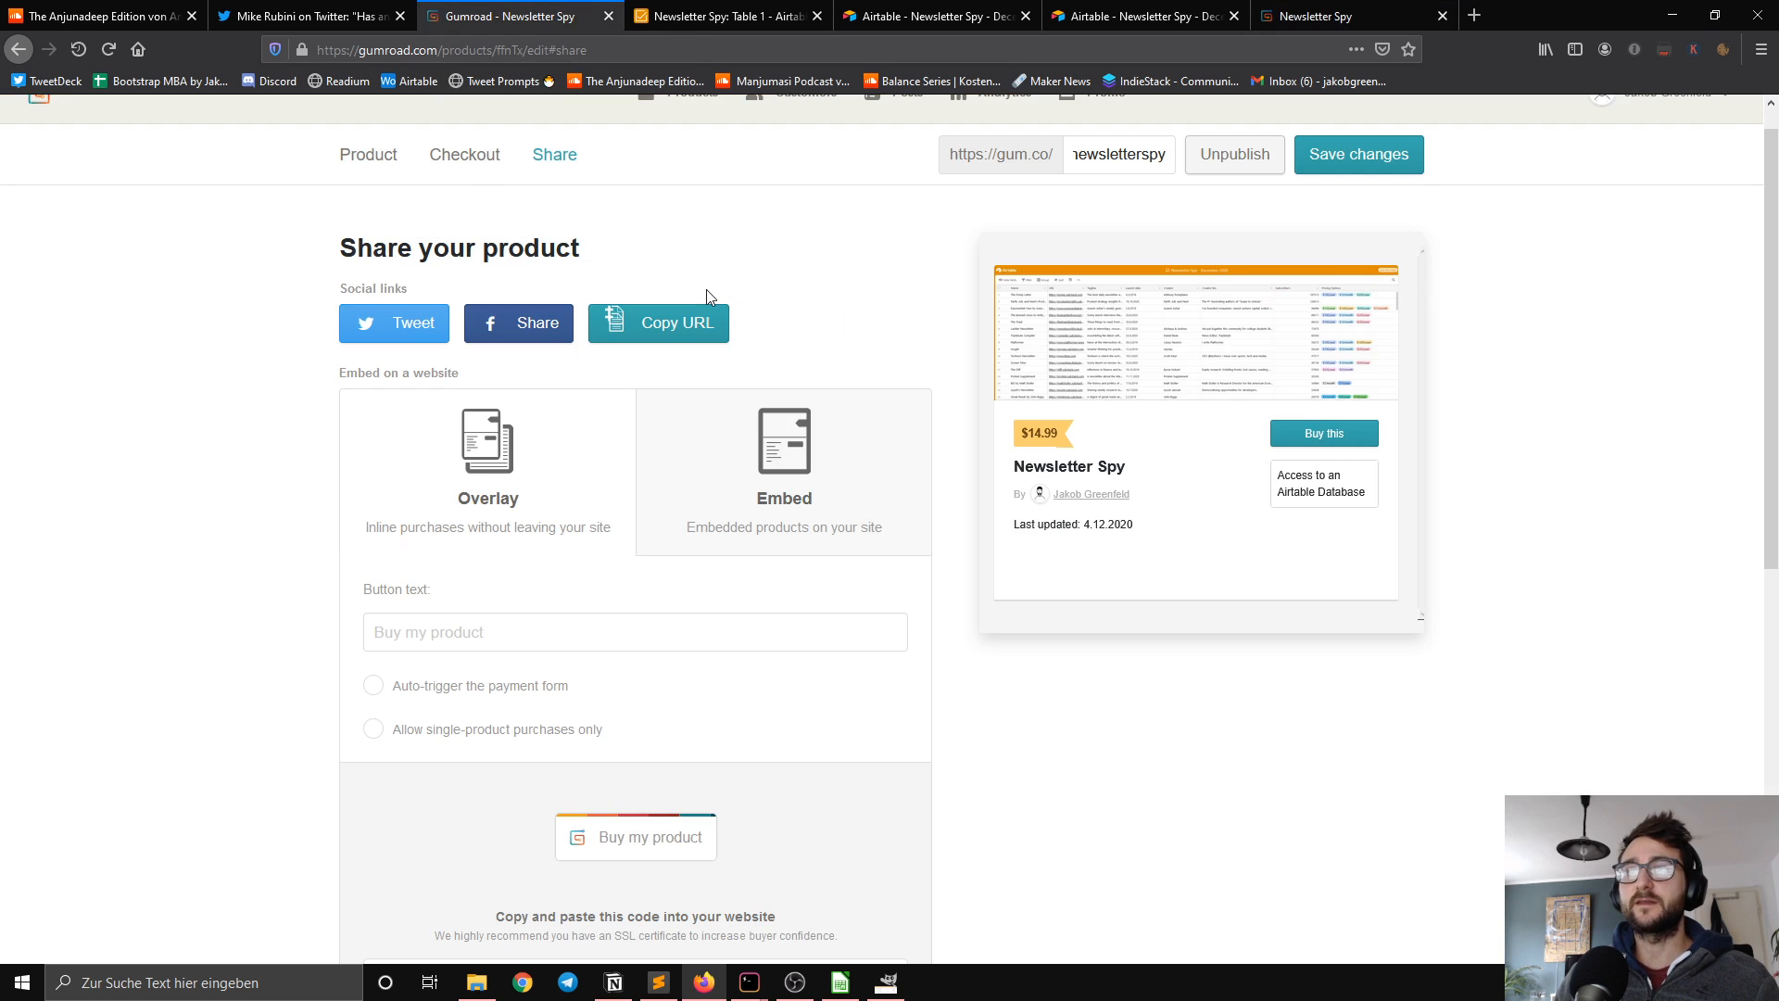
{"action": "scroll", "coordinate": [704, 278], "scroll_direction": "up", "scroll_amount": 1}
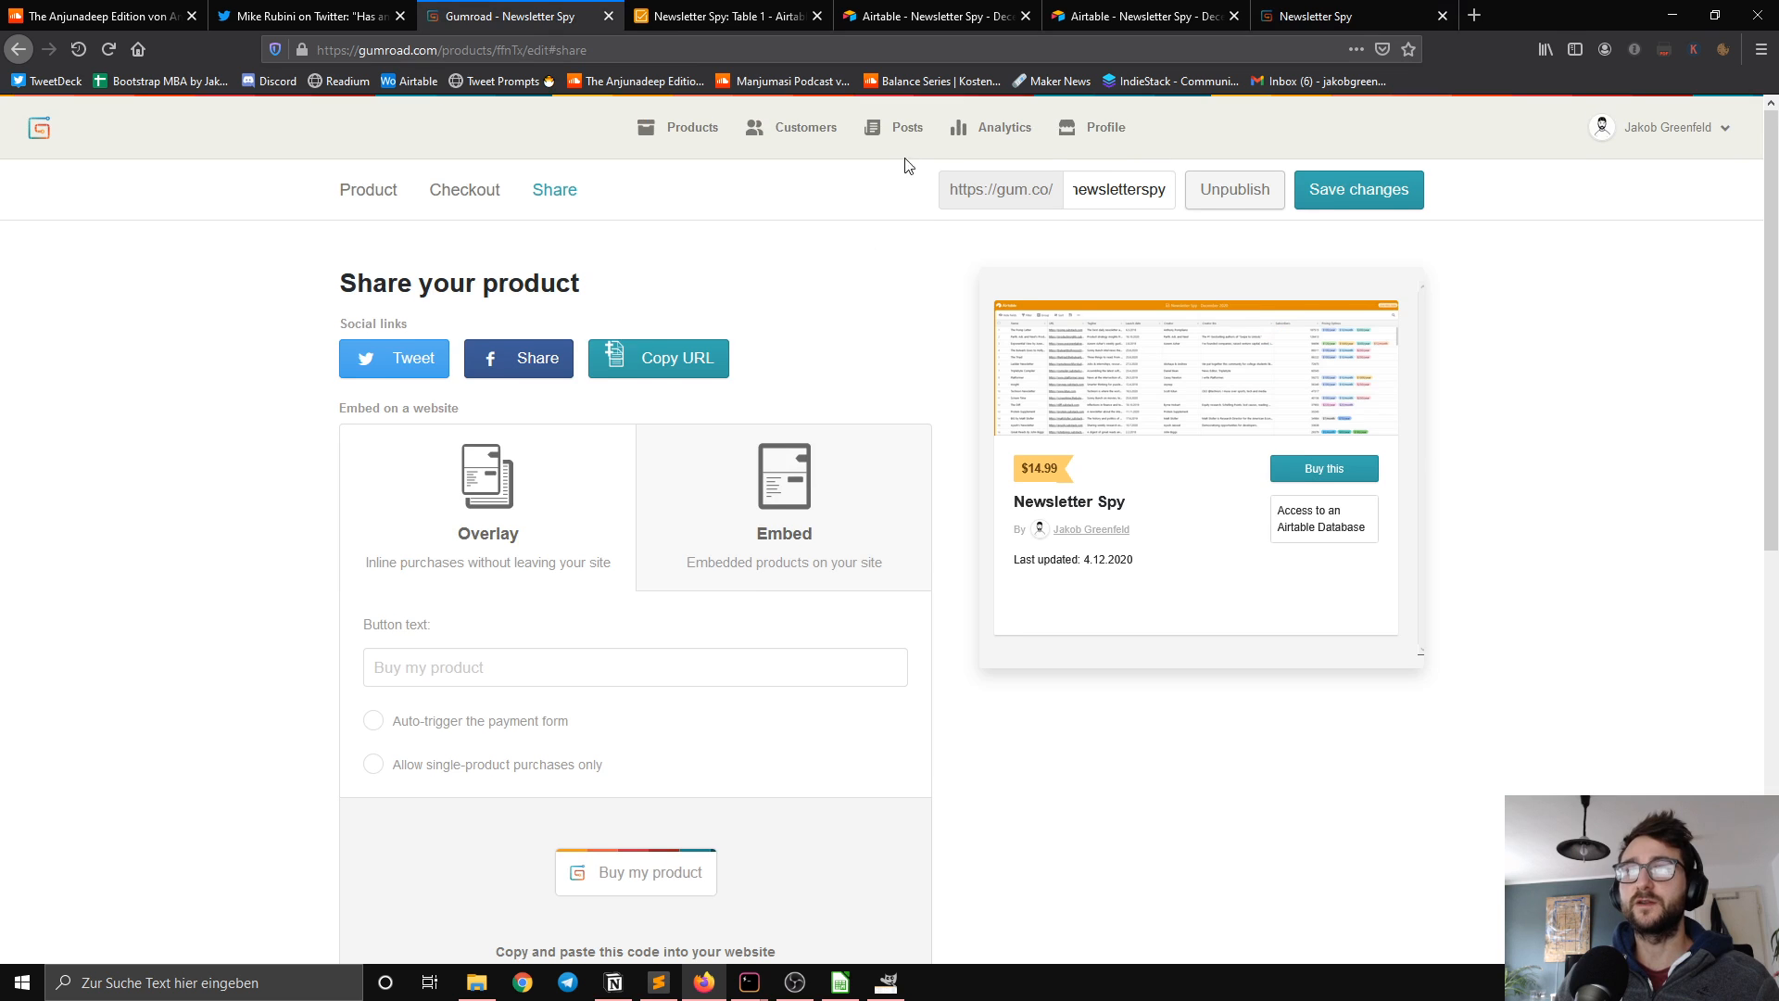
{"action": "left_click", "coordinate": [897, 131]}
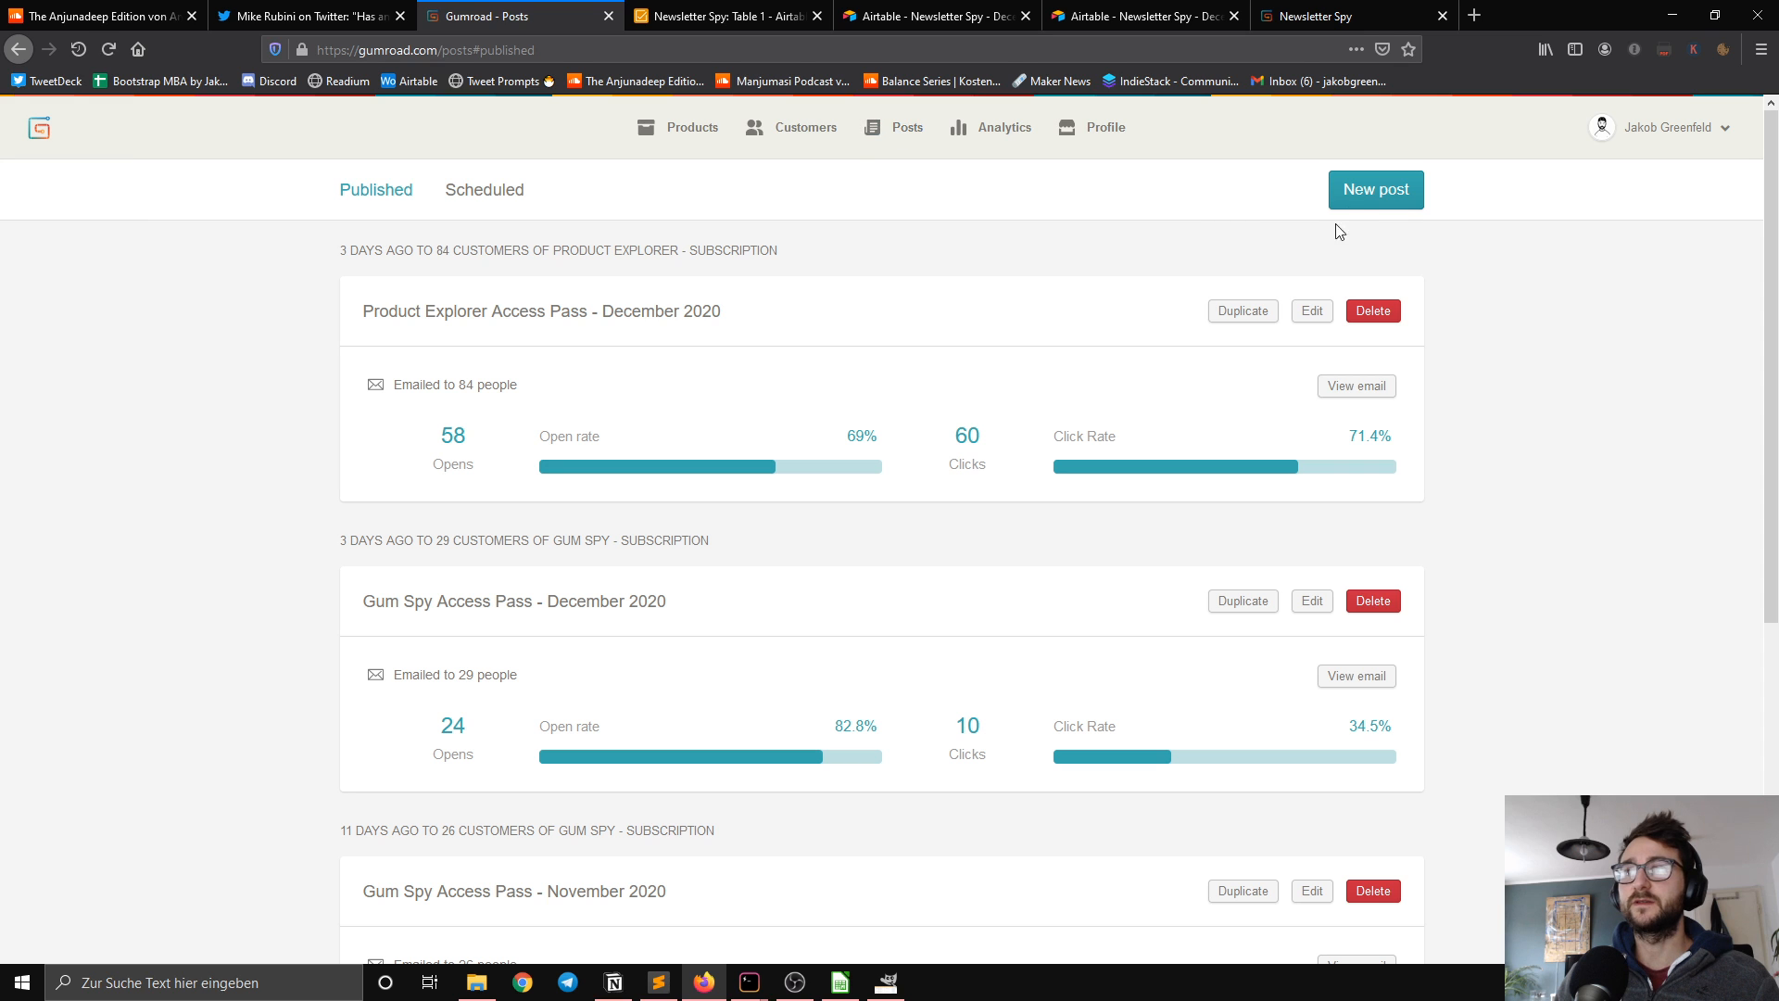
{"action": "left_click", "coordinate": [1361, 197]}
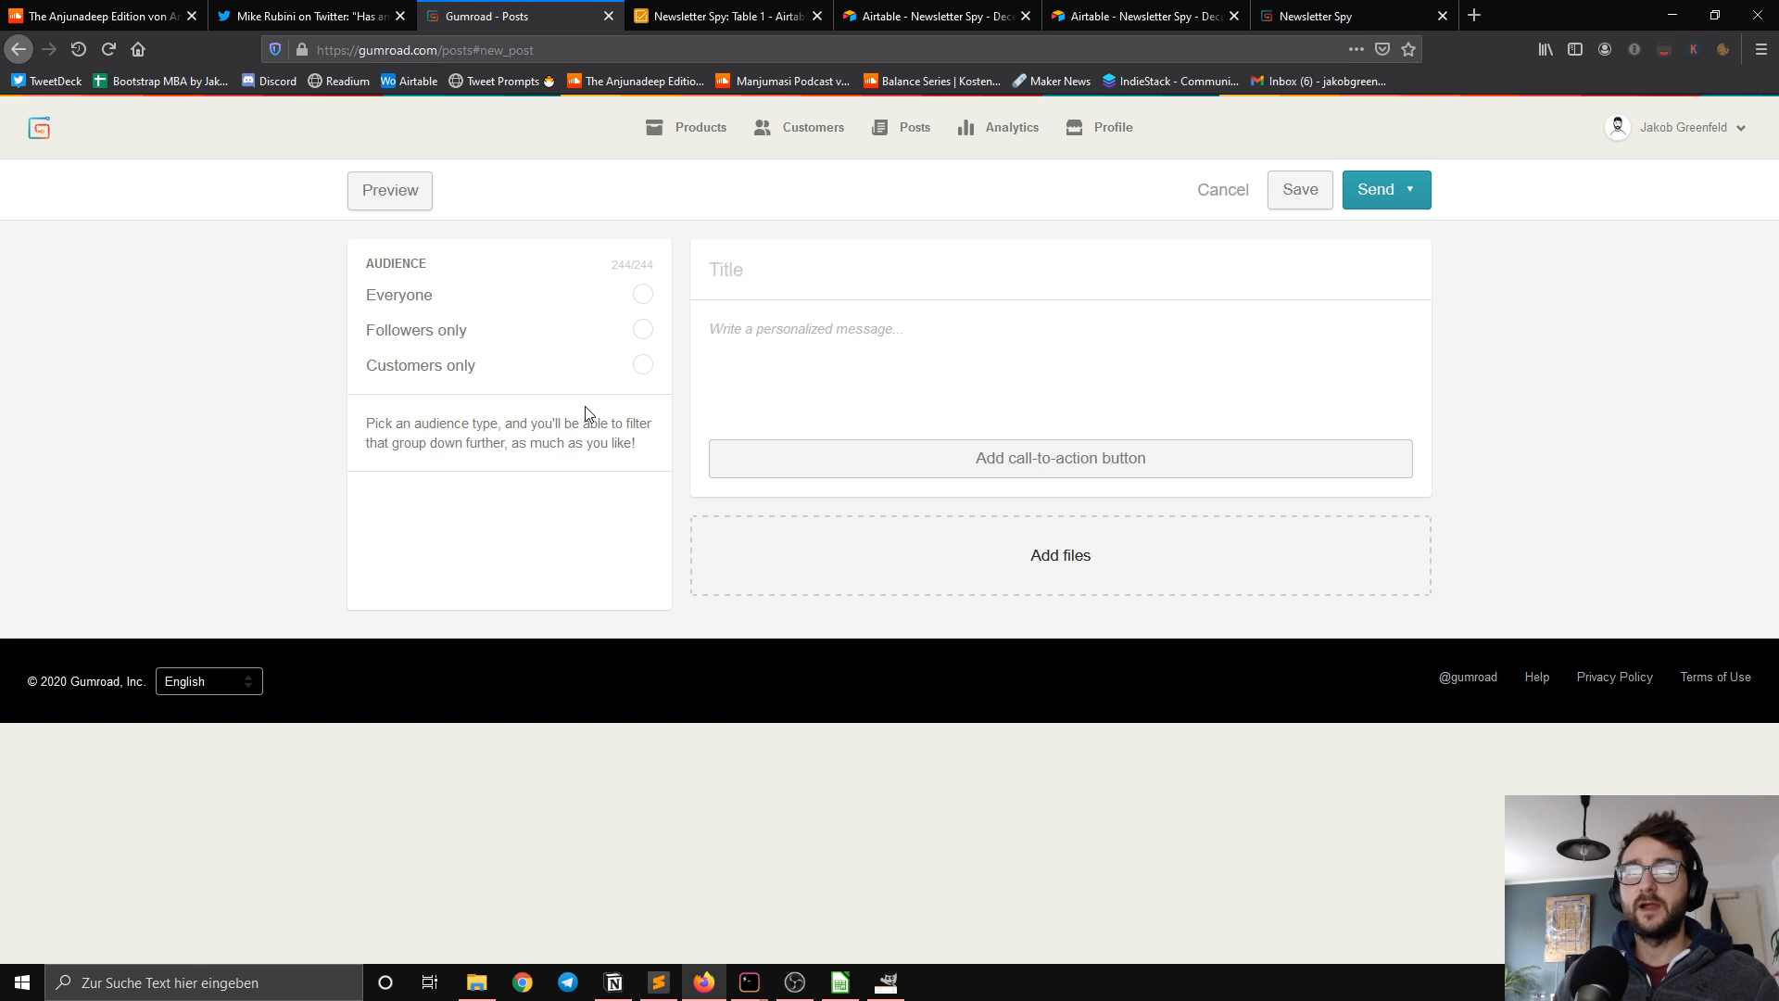
{"action": "left_click", "coordinate": [643, 370]}
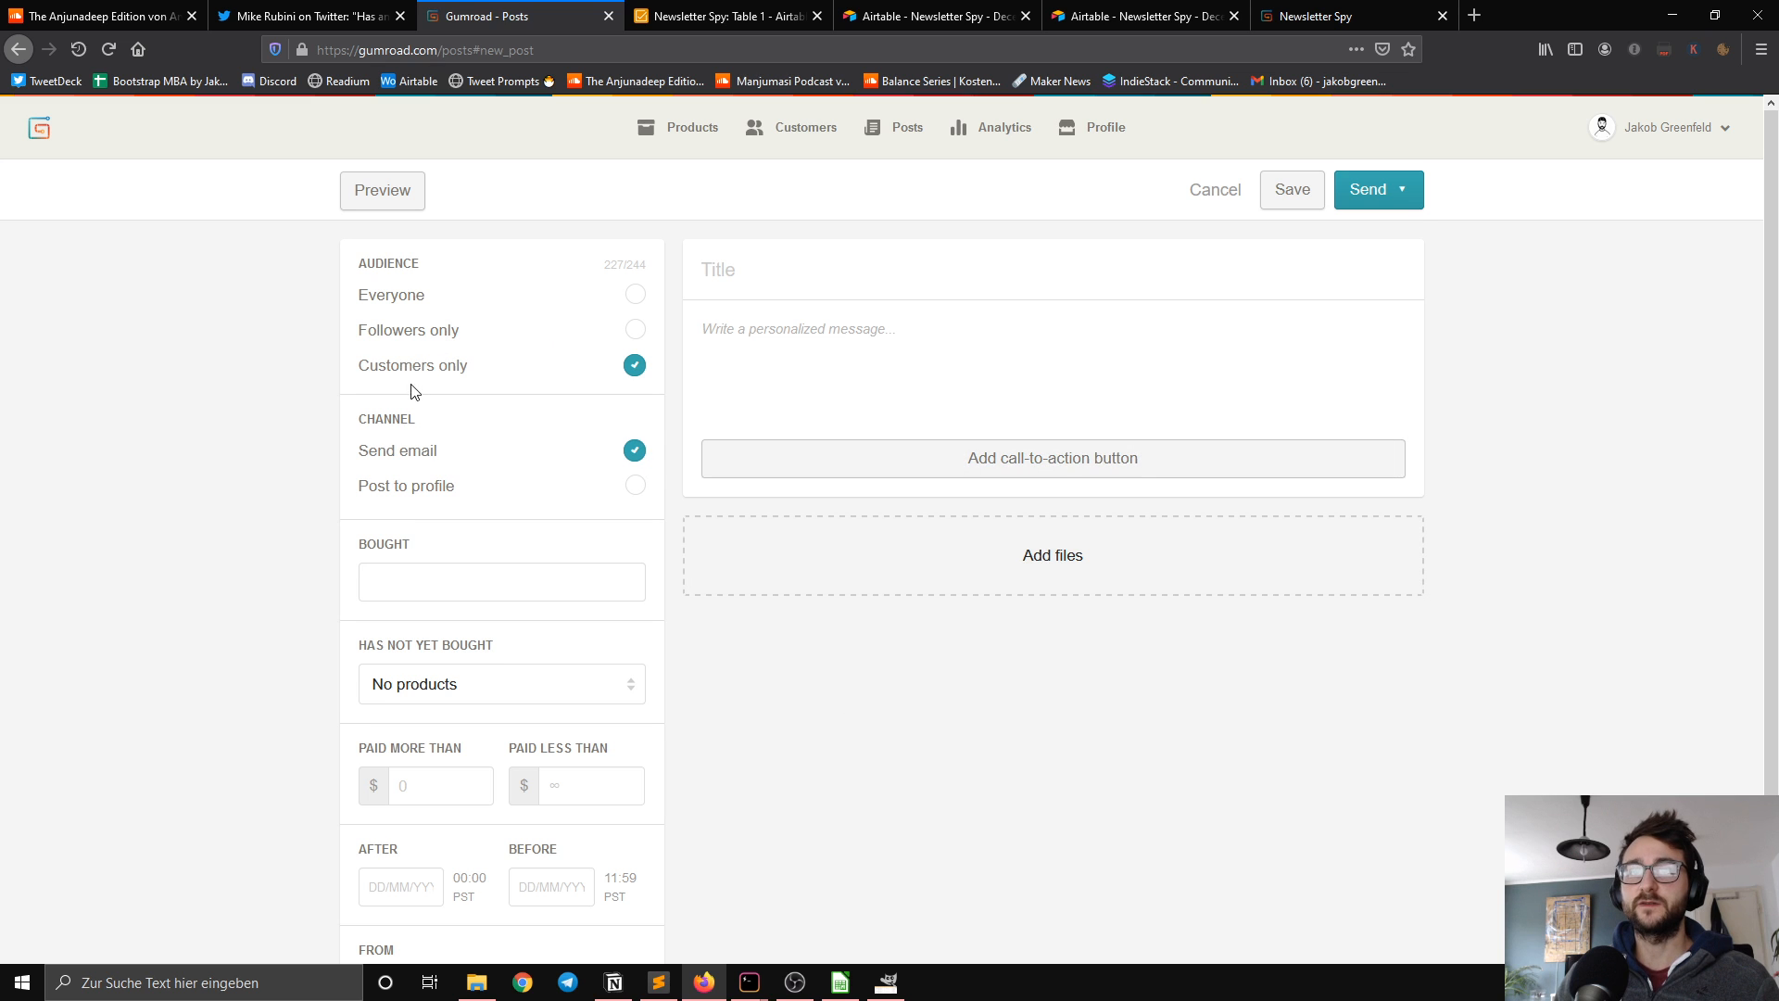
Step: Restrict the post's audience to customers who bought Newsletter Spy
{"action": "scroll", "coordinate": [414, 391], "scroll_direction": "down", "scroll_amount": 2}
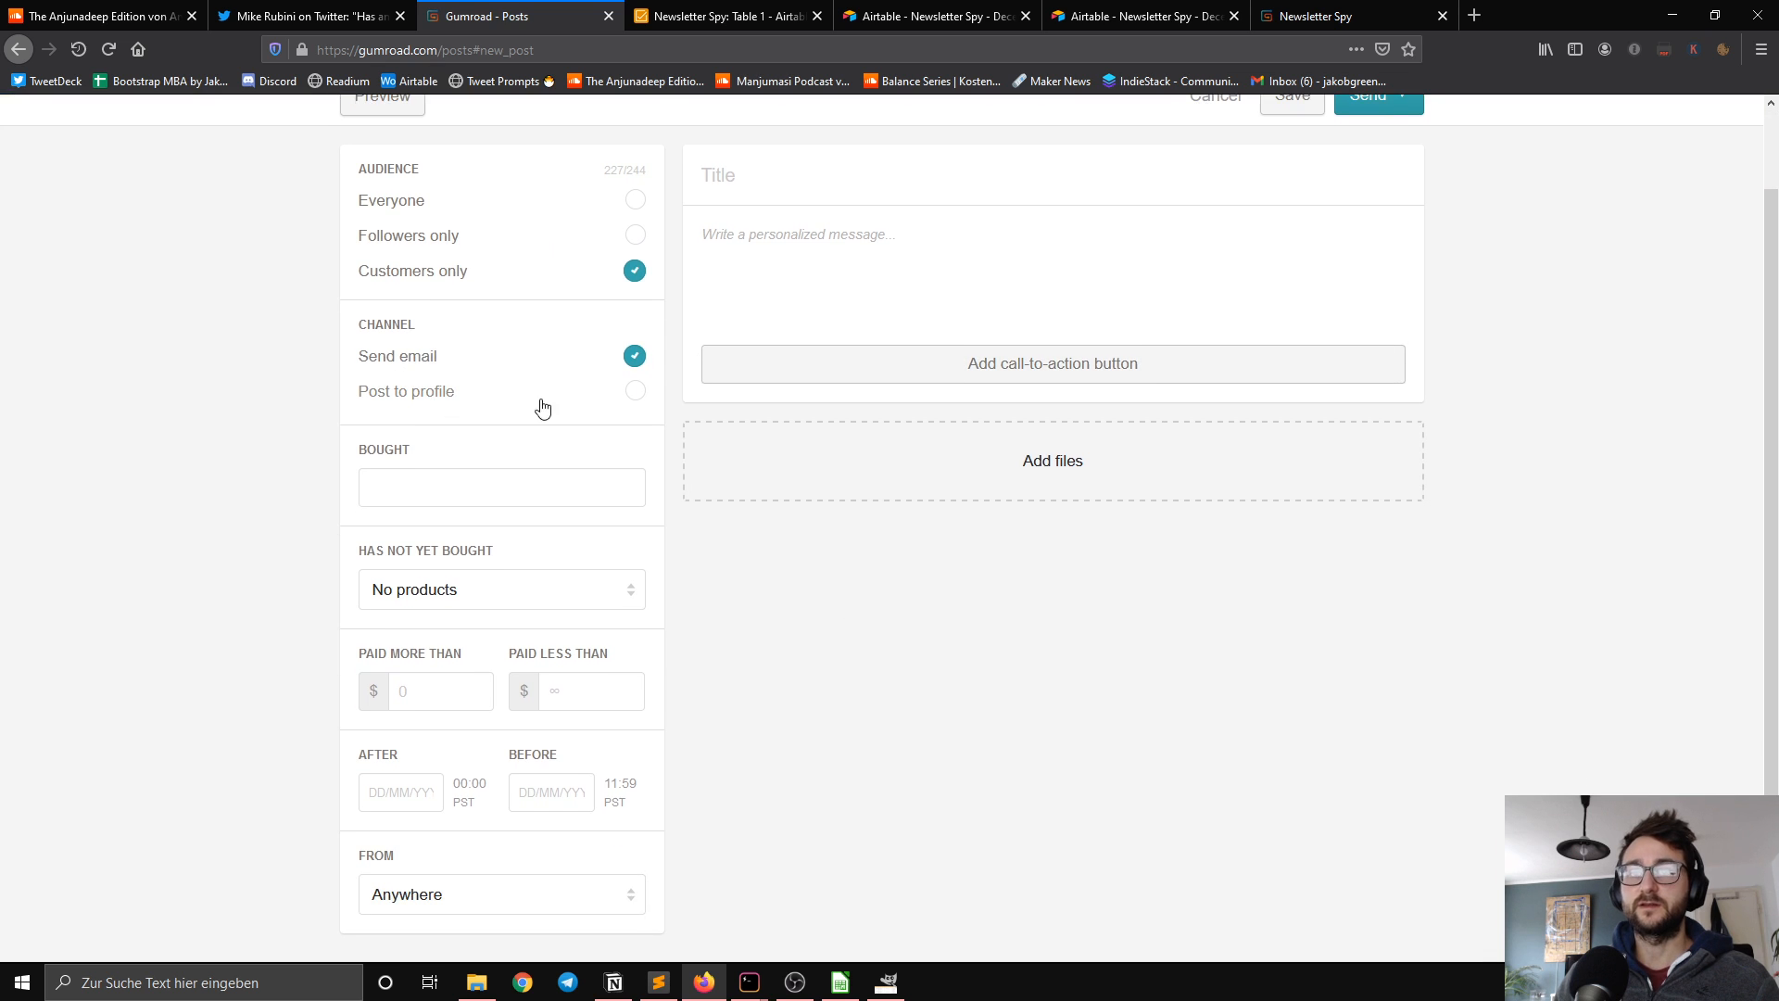
{"action": "scroll", "coordinate": [542, 408], "scroll_direction": "down", "scroll_amount": 2}
{"action": "left_click", "coordinate": [459, 396]}
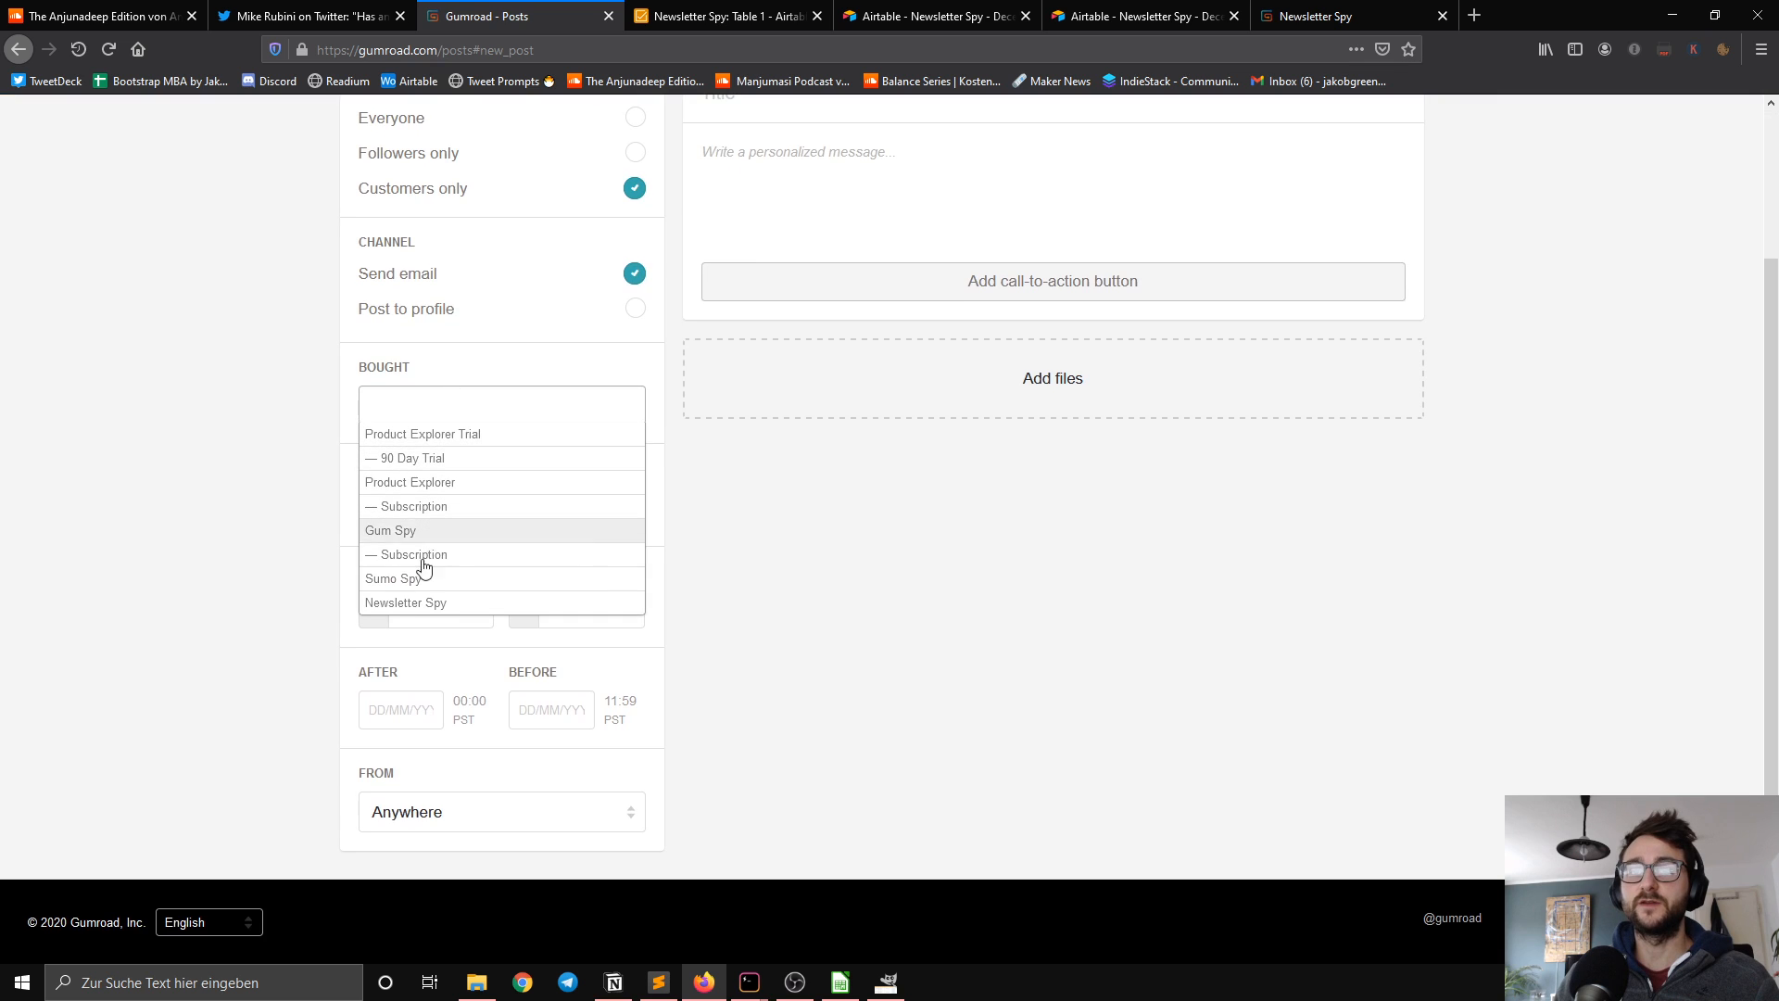
{"action": "left_click", "coordinate": [441, 604]}
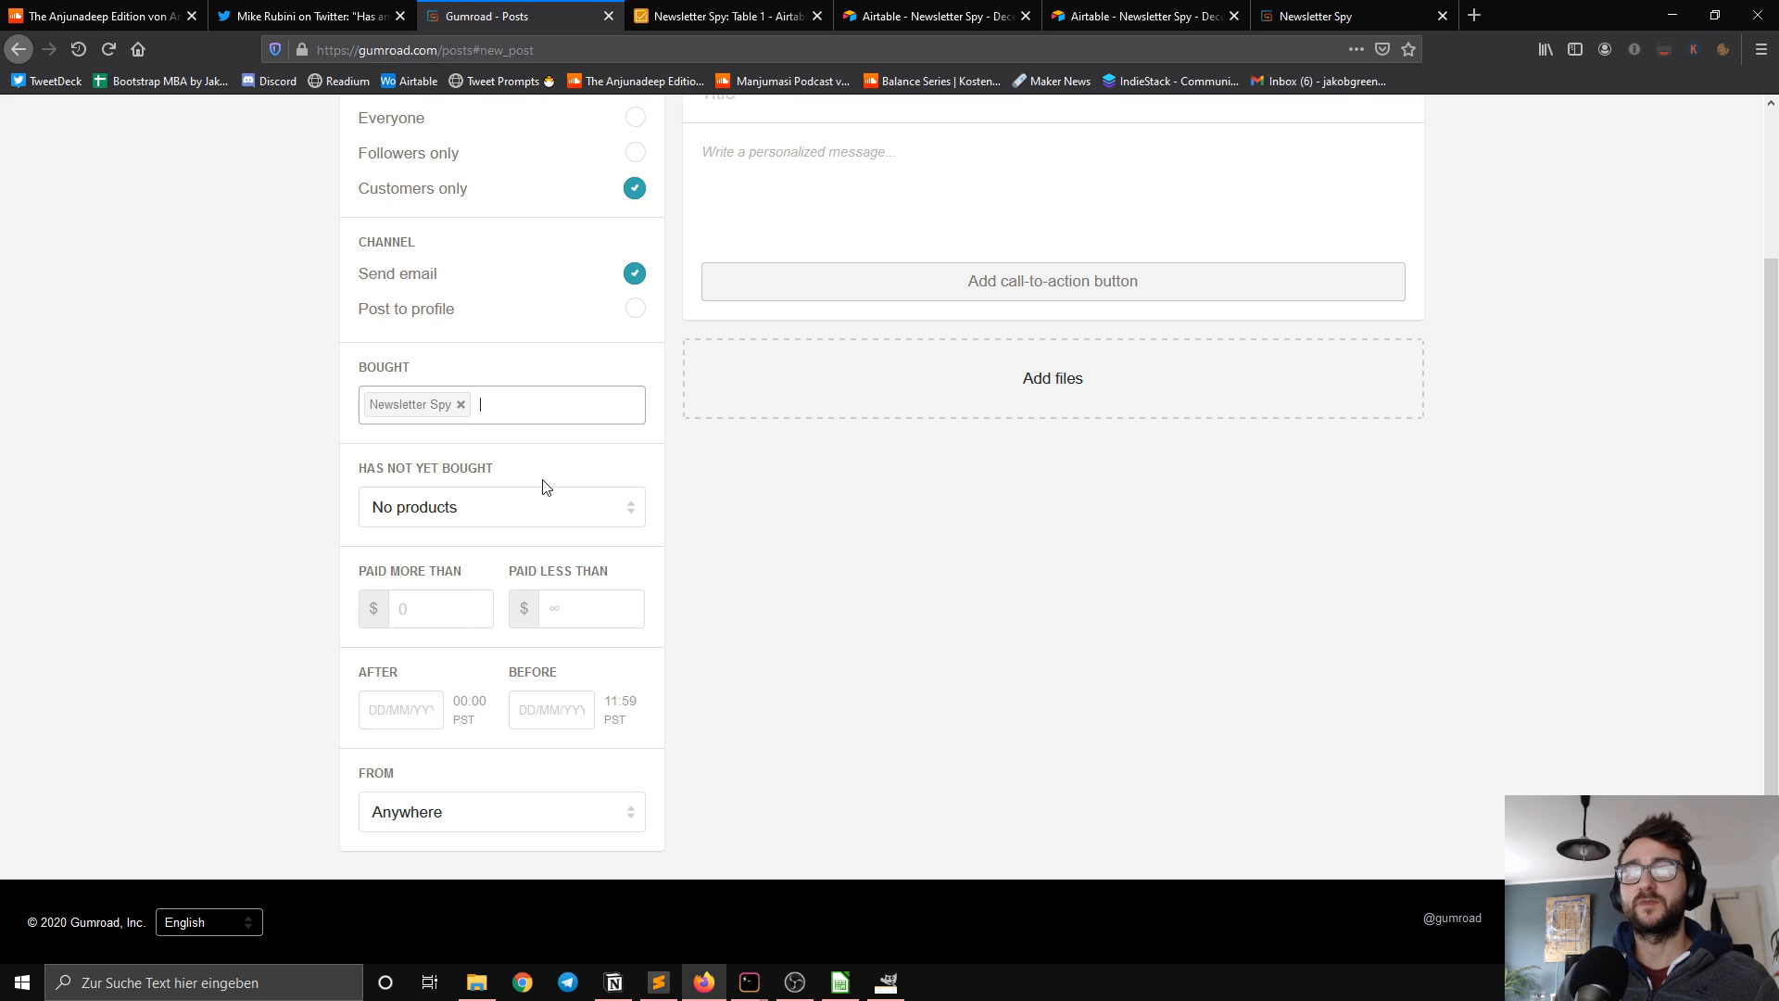
{"action": "left_click", "coordinate": [886, 573]}
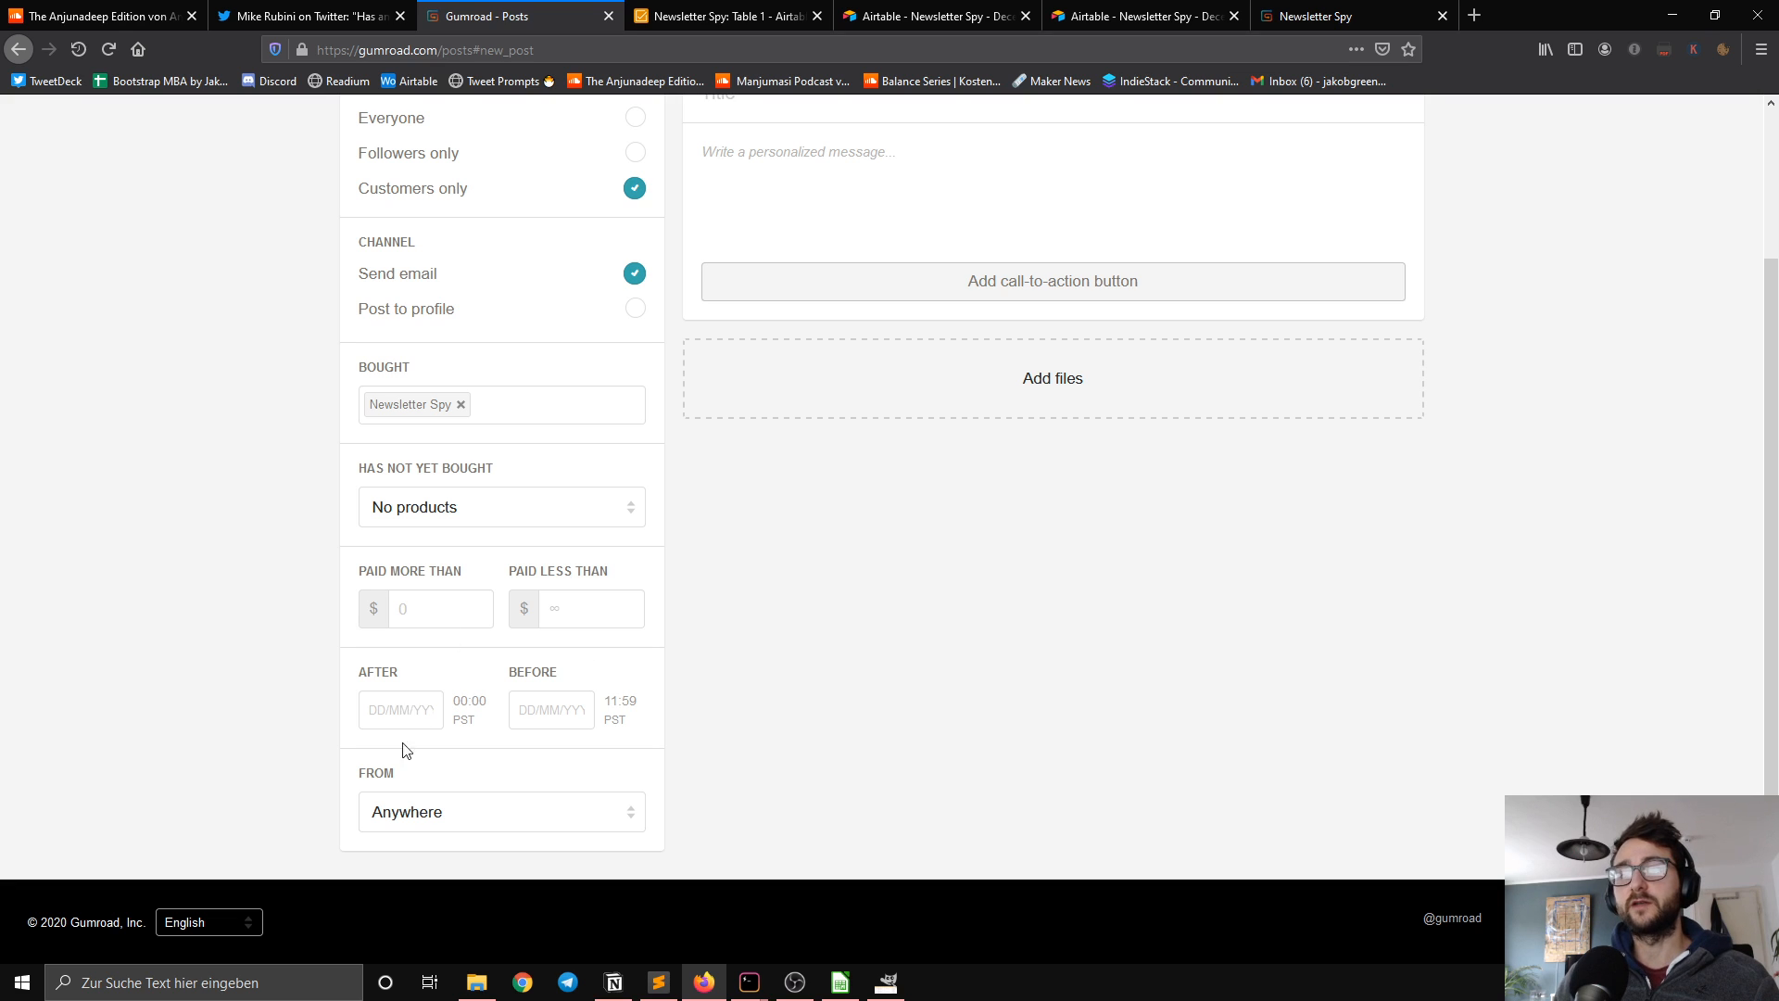
{"action": "scroll", "coordinate": [649, 681], "scroll_direction": "up", "scroll_amount": 2}
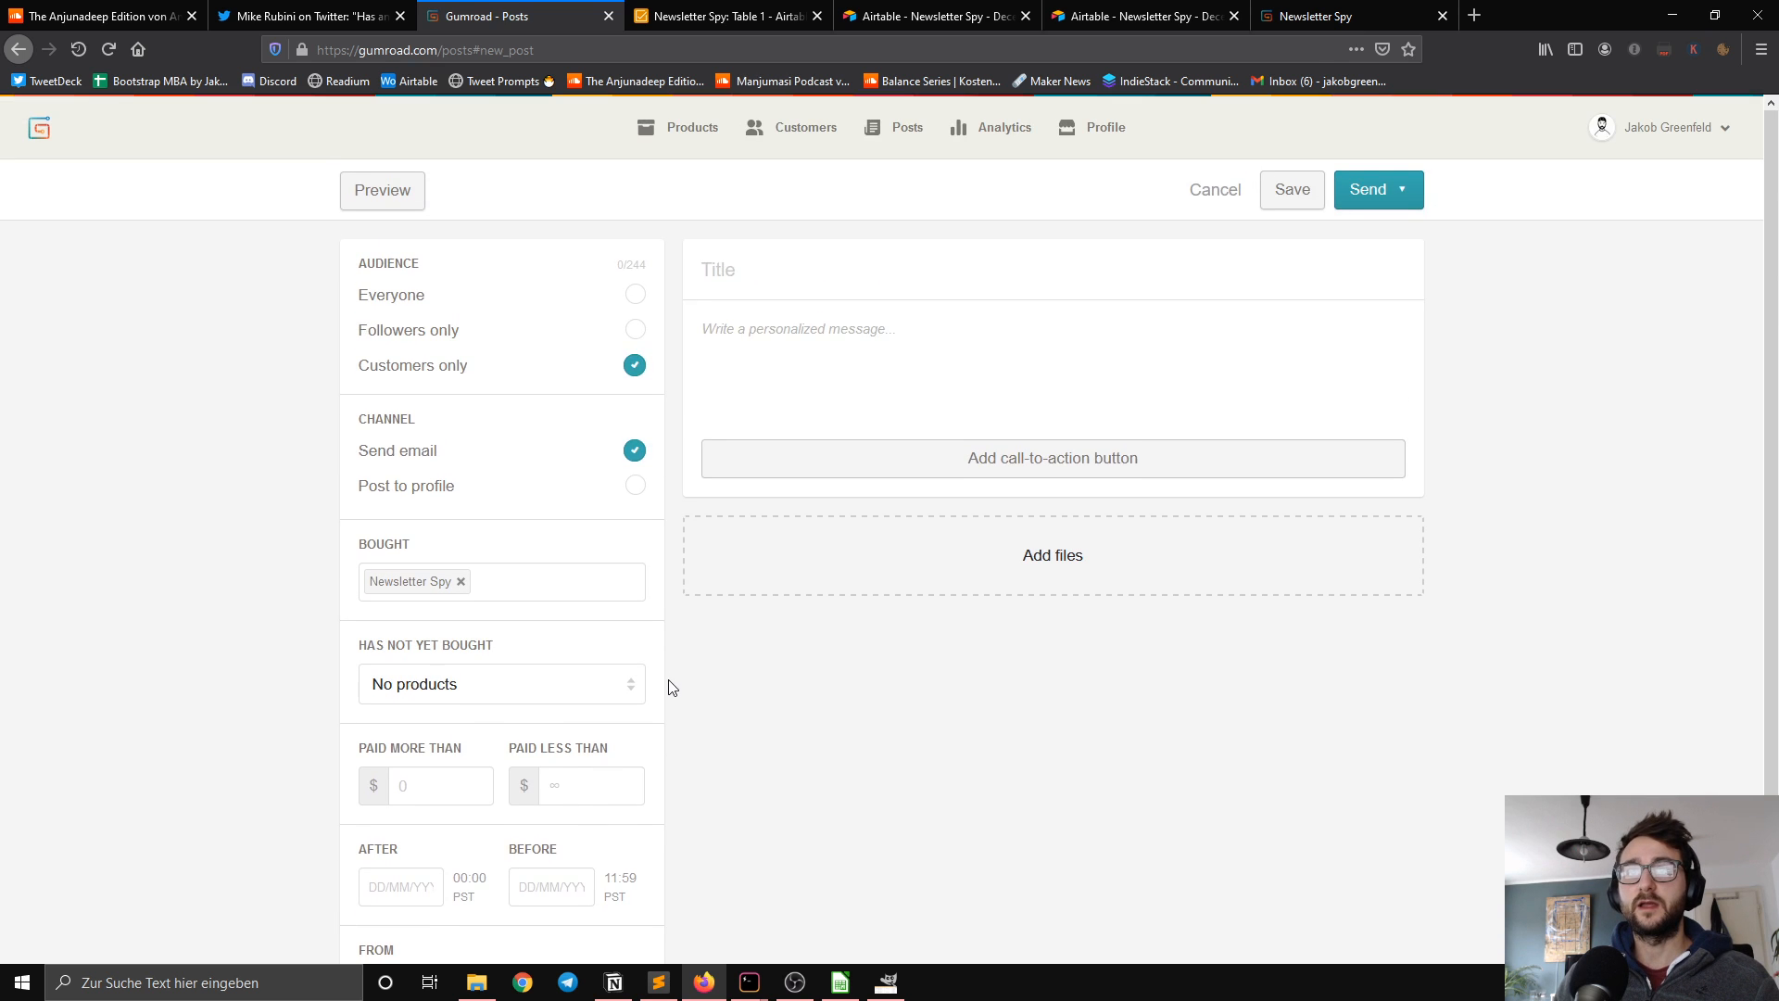
{"action": "scroll", "coordinate": [714, 687], "scroll_direction": "down", "scroll_amount": 2}
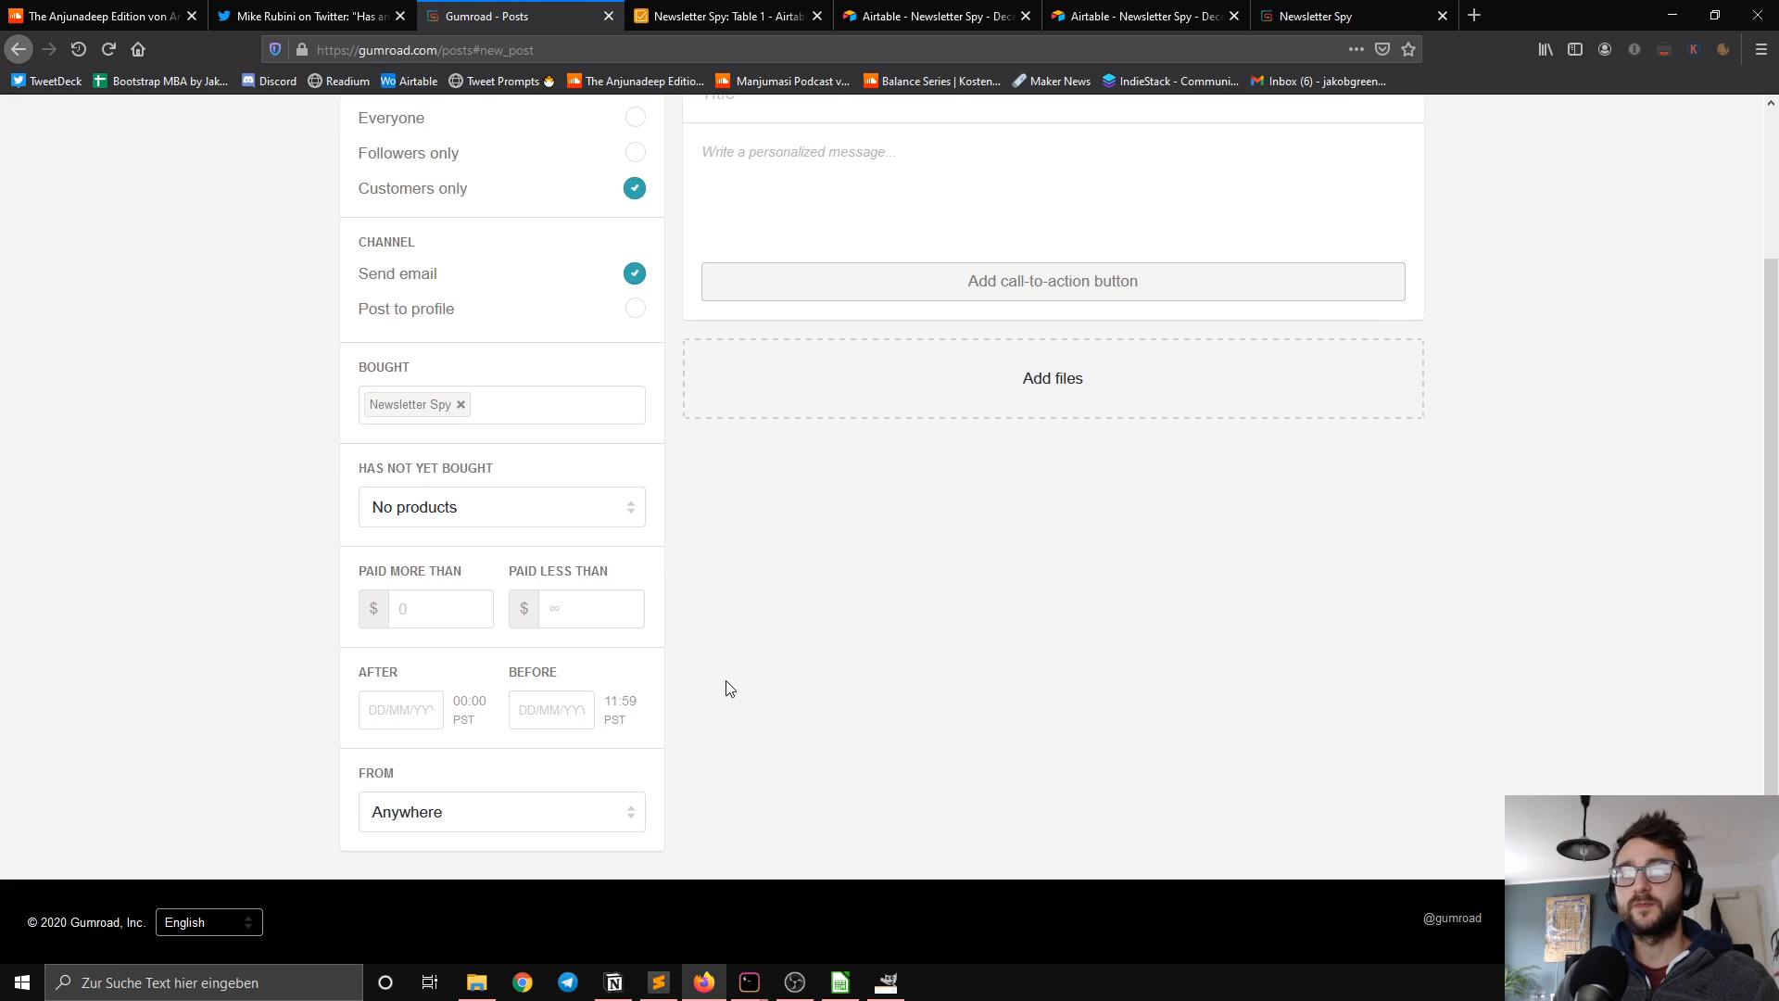
{"action": "scroll", "coordinate": [730, 686], "scroll_direction": "up", "scroll_amount": 2}
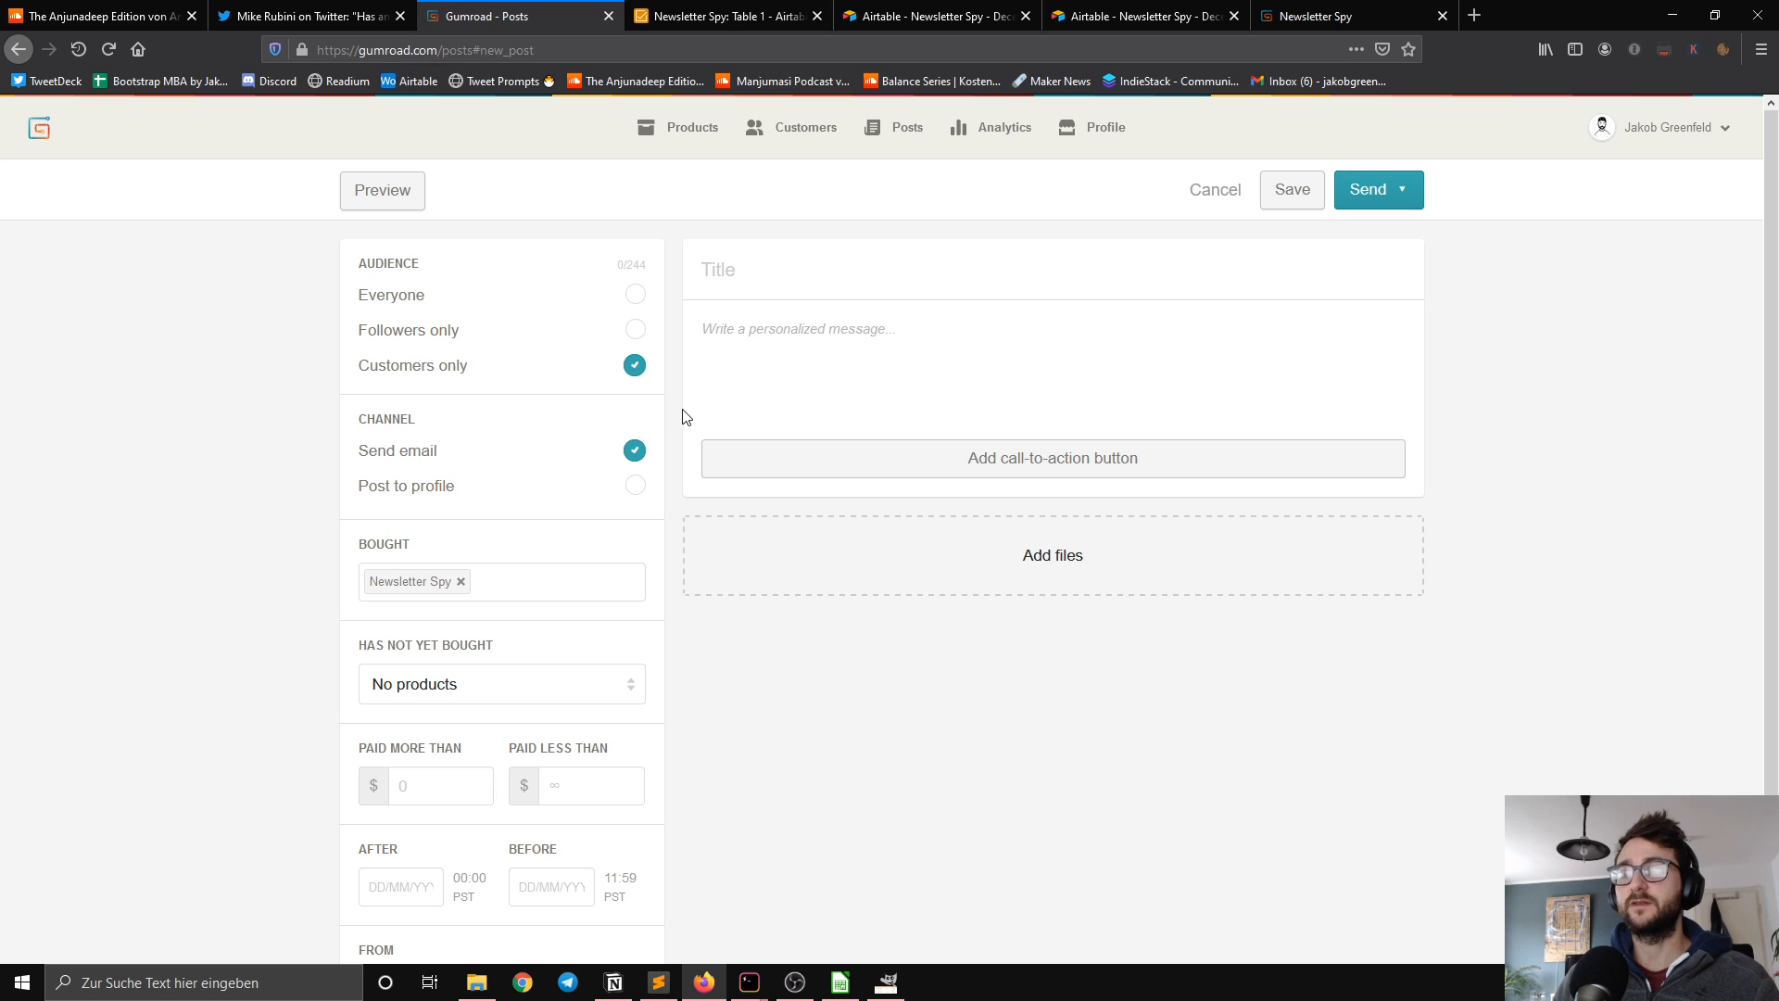
Step: Open the Newsletter Spy product for editing from its sales page and review its details, redirect URL, pricing, versions and settings
{"action": "left_click", "coordinate": [1359, 11]}
{"action": "left_click", "coordinate": [84, 136]}
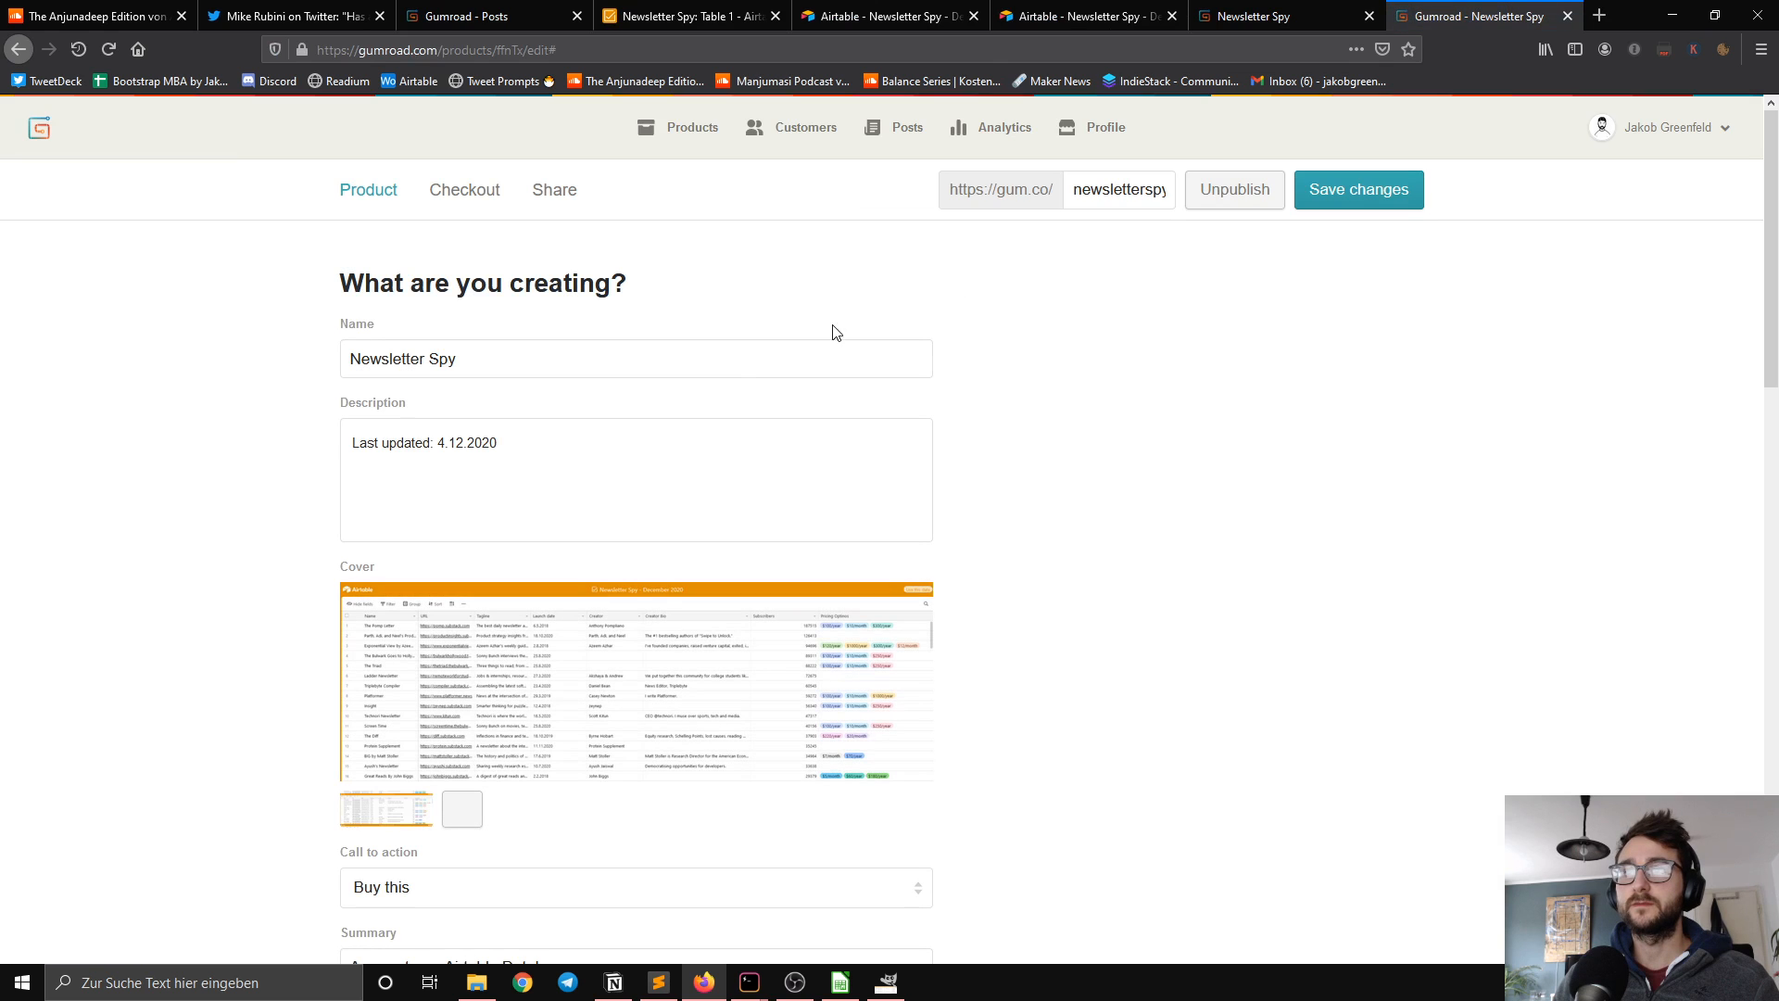
{"action": "scroll", "coordinate": [821, 360], "scroll_direction": "down", "scroll_amount": 10}
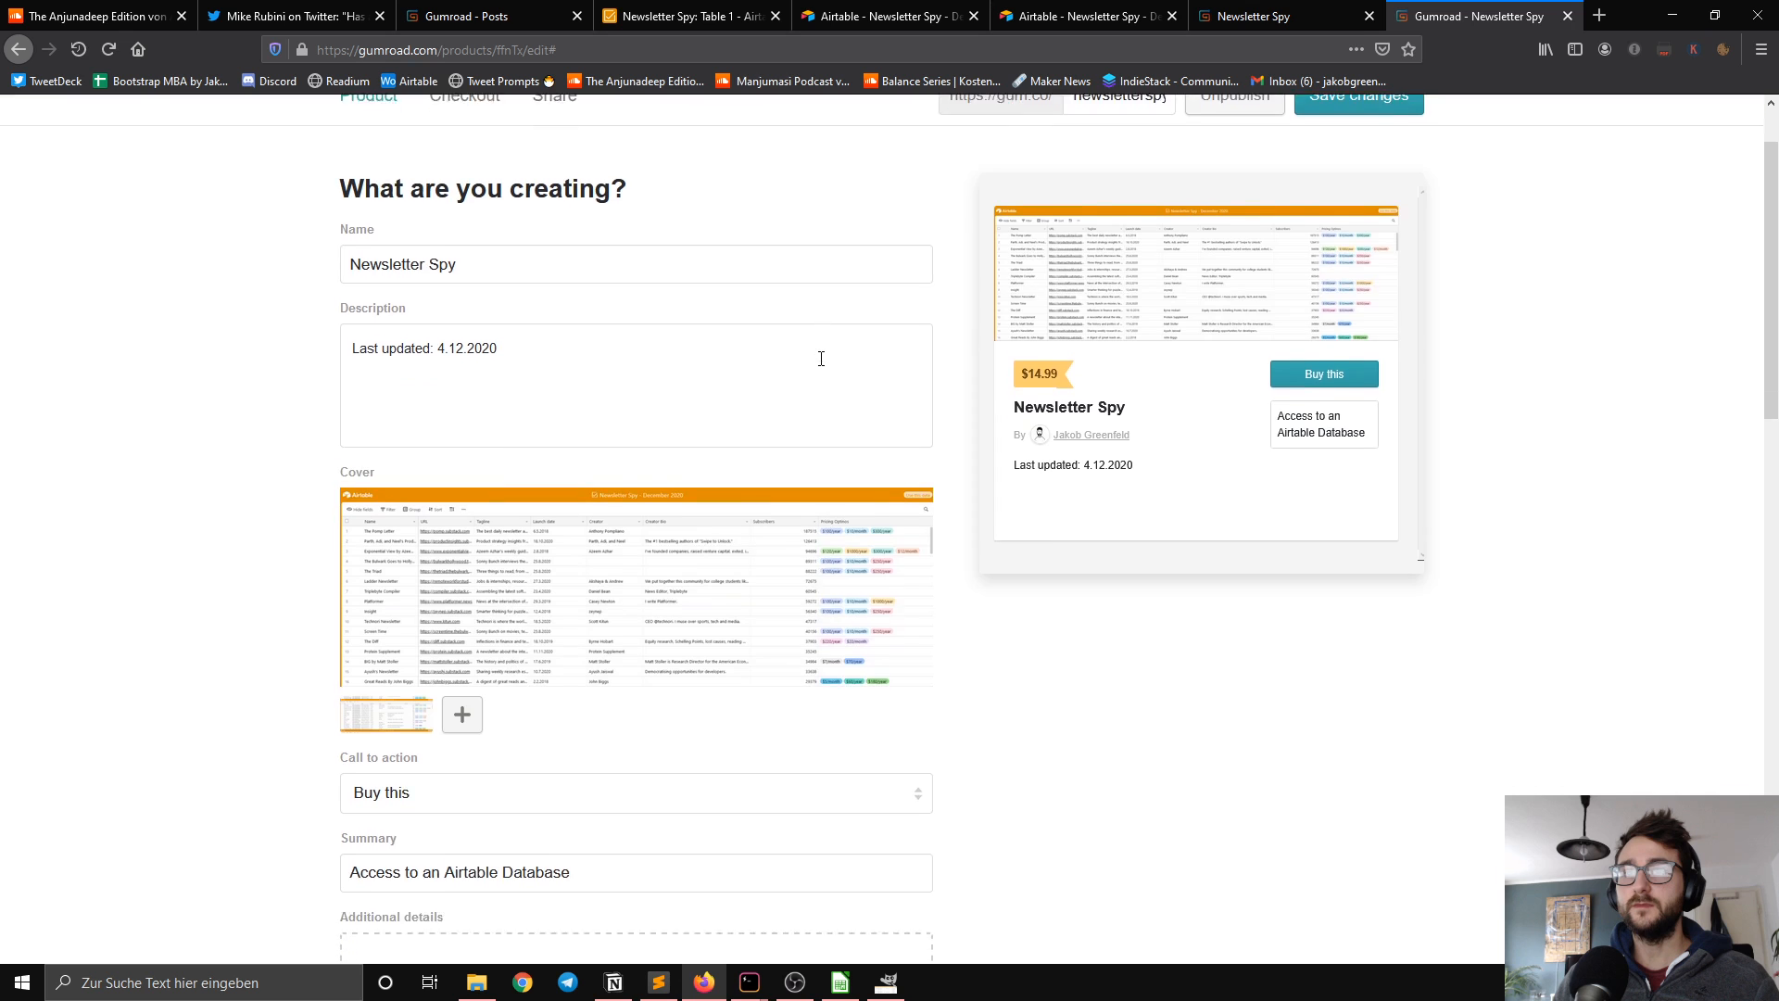
{"action": "scroll", "coordinate": [877, 396], "scroll_direction": "down", "scroll_amount": 3}
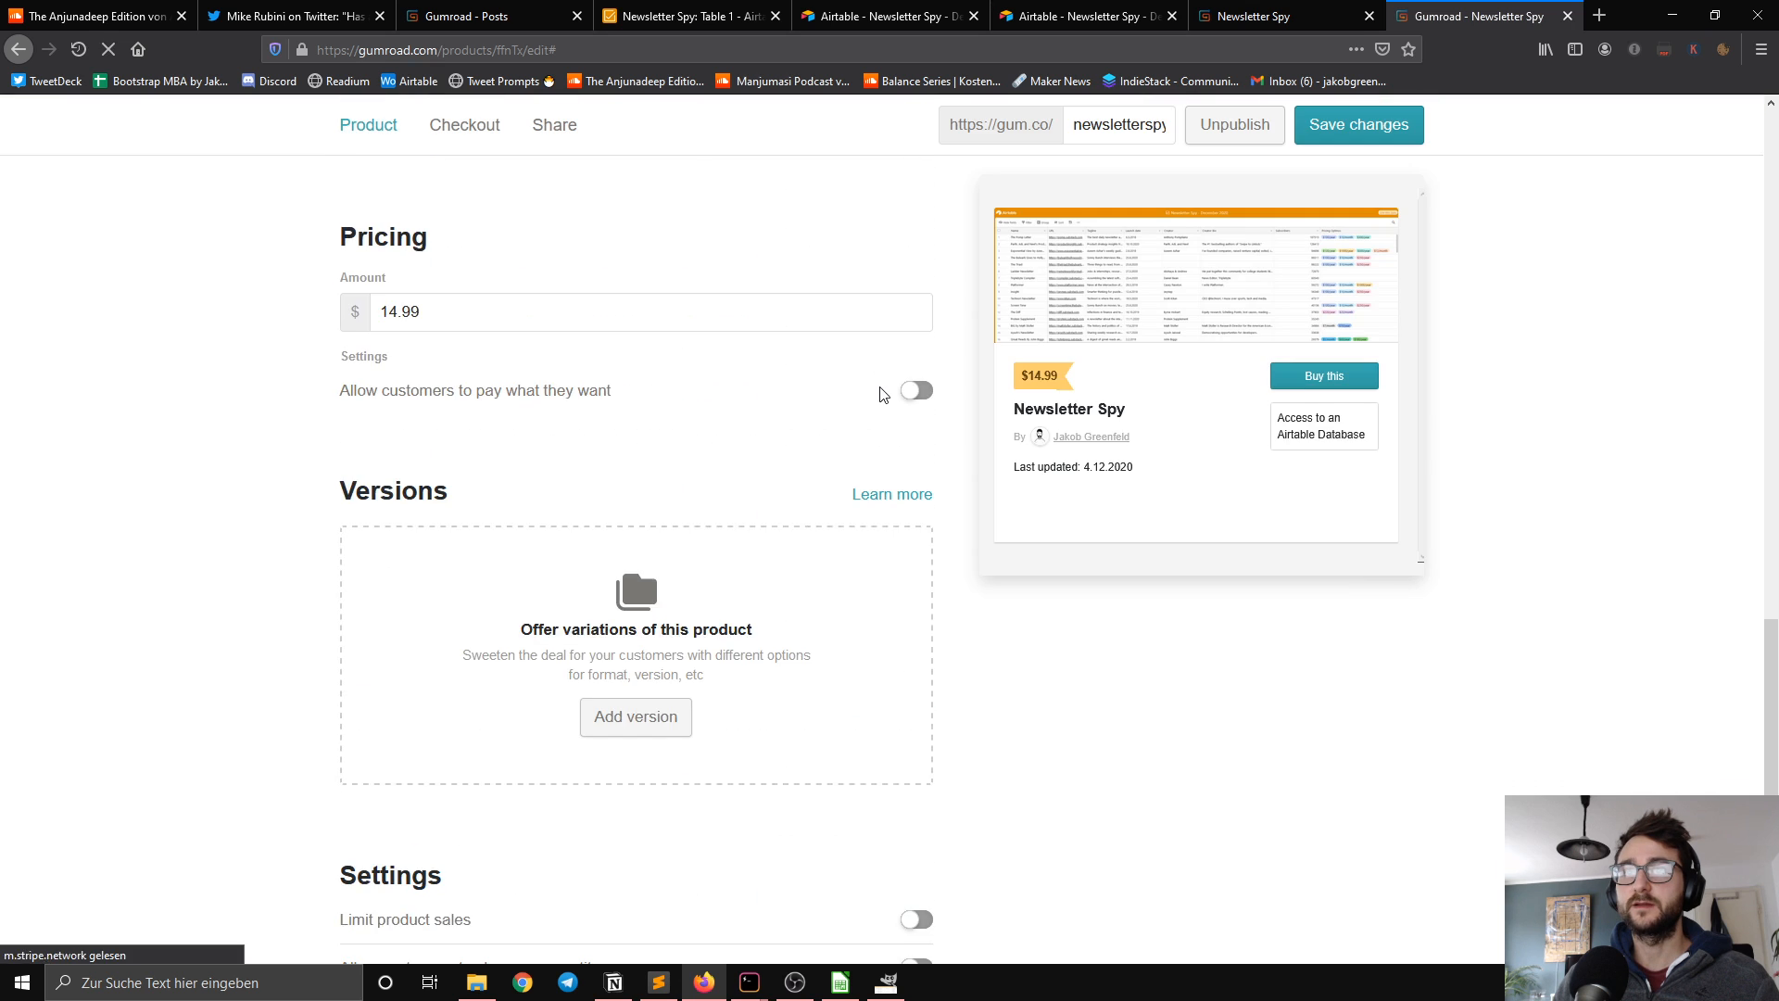
{"action": "scroll", "coordinate": [880, 394], "scroll_direction": "up", "scroll_amount": 2}
{"action": "scroll", "coordinate": [864, 393], "scroll_direction": "down", "scroll_amount": 4}
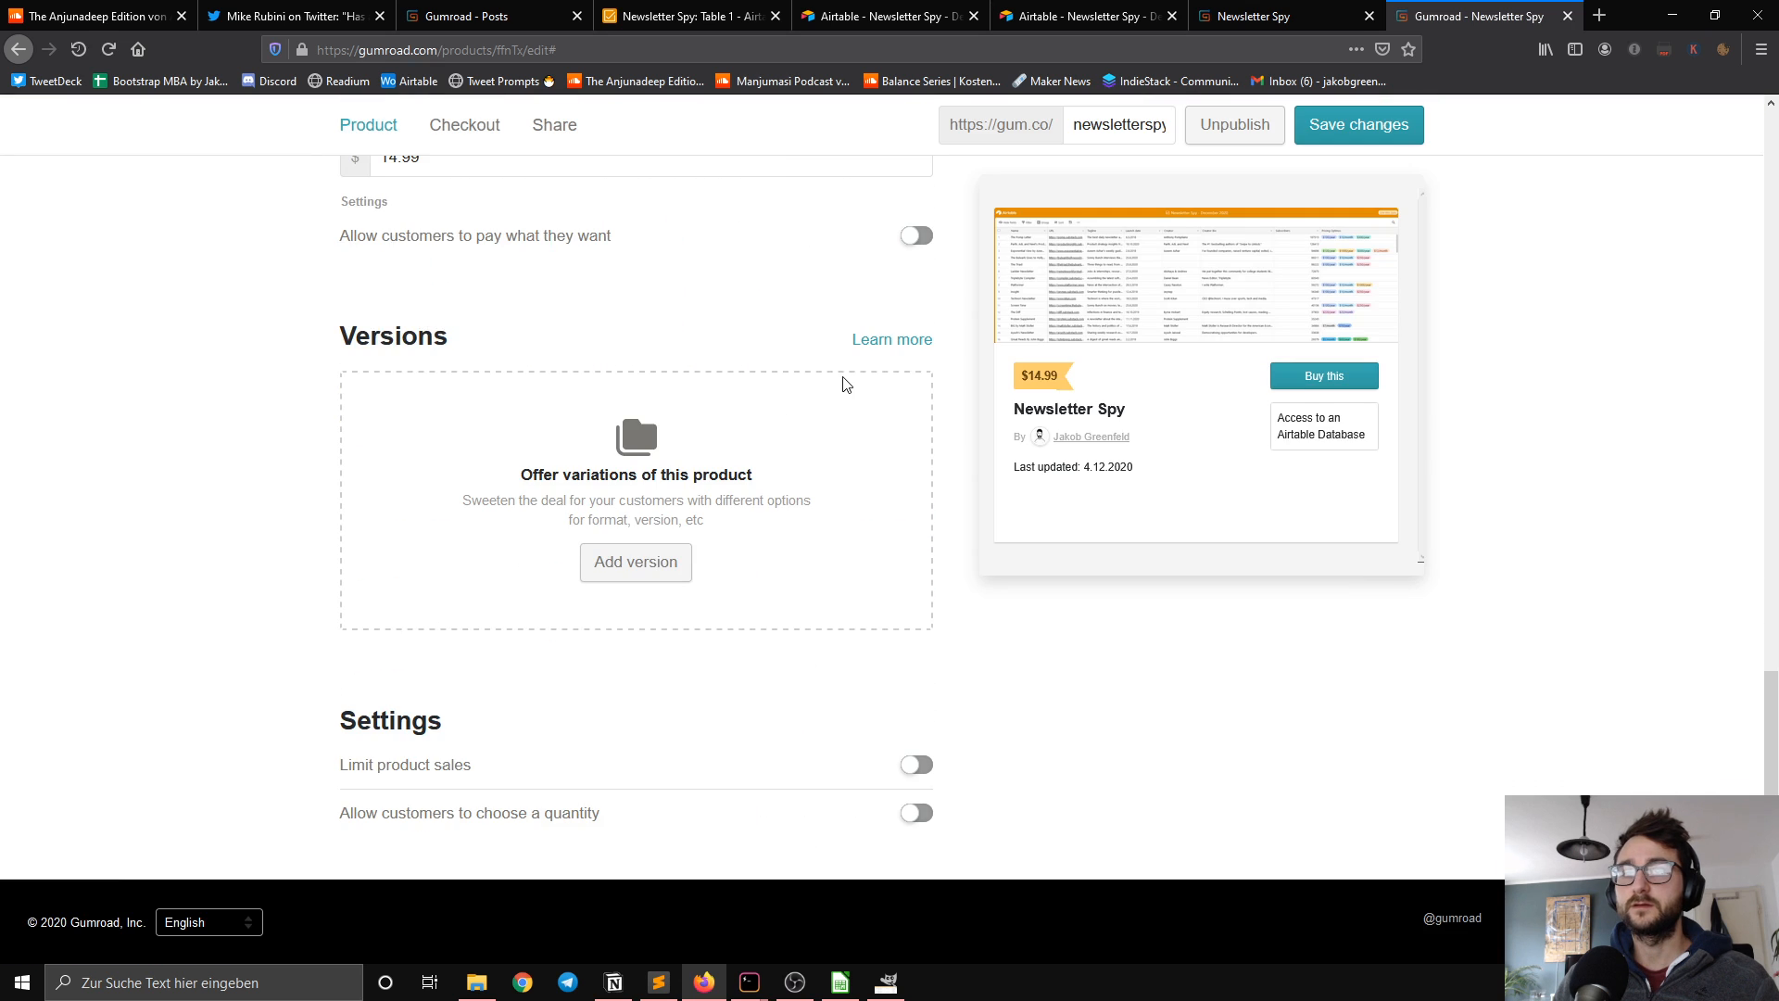
{"action": "scroll", "coordinate": [728, 468], "scroll_direction": "up", "scroll_amount": 12}
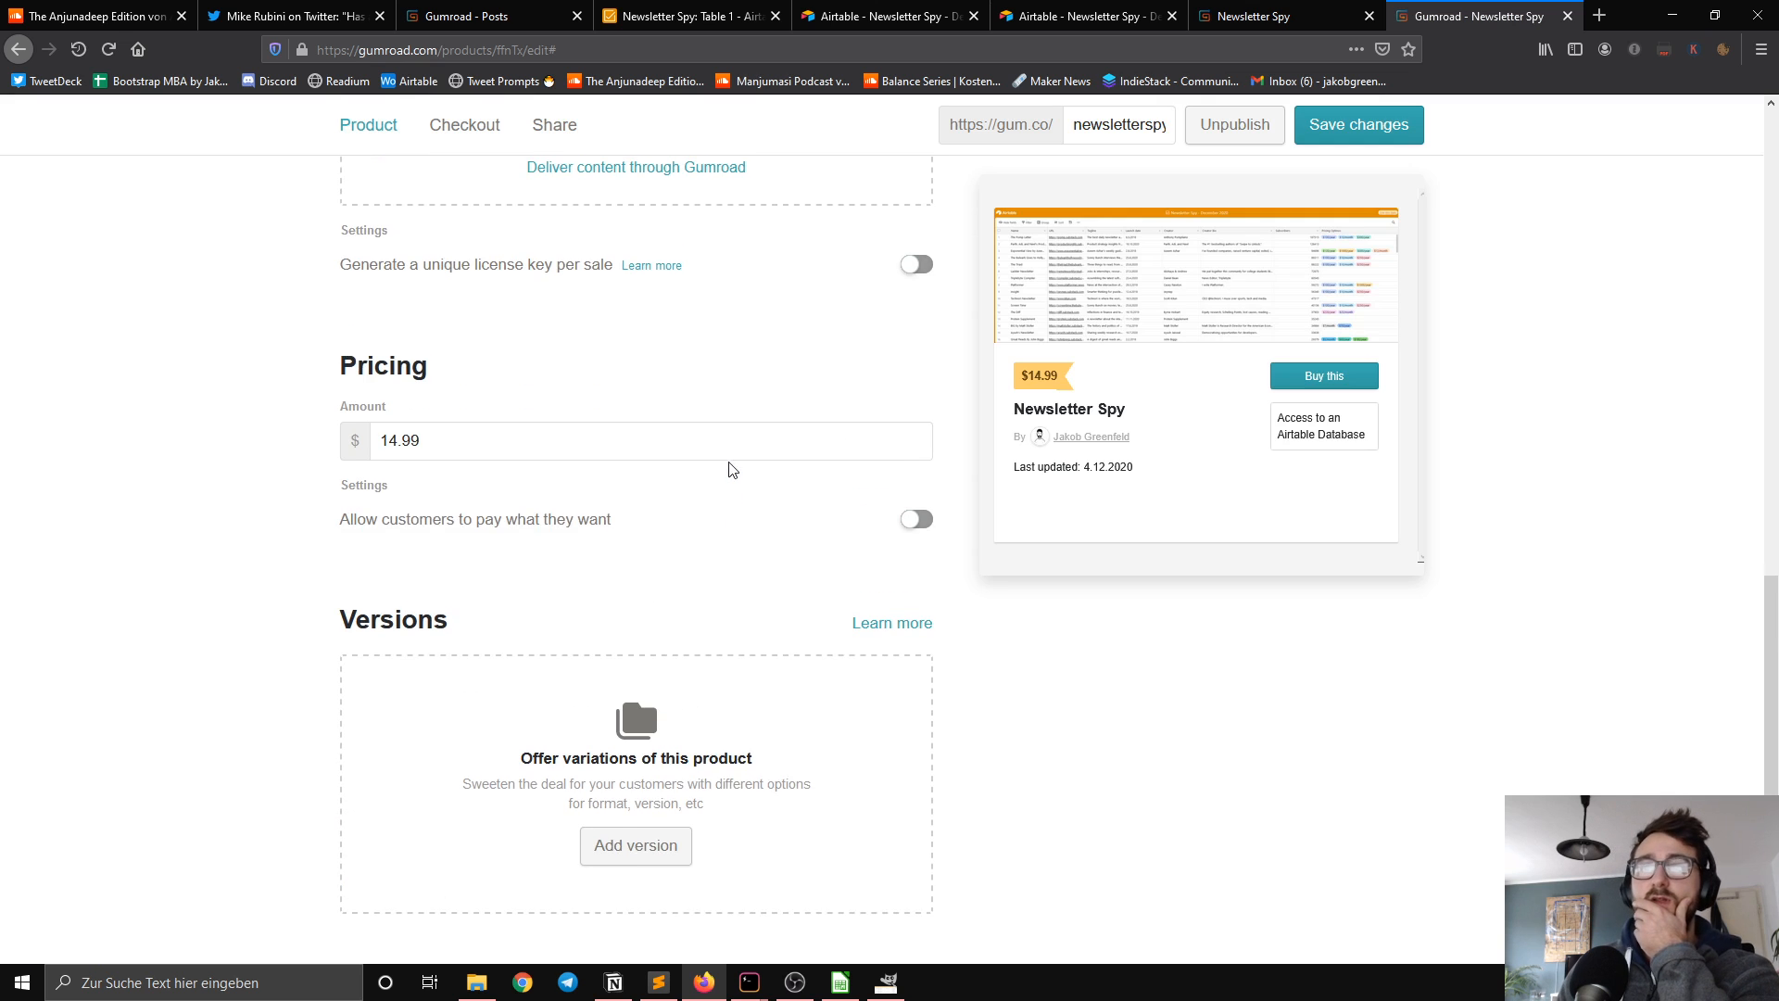
{"action": "scroll", "coordinate": [809, 474], "scroll_direction": "up", "scroll_amount": 5}
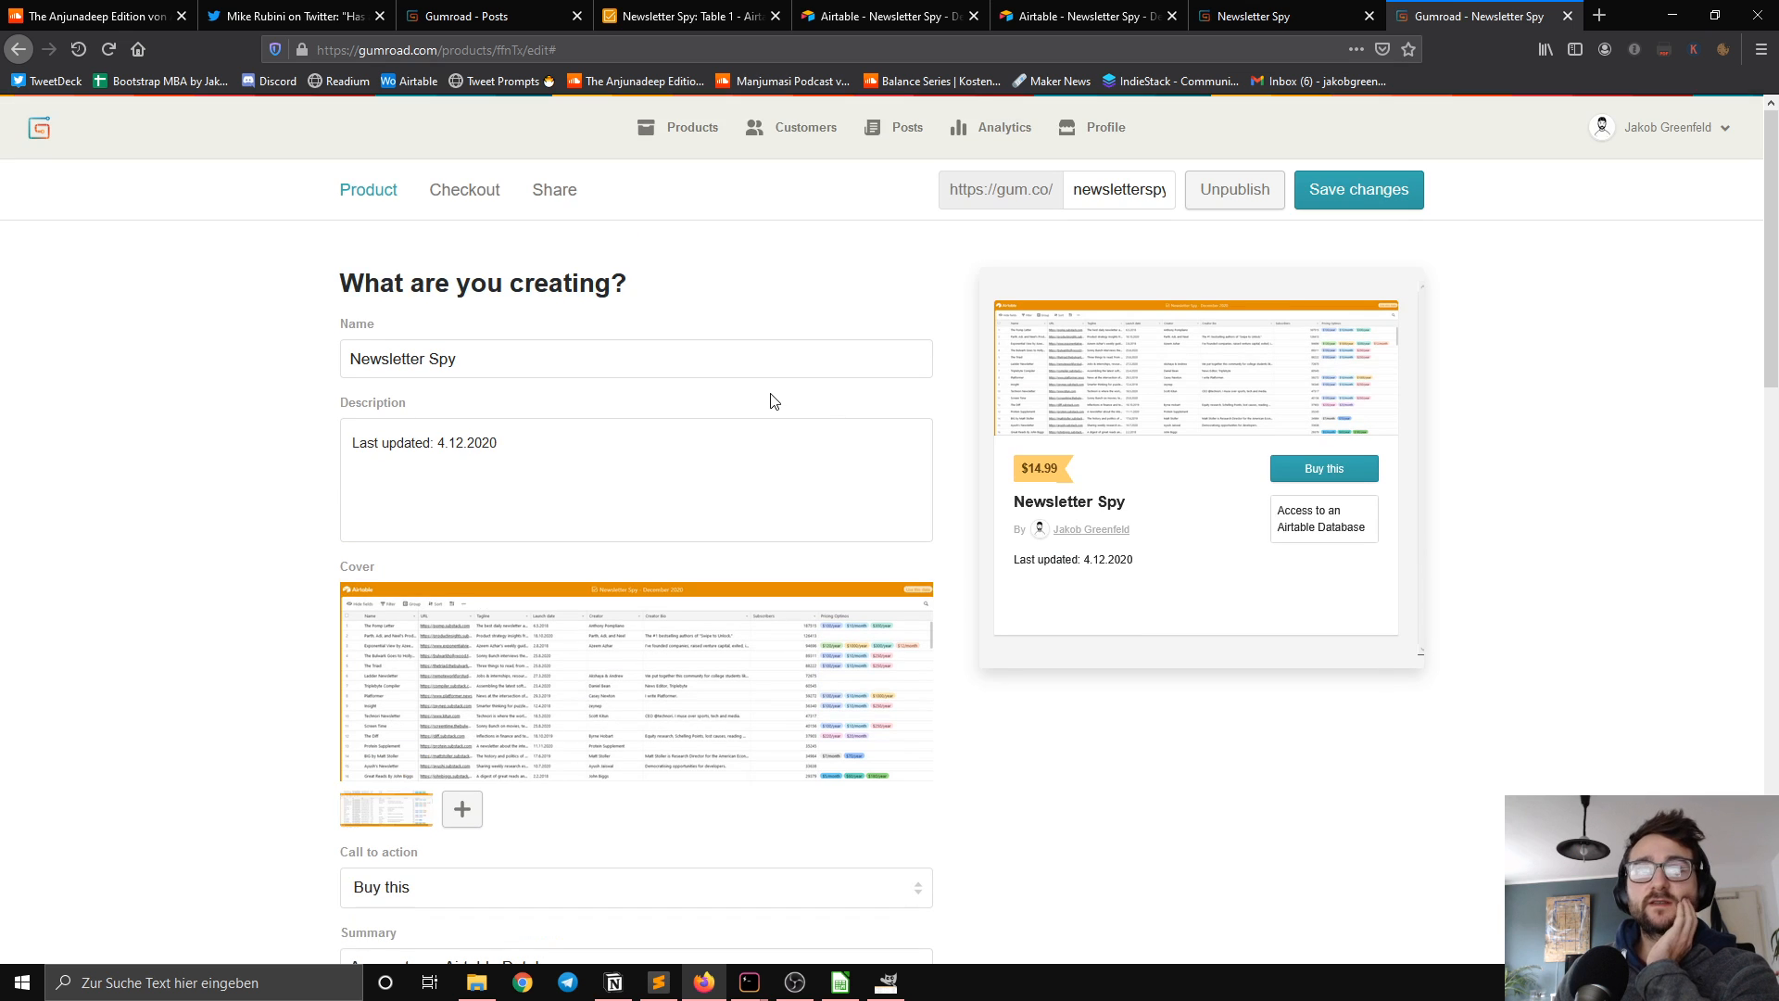
{"action": "scroll", "coordinate": [964, 523], "scroll_direction": "down", "scroll_amount": 15}
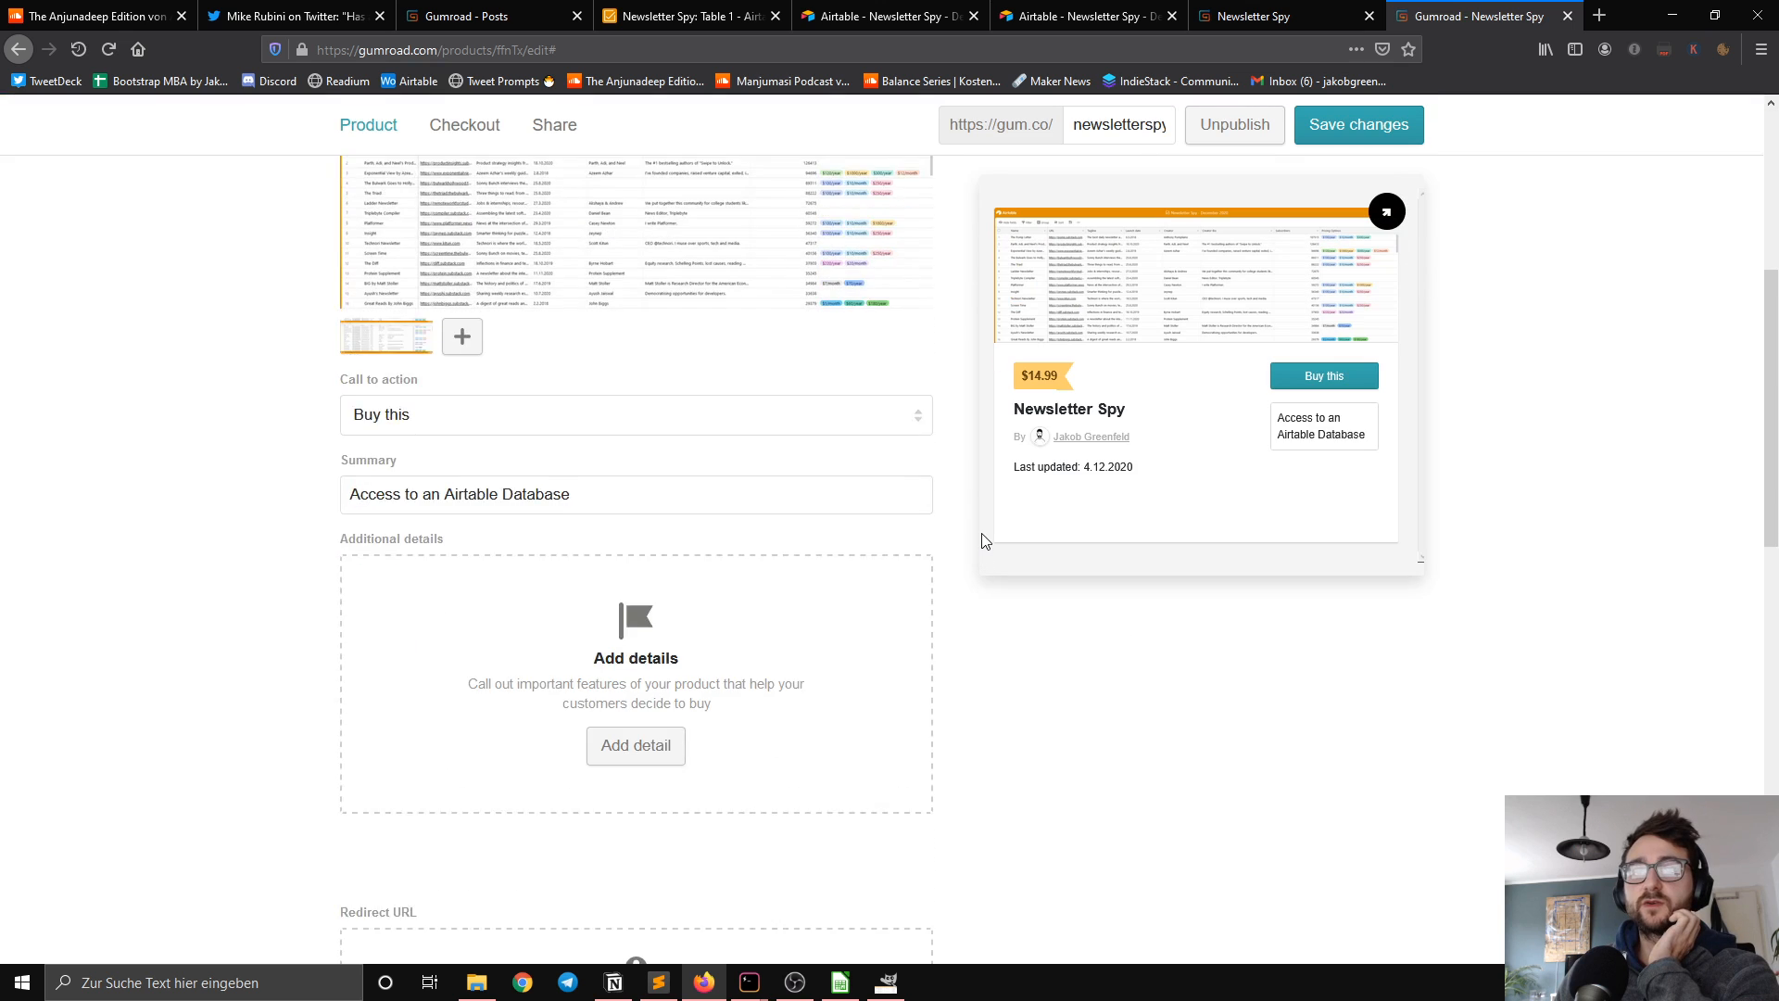
{"action": "scroll", "coordinate": [973, 531], "scroll_direction": "down", "scroll_amount": 5}
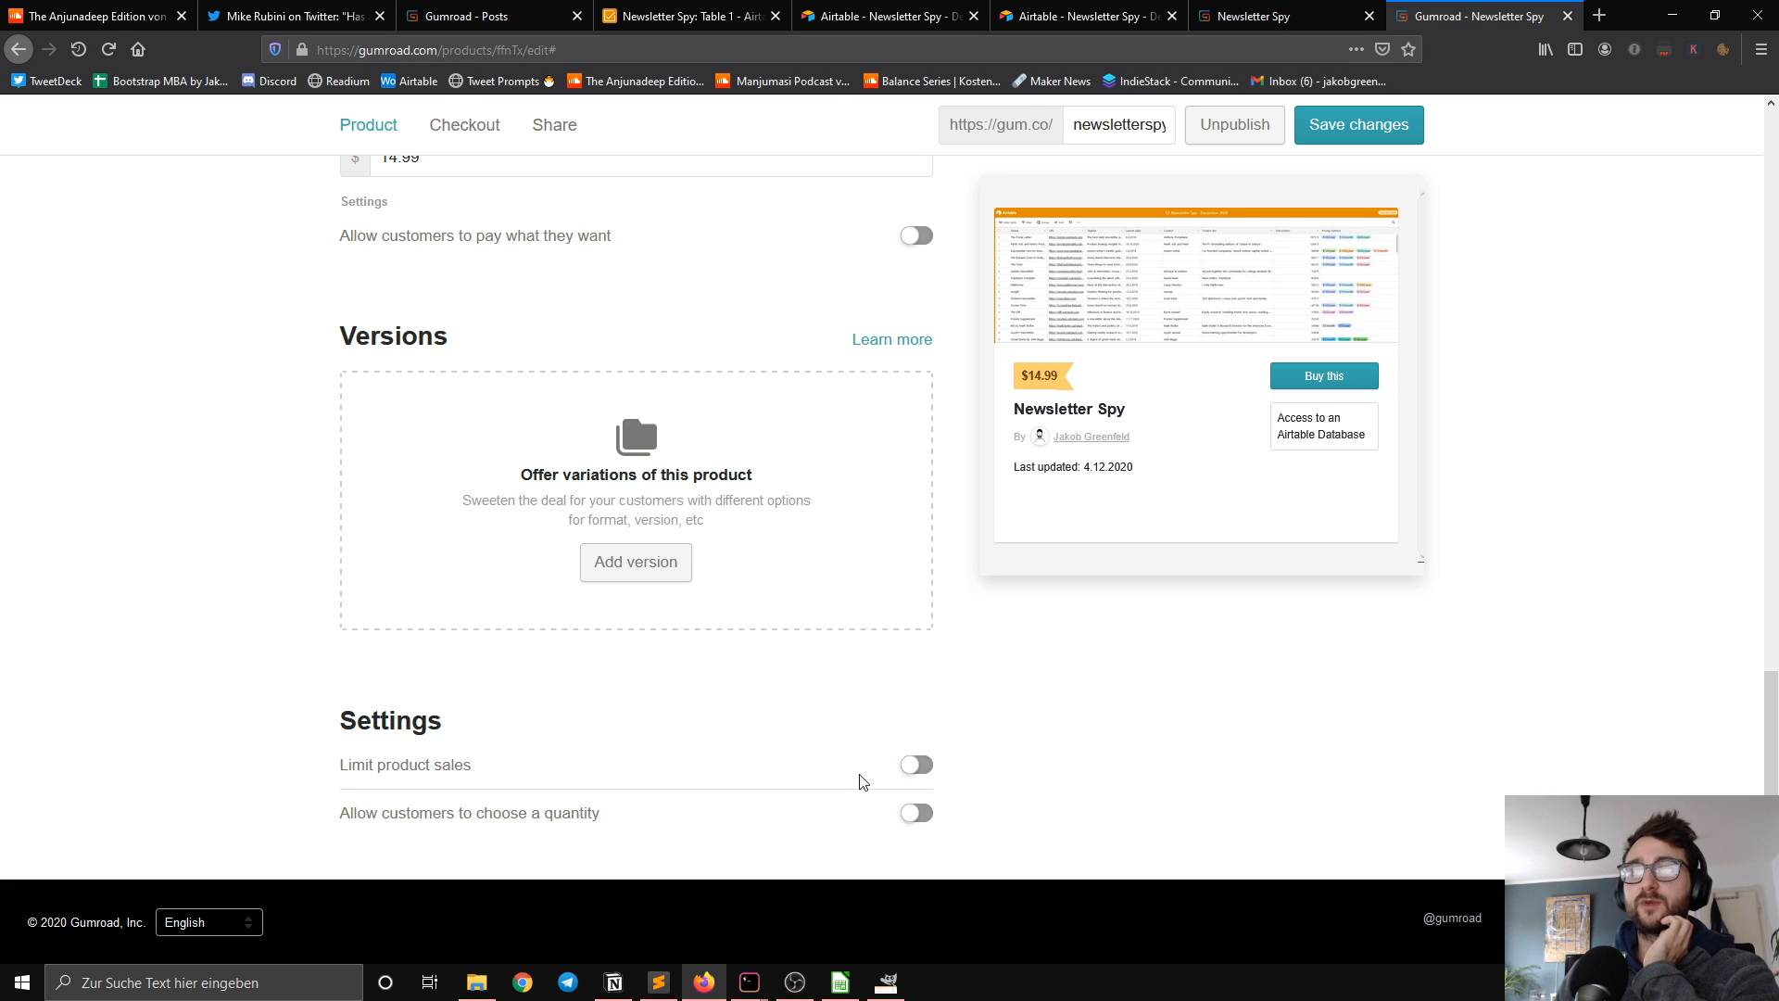
{"action": "scroll", "coordinate": [857, 777], "scroll_direction": "up", "scroll_amount": 6}
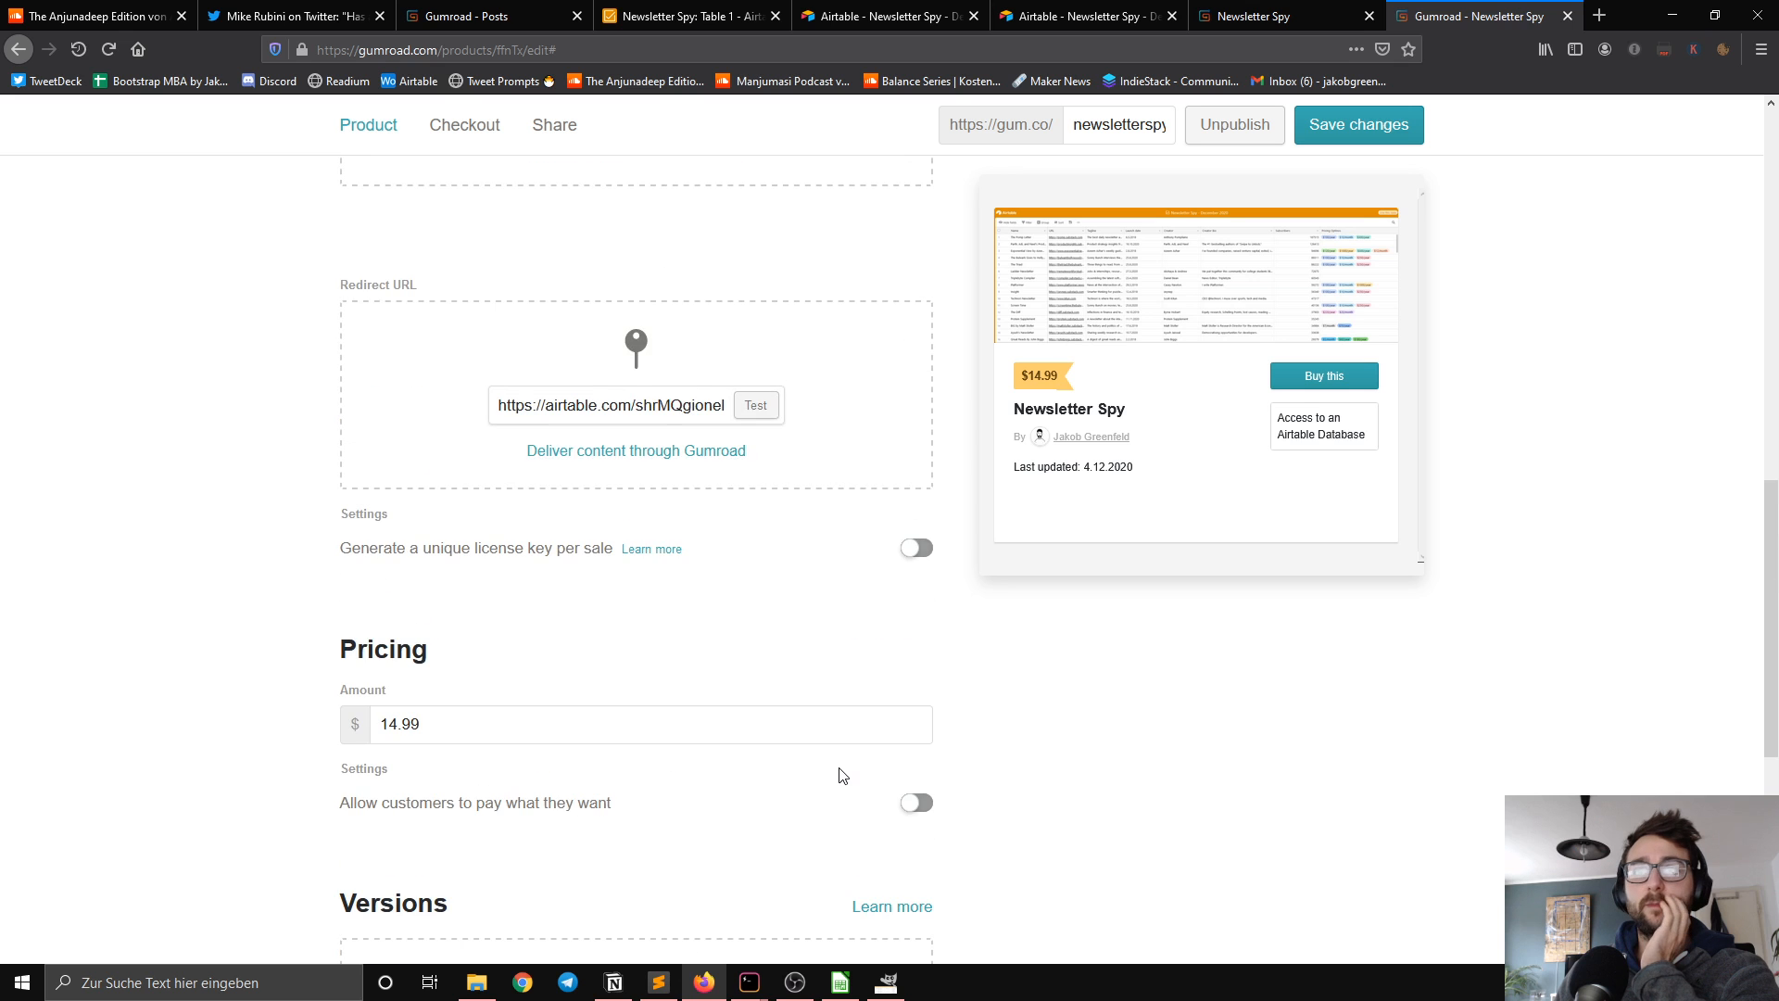
{"action": "scroll", "coordinate": [841, 776], "scroll_direction": "up", "scroll_amount": 9}
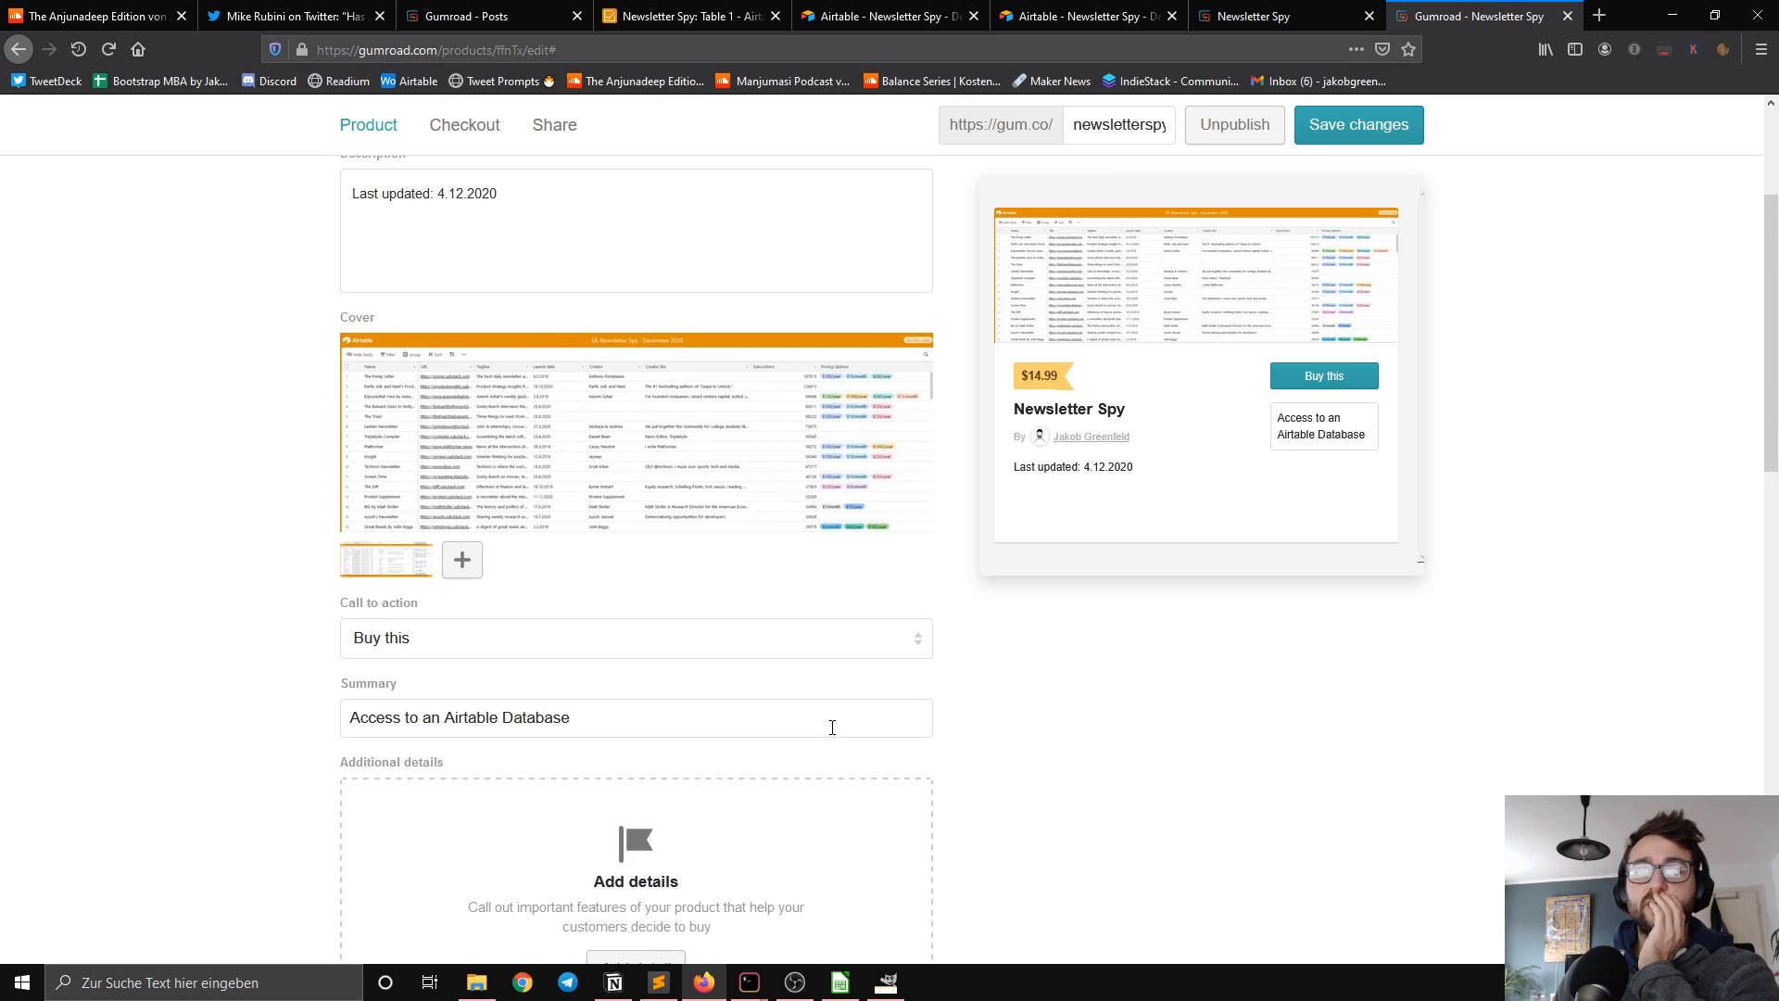
{"action": "scroll", "coordinate": [832, 727], "scroll_direction": "up", "scroll_amount": 3}
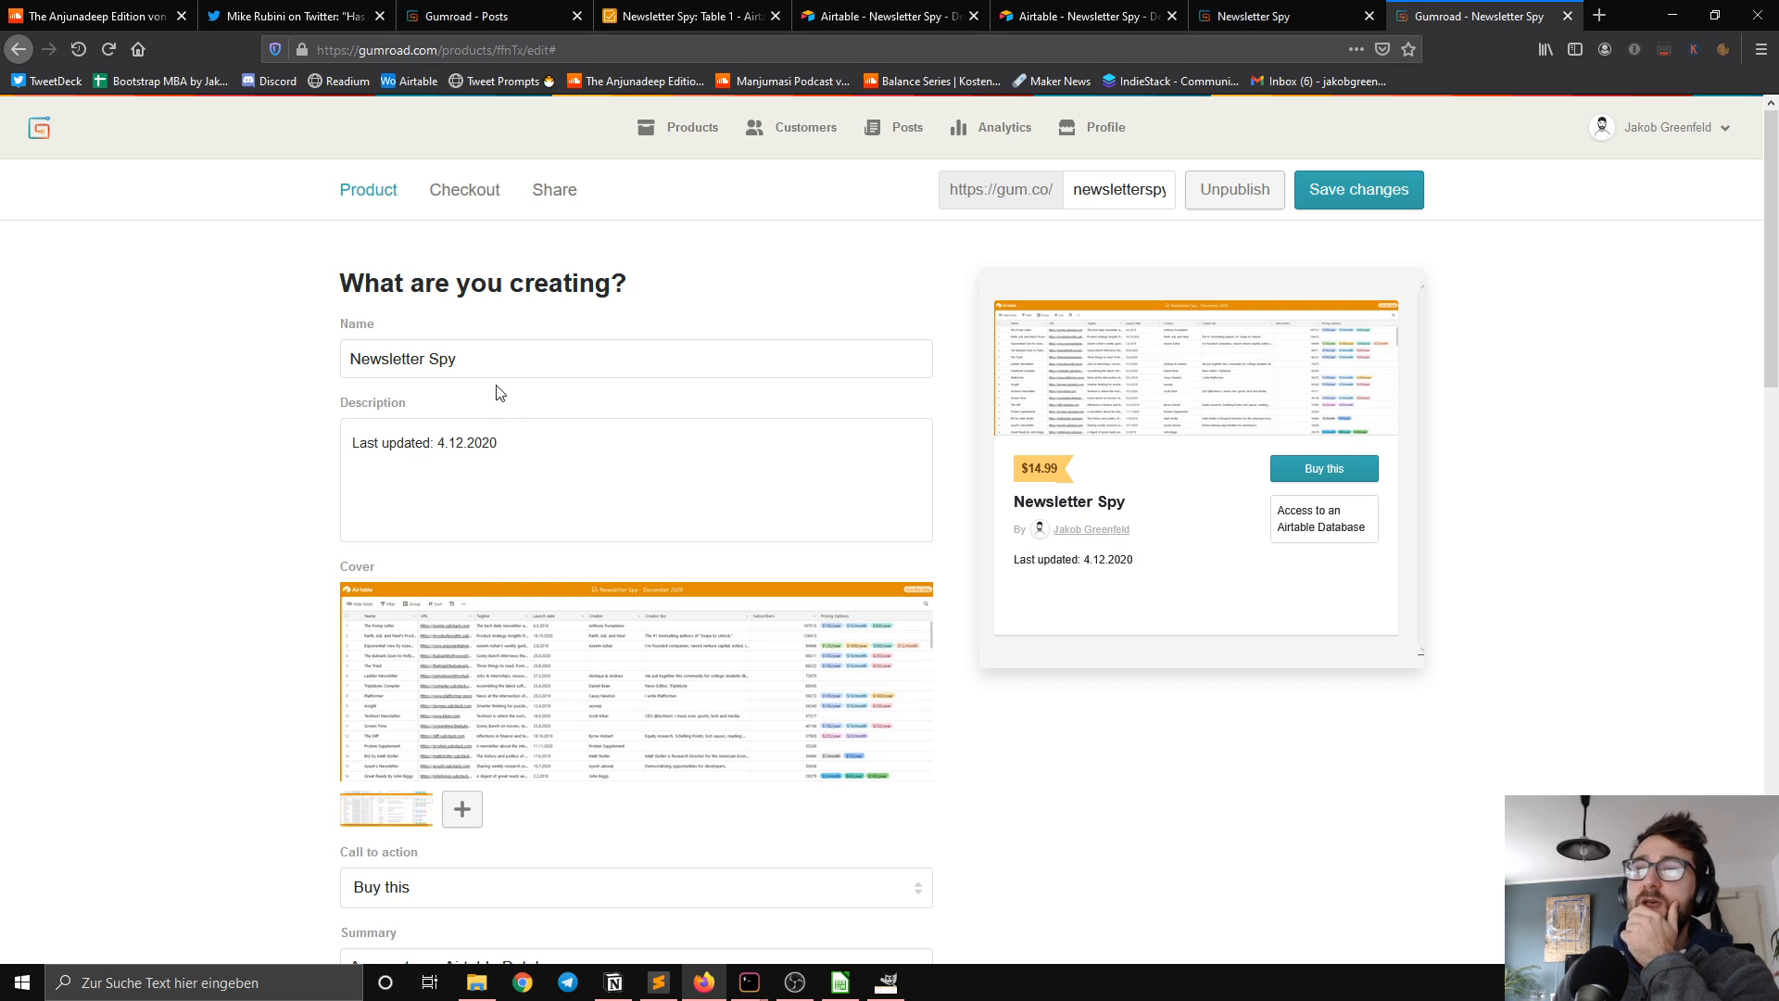
{"action": "scroll", "coordinate": [492, 369], "scroll_direction": "down", "scroll_amount": 9}
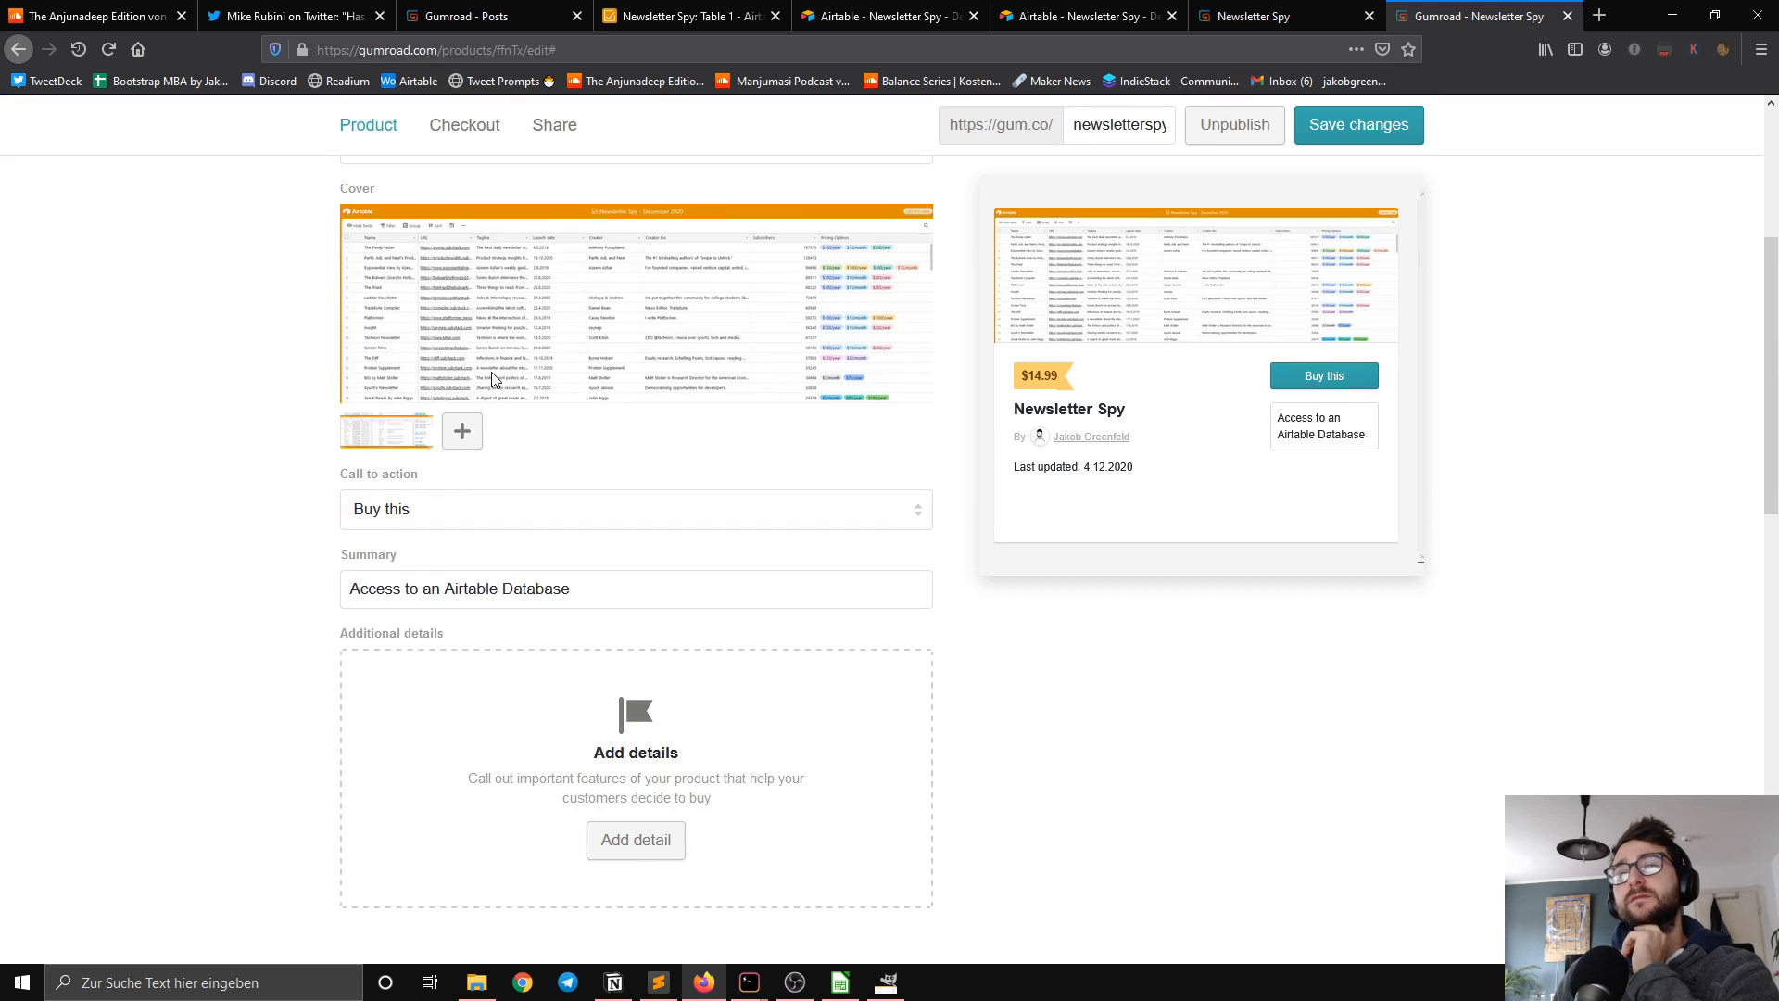
{"action": "scroll", "coordinate": [645, 387], "scroll_direction": "down", "scroll_amount": 10}
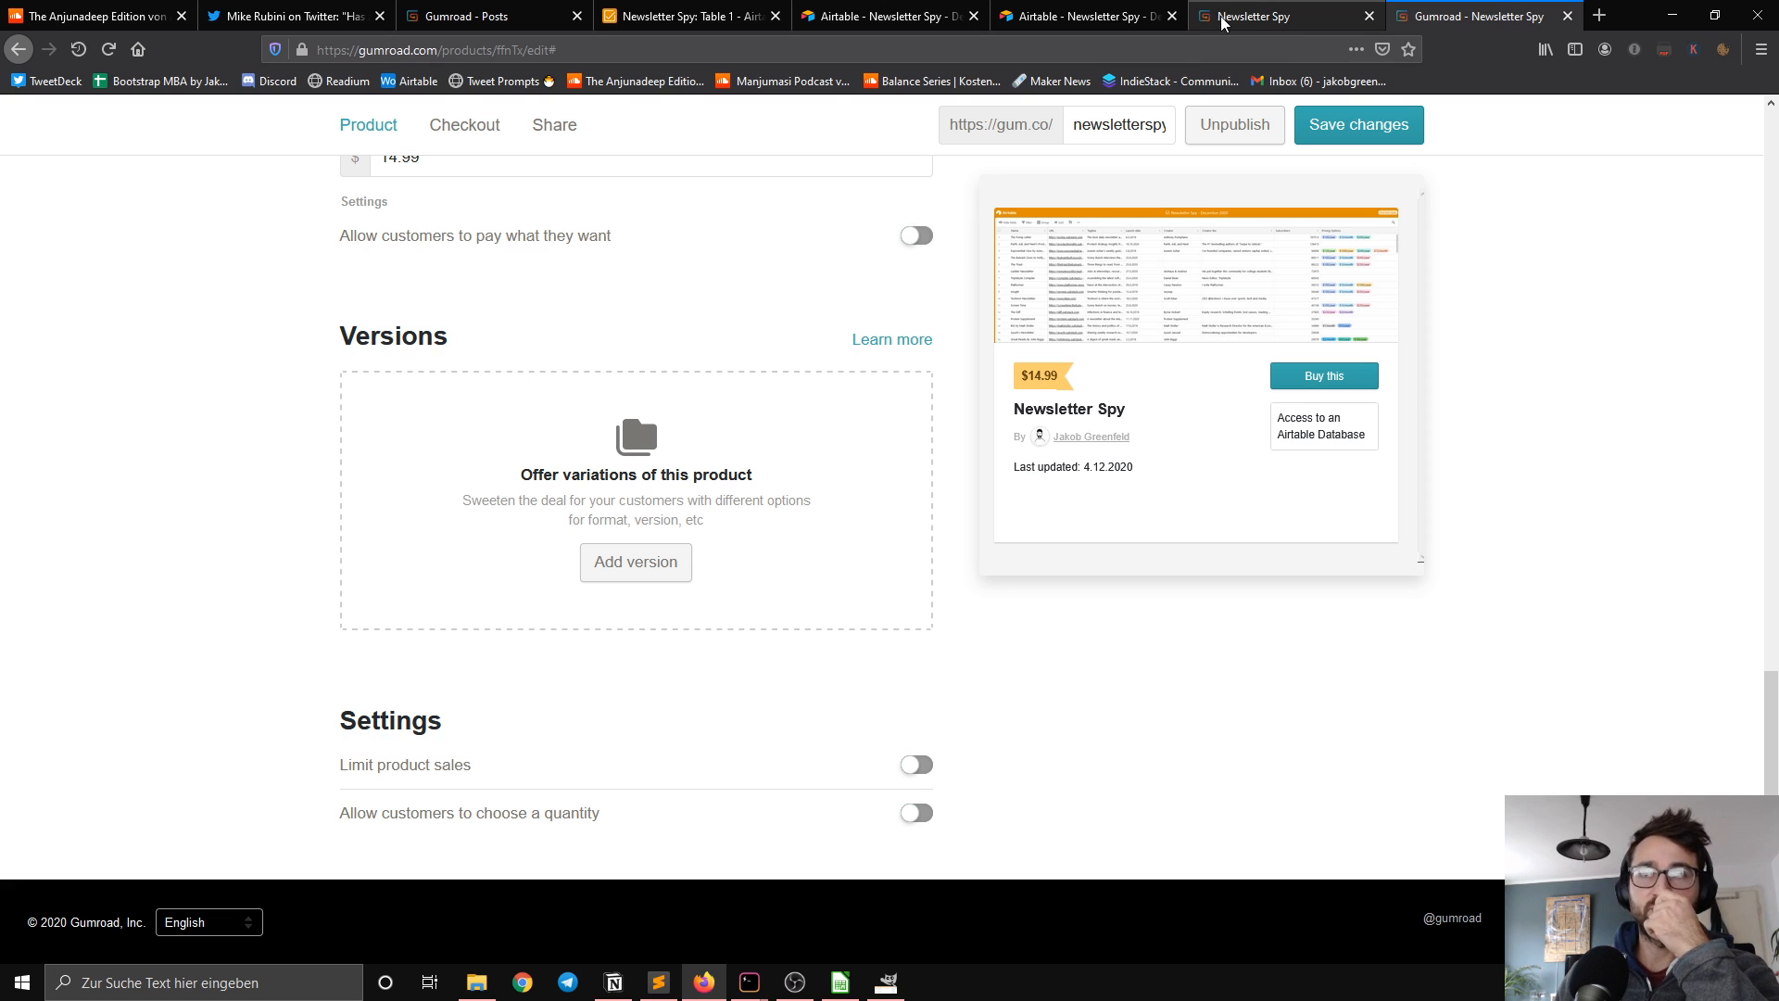
Step: Return to the Gumroad post draft and title it "Newsletter Spy December 2020"
{"action": "left_click", "coordinate": [487, 19]}
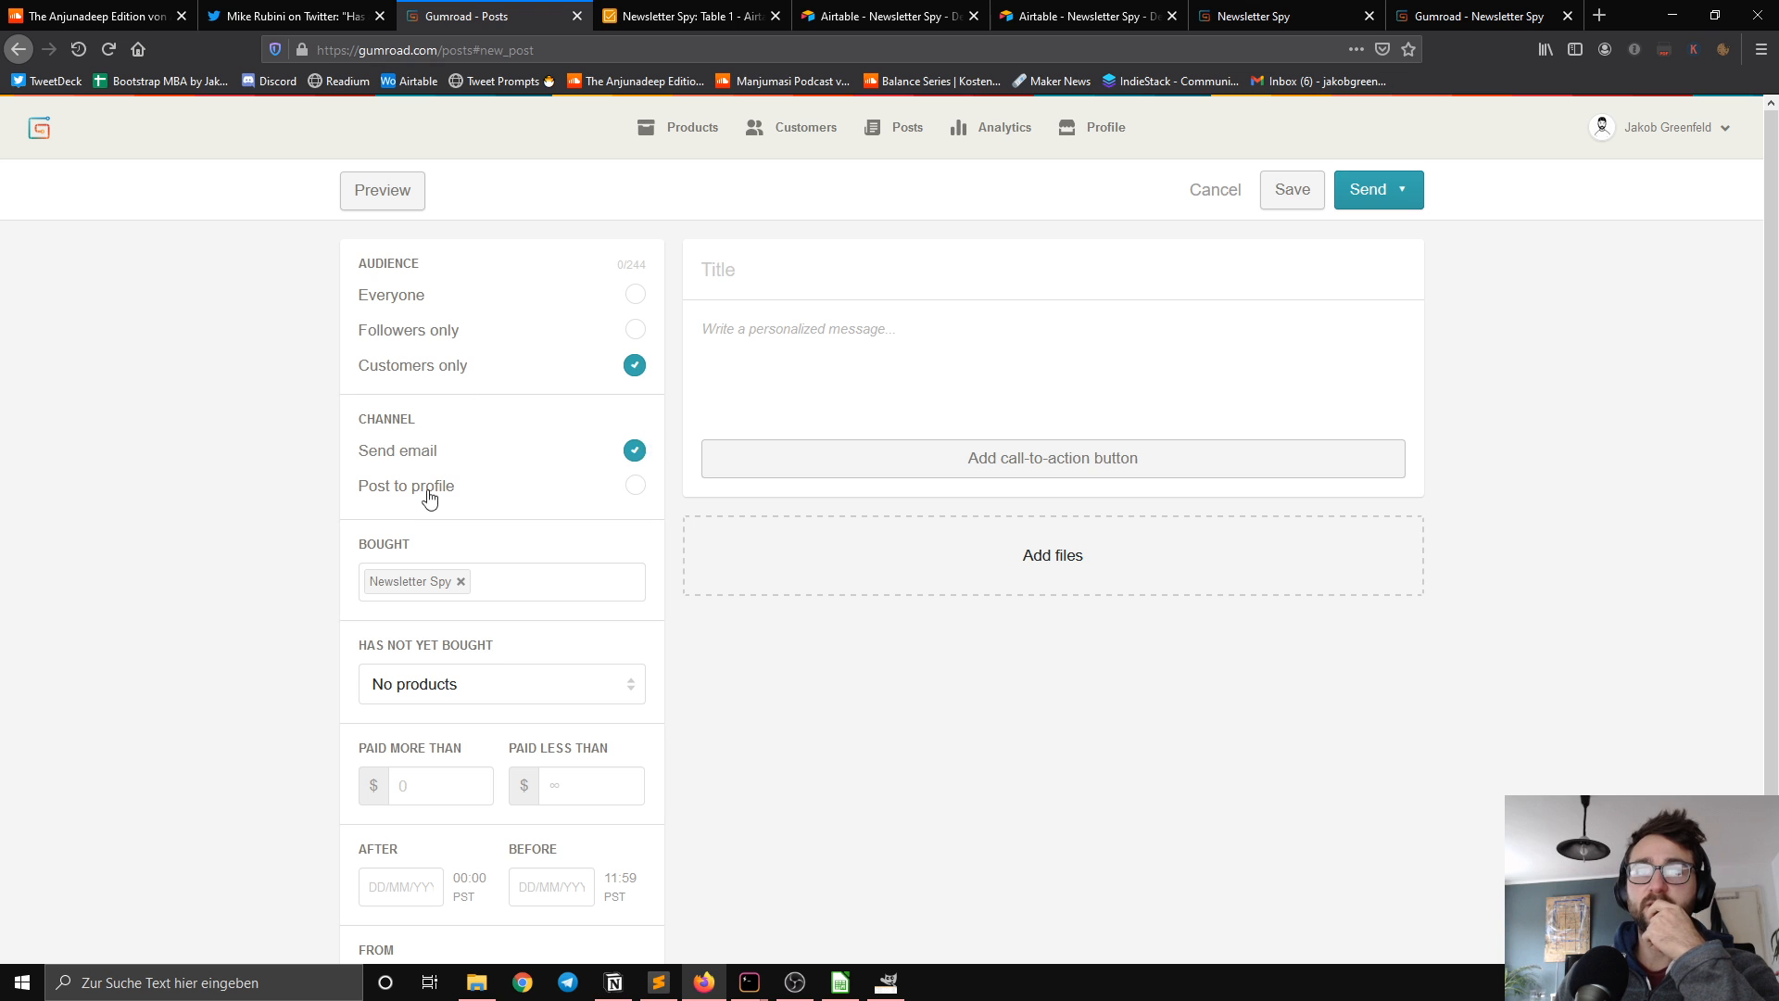
{"action": "scroll", "coordinate": [190, 486], "scroll_direction": "down", "scroll_amount": 2}
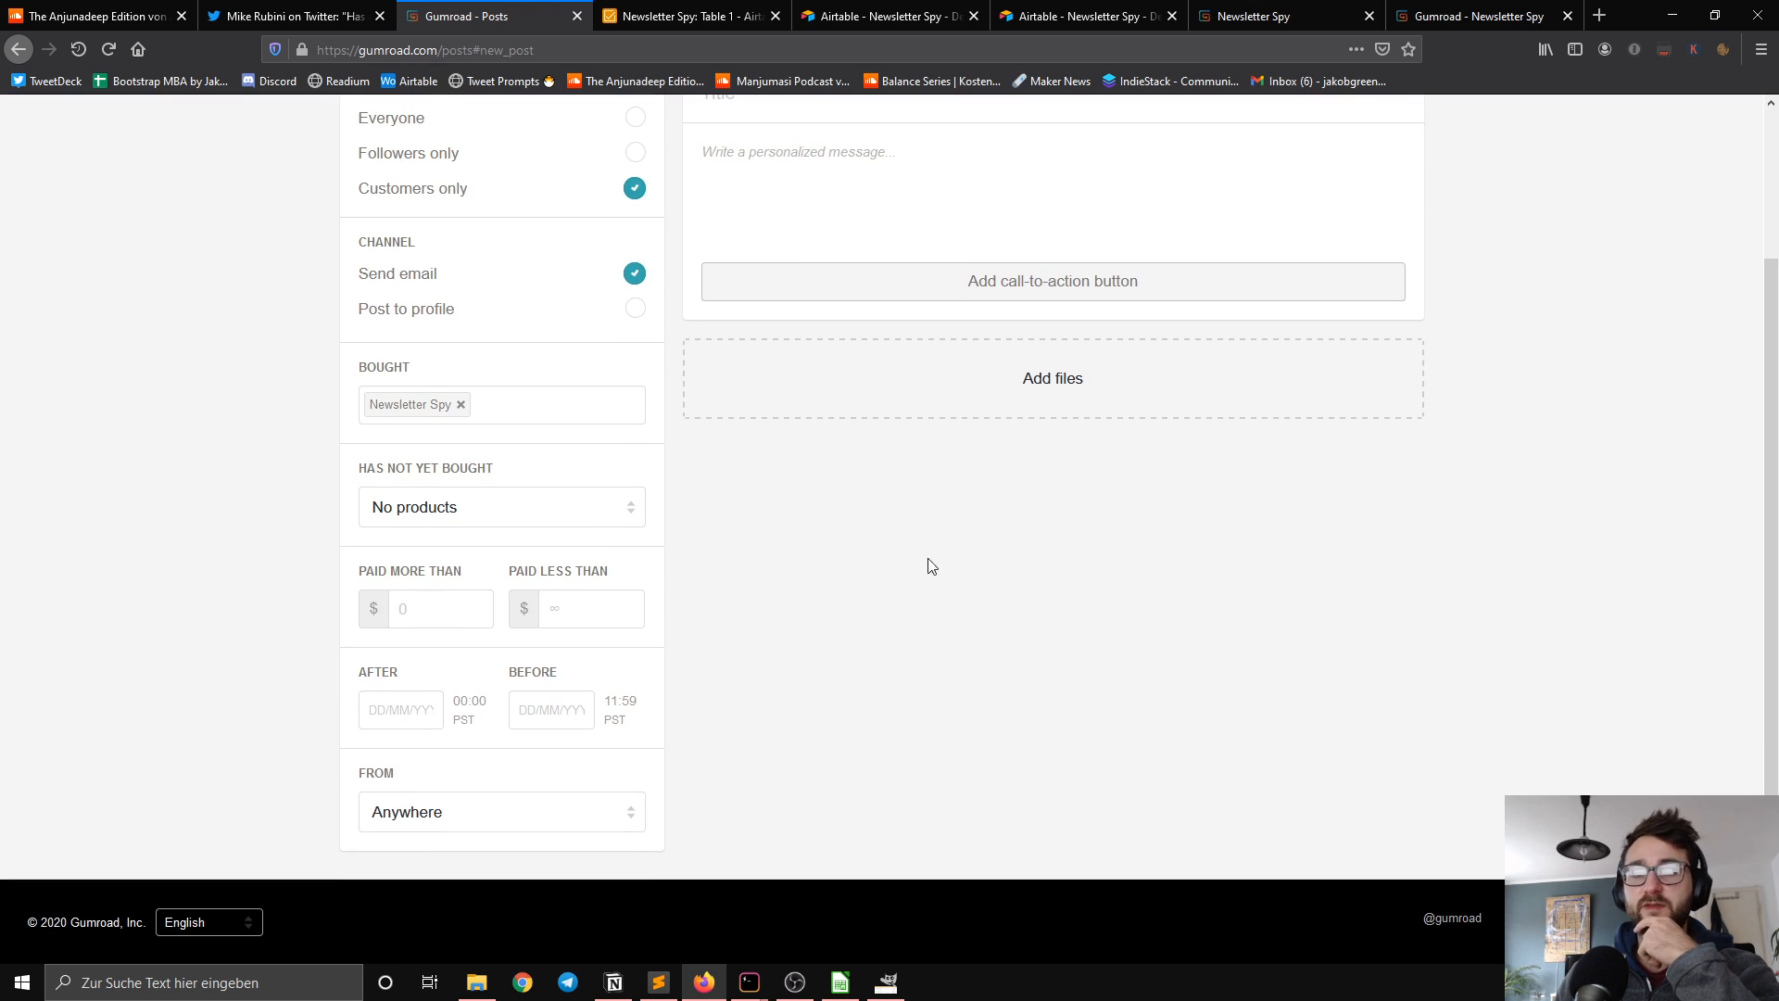
{"action": "scroll", "coordinate": [908, 554], "scroll_direction": "up", "scroll_amount": 1}
{"action": "scroll", "coordinate": [907, 554], "scroll_direction": "up", "scroll_amount": 1}
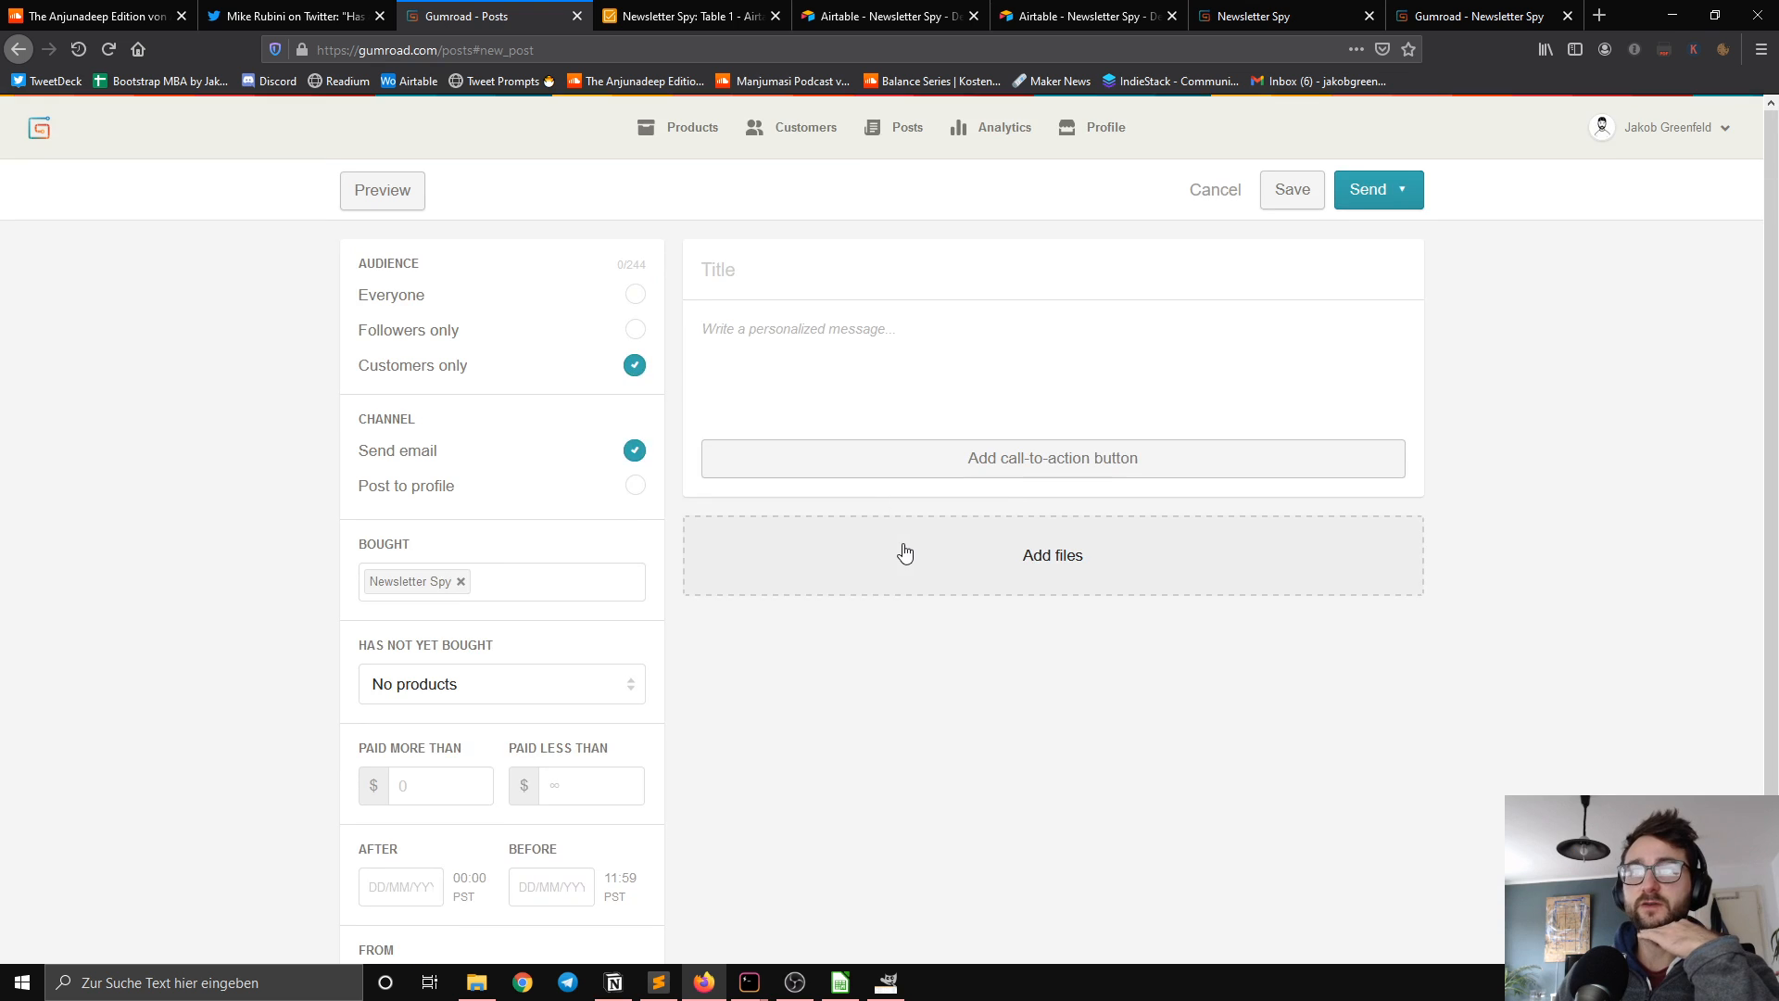
{"action": "left_click", "coordinate": [802, 260]}
{"action": "type", "text": "Ne"}
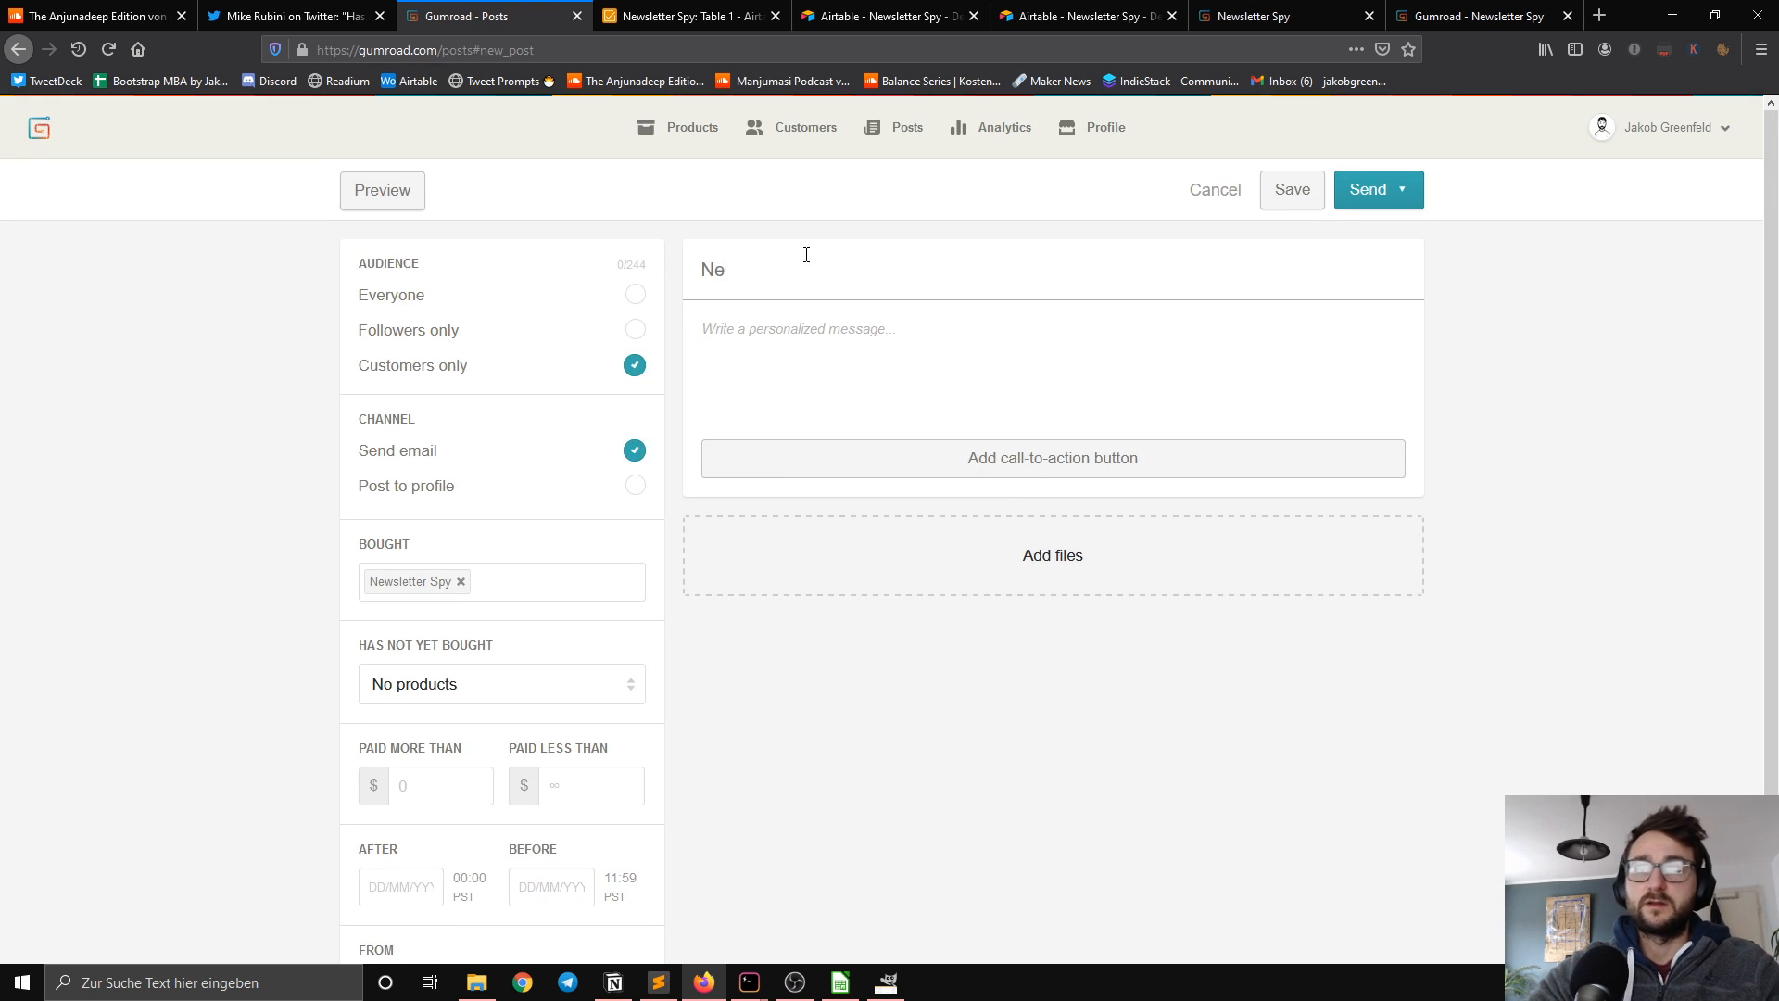
{"action": "type", "text": "wsletter Spy "}
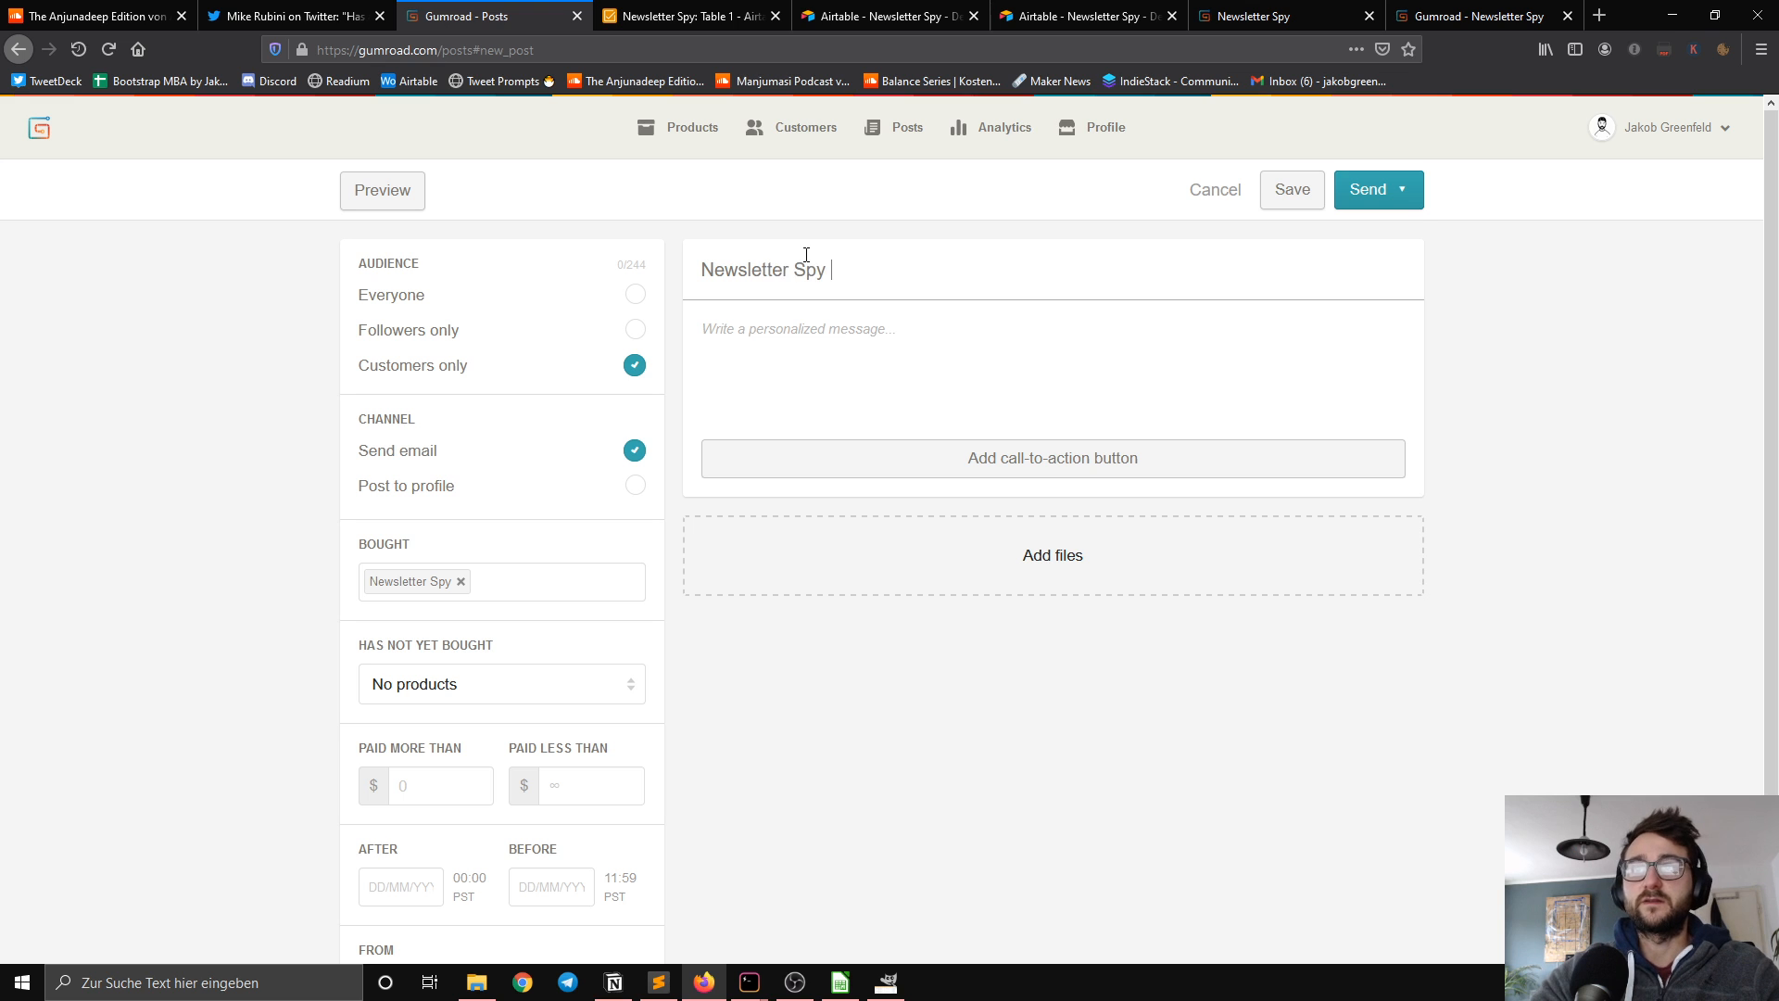
{"action": "type", "text": "Access"}
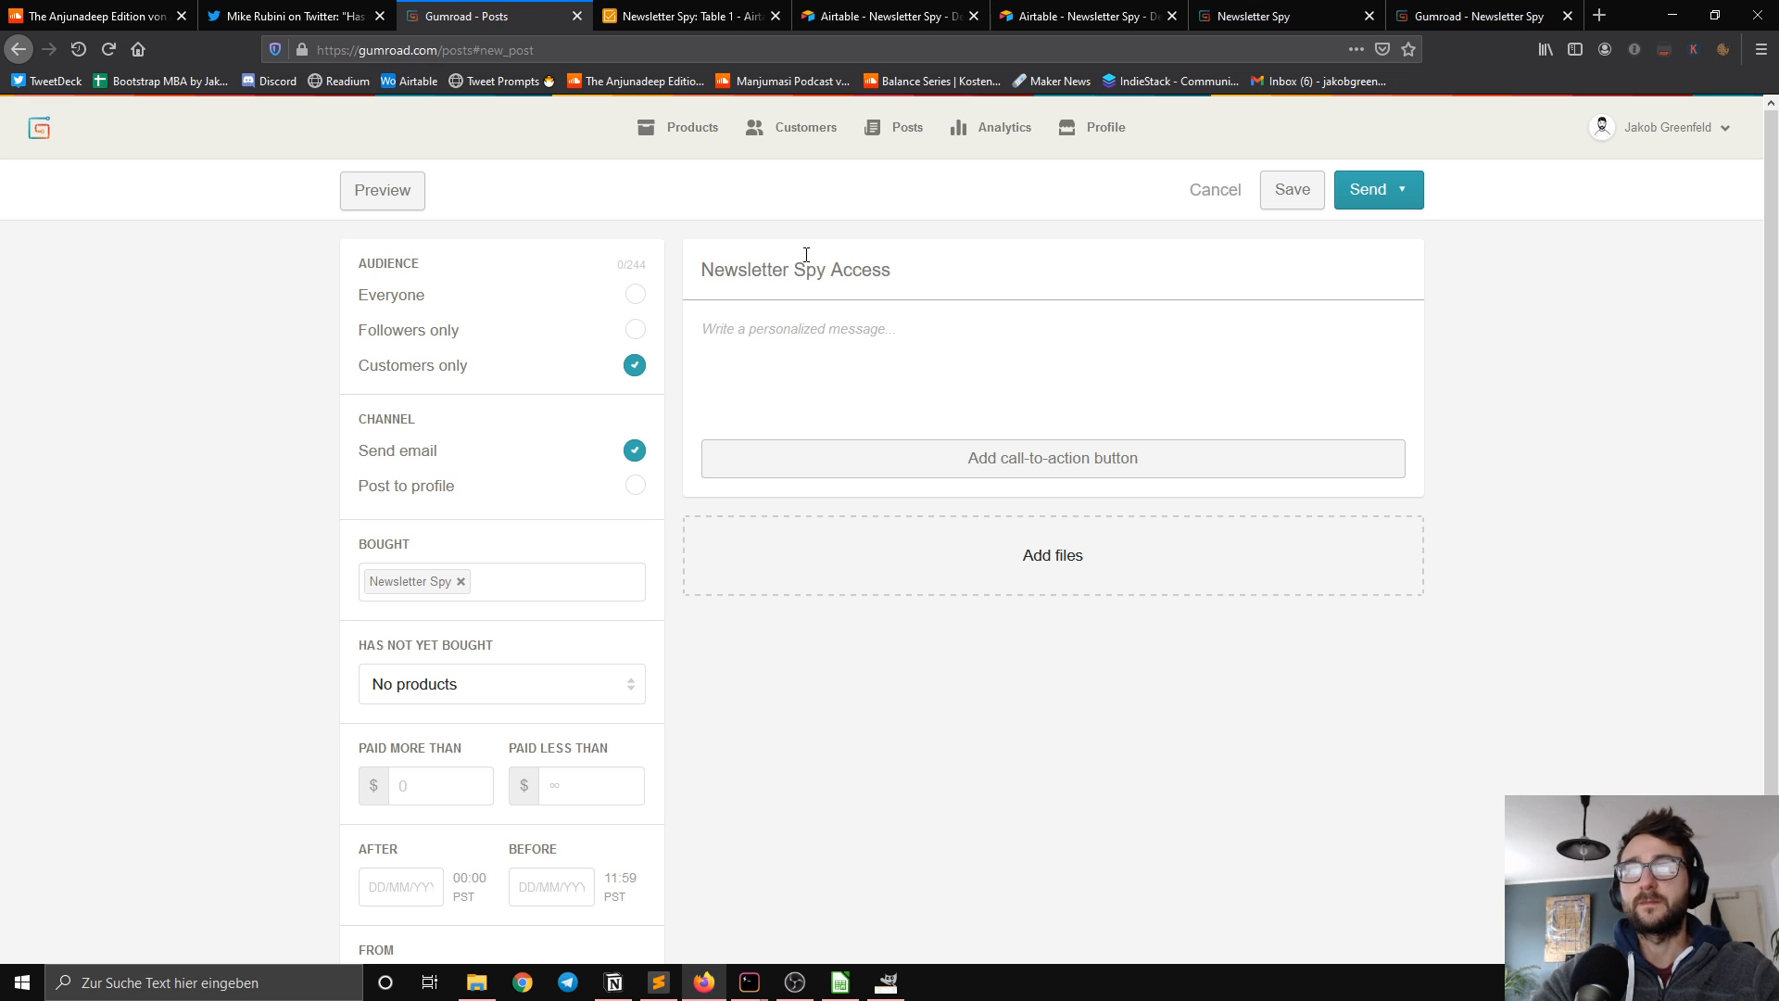
{"action": "type", "text": " Pass "}
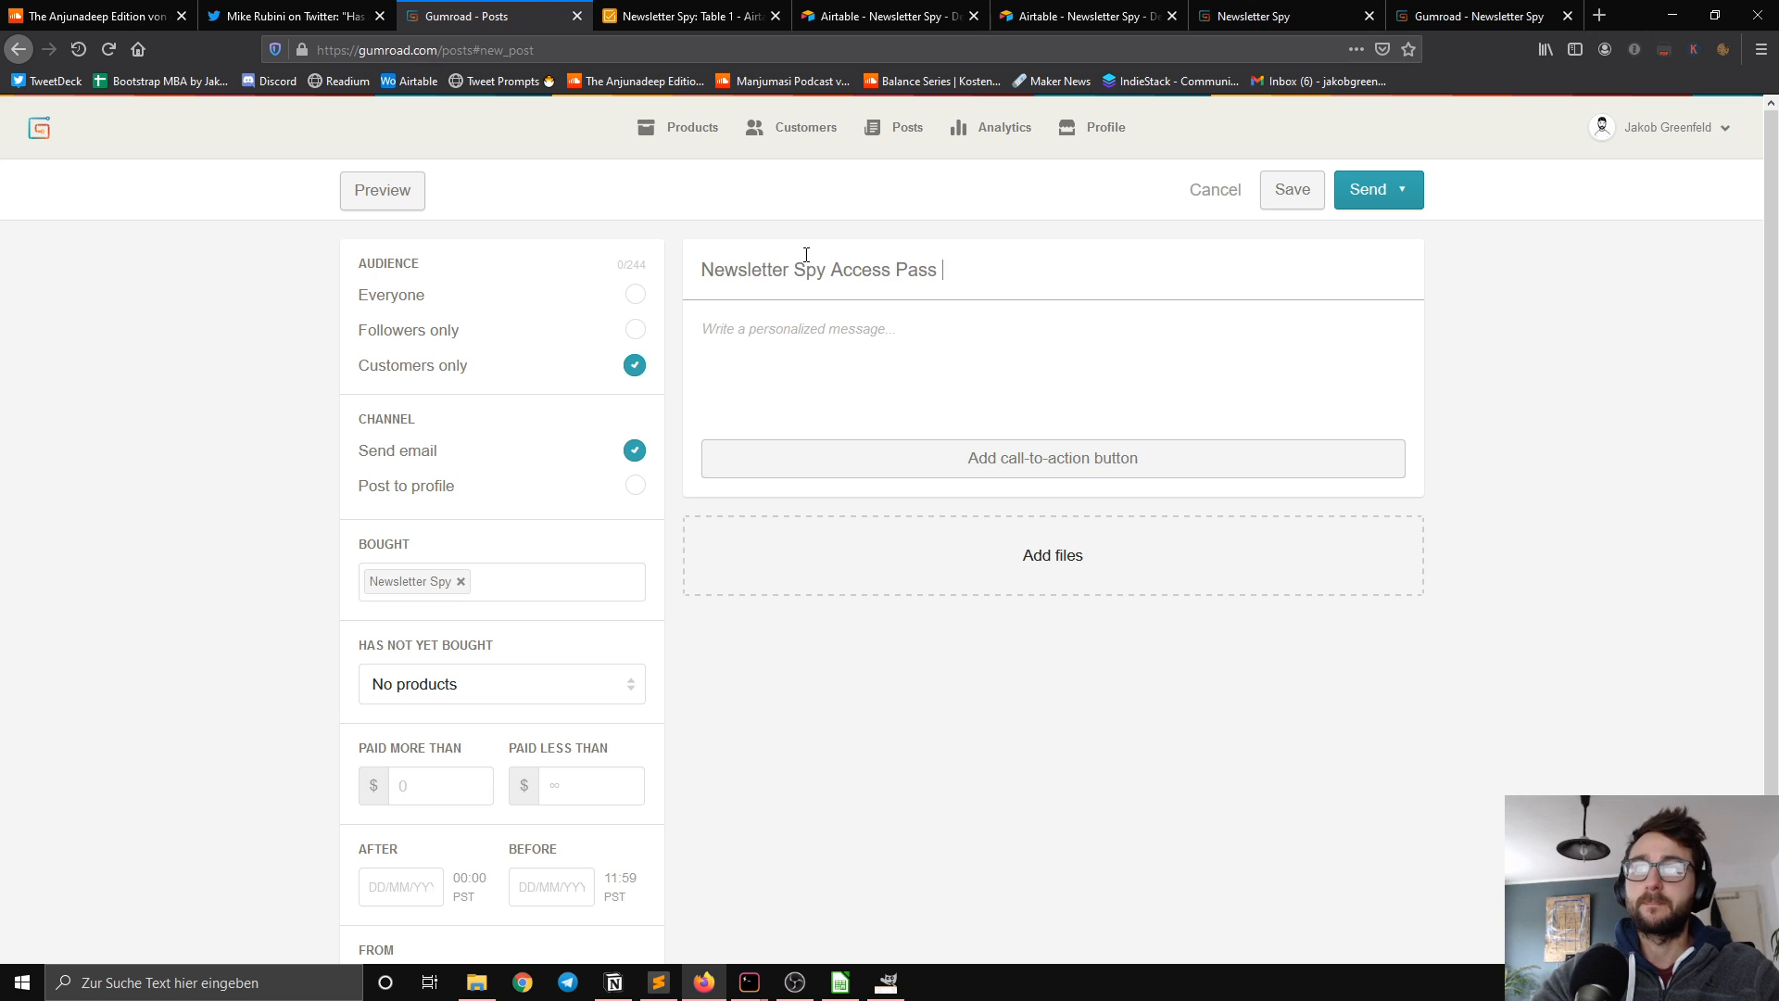
{"action": "type", "text": "De"}
{"action": "key", "text": "BackSpace"}
{"action": "key", "text": "BackSpace"}
{"action": "key", "text": "BackSpace"}
{"action": "key", "text": "BackSpace"}
{"action": "key", "text": "BackSpace"}
{"action": "key", "text": "BackSpace"}
{"action": "key", "text": "BackSpace"}
{"action": "key", "text": "BackSpace"}
{"action": "key", "text": "BackSpace"}
{"action": "key", "text": "BackSpace"}
{"action": "key", "text": "BackSpace"}
{"action": "key", "text": "BackSpace"}
{"action": "key", "text": "BackSpace"}
{"action": "key", "text": "BackSpace"}
{"action": "type", "text": "December 2020"}
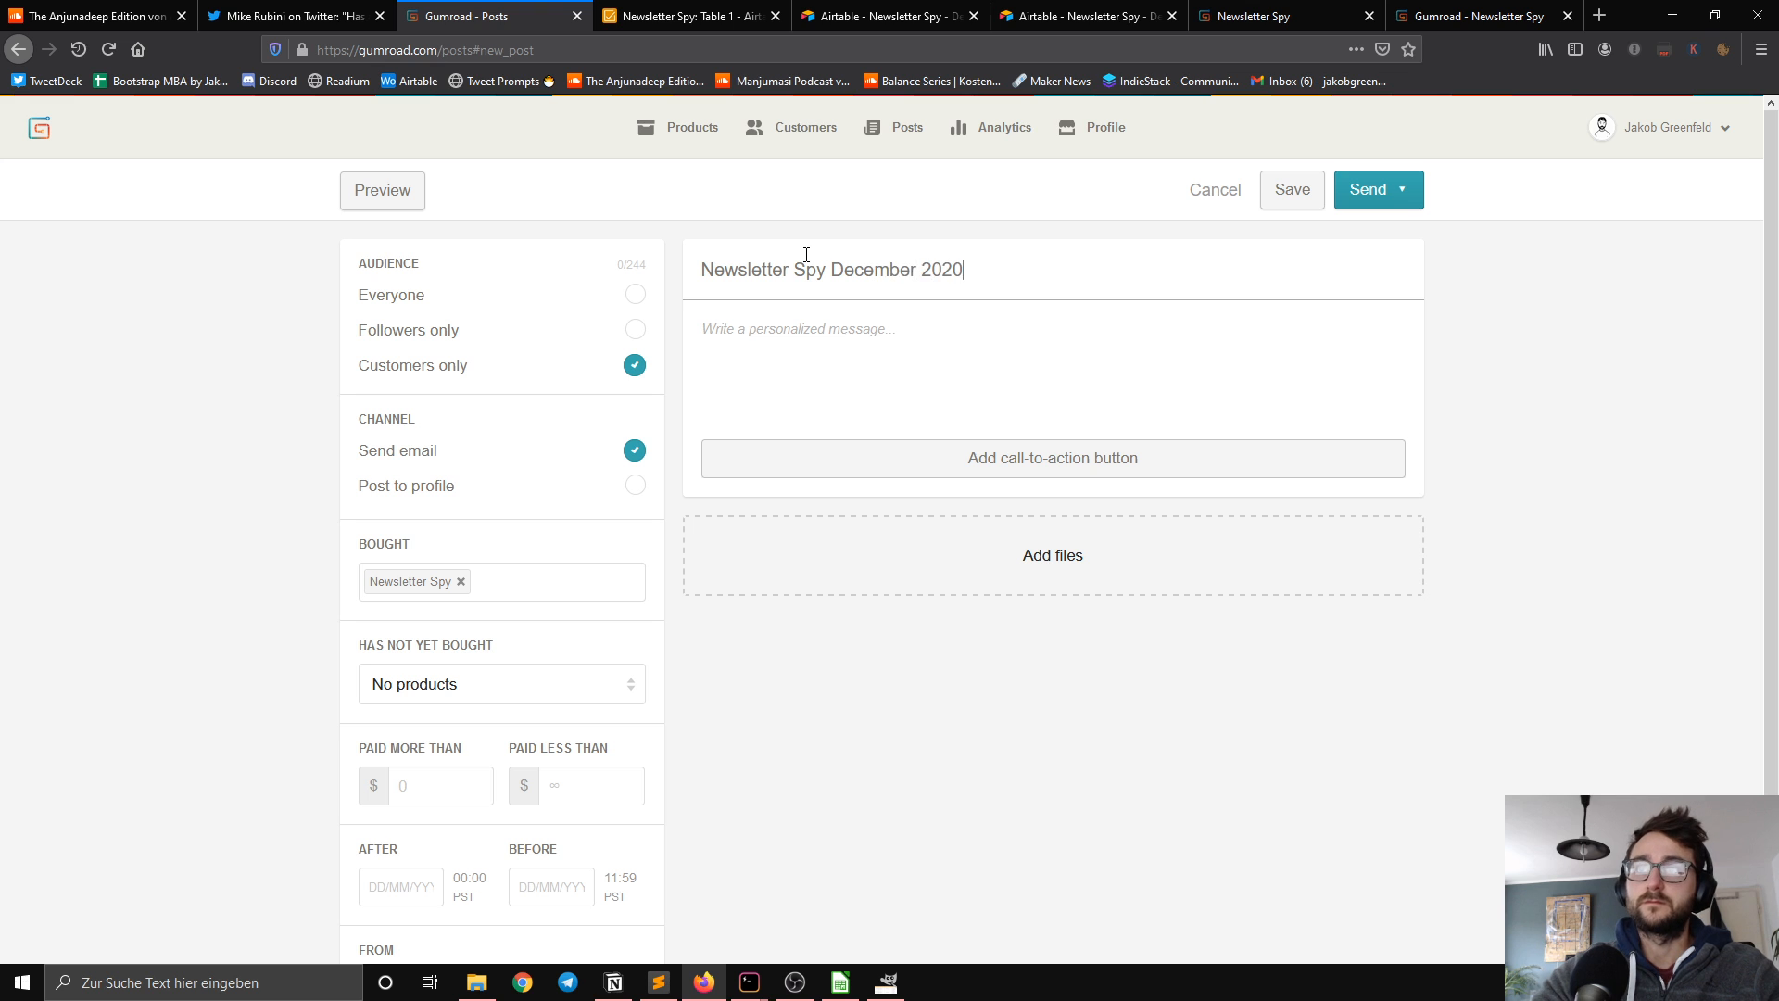
Step: Begin the post message with the greeting "Hi!" and a separate paragraph reading "You can access the data here."
{"action": "left_click", "coordinate": [813, 317]}
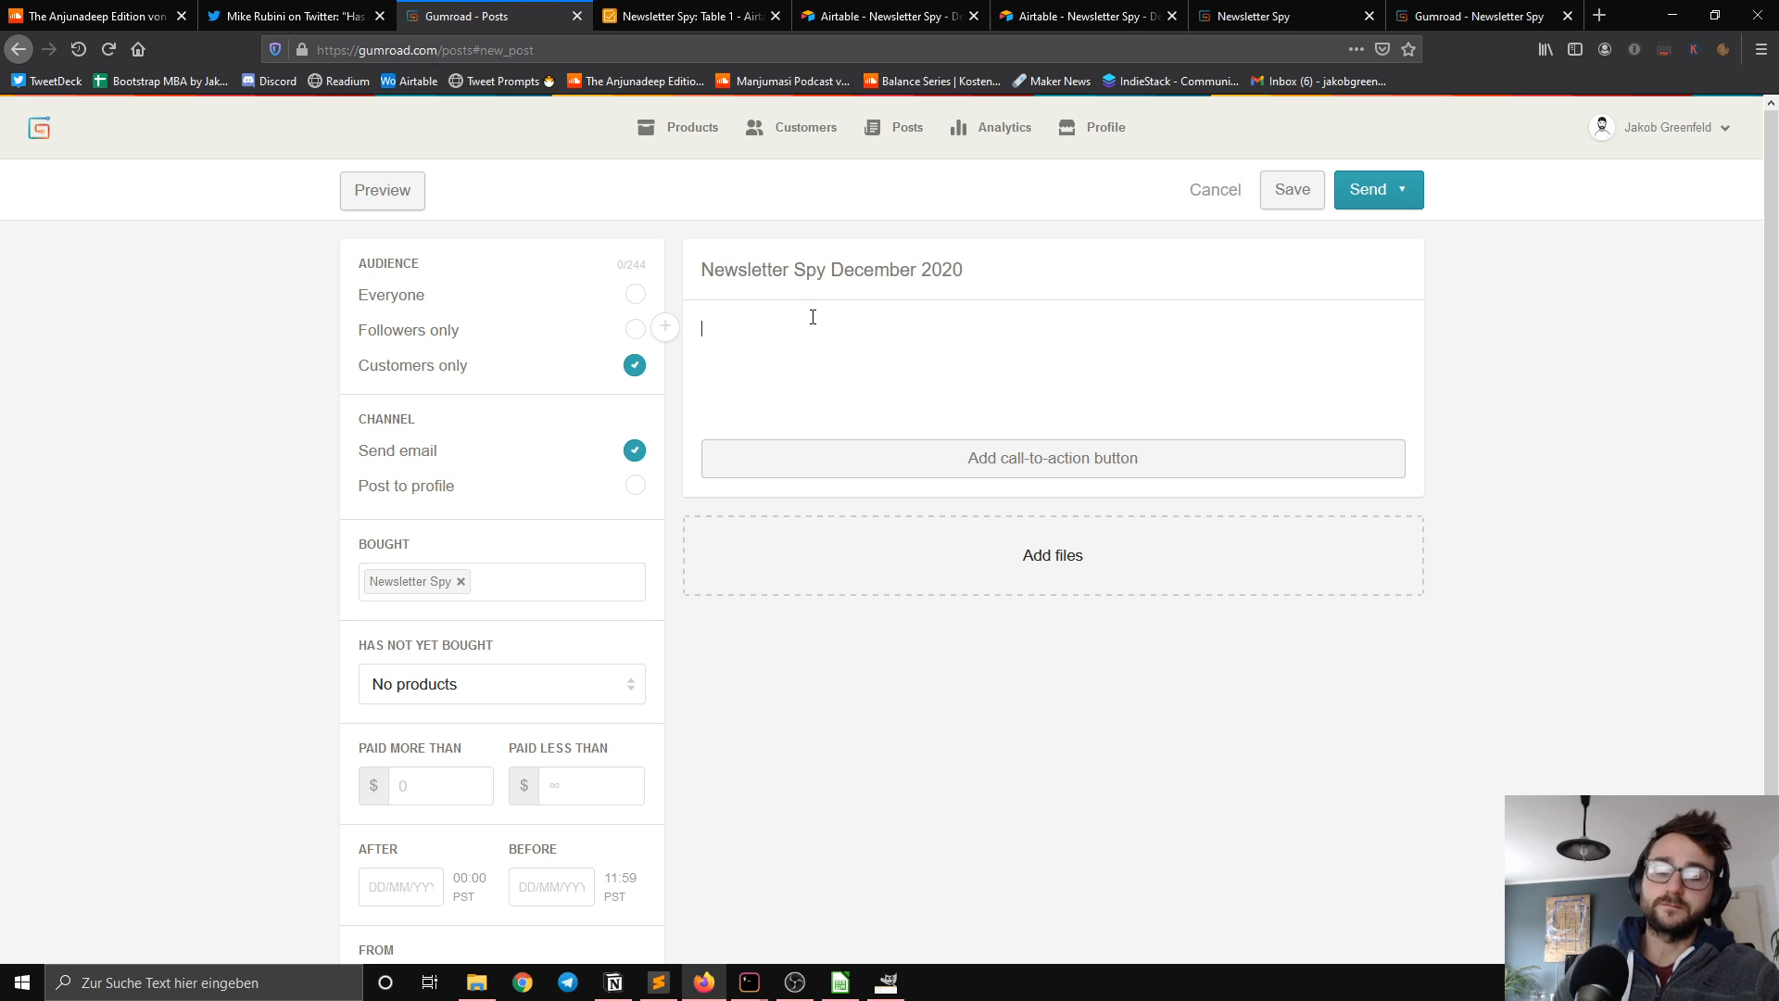
{"action": "type", "text": "Hi!"}
{"action": "key", "text": "Return"}
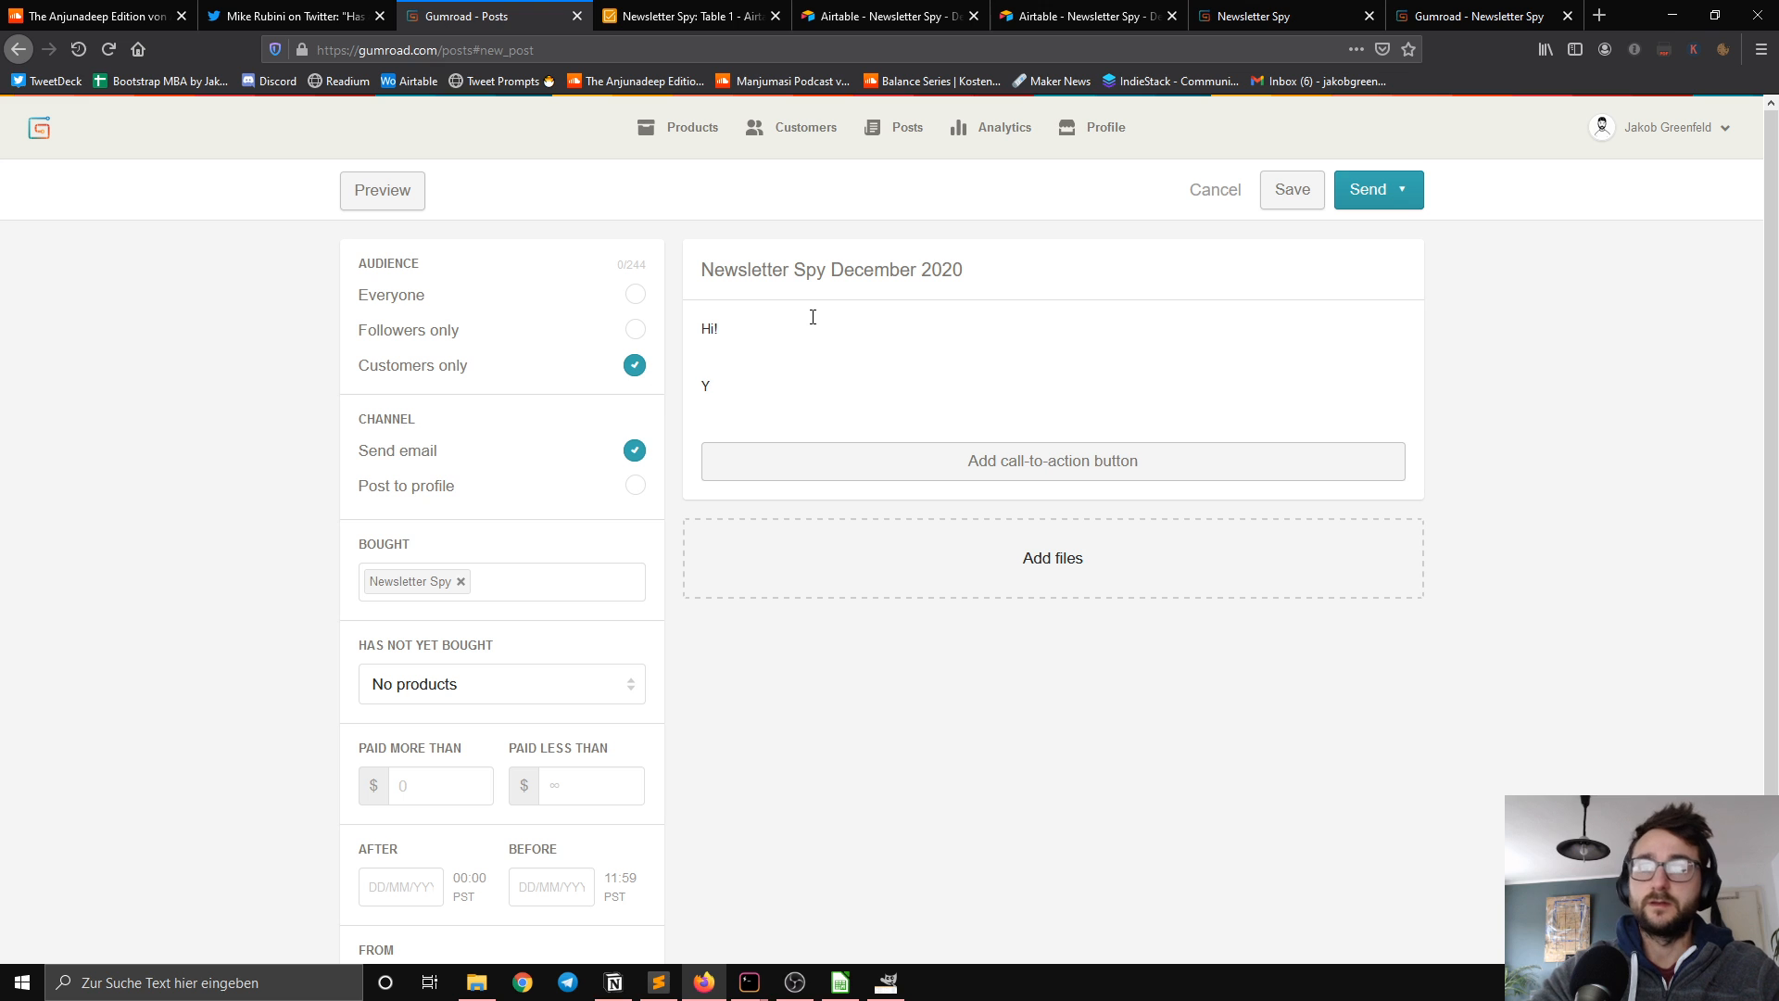
{"action": "type", "text": "You "}
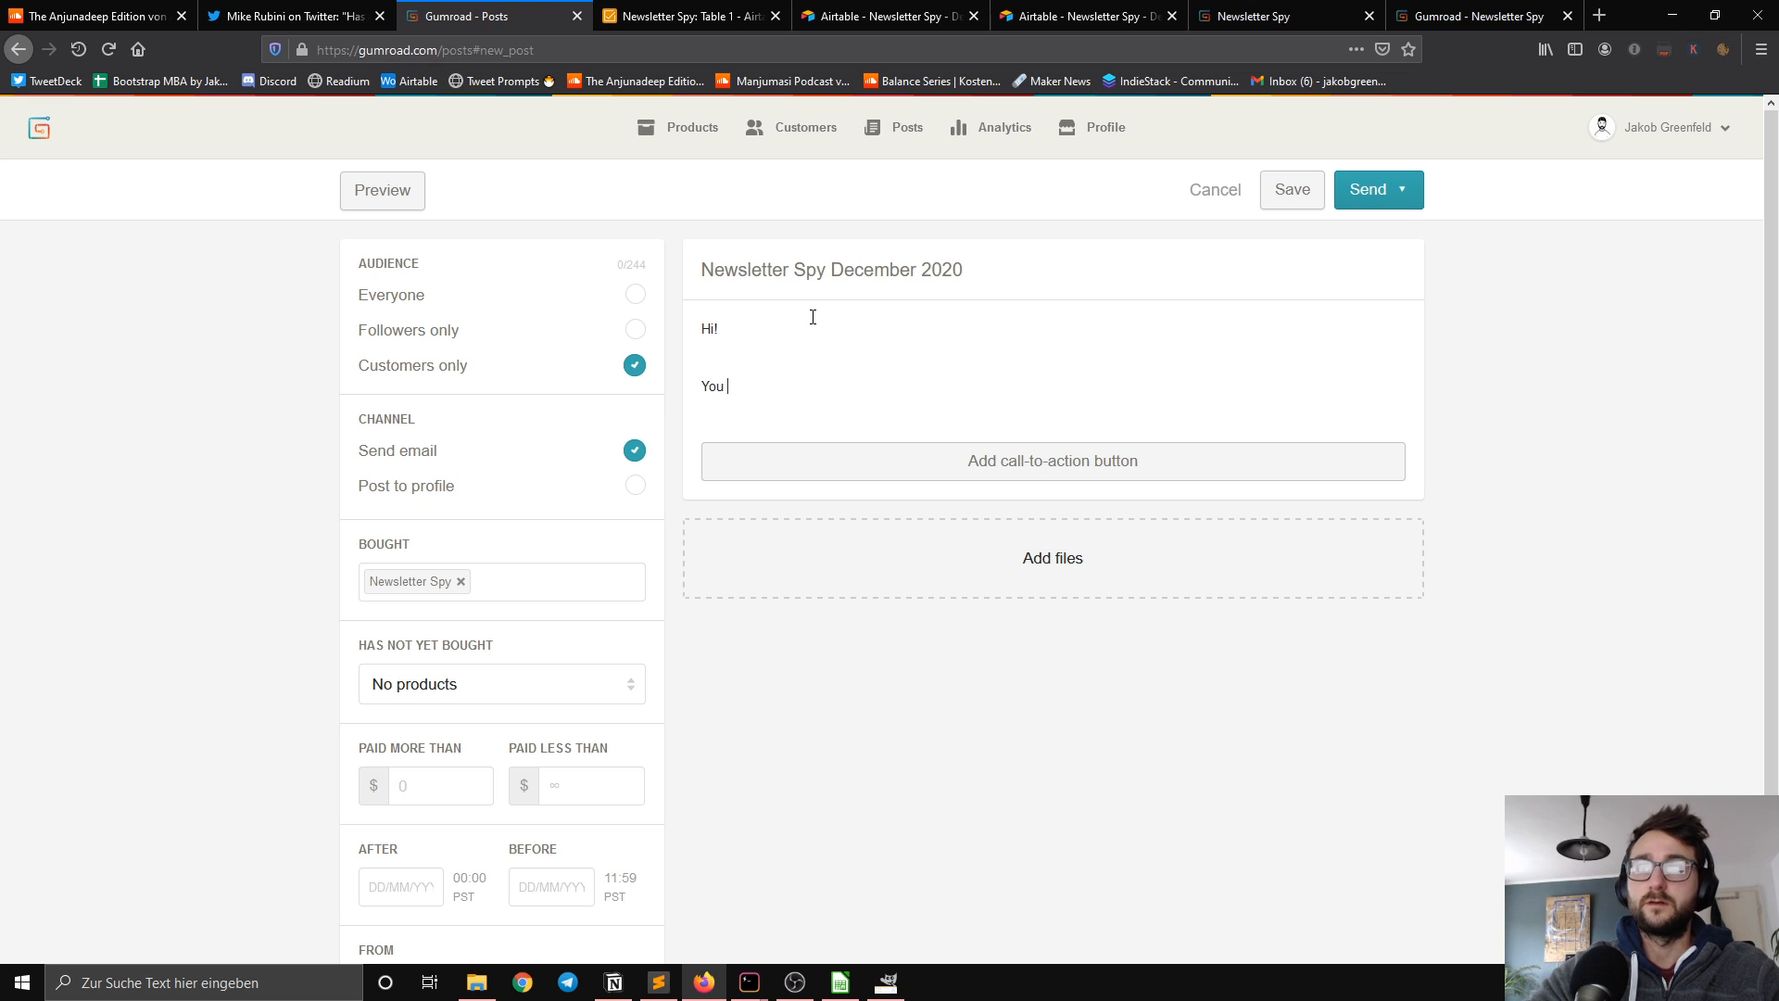
{"action": "type", "text": "can access th"}
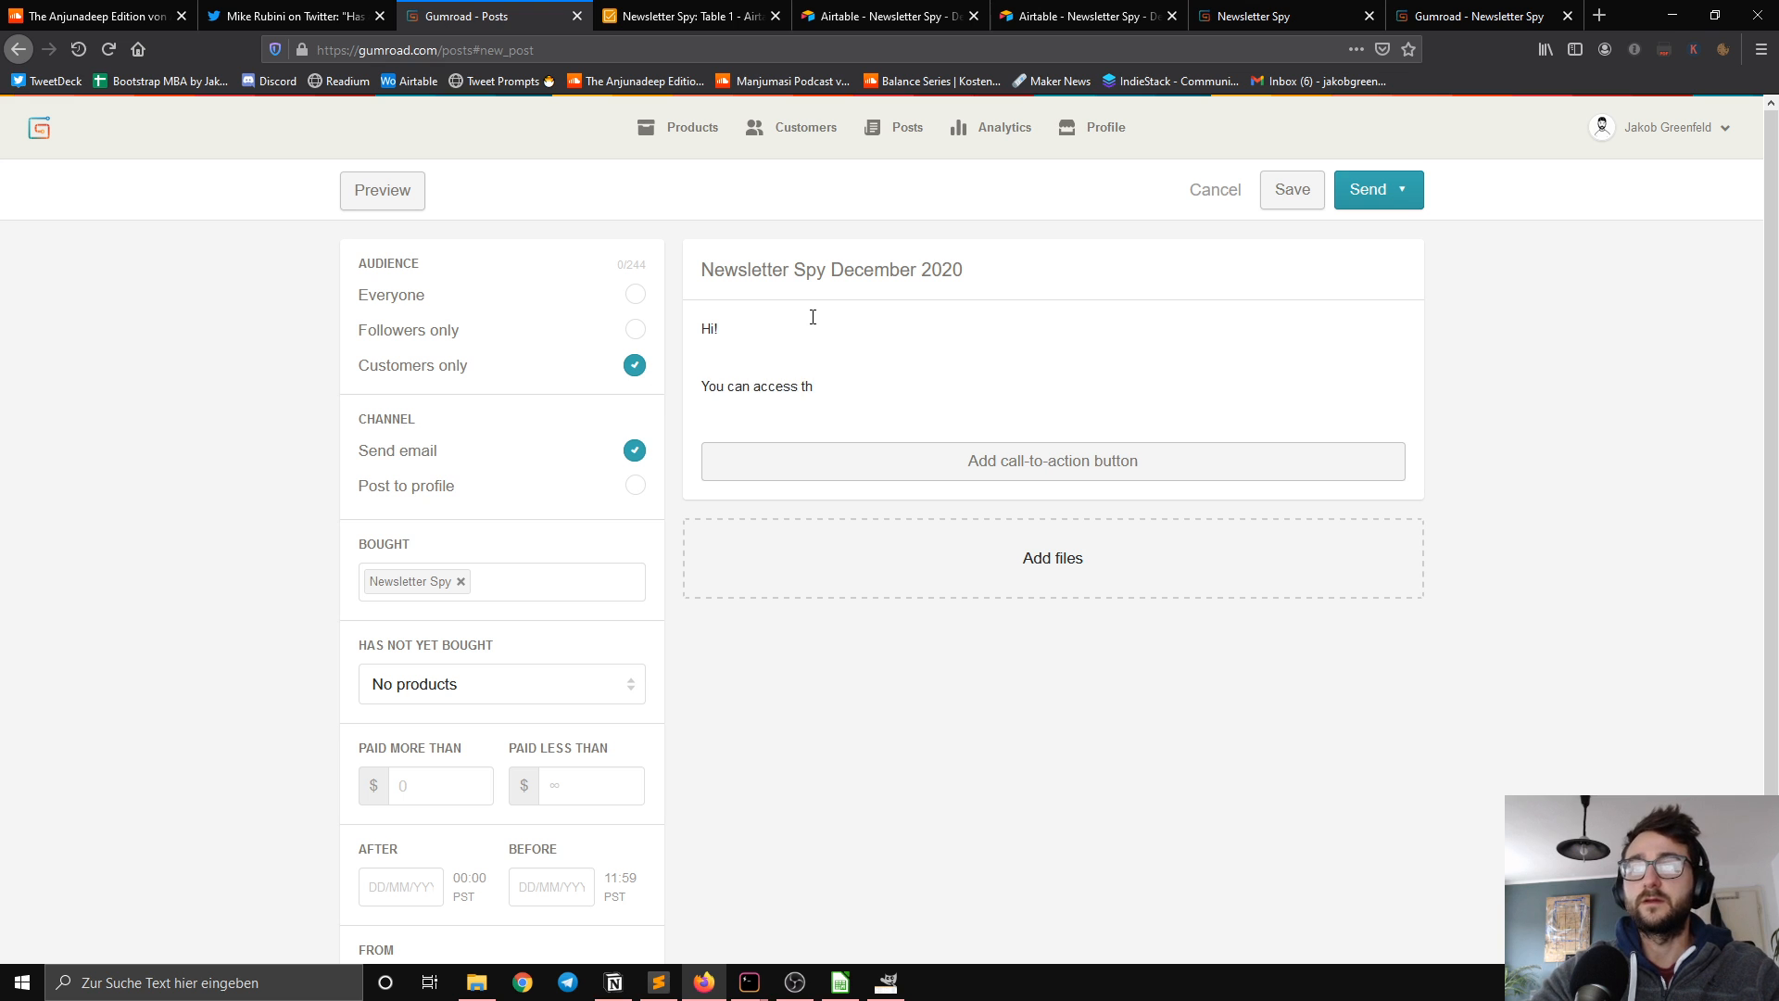
{"action": "type", "text": "e data here."}
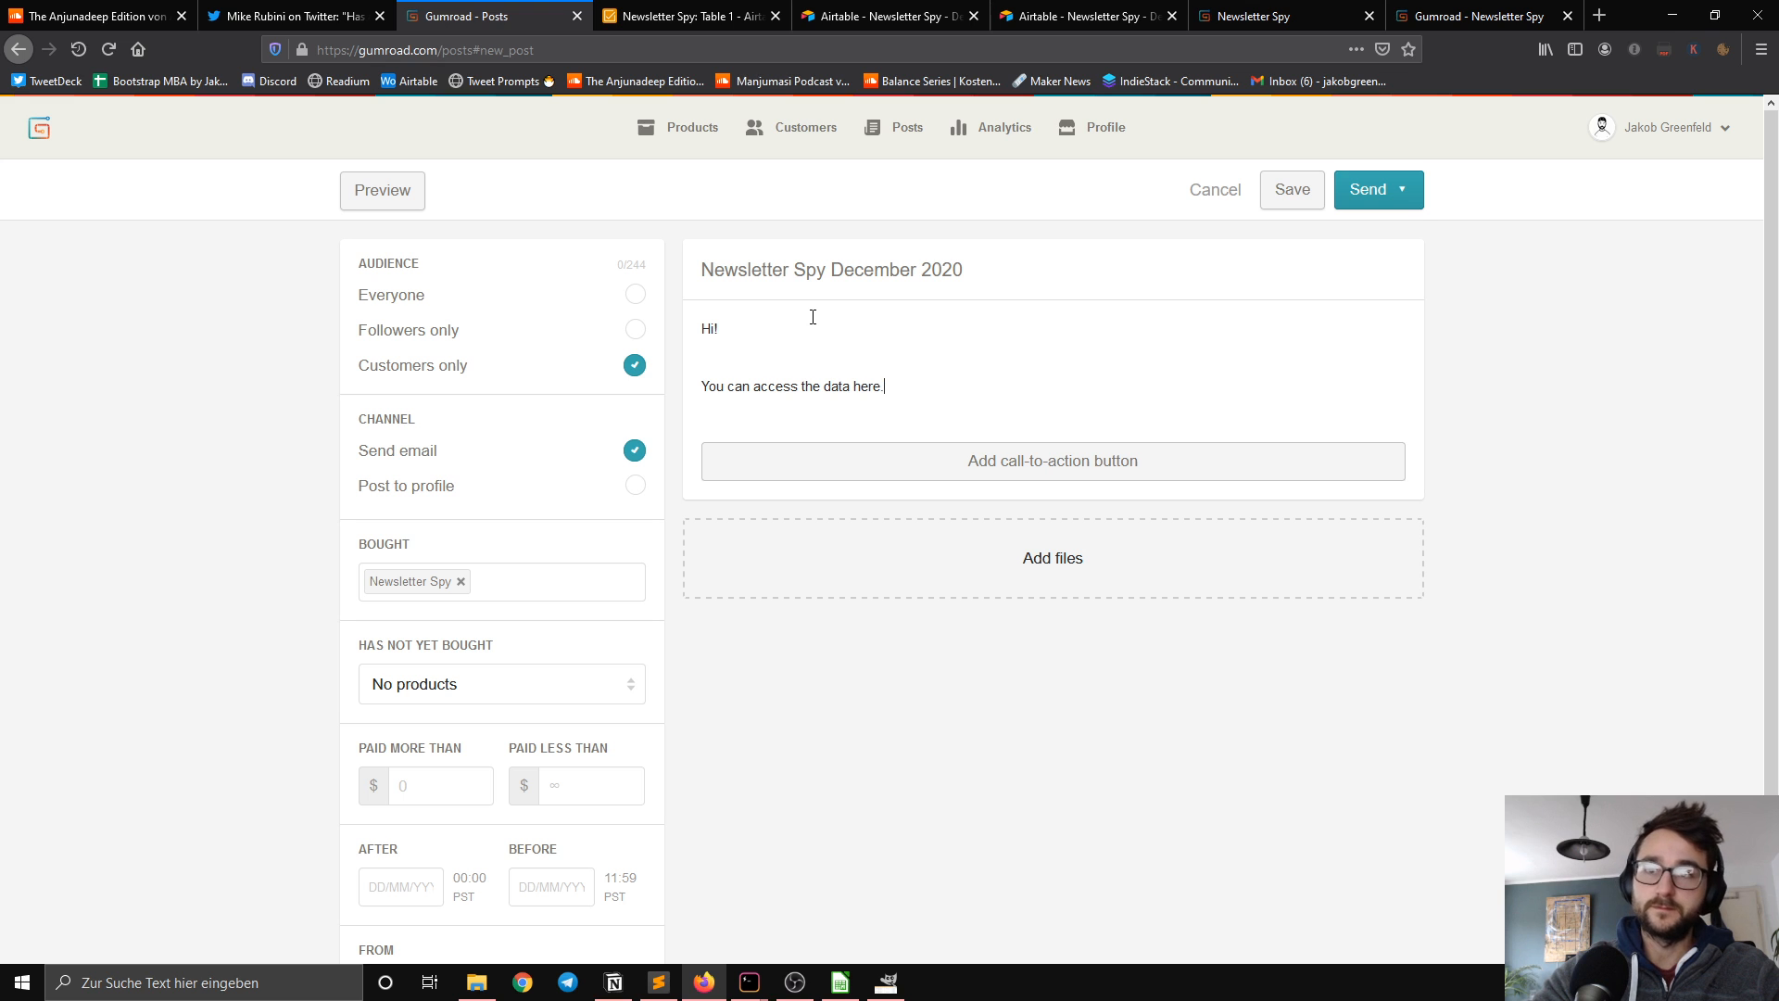
Step: Close the message with the sign-off "Best," followed by the sender's first name on the next line
{"action": "key", "text": "Return"}
{"action": "type", "text": "Best,"}
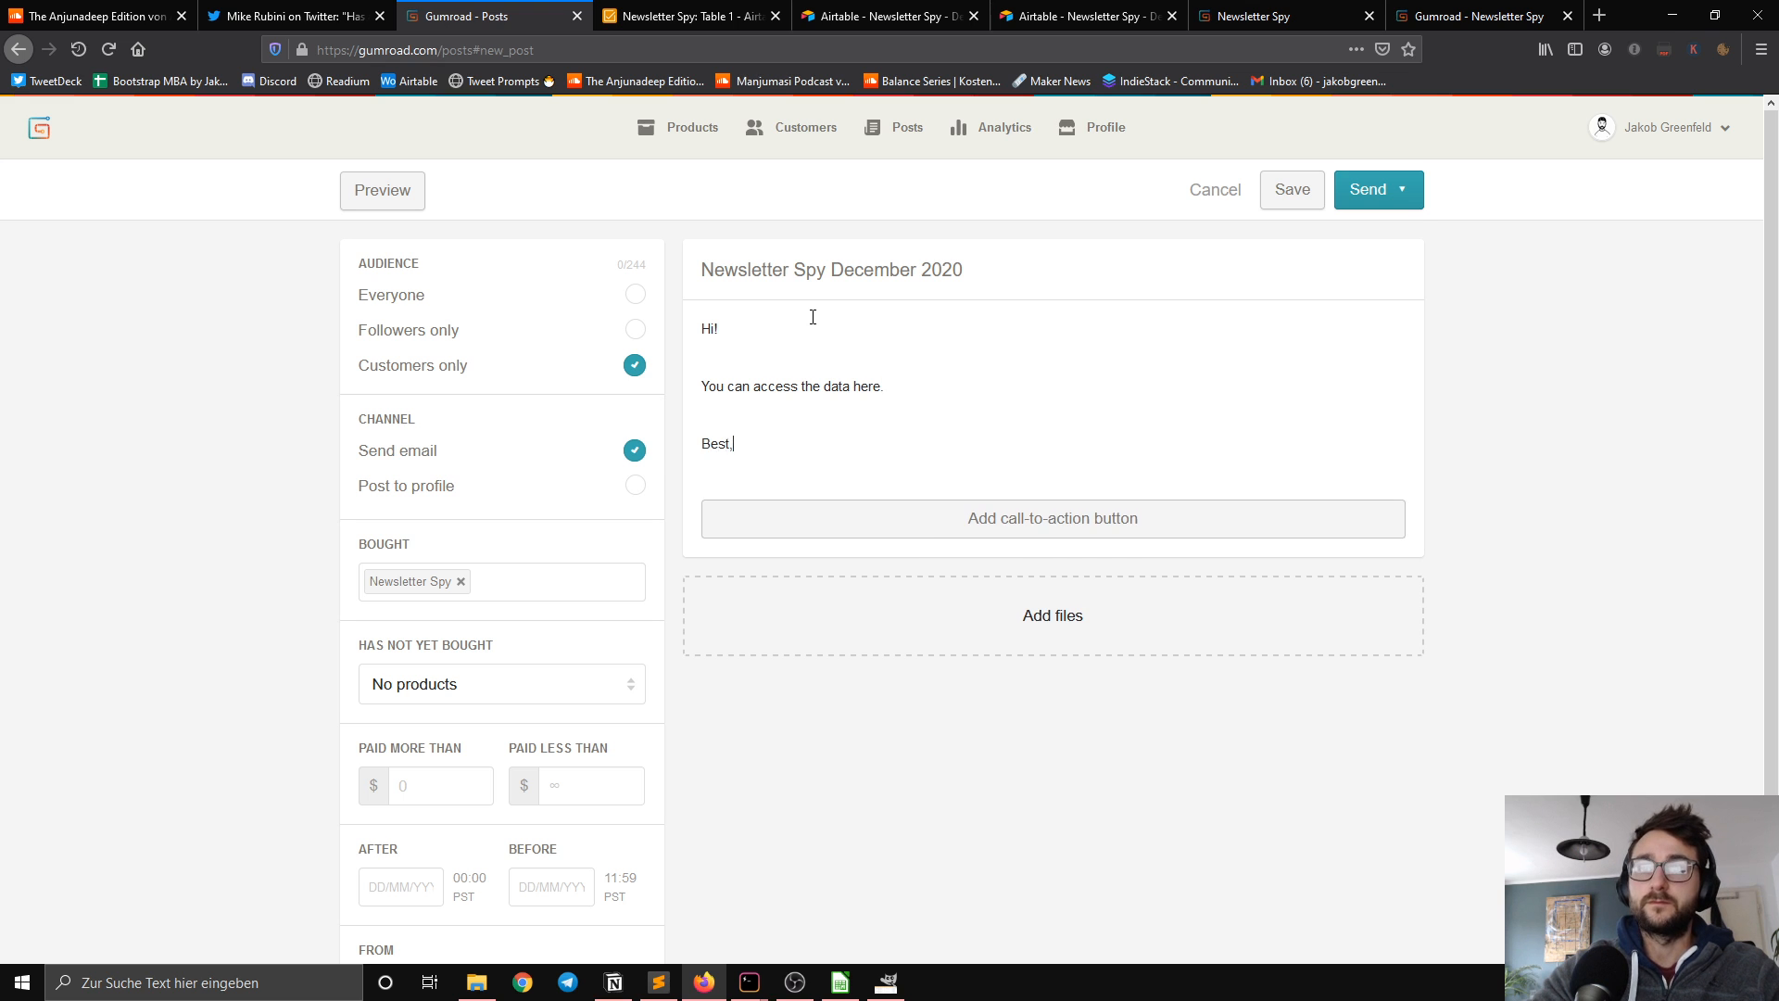
{"action": "key", "text": "Return"}
{"action": "key", "text": "BackSpace"}
{"action": "type", "text": ","}
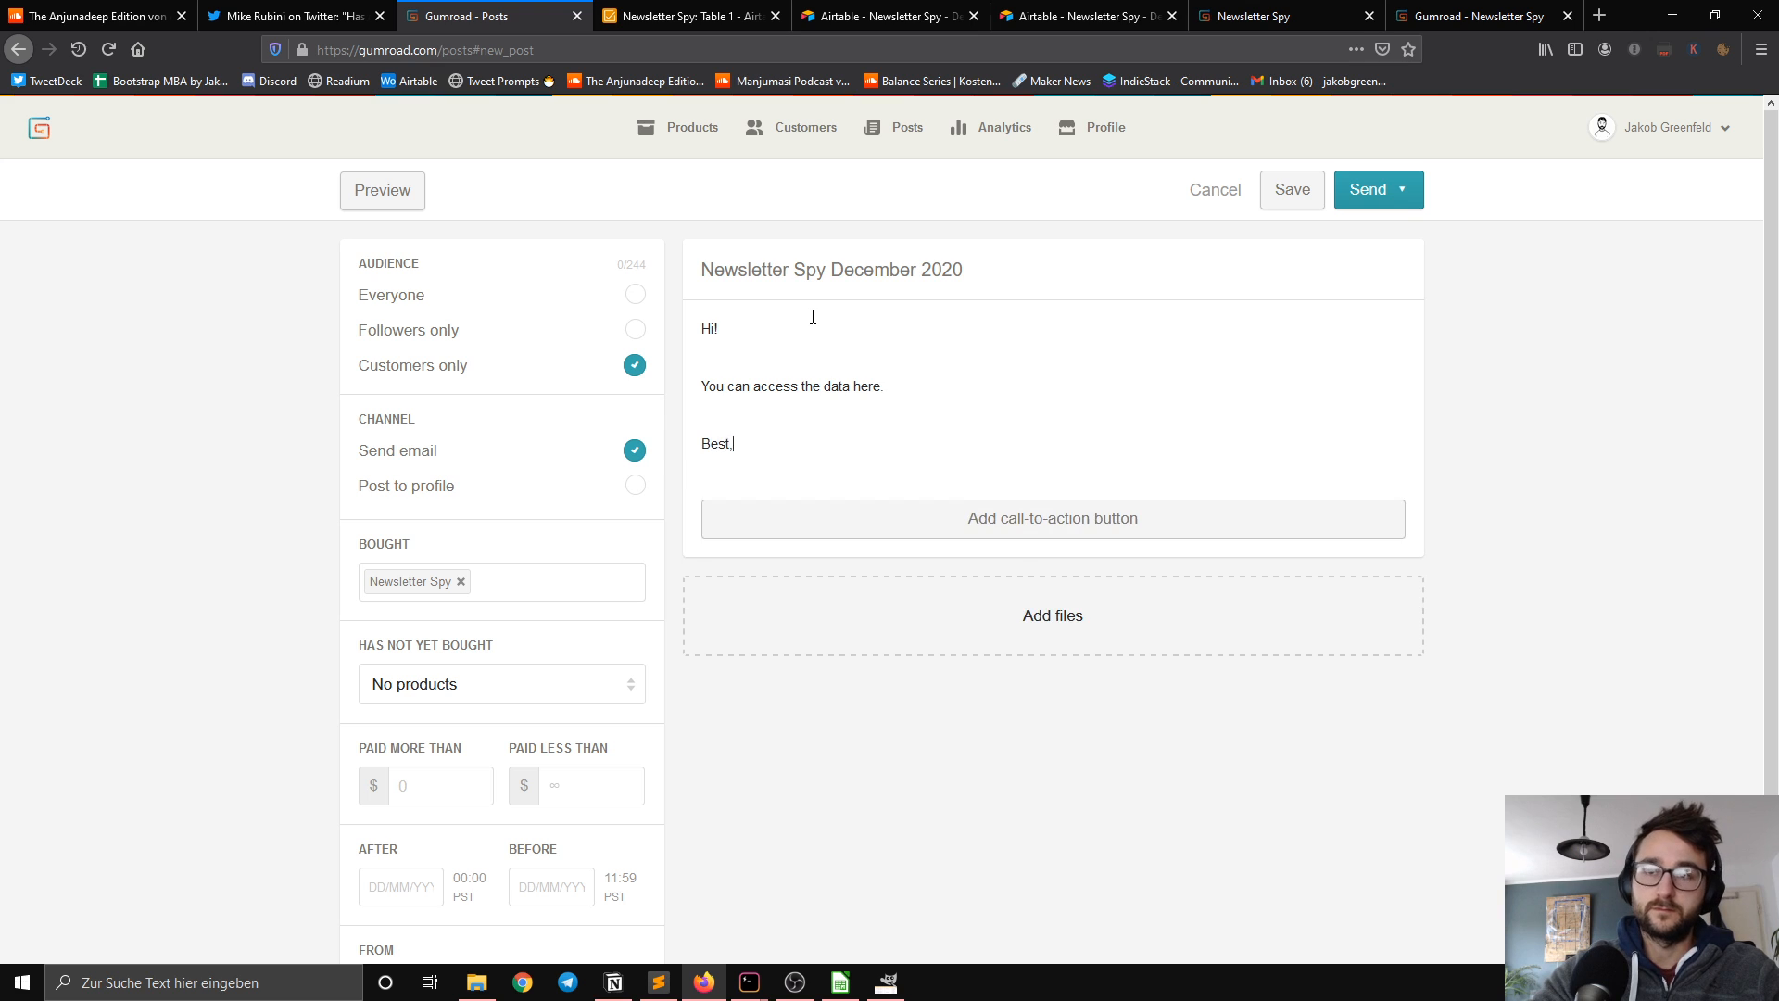
{"action": "key", "text": "Return"}
{"action": "type", "text": "Jakob"}
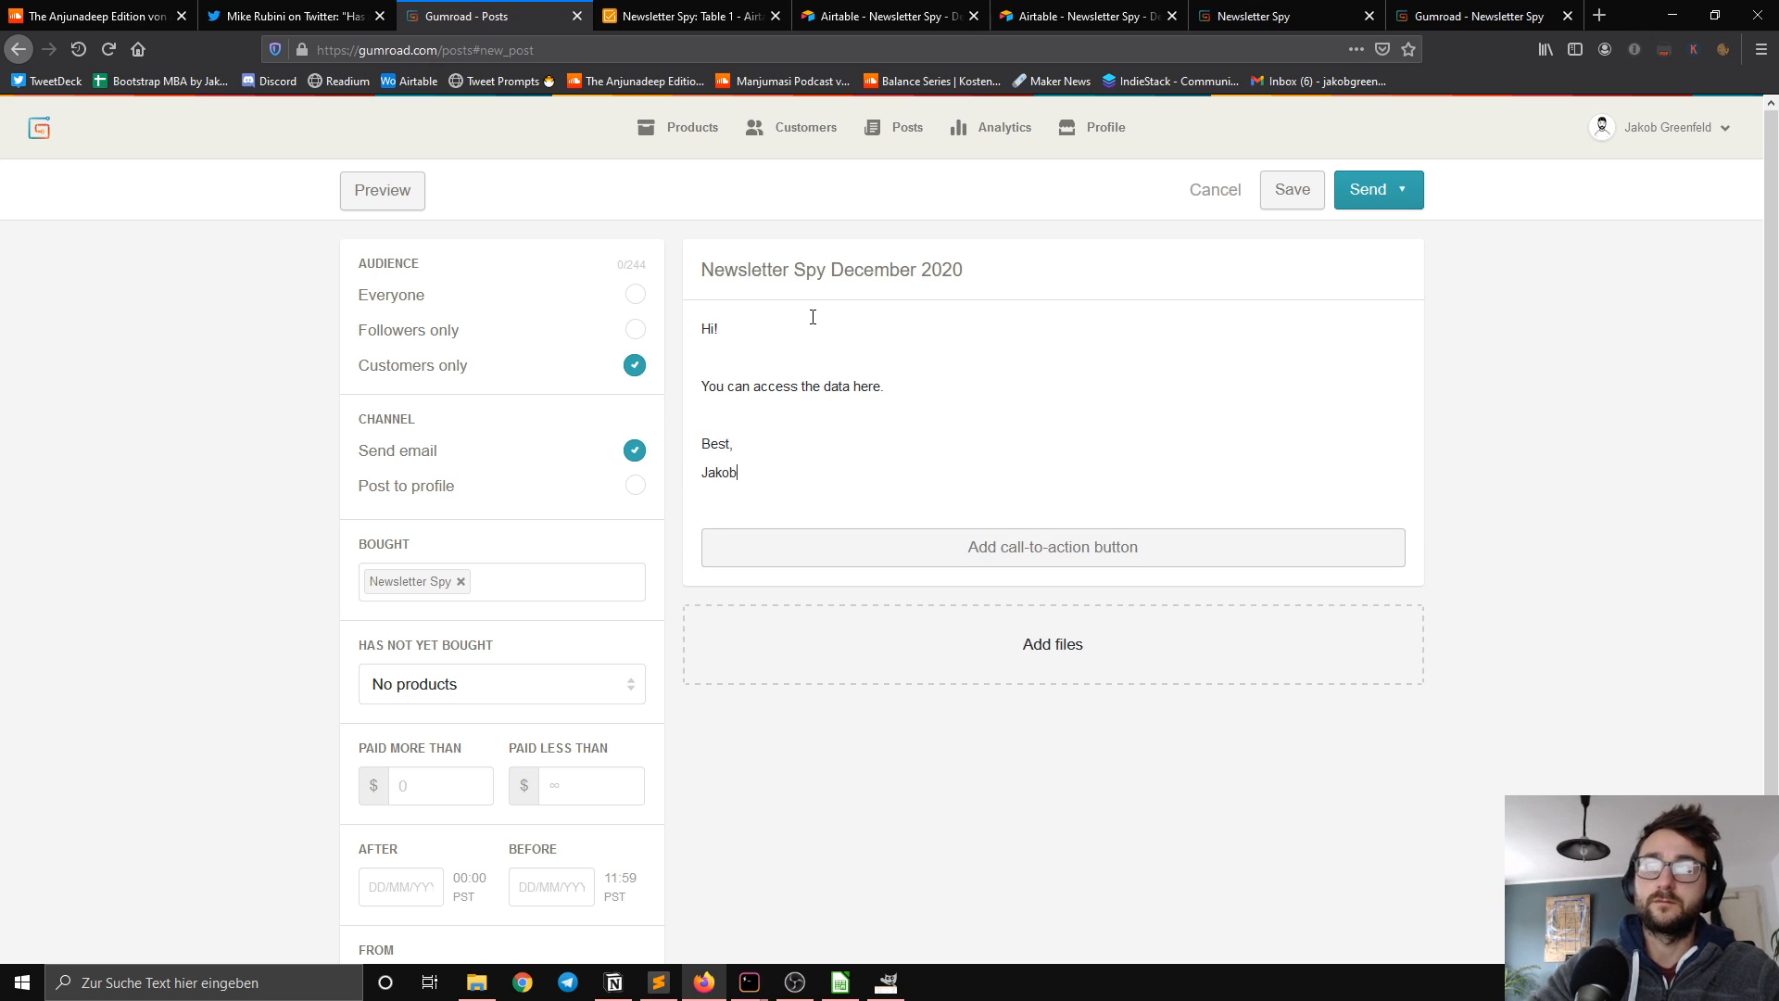
Step: Insert a new paragraph between the data access line and the sign-off, beginning with "If you"
{"action": "key", "text": "Up"}
{"action": "key", "text": "Return"}
{"action": "key", "text": "Up"}
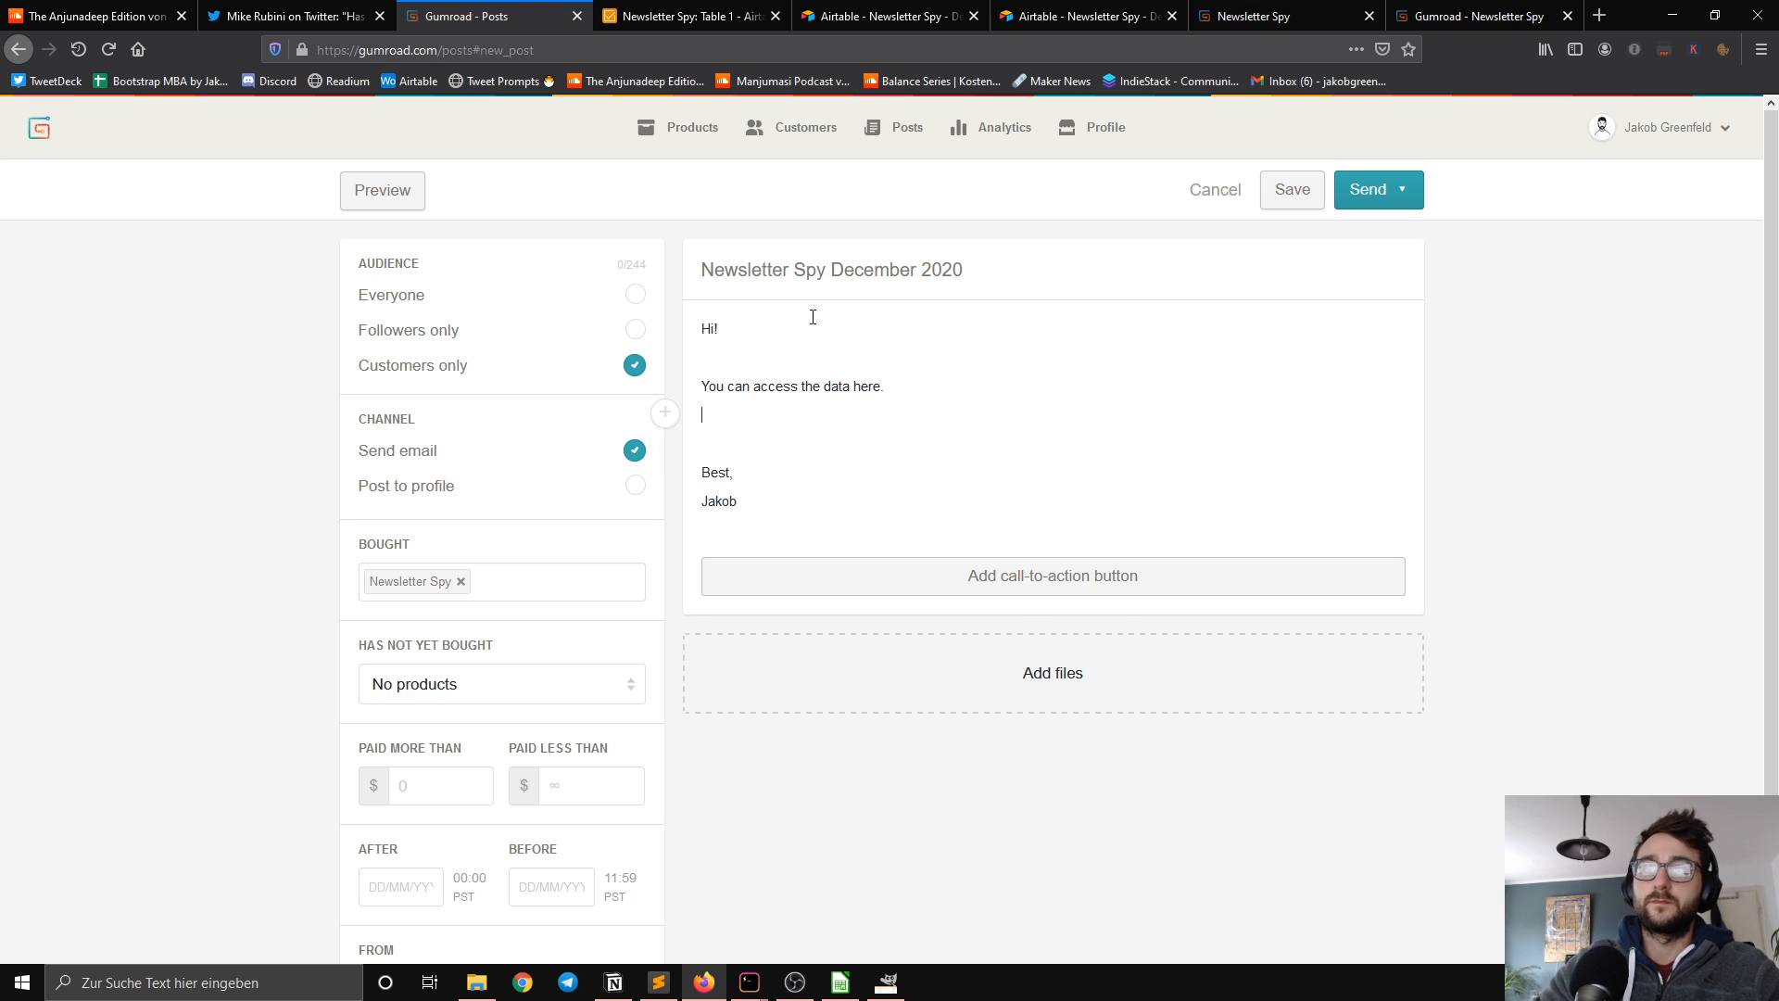
{"action": "key", "text": "Return"}
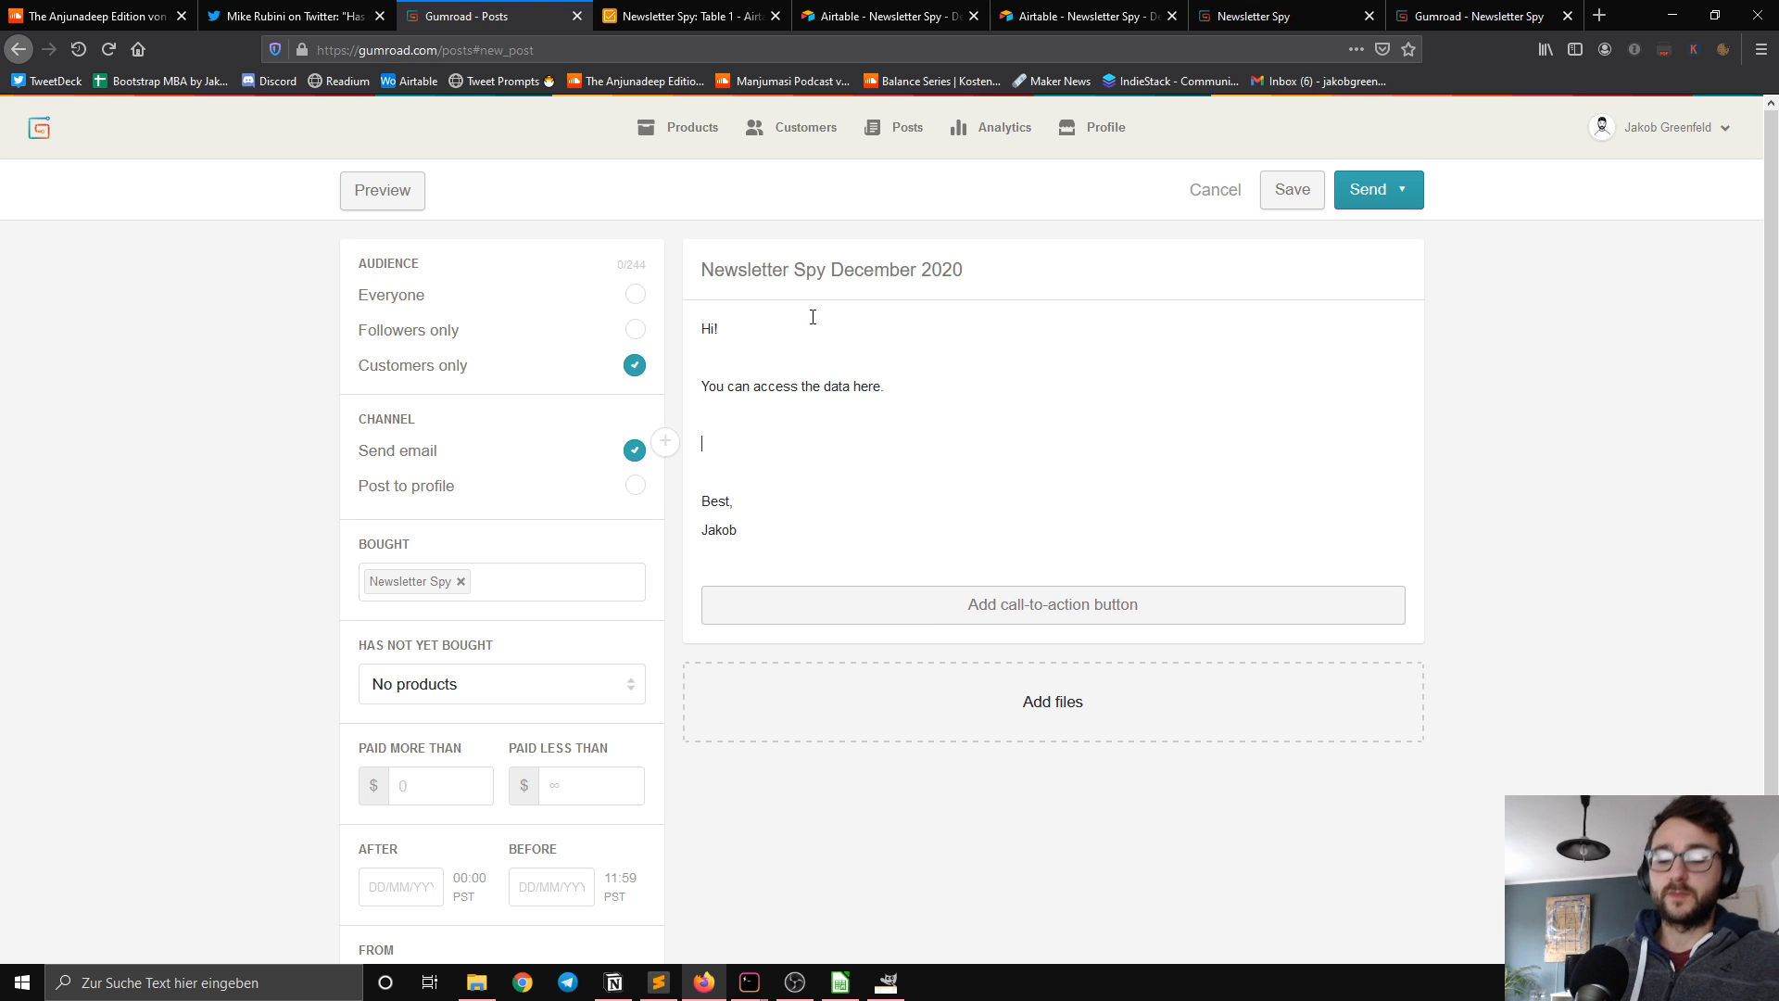
{"action": "type", "text": "If y"}
{"action": "key", "text": "BackSpace"}
{"action": "key", "text": "BackSpace"}
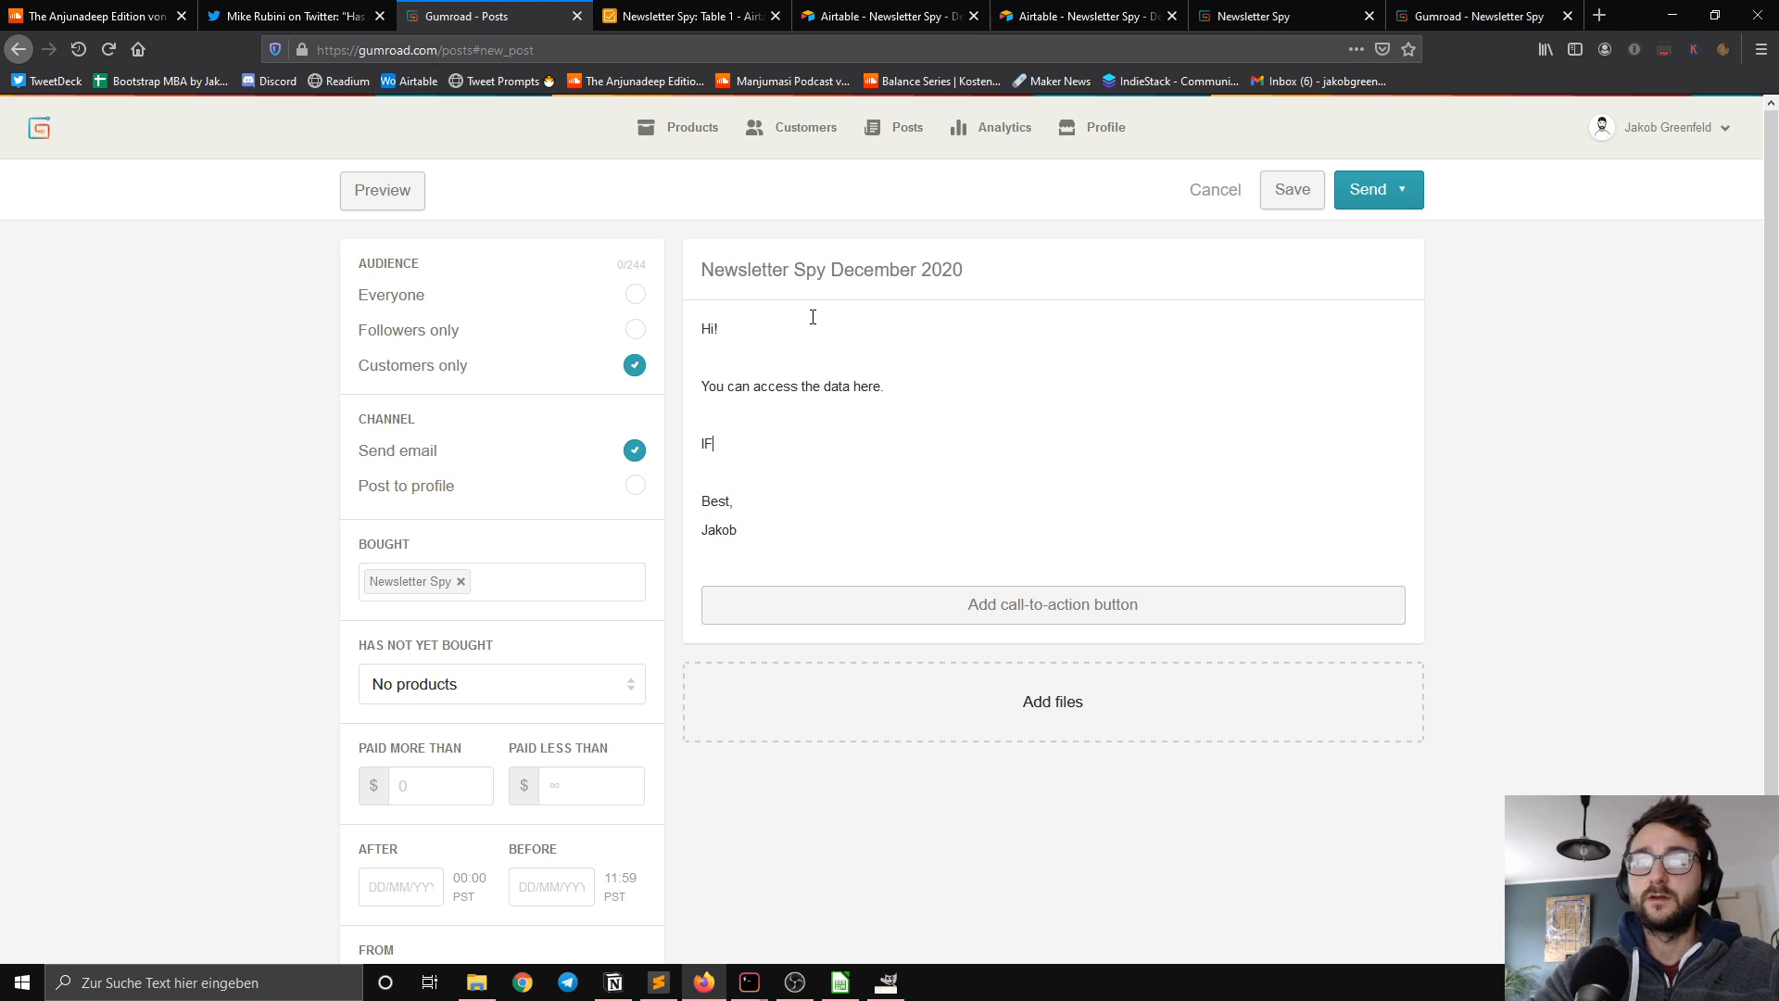
{"action": "type", "text": "yizu´´"}
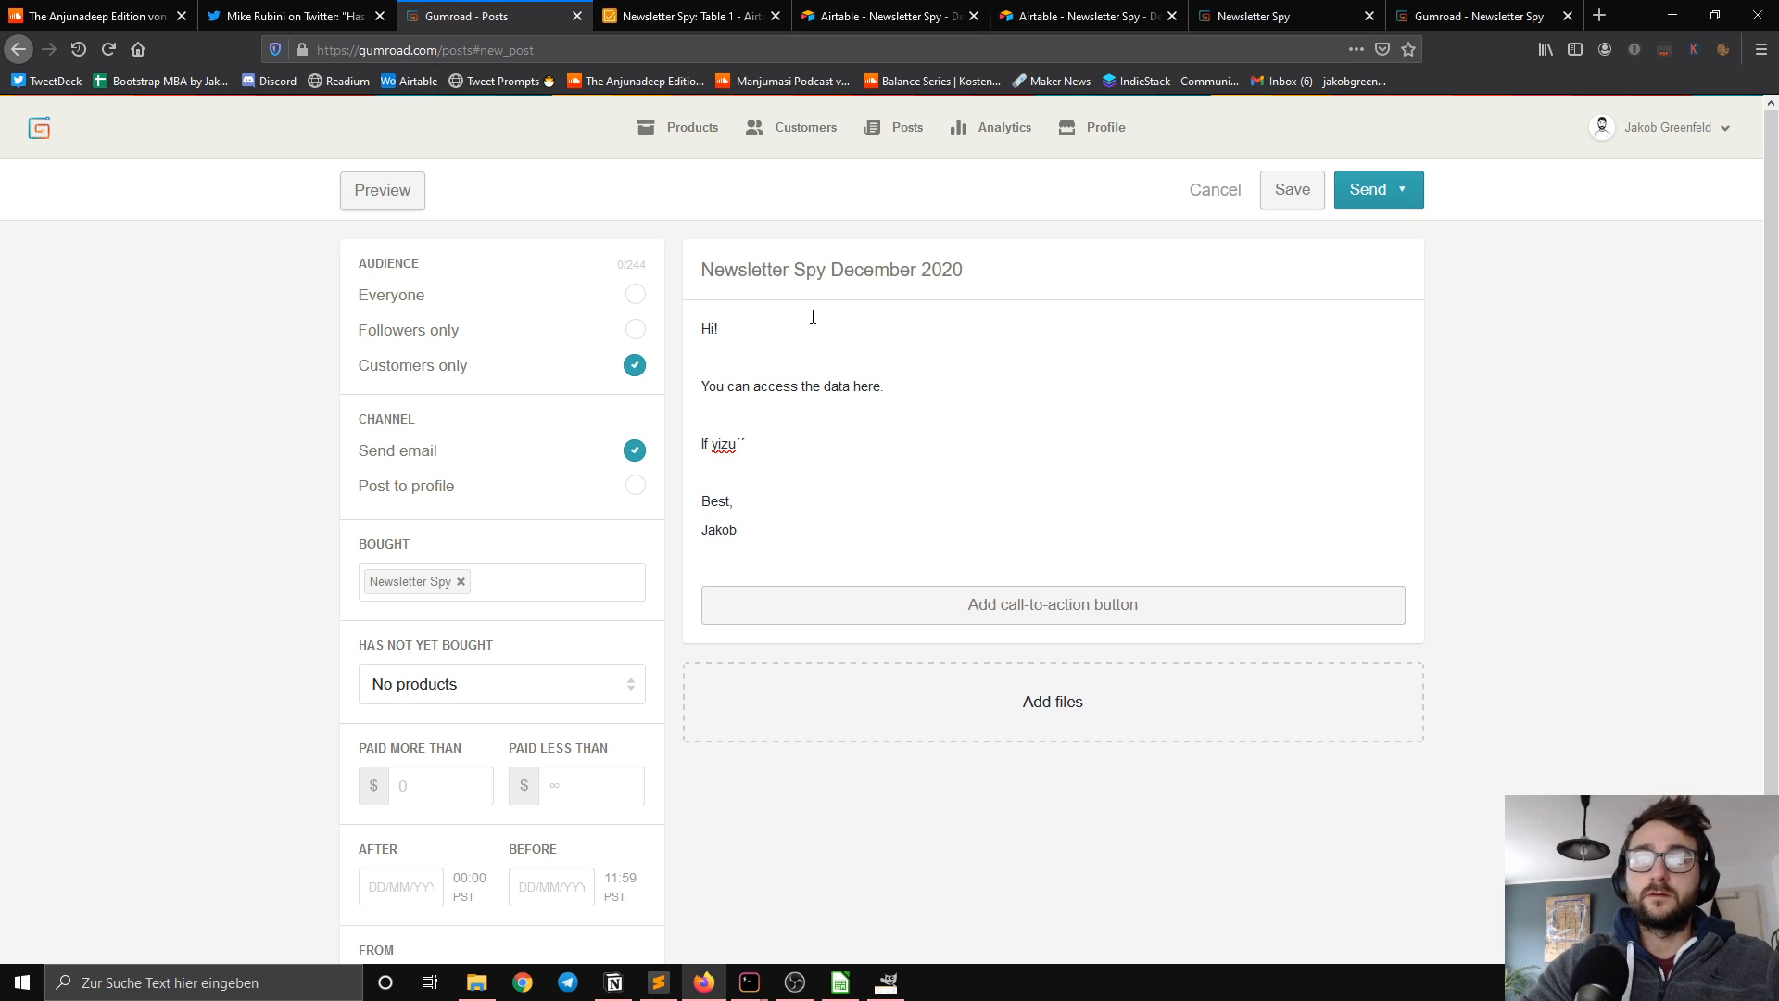
{"action": "key", "text": "BackSpace"}
{"action": "key", "text": "BackSpace"}
{"action": "key", "text": "BackSpace"}
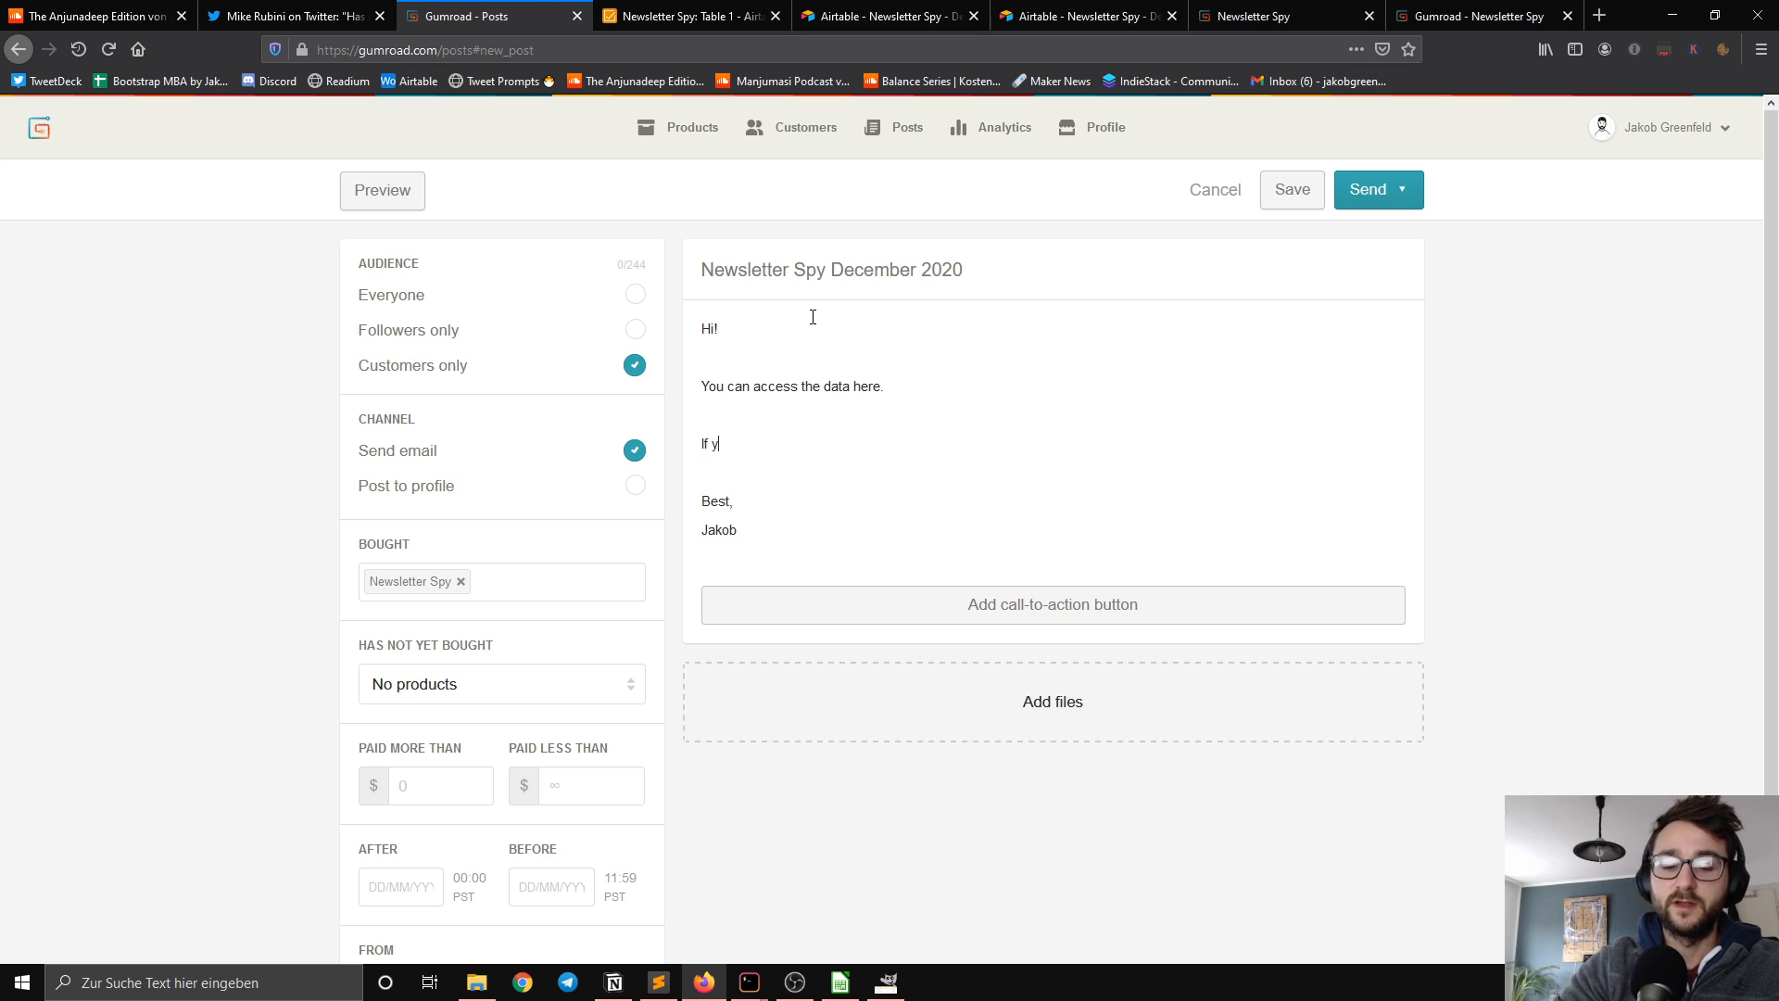
{"action": "type", "text": "ou"}
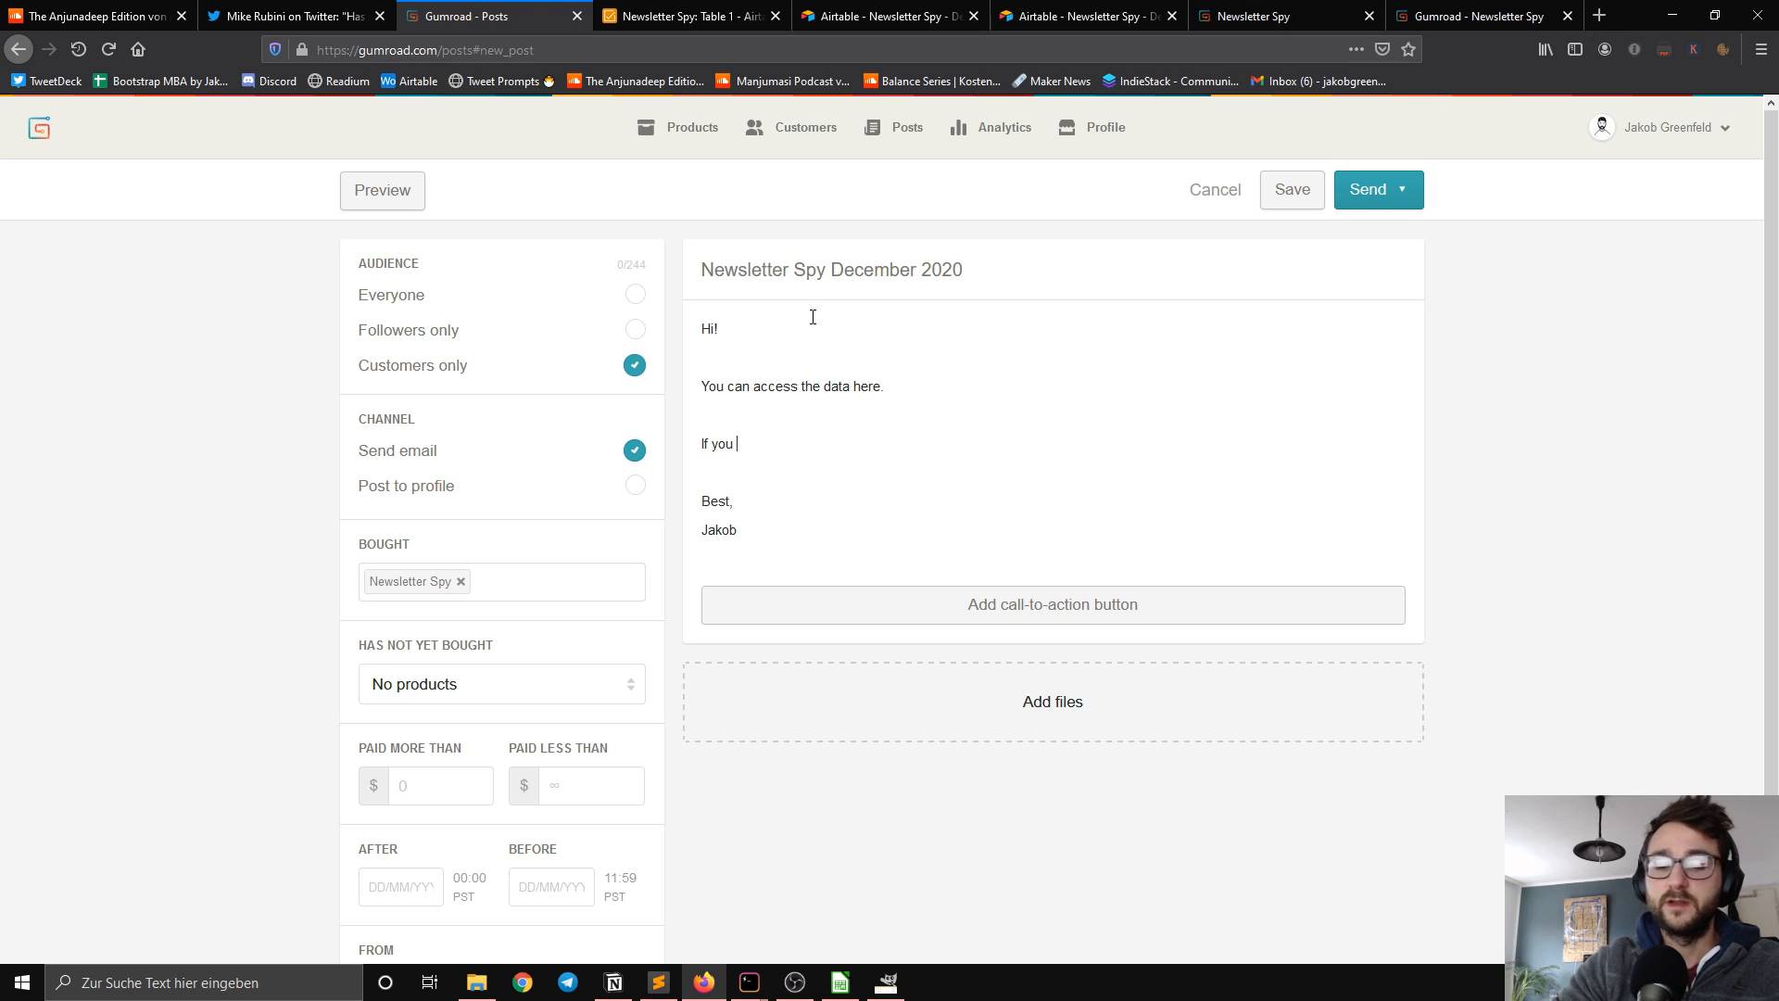
Step: Complete the paragraph with "have any question, don't hesitate to reach out to me at" plus the sender's e-mail address, with "hesitate" spelled correctly
{"action": "type", "text": "have any "}
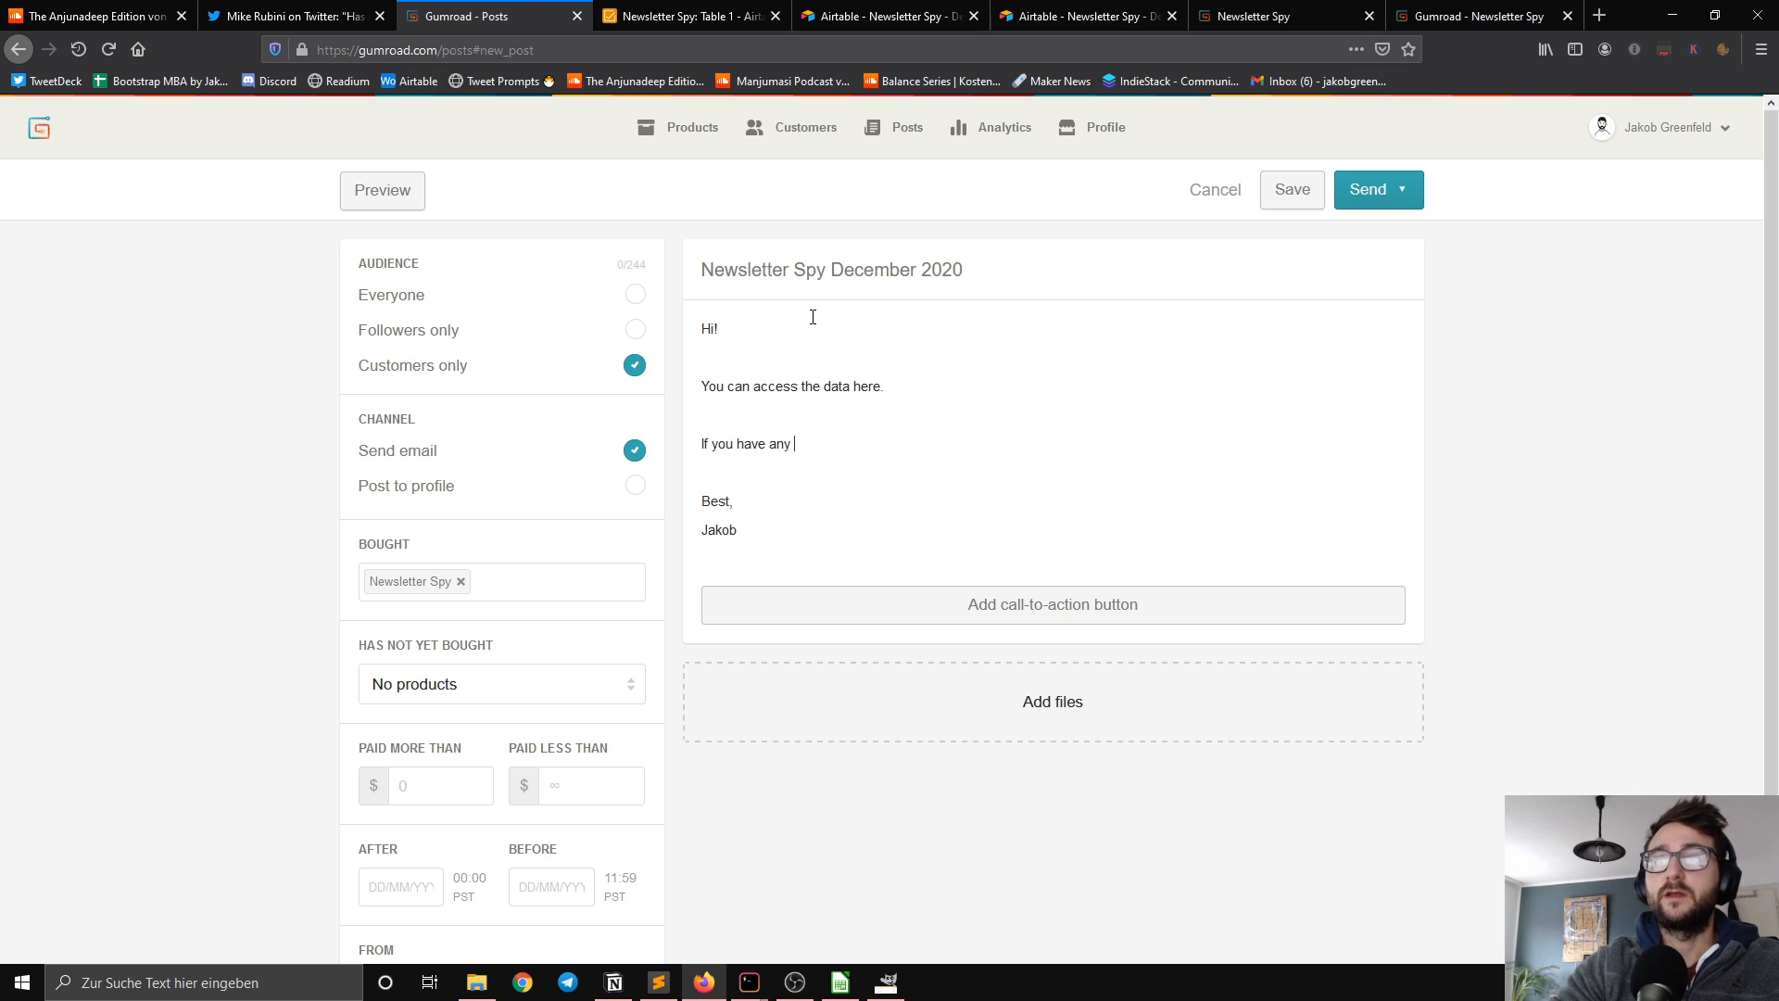
{"action": "type", "text": "questio"}
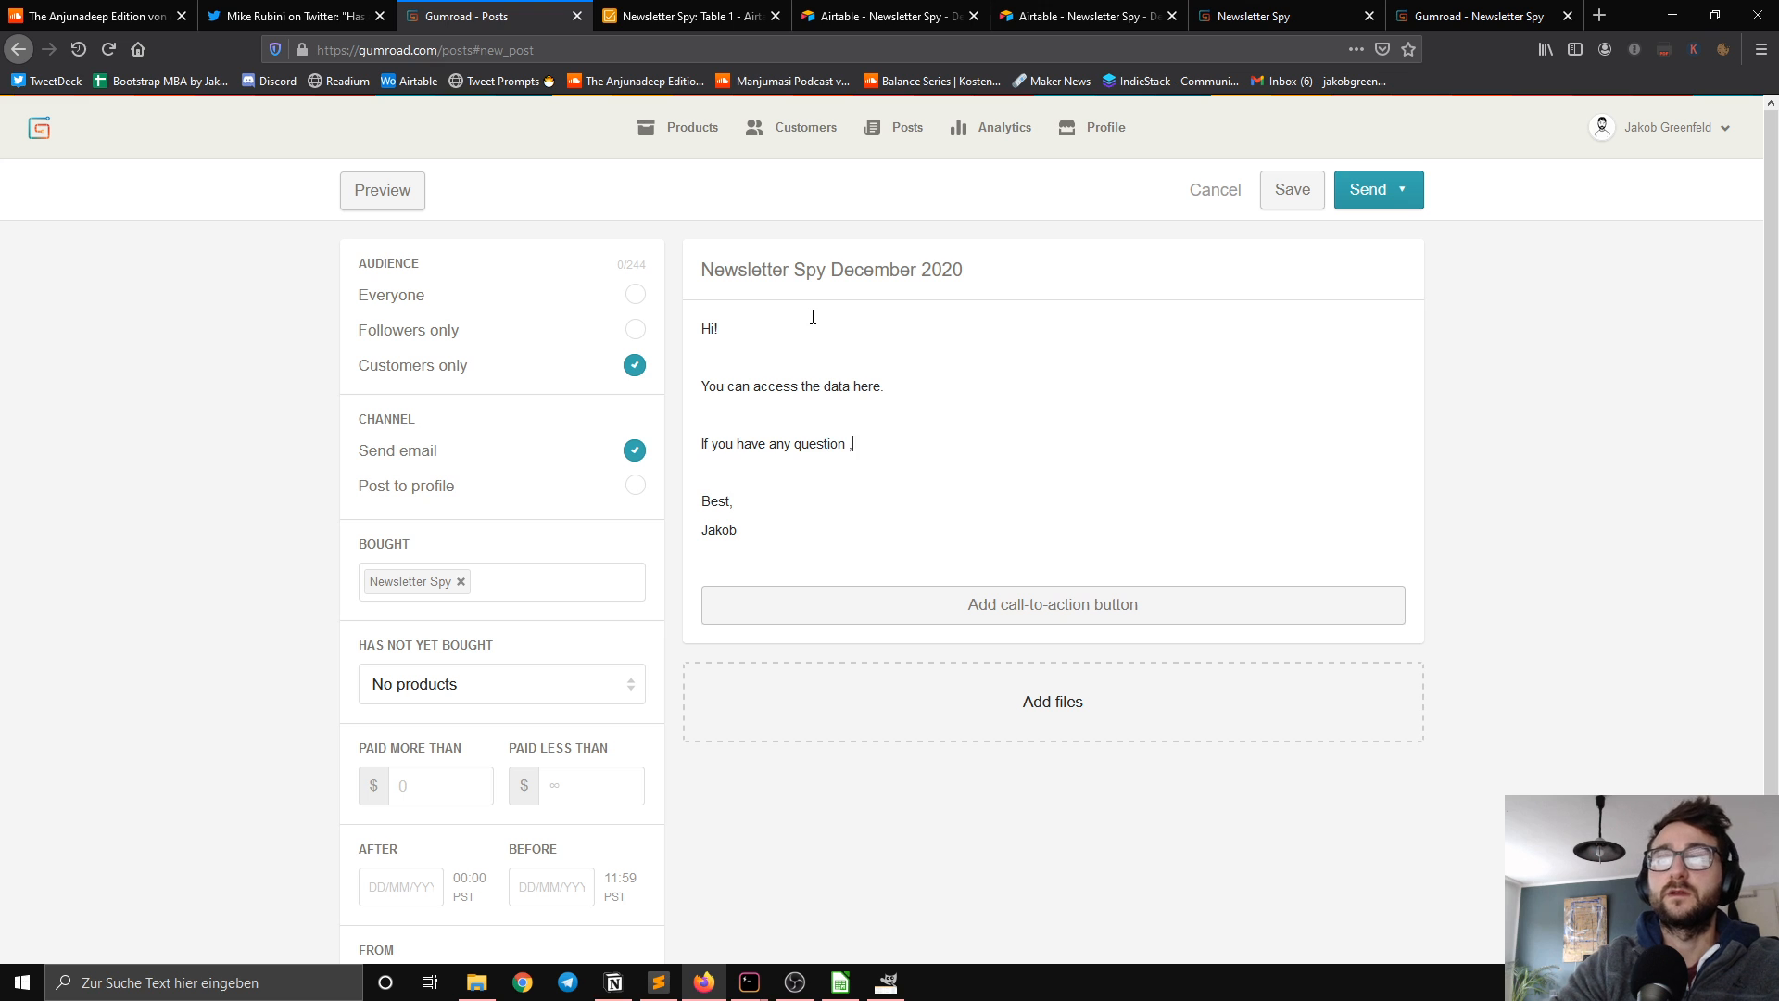
{"action": "type", "text": "n ,"}
{"action": "key", "text": "BackSpace"}
{"action": "type", "text": "don"}
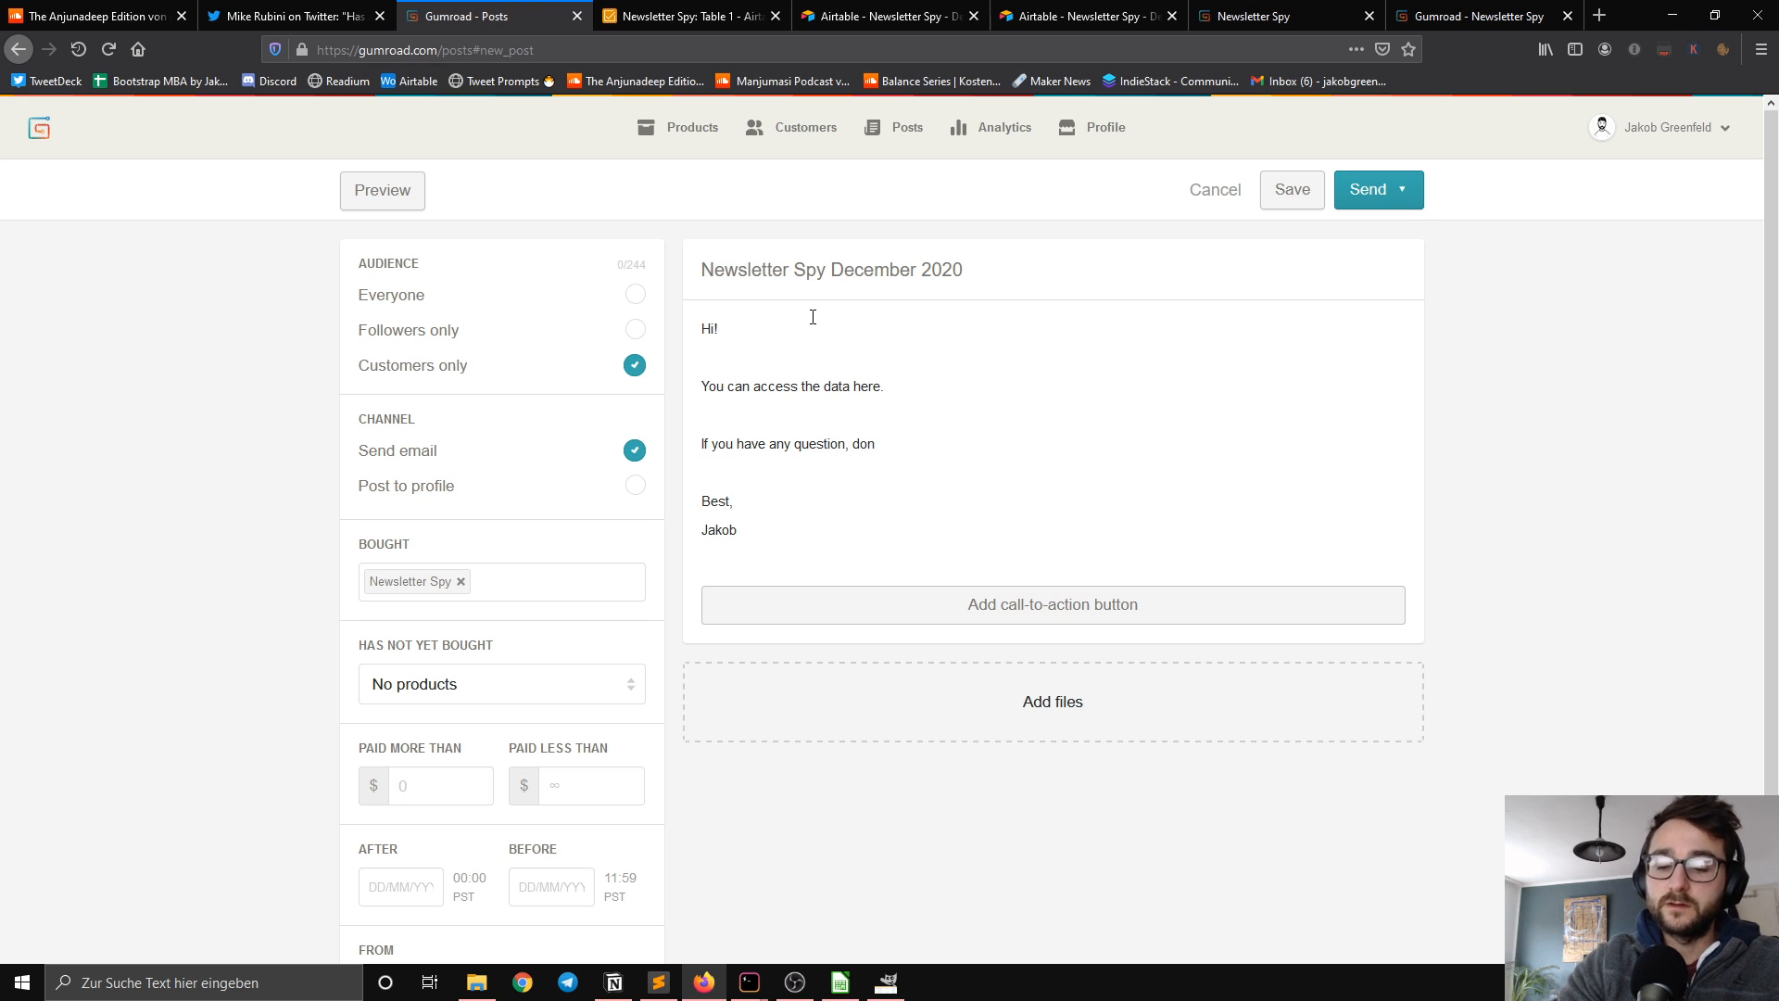
{"action": "type", "text": "'t hesista"}
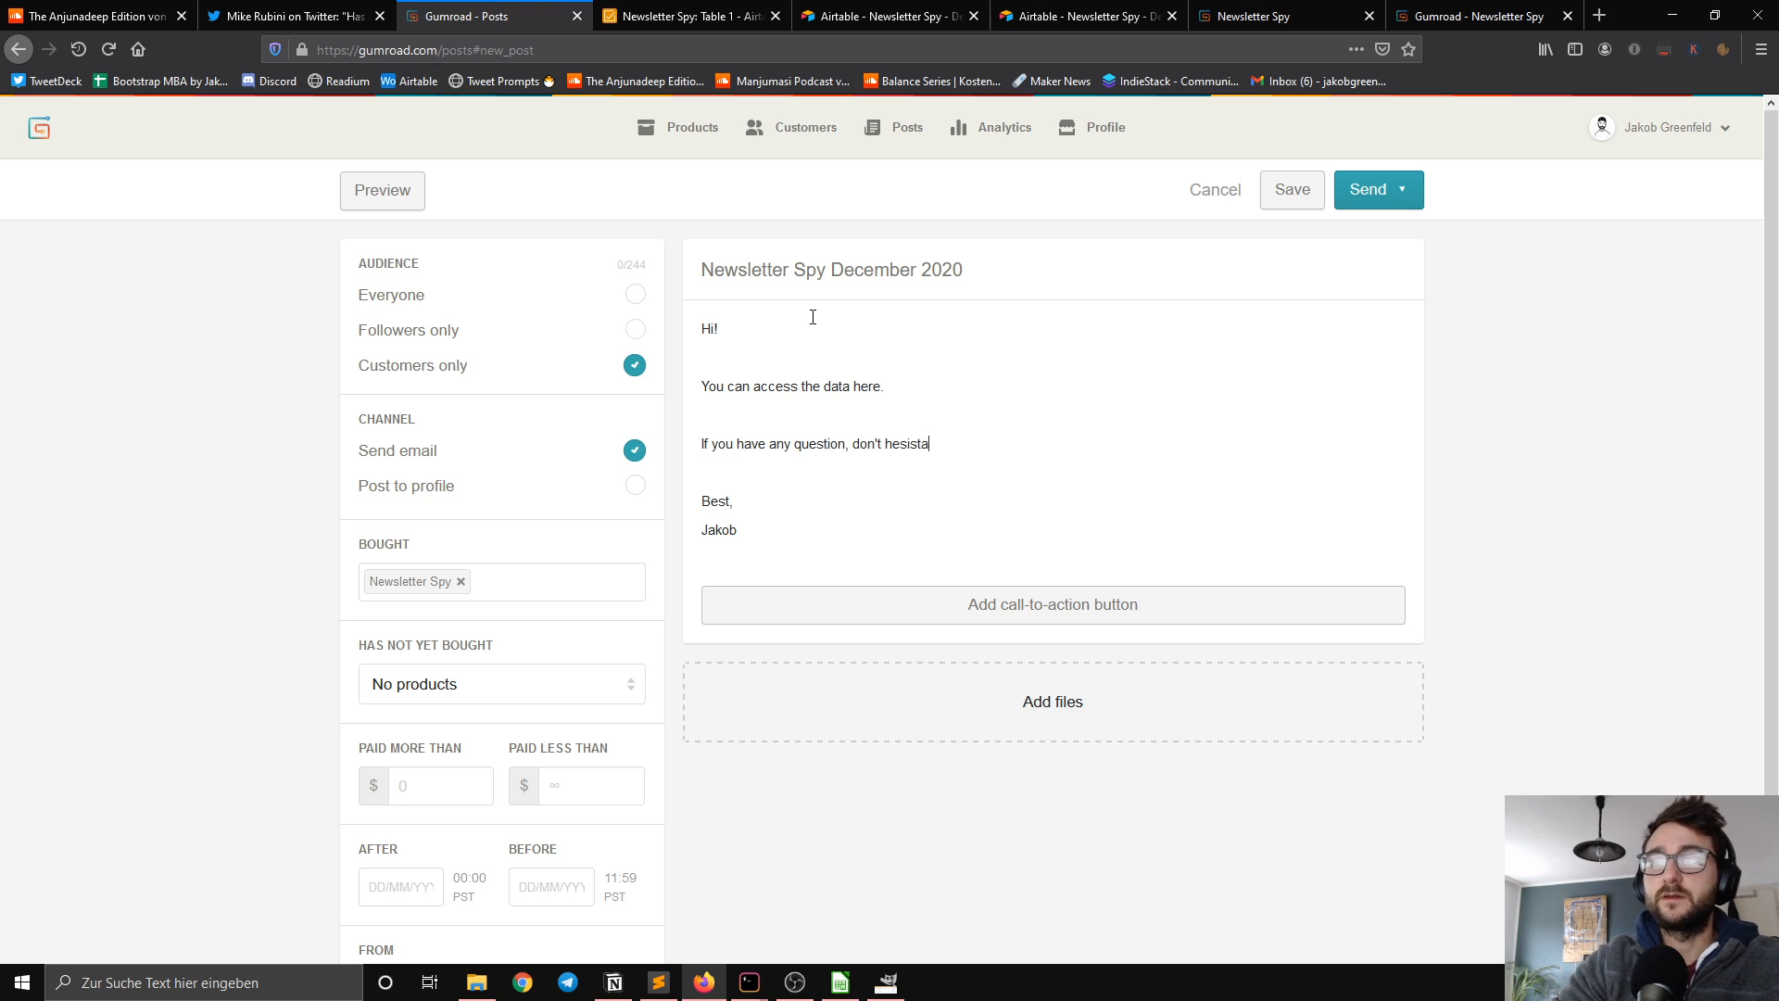
{"action": "type", "text": "te to reach out to me at"}
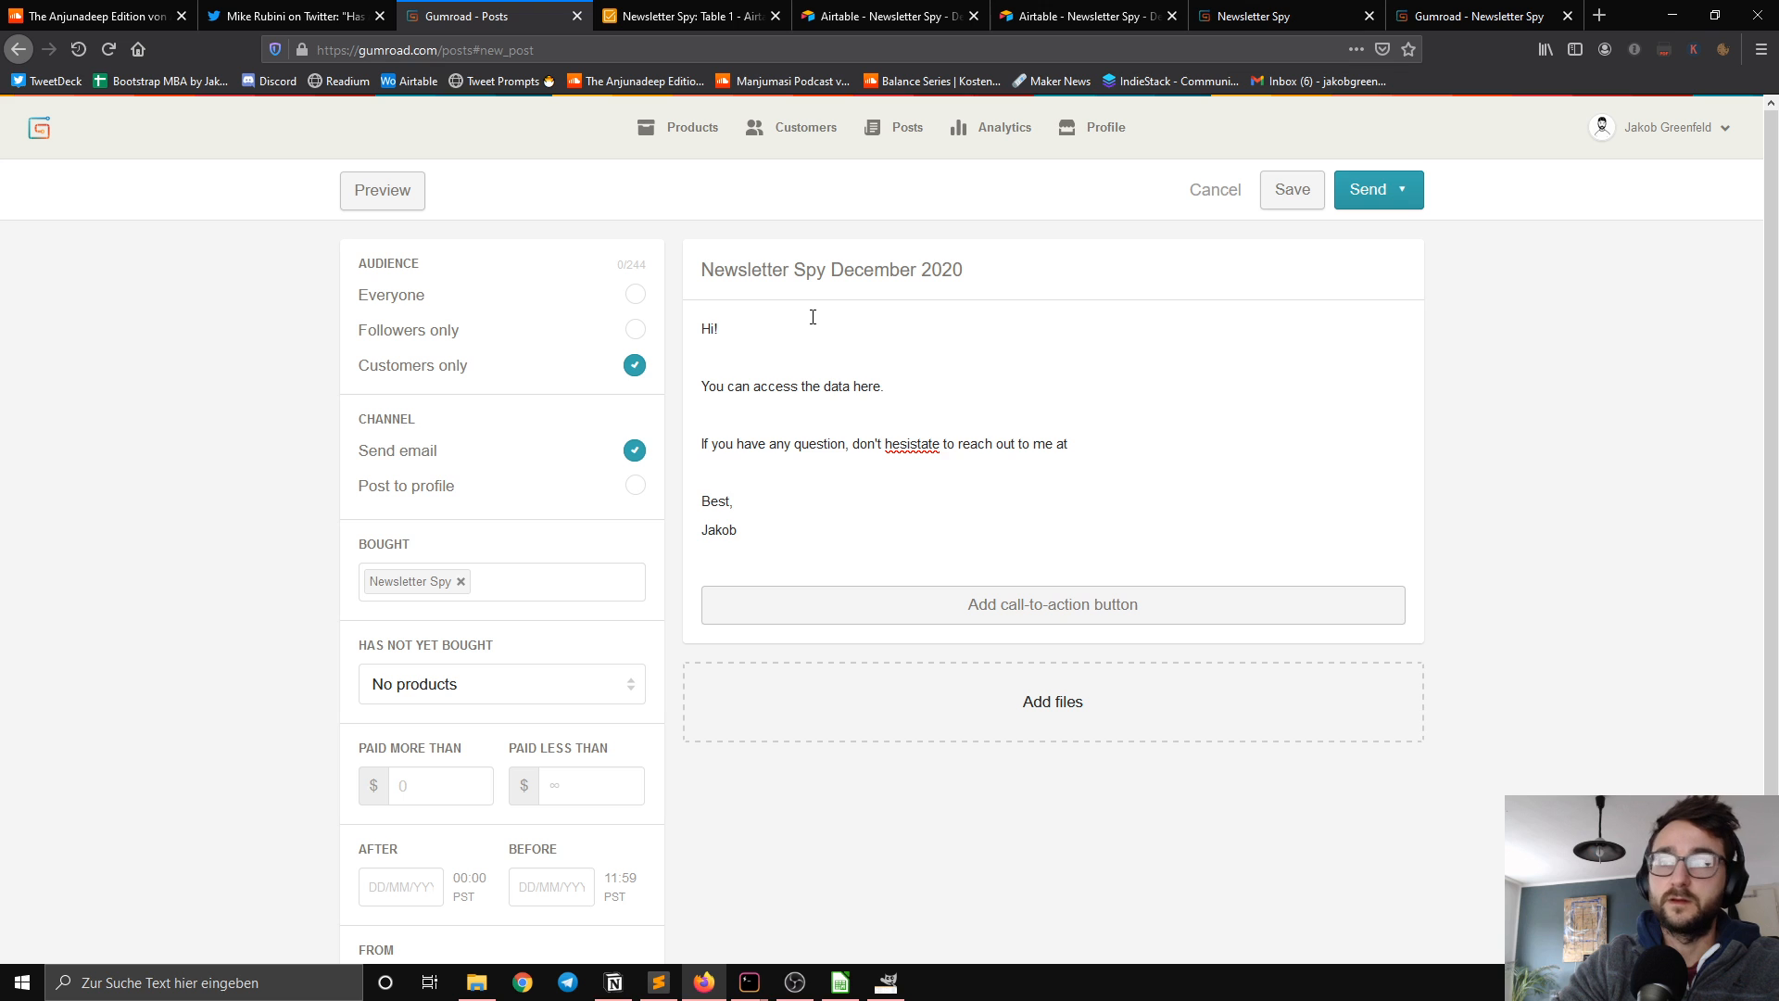
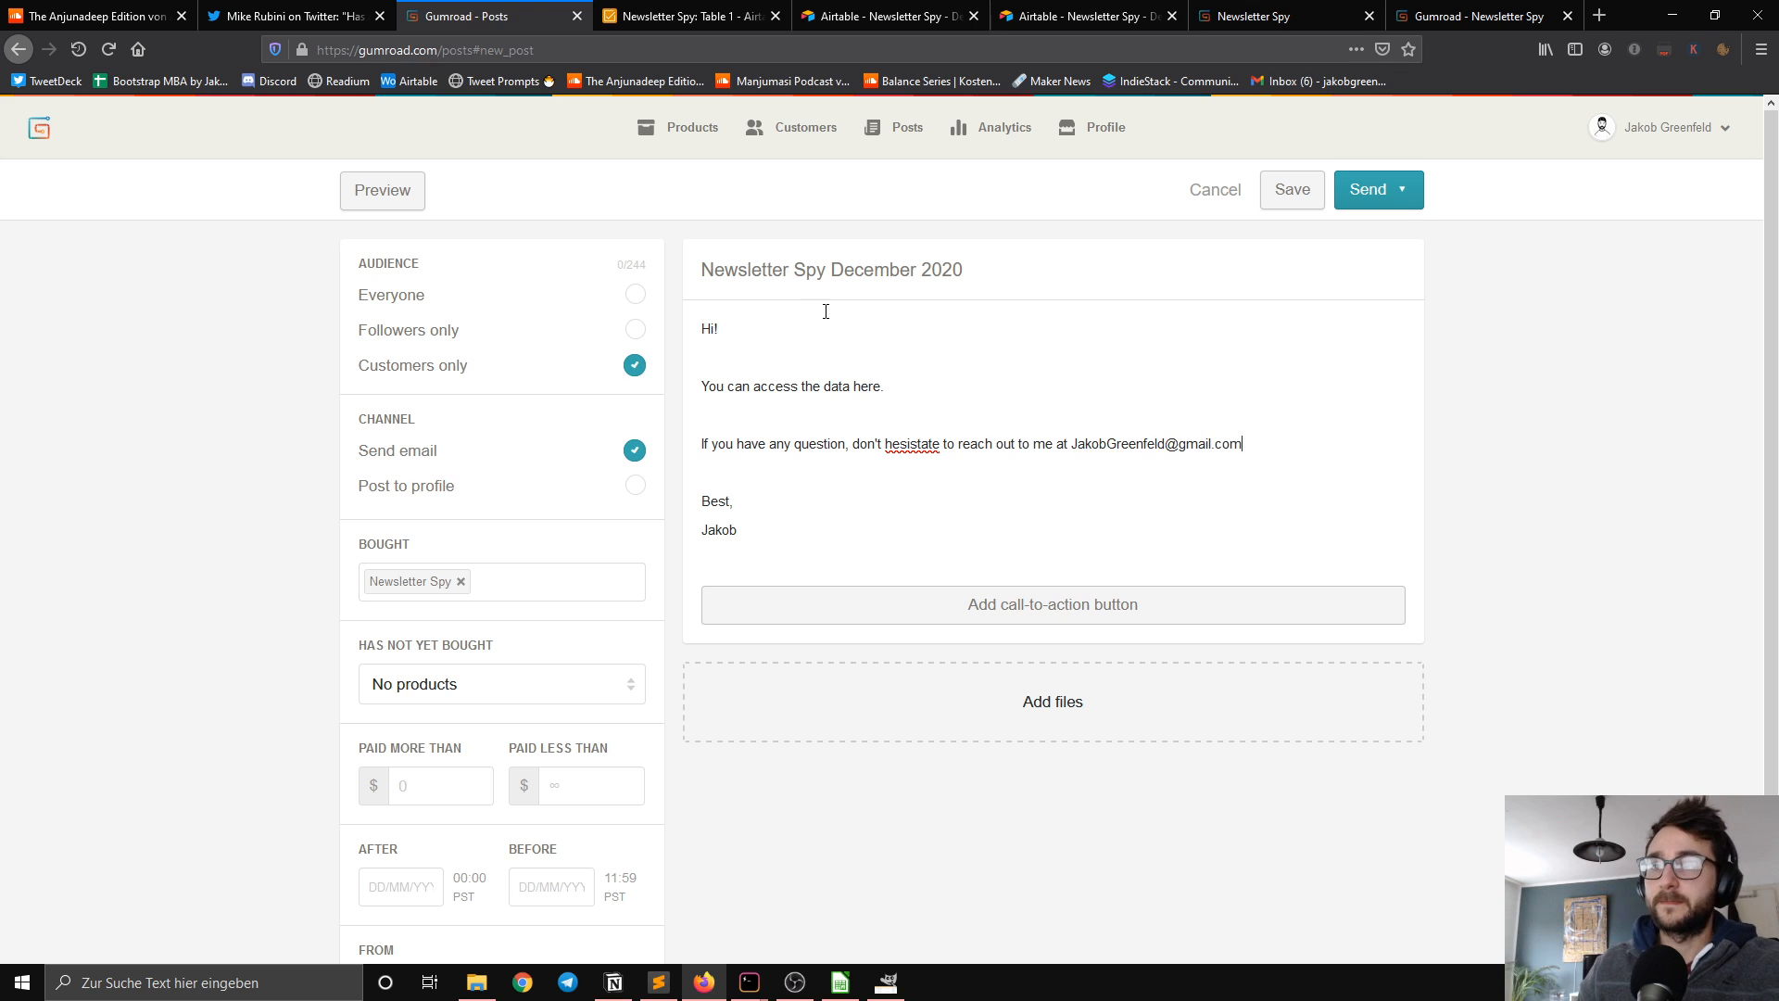
{"action": "right_click", "coordinate": [912, 445]}
{"action": "left_click", "coordinate": [993, 457]}
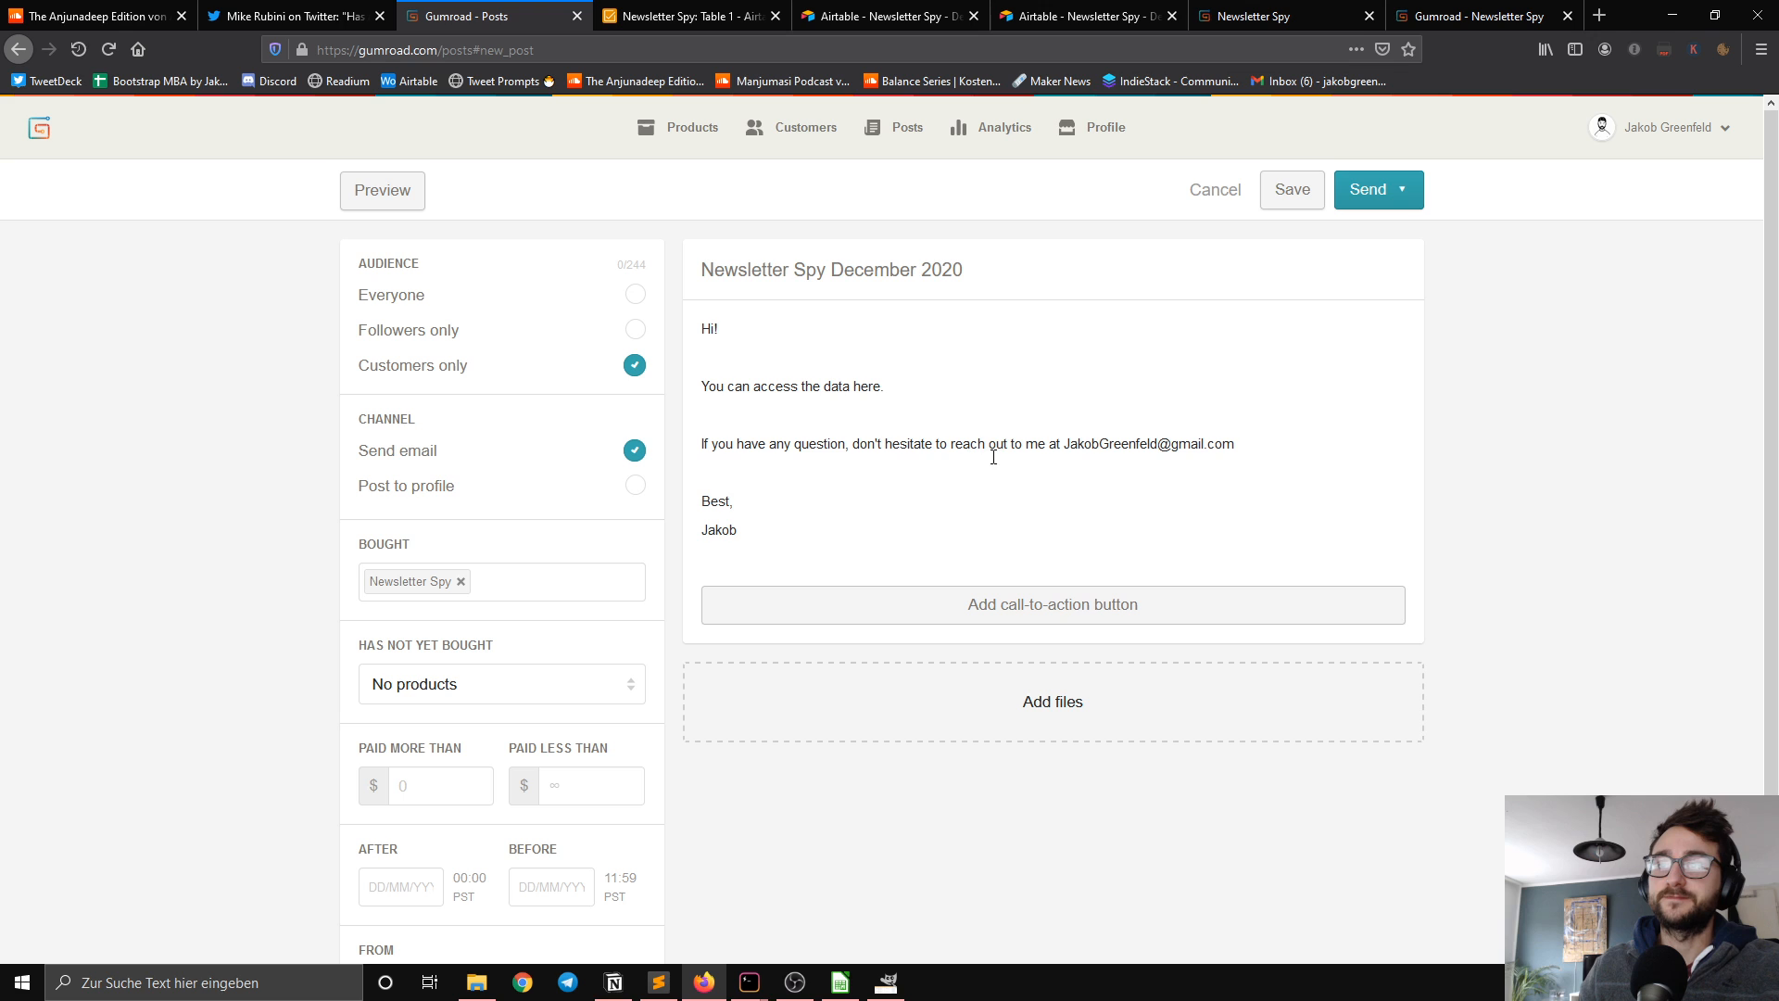
Step: Copy the private share link of the Airtable Newsletter Spy view and link the word "here" in the Gumroad post to it
{"action": "left_click", "coordinate": [686, 14]}
{"action": "double_click", "coordinate": [1009, 315]}
{"action": "triple_click", "coordinate": [1010, 315]}
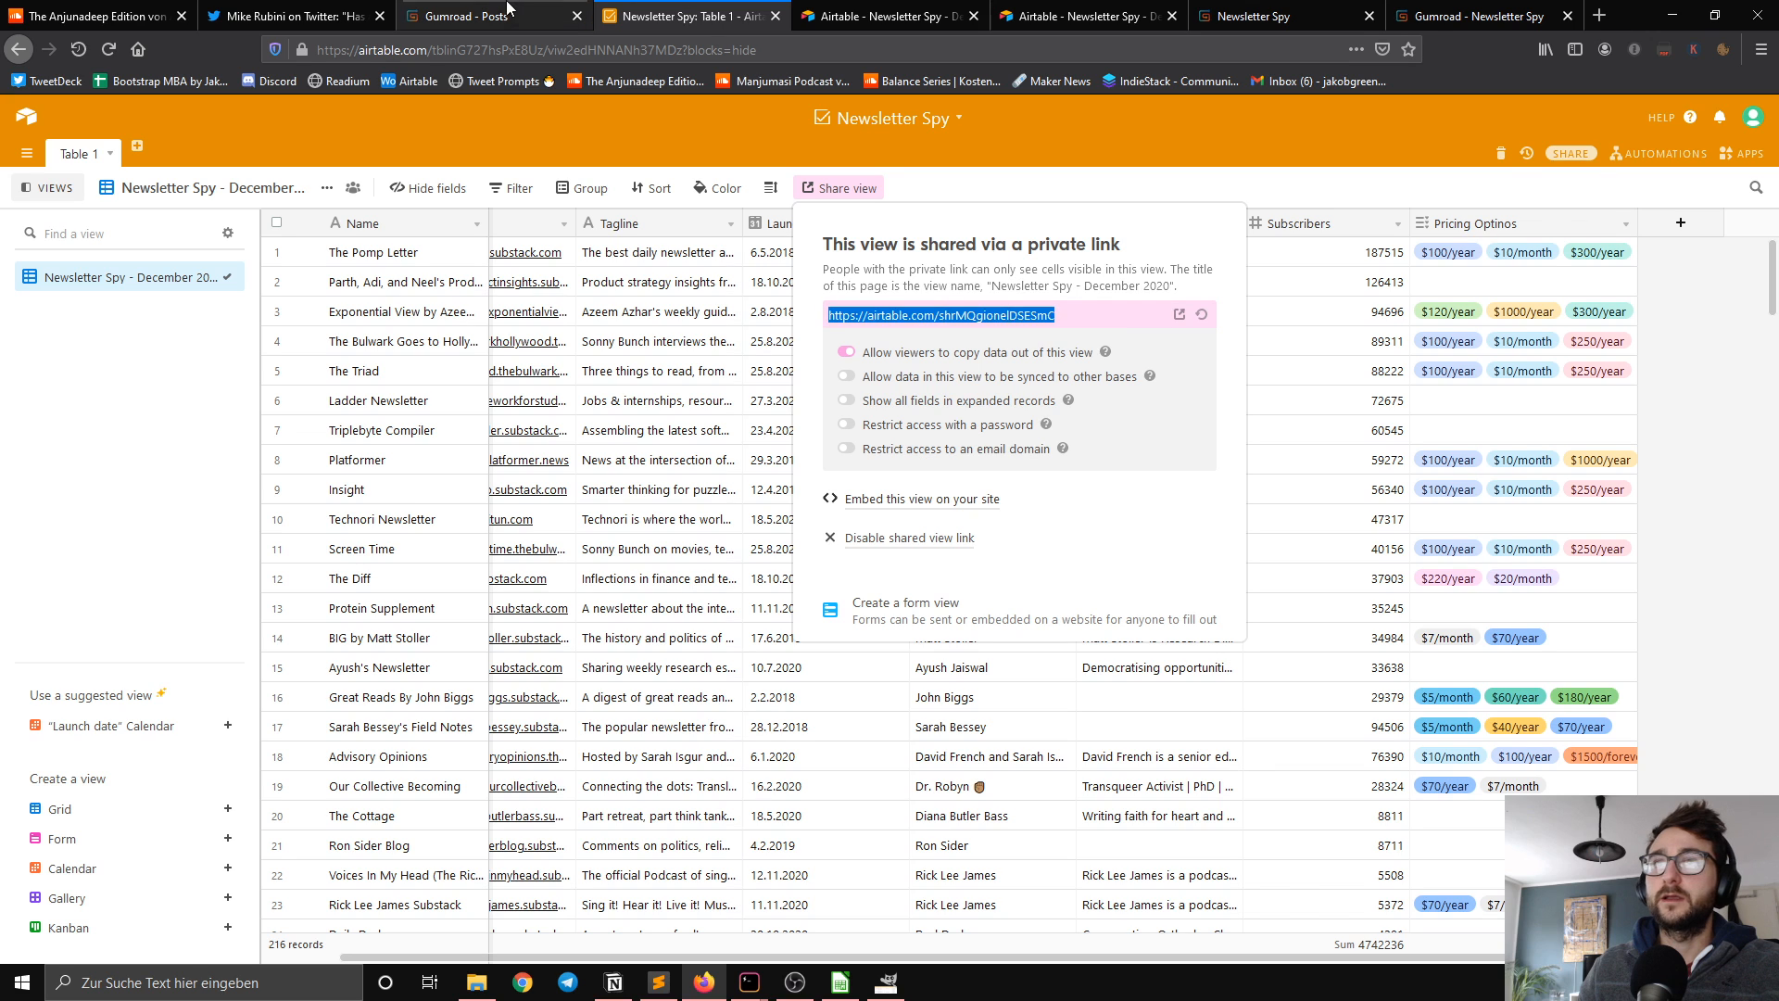
{"action": "left_click", "coordinate": [504, 6]}
{"action": "double_click", "coordinate": [867, 387]}
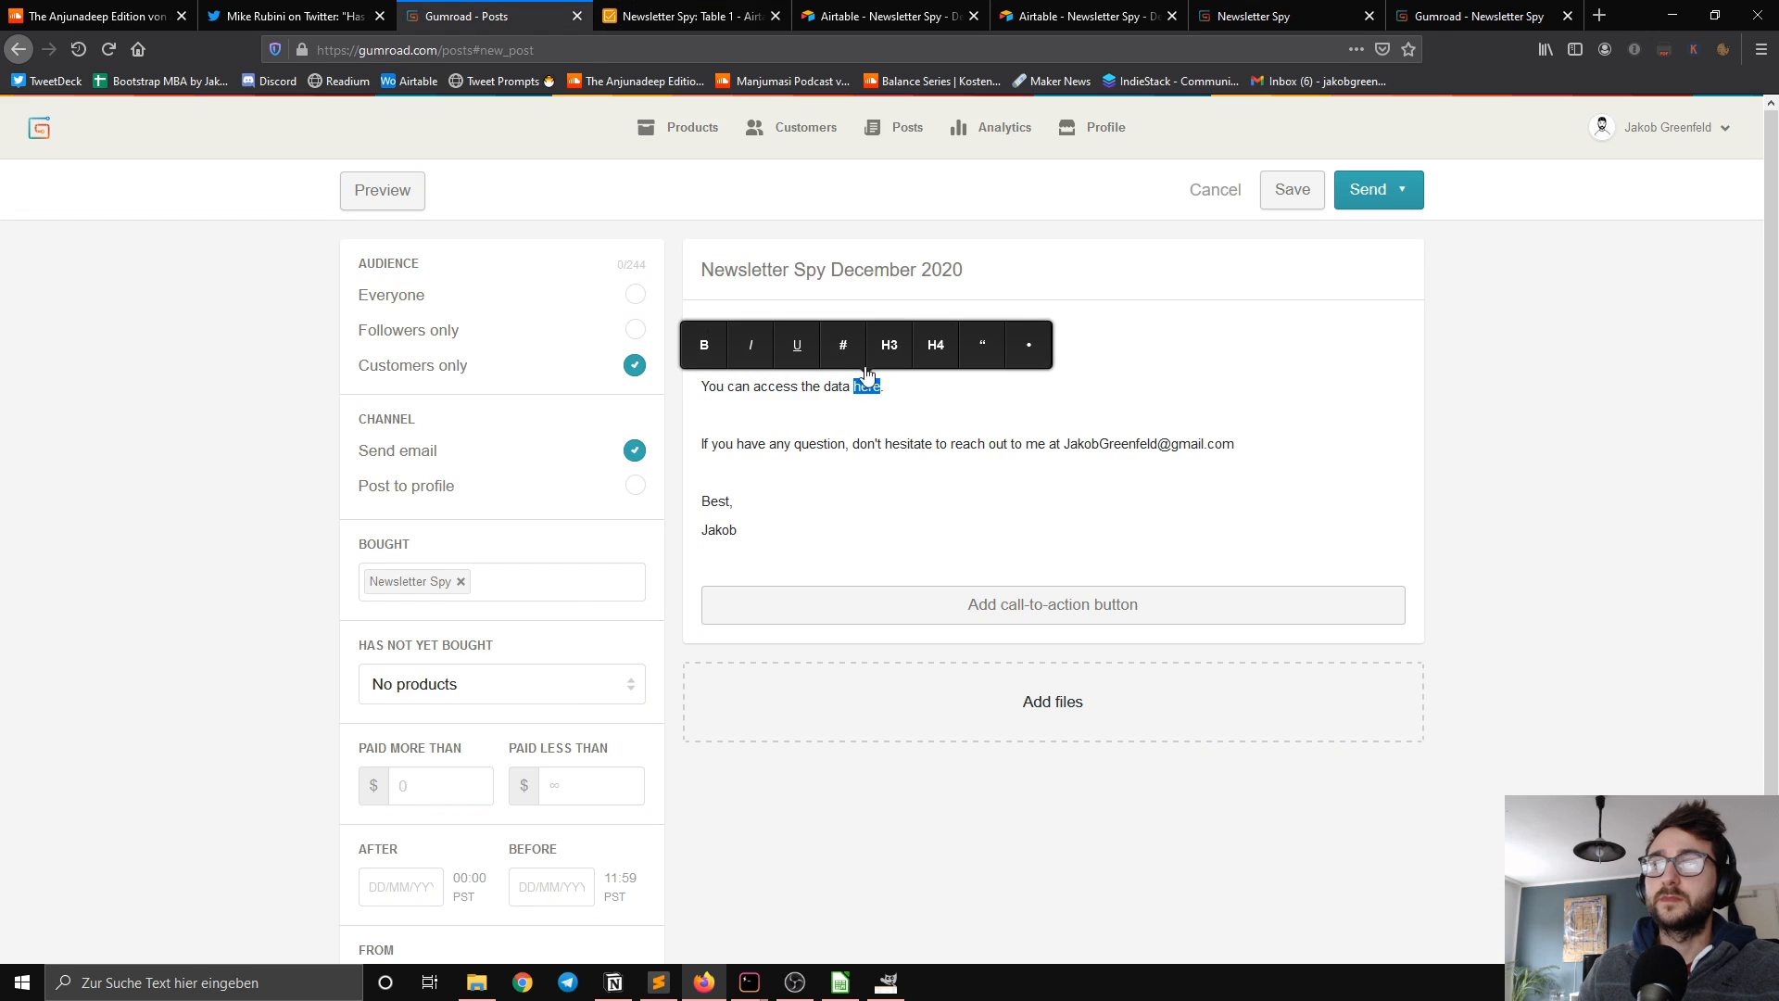
{"action": "left_click", "coordinate": [837, 346]}
{"action": "key", "text": "ctrl+v"}
{"action": "key", "text": "Return"}
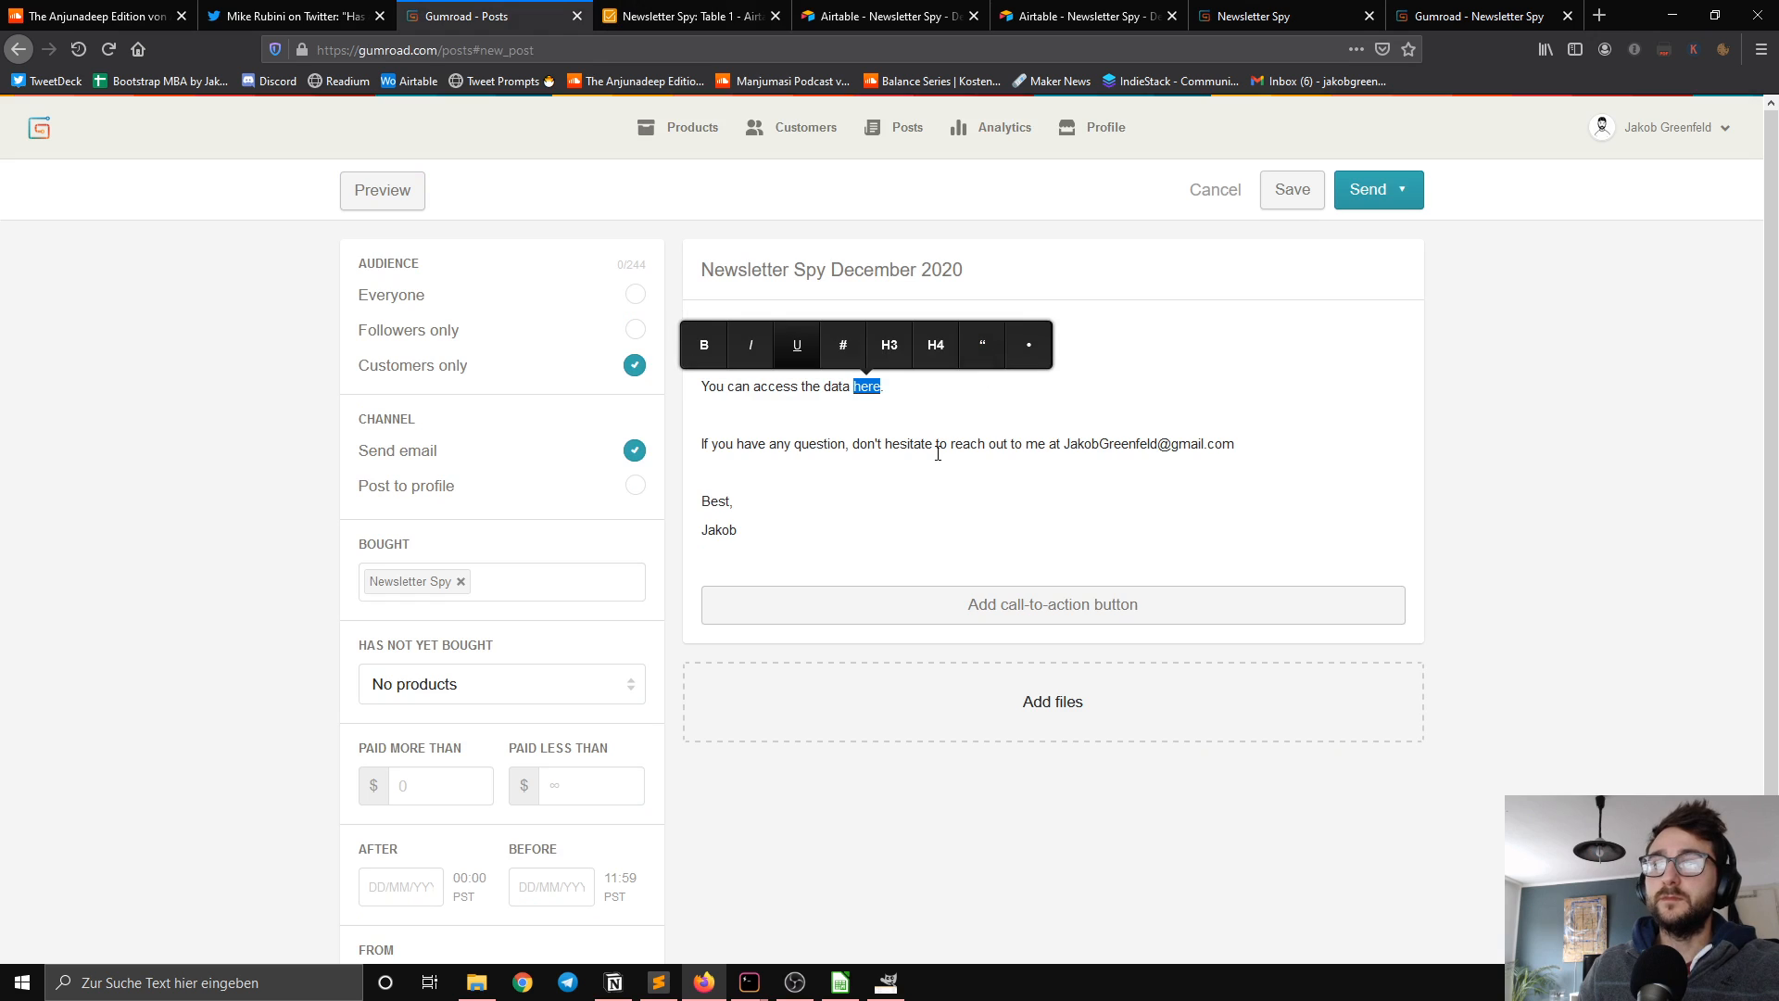
{"action": "left_click", "coordinate": [921, 477]}
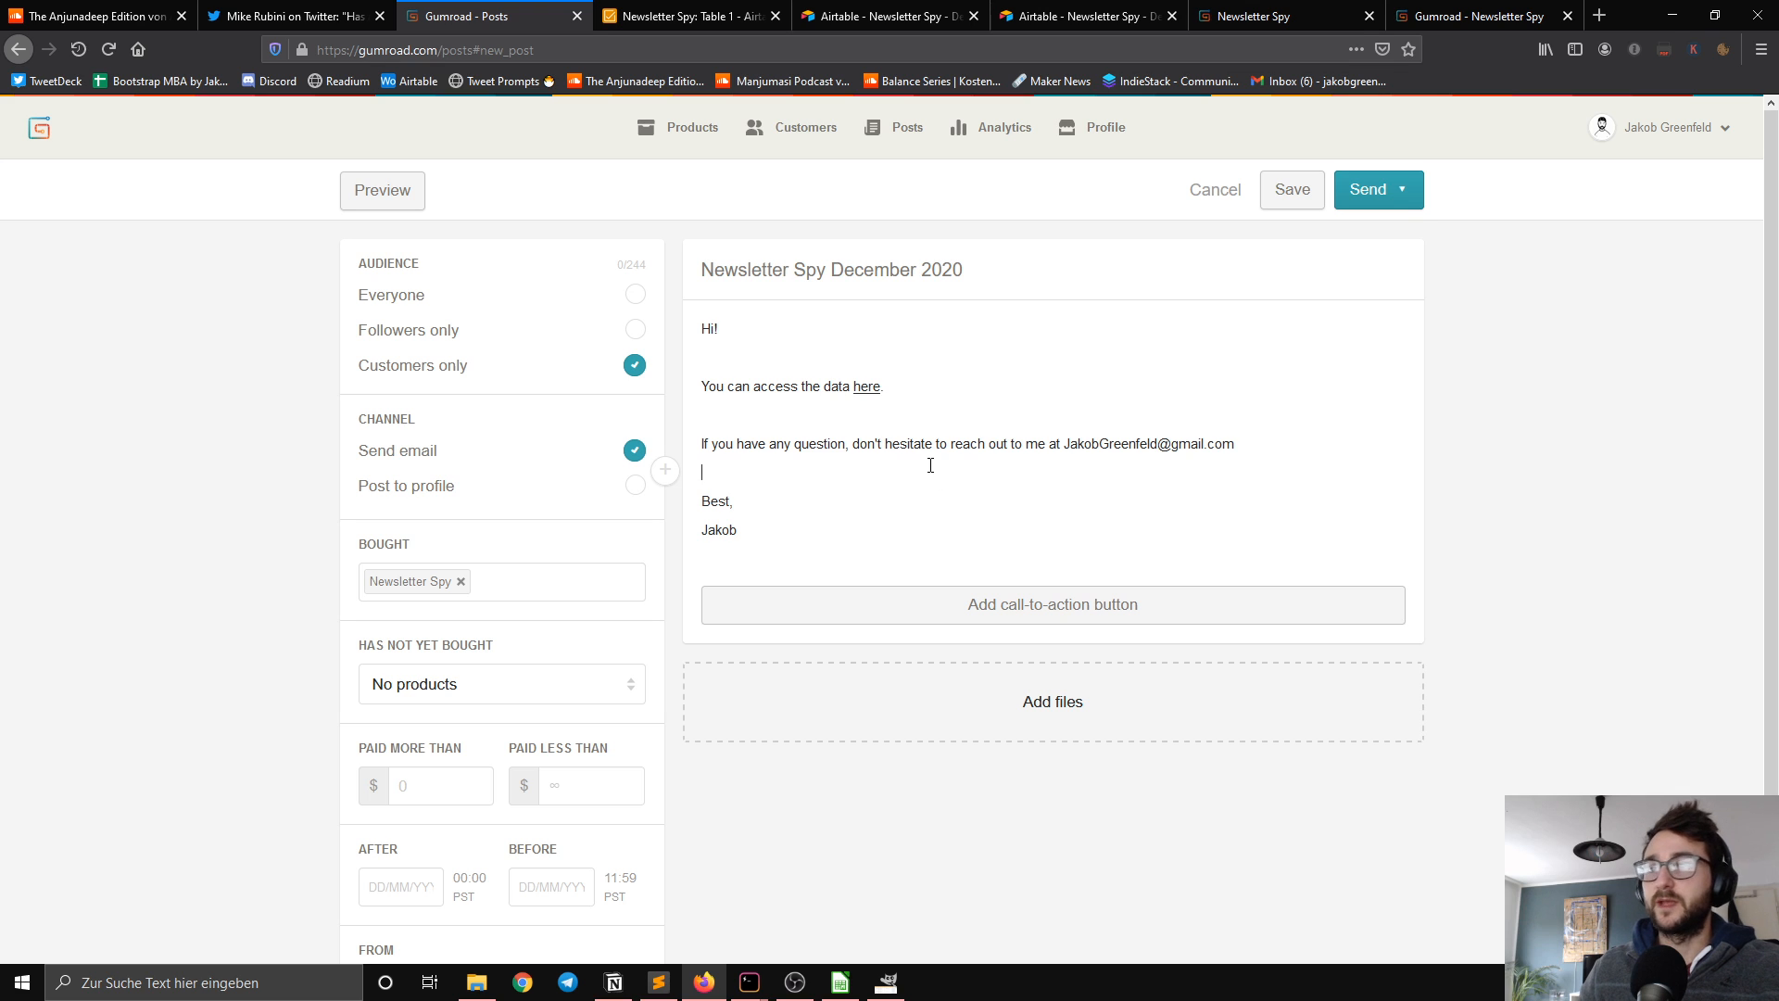
Step: Save the "Newsletter Spy December 2020" post and send it immediately to the Newsletter Spy customers
{"action": "left_click", "coordinate": [1314, 199]}
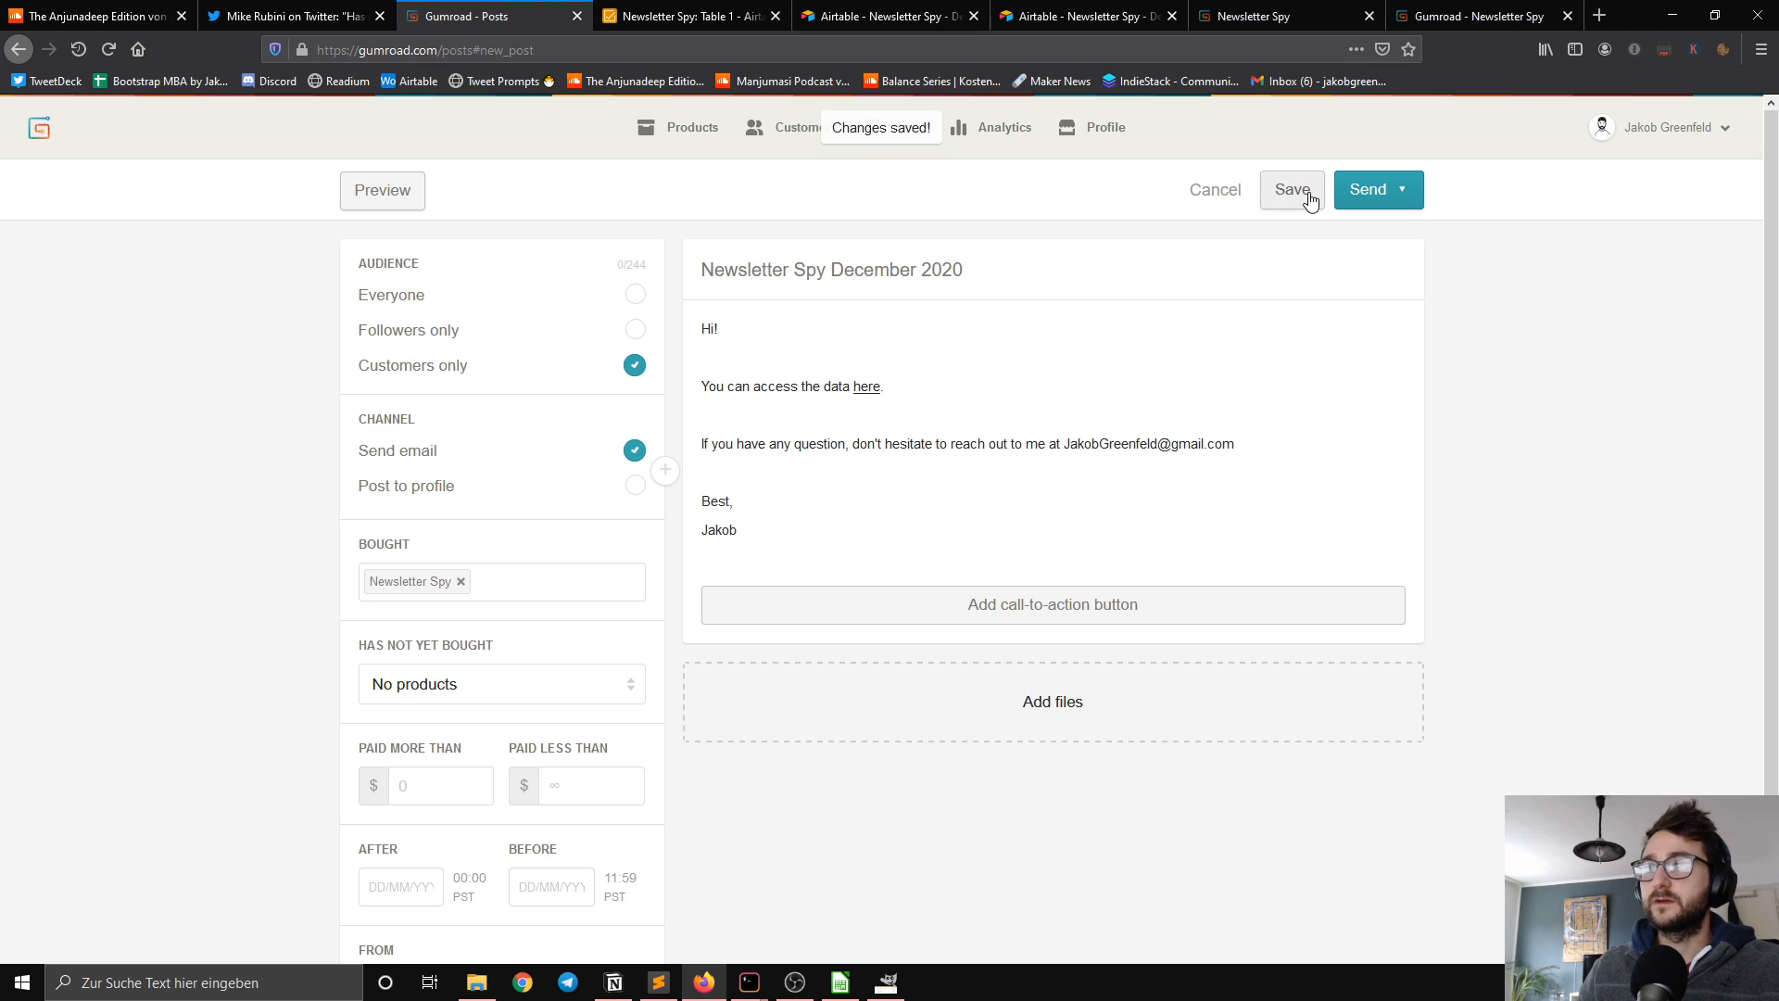
{"action": "left_click", "coordinate": [1401, 192]}
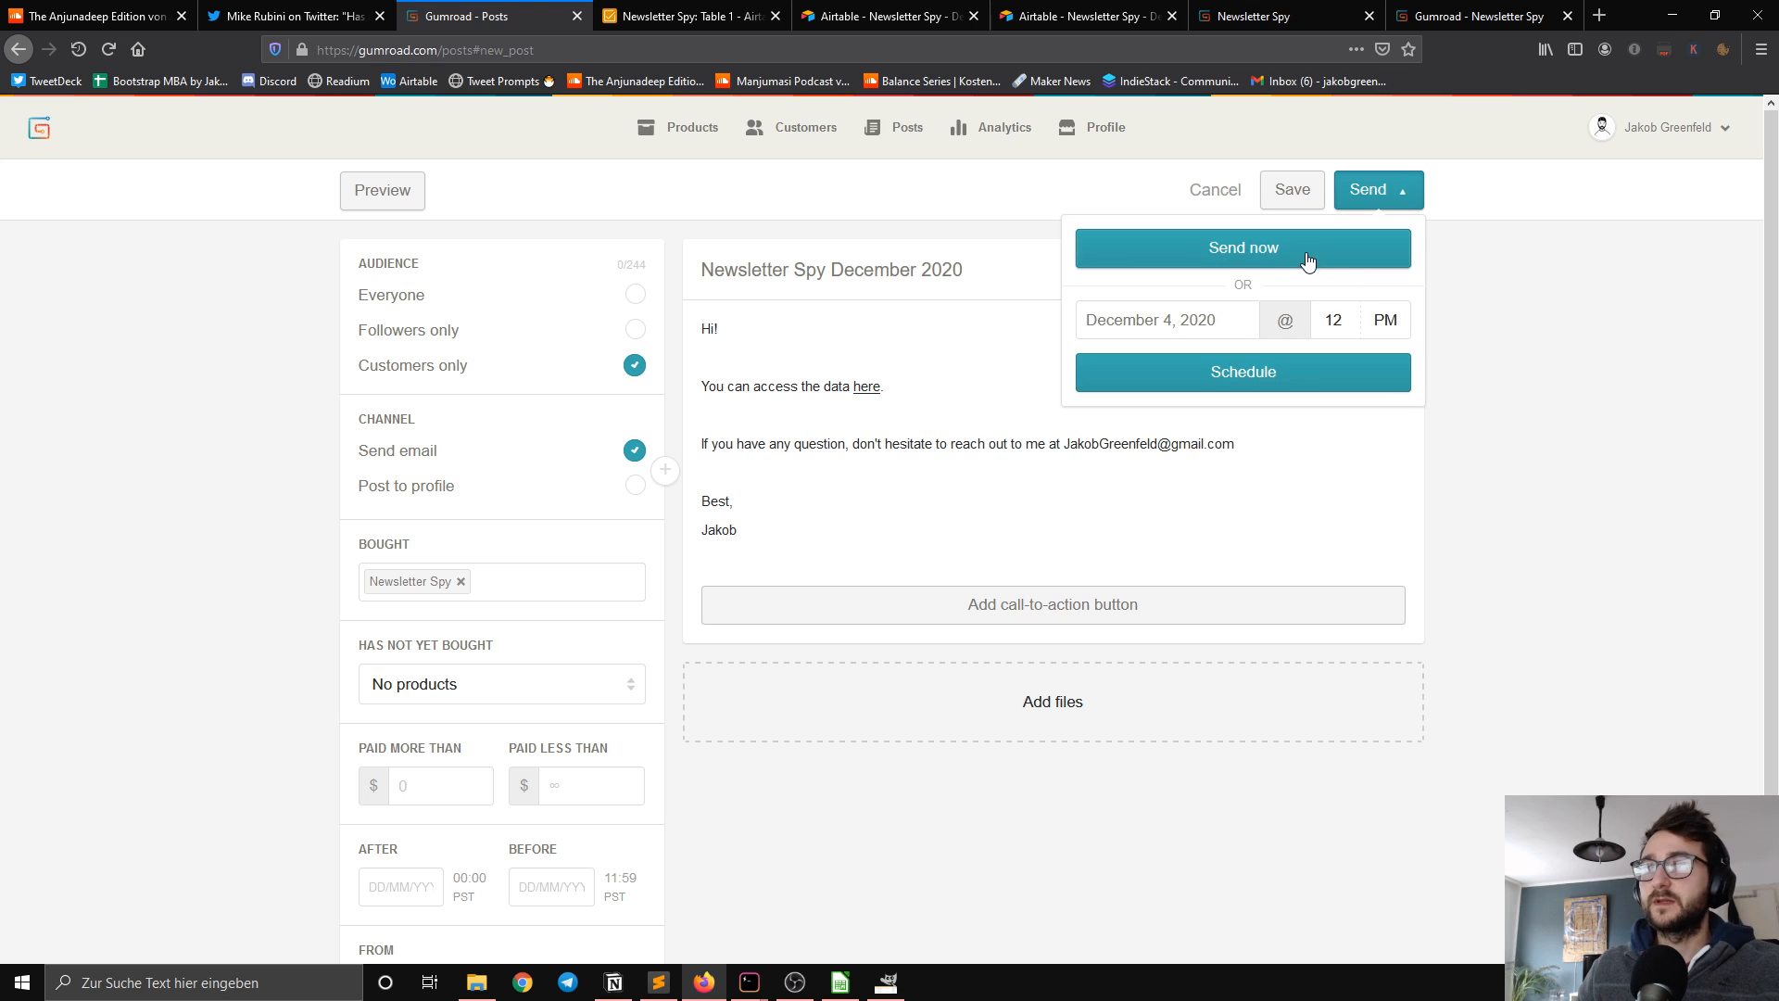
{"action": "scroll", "coordinate": [1538, 366], "scroll_direction": "down", "scroll_amount": 2}
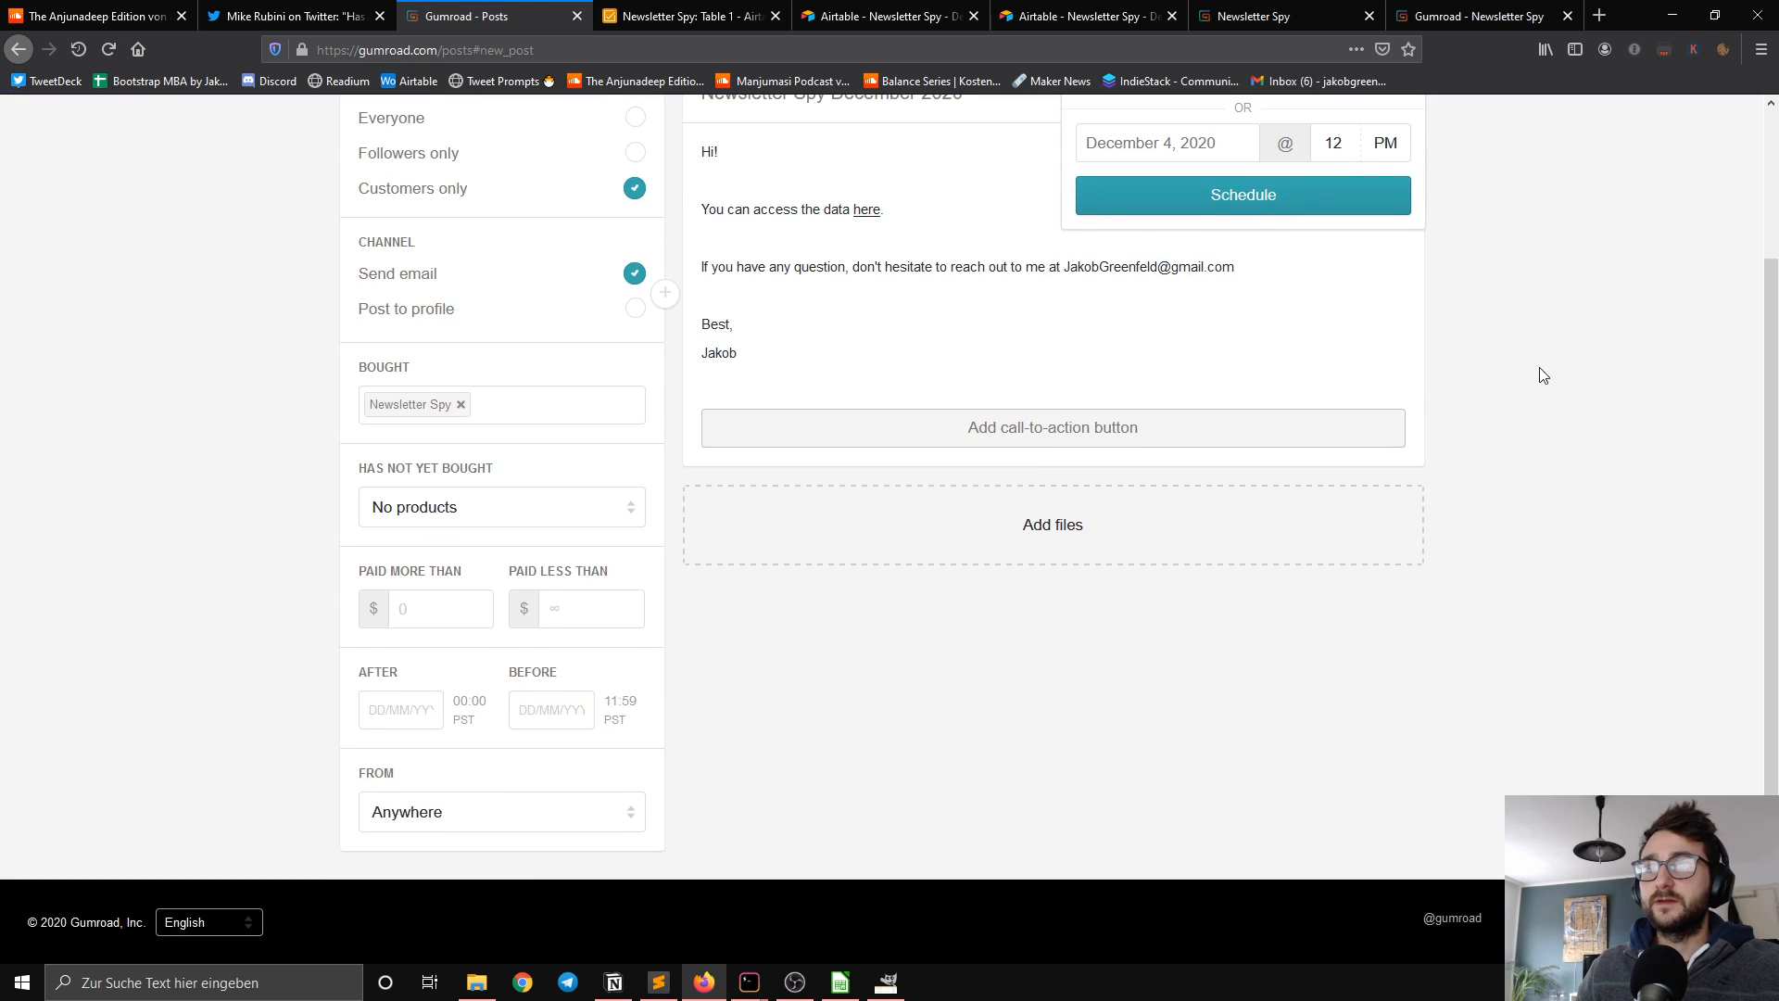
{"action": "scroll", "coordinate": [1501, 383], "scroll_direction": "up", "scroll_amount": 2}
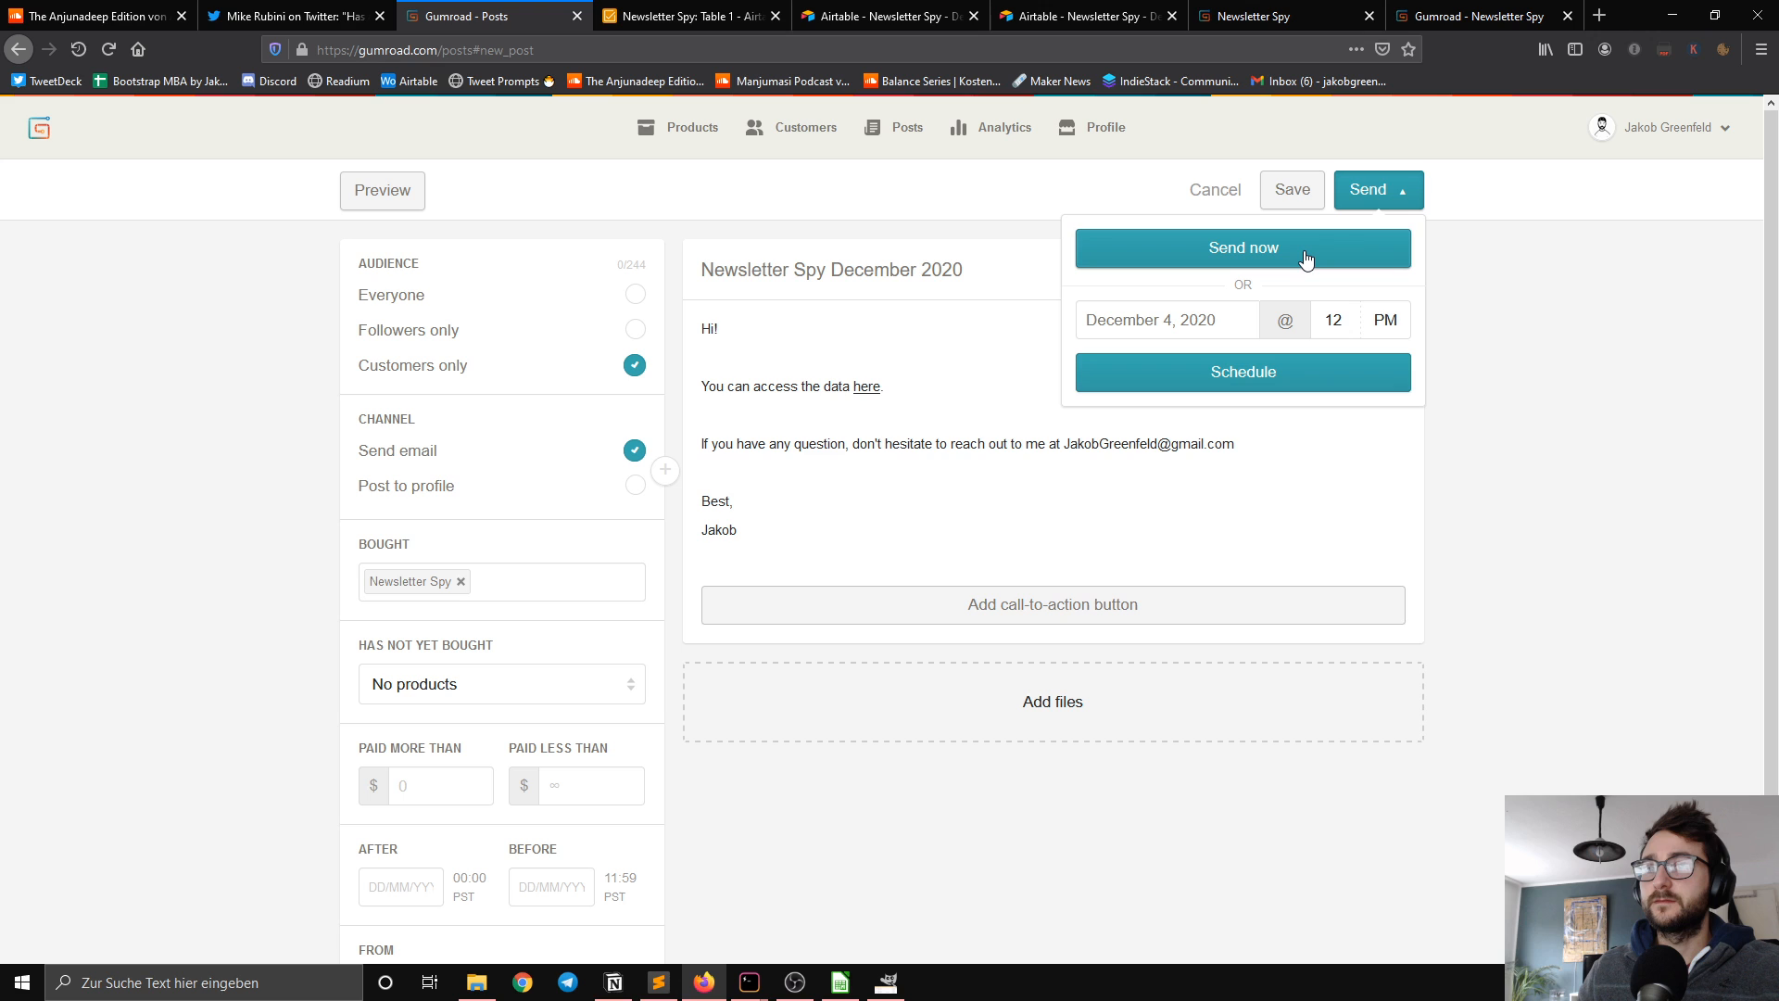
{"action": "left_click", "coordinate": [1305, 259]}
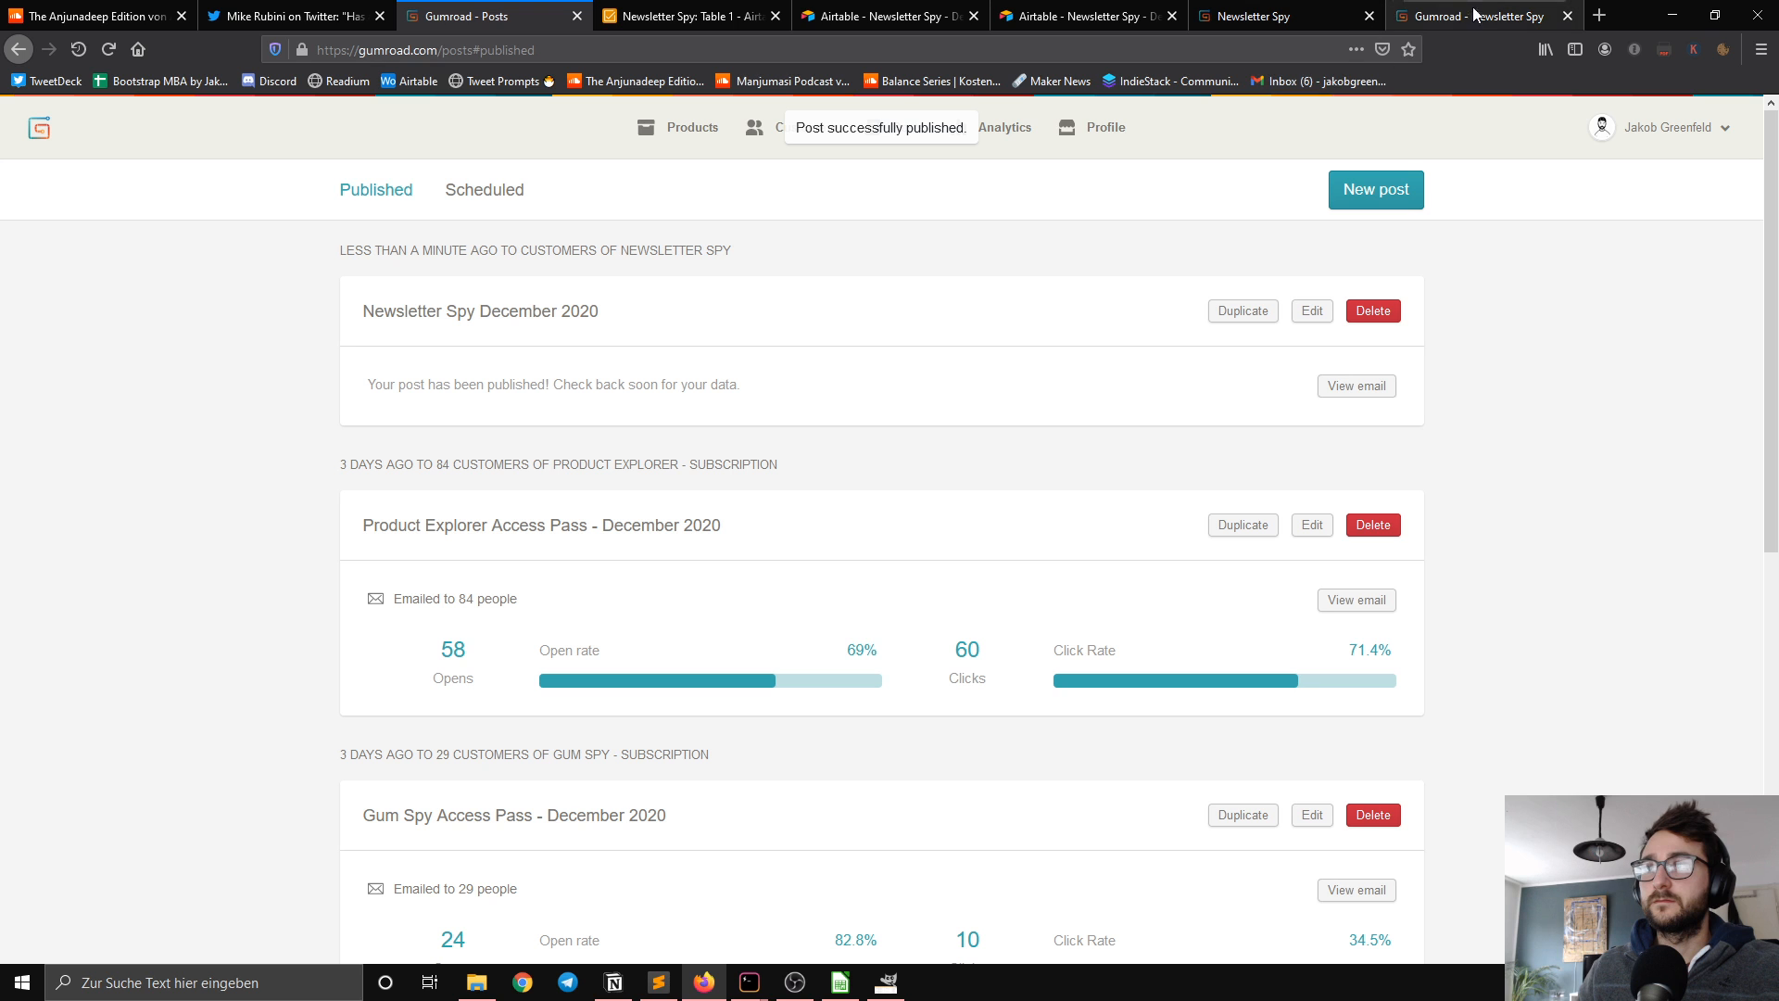
Step: Switch to Gmail in a new tab and check the "New sale of Newsletter Spy" e-mail, returning to the inbox
{"action": "left_click", "coordinate": [1598, 15]}
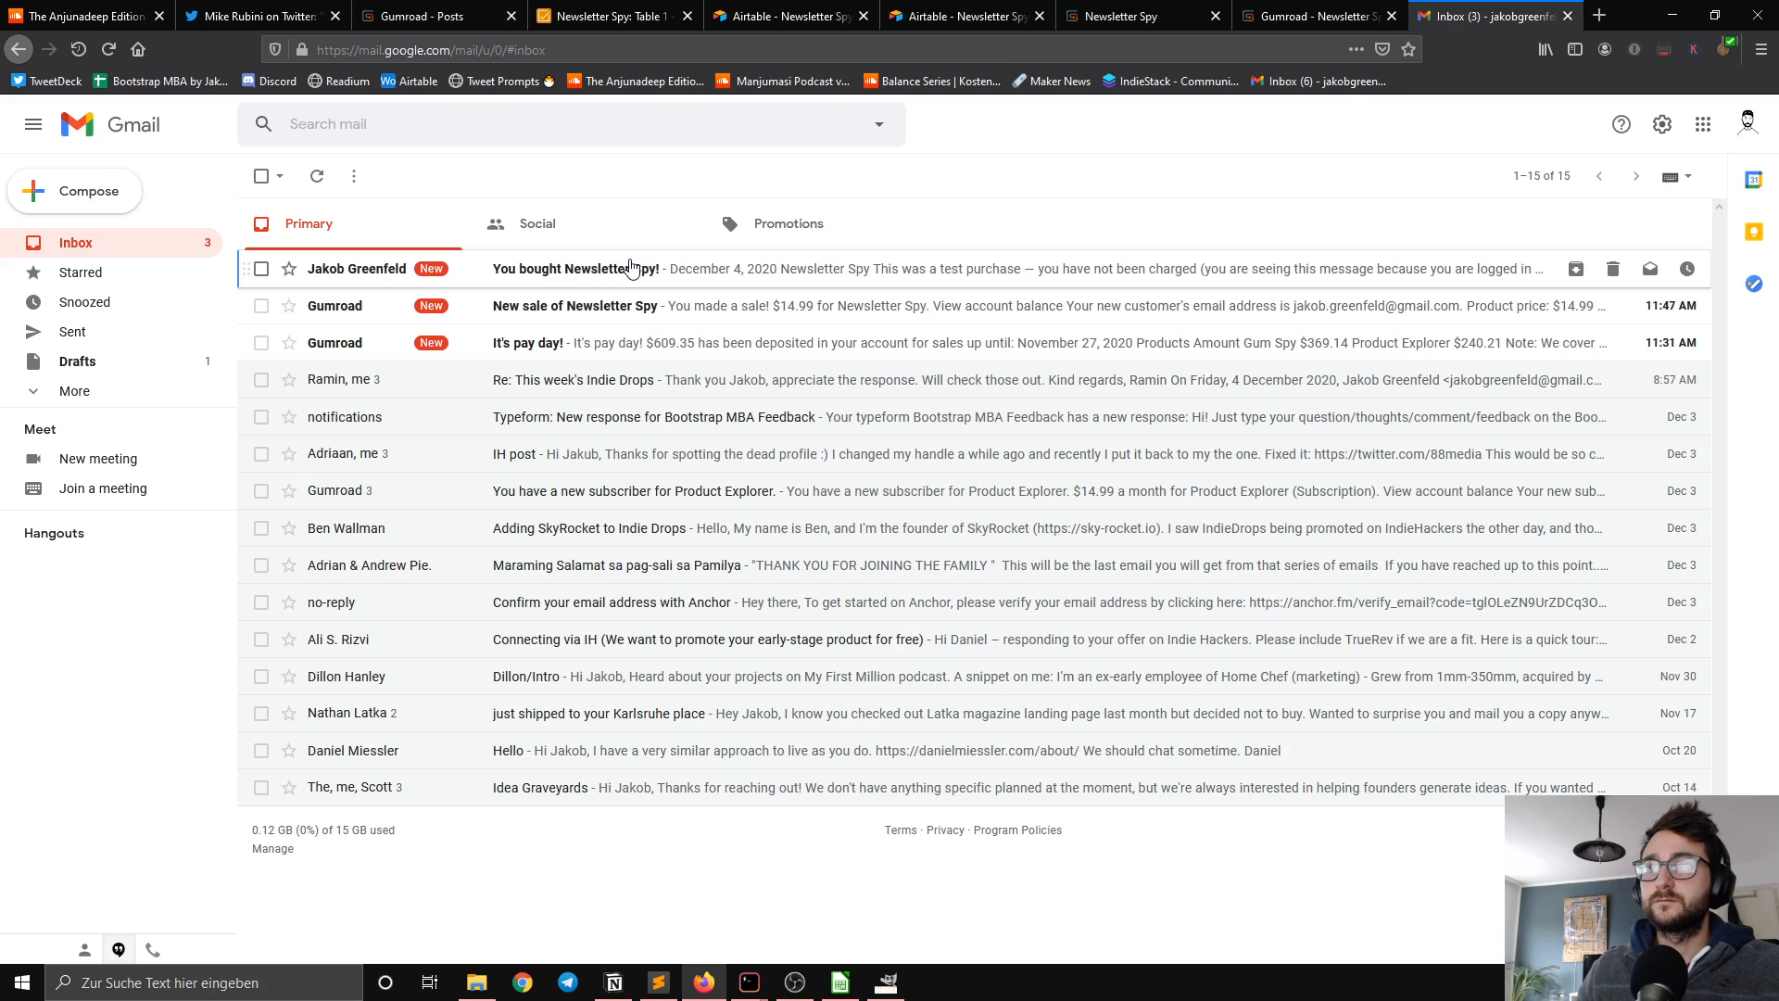
{"action": "left_click", "coordinate": [606, 311]}
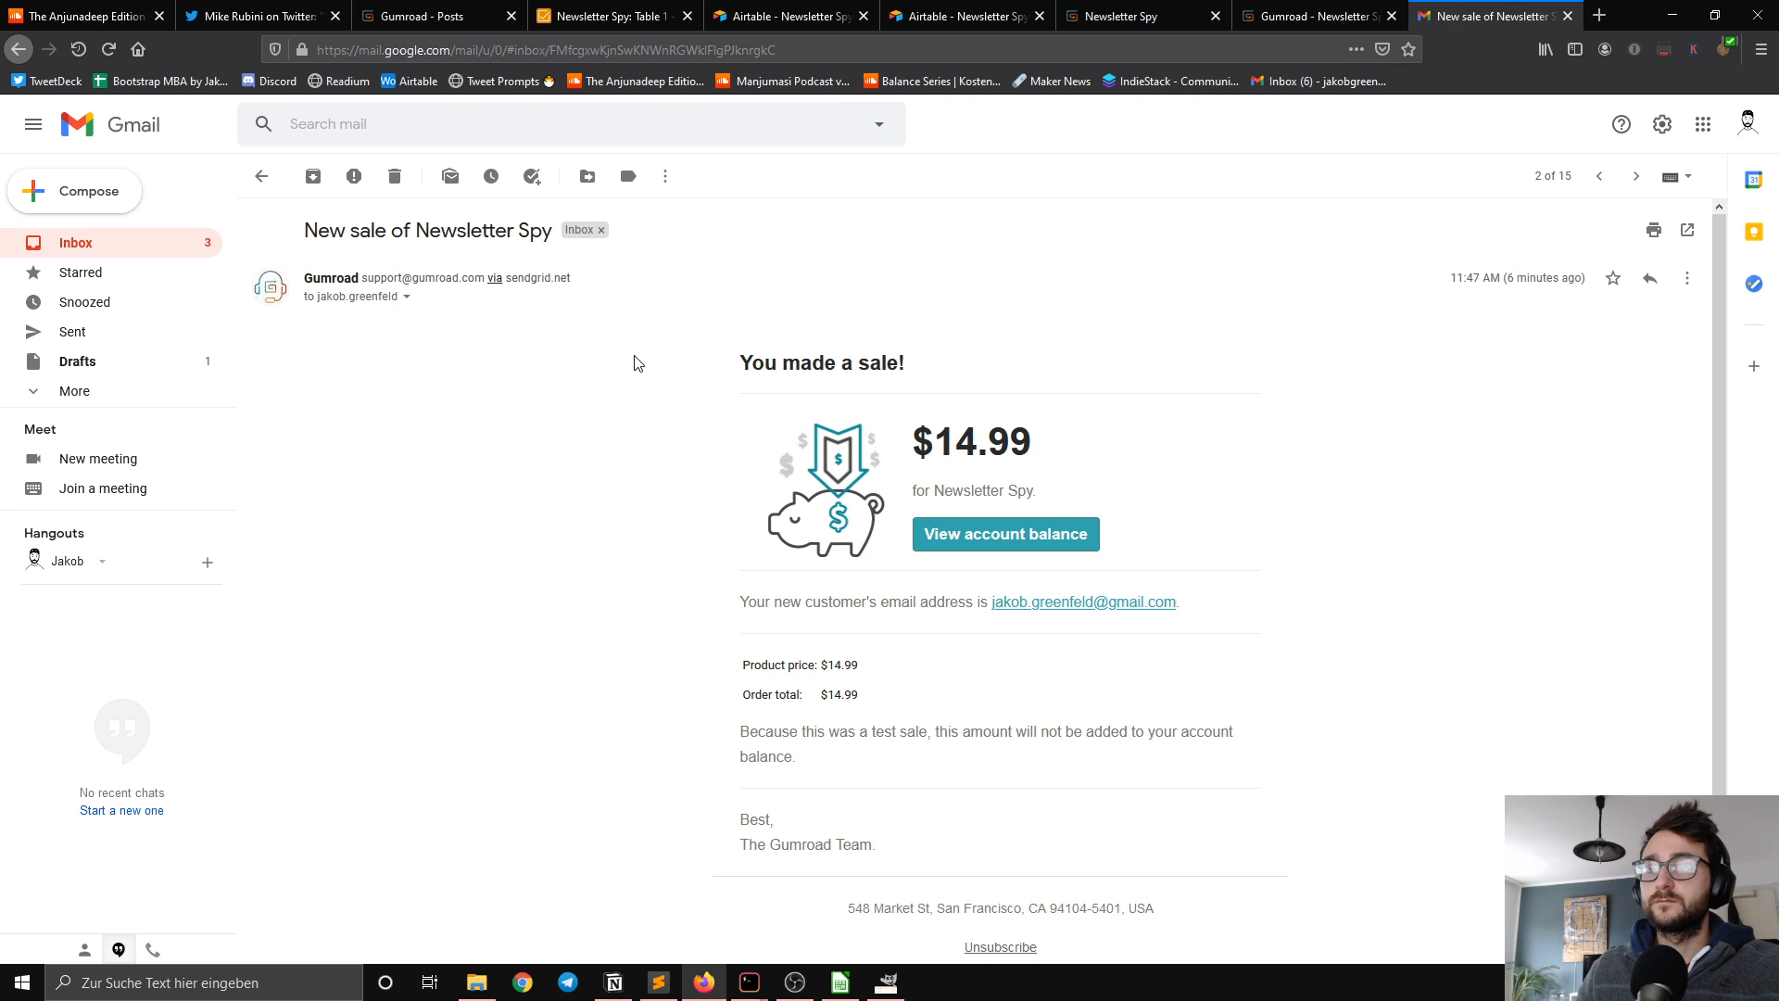
{"action": "key", "text": "alt+Left"}
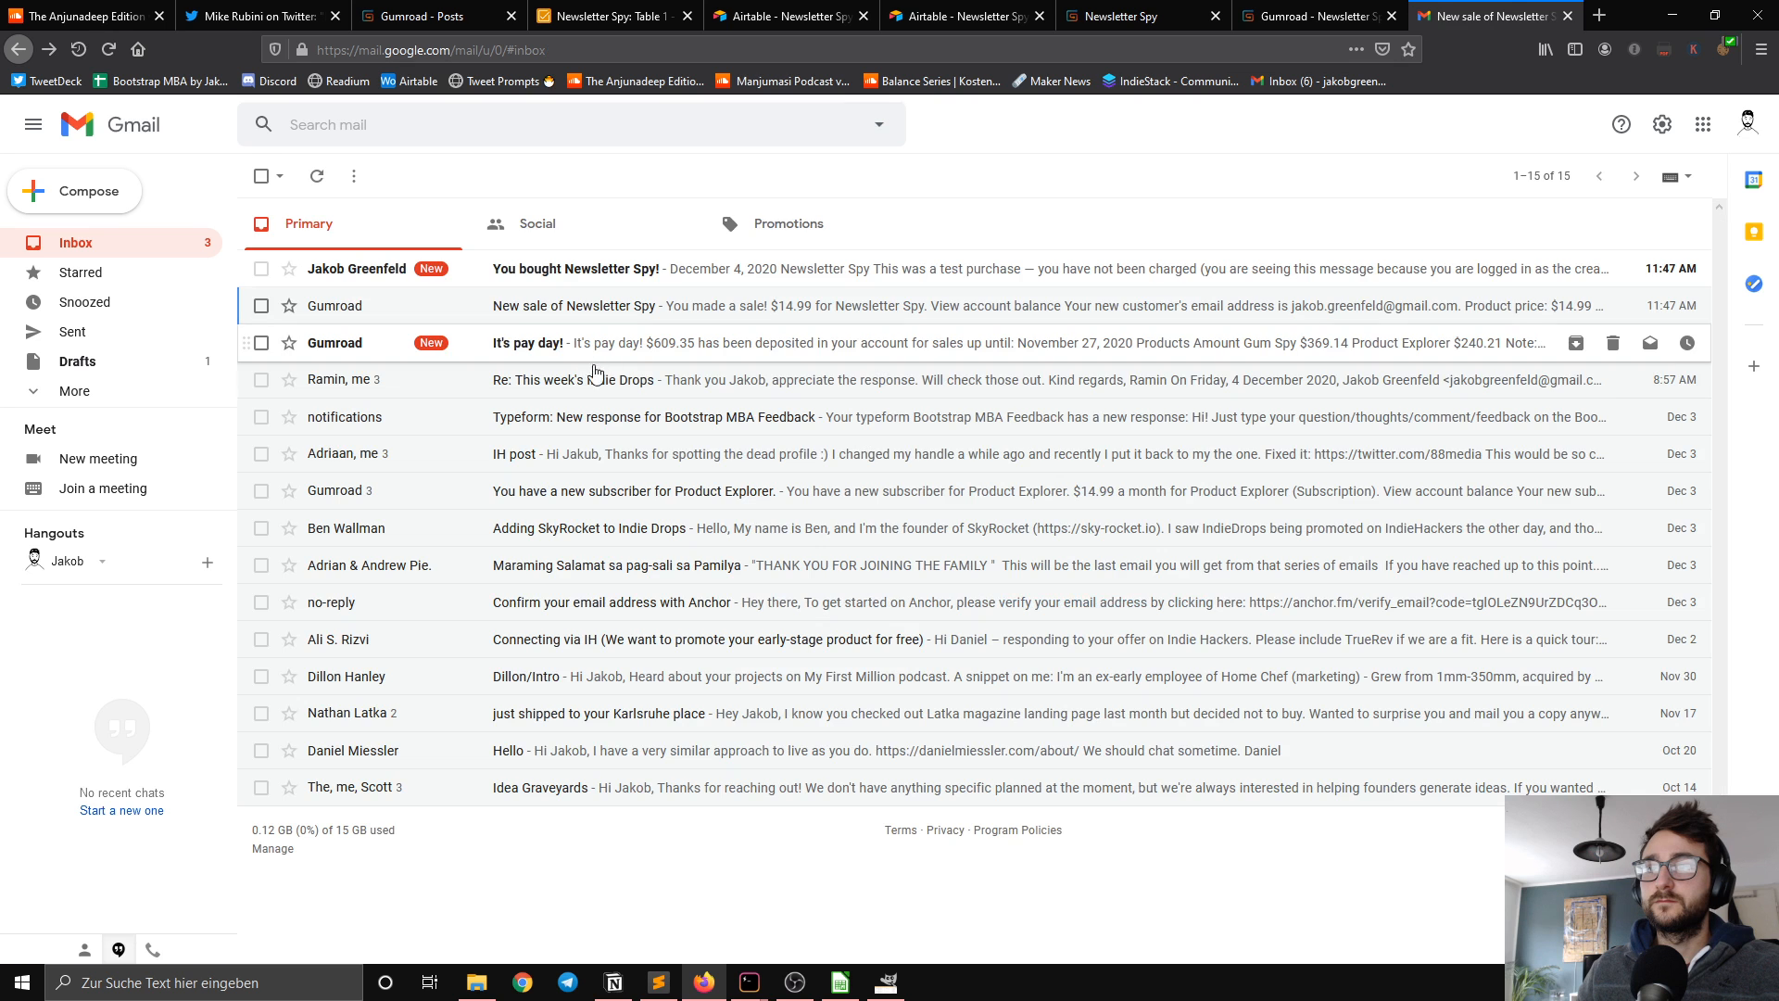
Step: Read the "You bought Newsletter Spy!" purchase confirmation e-mail and open the purchased content from it
{"action": "left_click", "coordinate": [564, 269]}
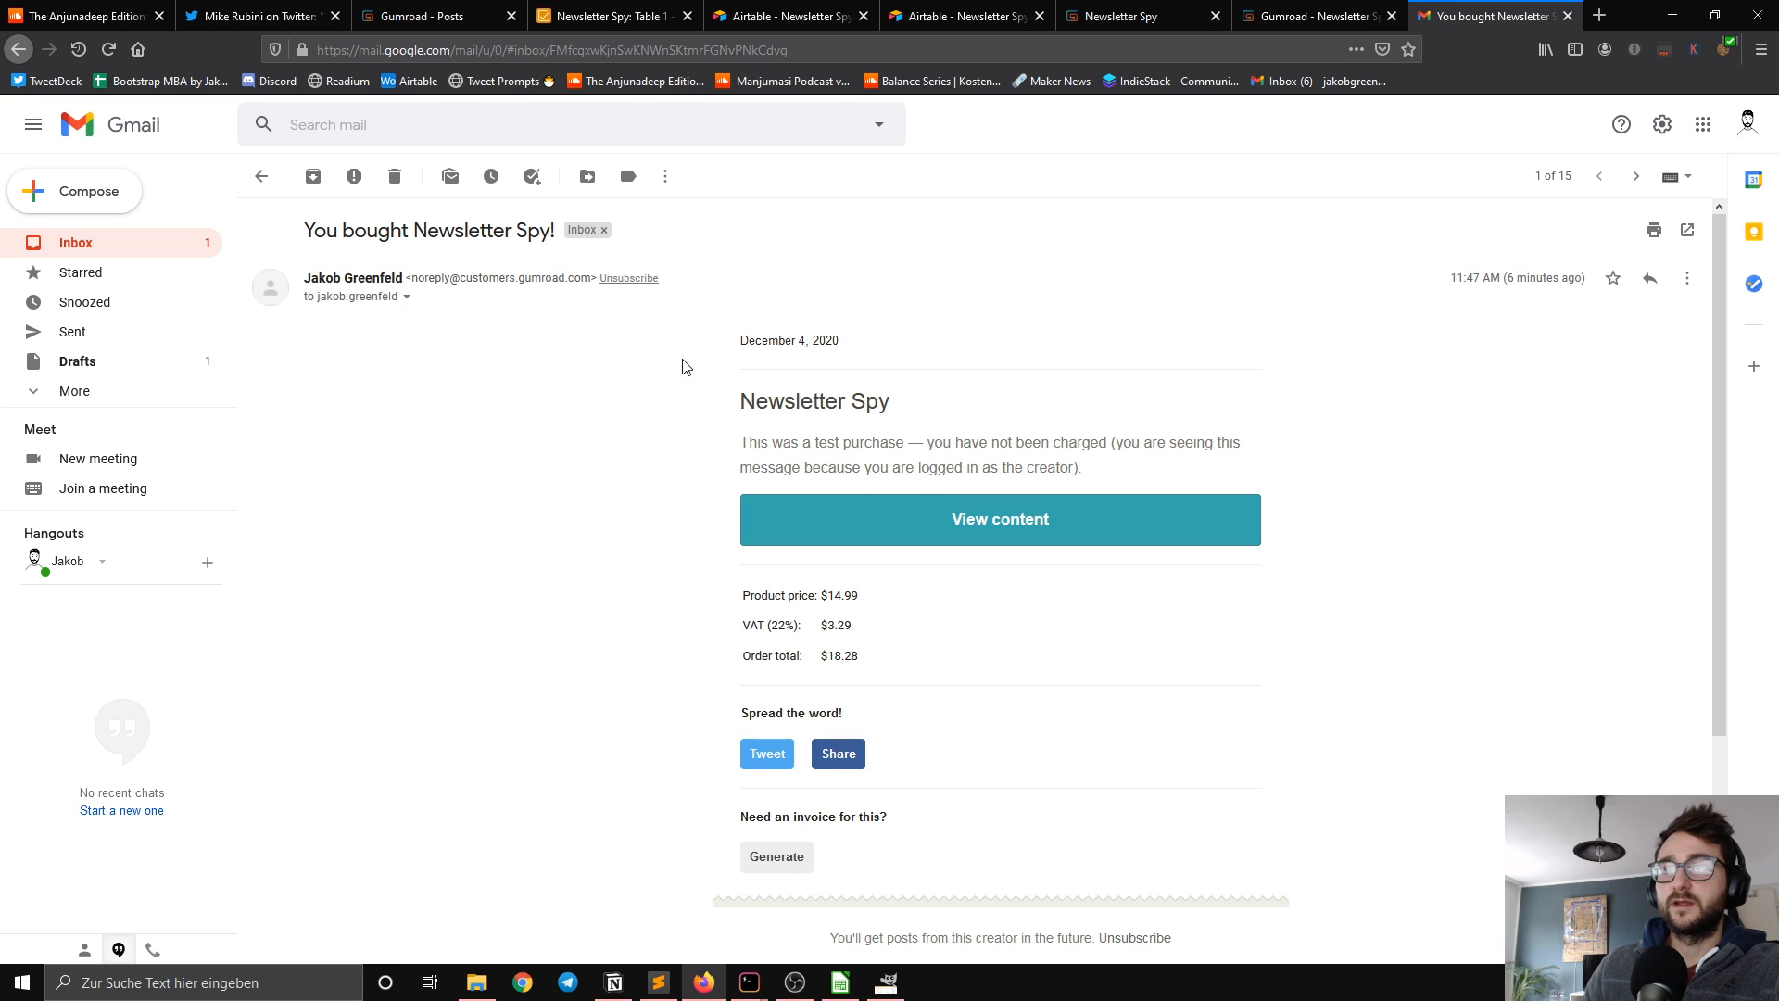
{"action": "triple_click", "coordinate": [841, 407]}
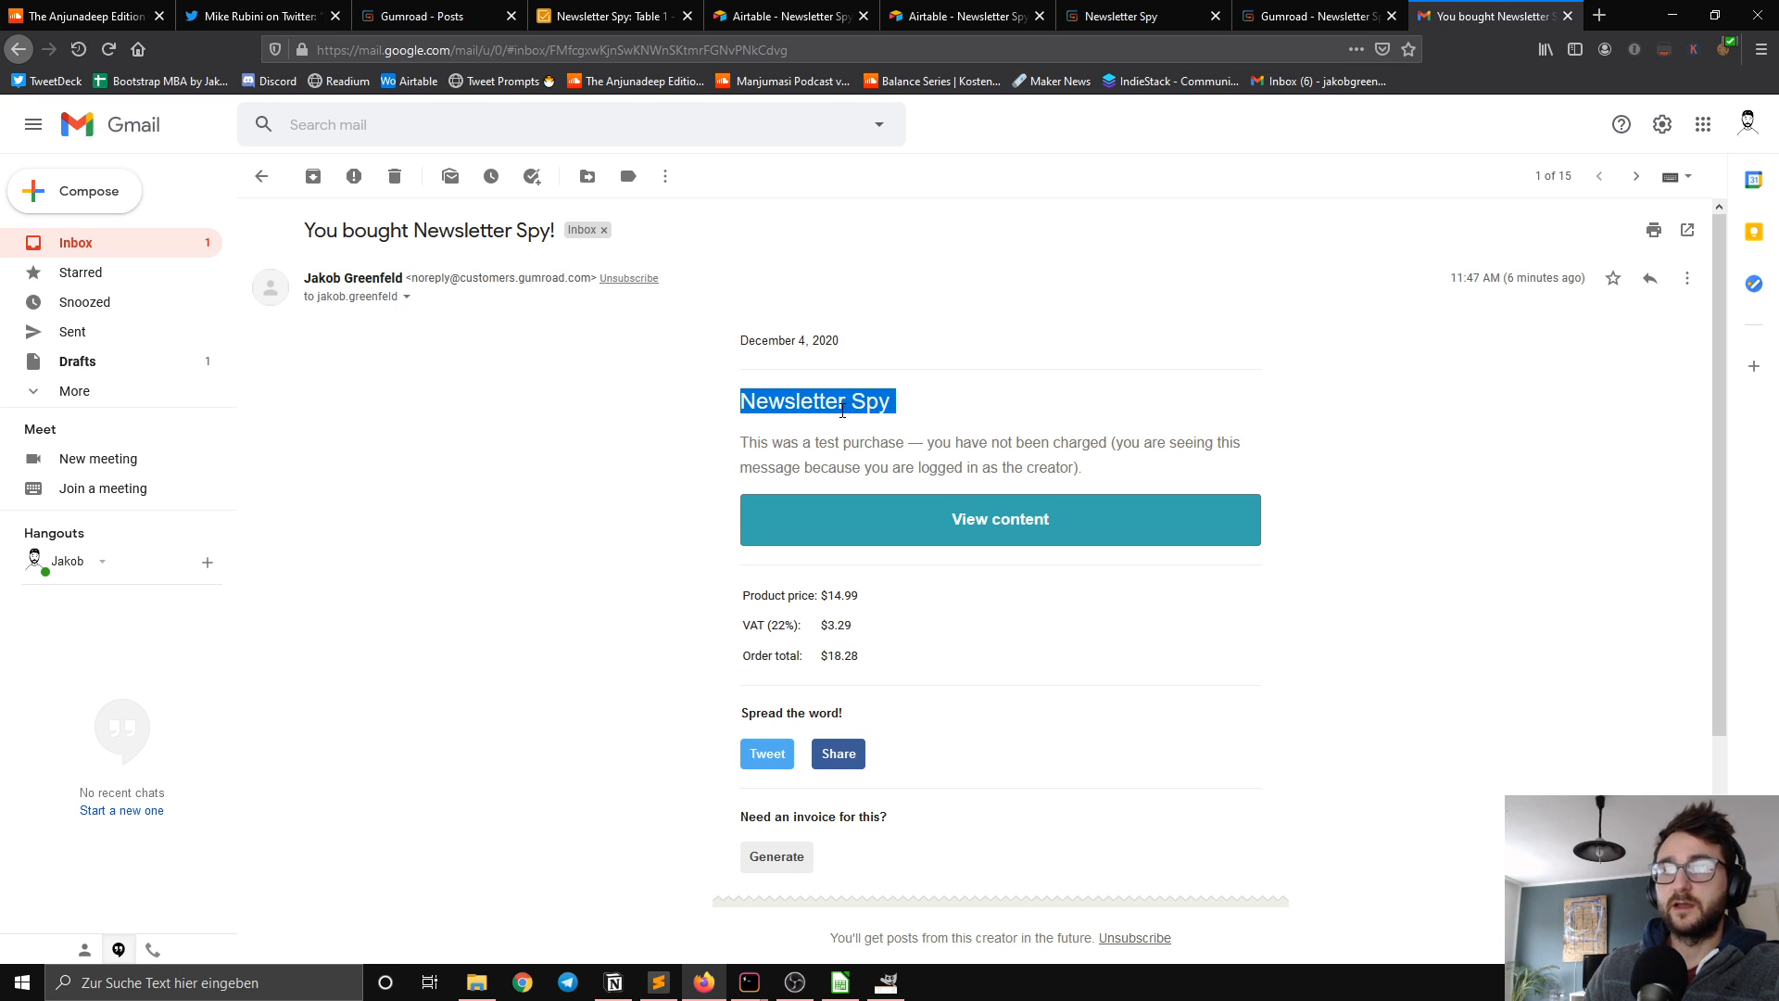
{"action": "triple_click", "coordinate": [851, 466]}
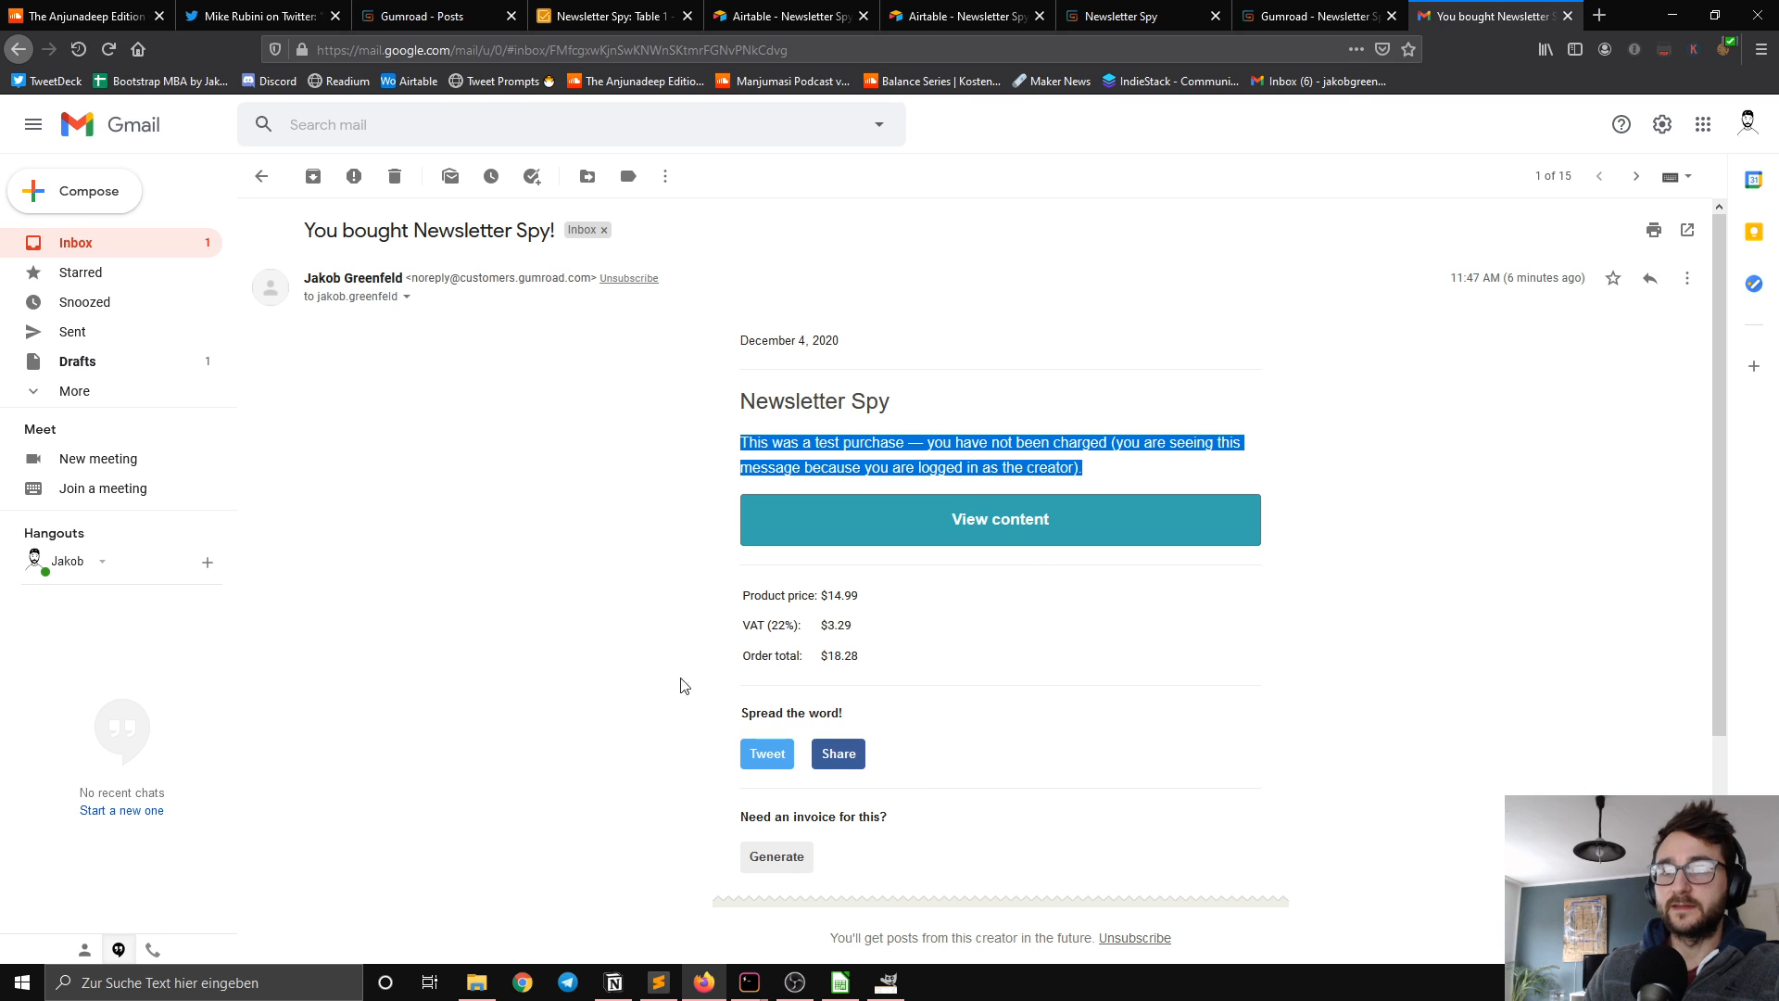
{"action": "left_click", "coordinate": [1011, 535]}
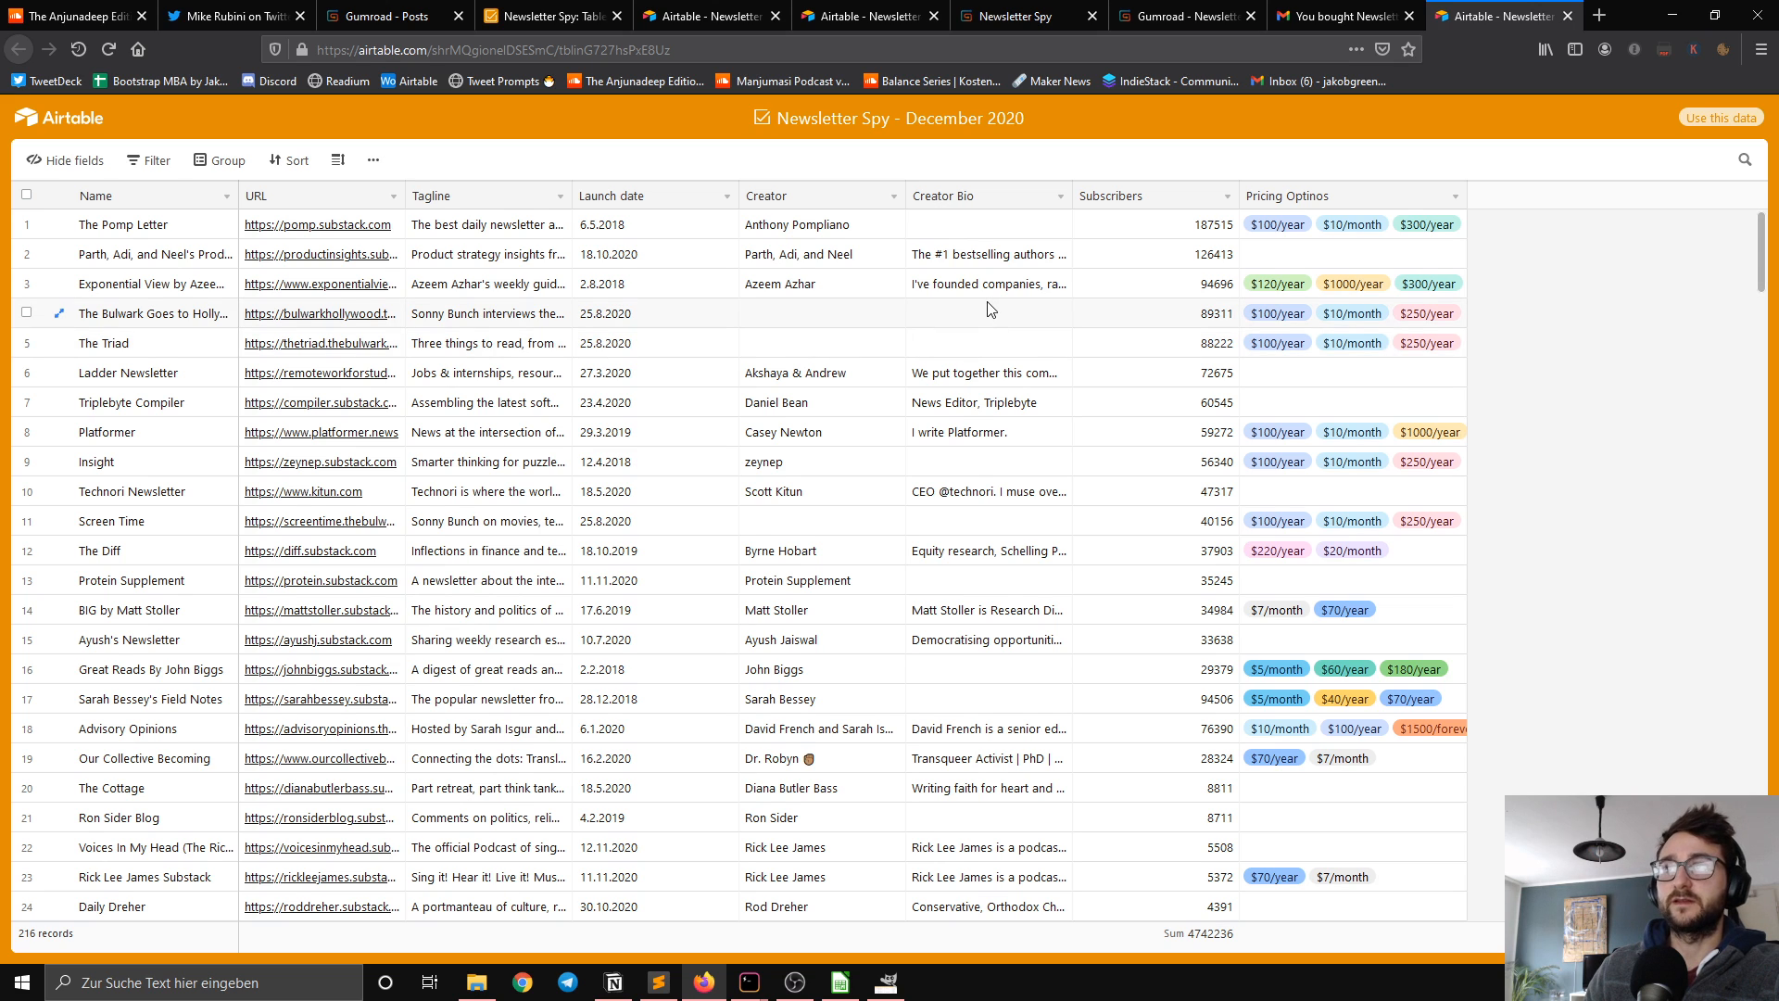
Step: Switch back to the Gumroad posts and delete the published "Newsletter Spy December 2020" post
{"action": "left_click", "coordinate": [401, 16]}
{"action": "left_click", "coordinate": [1374, 312]}
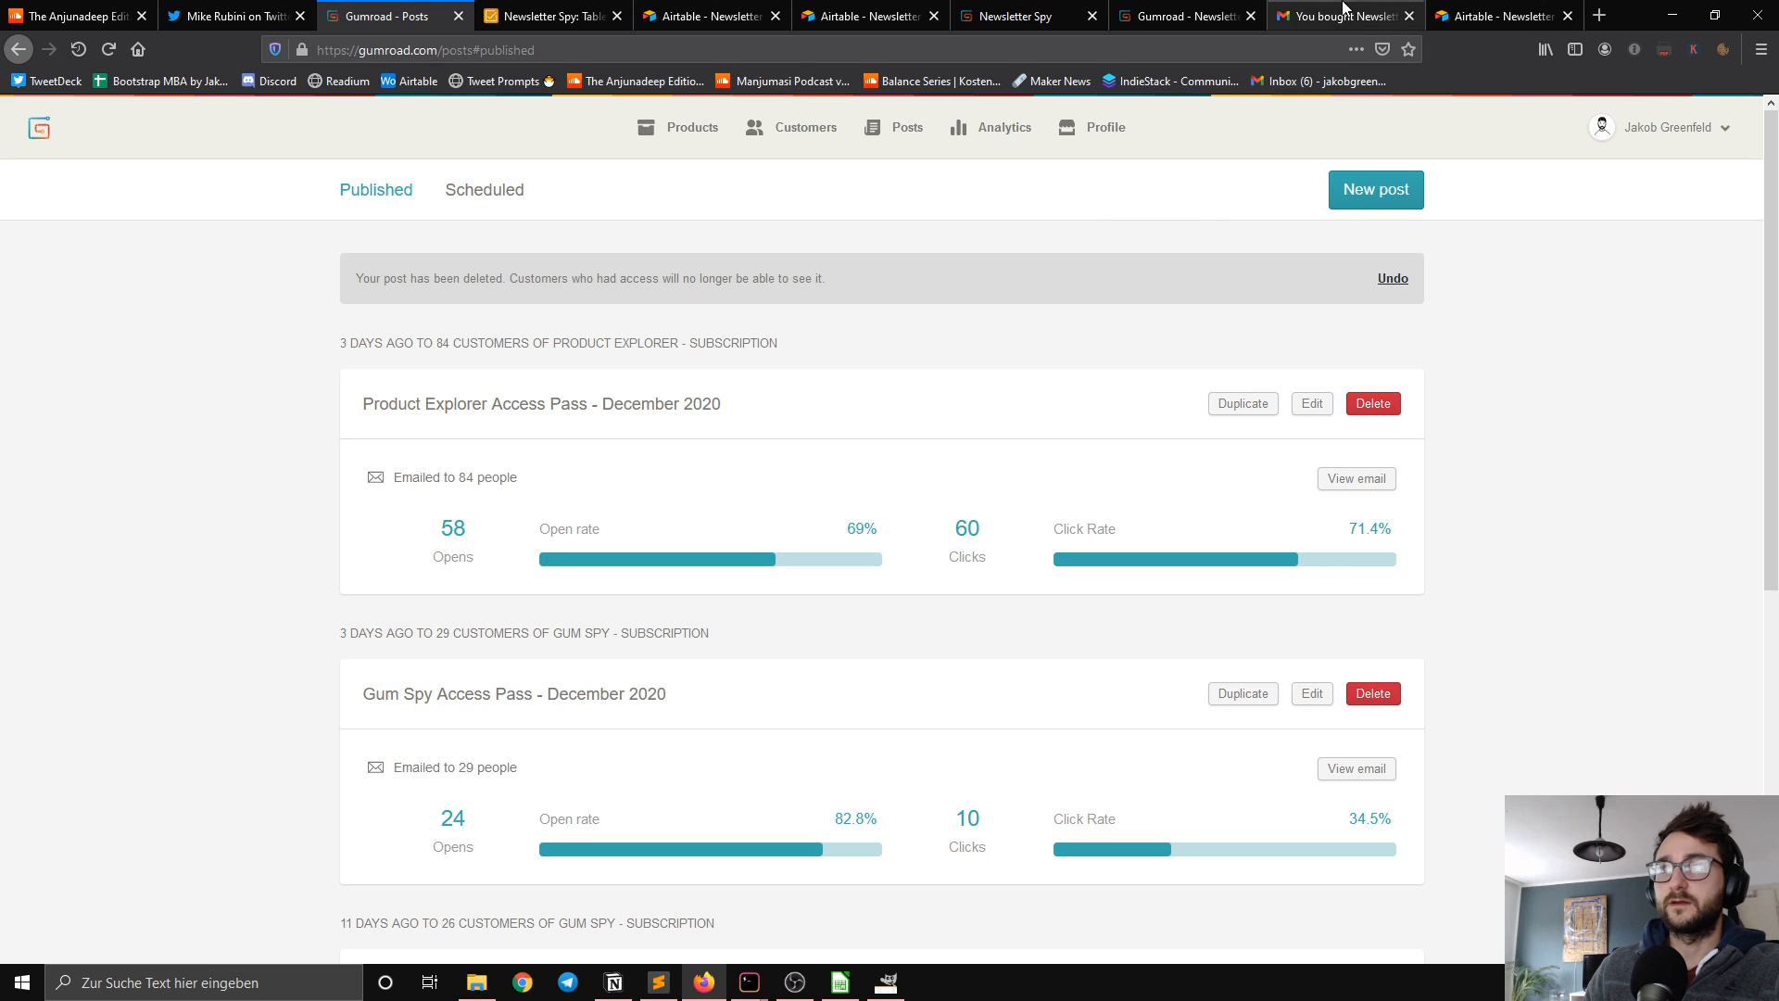
Step: Look through the records of the shared Airtable view "Newsletter Spy - December 2020" and return to the Newsletter Spy product page on Gumroad
{"action": "left_click", "coordinate": [1480, 8]}
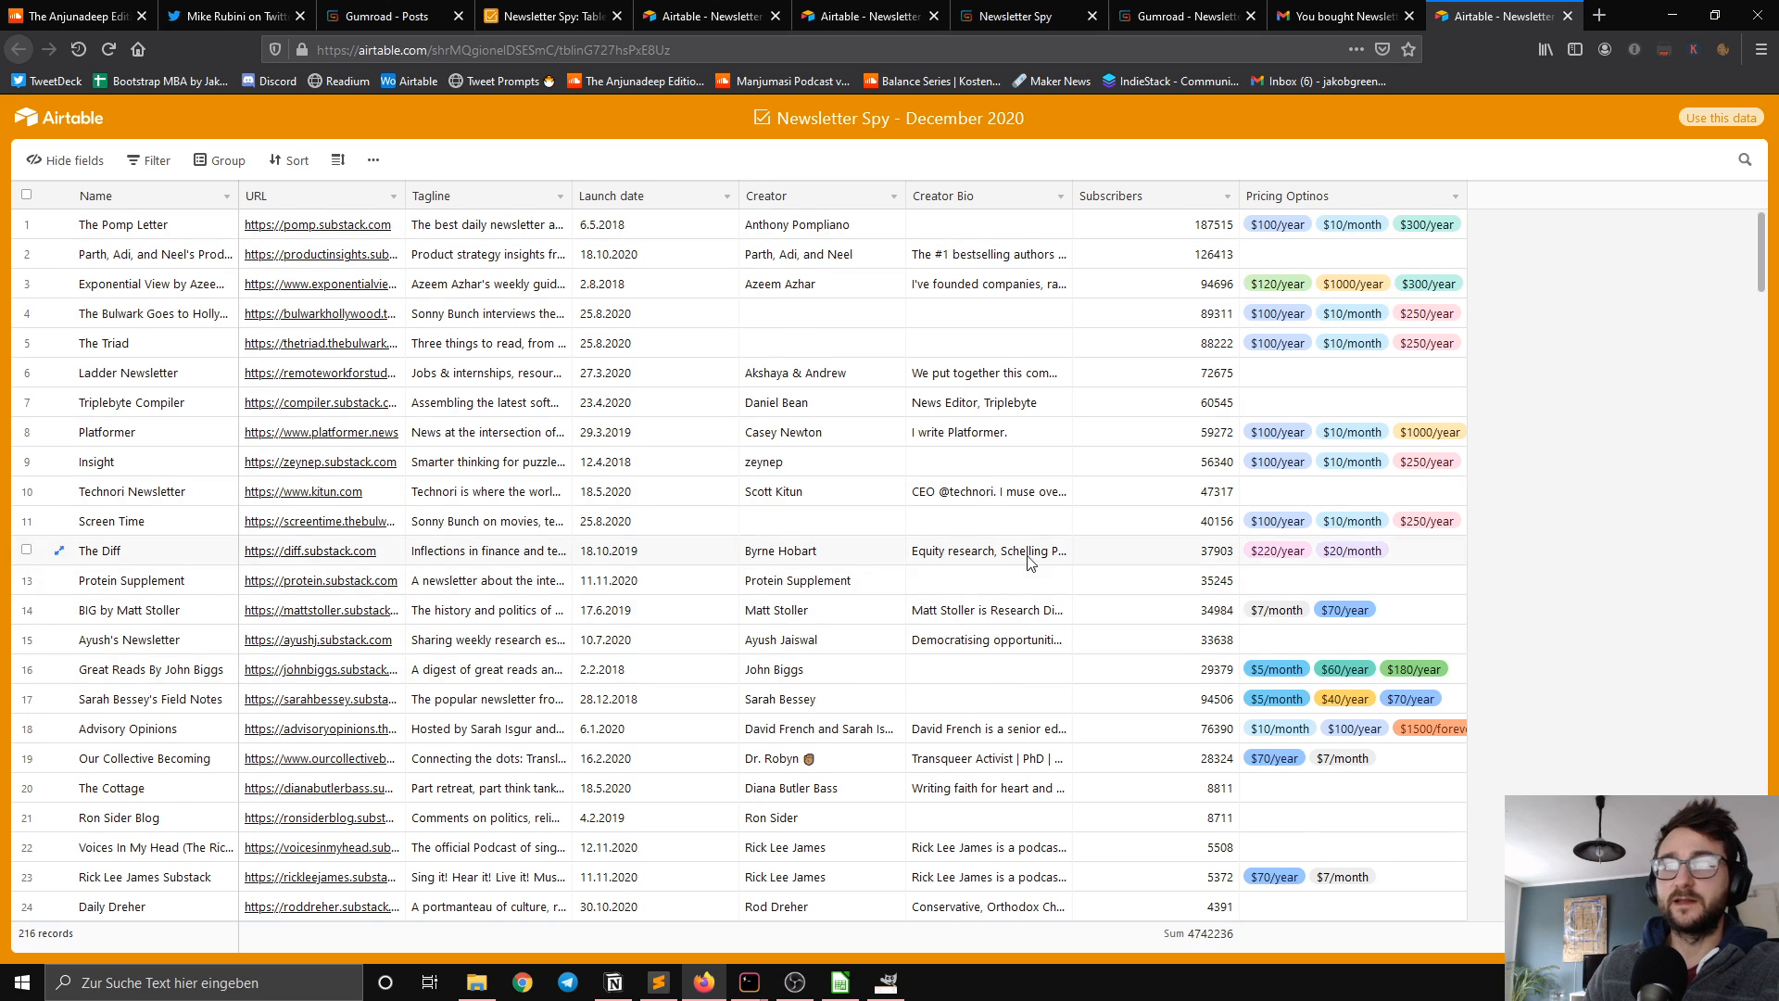
{"action": "scroll", "coordinate": [1019, 556], "scroll_direction": "down", "scroll_amount": 10}
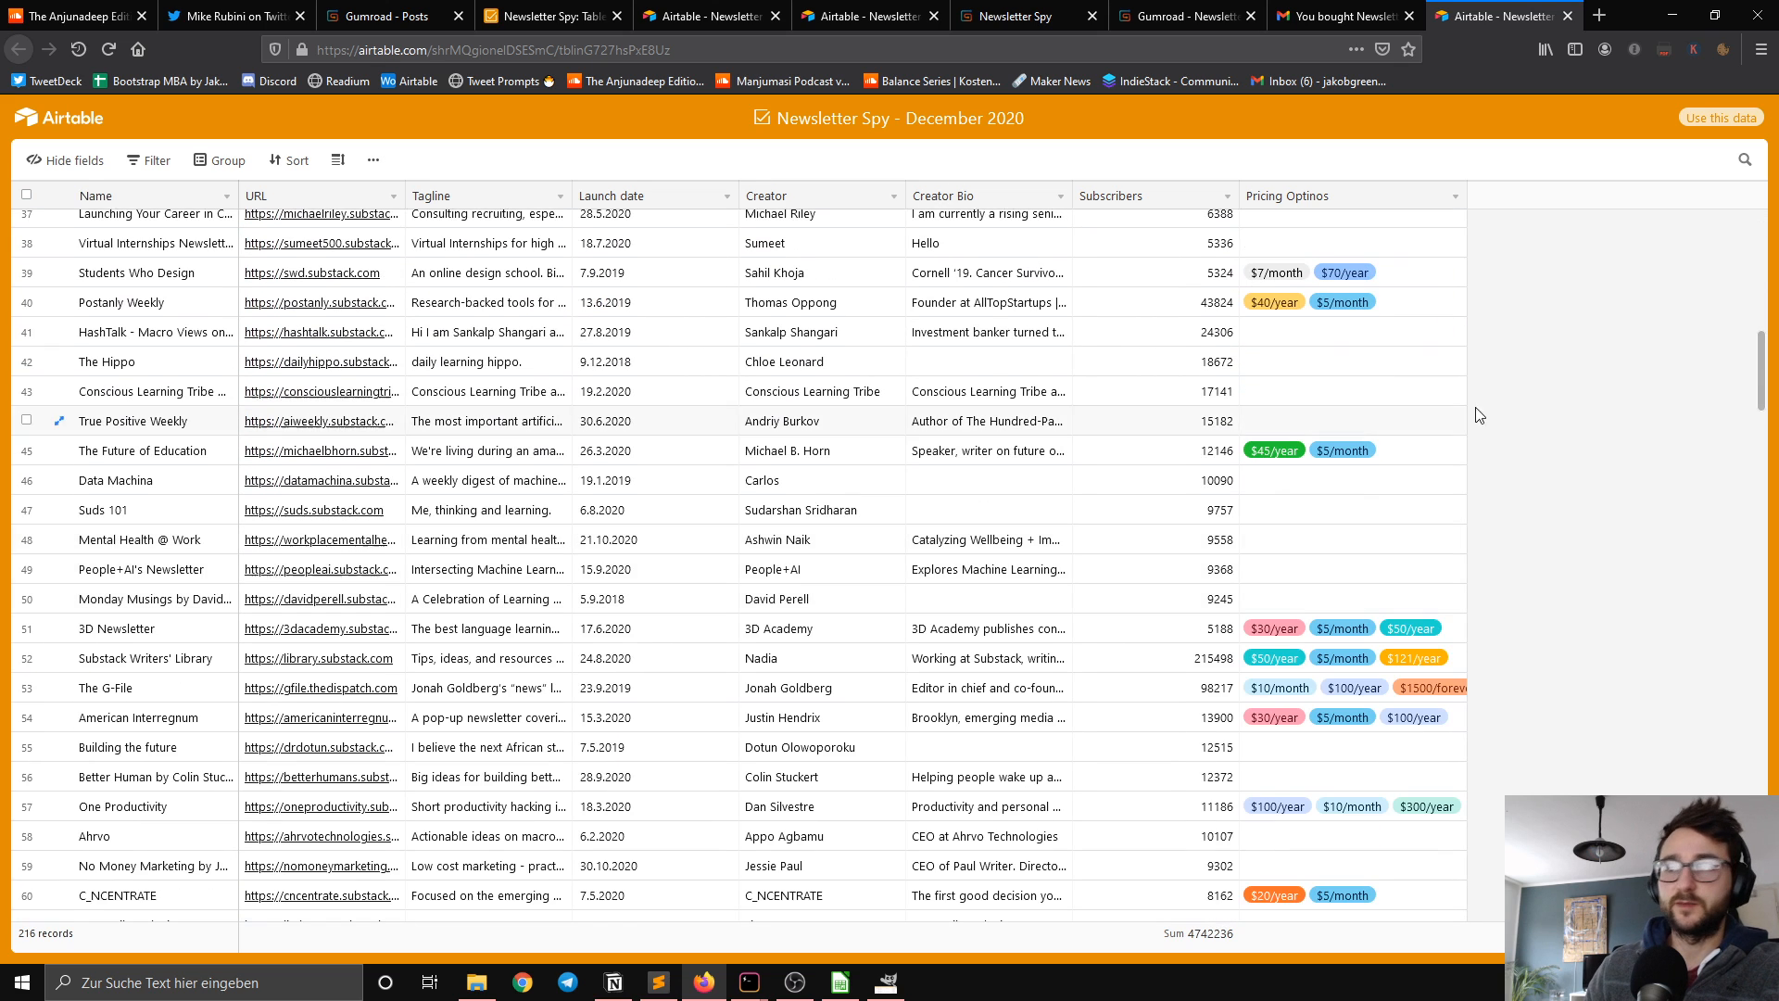
{"action": "left_click_drag", "start_coordinate": [1761, 371], "coordinate": [1761, 773]}
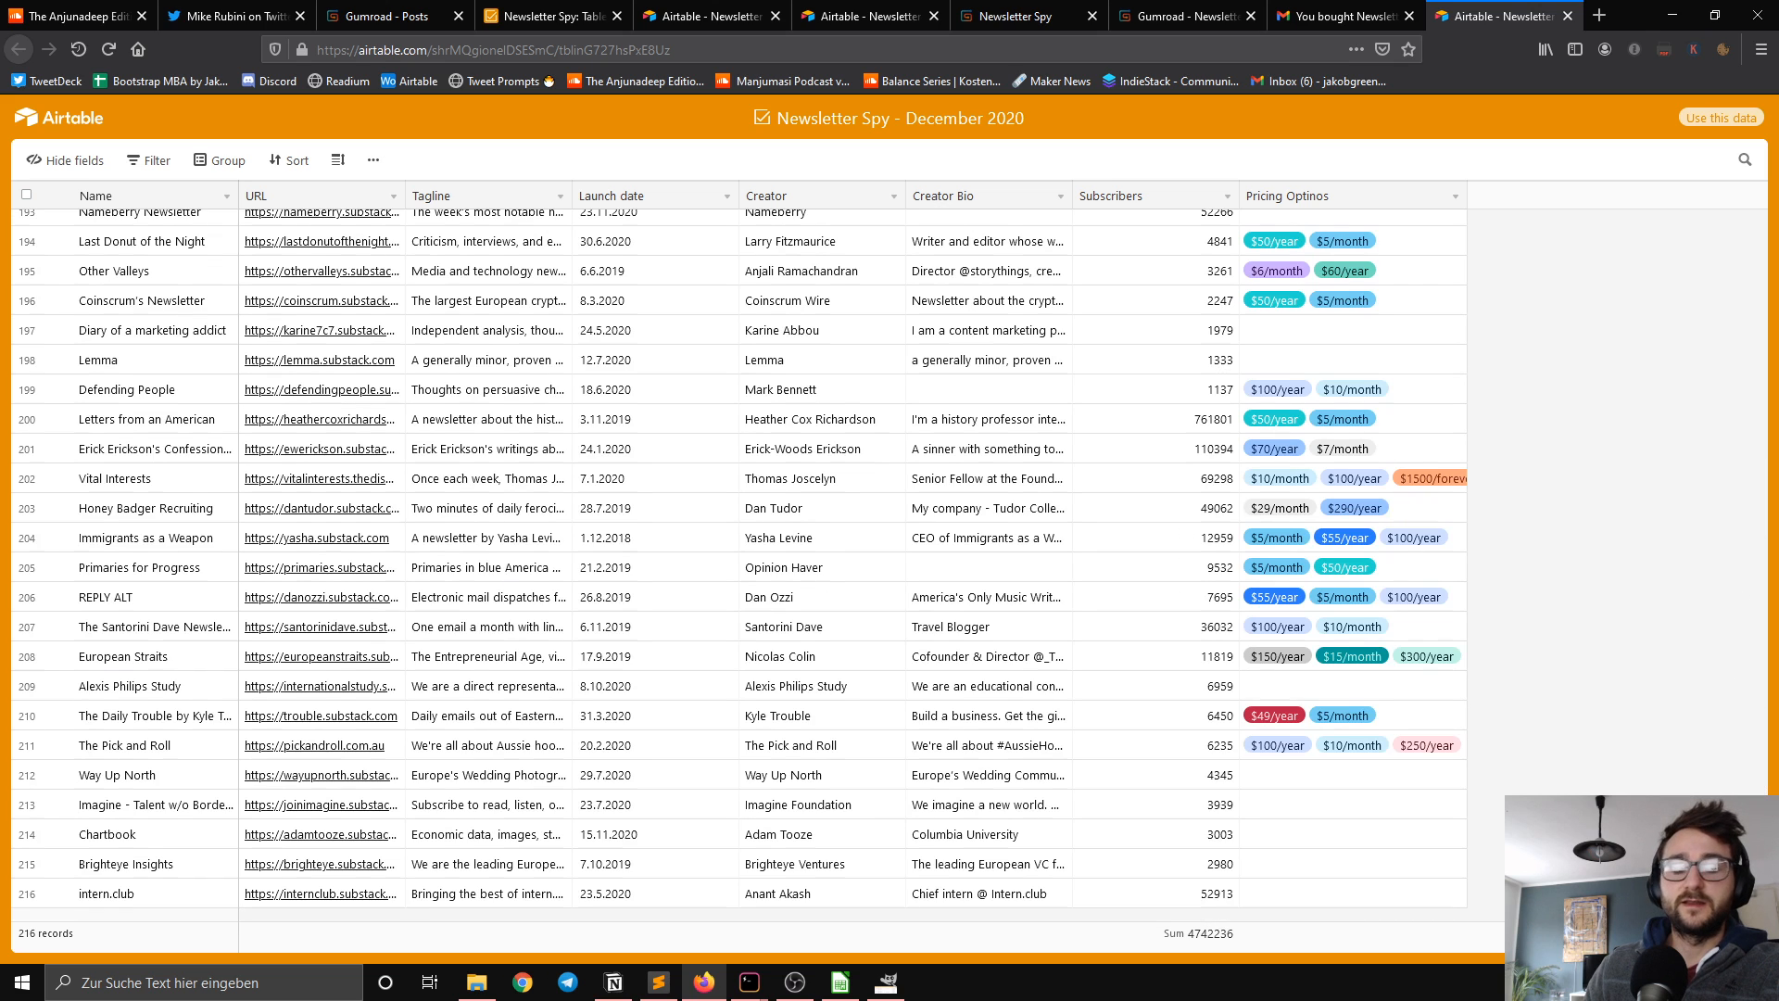
{"action": "scroll", "coordinate": [1699, 329], "scroll_direction": "up", "scroll_amount": 20}
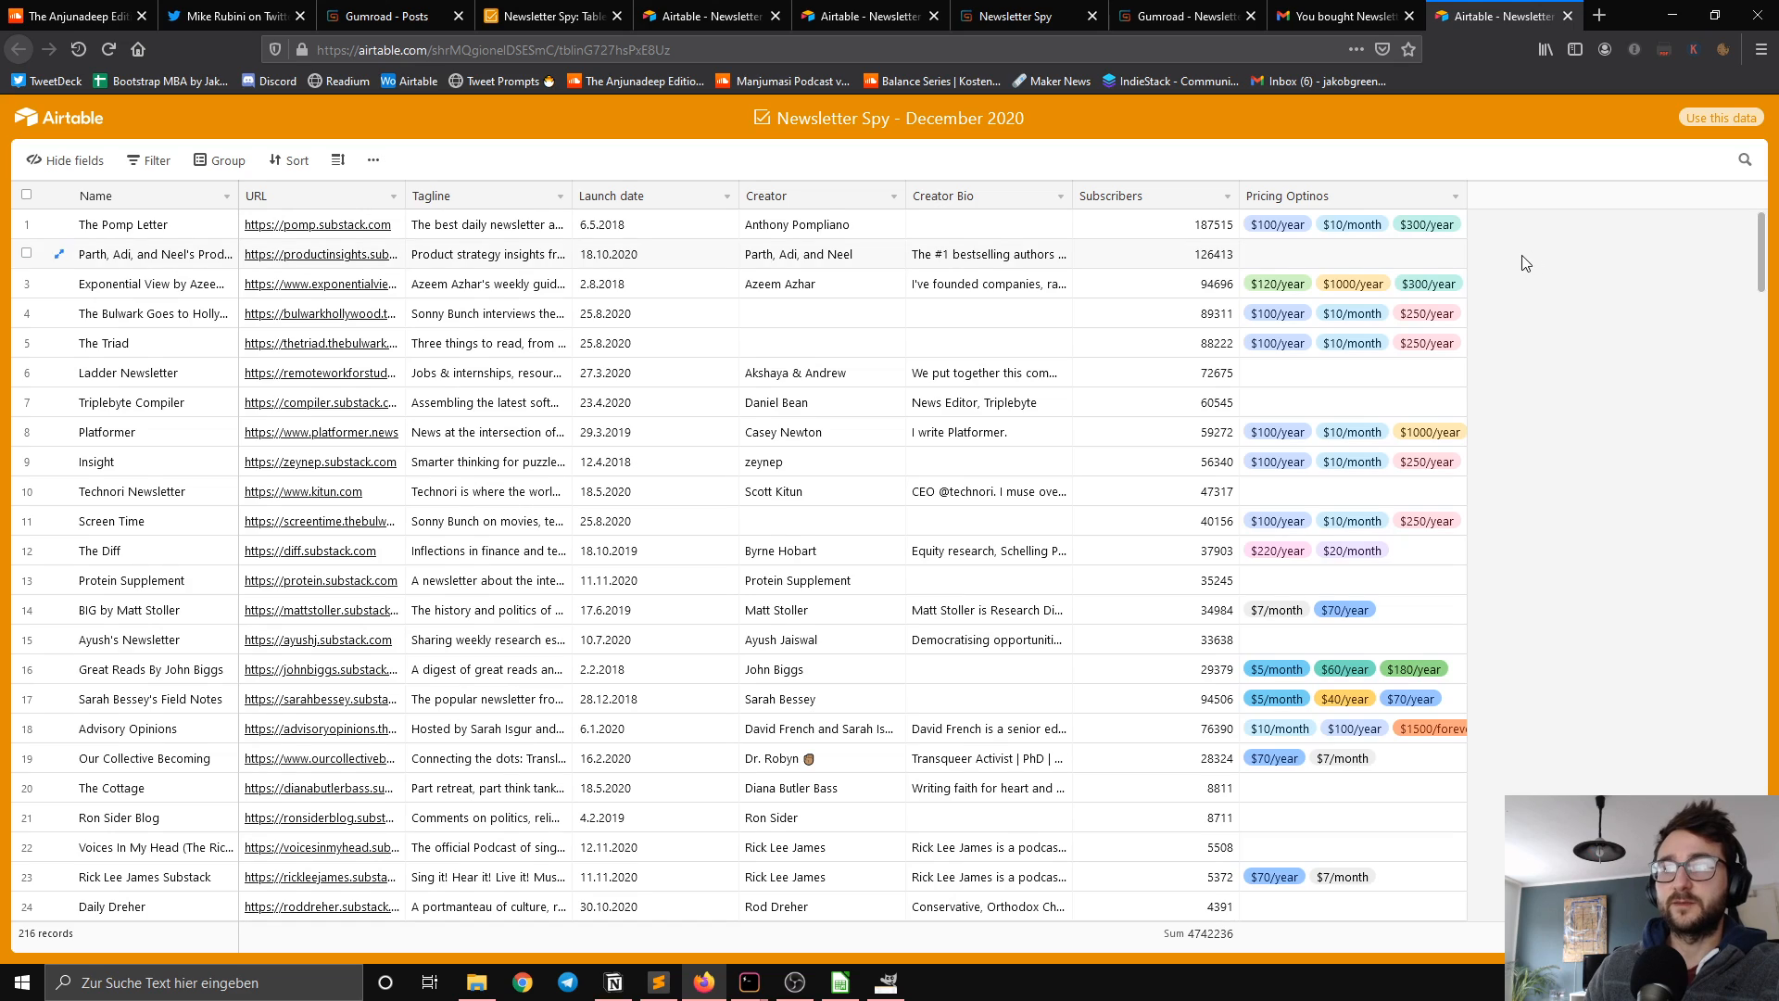
{"action": "scroll", "coordinate": [968, 525], "scroll_direction": "down", "scroll_amount": 3}
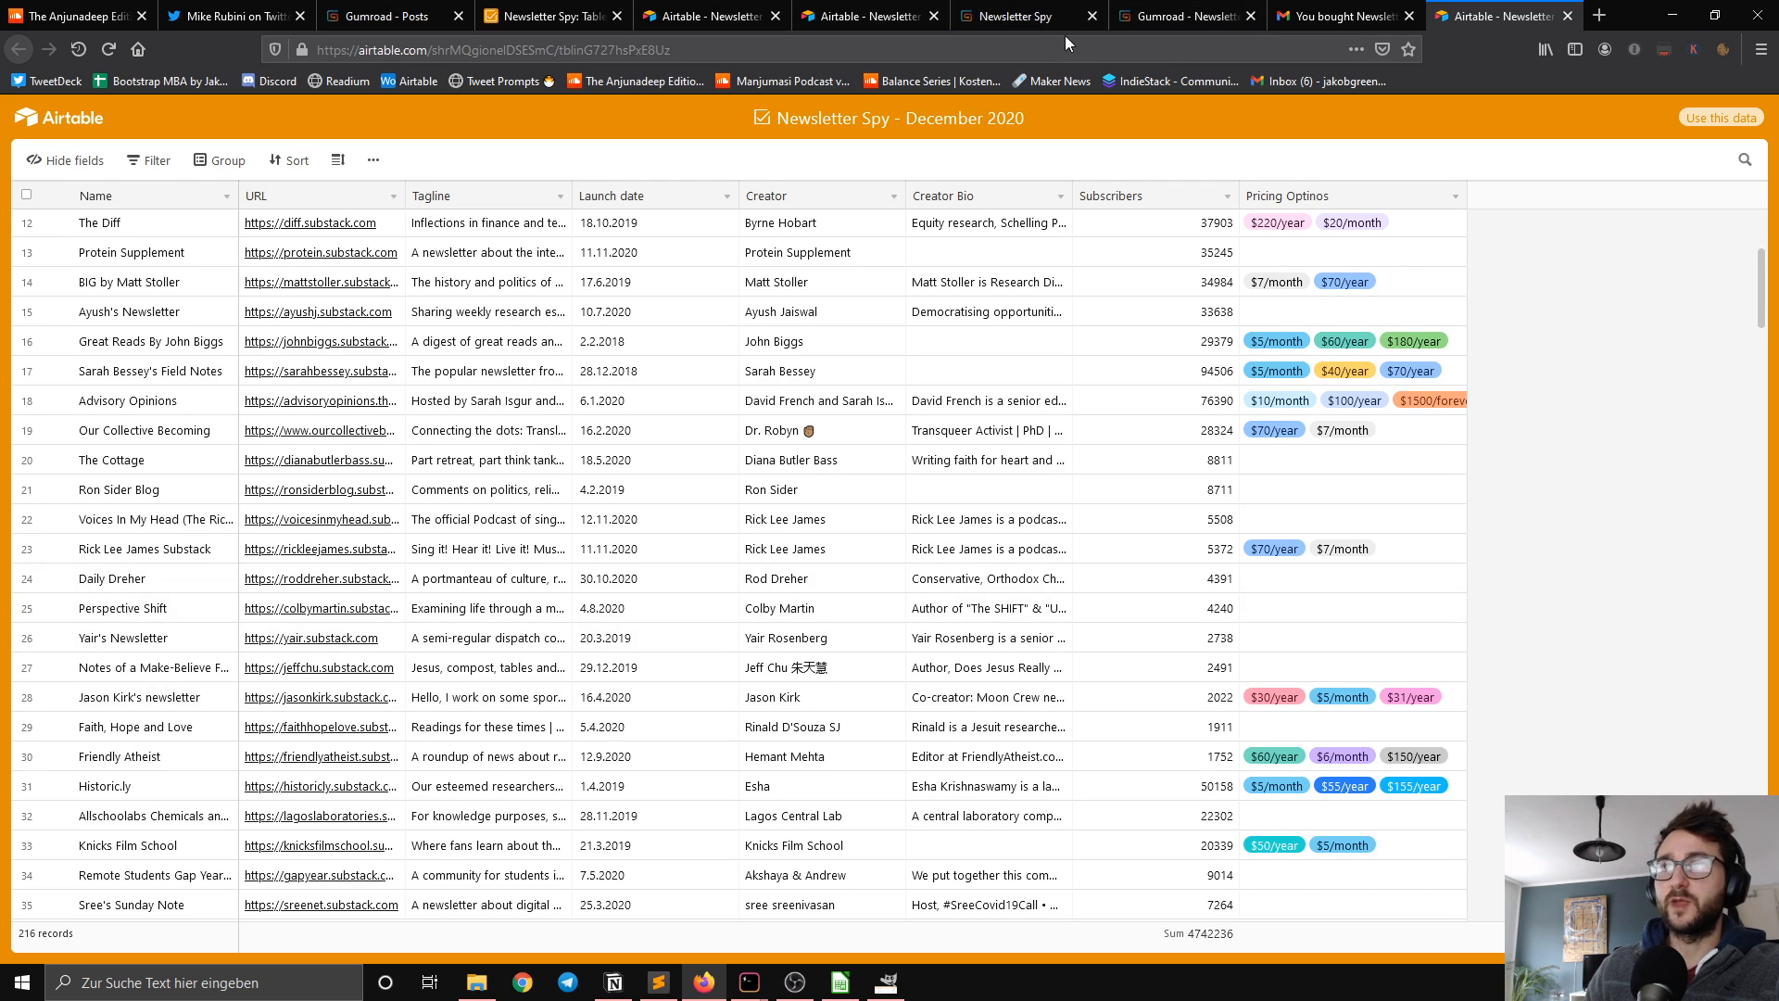
{"action": "left_click", "coordinate": [1021, 24]}
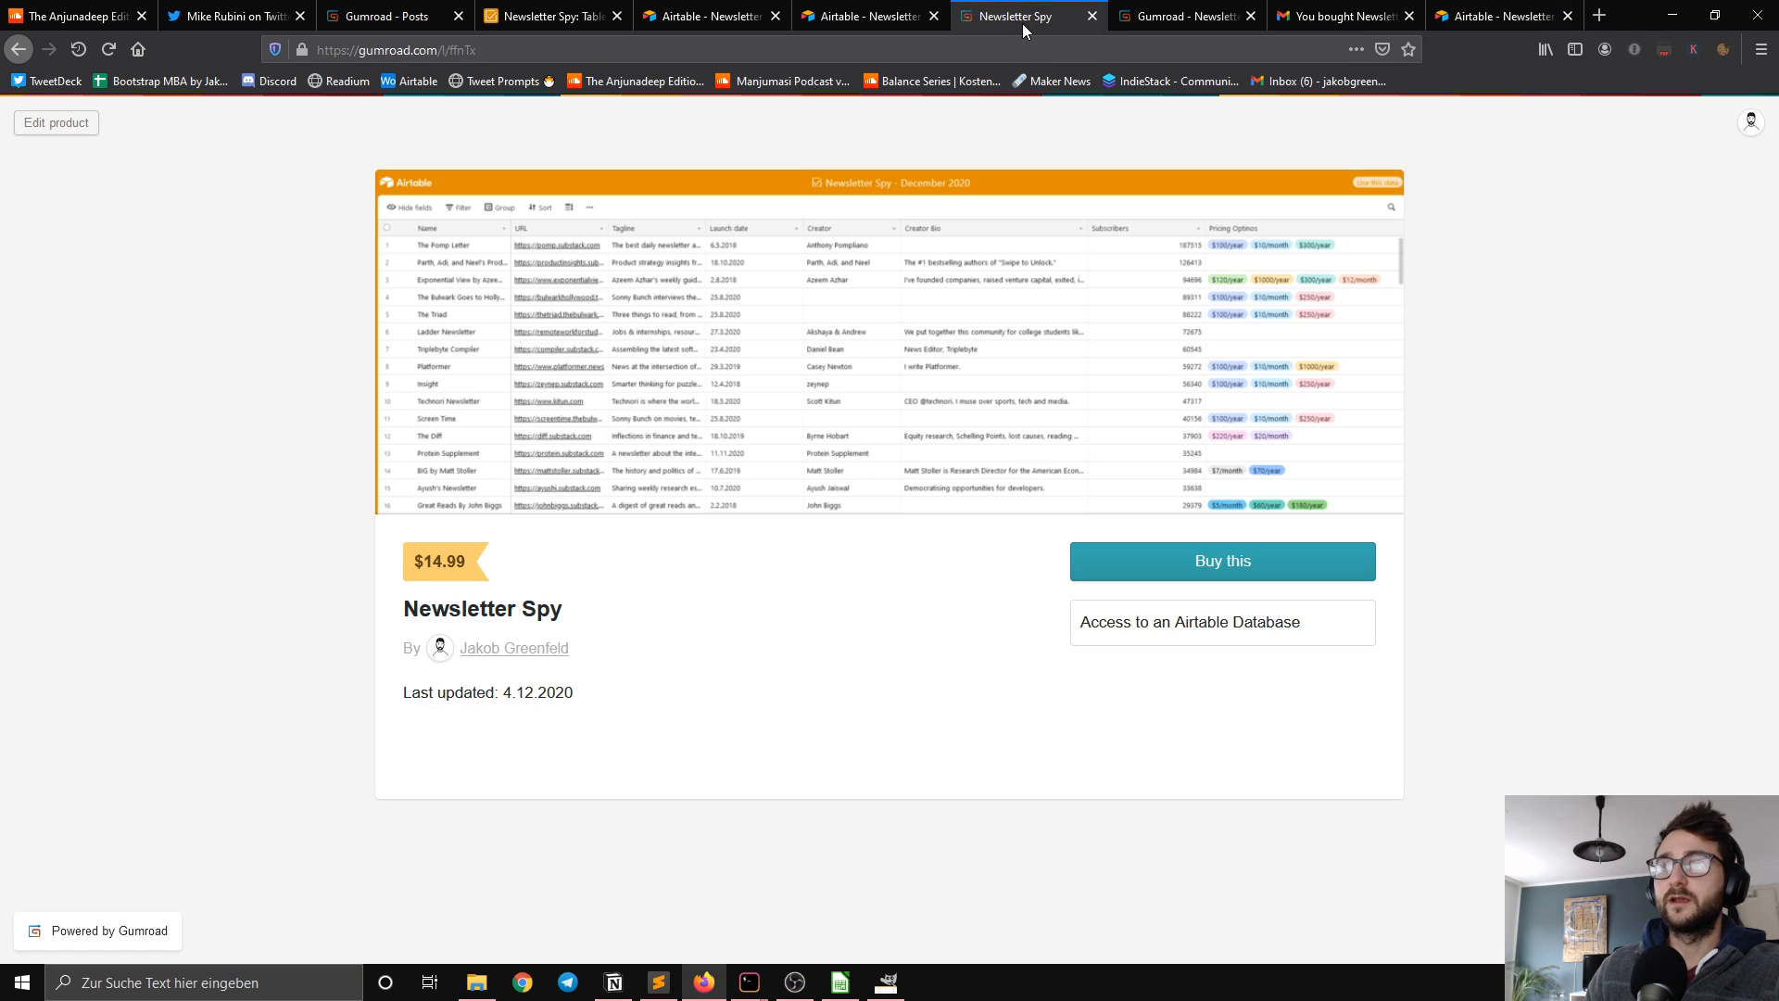